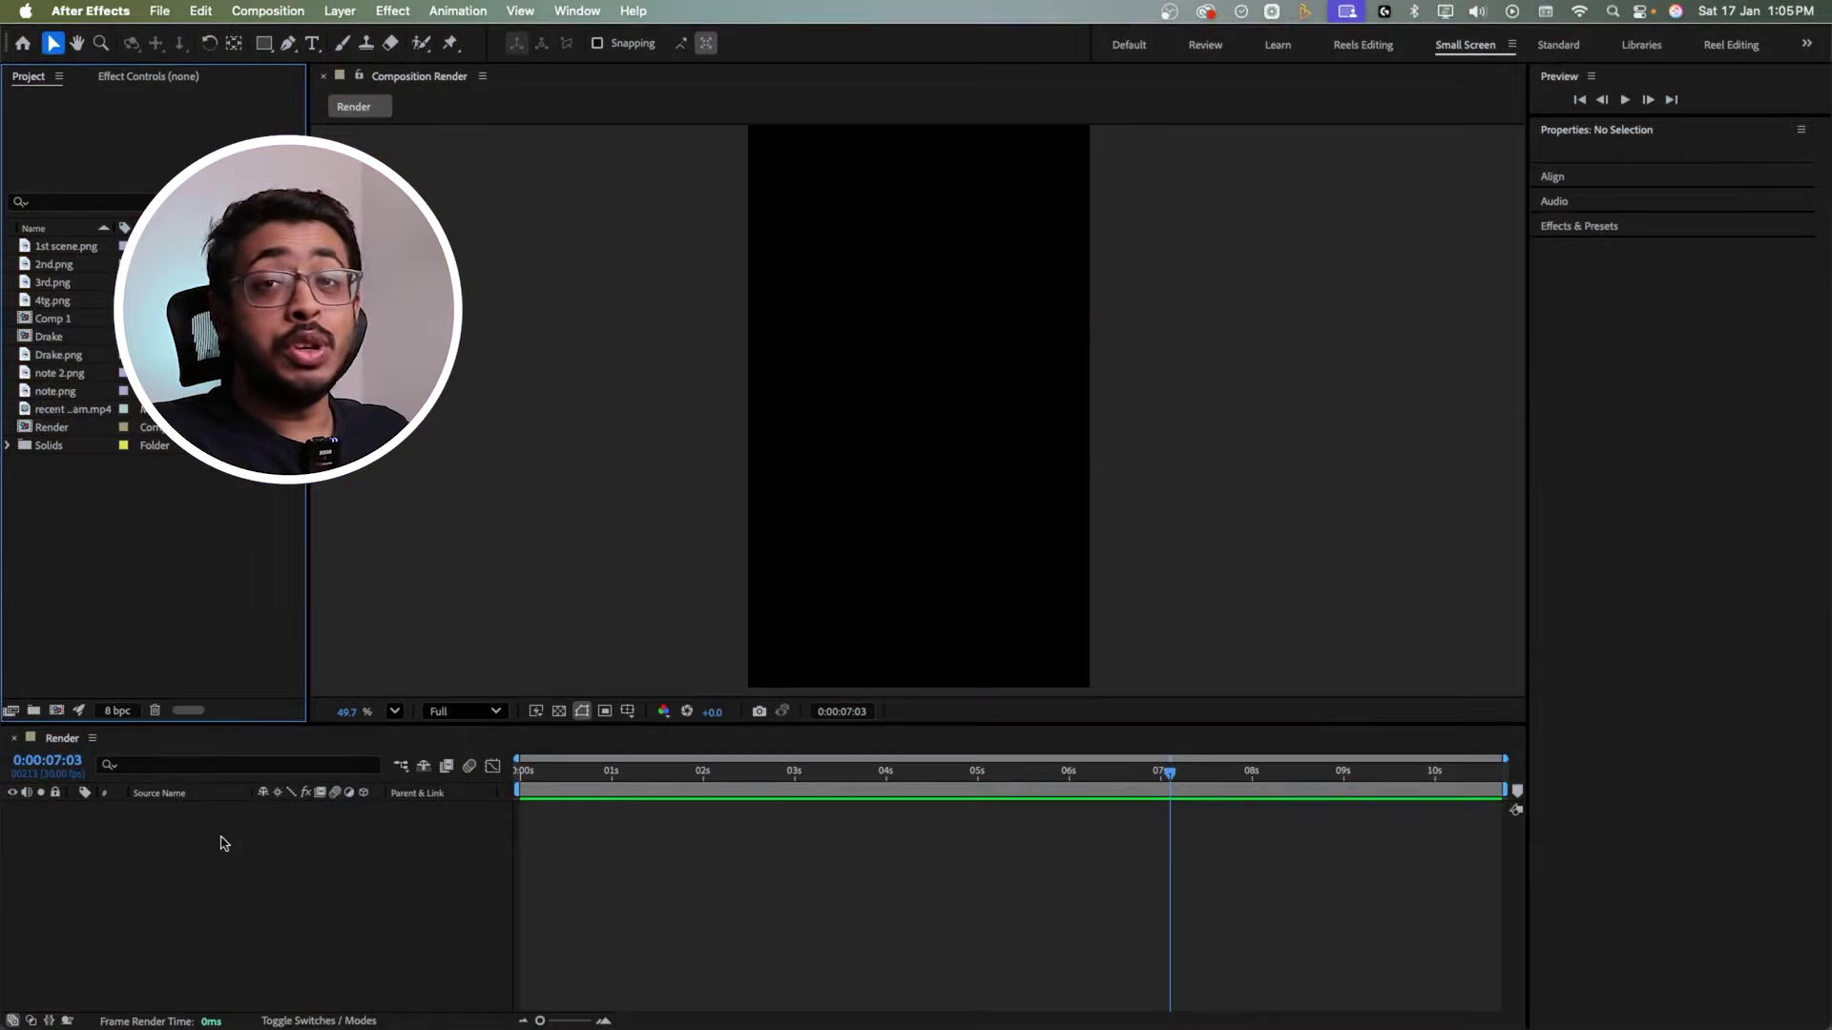
Step: Create a white solid layer named BG, 2880 by 5120 px
right_click(225, 843)
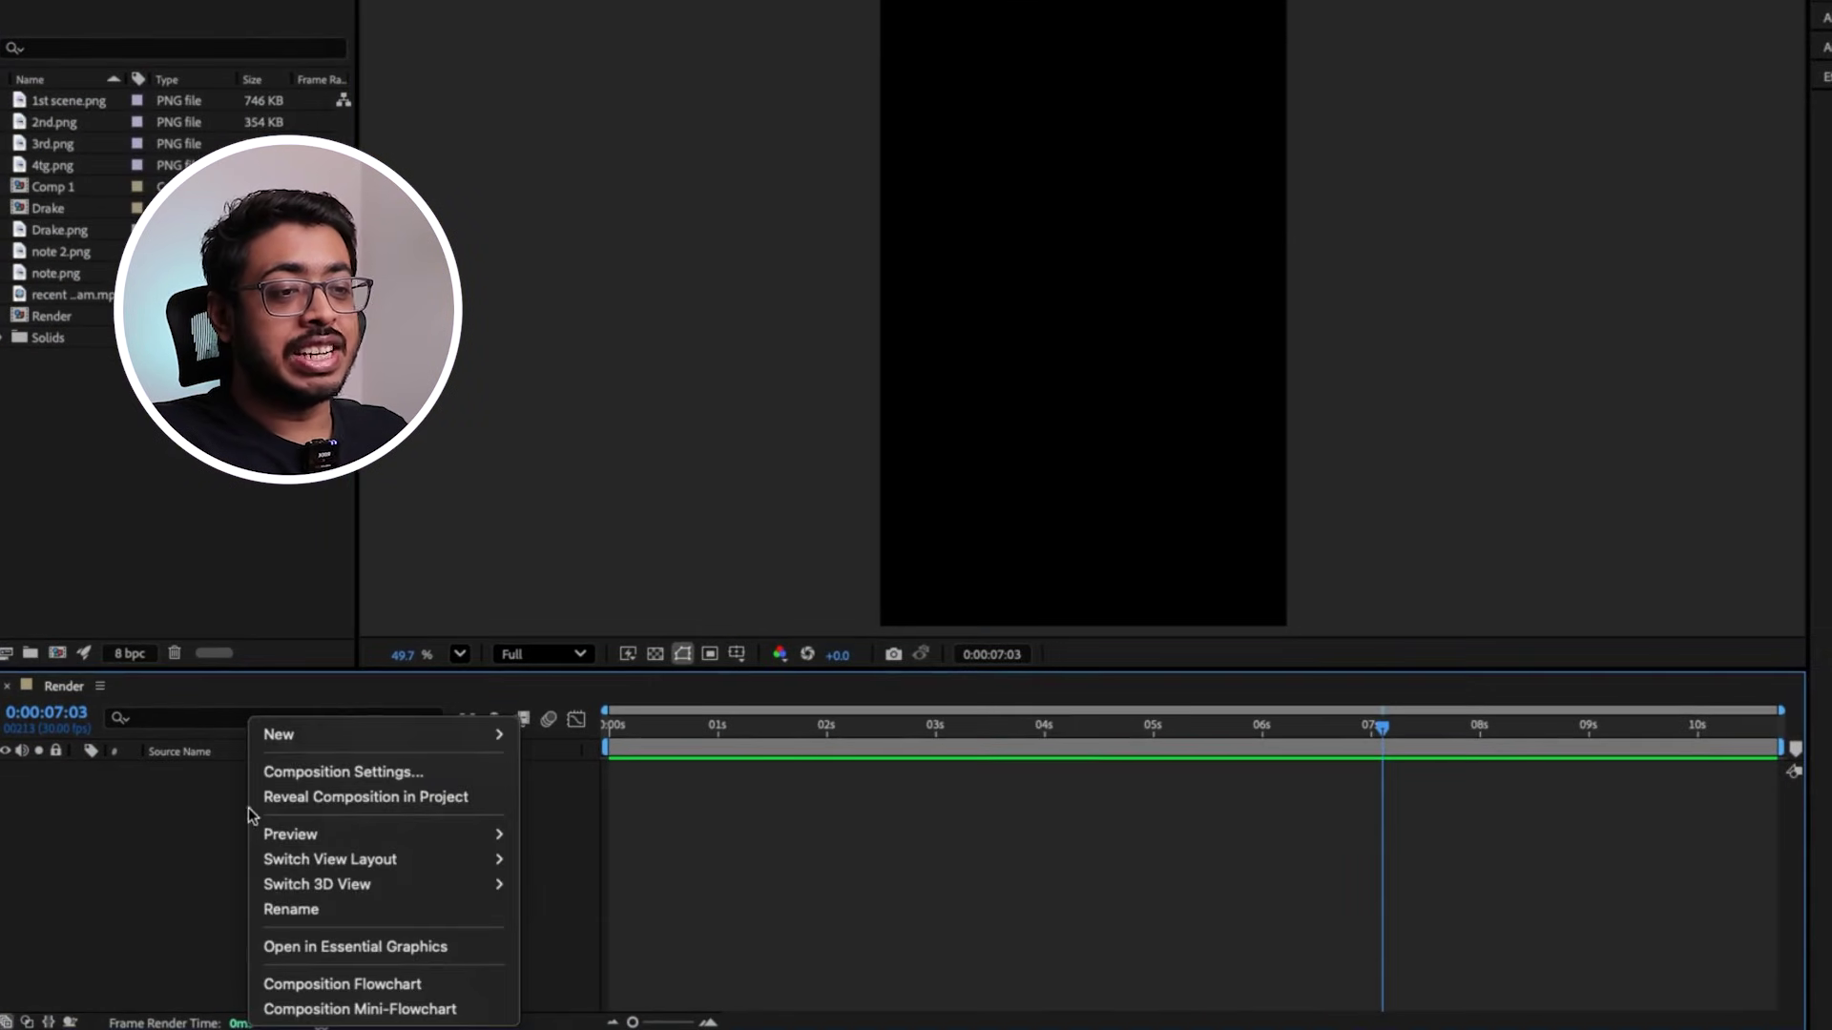
mouse_move(265, 779)
left_click(576, 798)
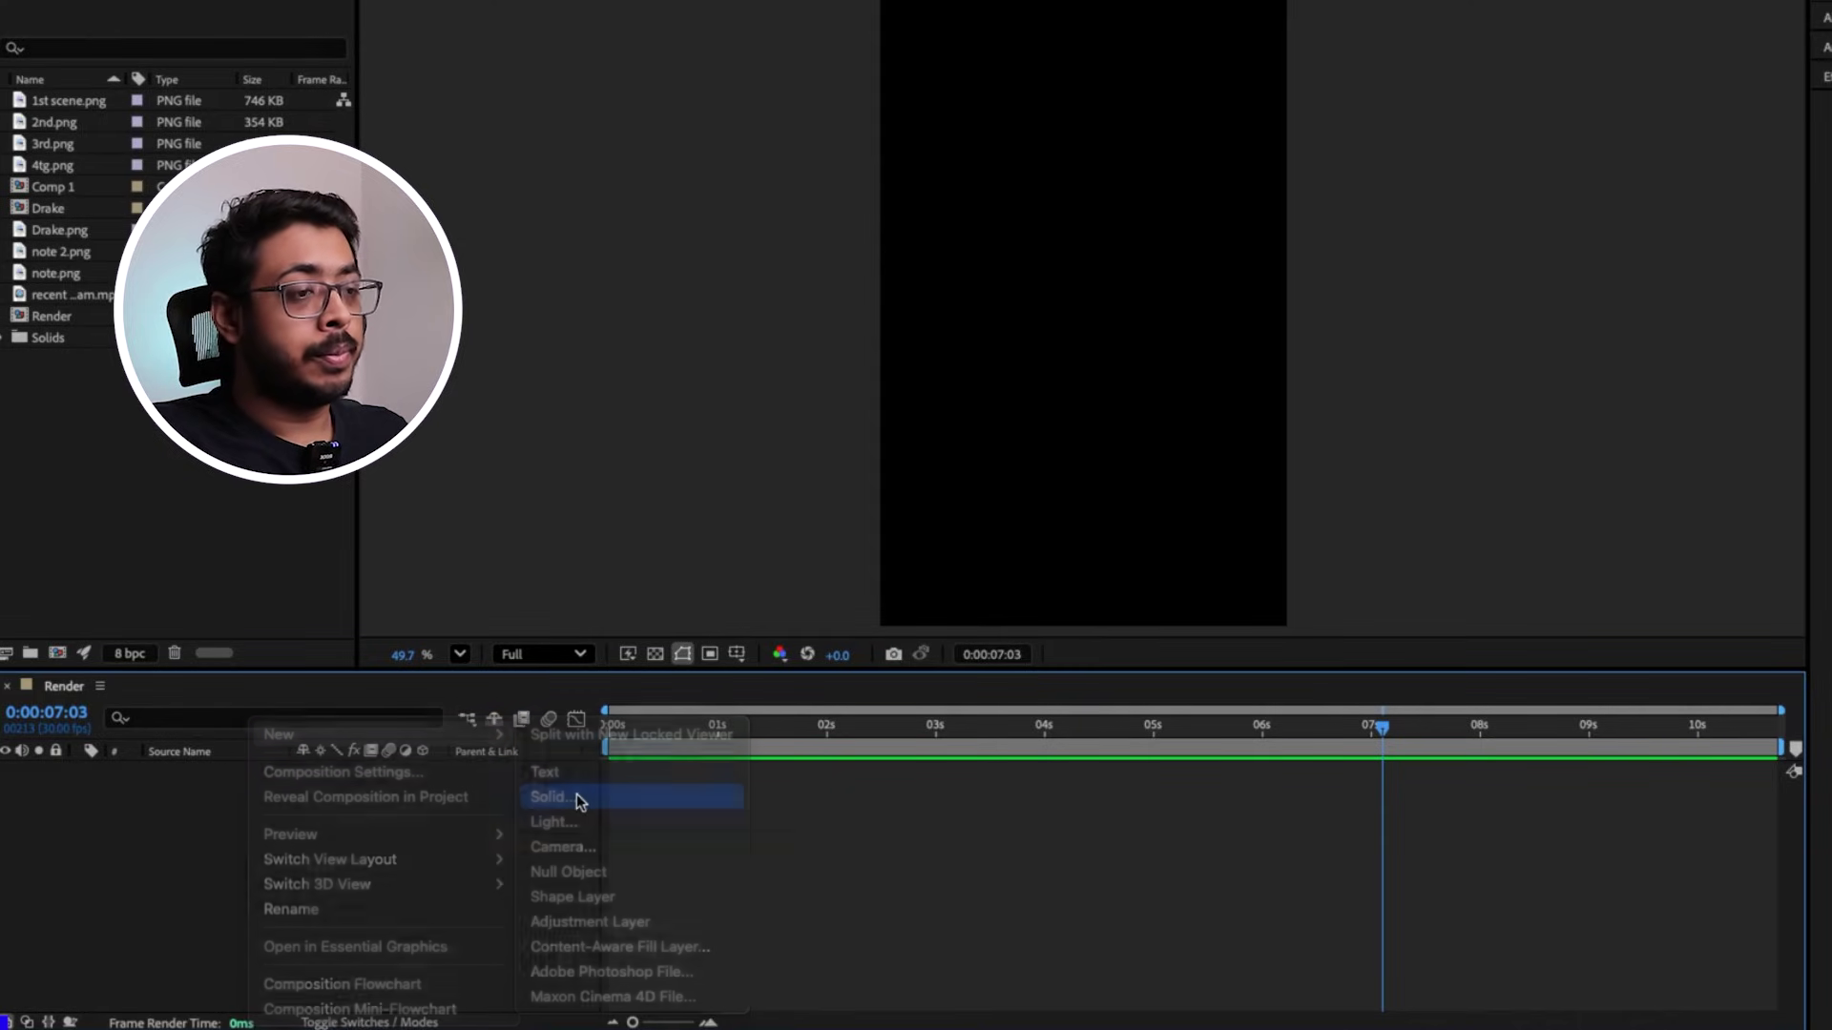
type("BG")
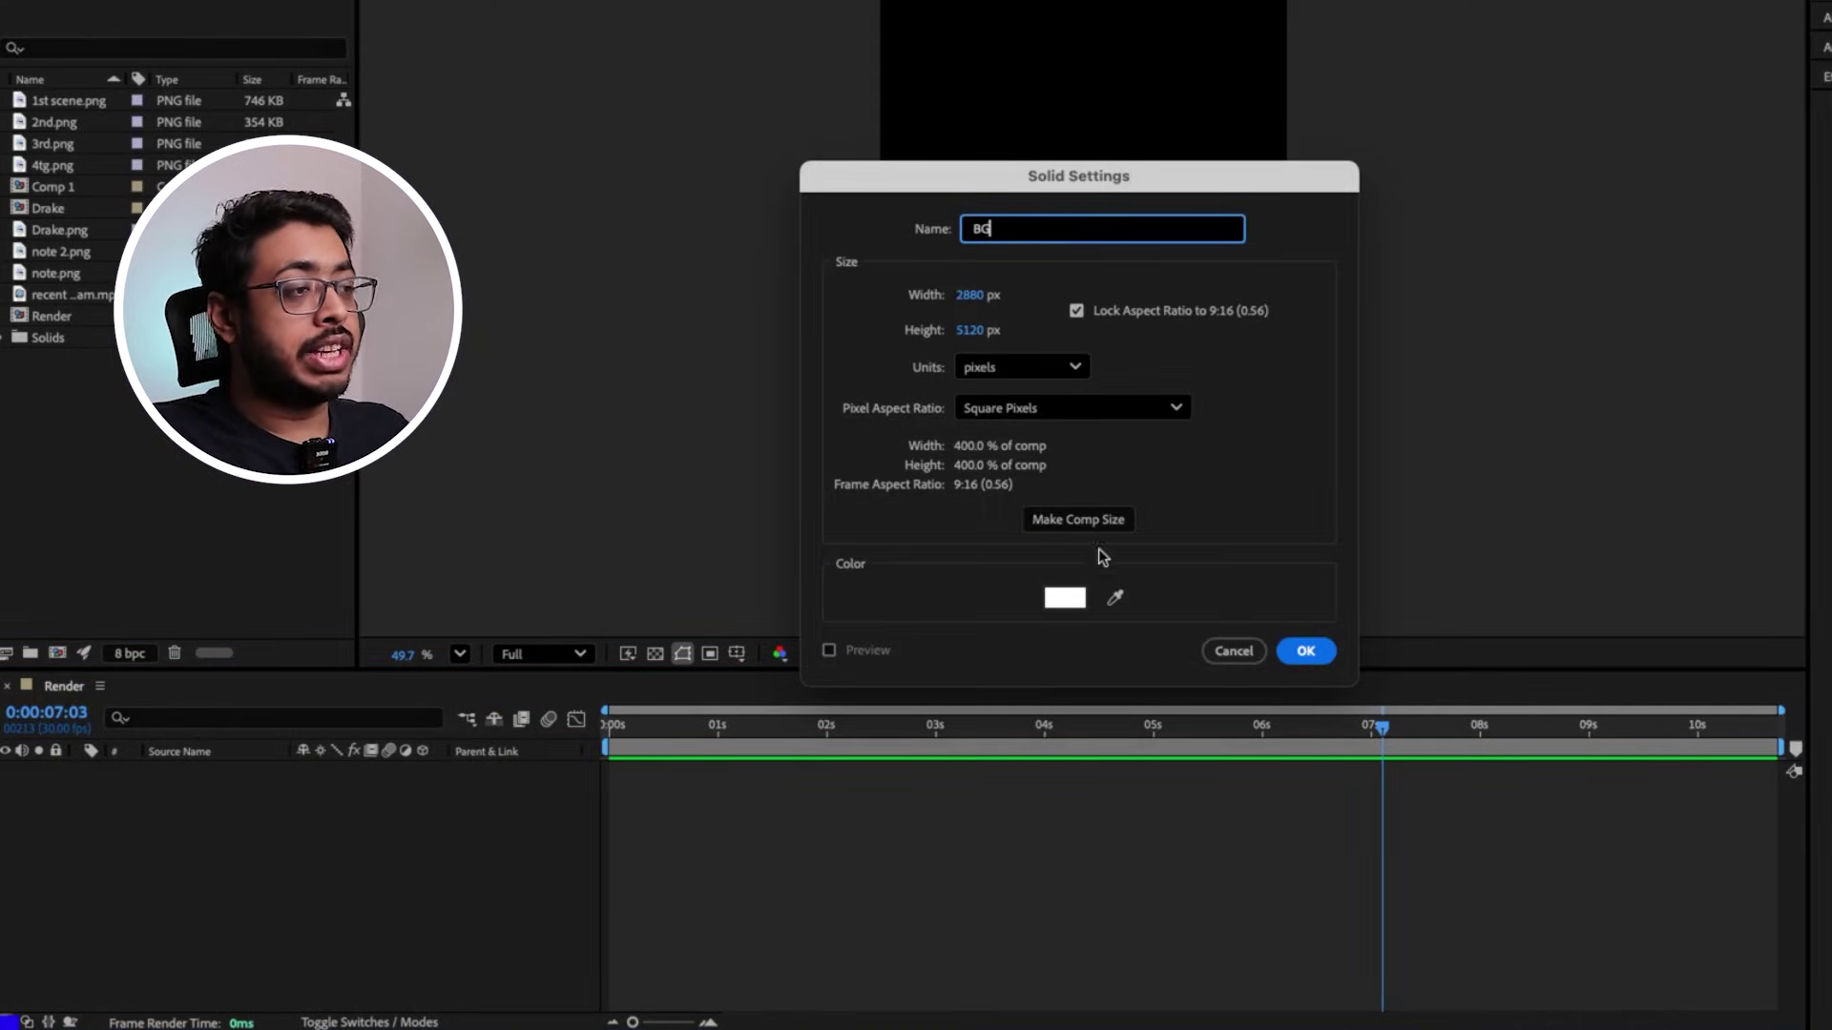
left_click(1305, 650)
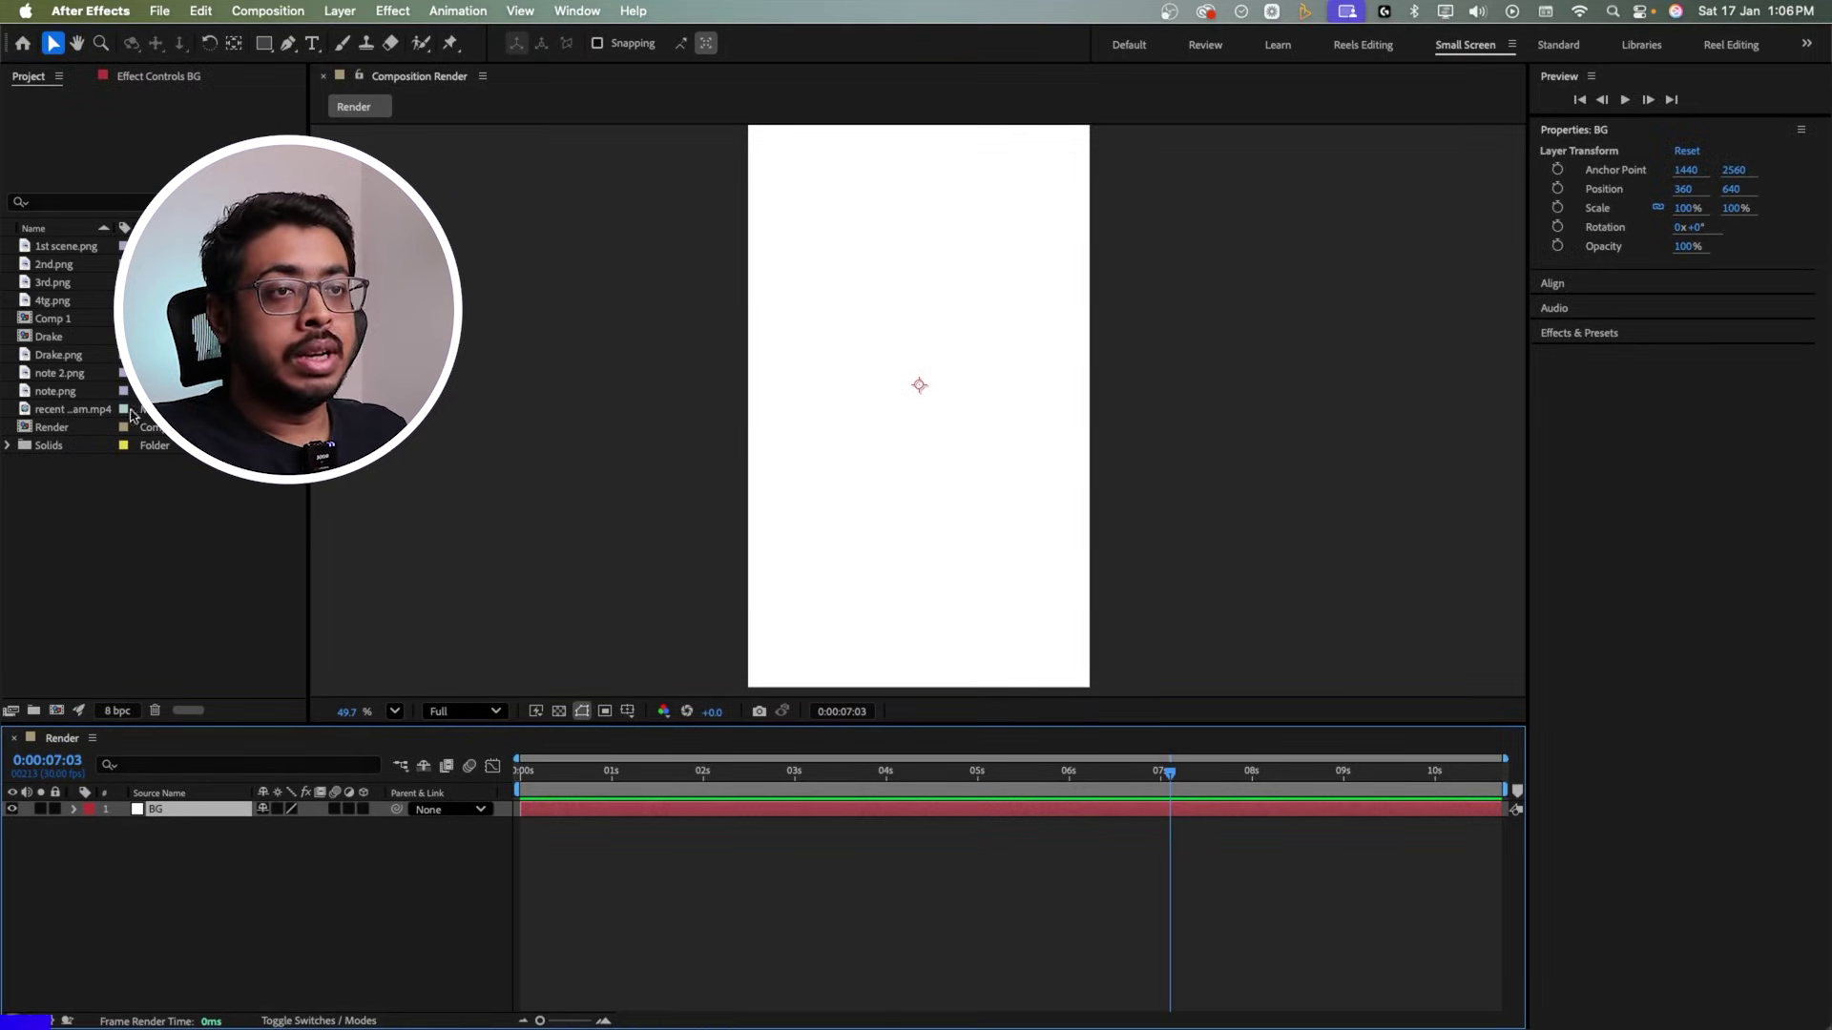
Step: Add Drake.png above the BG layer and move the figure down to about position 362, 887
left_click_drag(59, 354, 169, 809)
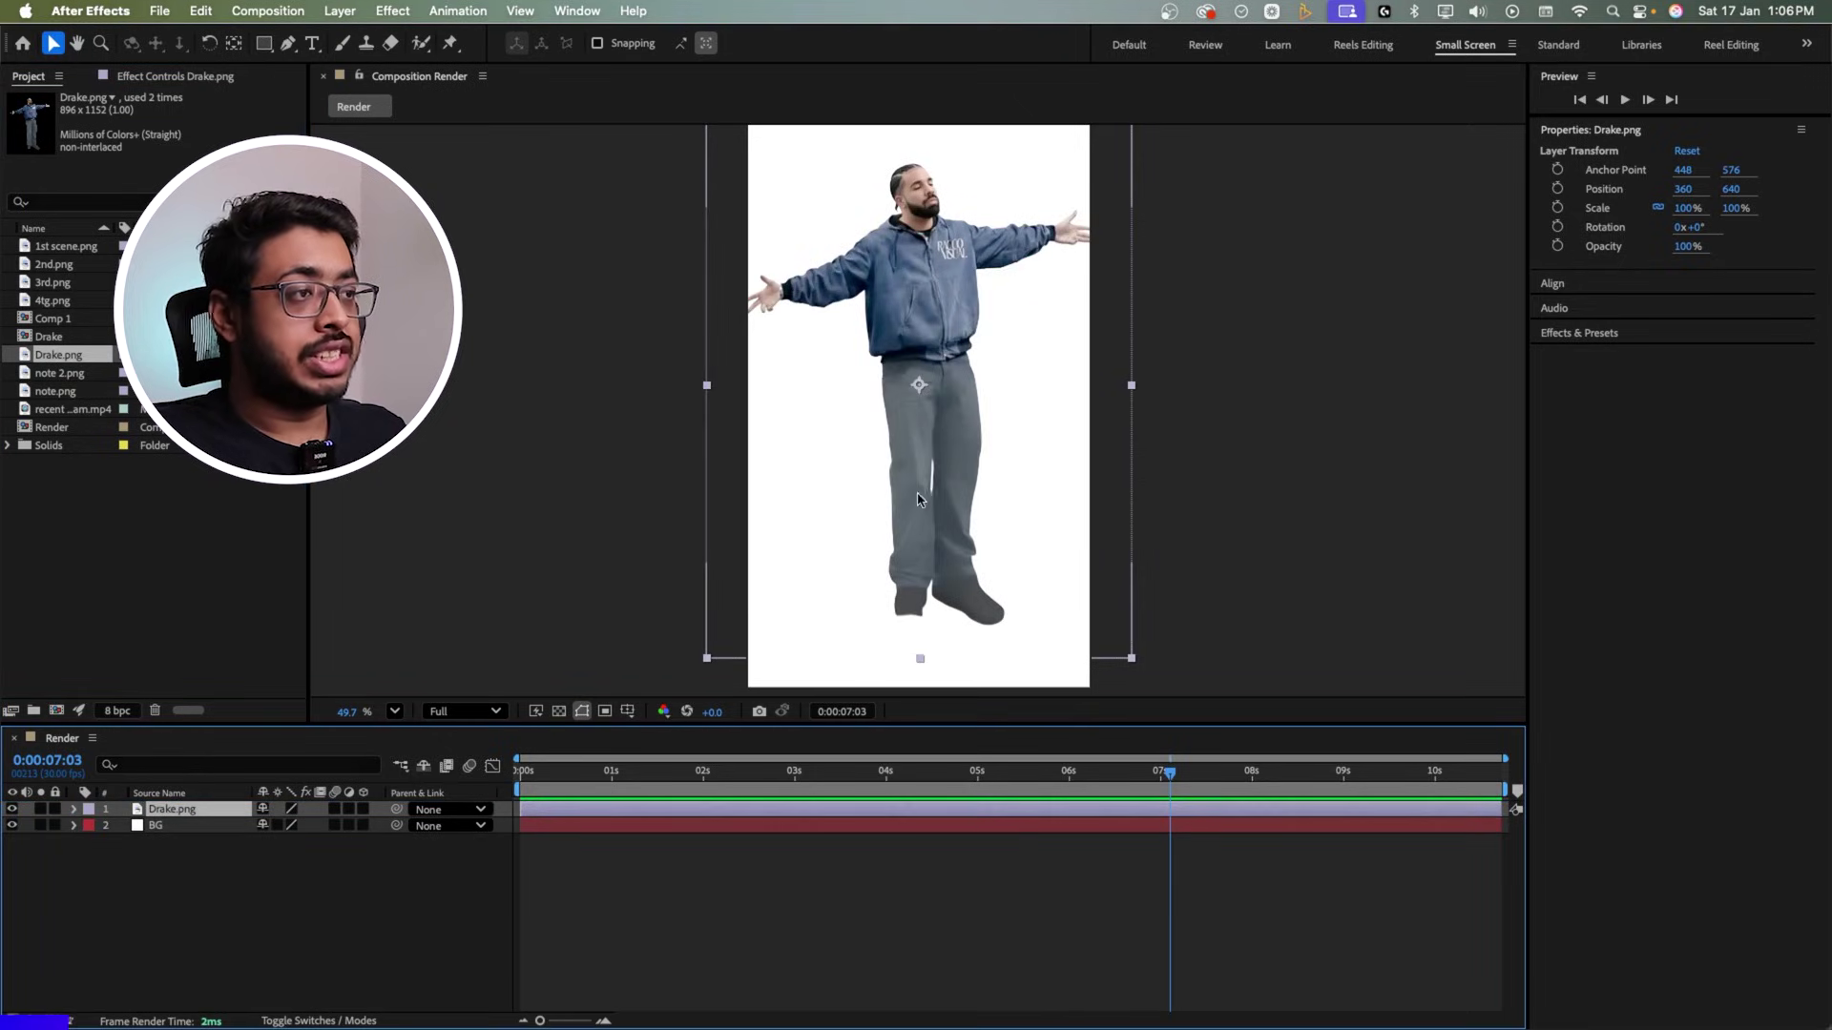
left_click_drag(918, 498, 916, 604)
key("super+shift+a")
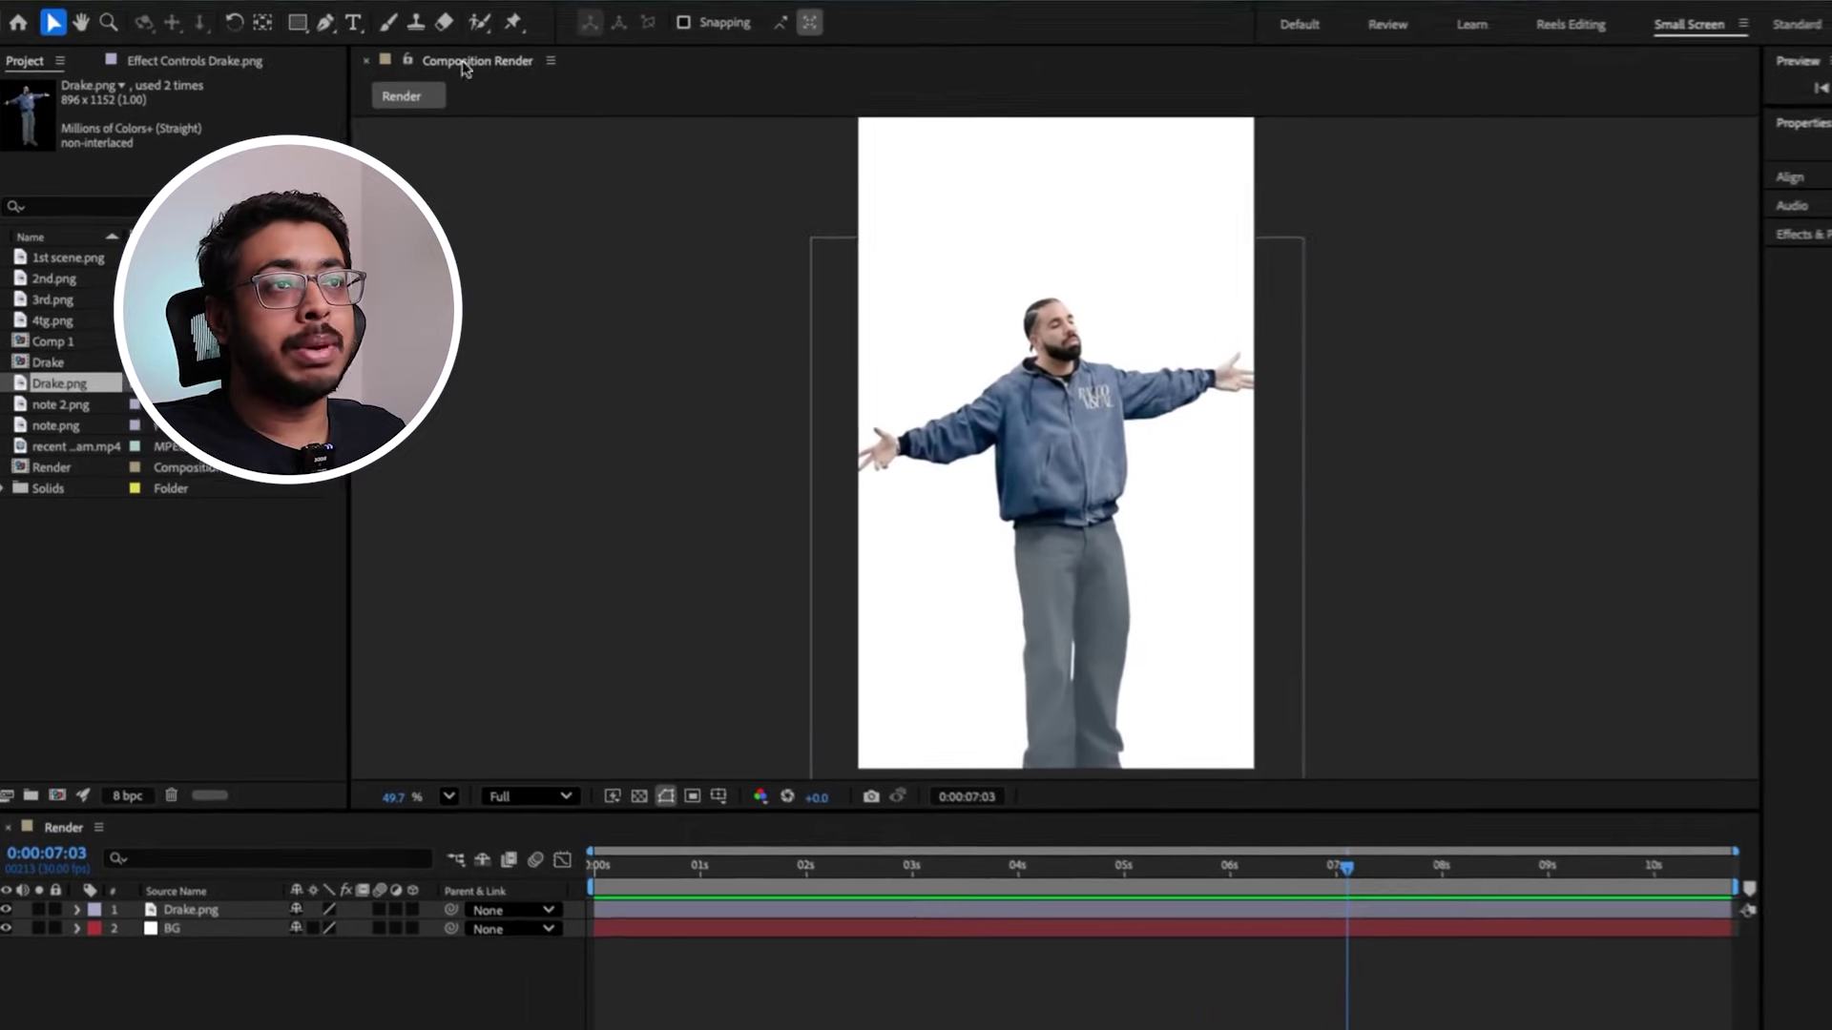
Step: Add the text "FEELIN'" above the figure's head with a 172 px font size and 147% vertical scale
left_click(363, 20)
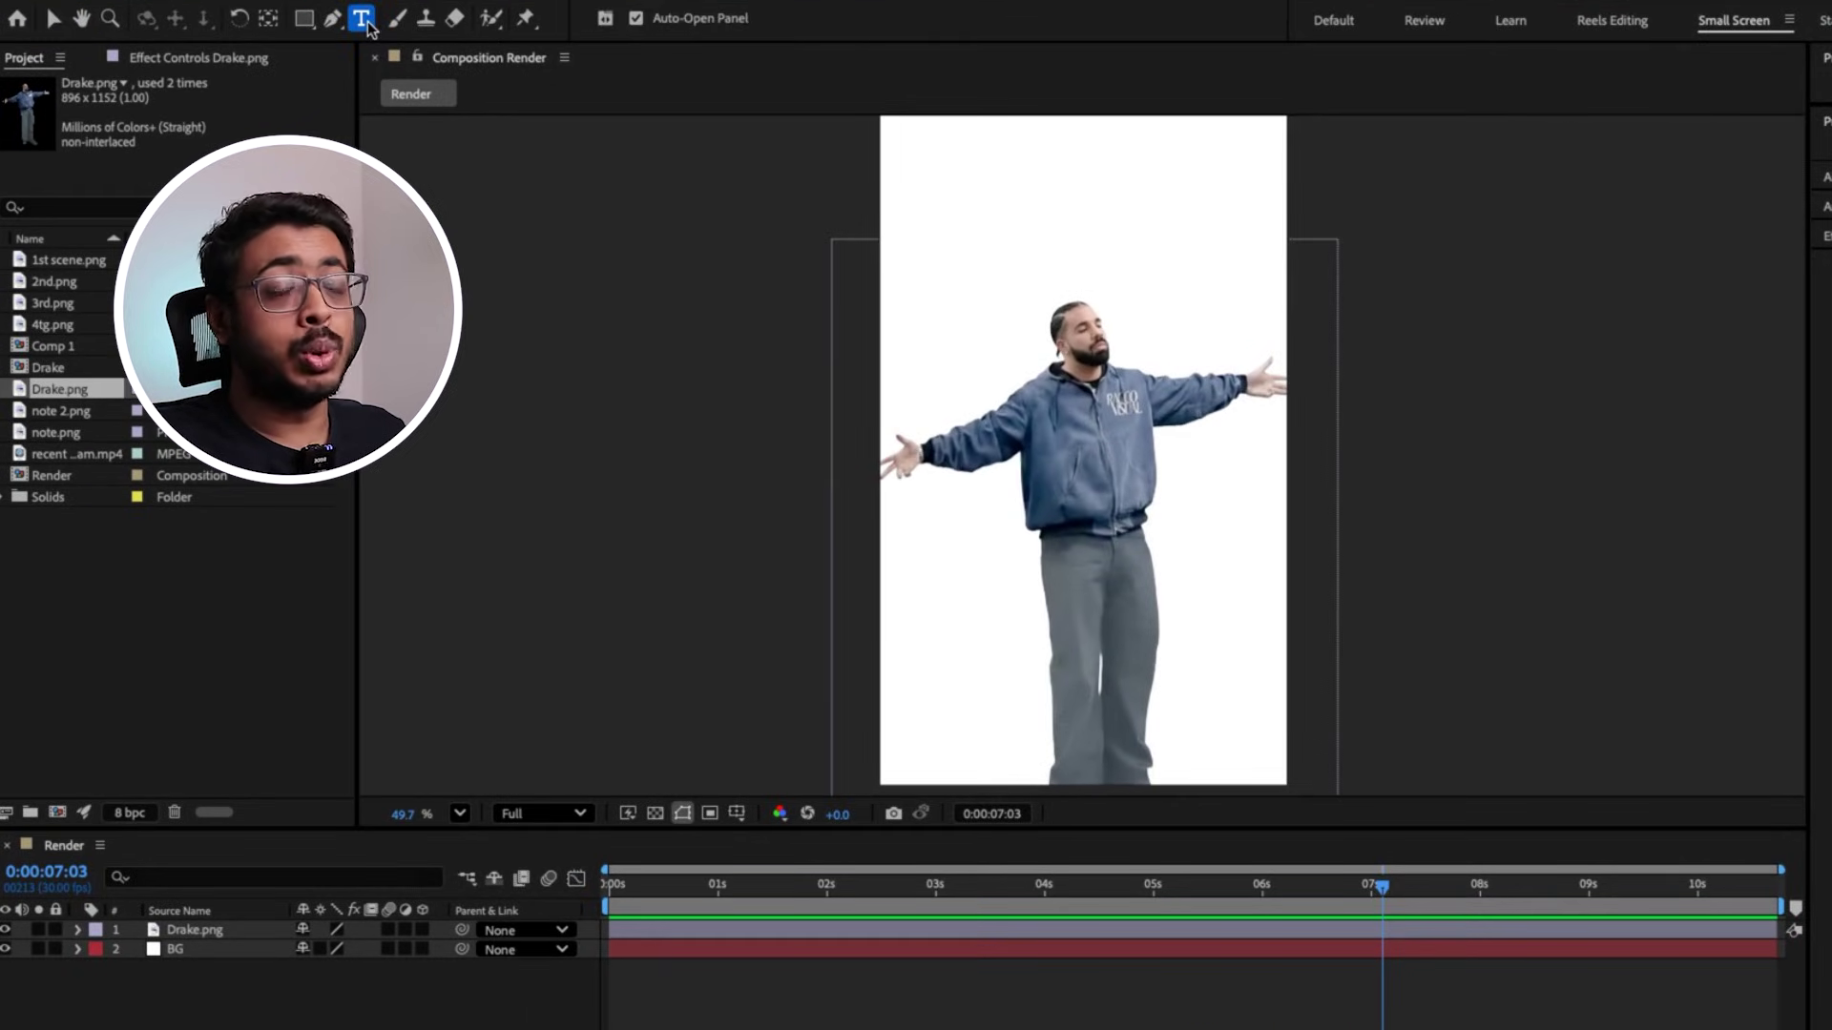
left_click(976, 277)
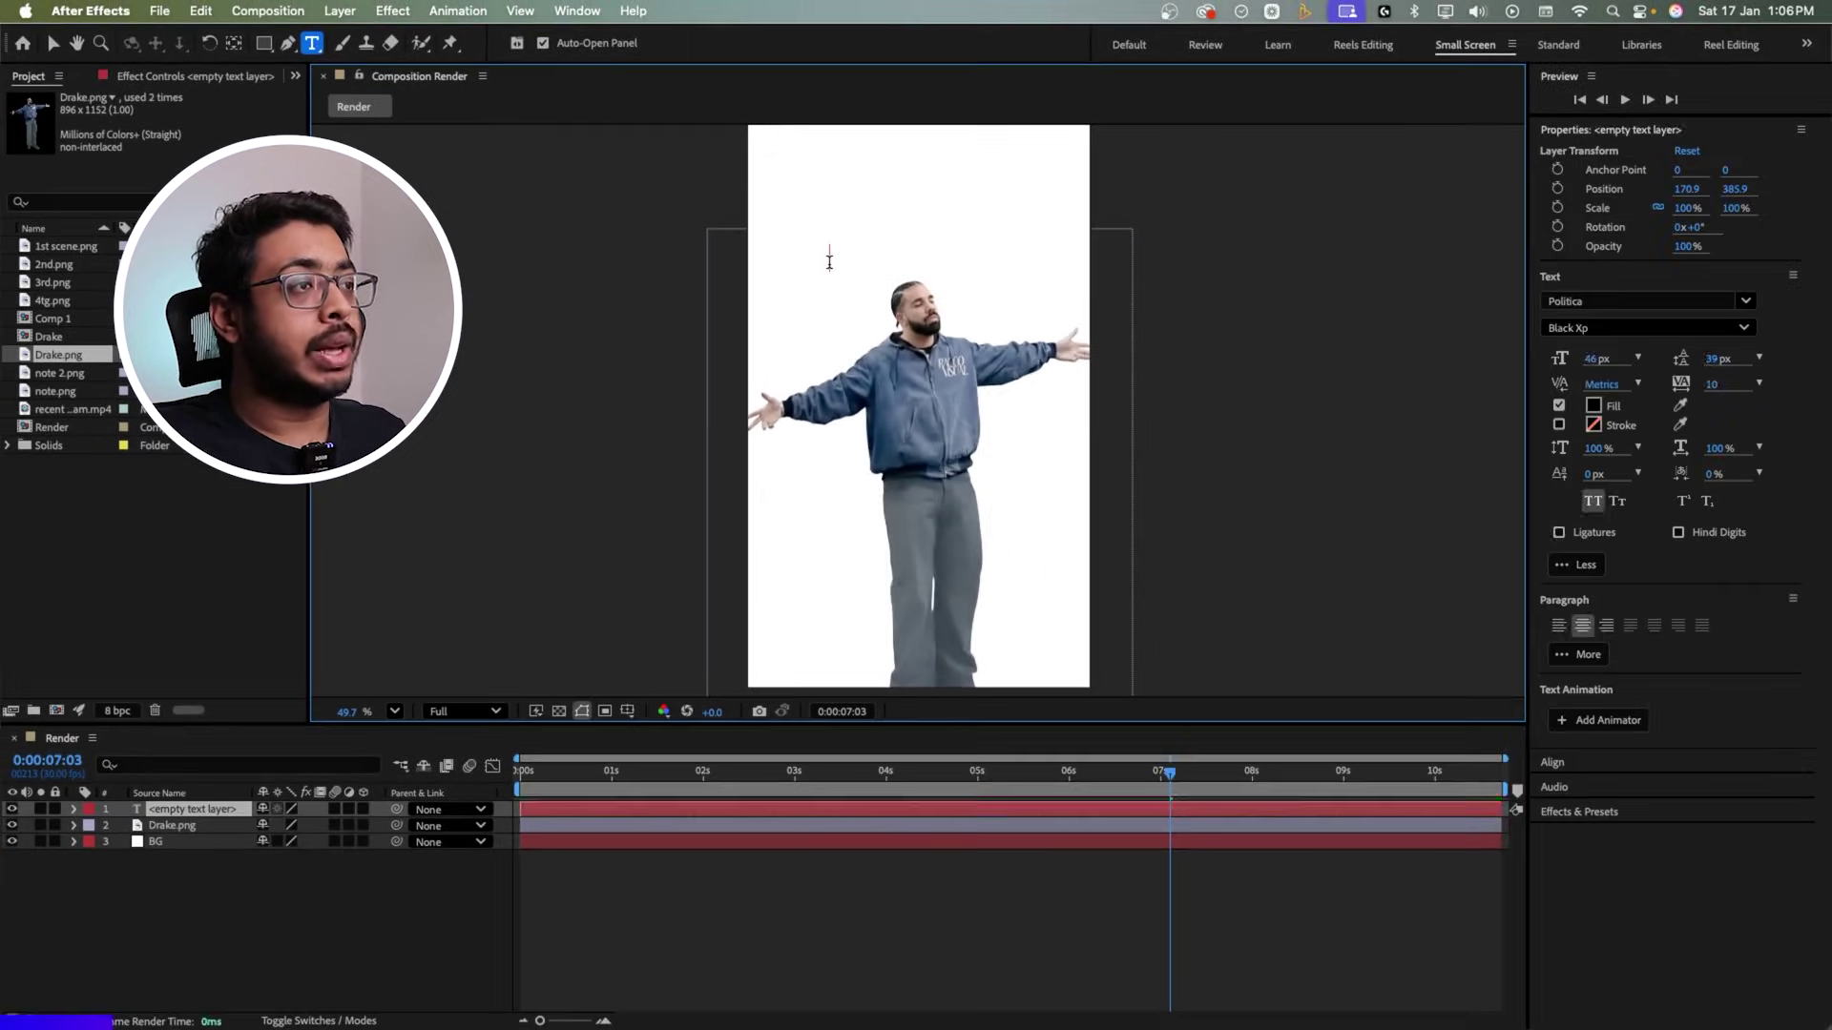
type("FEELIN'")
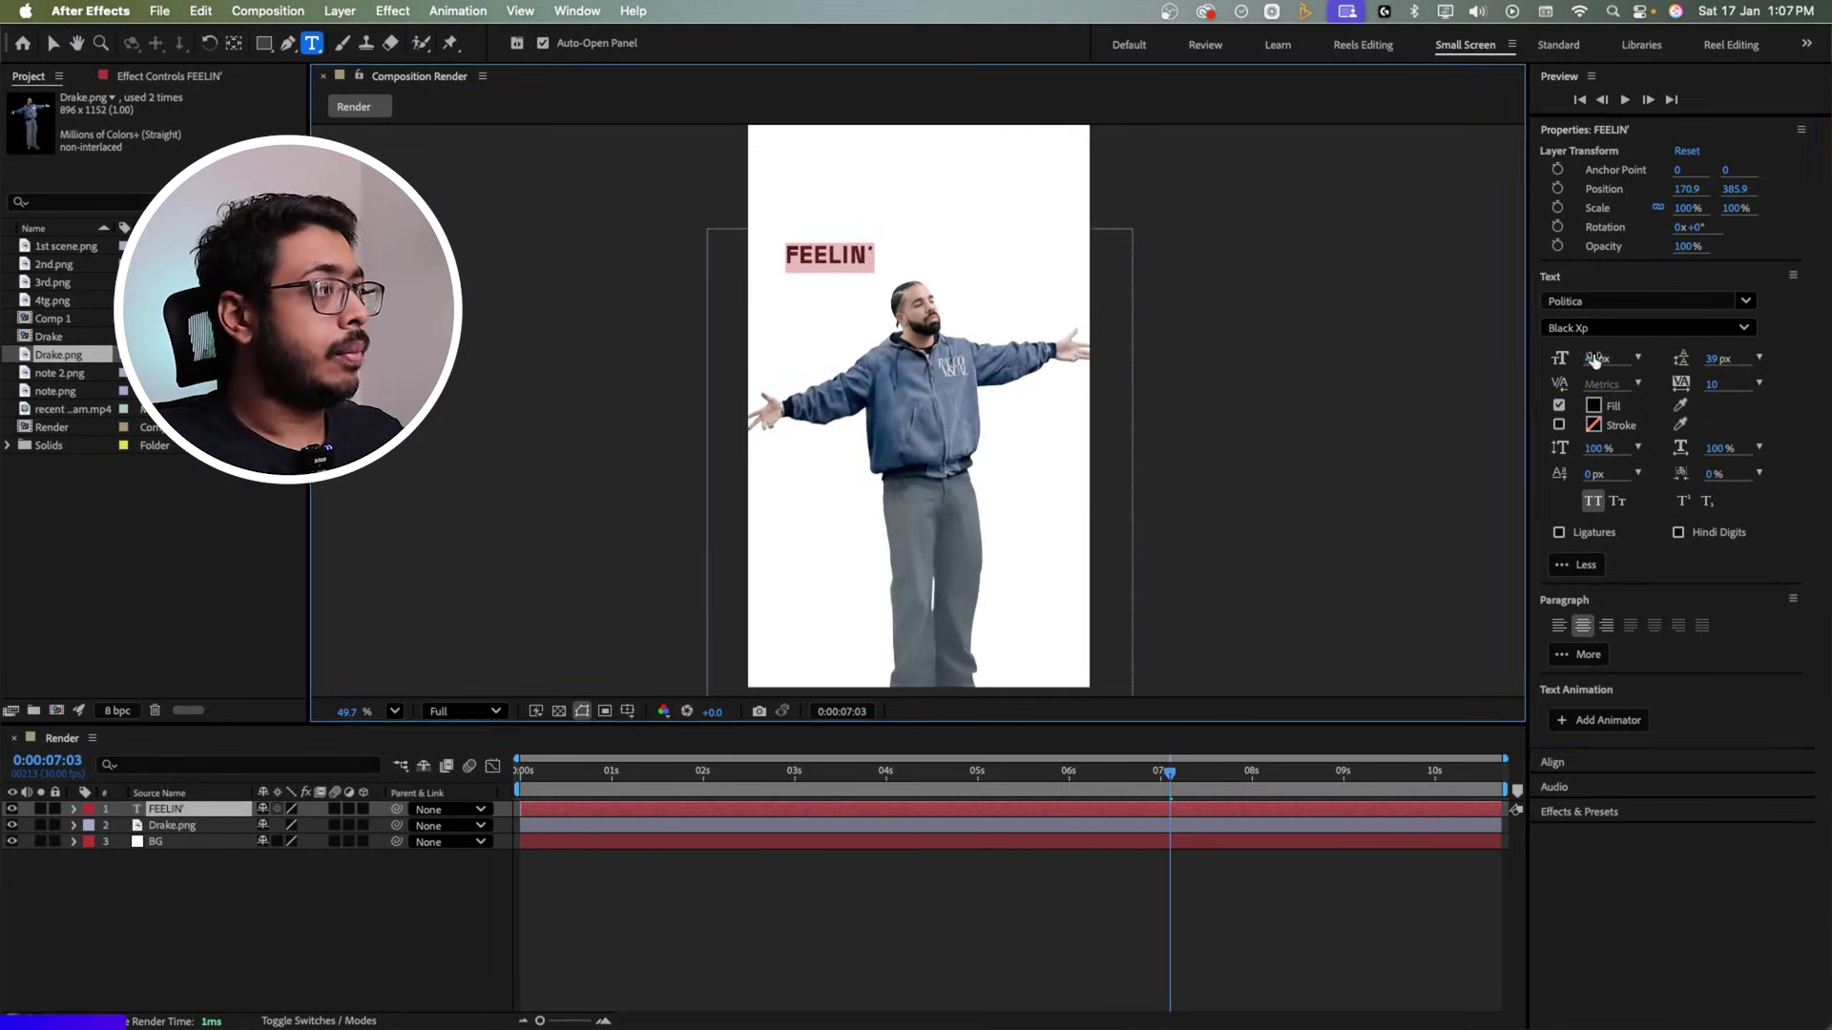
left_click_drag(1598, 363, 1718, 362)
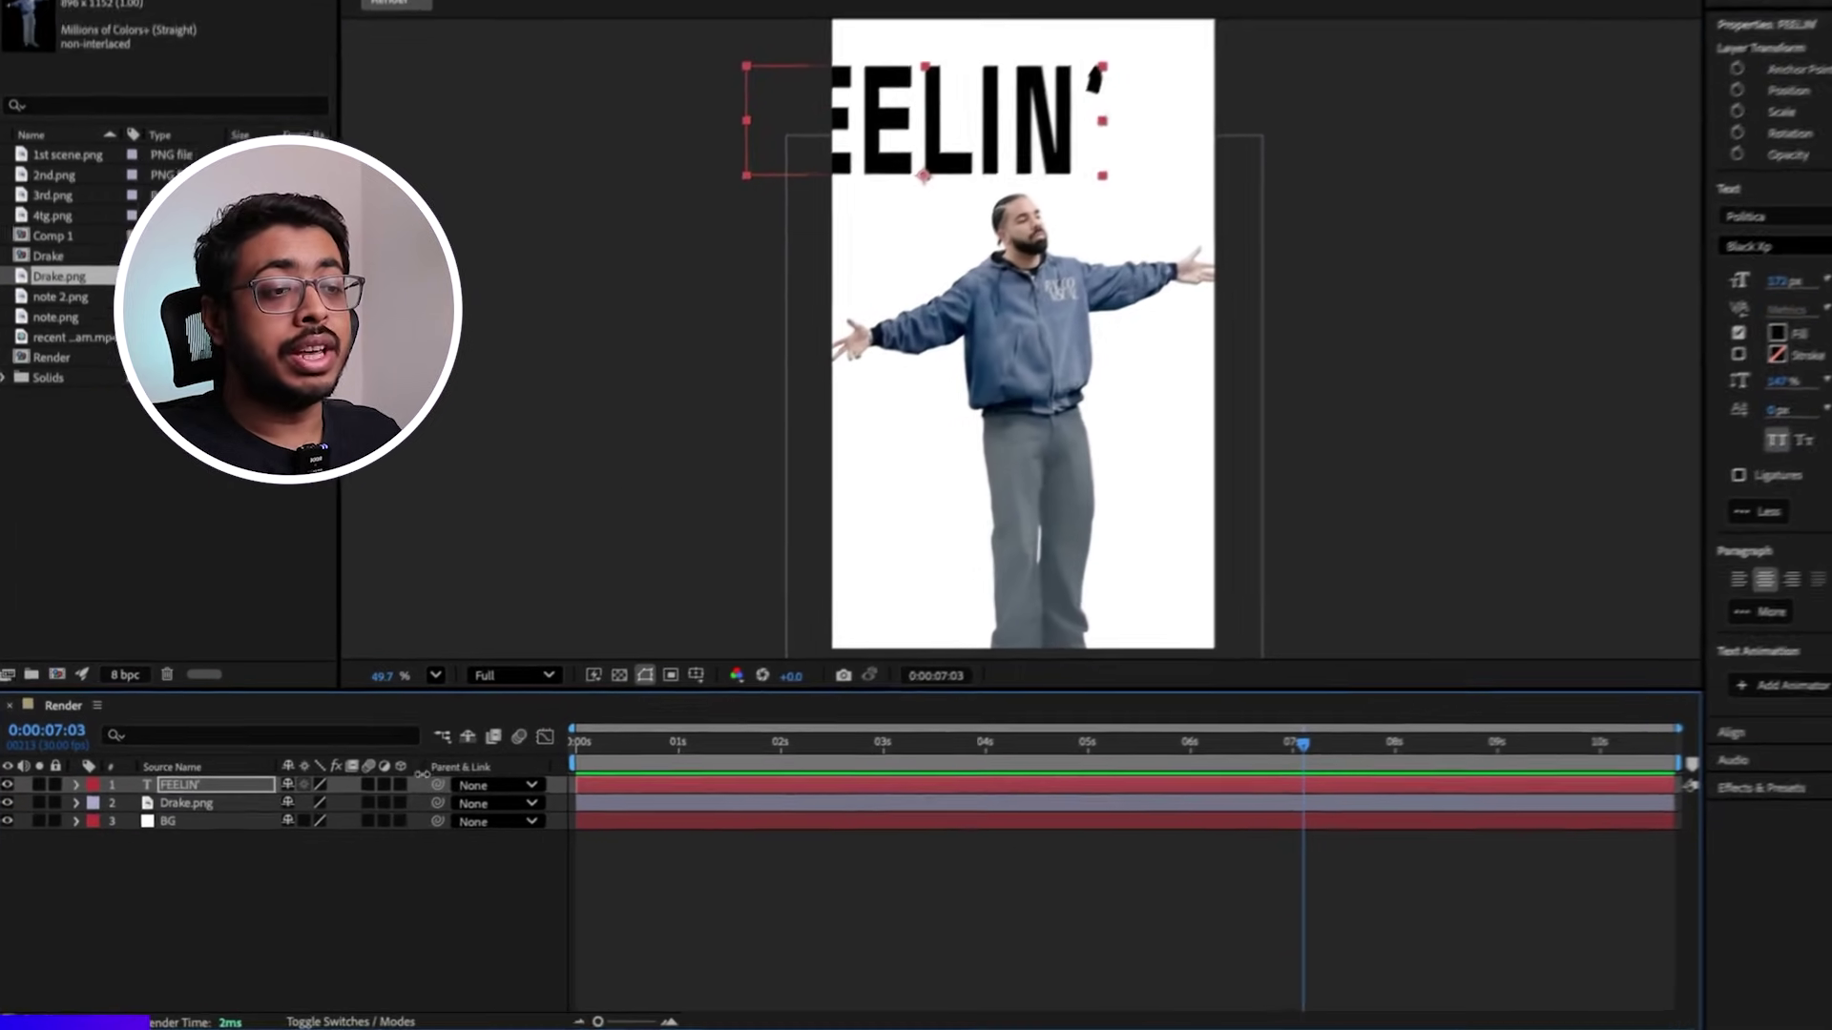
Step: Make the FEELIN' text and Drake.png layers 3D
left_click(400, 784)
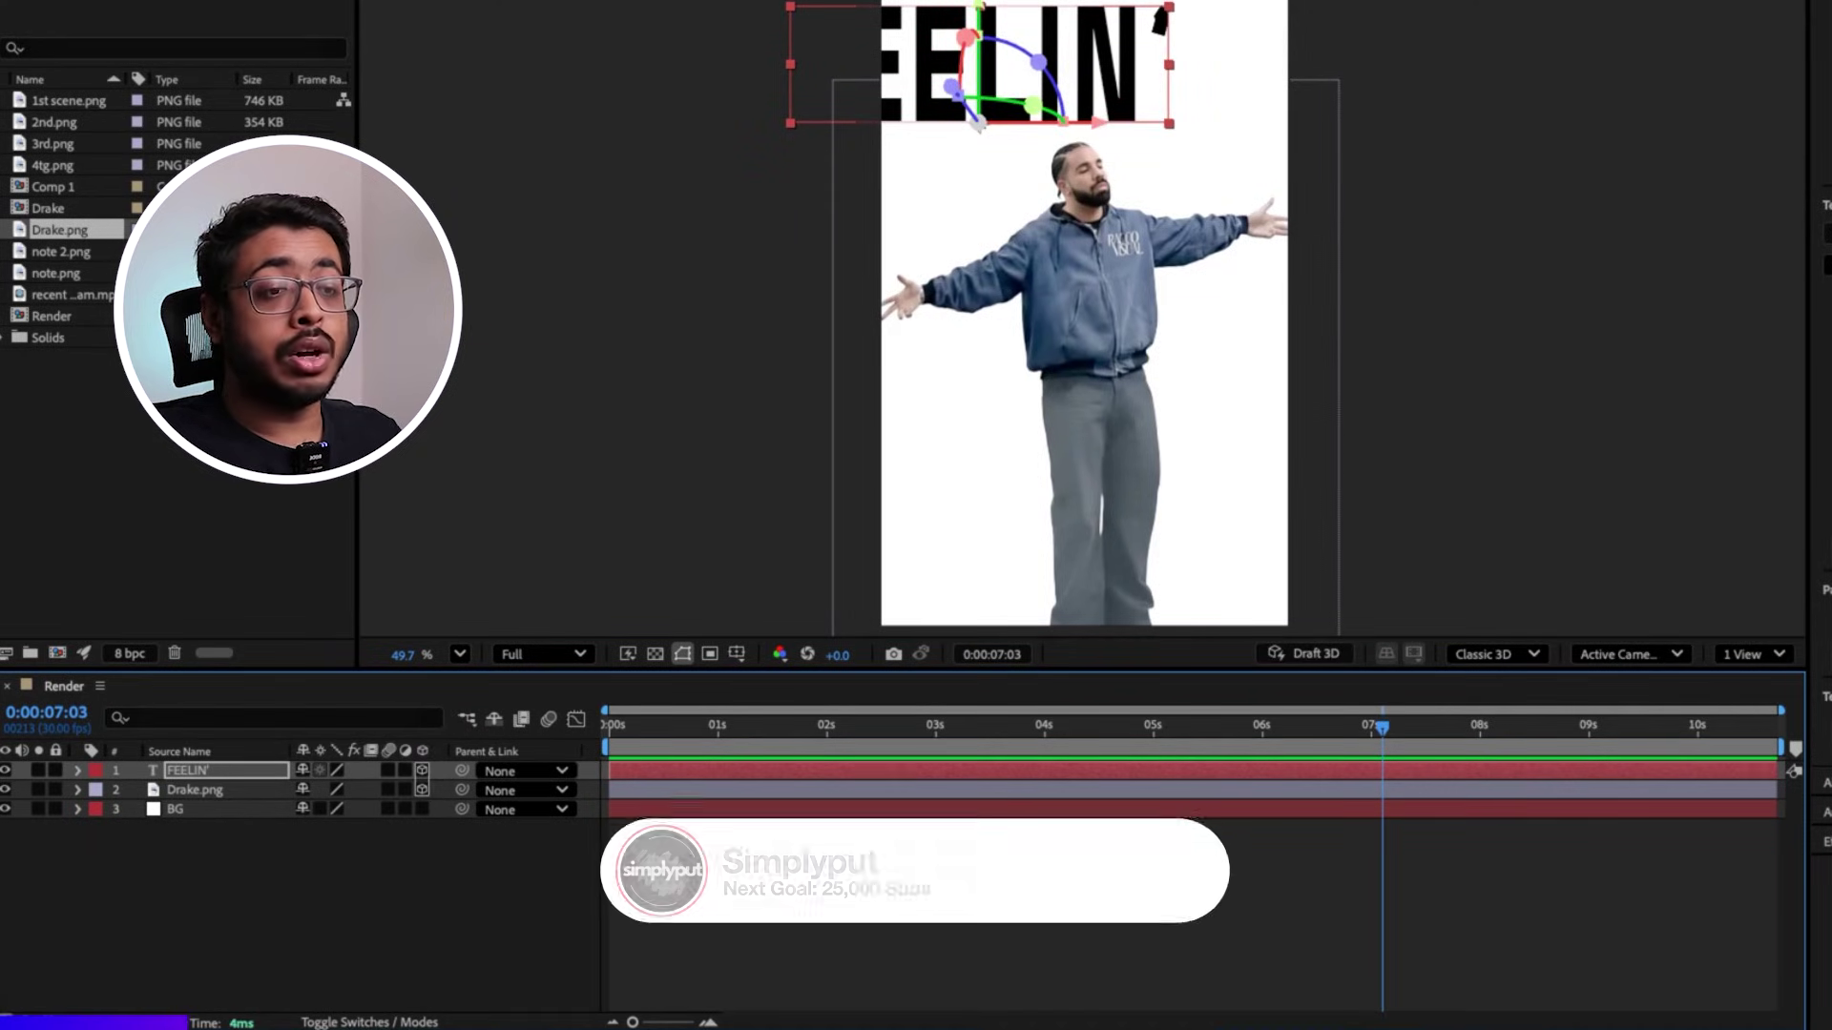
left_click(6, 1022)
left_click(7, 1022)
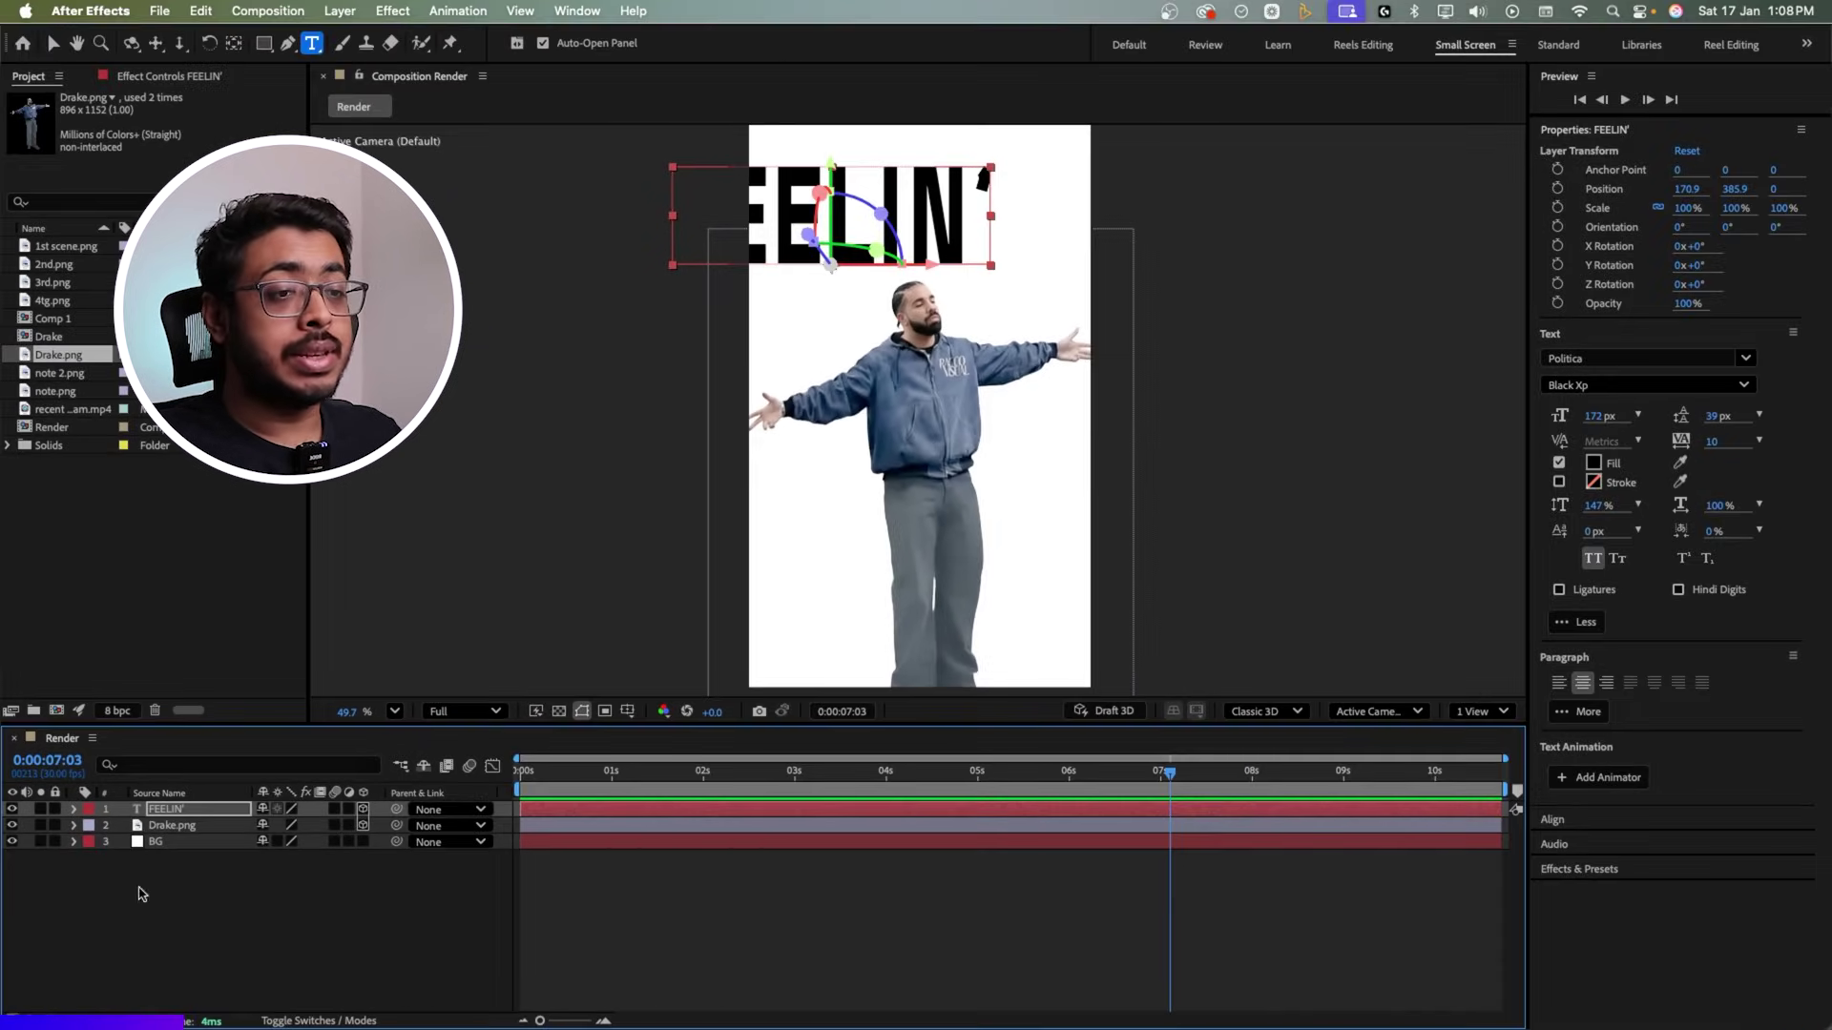
Step: Rotate the FEELIN' text to -6° on X and 17° on Y
left_click(188, 813)
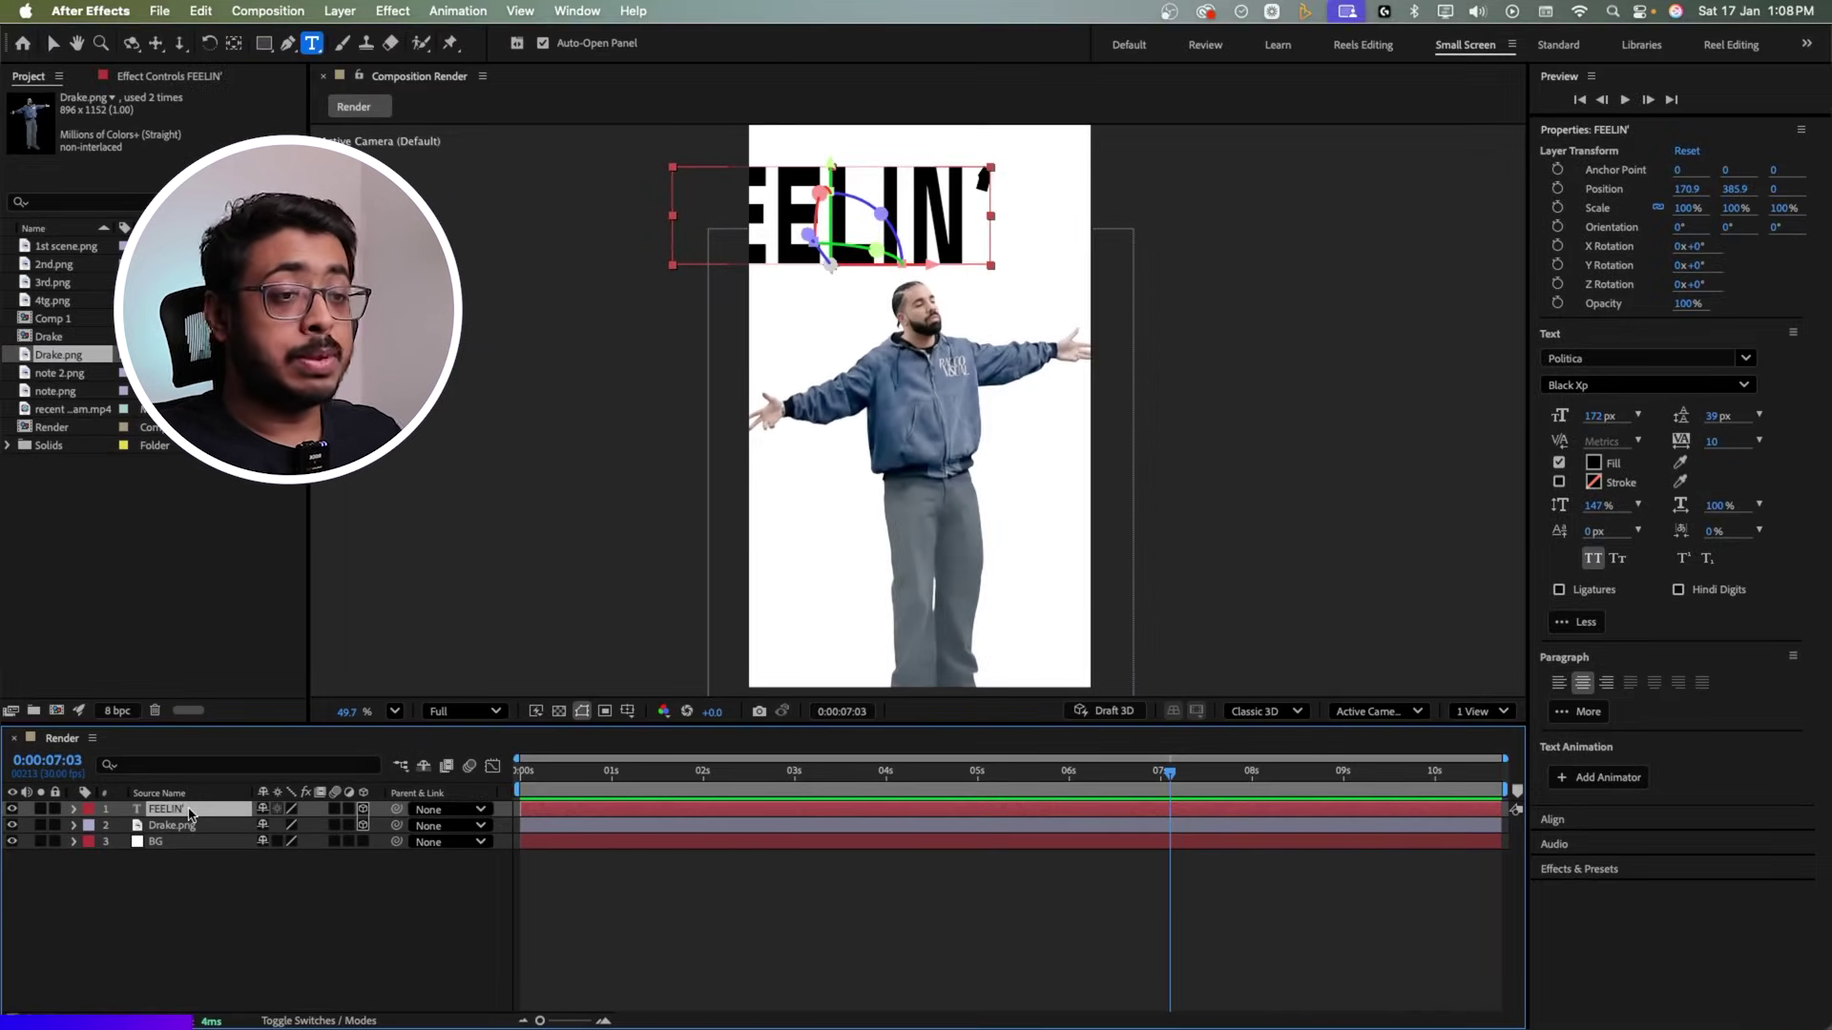
key("r")
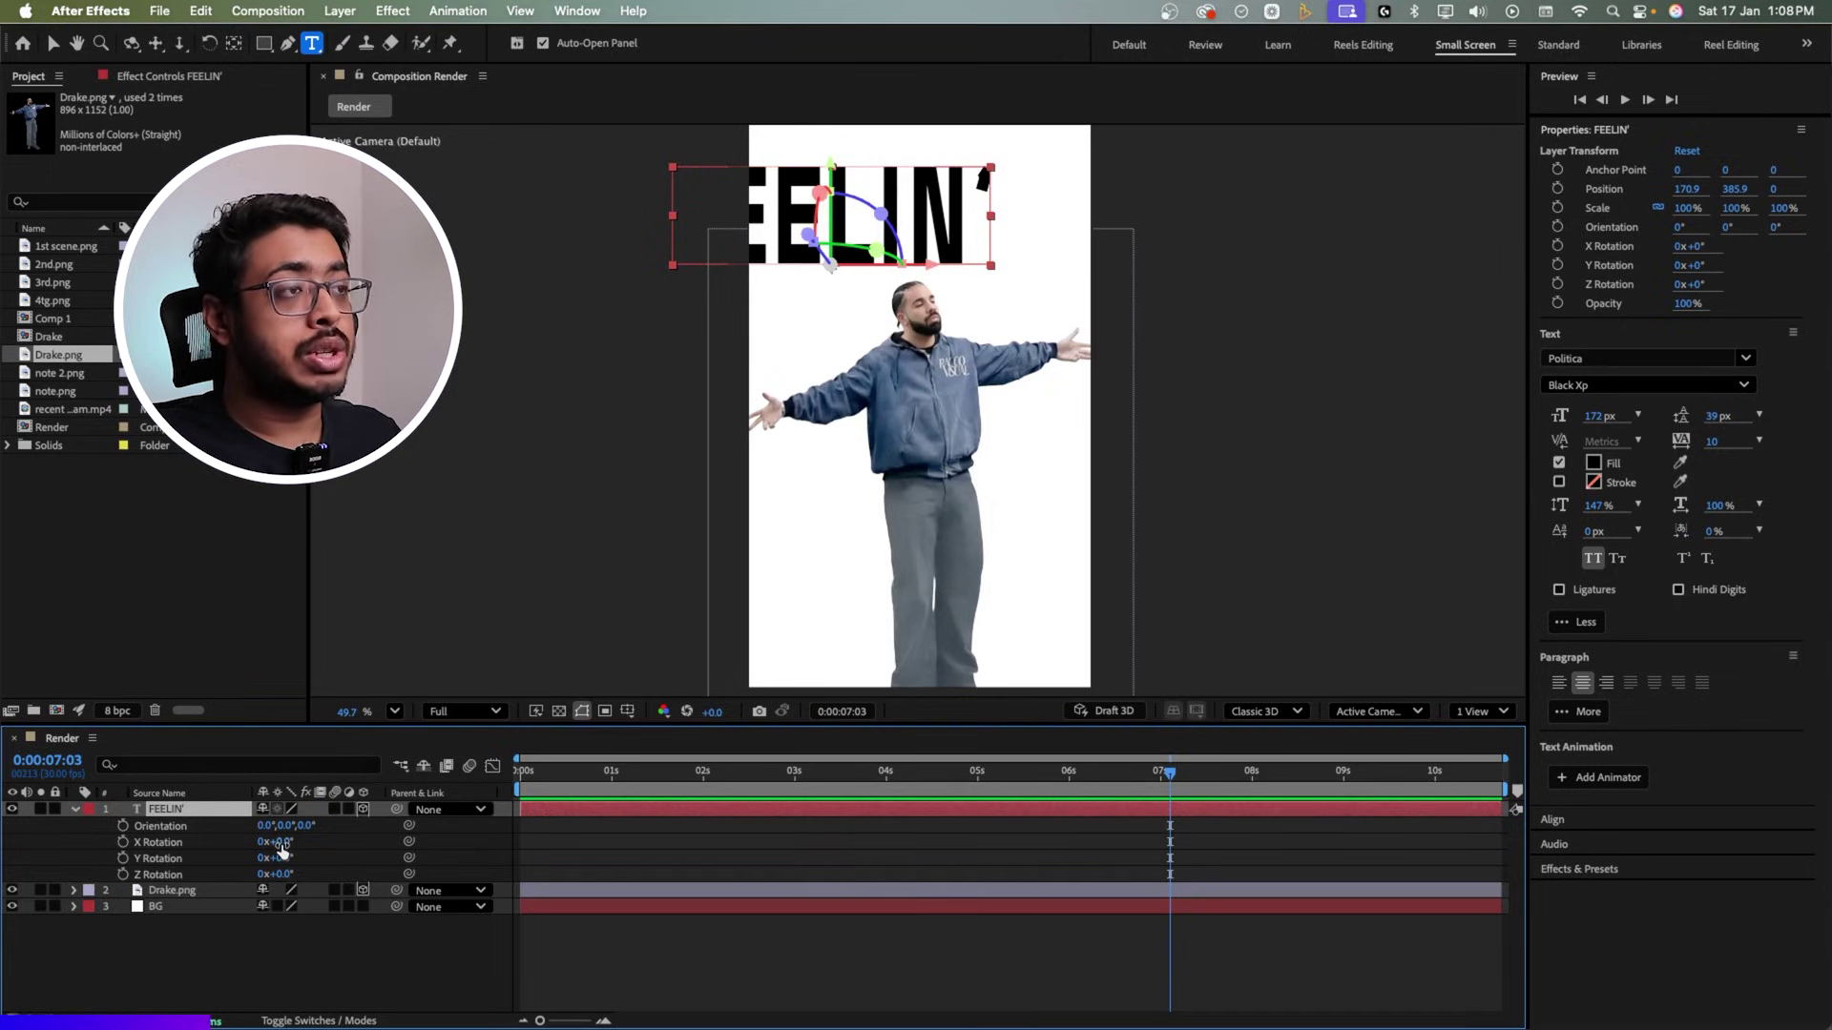
left_click_drag(283, 843, 318, 866)
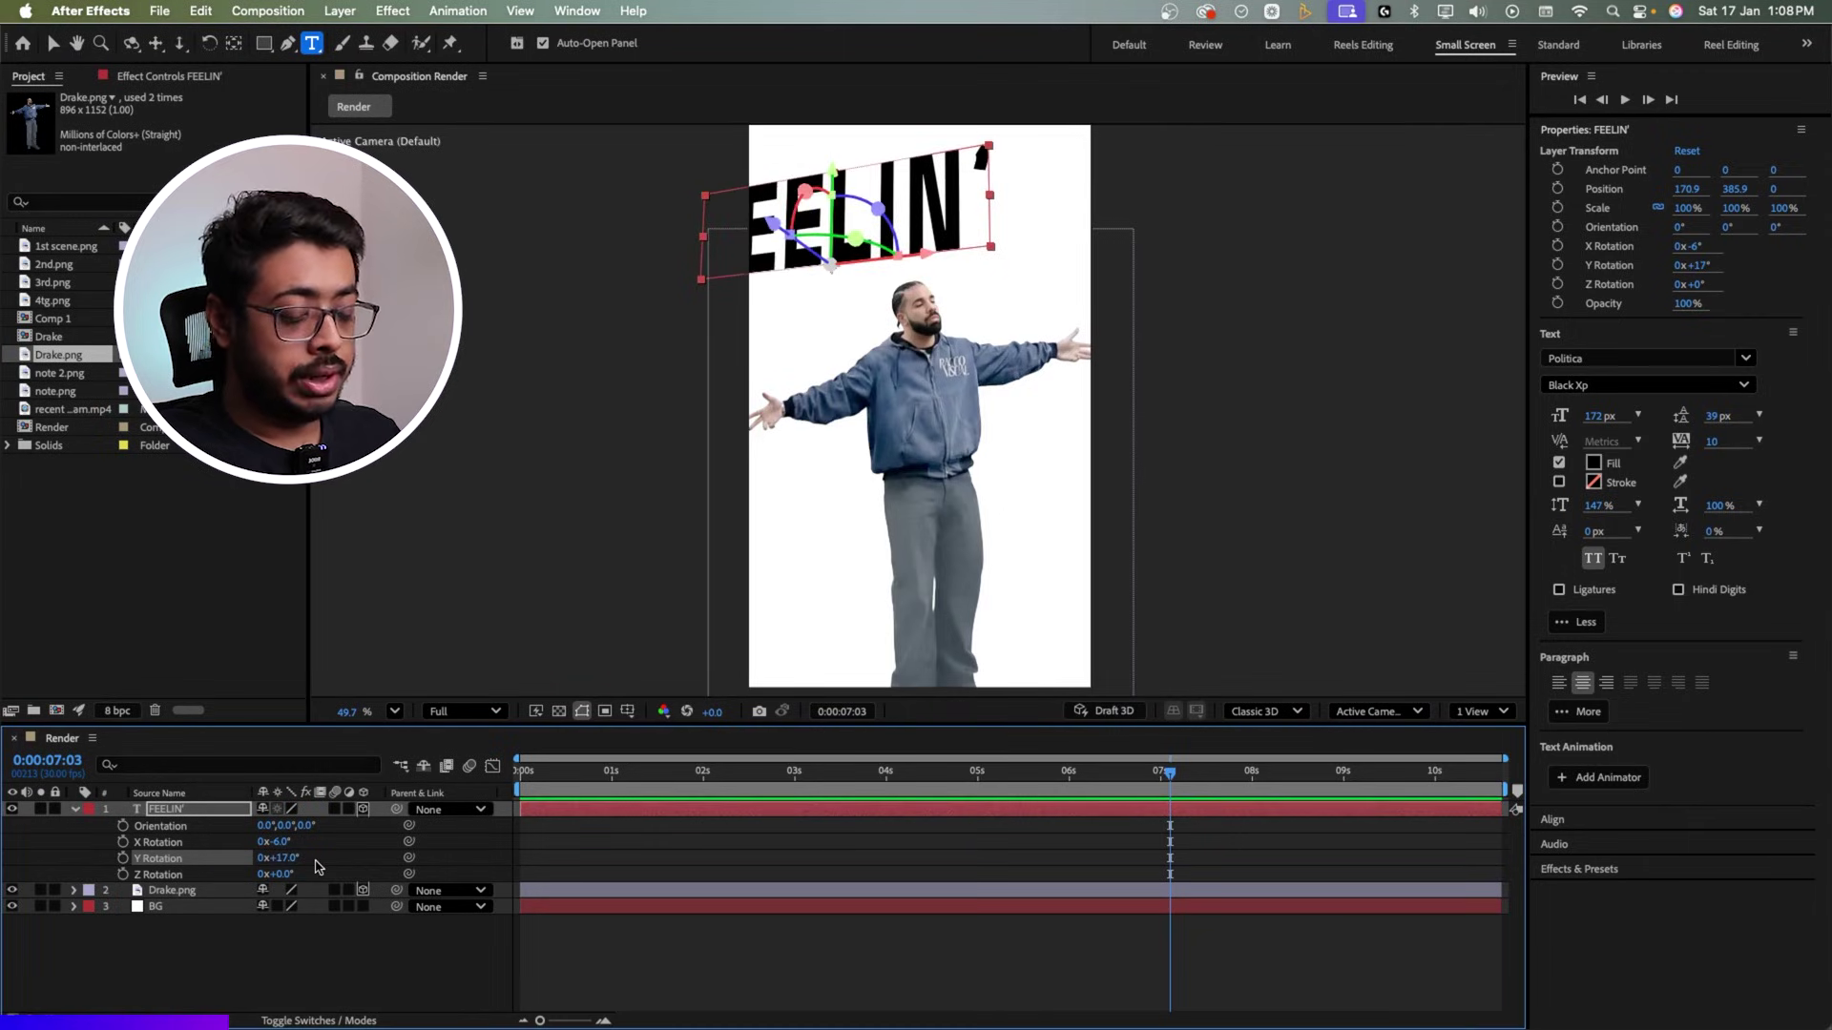
Step: Enlarge the FEELIN' text to 178 px with 174% vertical scale and move it over the figure's head, at about 322, 623.5
key("v")
left_click_drag(956, 224, 1029, 267)
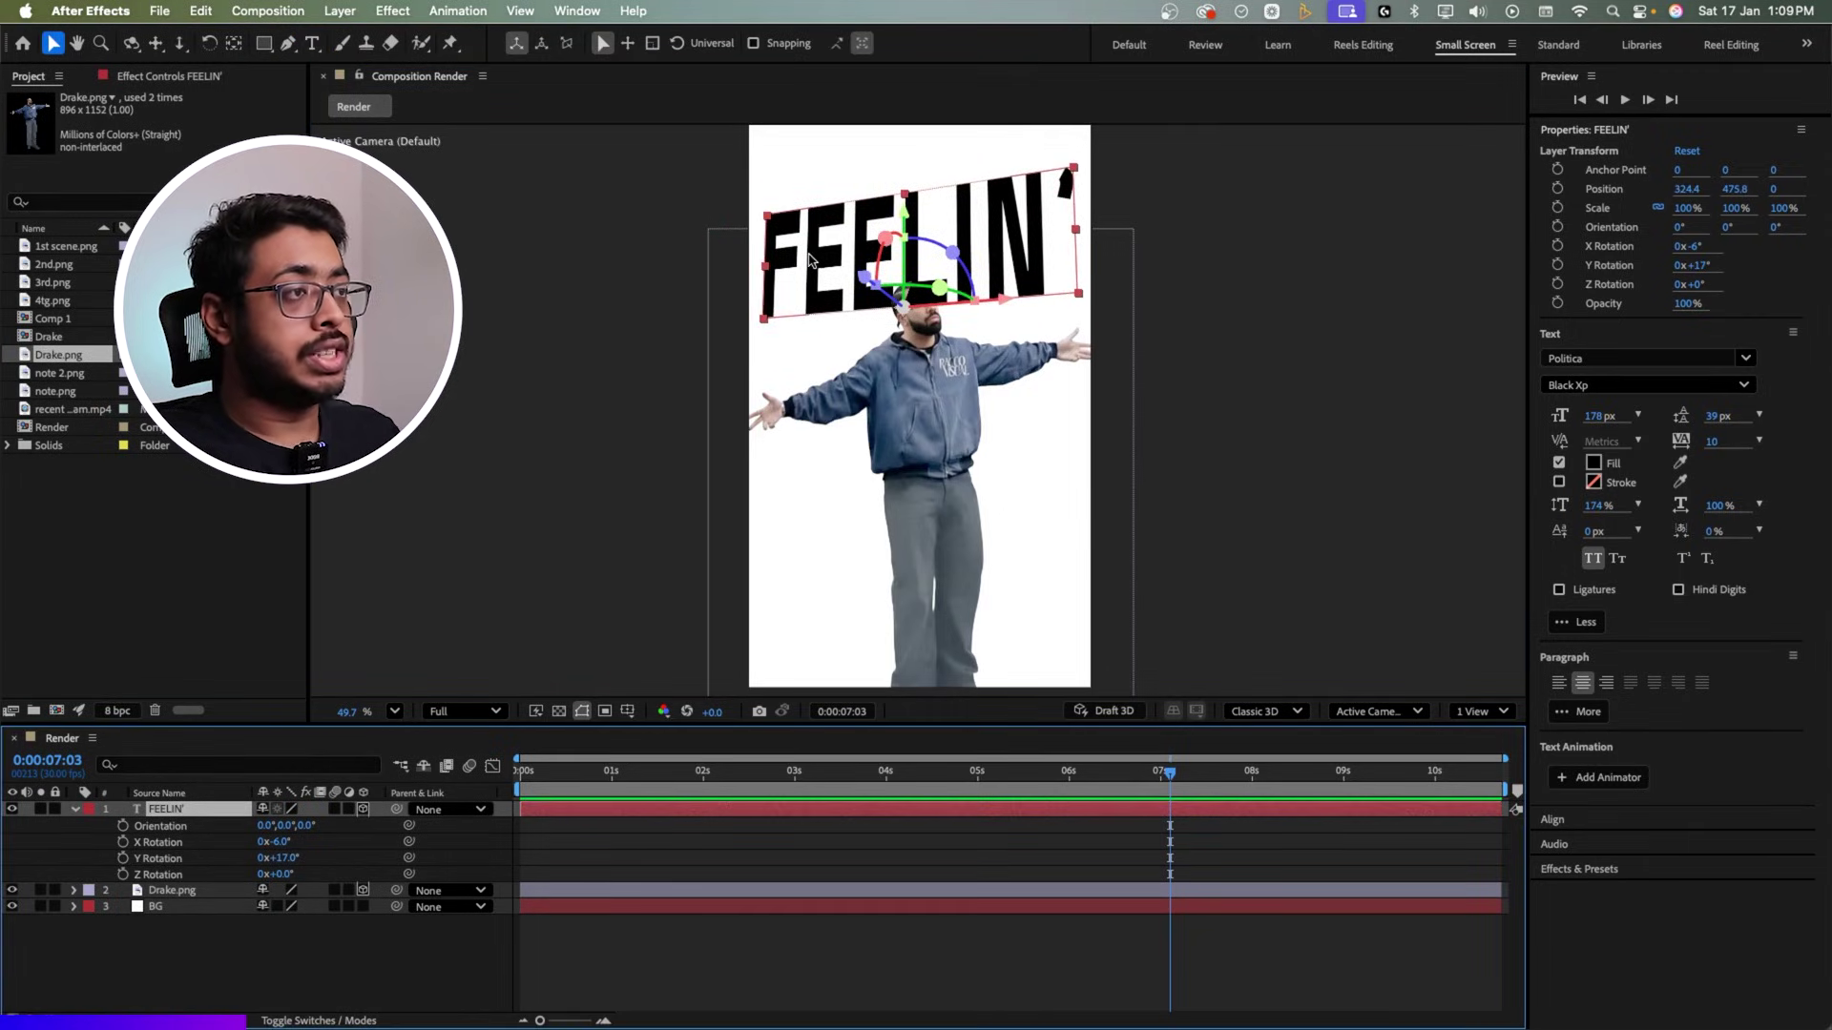
left_click_drag(809, 259, 926, 420)
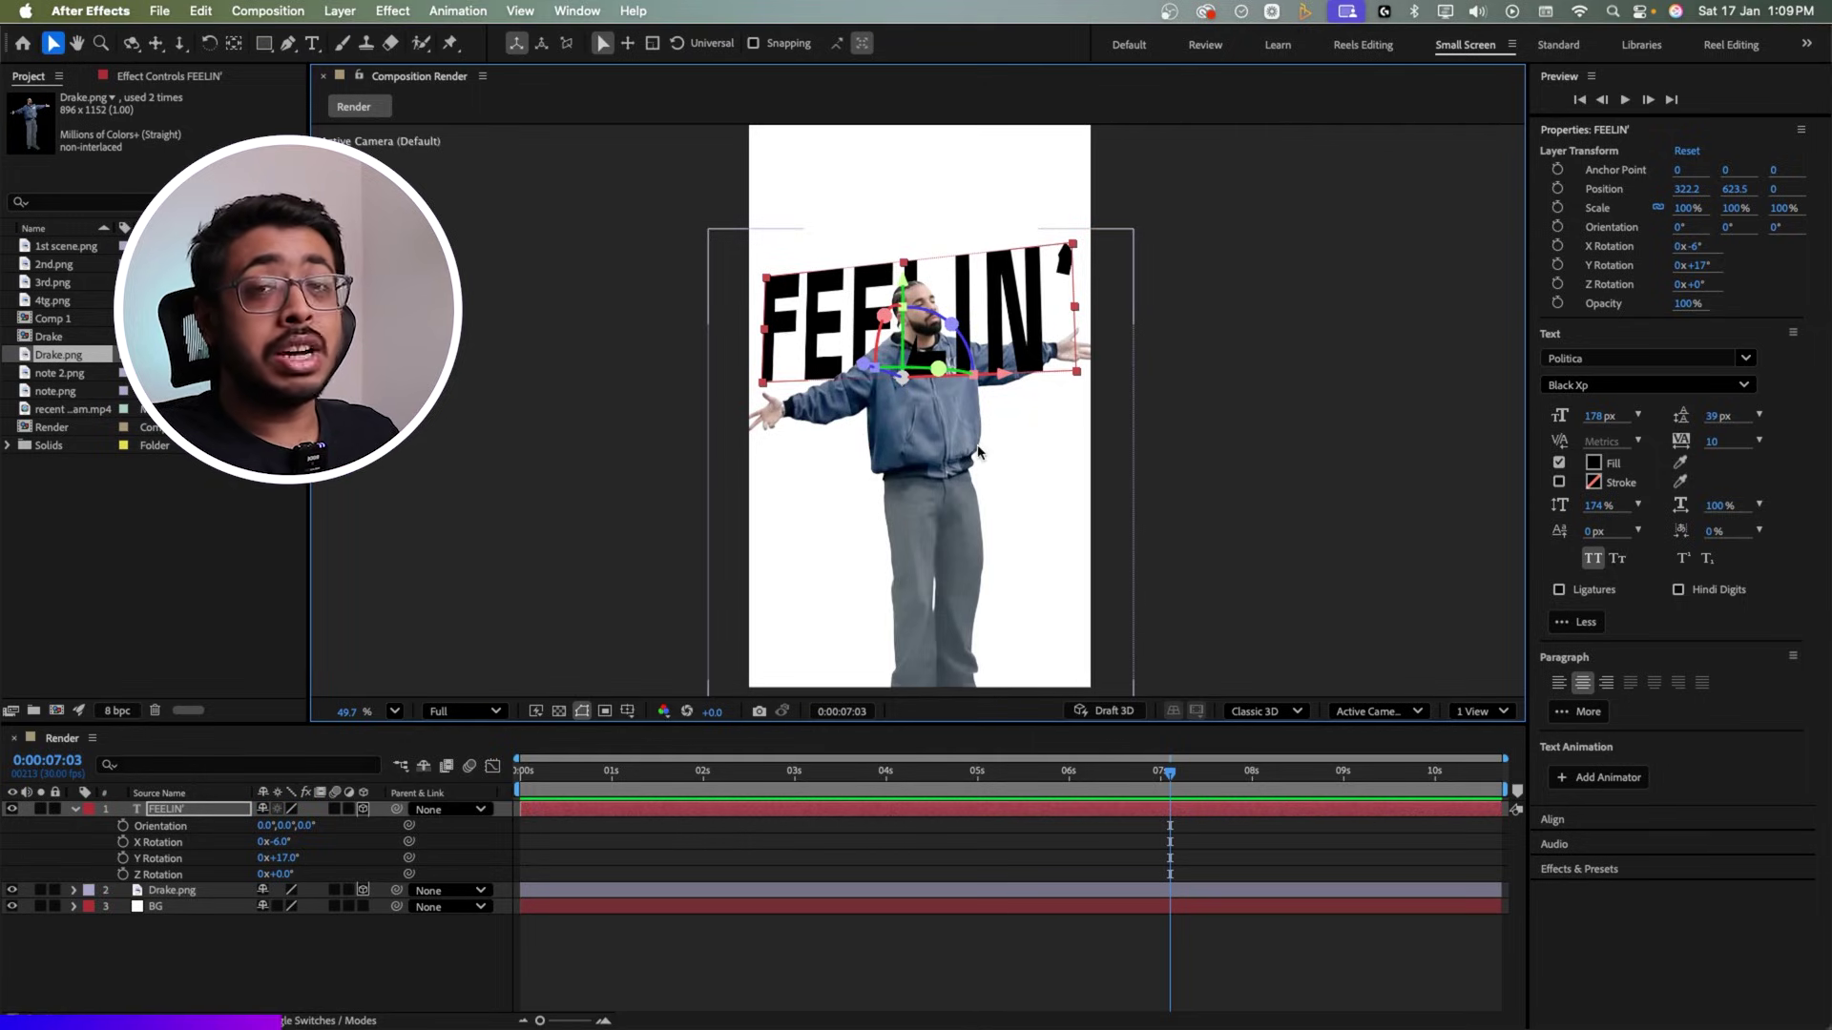
Step: Bring the Drake.png layer in front of the text by setting its Z position to -103
left_click(179, 892)
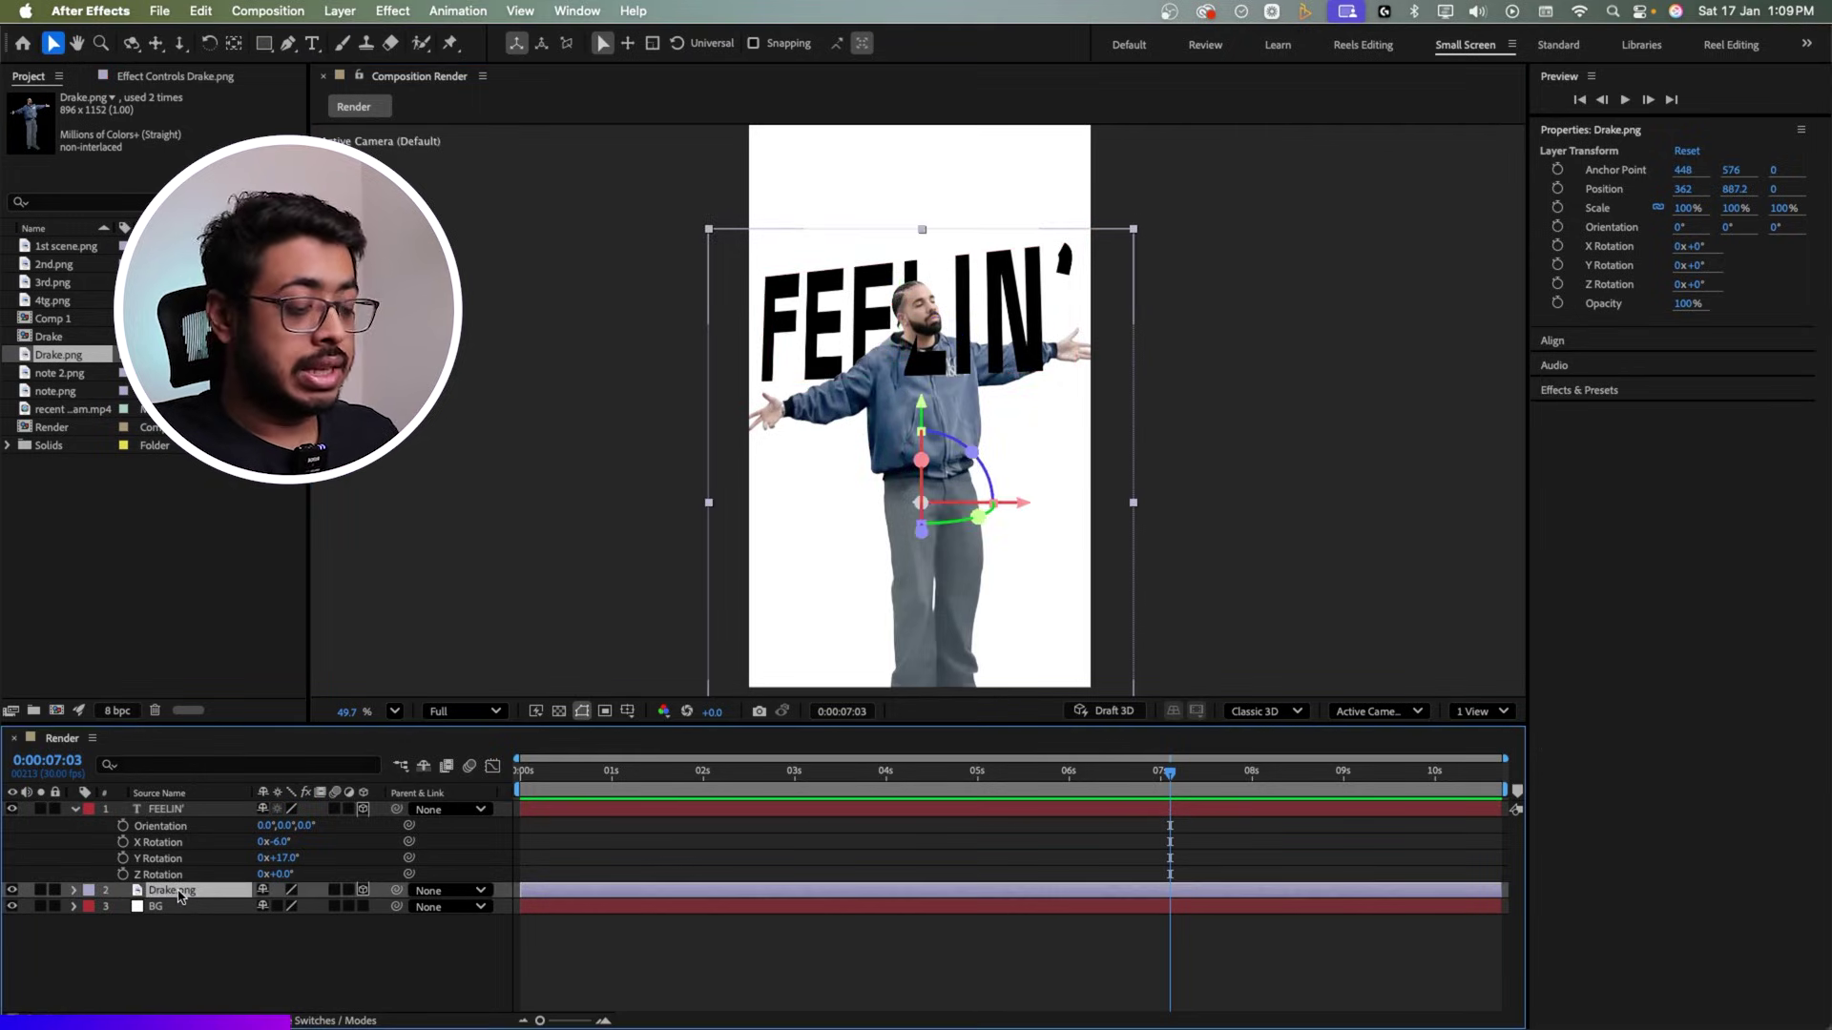
key("p")
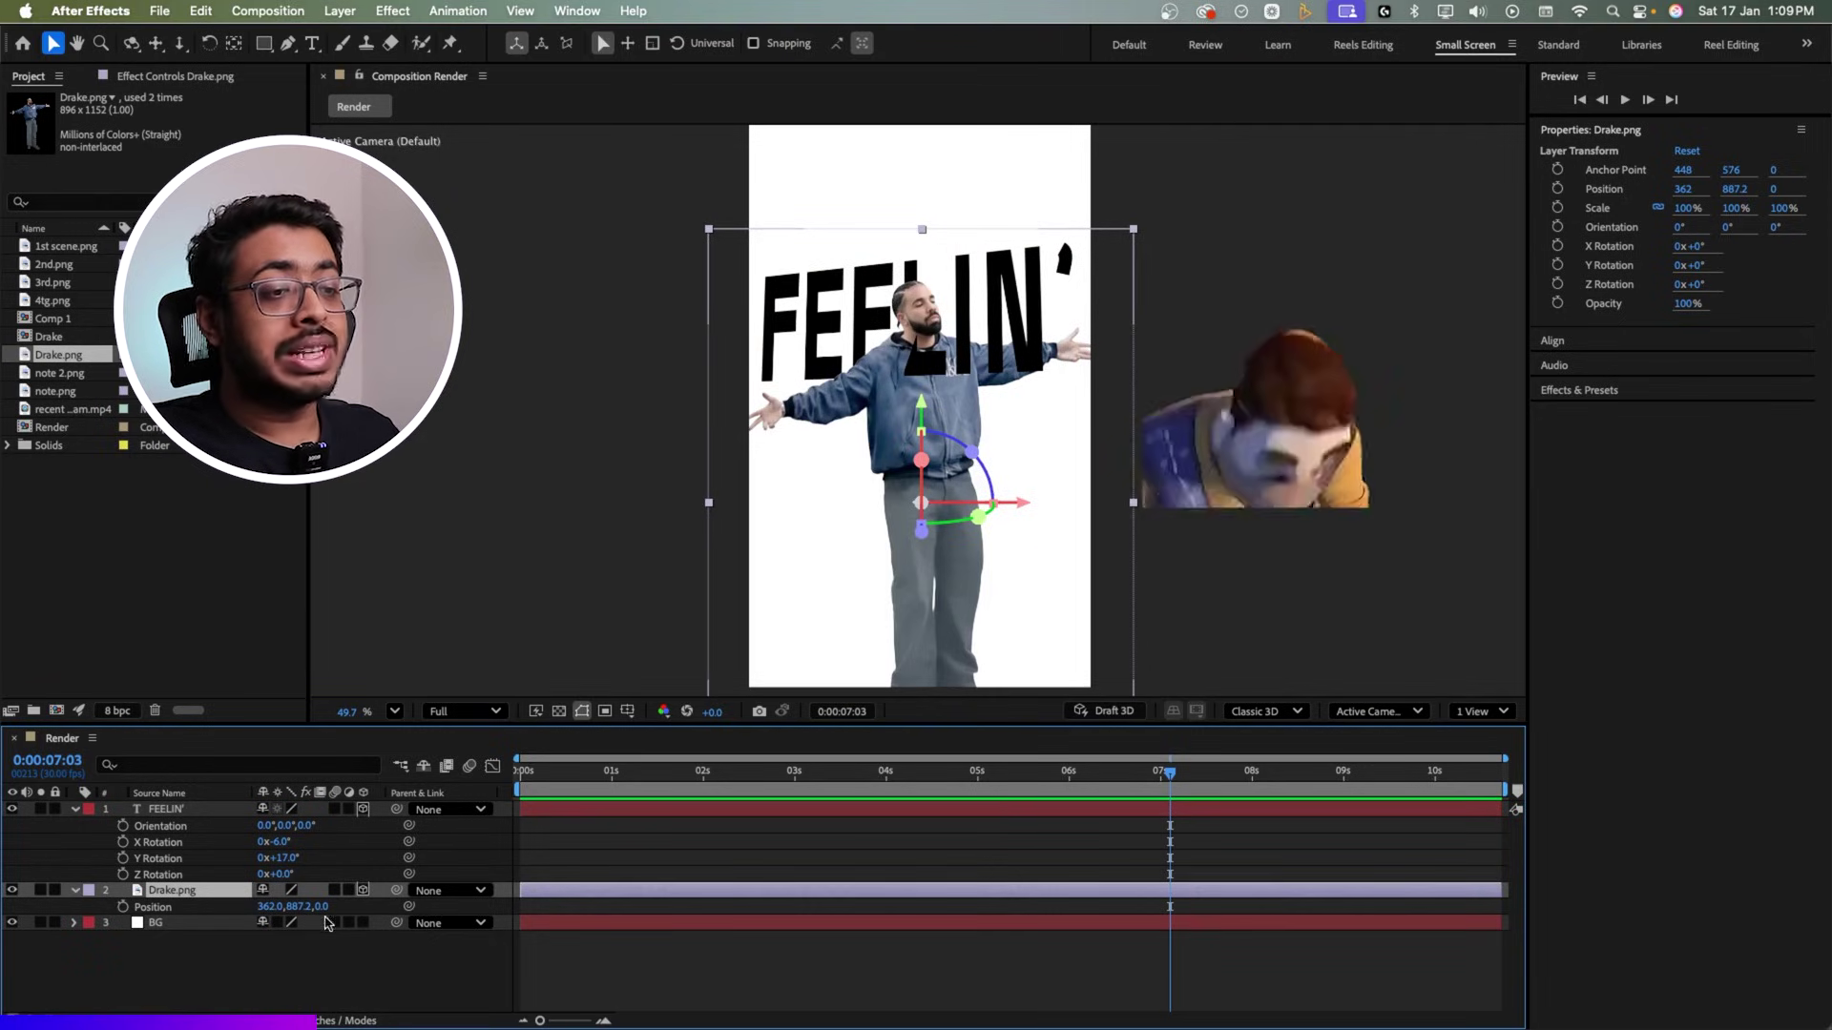
left_click_drag(323, 908, 241, 919)
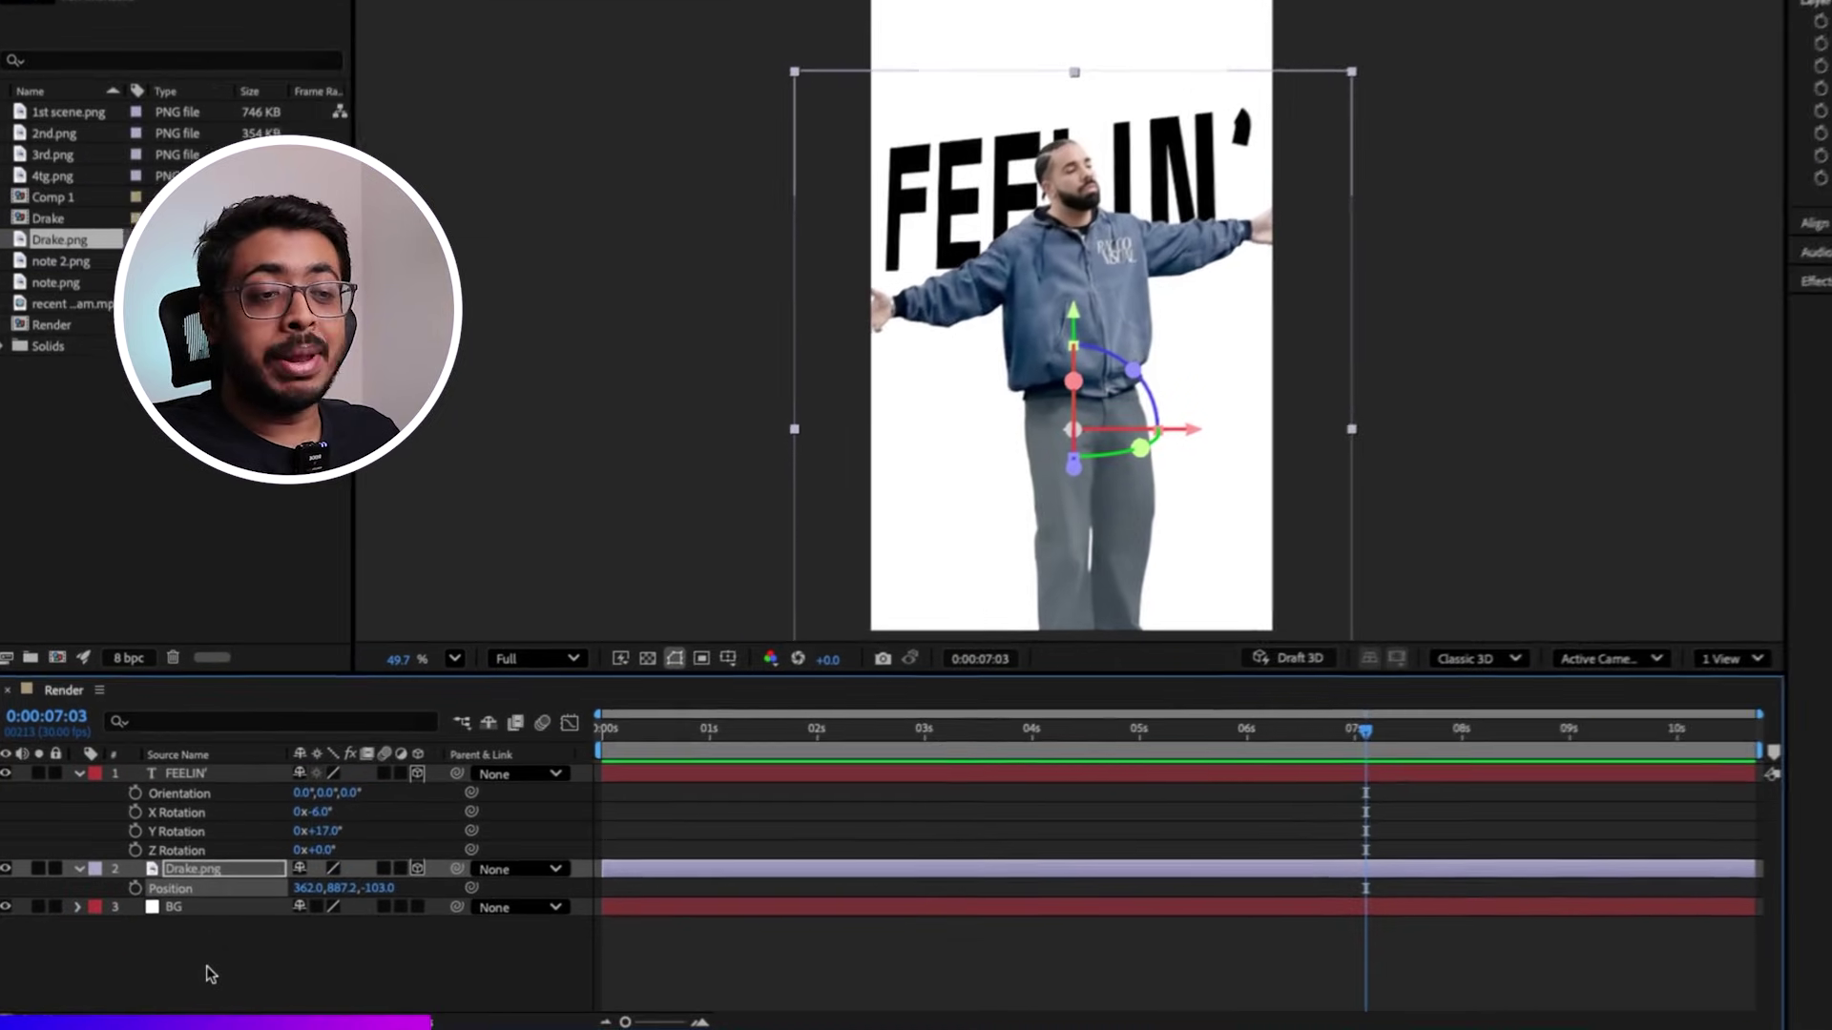
Step: Create a two-node camera layer named Camera with a 52.50 mm focal length
right_click(186, 980)
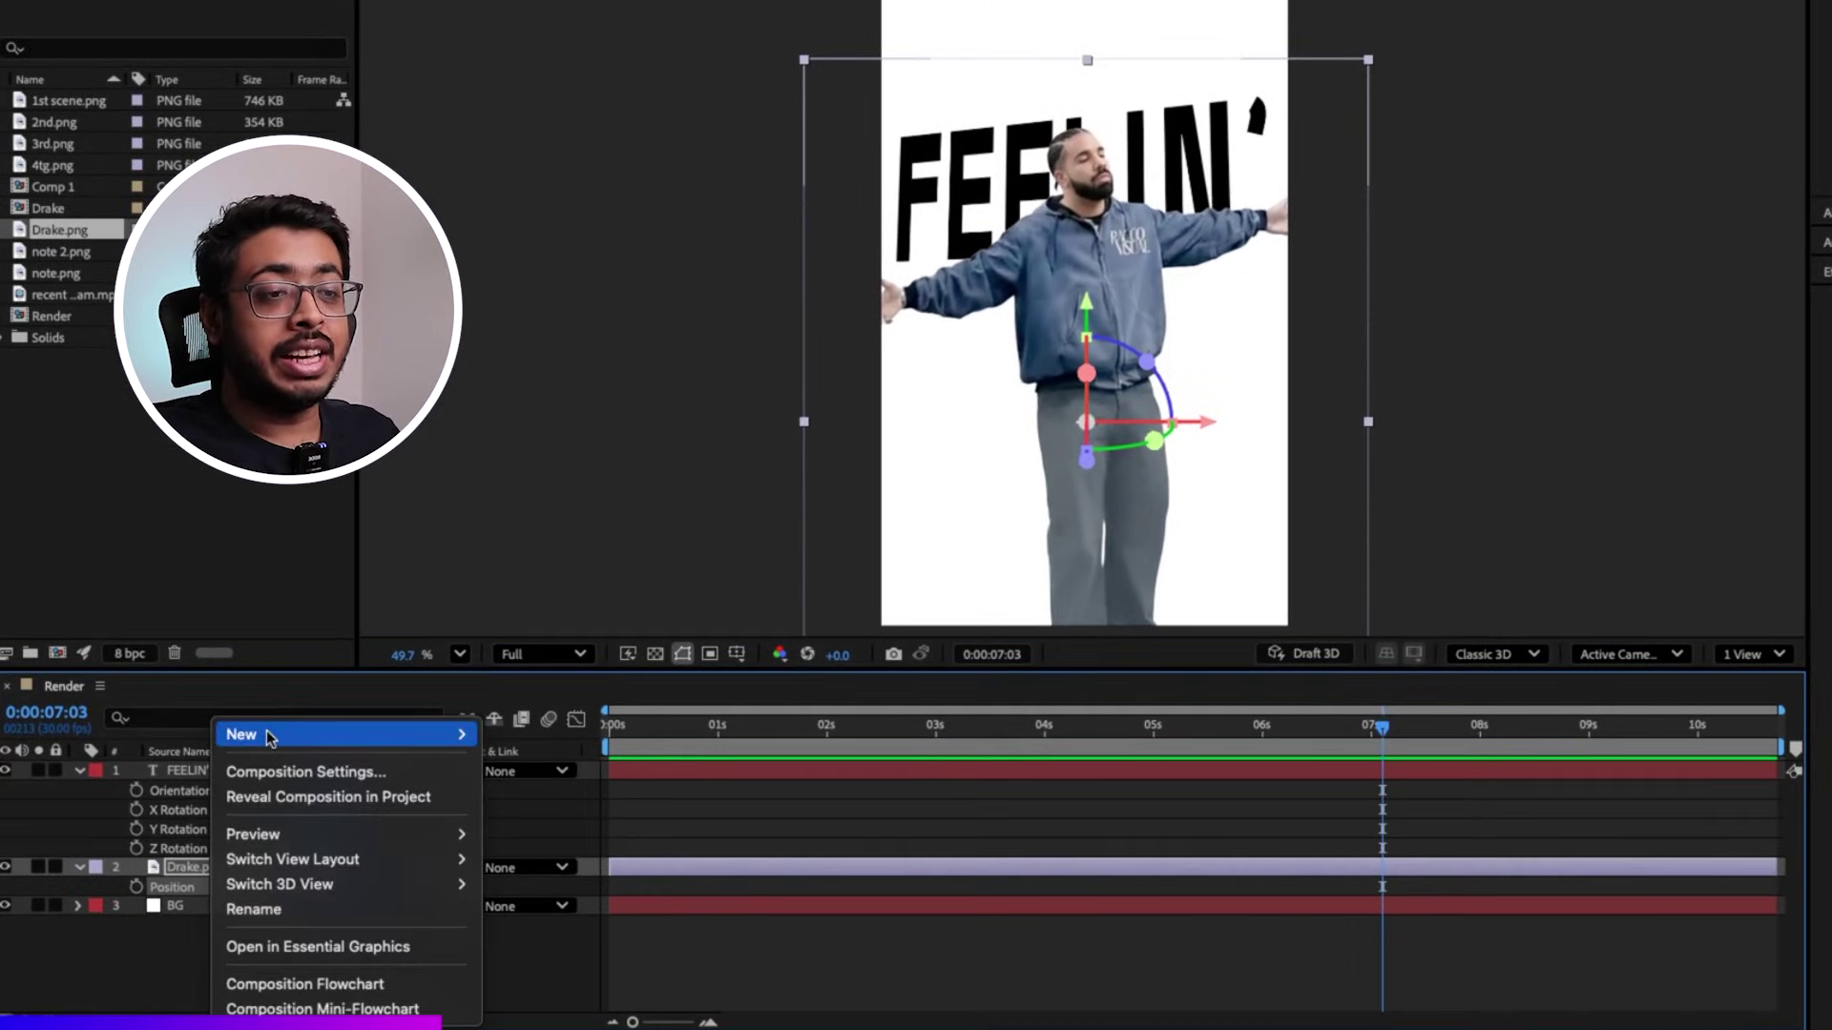
mouse_move(363, 735)
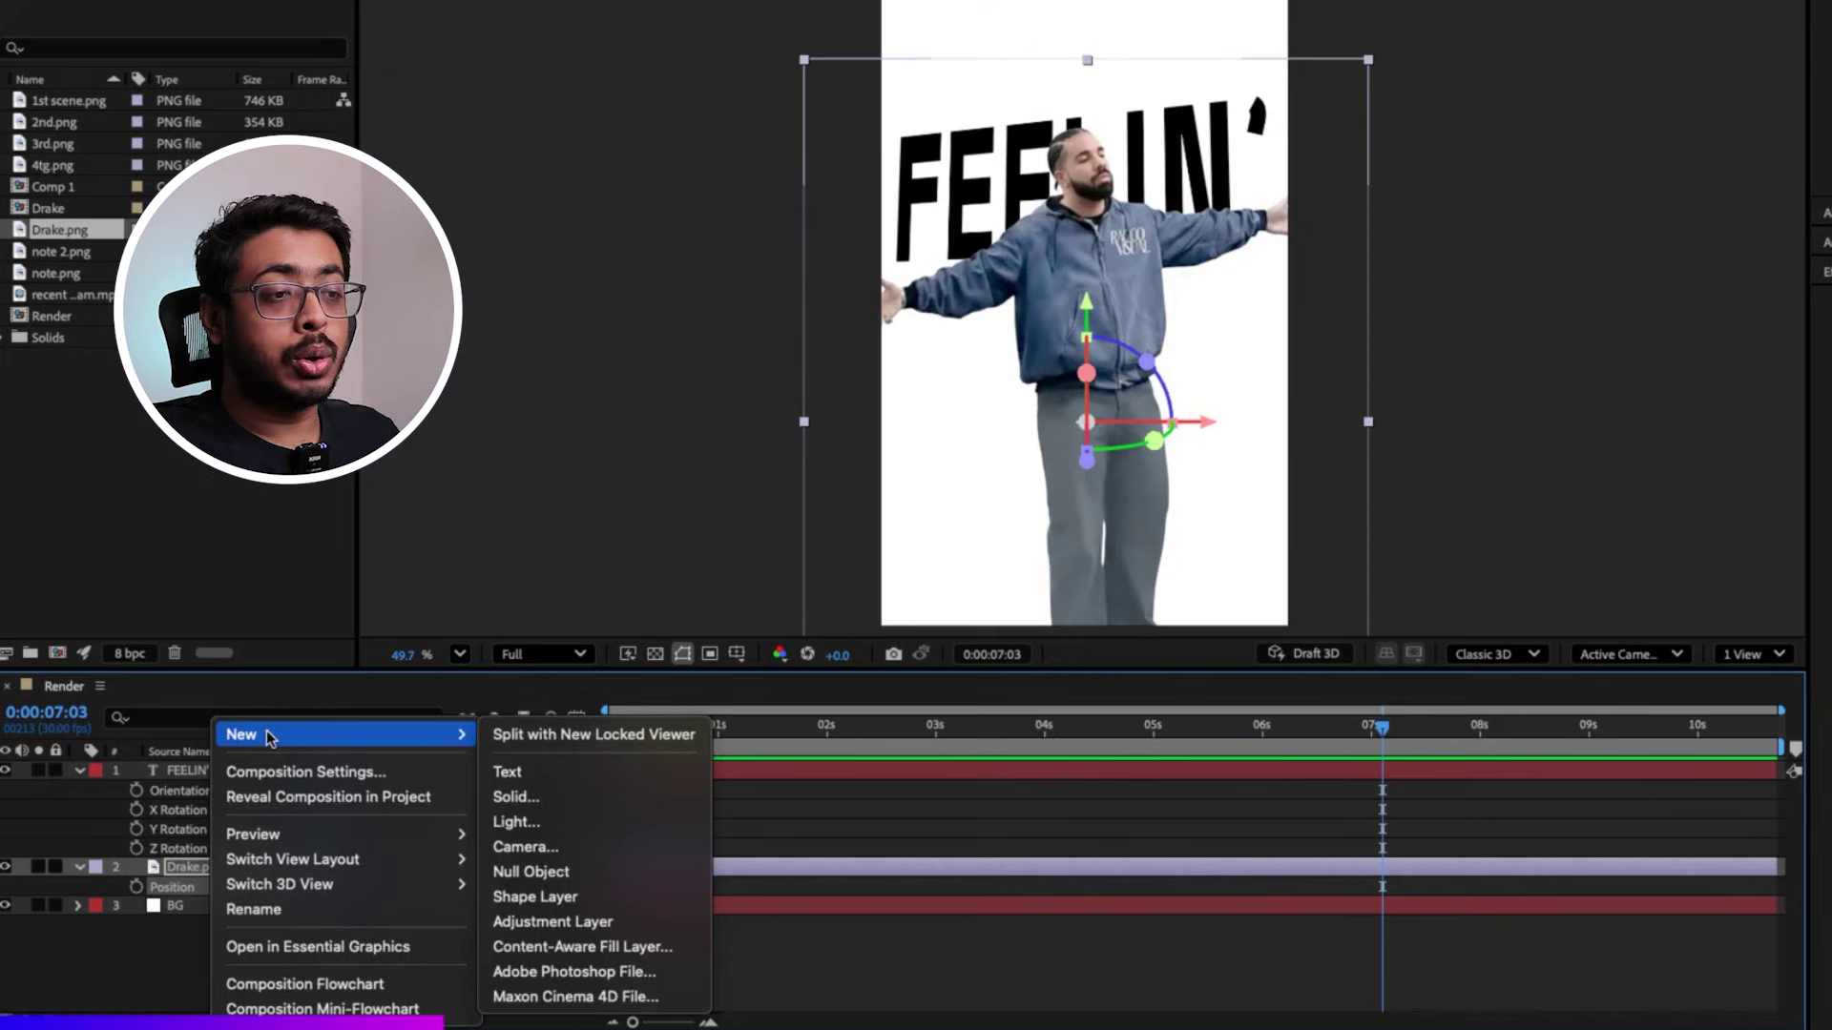
left_click(523, 848)
type("Camera")
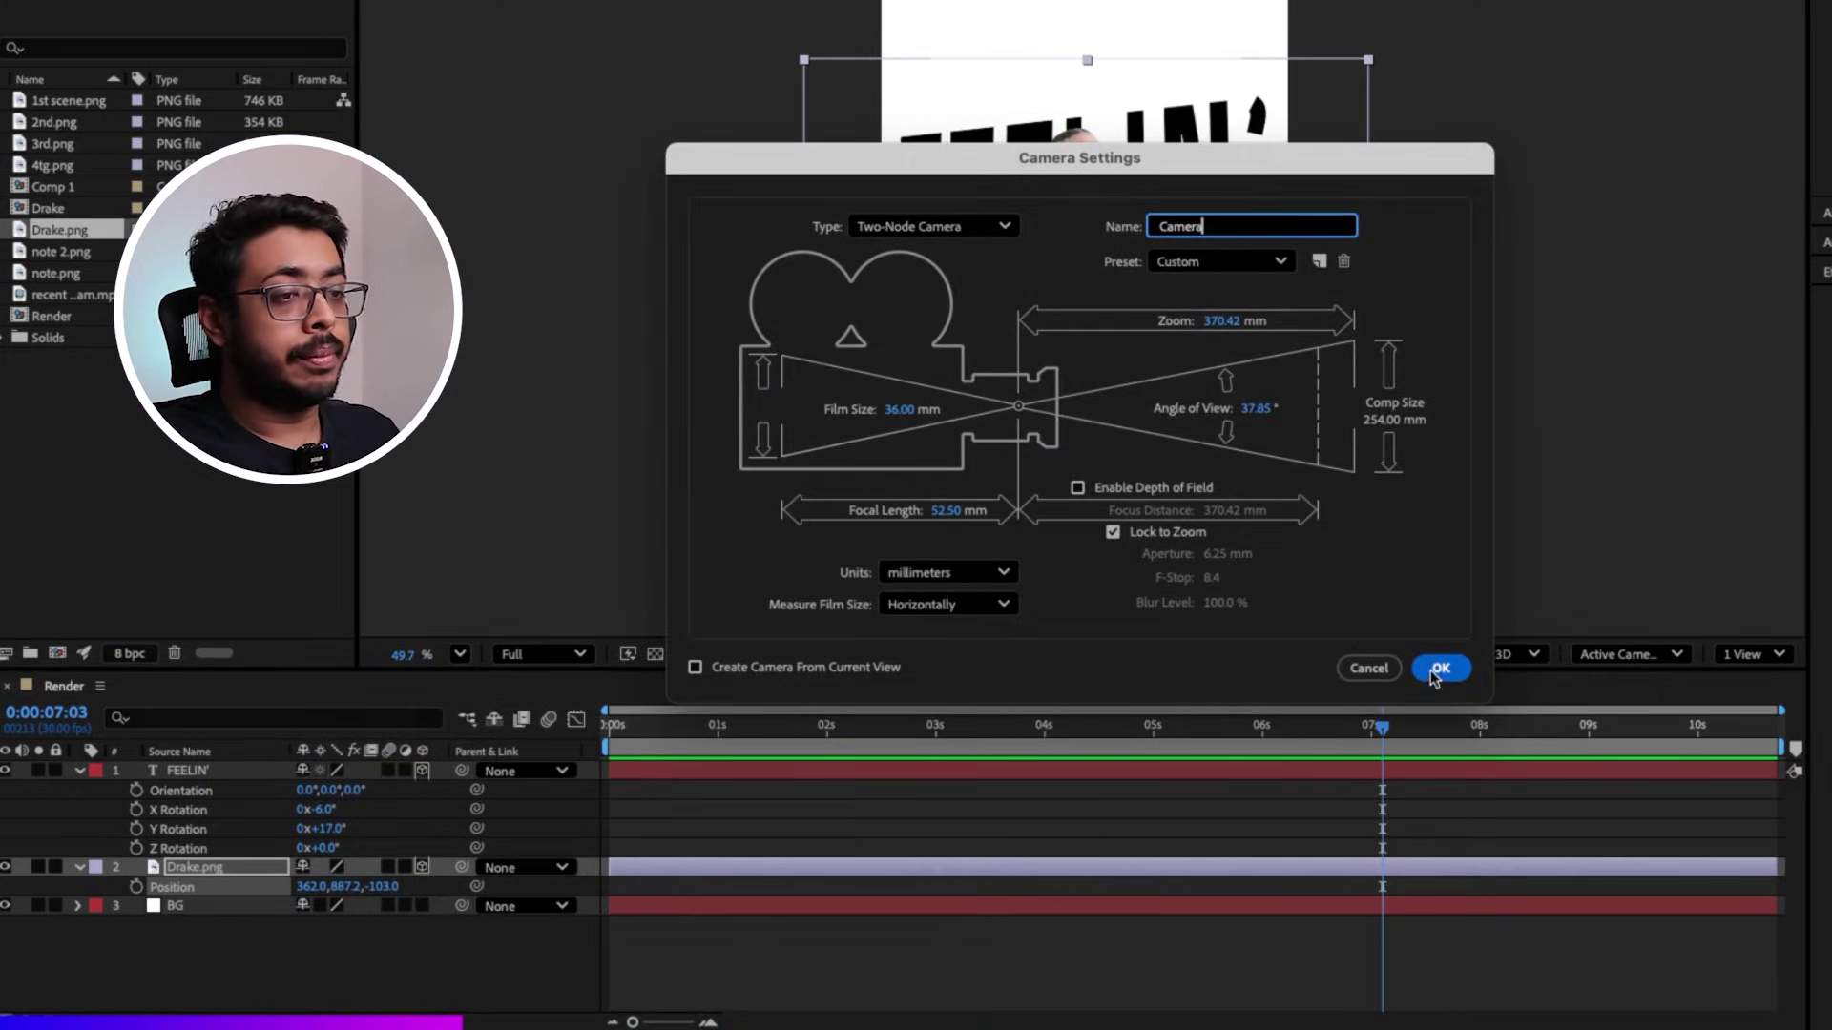
left_click(1438, 669)
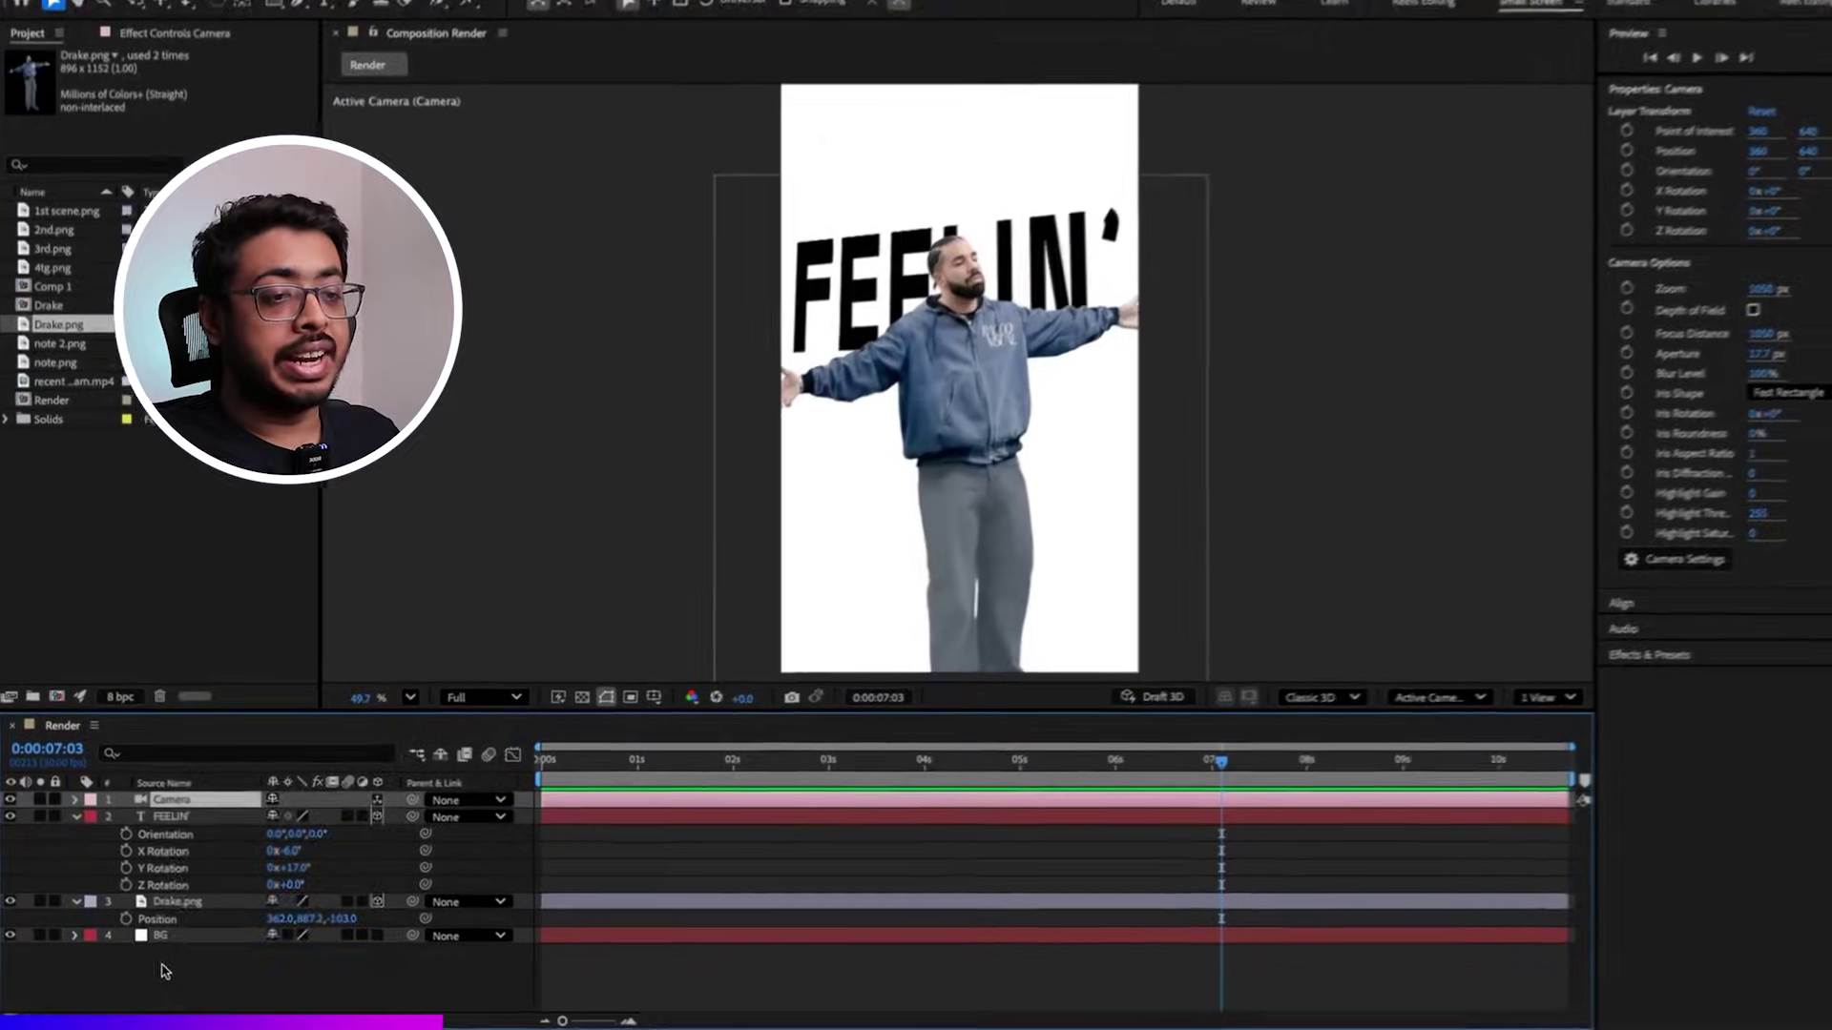
Step: Add a 3D null object and parent the Camera layer to it
right_click(177, 730)
mouse_move(245, 735)
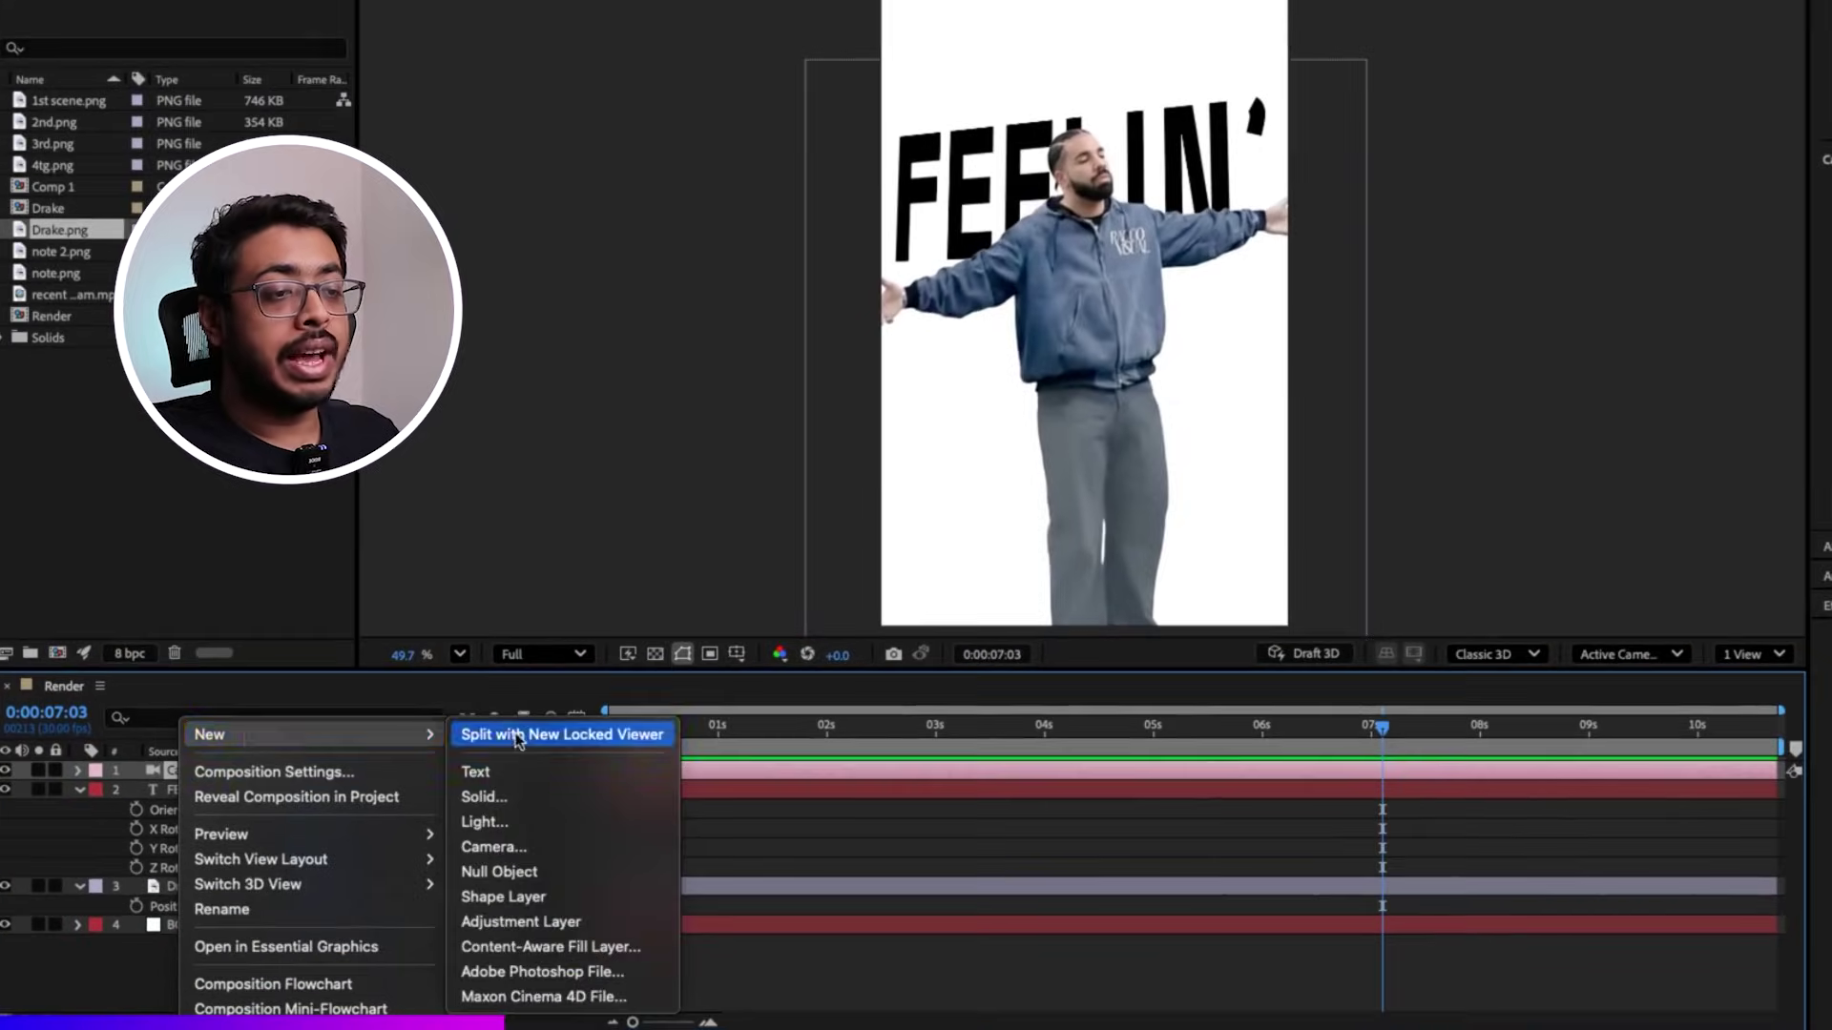
left_click(523, 873)
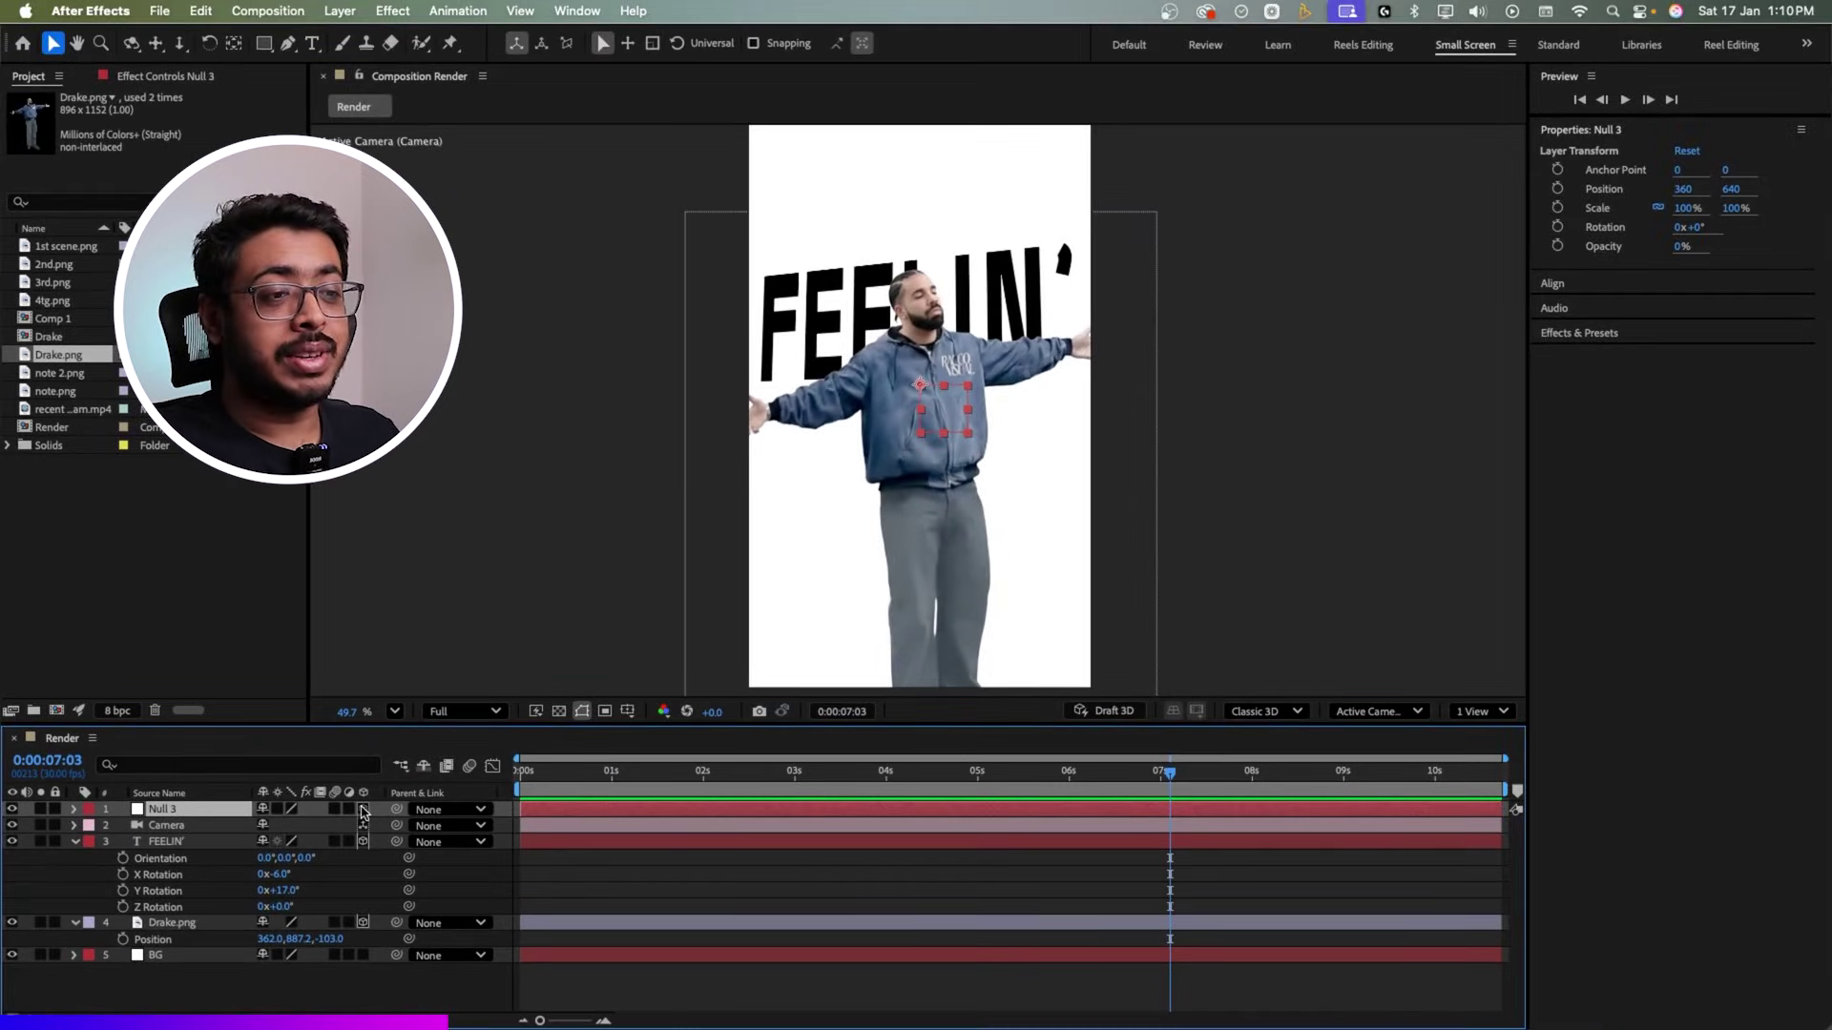
left_click(363, 809)
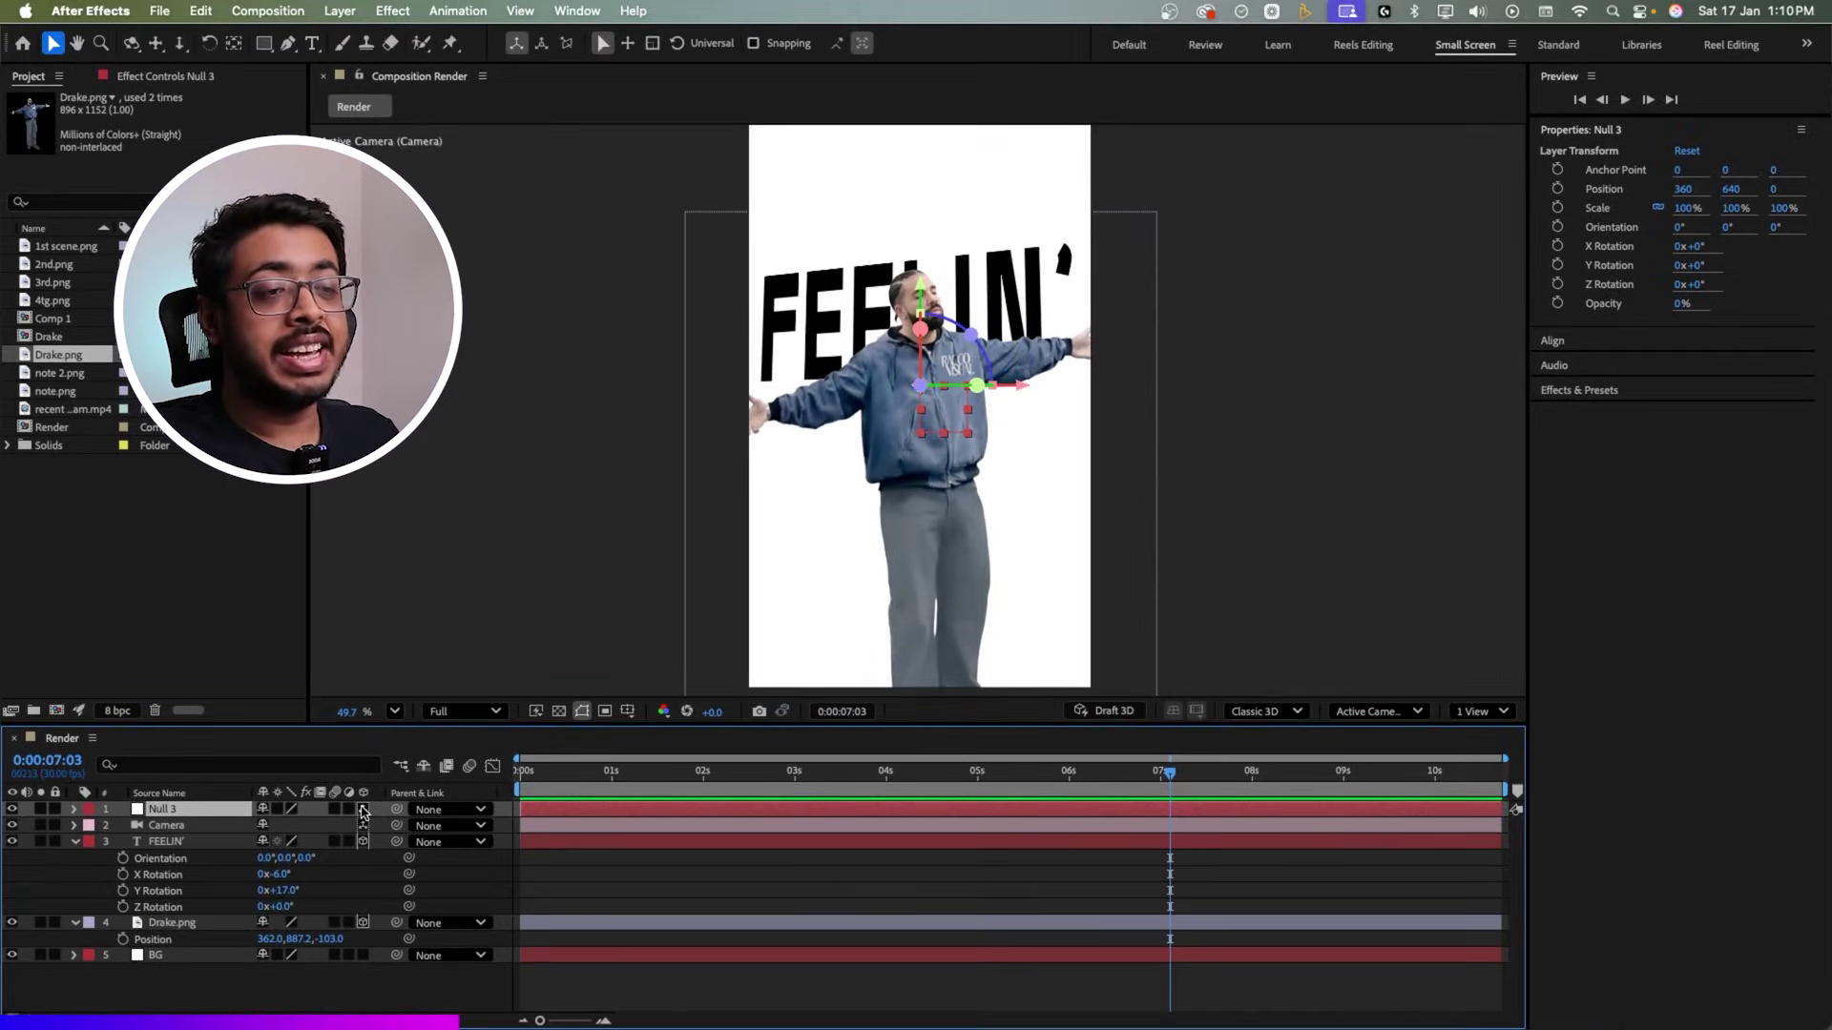
left_click(186, 826)
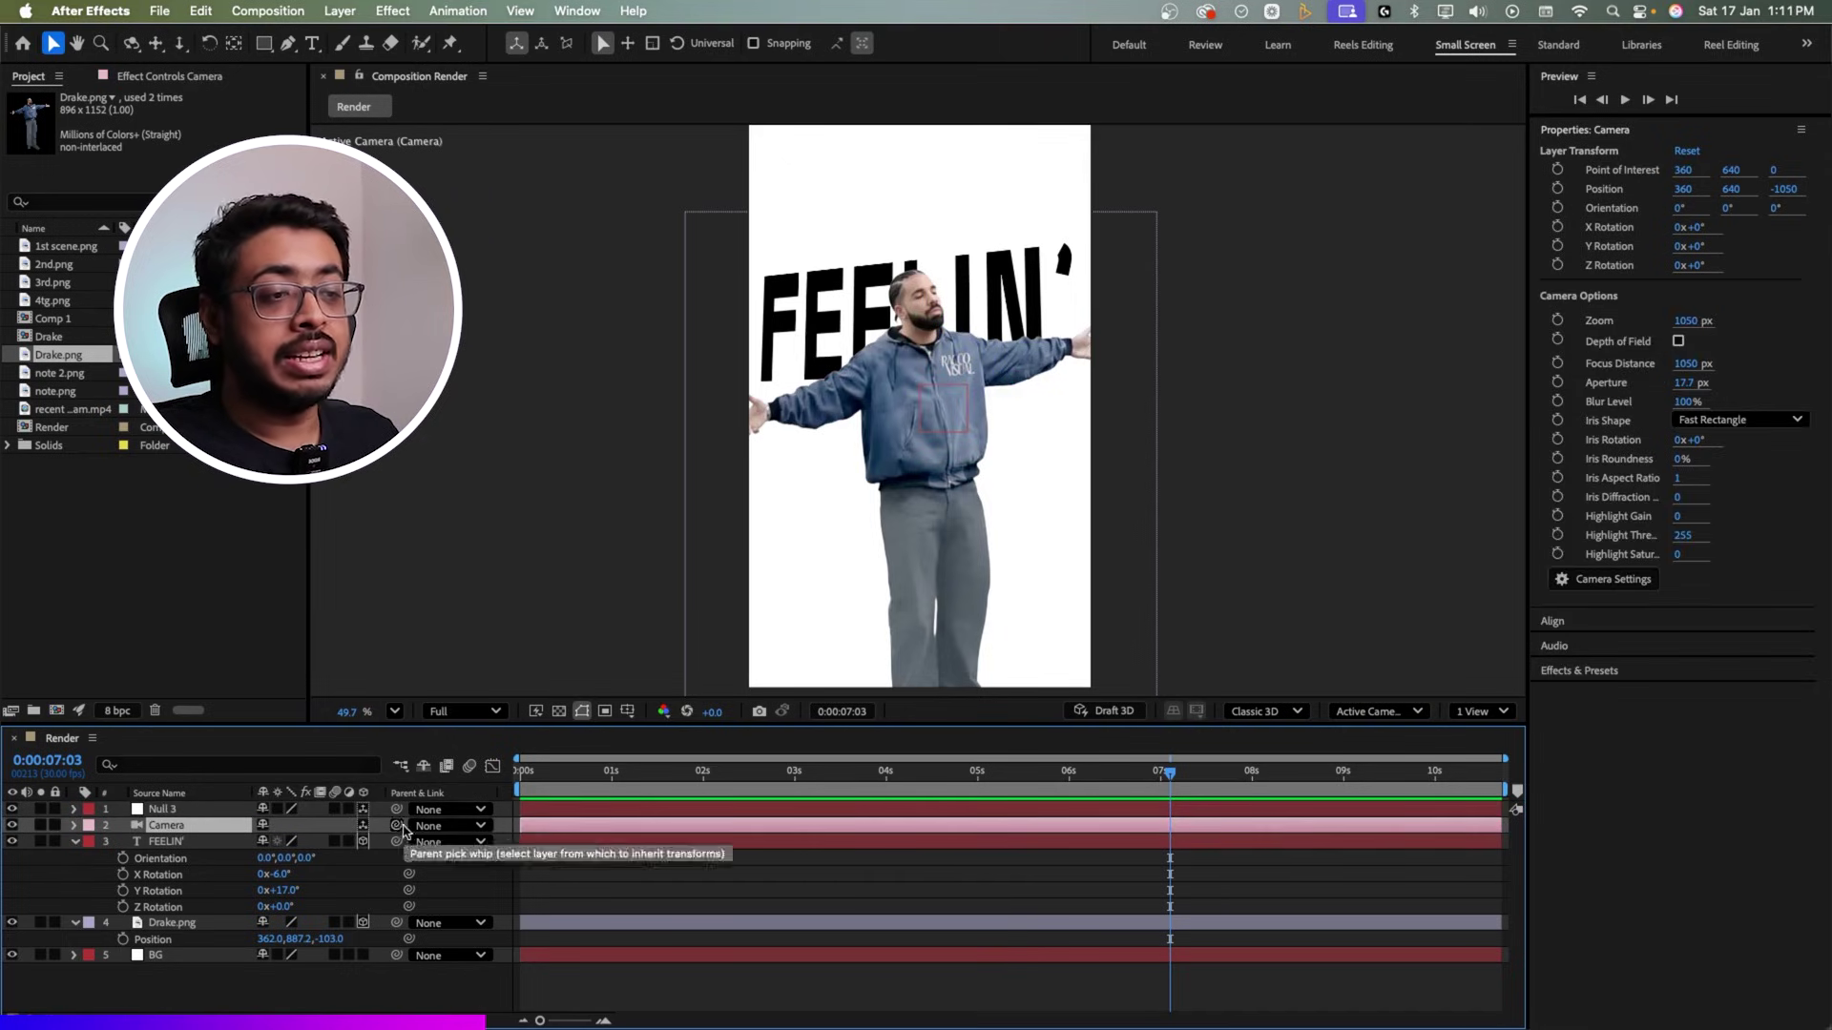
left_click_drag(395, 826, 218, 816)
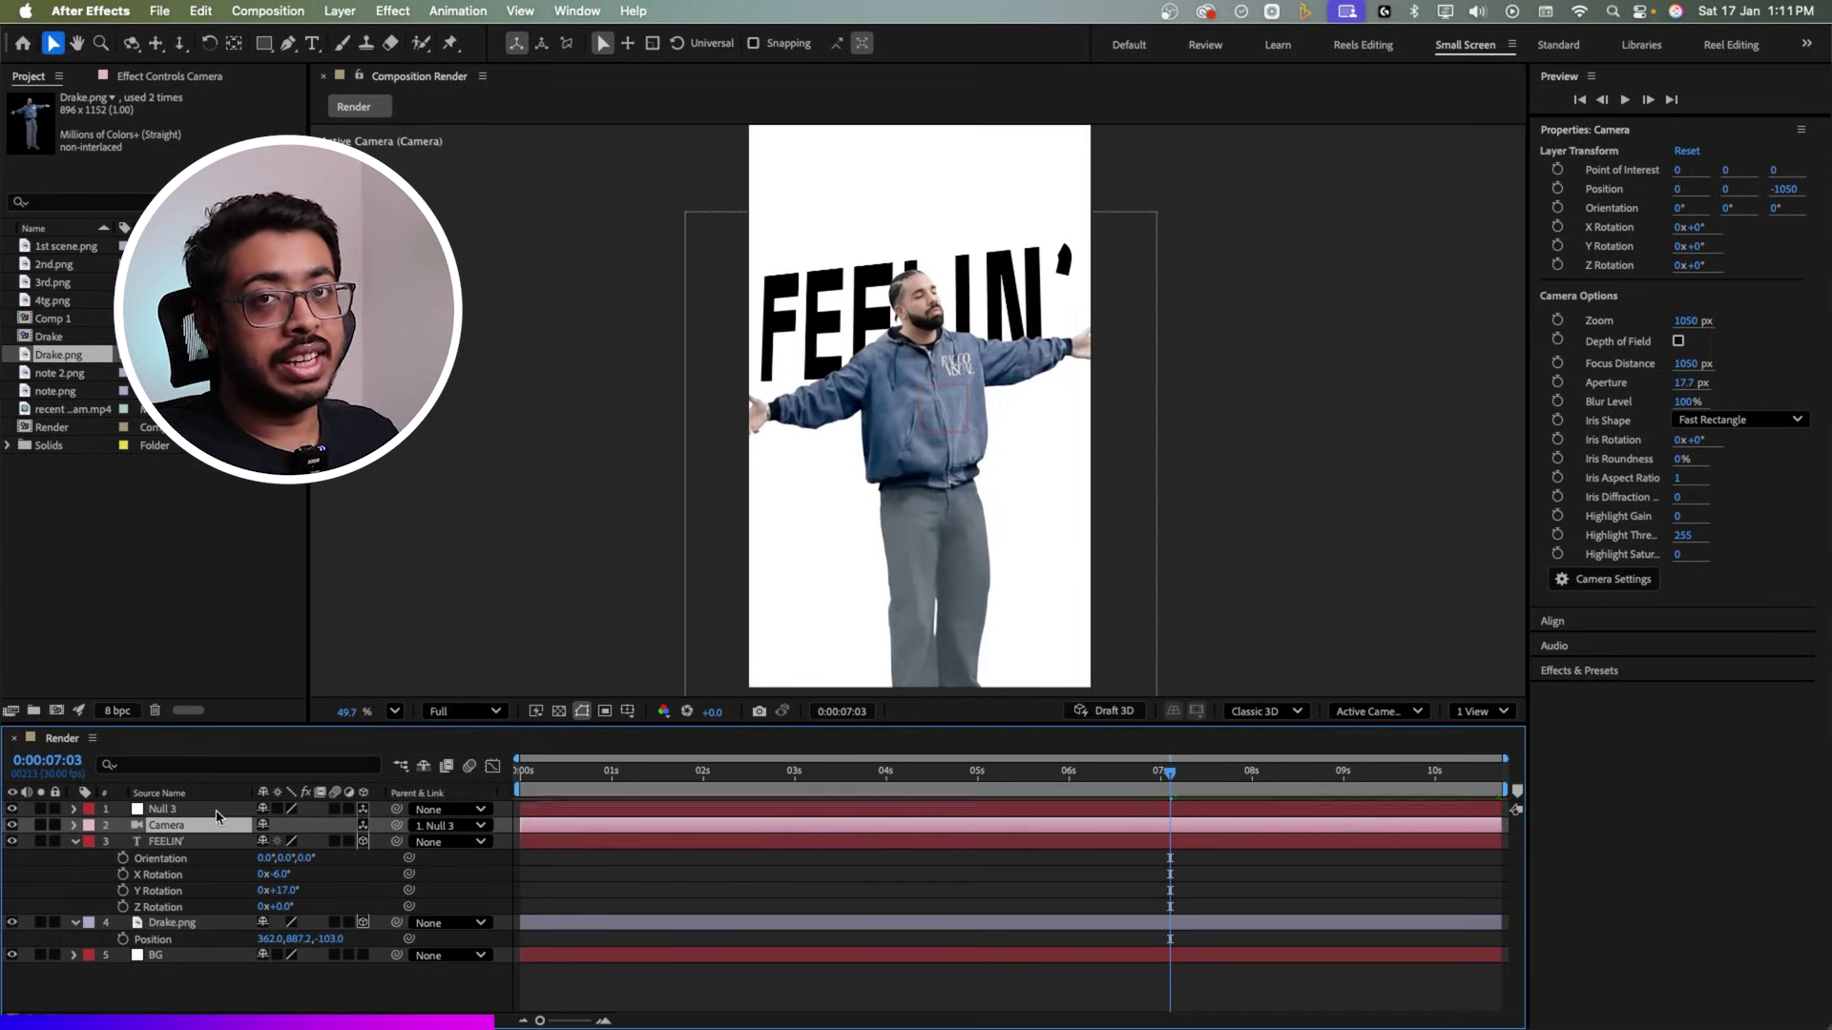
Step: Rename the null object layer as Controller
left_click(190, 813)
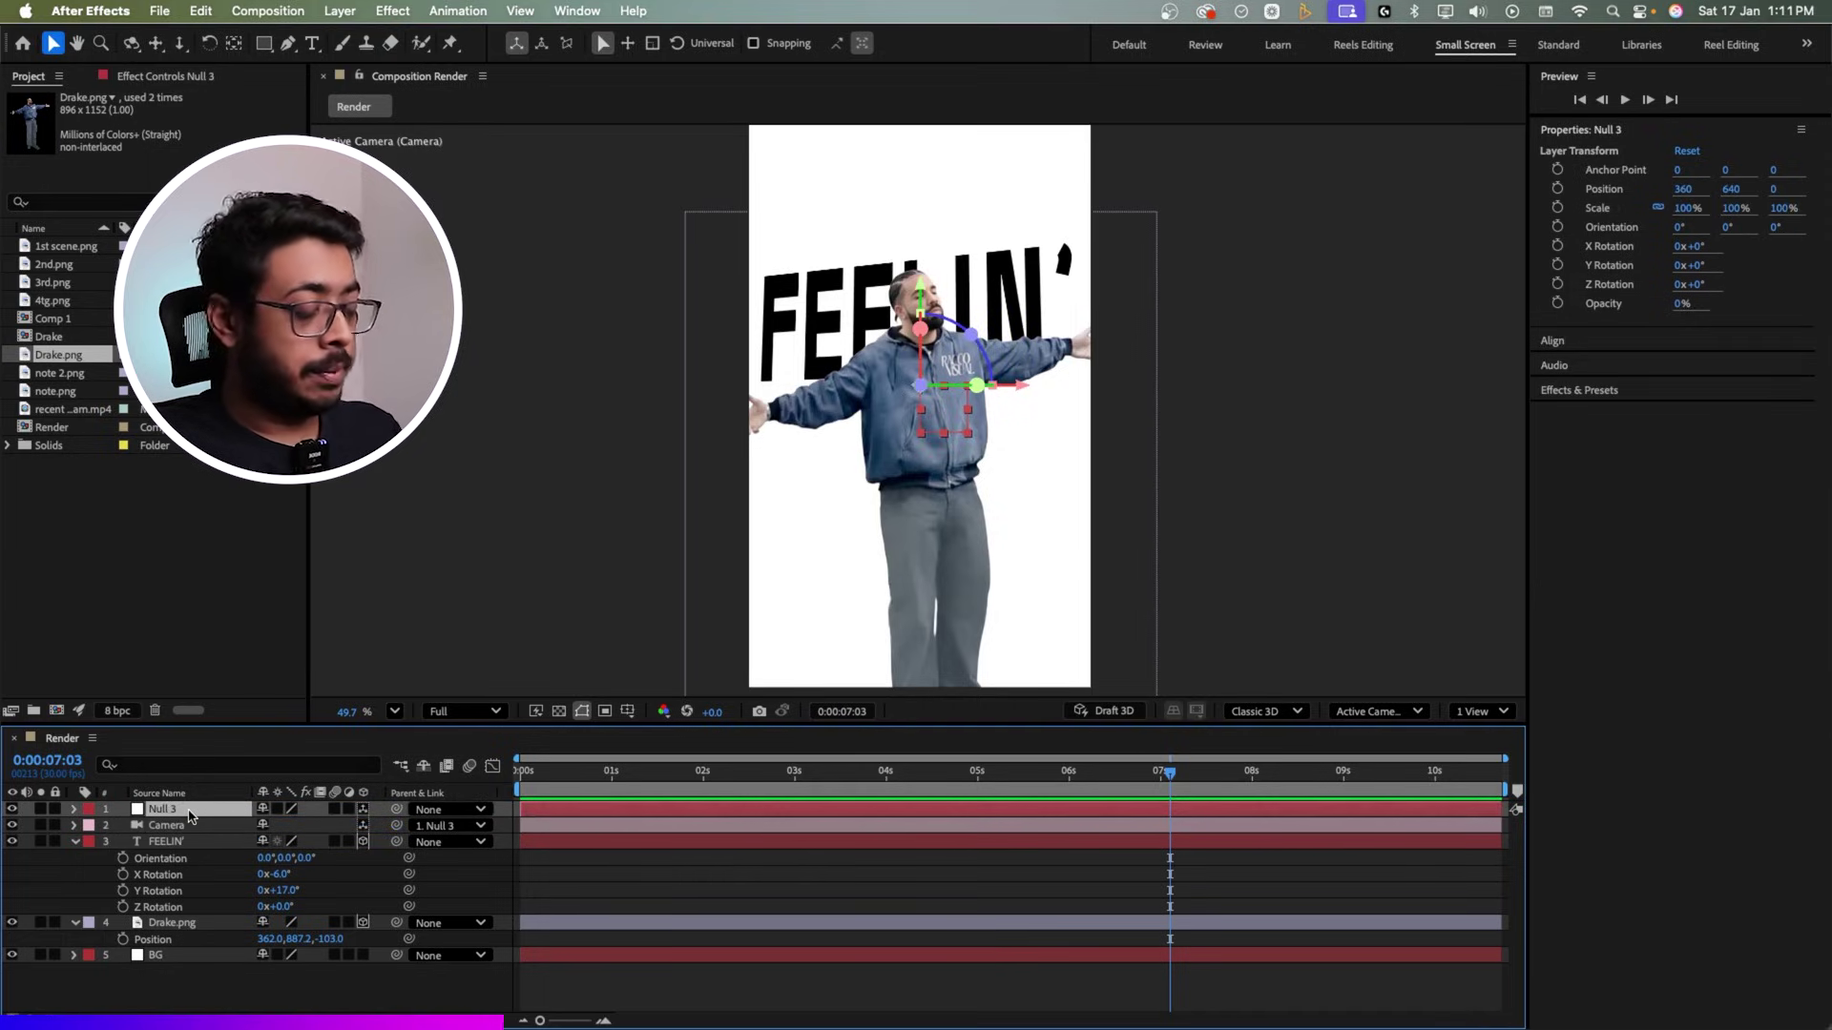
key("Return")
type("c")
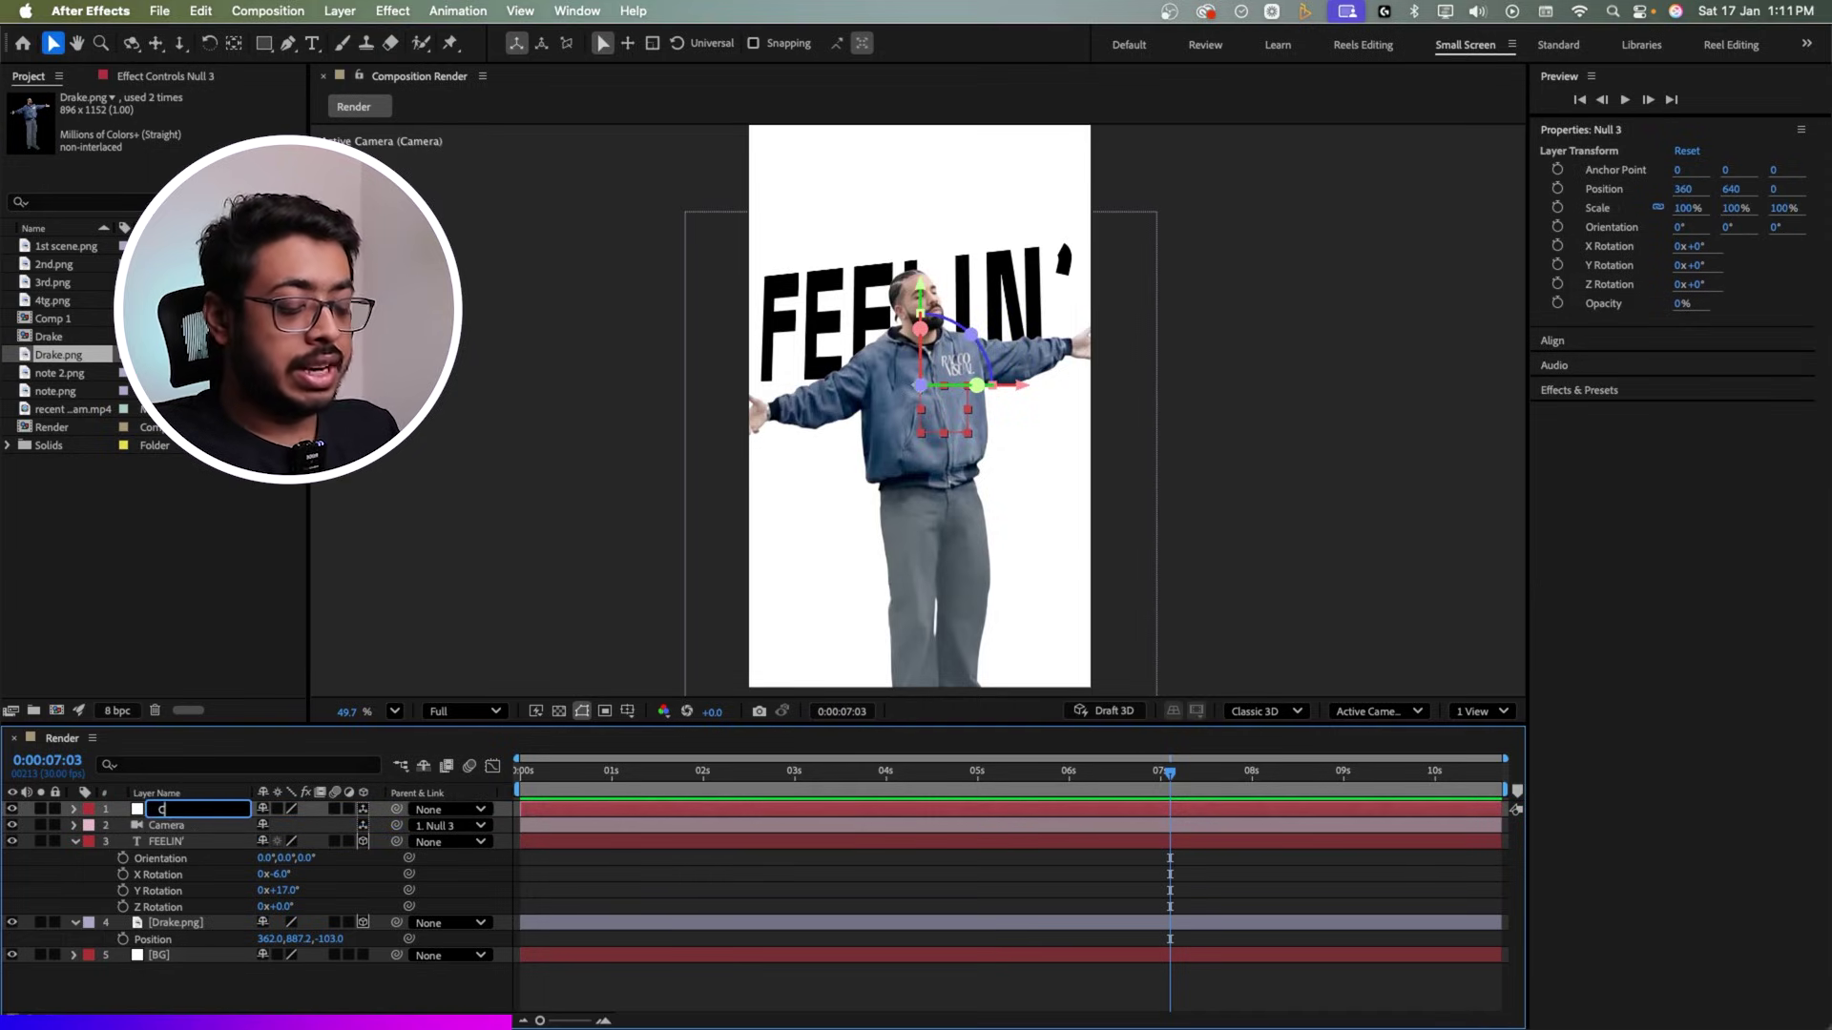
type("ontrolle")
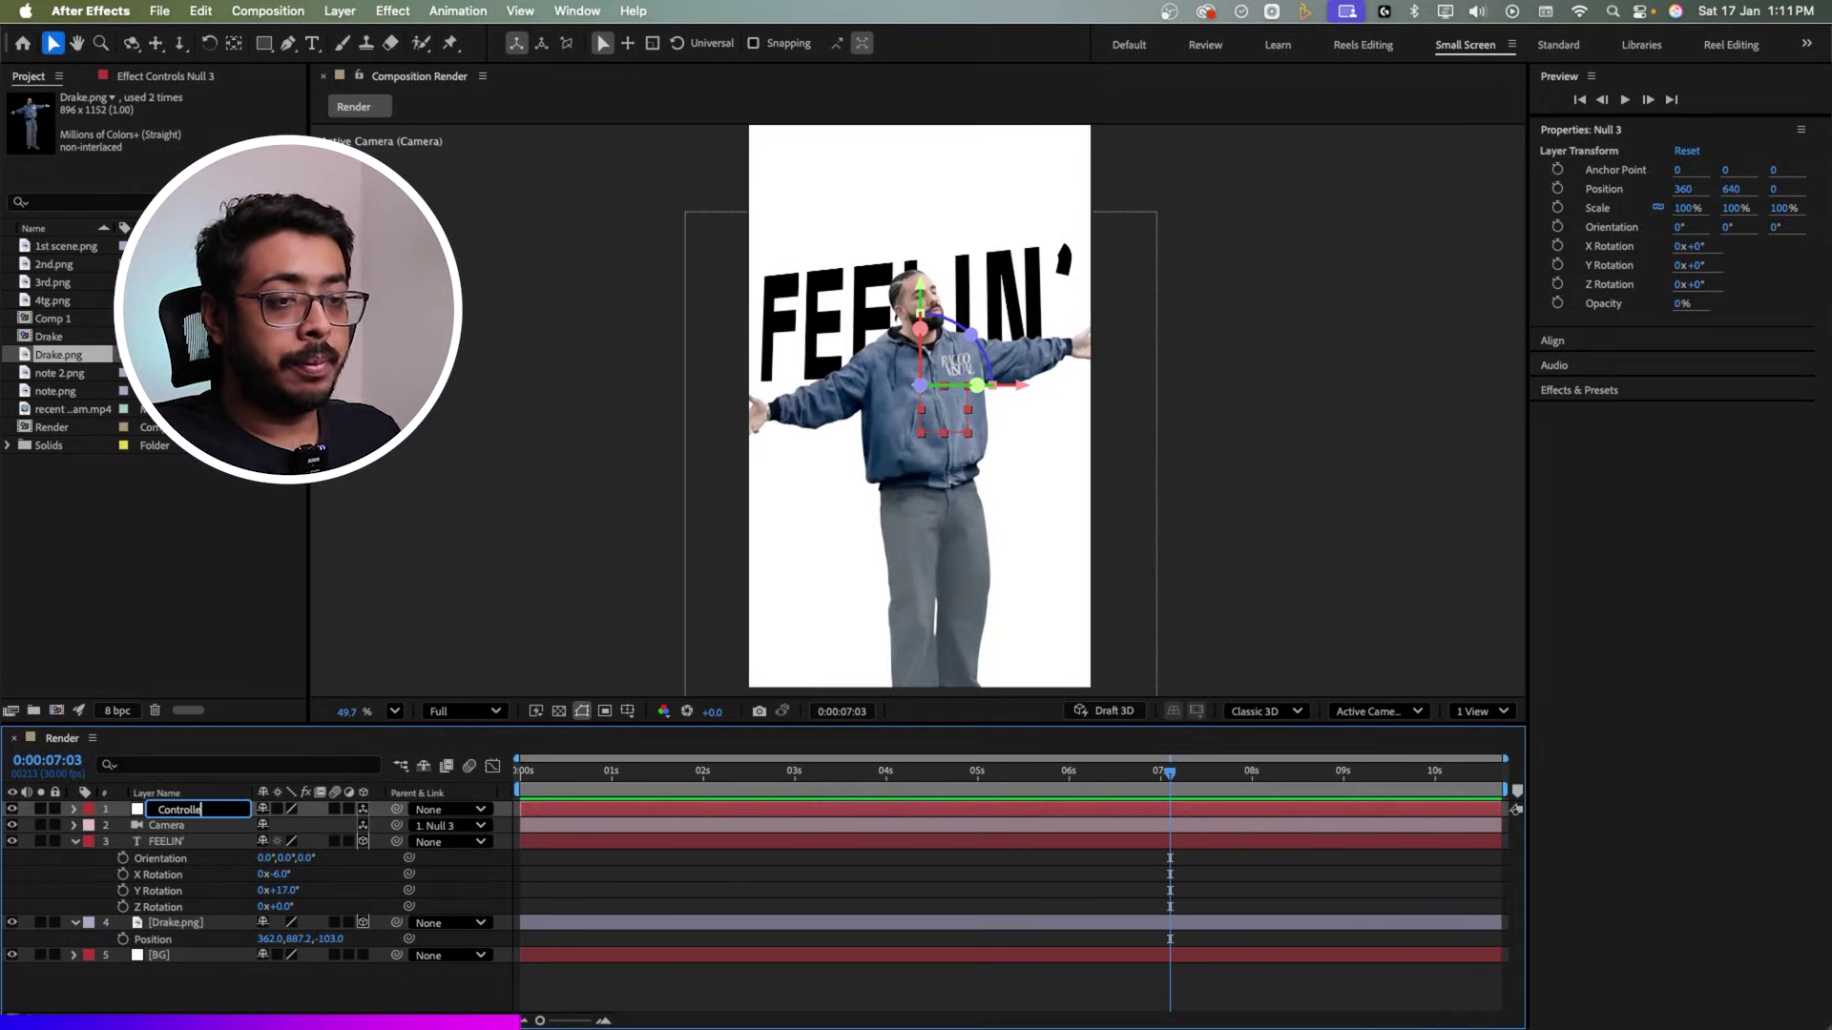
type("r")
key("Return")
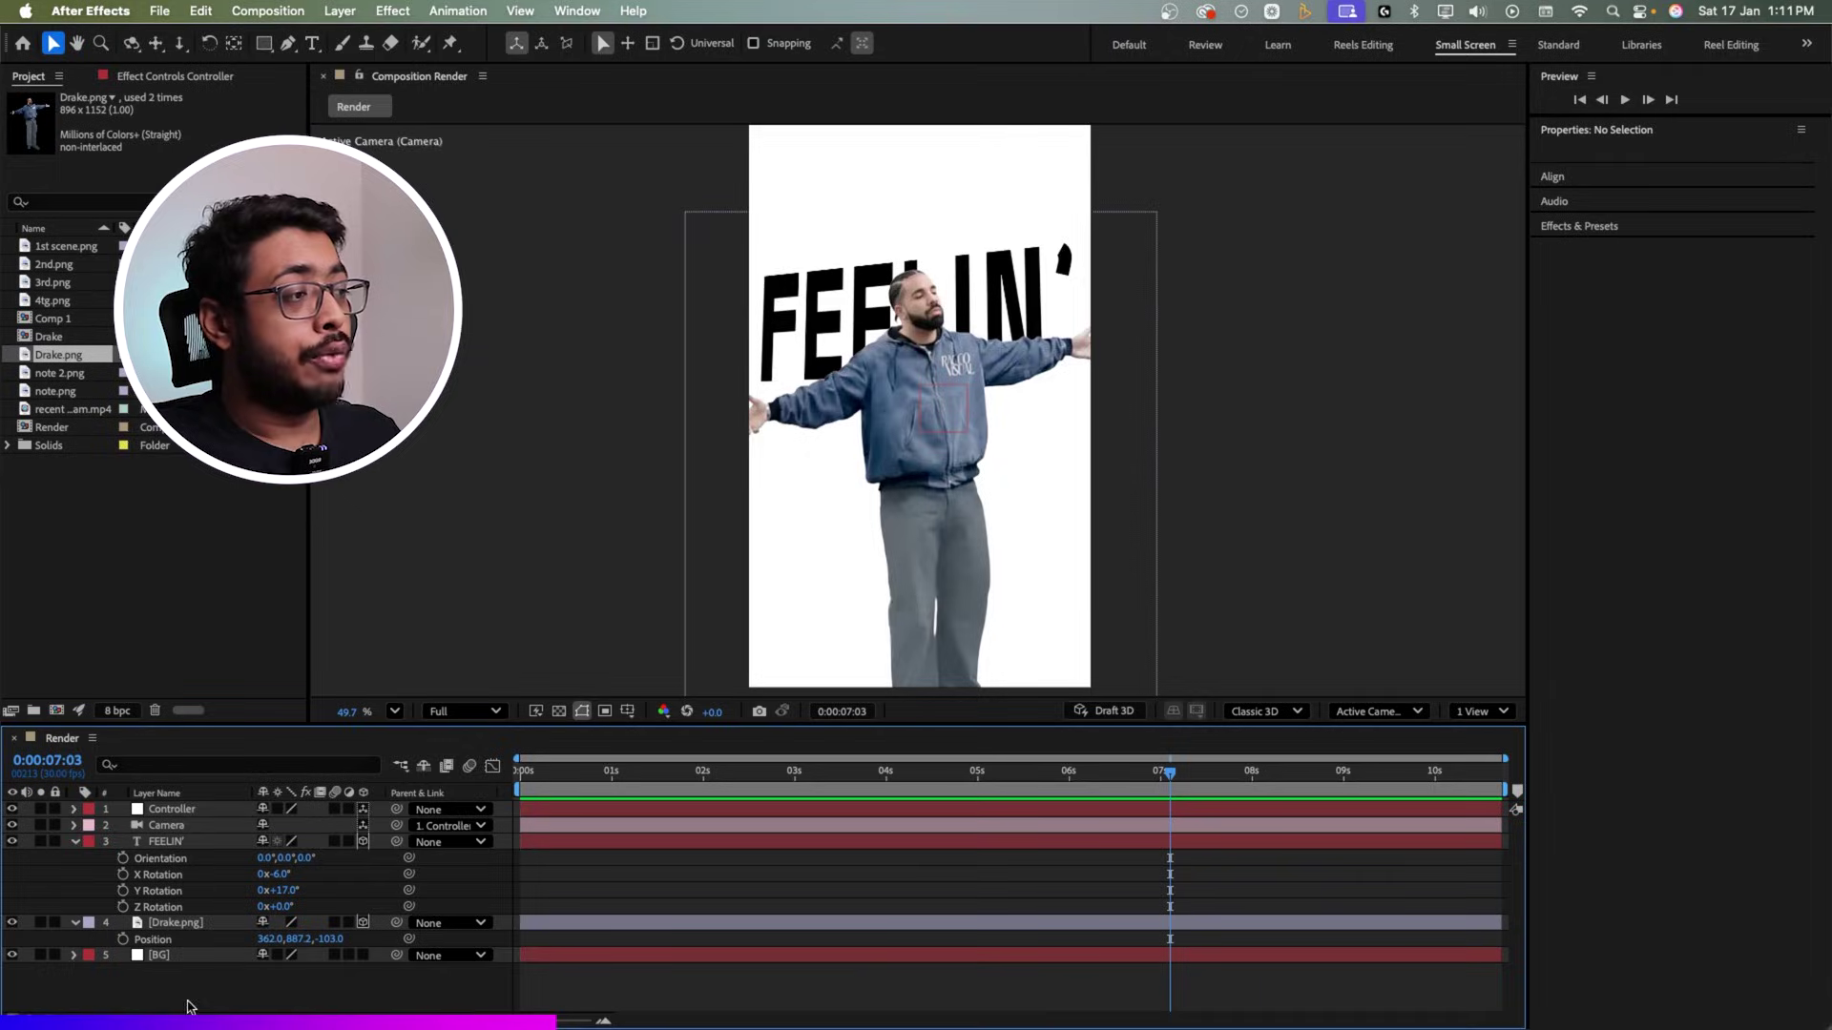
Step: Show the composition in the 2 Views layout, with the active camera beside Custom View 1
left_click(1489, 719)
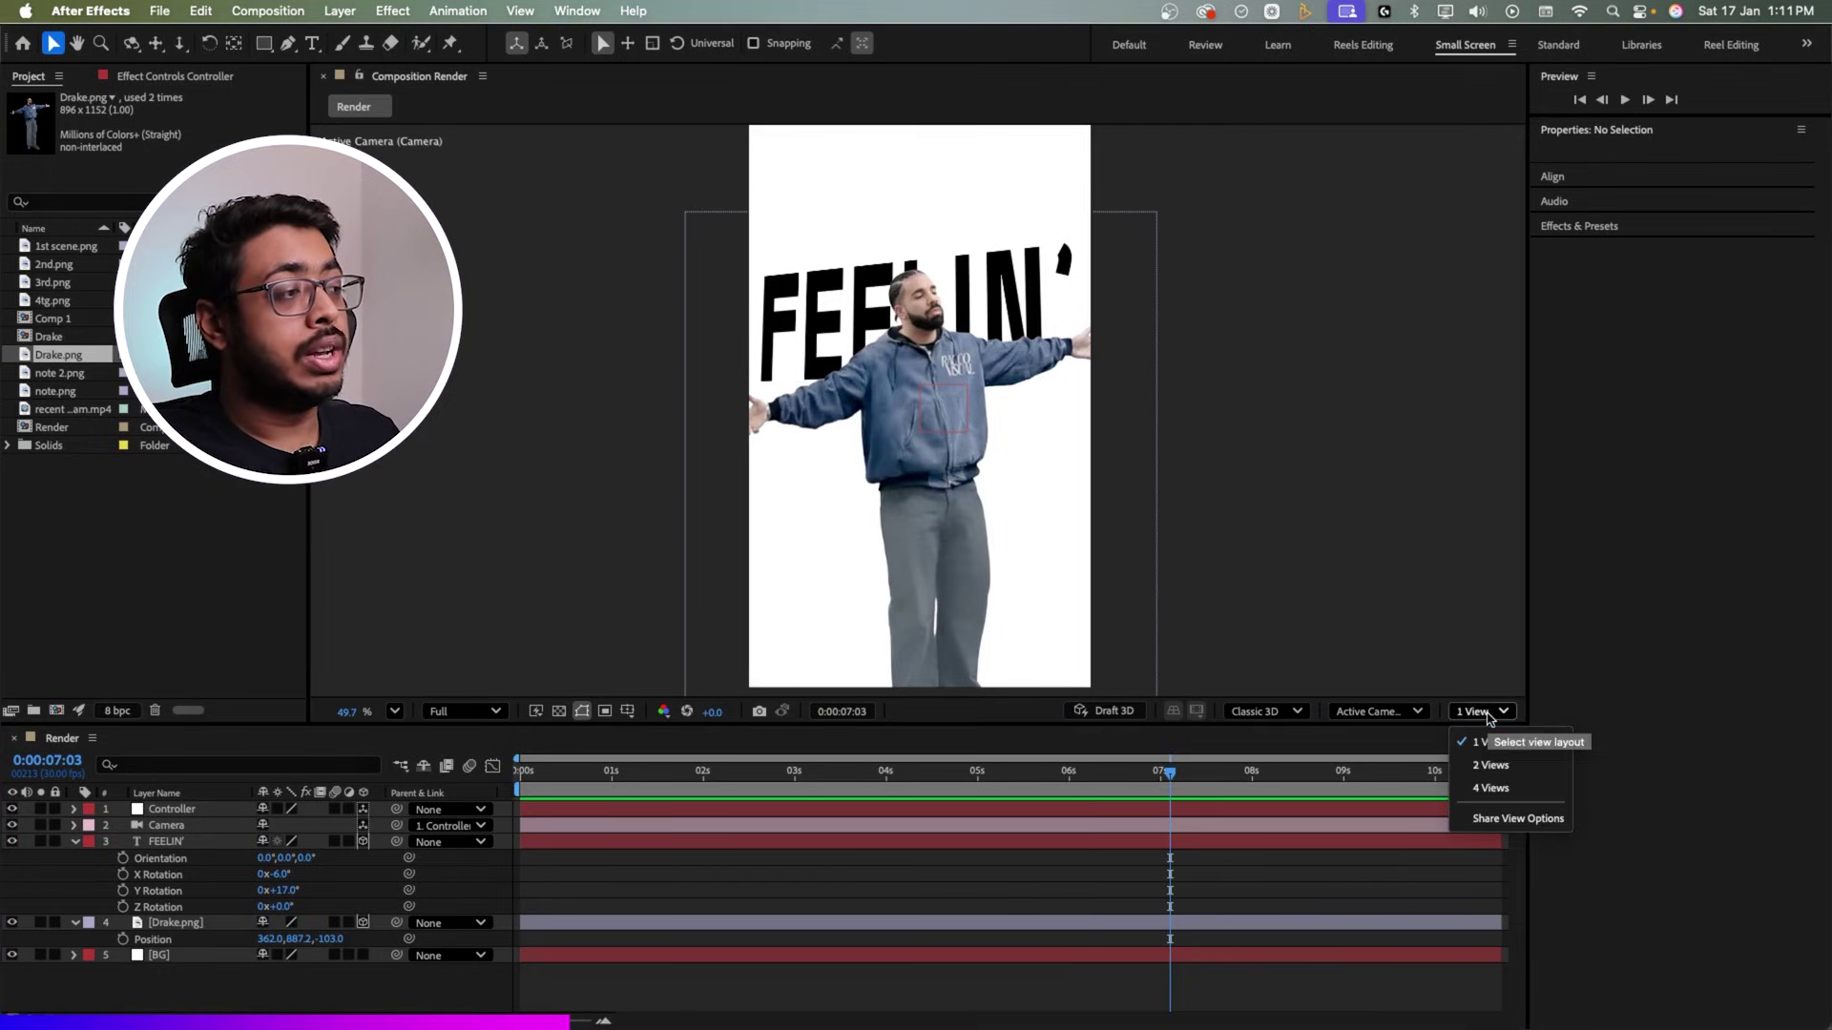
left_click(1489, 765)
key("h")
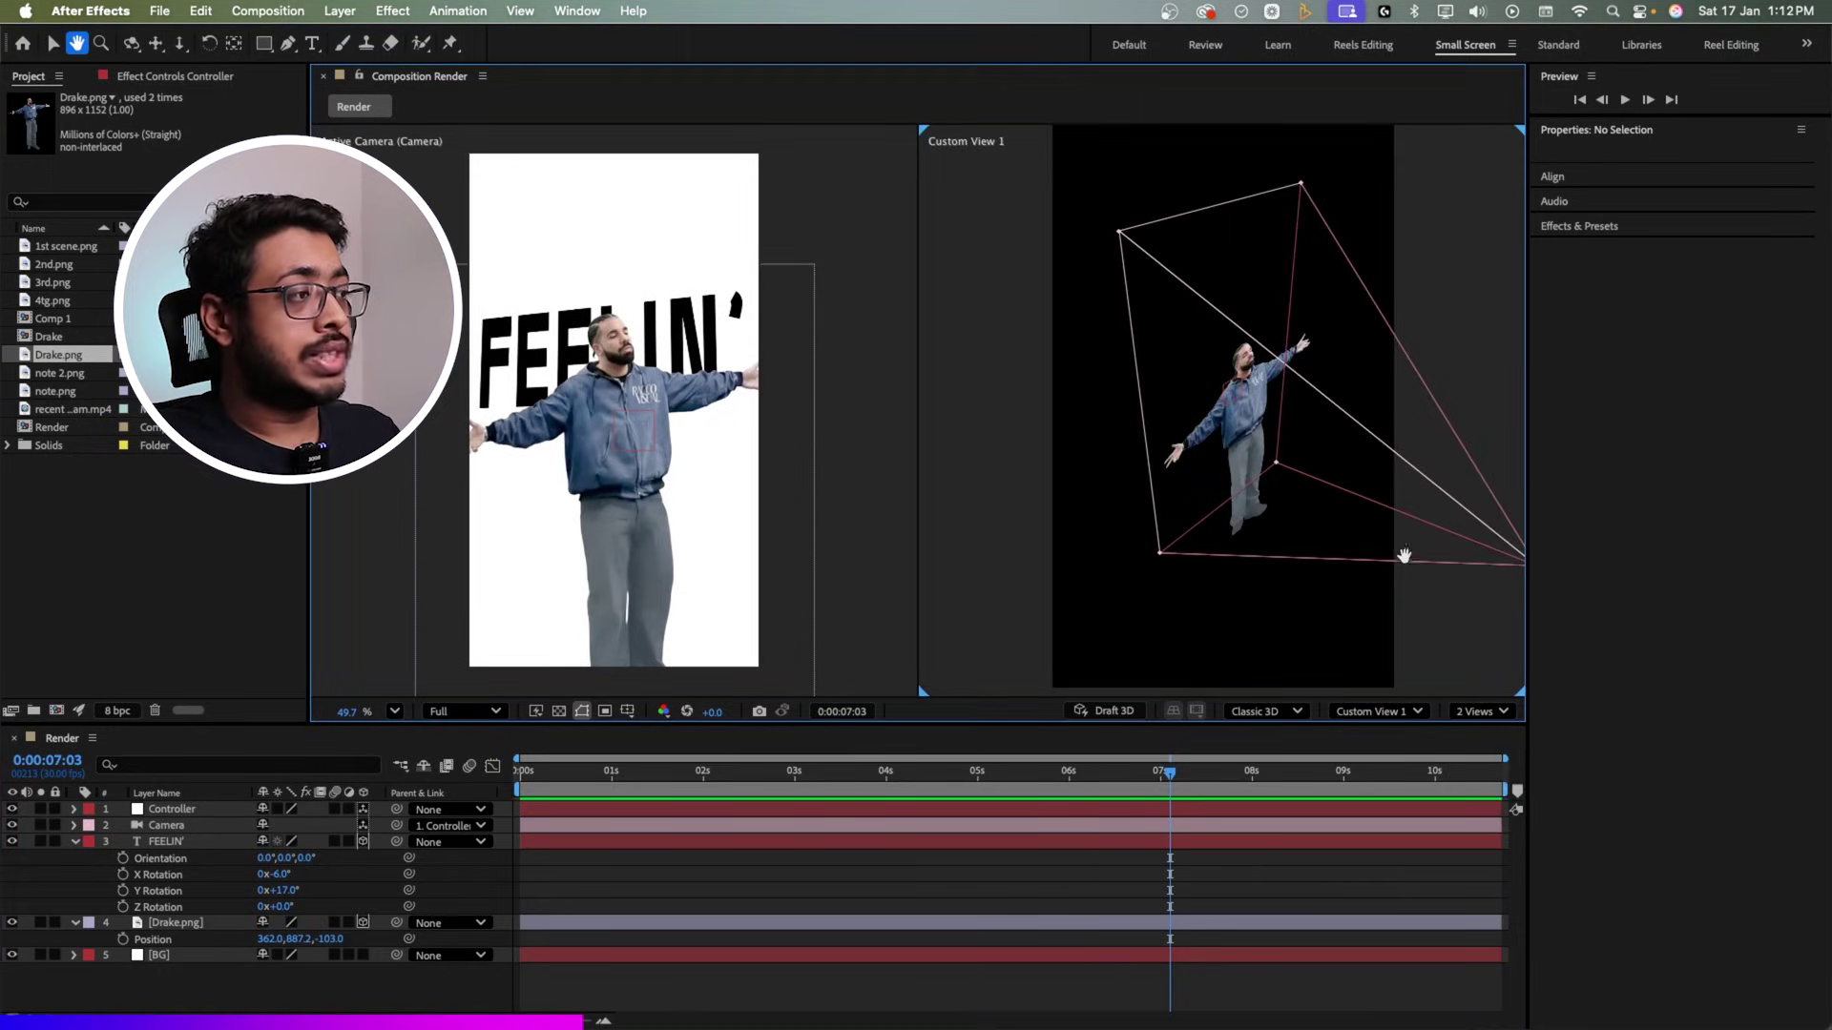
Step: Turn on the transparency grid and Draft 3D preview for the two-view composition display
left_click_drag(1403, 547, 1365, 548)
key("v")
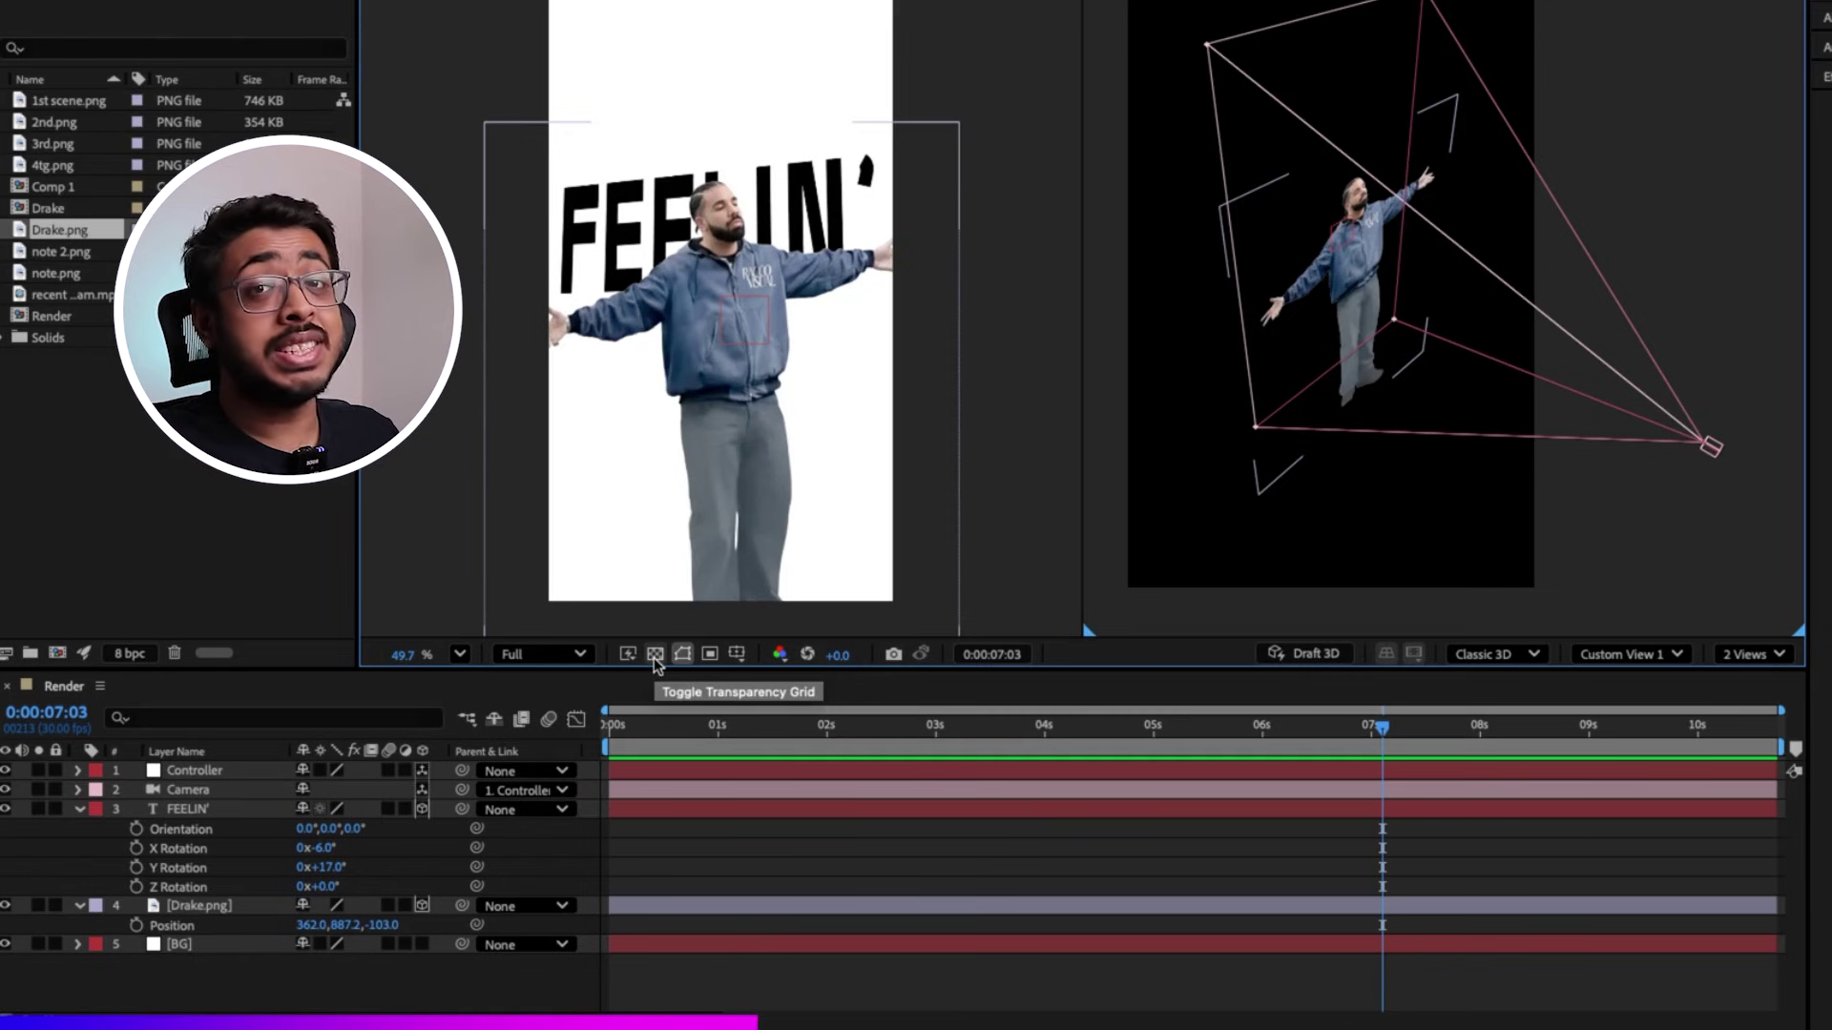
left_click(654, 657)
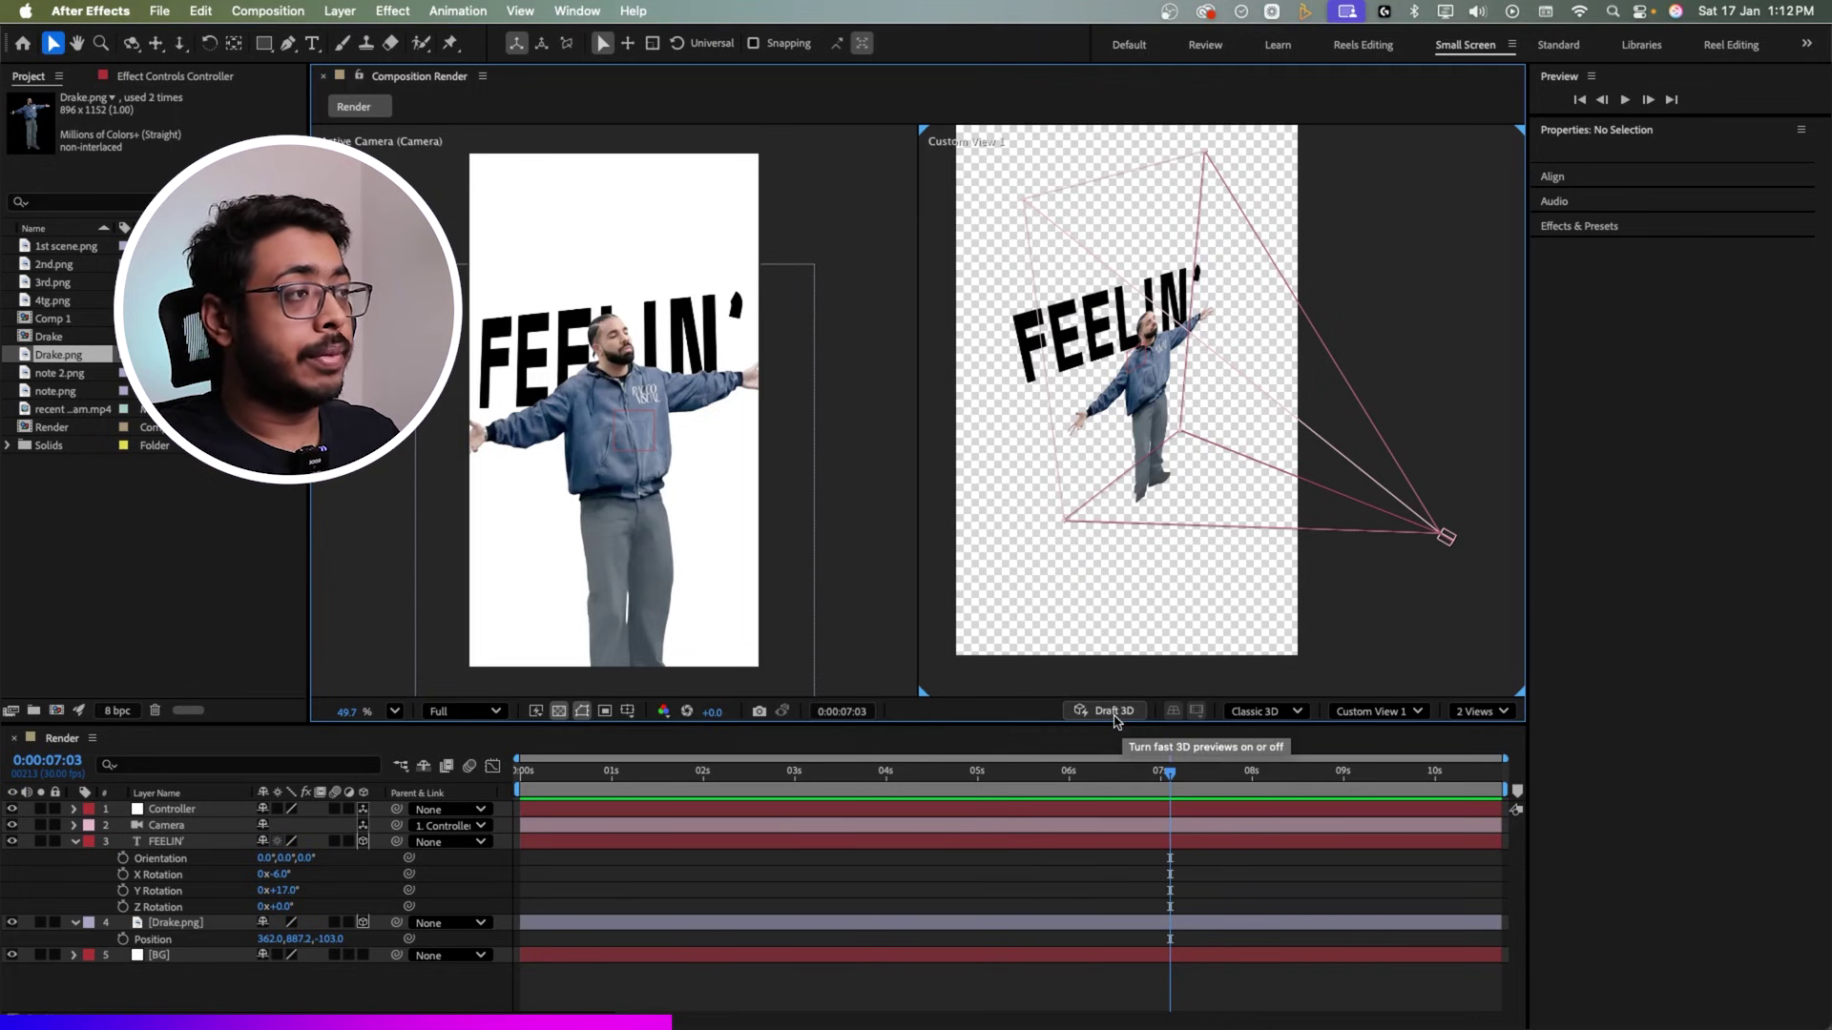
left_click(1113, 712)
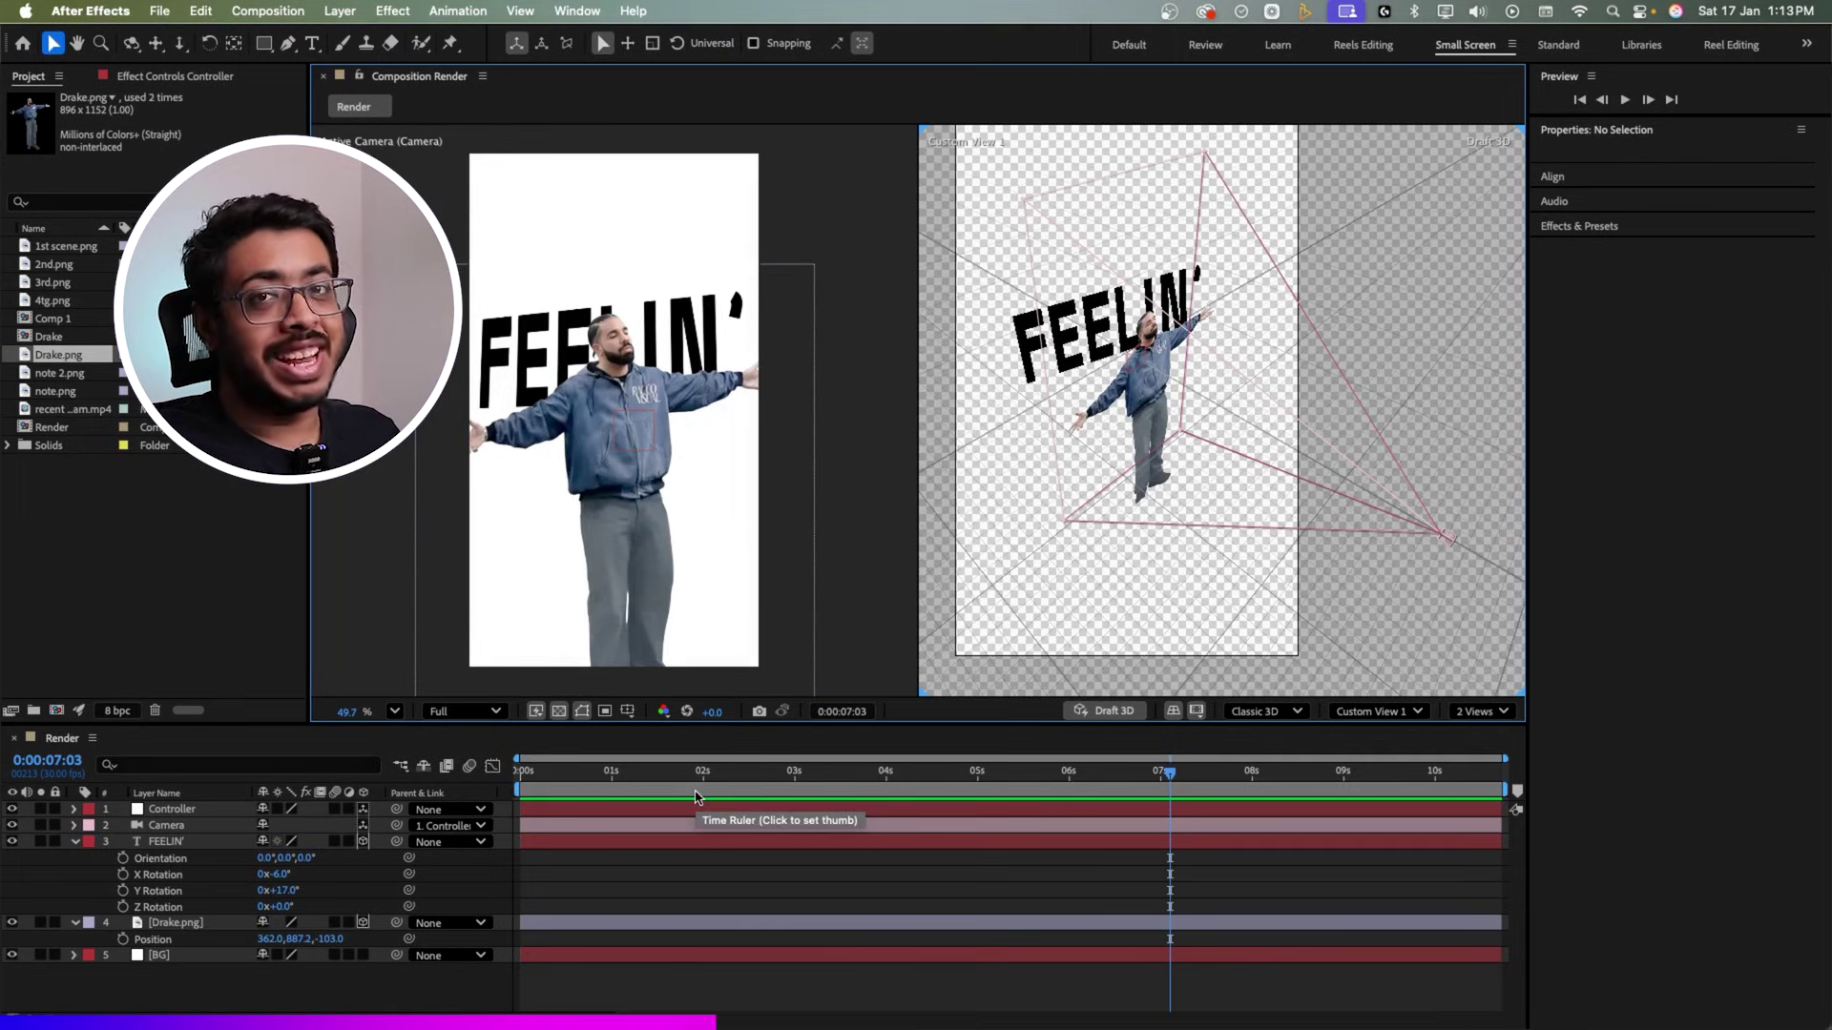
Step: Add Position and Orientation keyframes to the Controller layer at 0:00:00:00
left_click_drag(691, 786, 131, 810)
left_click(168, 812)
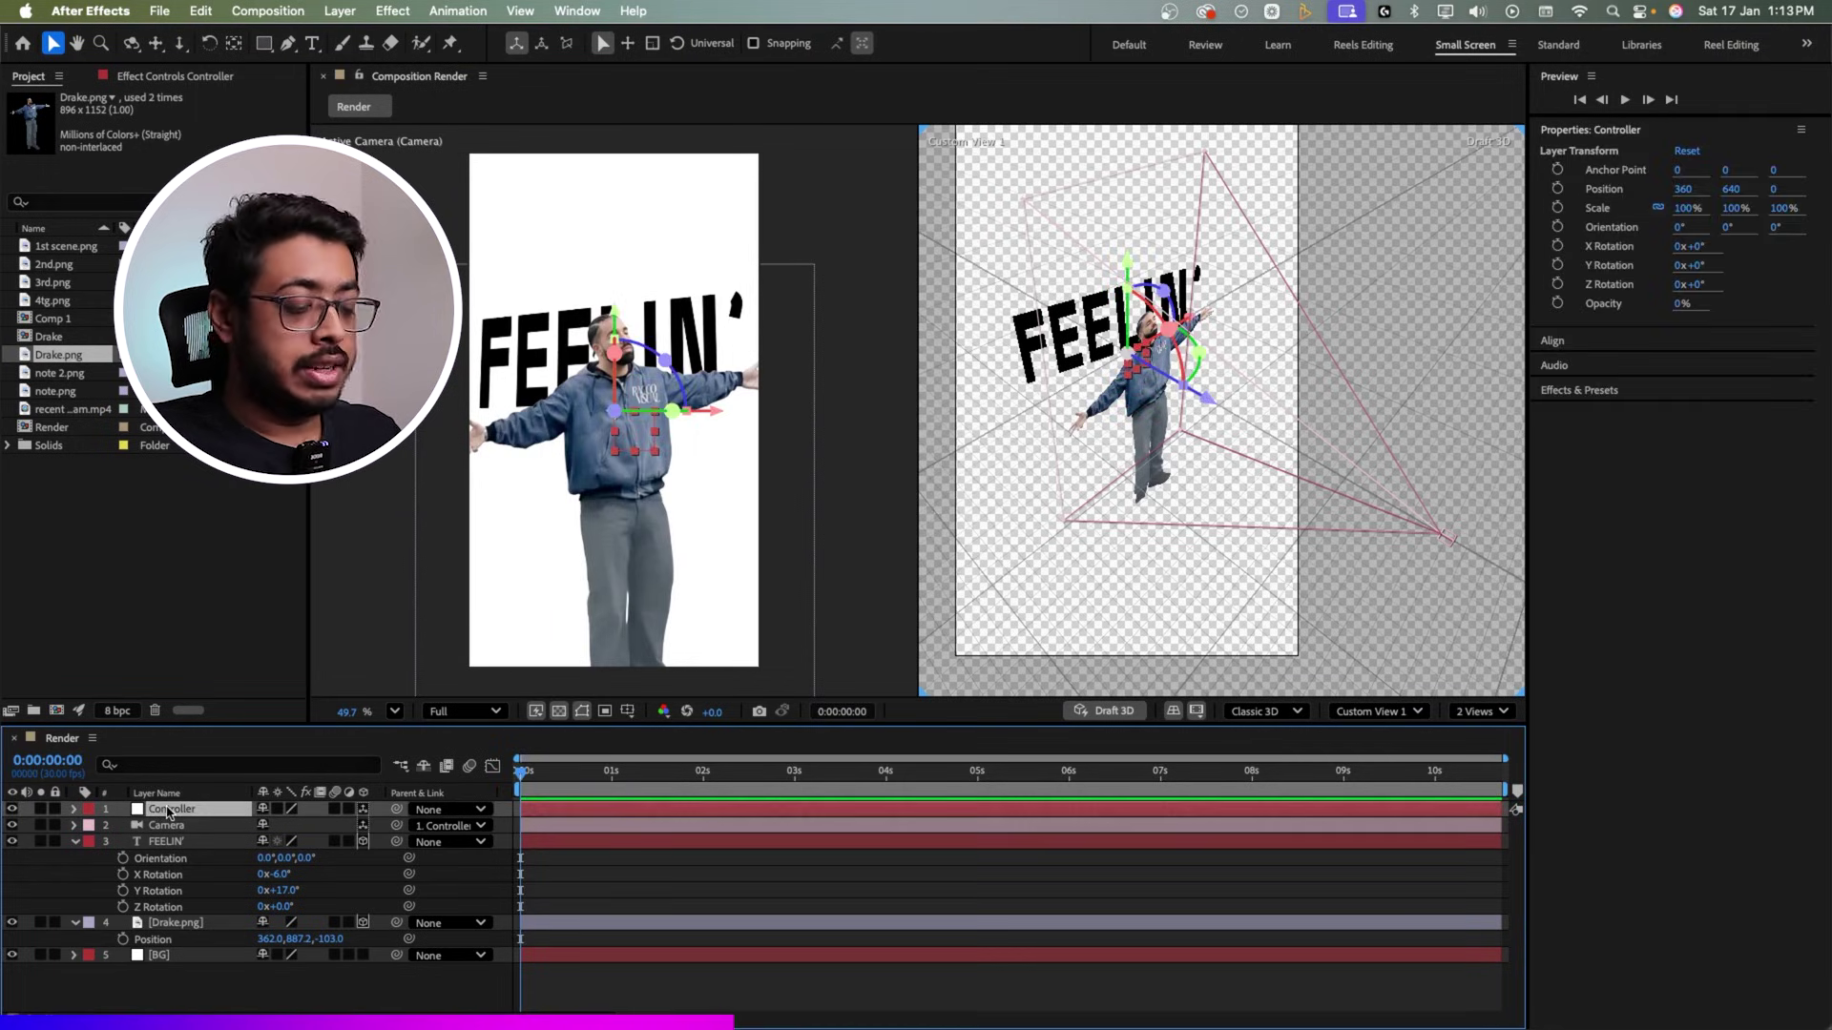
key("p")
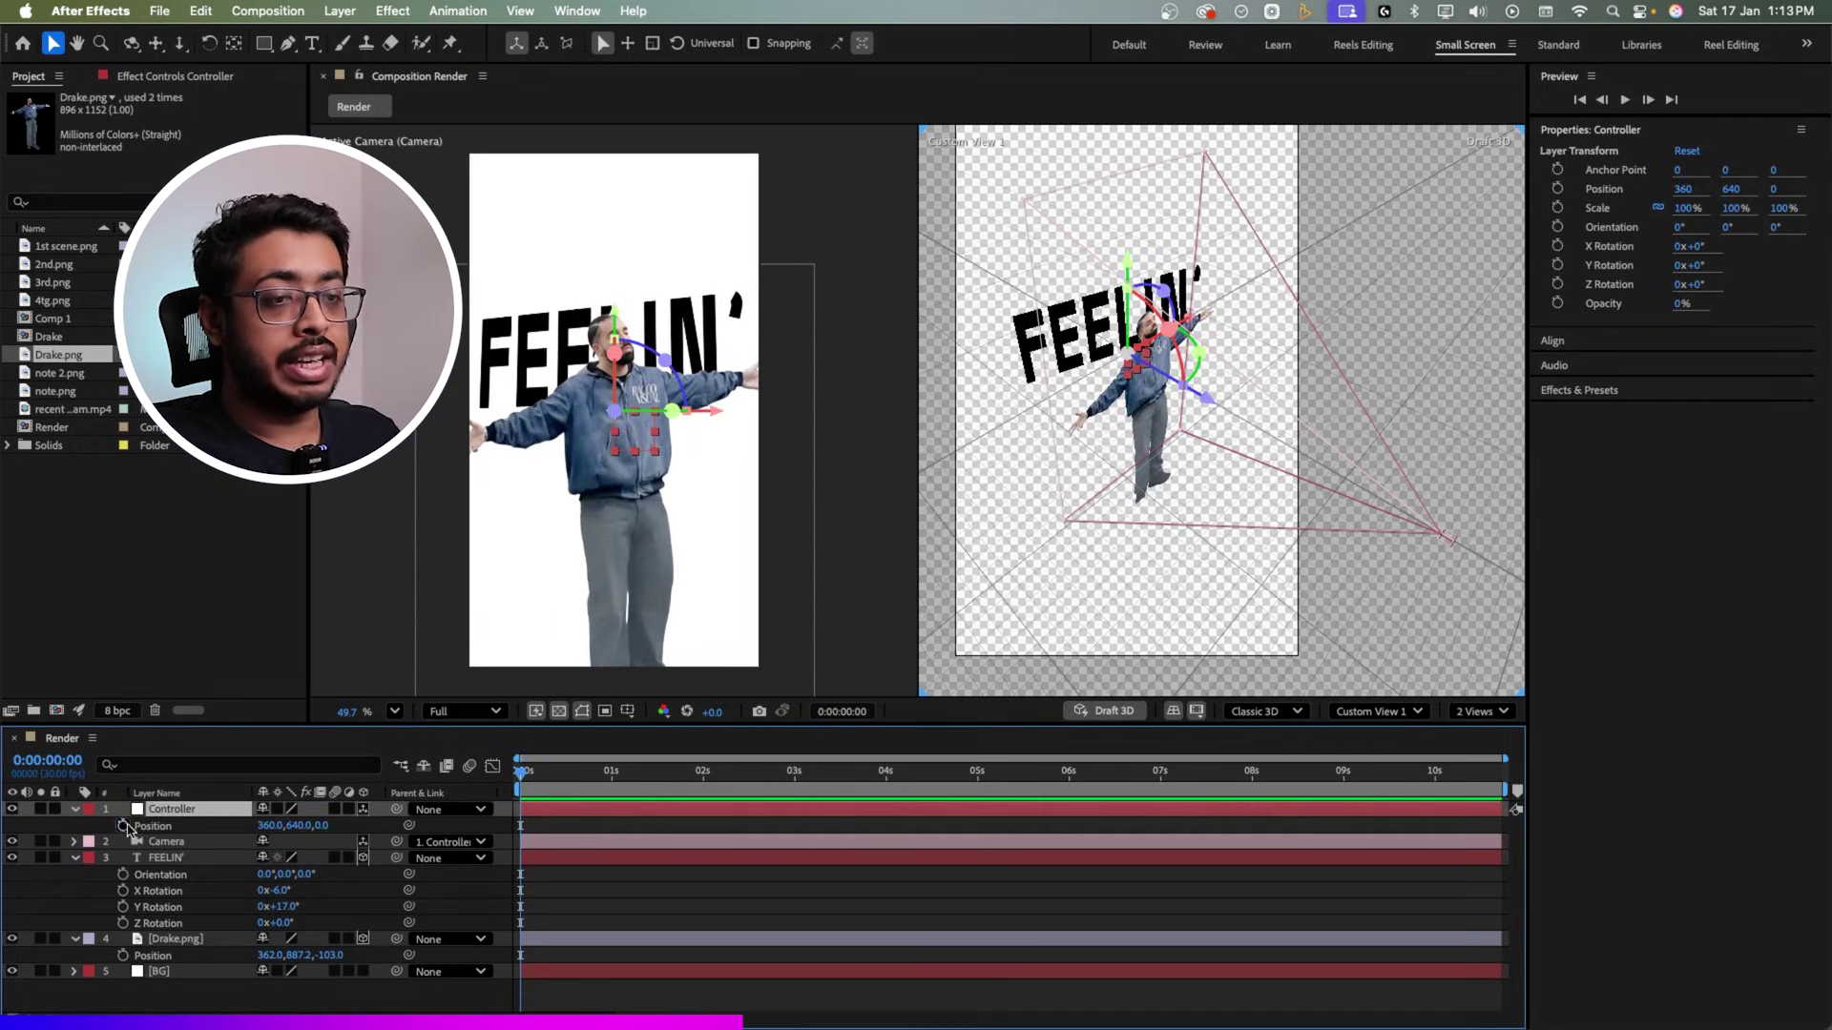
left_click(123, 825)
left_click(192, 813)
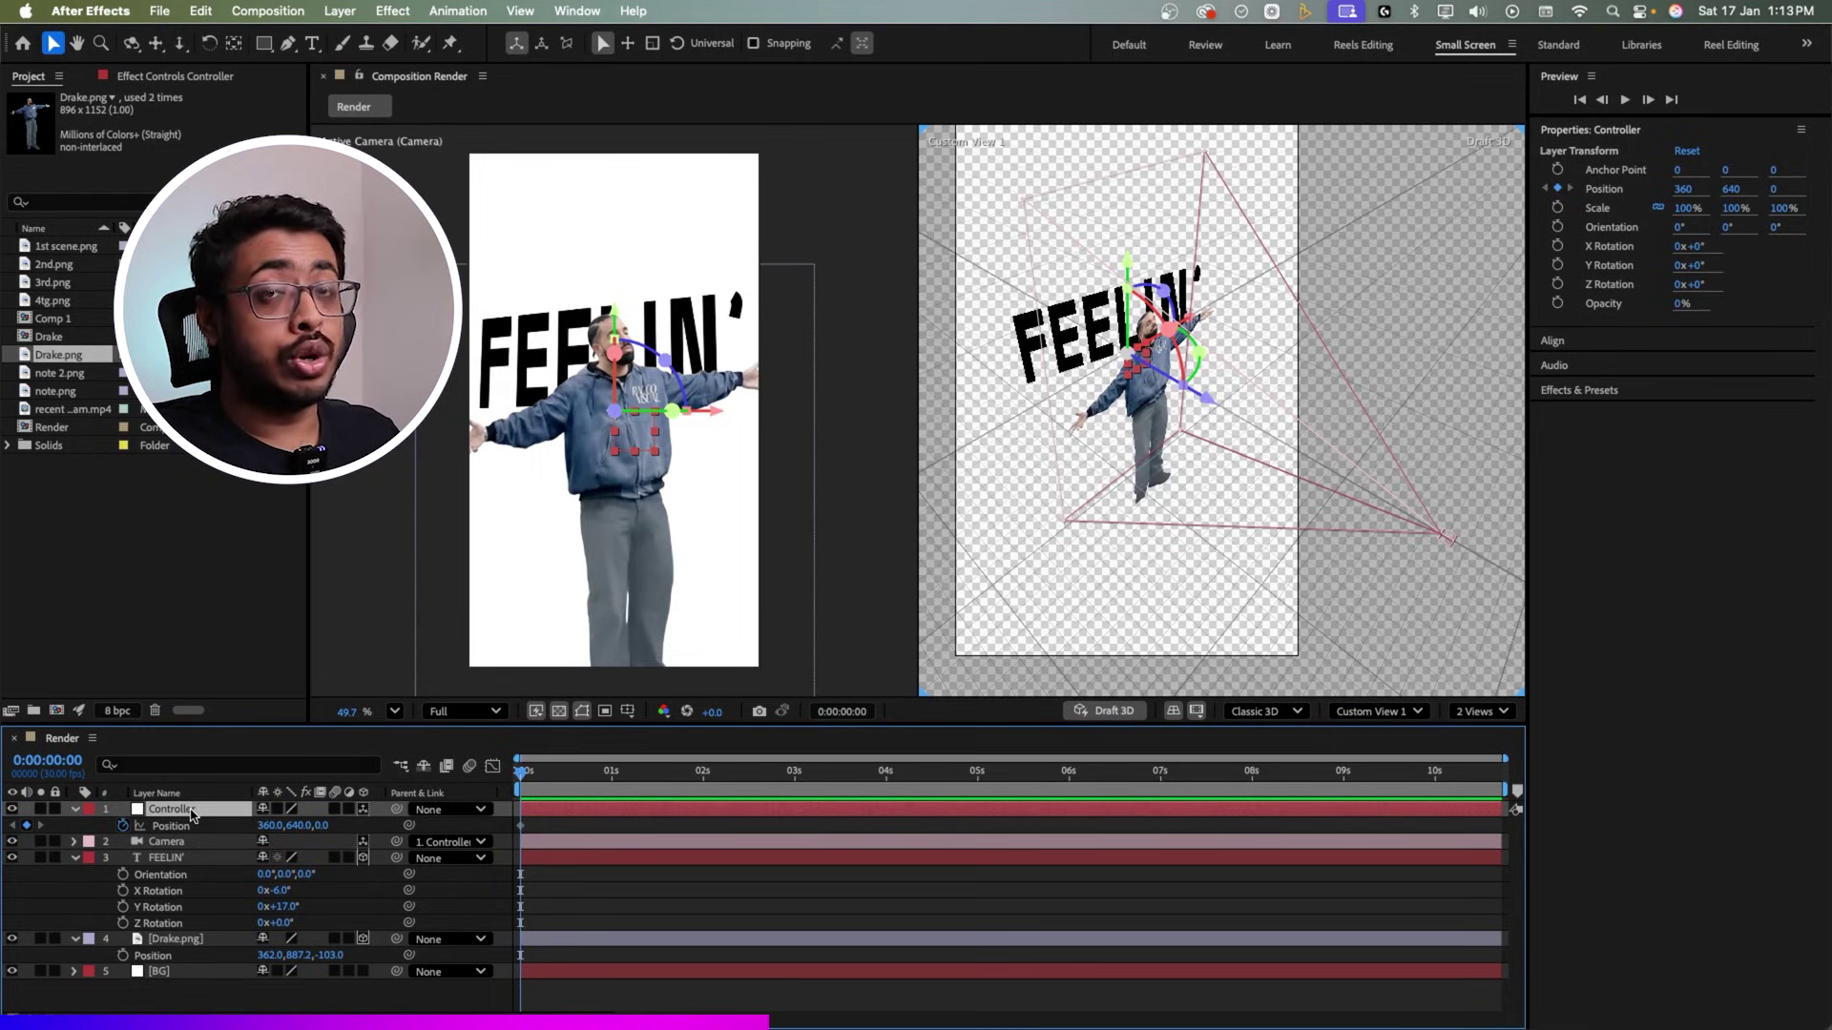
key("shift+r")
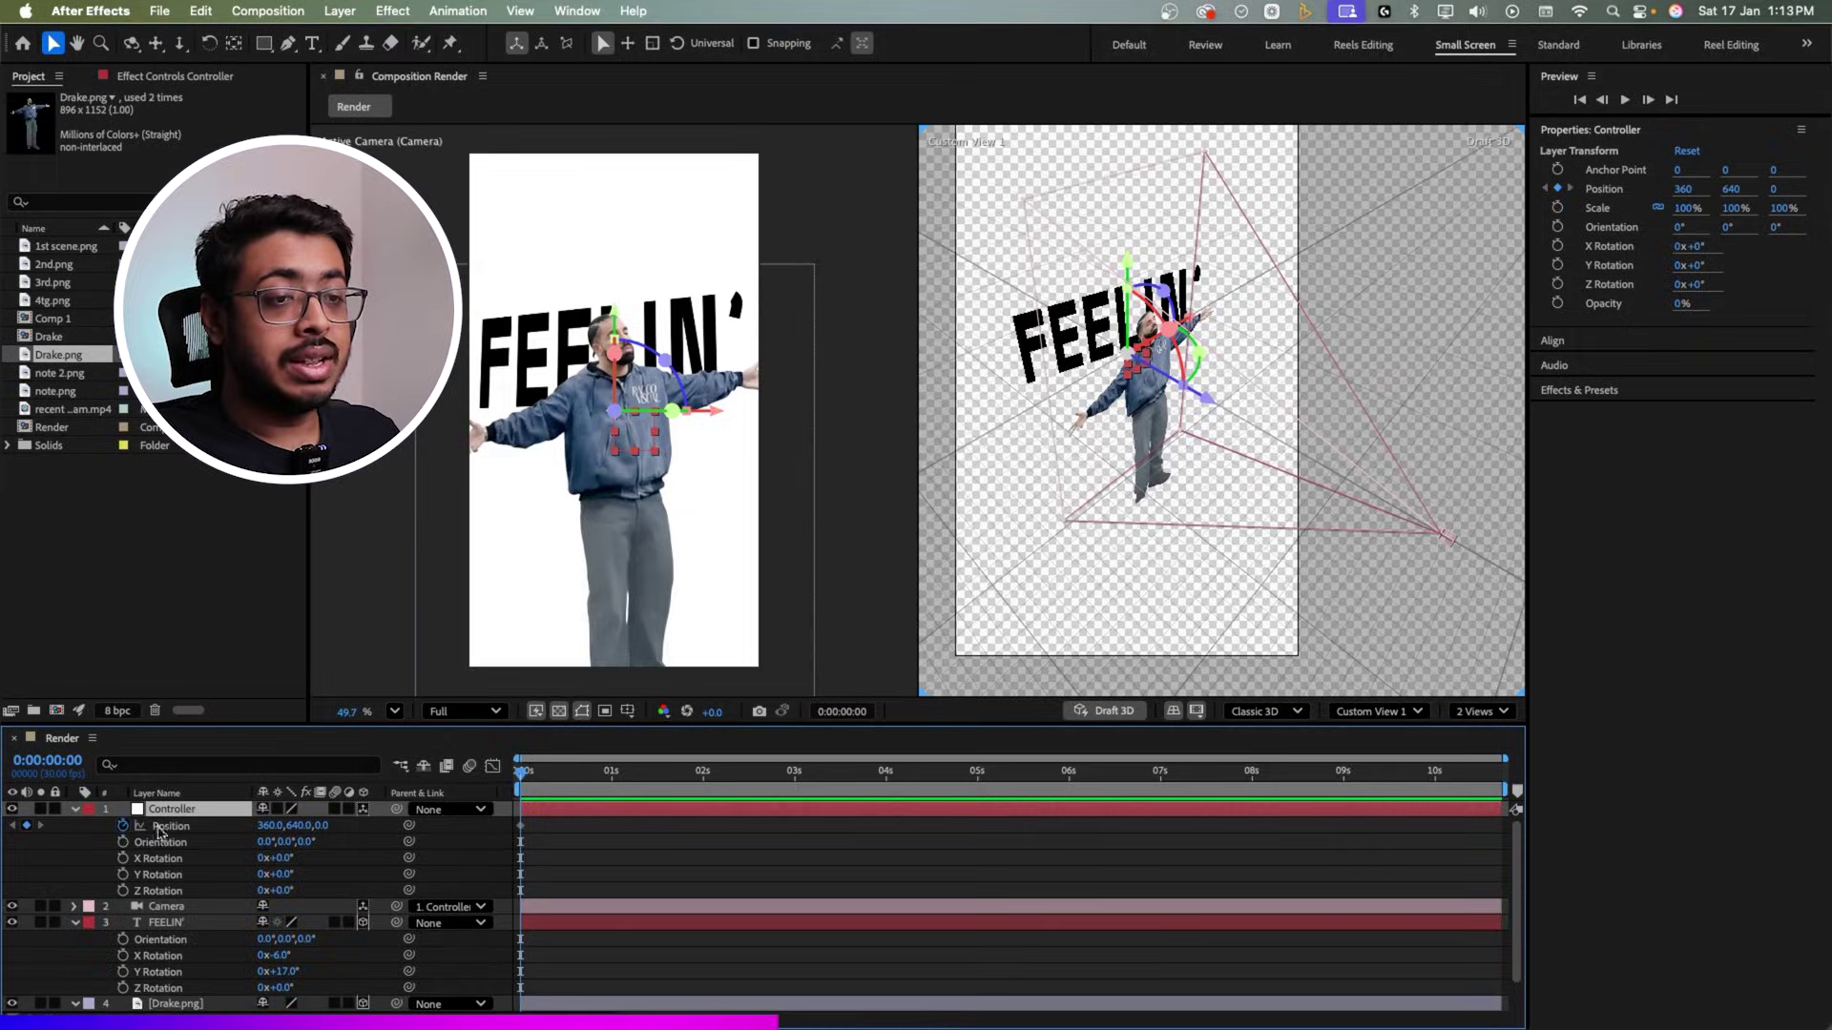
left_click(123, 842)
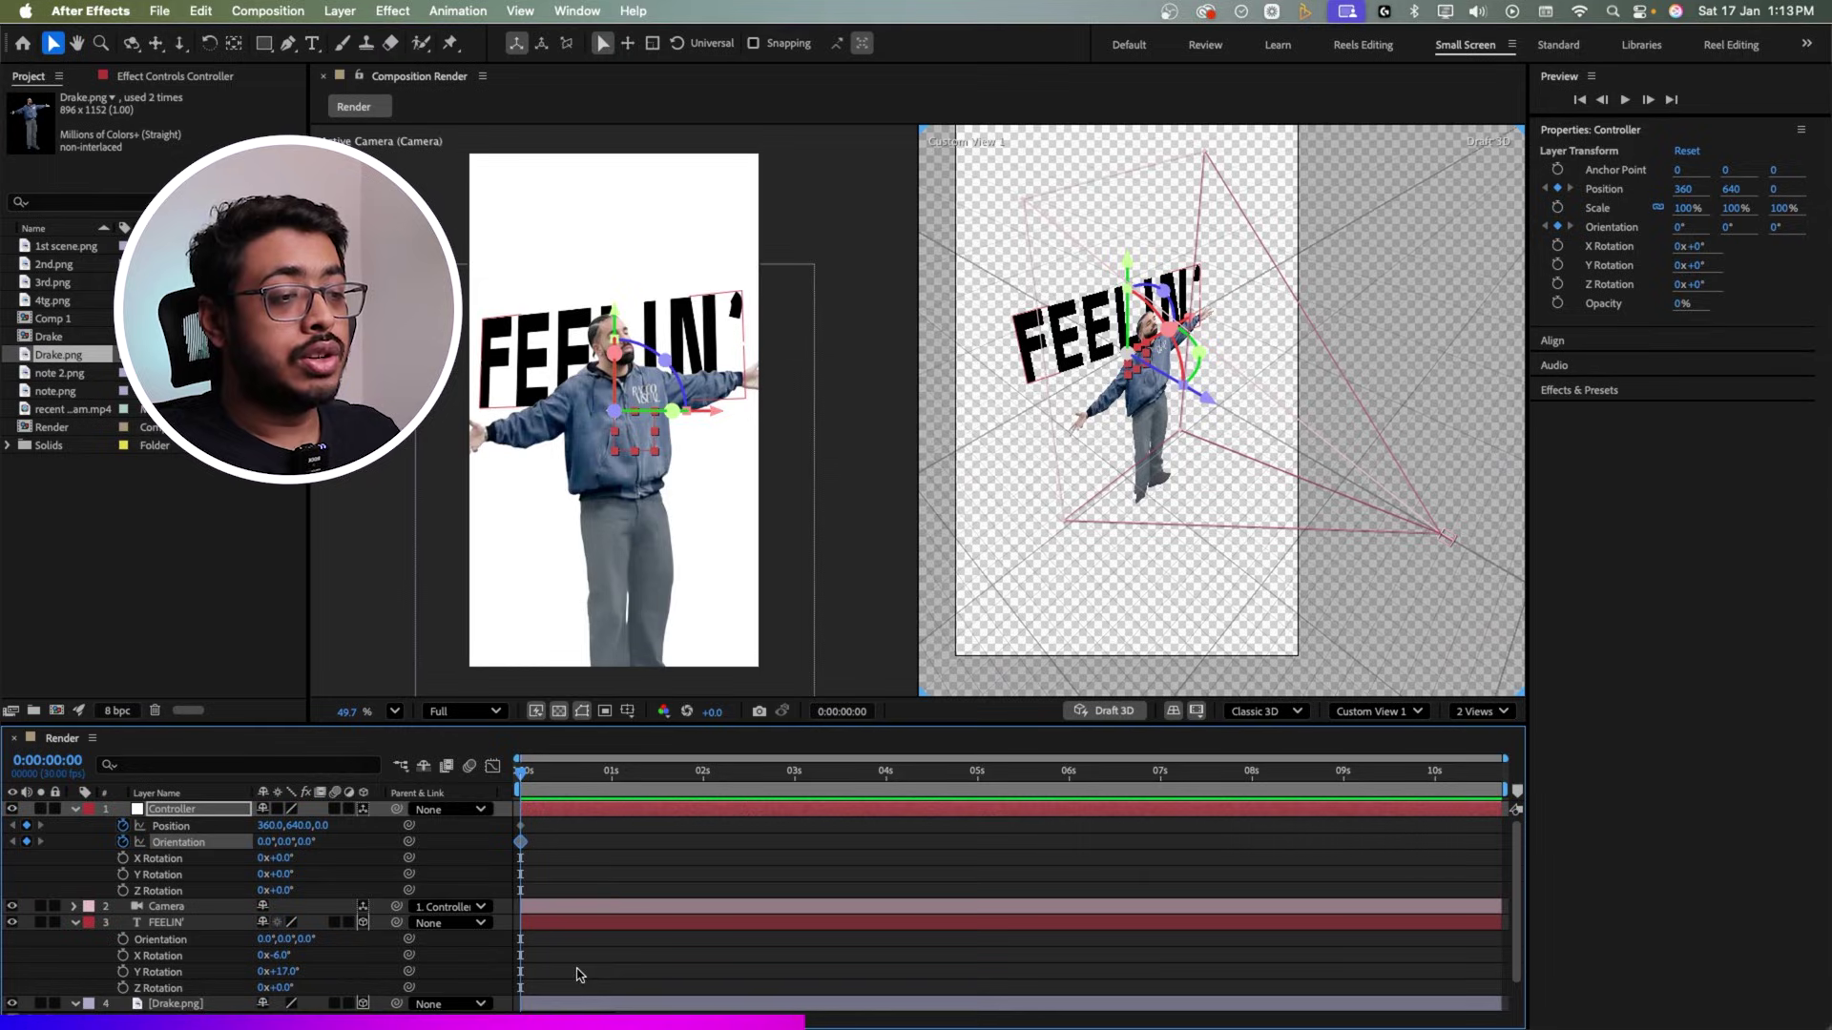
Step: Move the Controller's Position and Orientation keyframes to frame 10
key("equal")
key("equal")
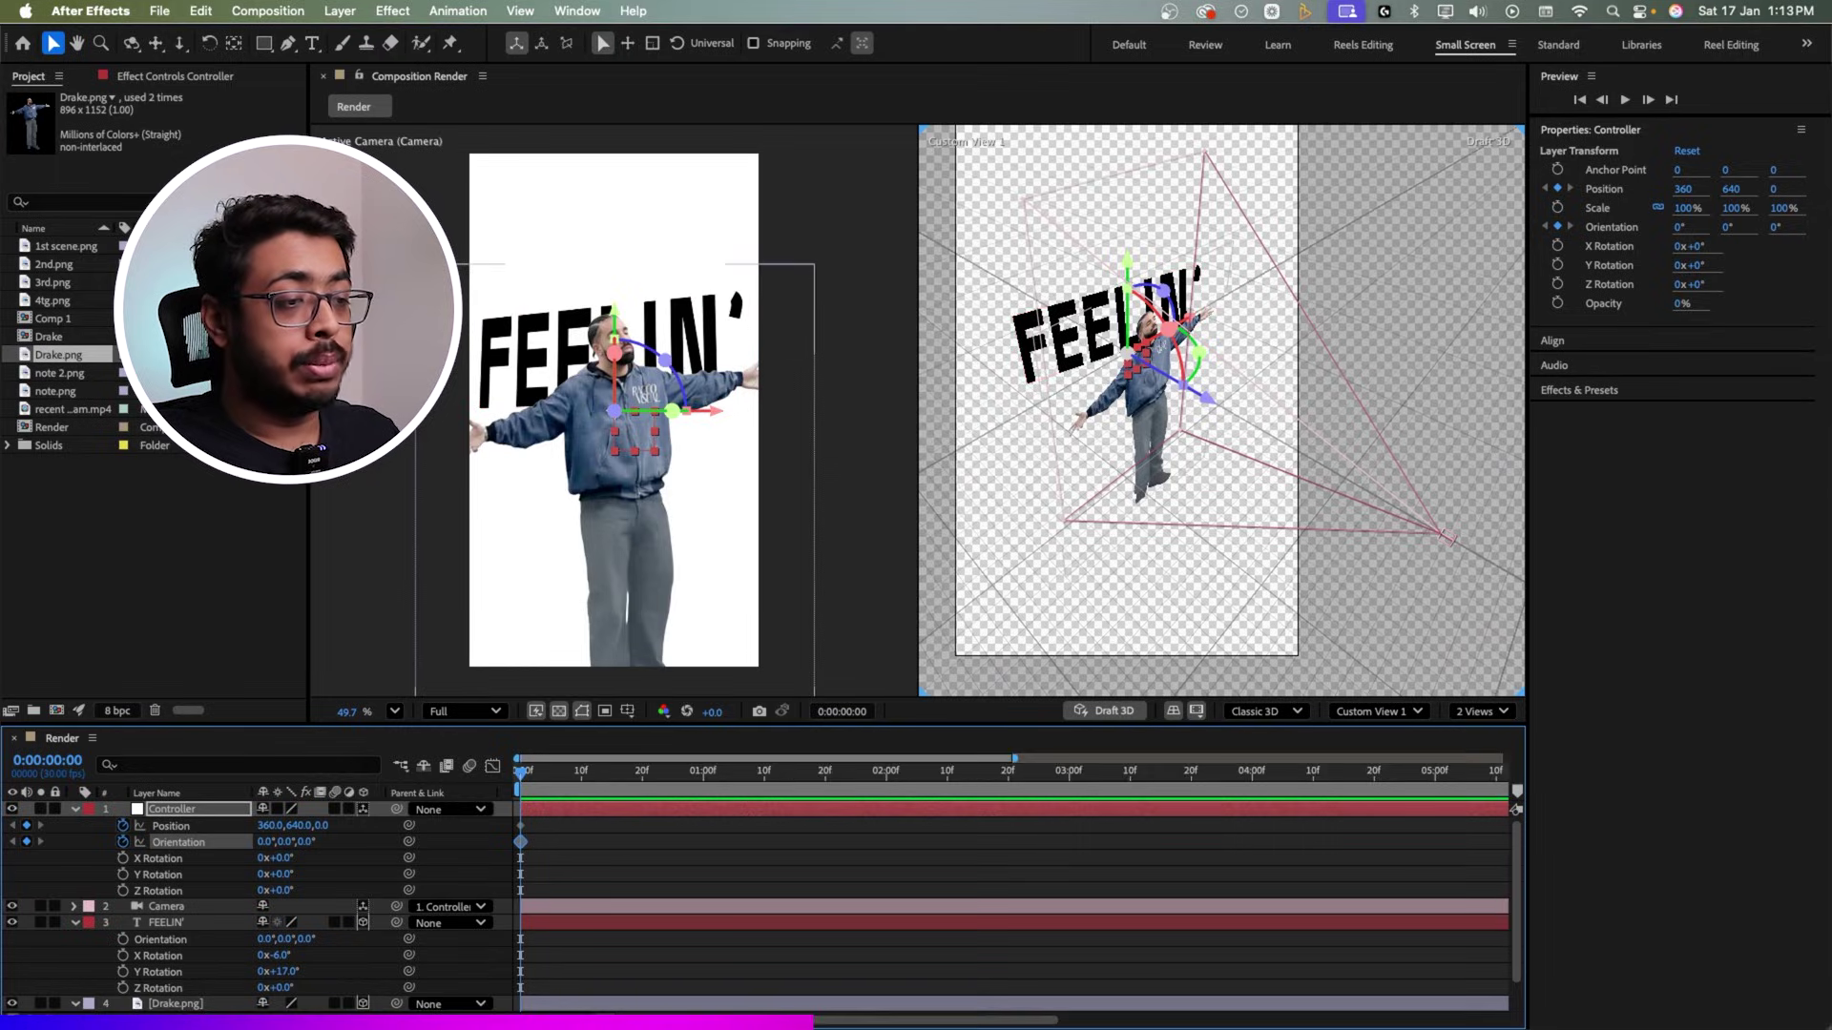
left_click_drag(541, 820, 643, 845)
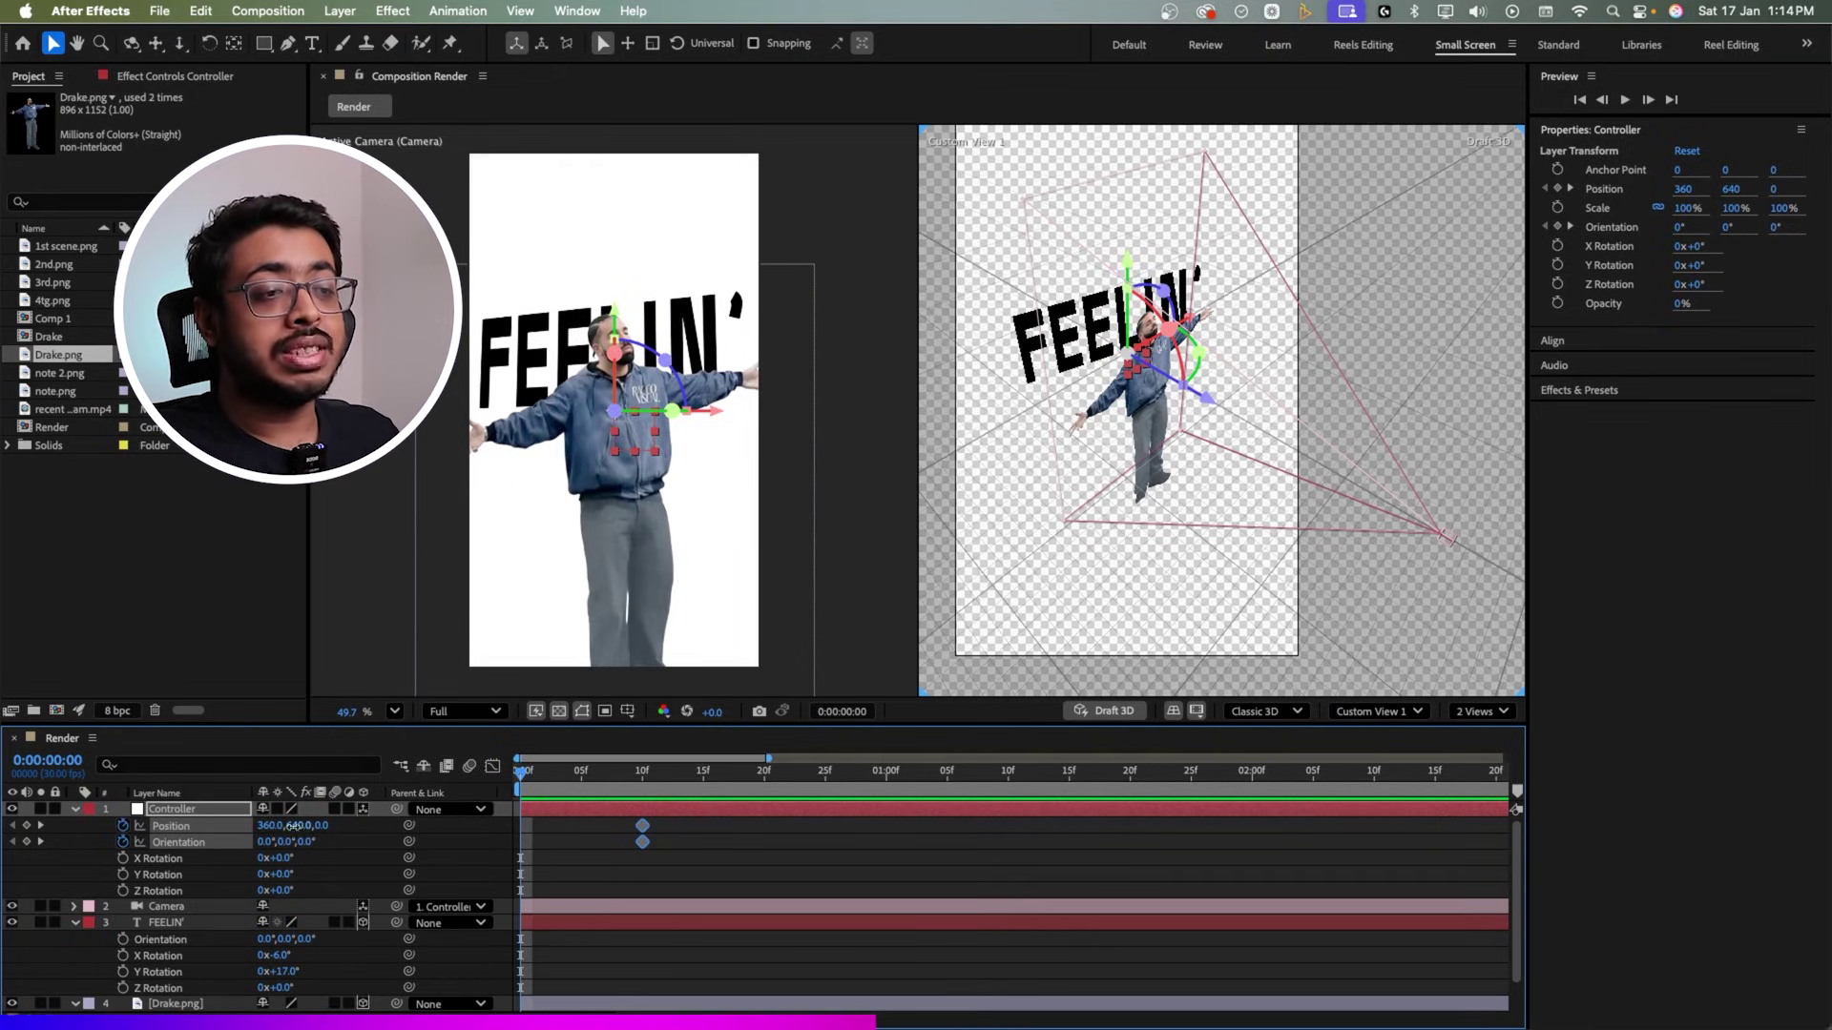
Step: Keyframe the Controller's Y position at -394 on frame 0 so the camera starts above the figure
left_click_drag(294, 827, 263, 836)
left_click_drag(299, 827, 162, 857)
scroll(1190, 410, "down", 3)
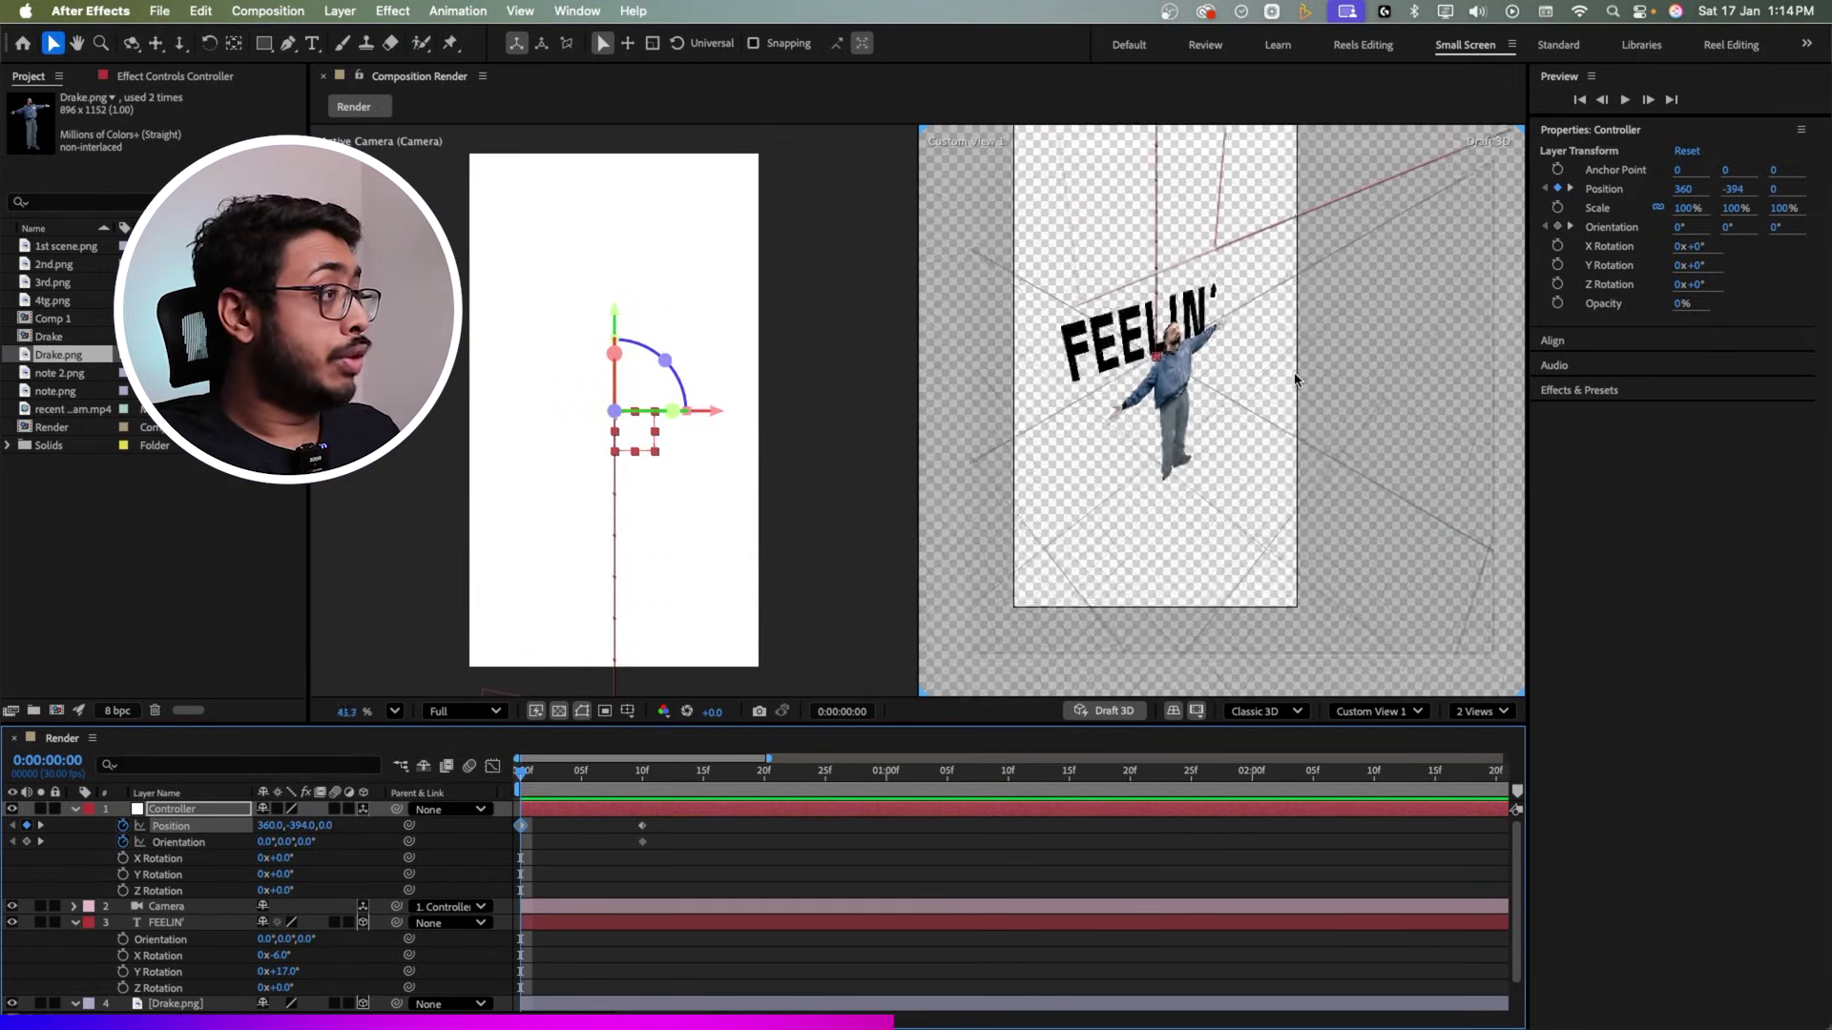
scroll(1316, 421, "down", 3)
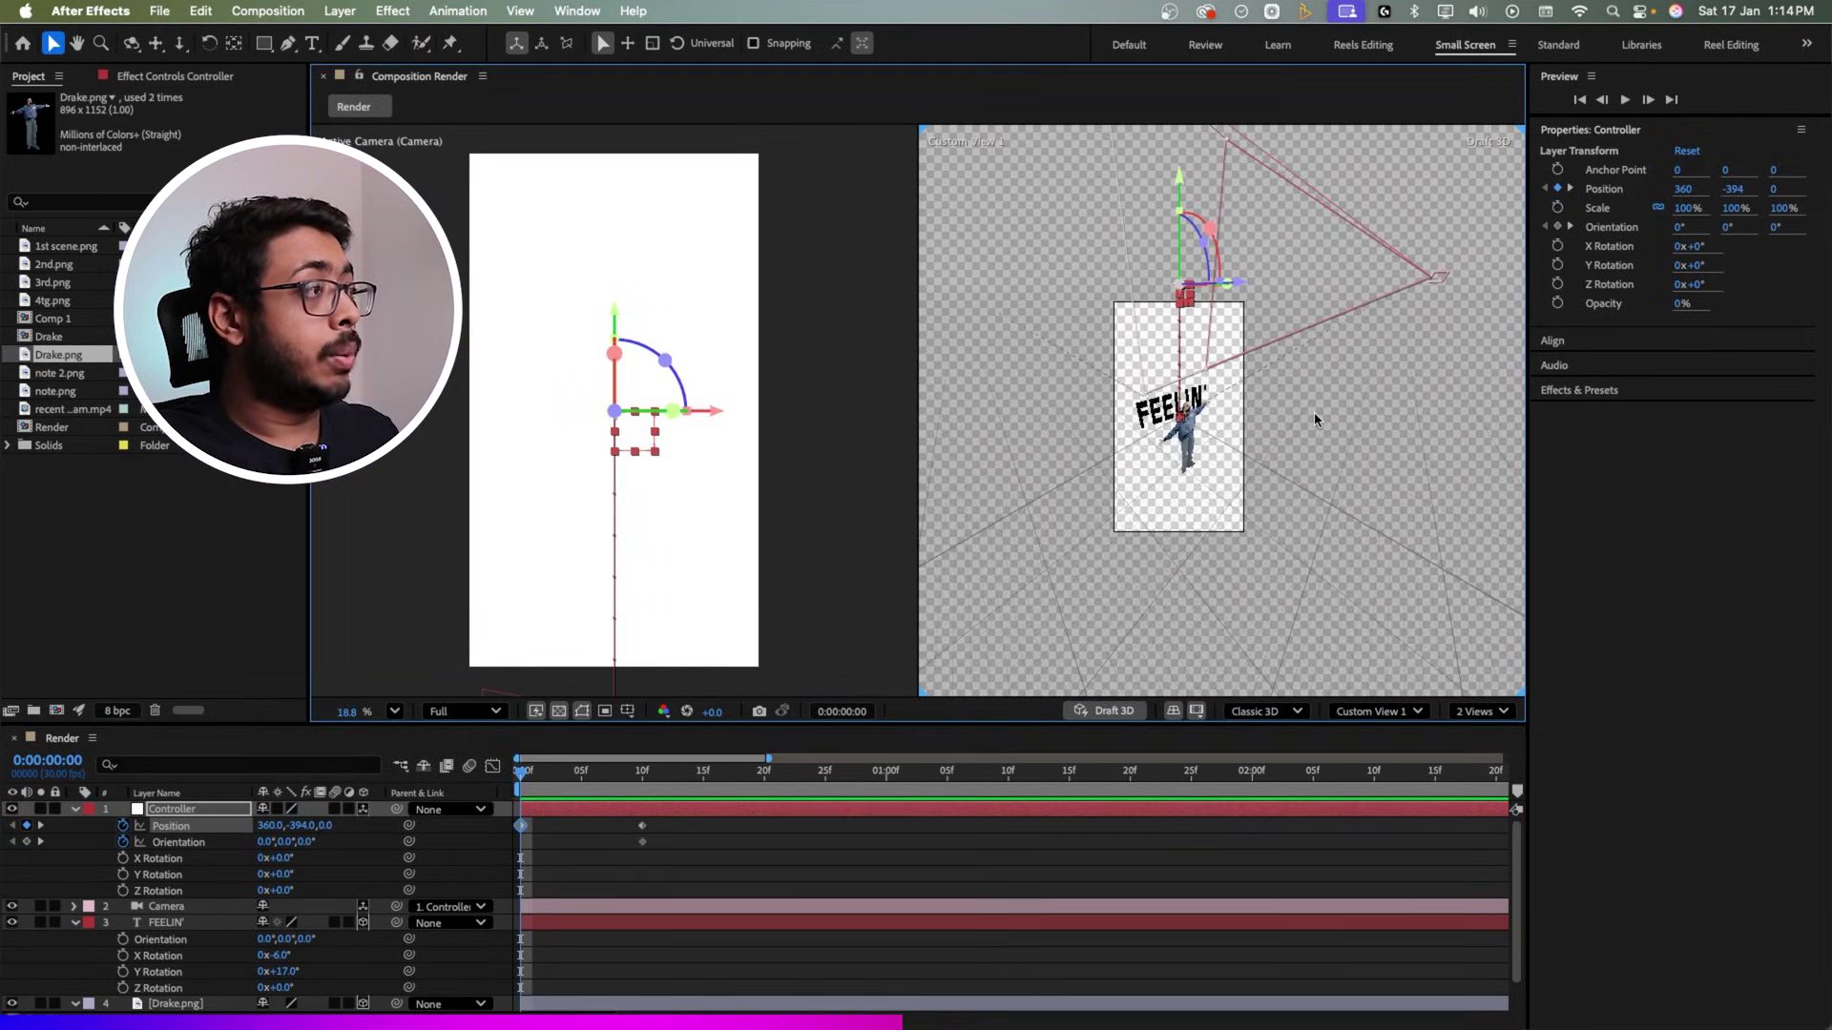
Step: Preview the Controller-driven camera drop from the start of the timeline in both views
mouse_move(523, 779)
left_mouse_down()
mouse_move(559, 786)
mouse_move(517, 788)
left_mouse_up()
key("space")
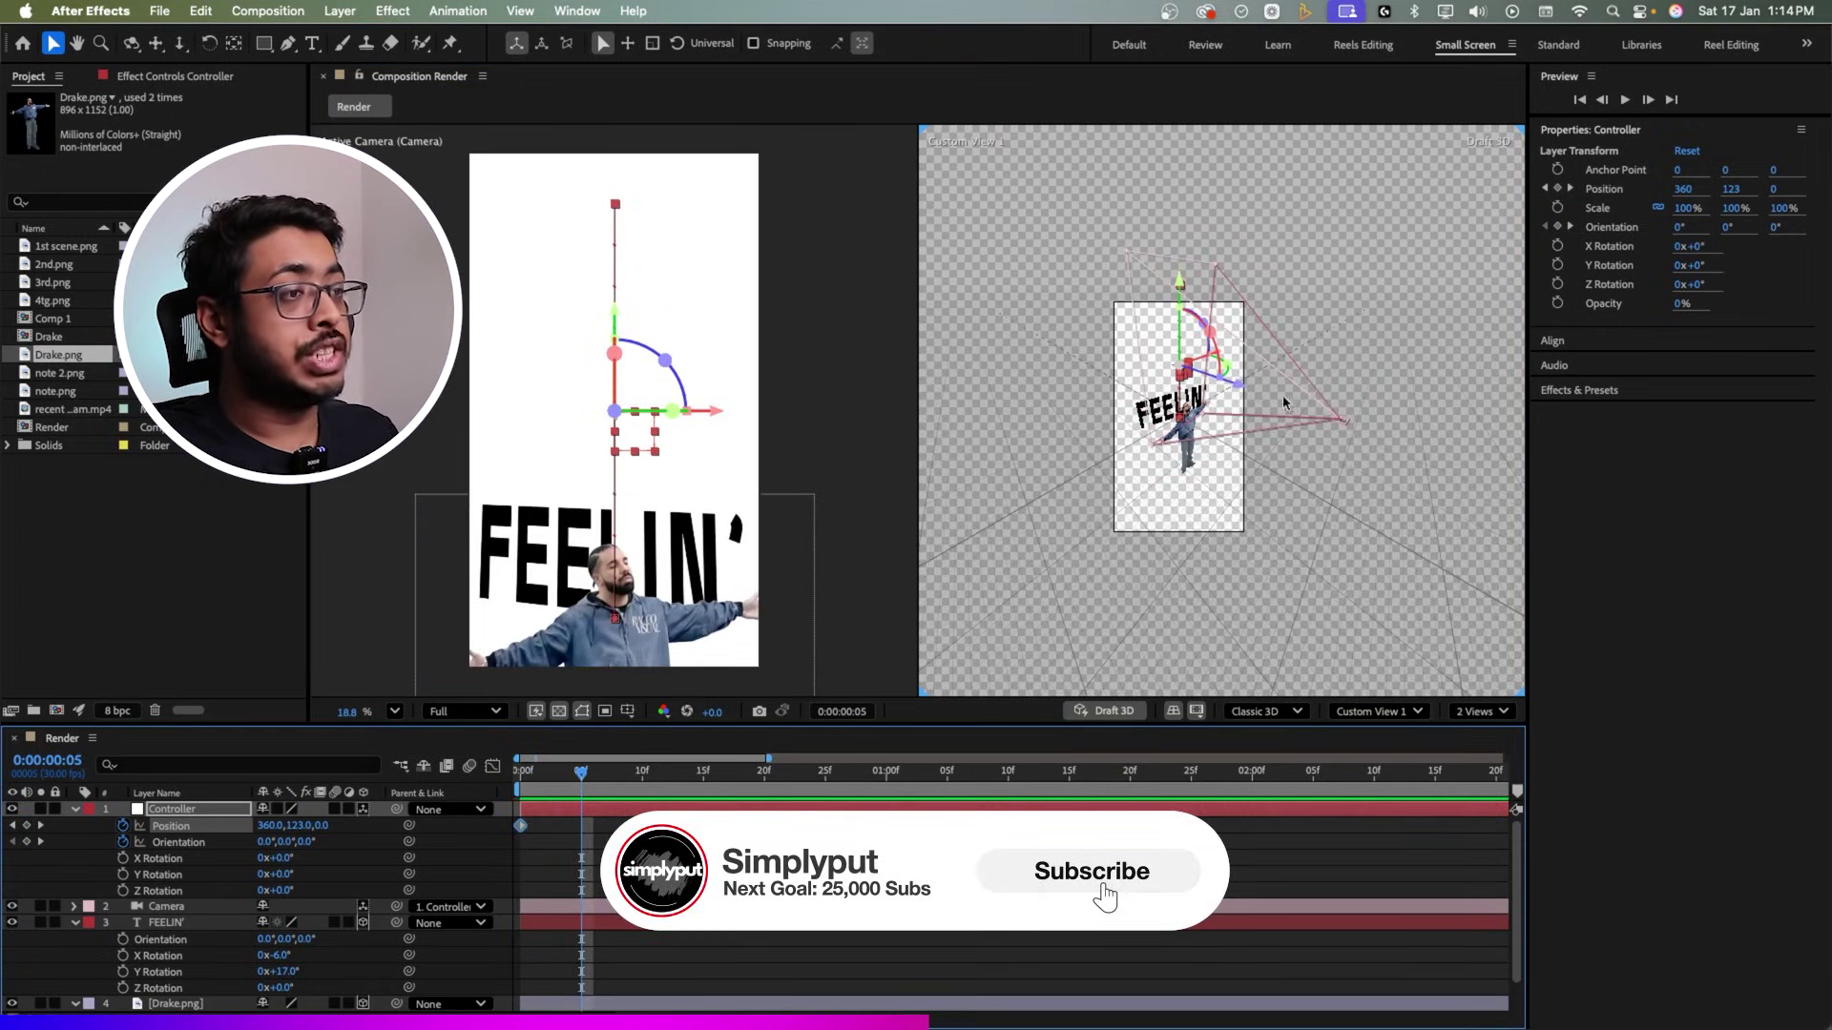
left_click(655, 773)
left_click_drag(654, 780, 558, 788)
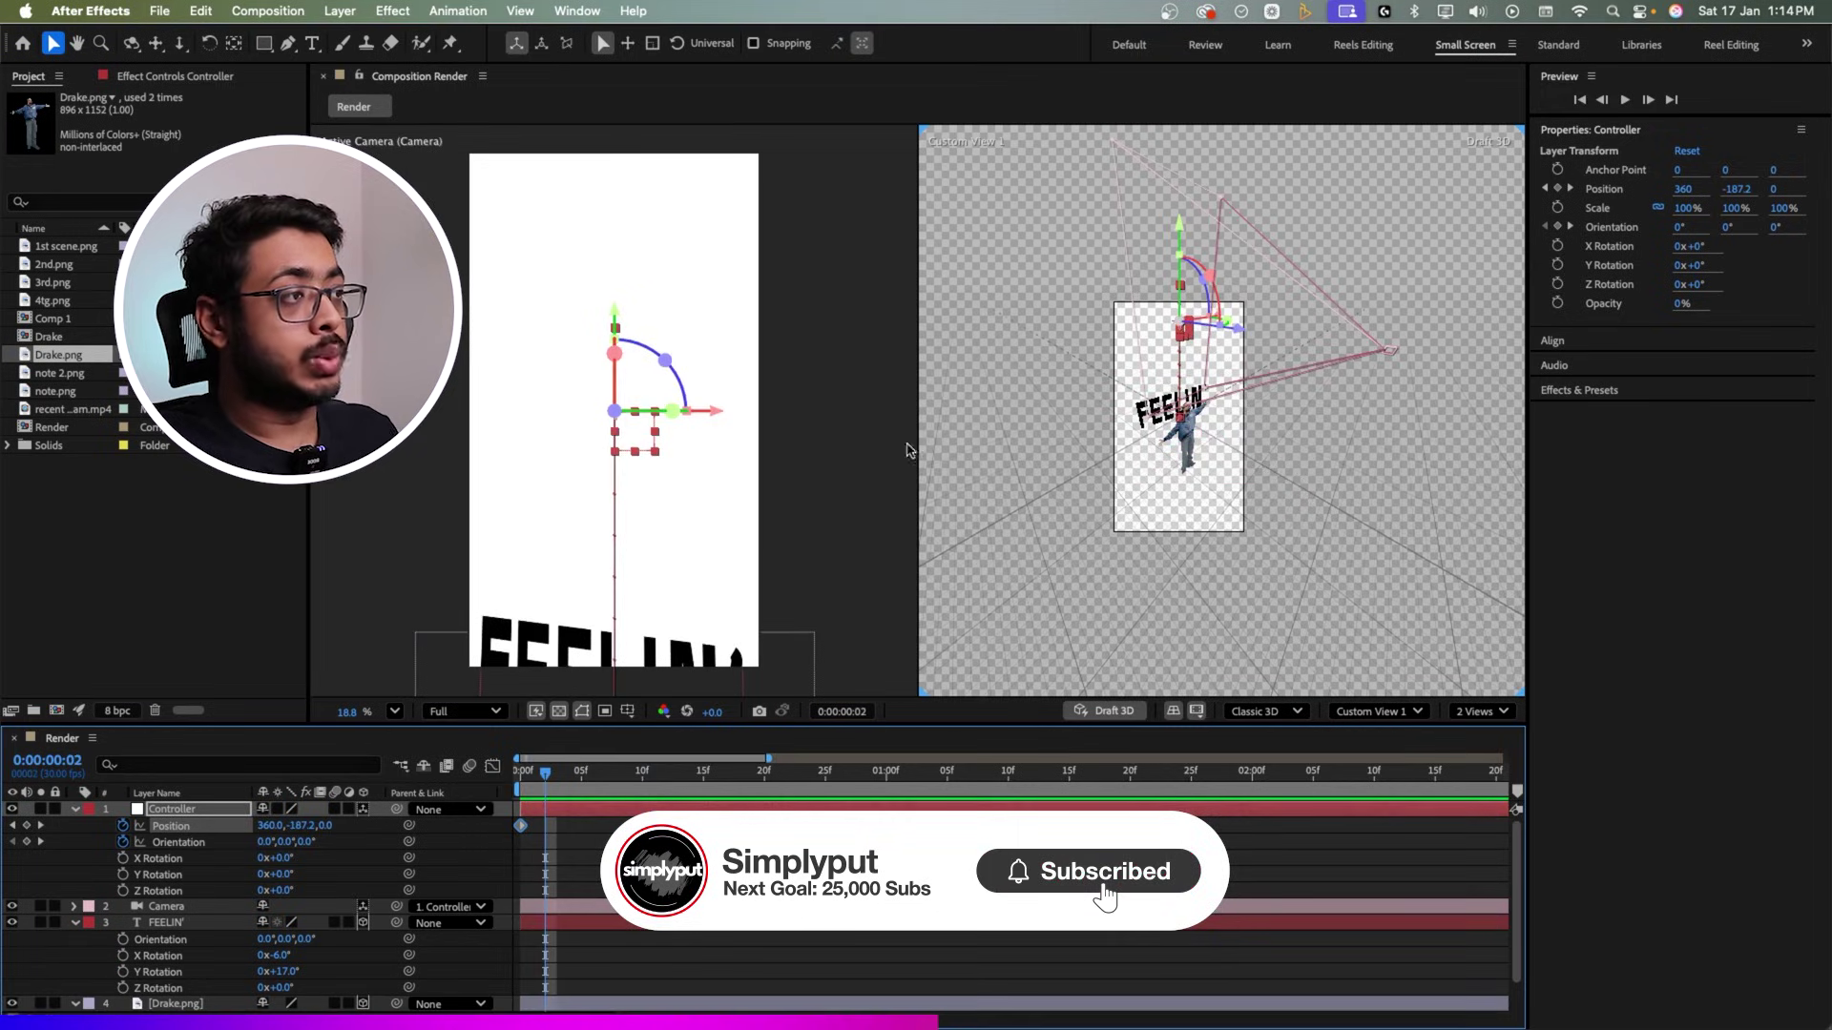
key("space")
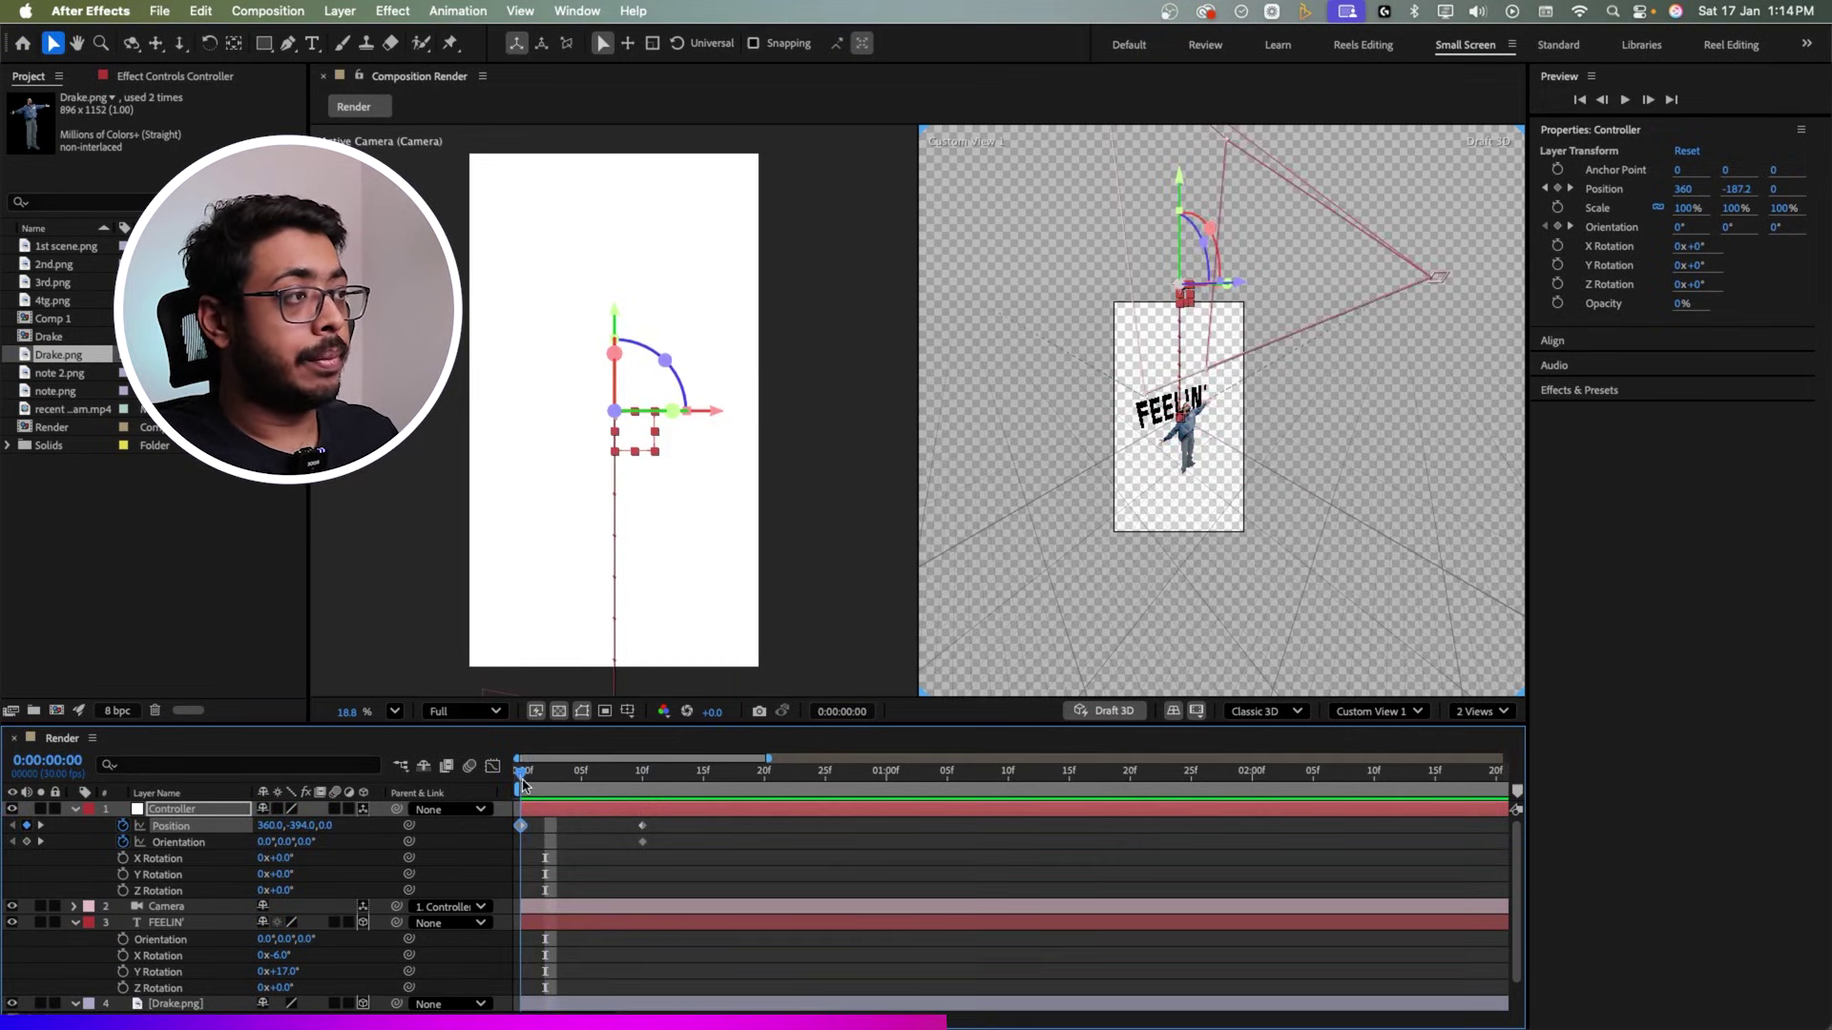
key("space")
key("space")
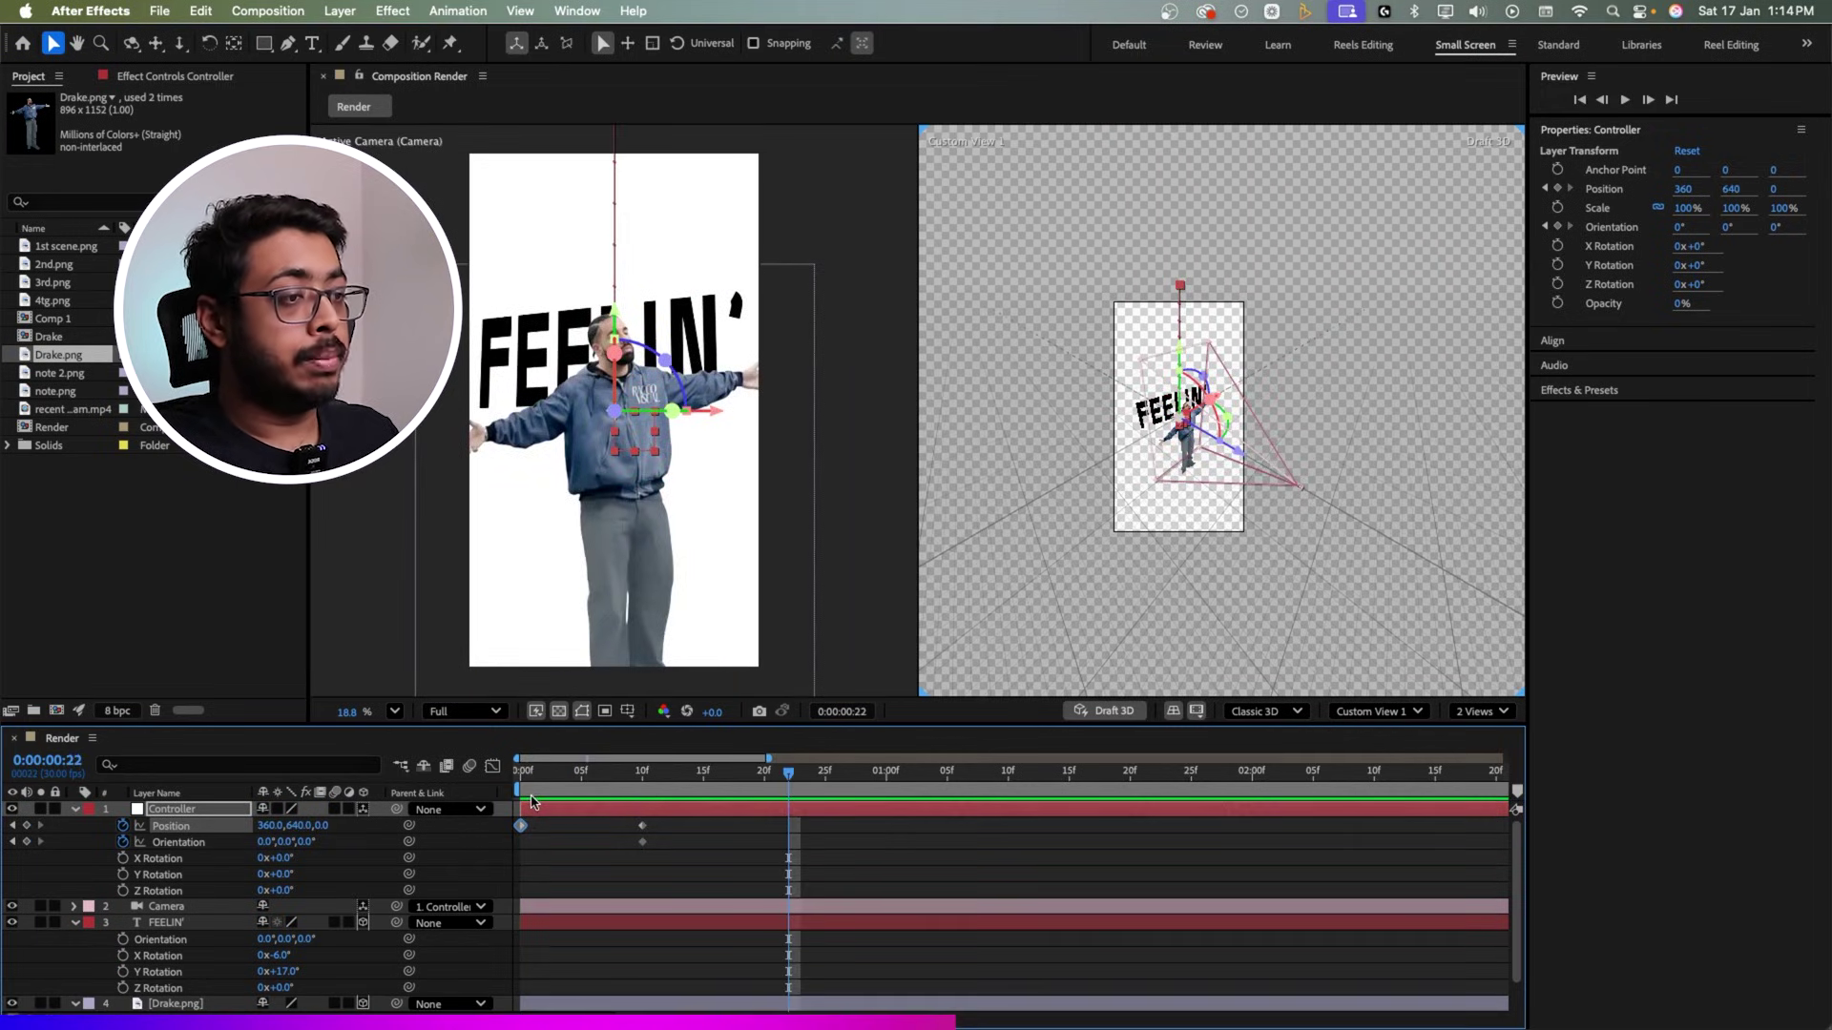
left_click(666, 851)
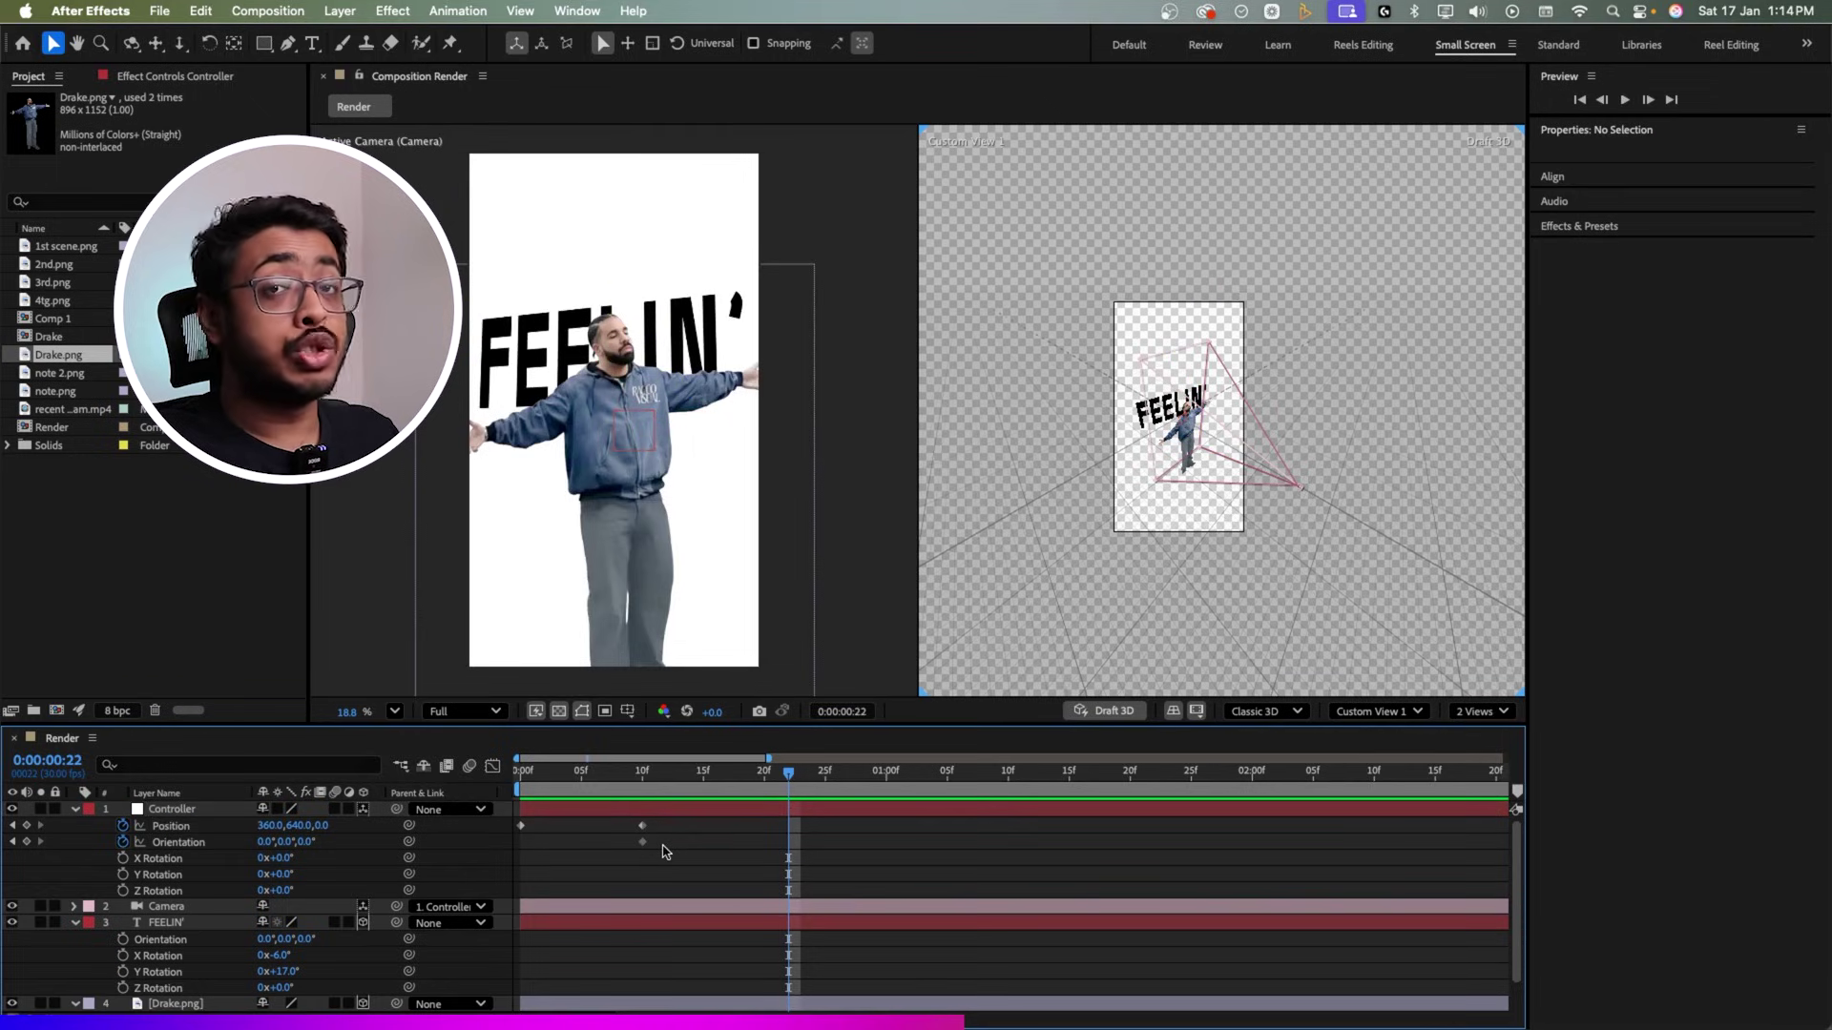
Step: Ease the Controller's two Position keyframes, shape their speed graph to start fast and slow toward frame 10, and preview the move
left_click_drag(665, 824, 503, 830)
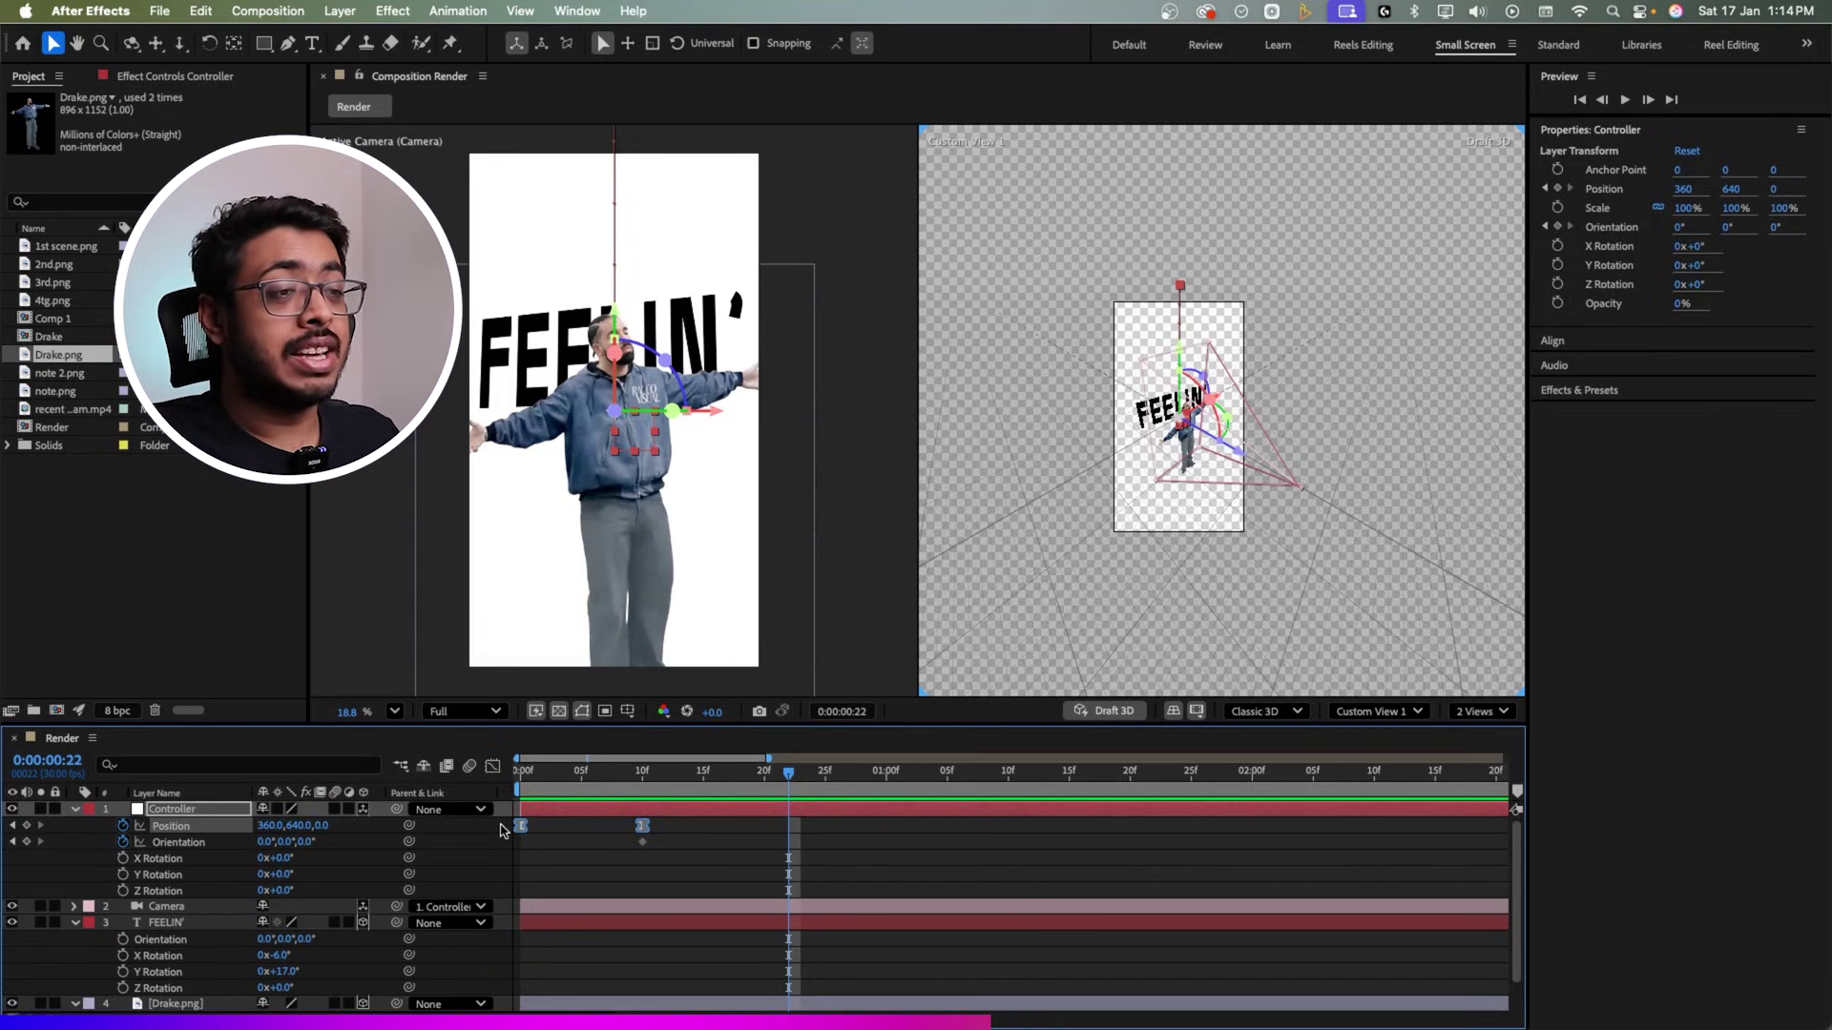
left_click(492, 766)
left_click_drag(665, 961, 516, 825)
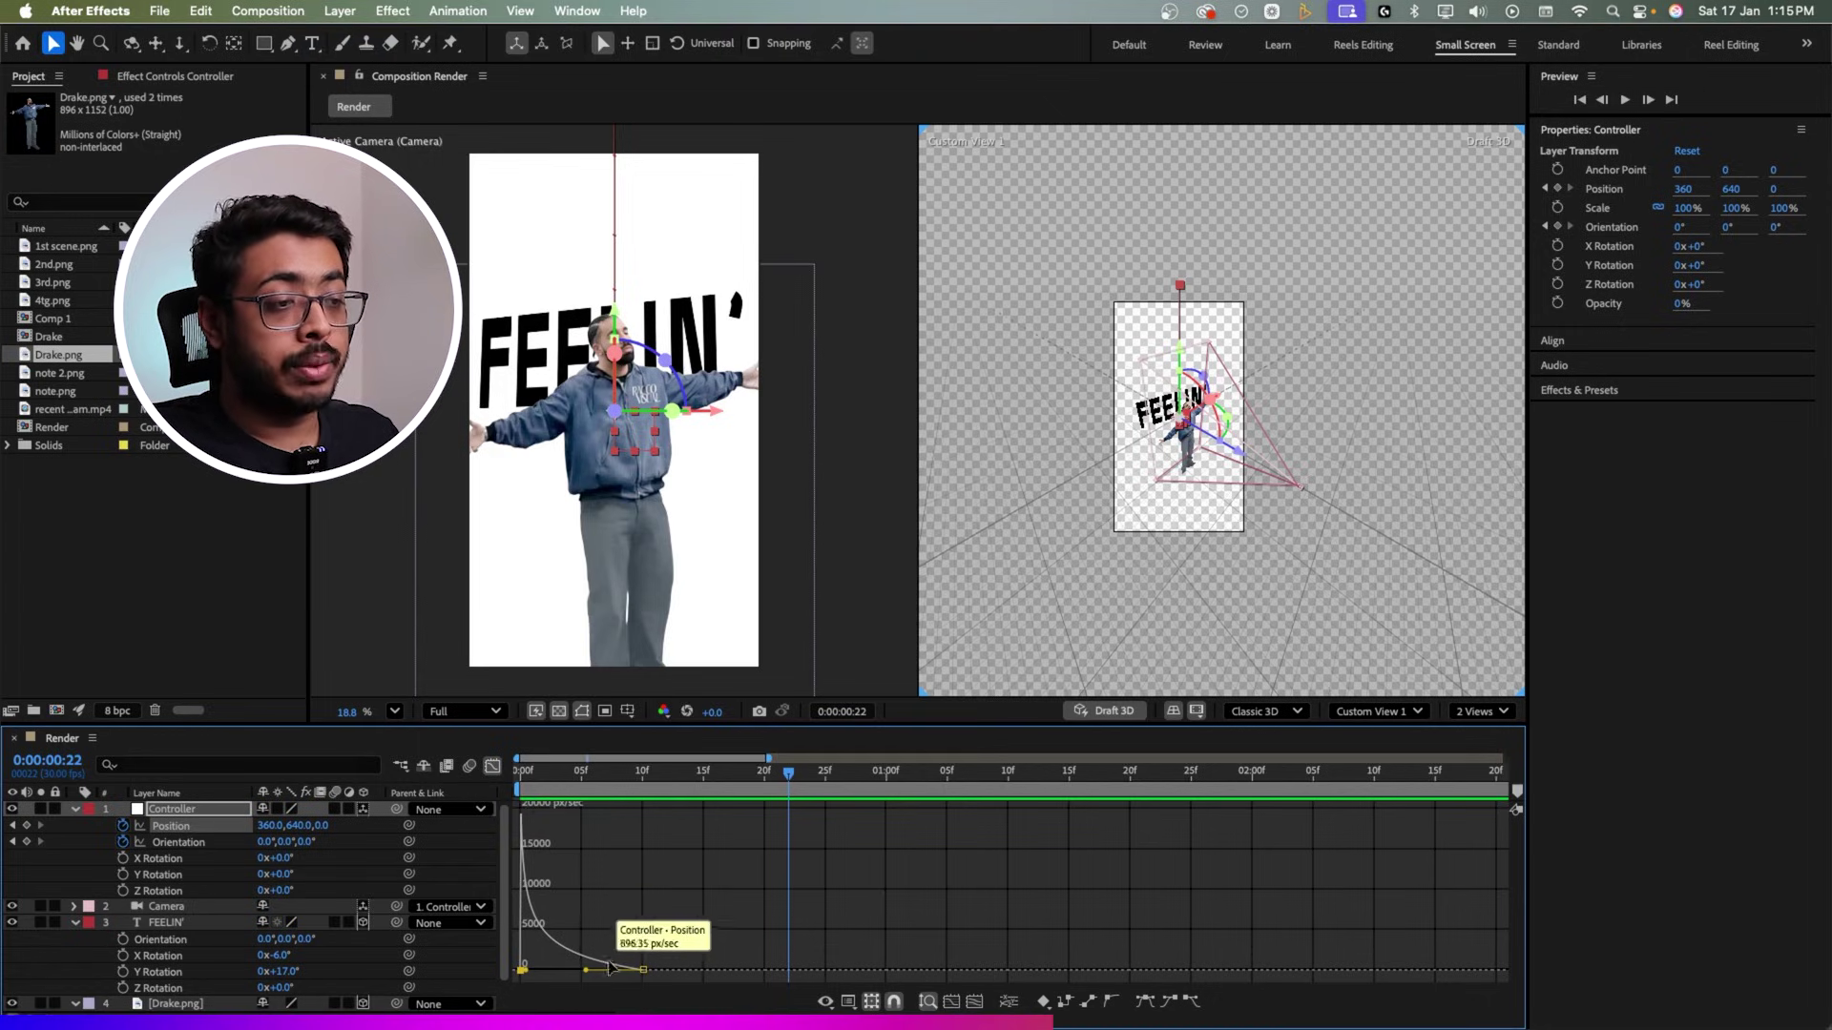
left_click(526, 777)
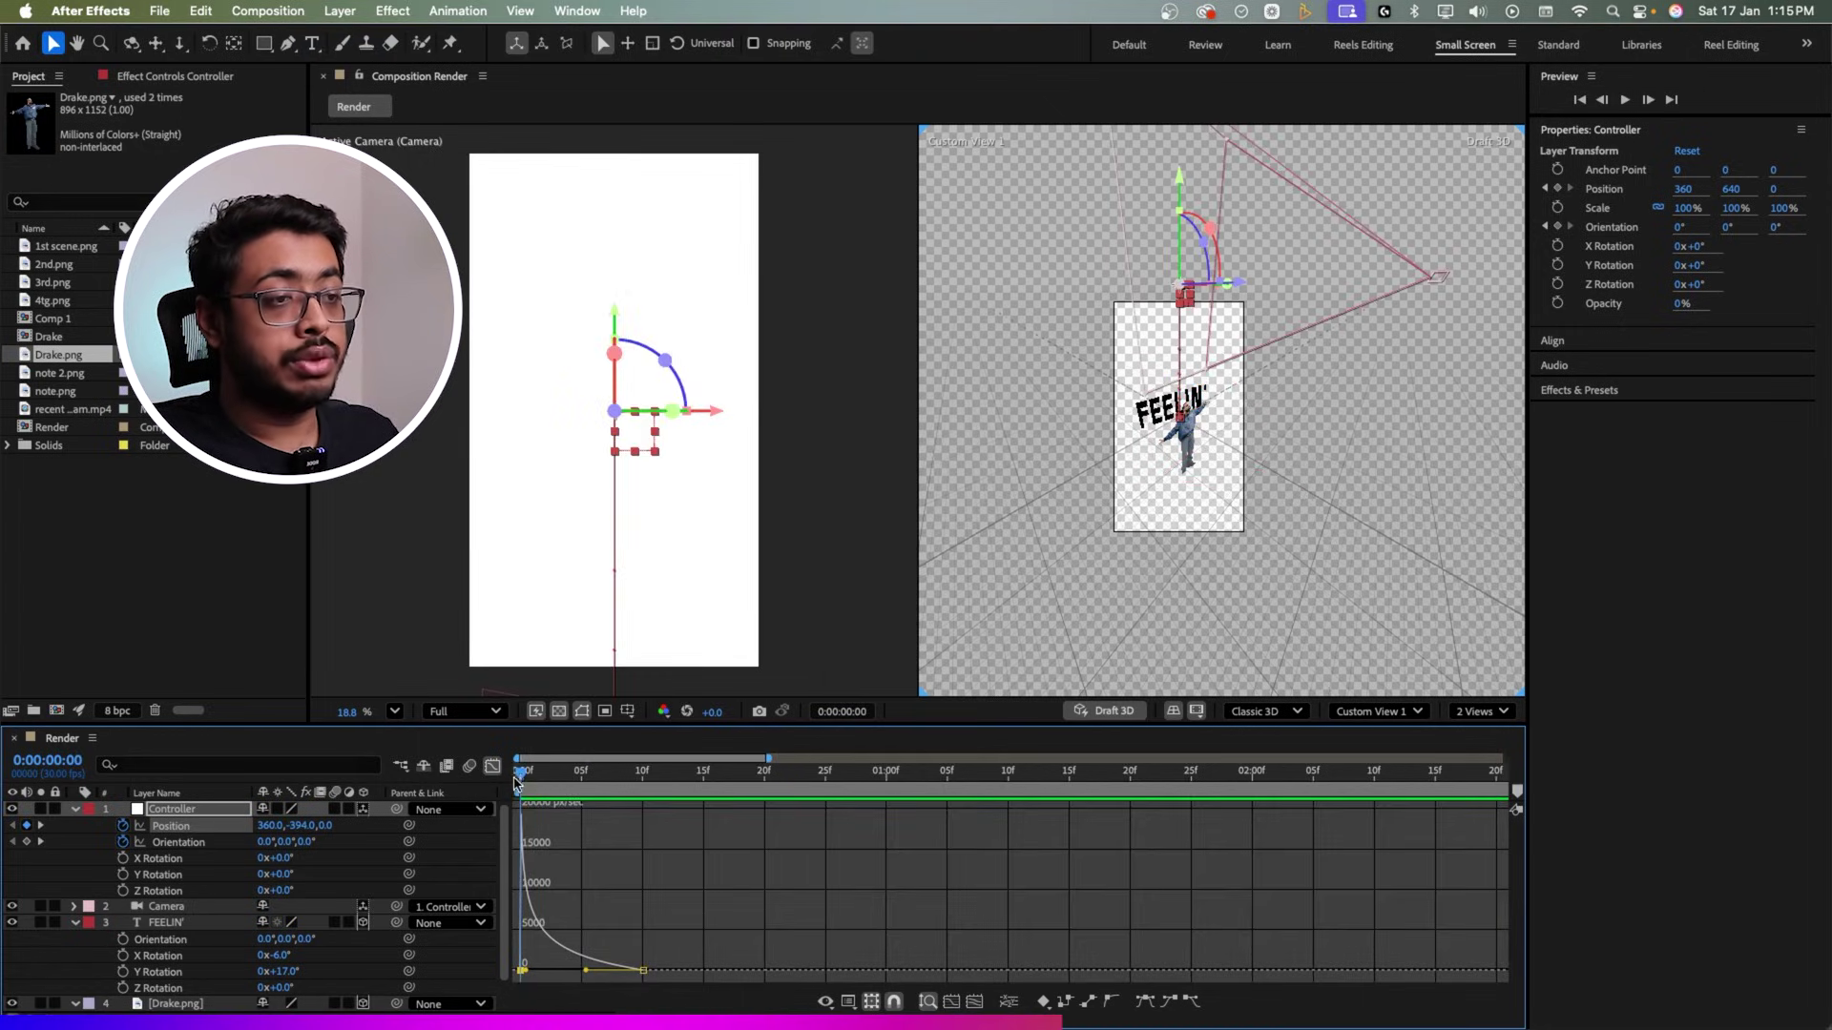
key("space")
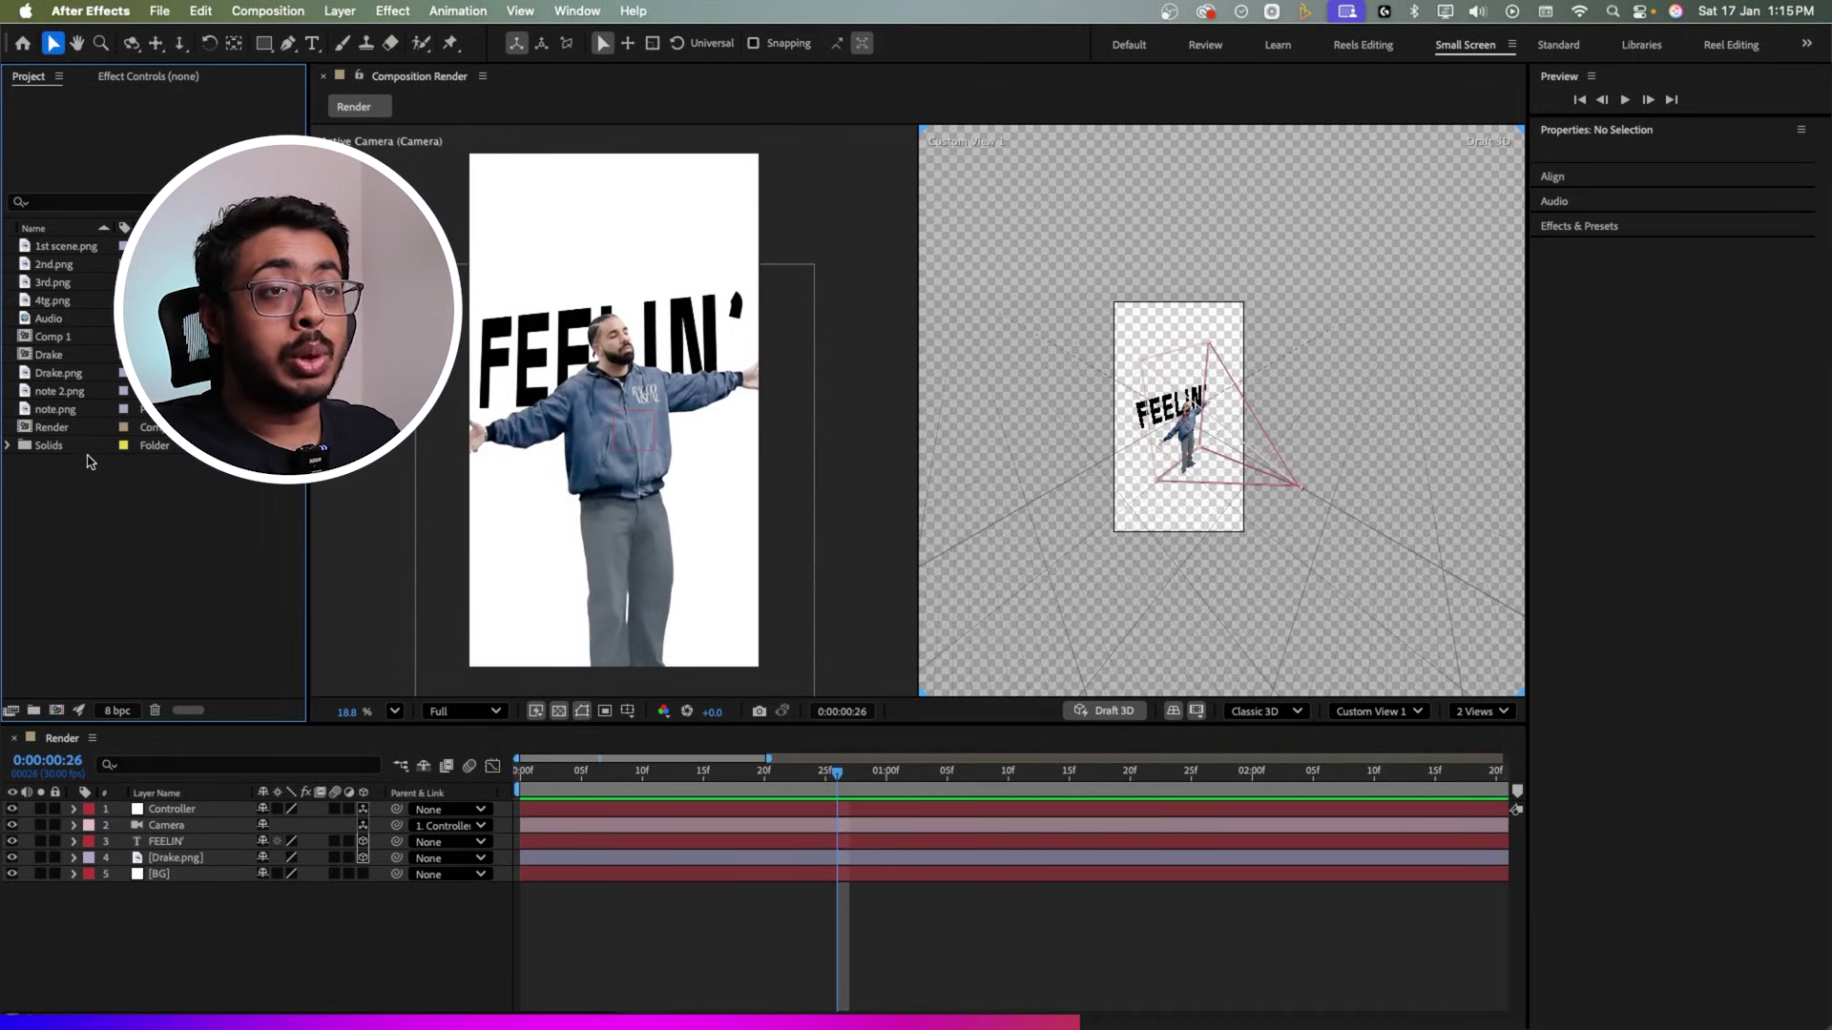
Step: Add the Audio item beneath the BG layer and preview the camera move with sound from the start
left_click_drag(44, 315, 190, 892)
left_click(541, 780)
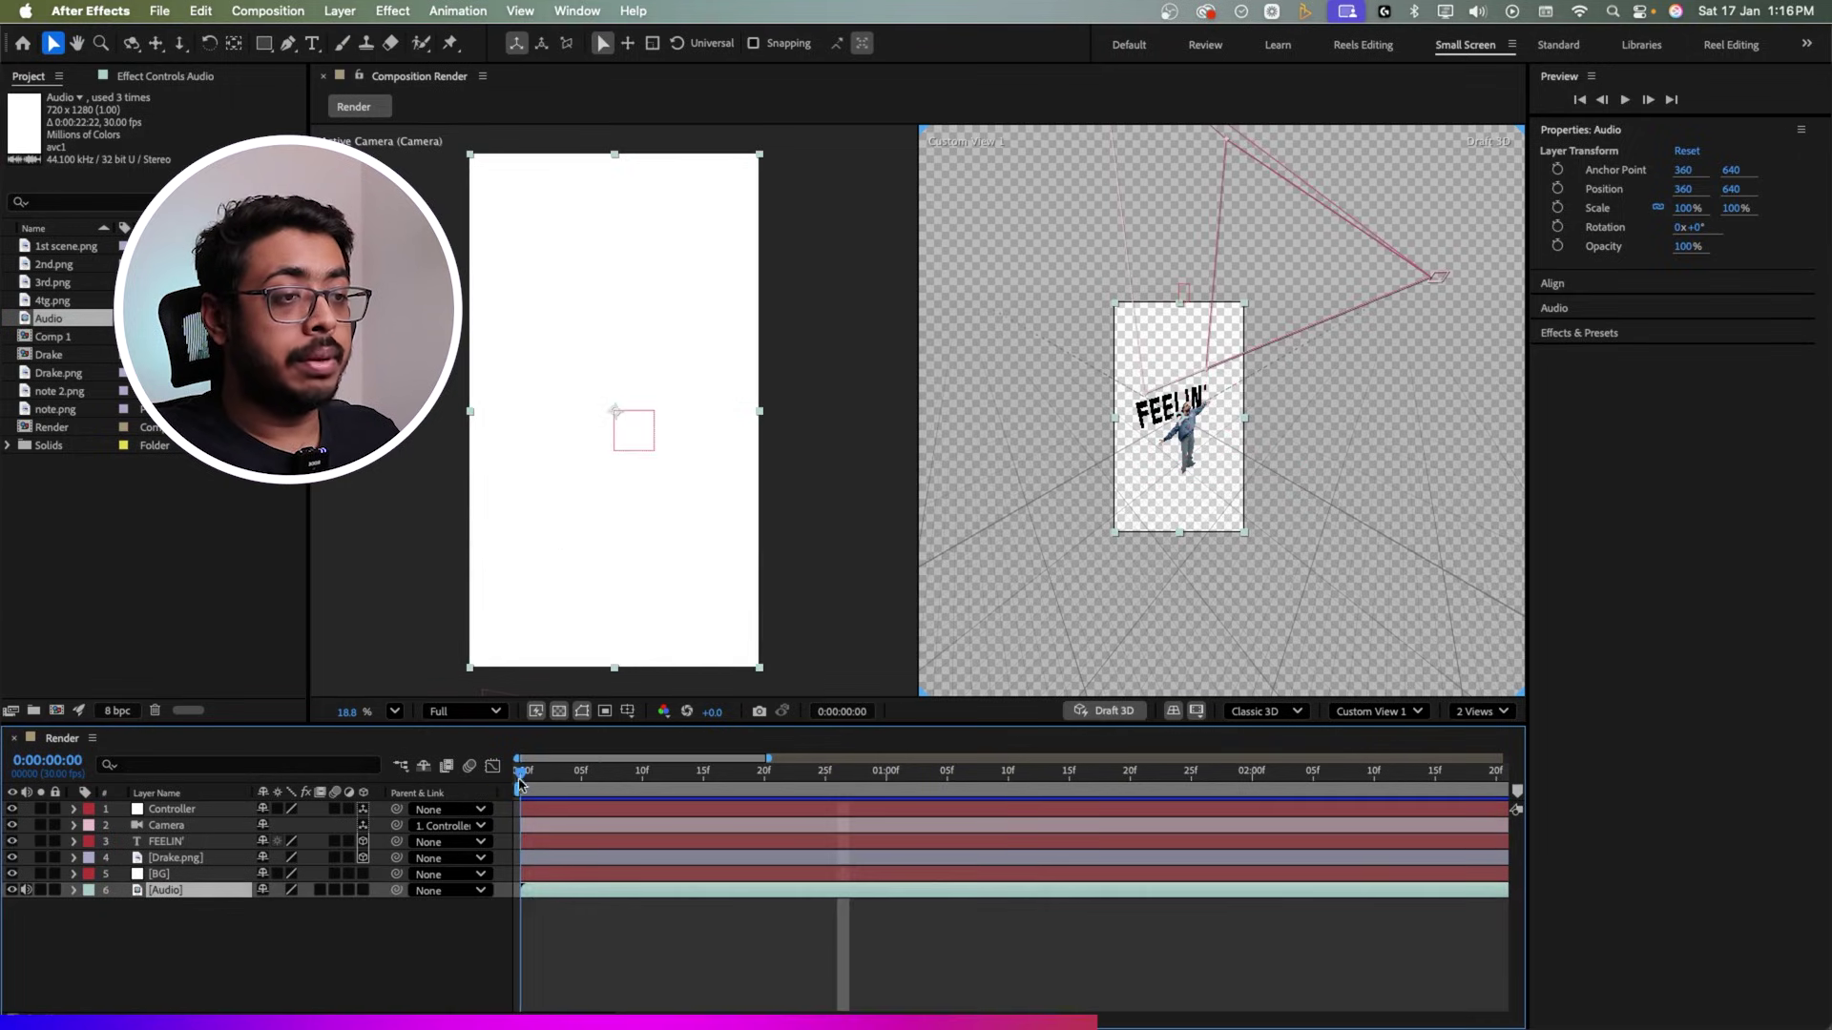
key("space")
key("space")
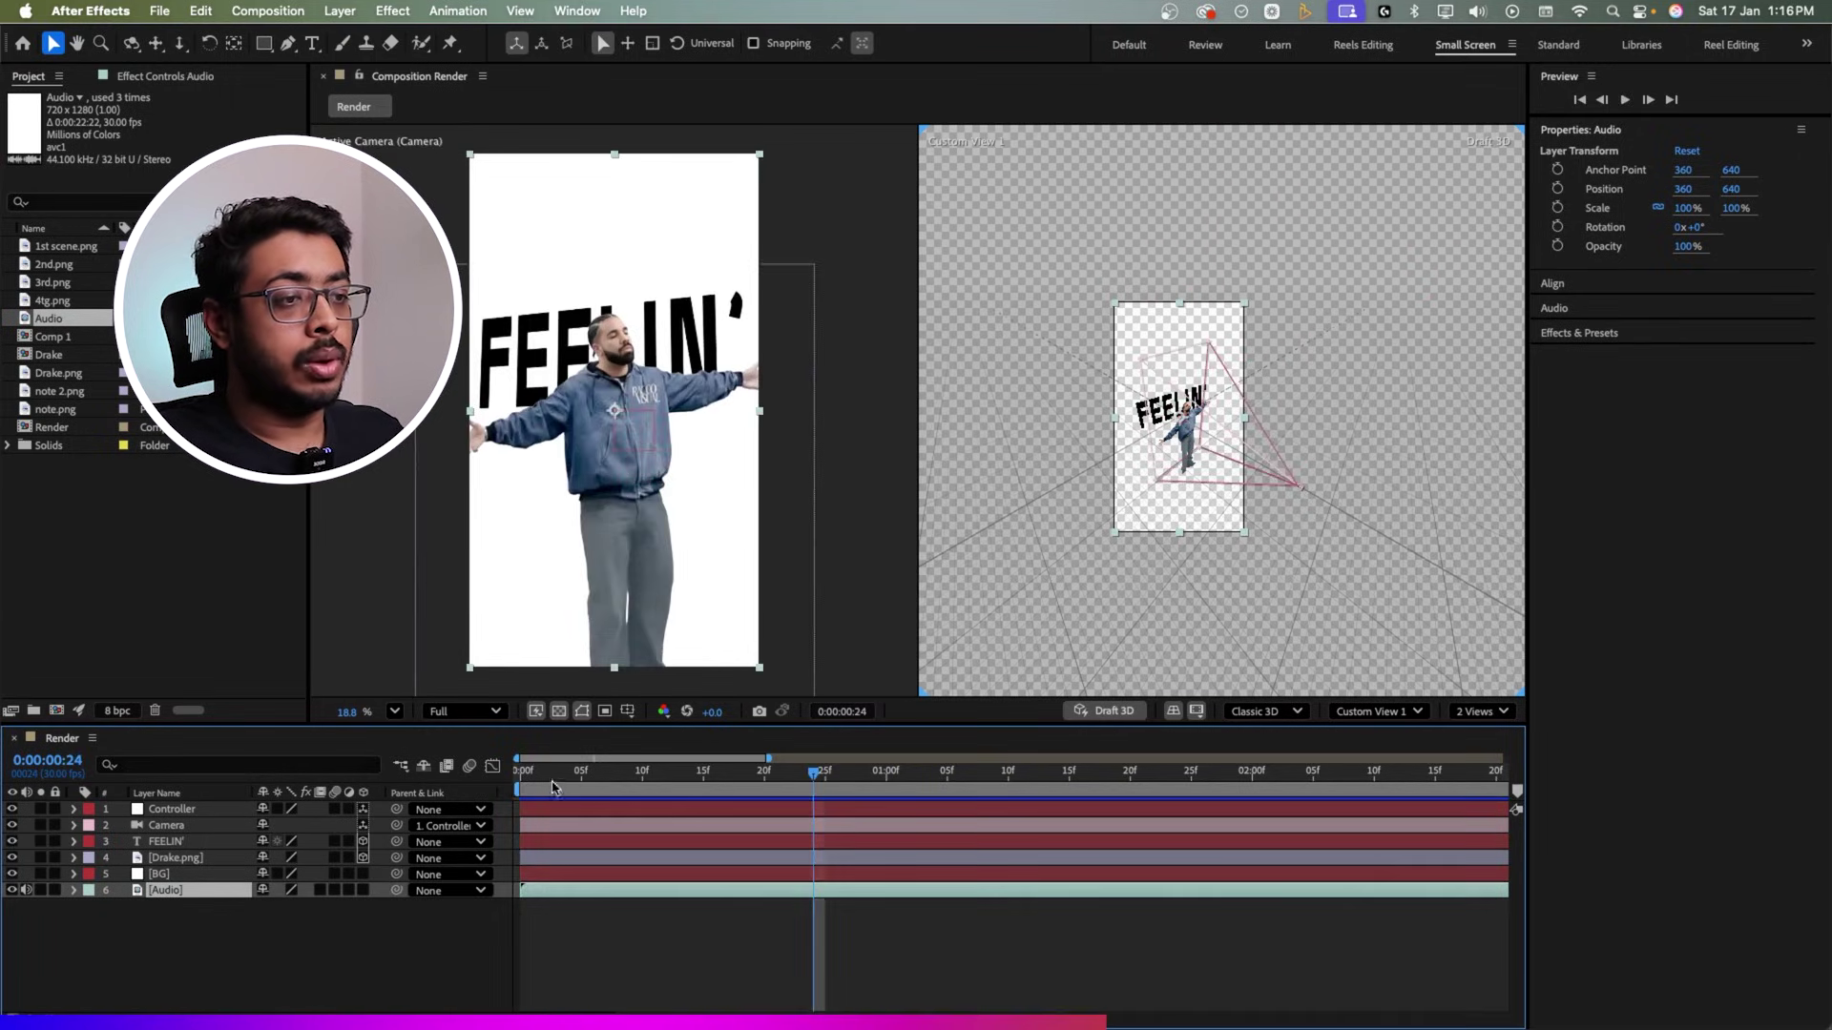
left_click_drag(553, 781, 513, 784)
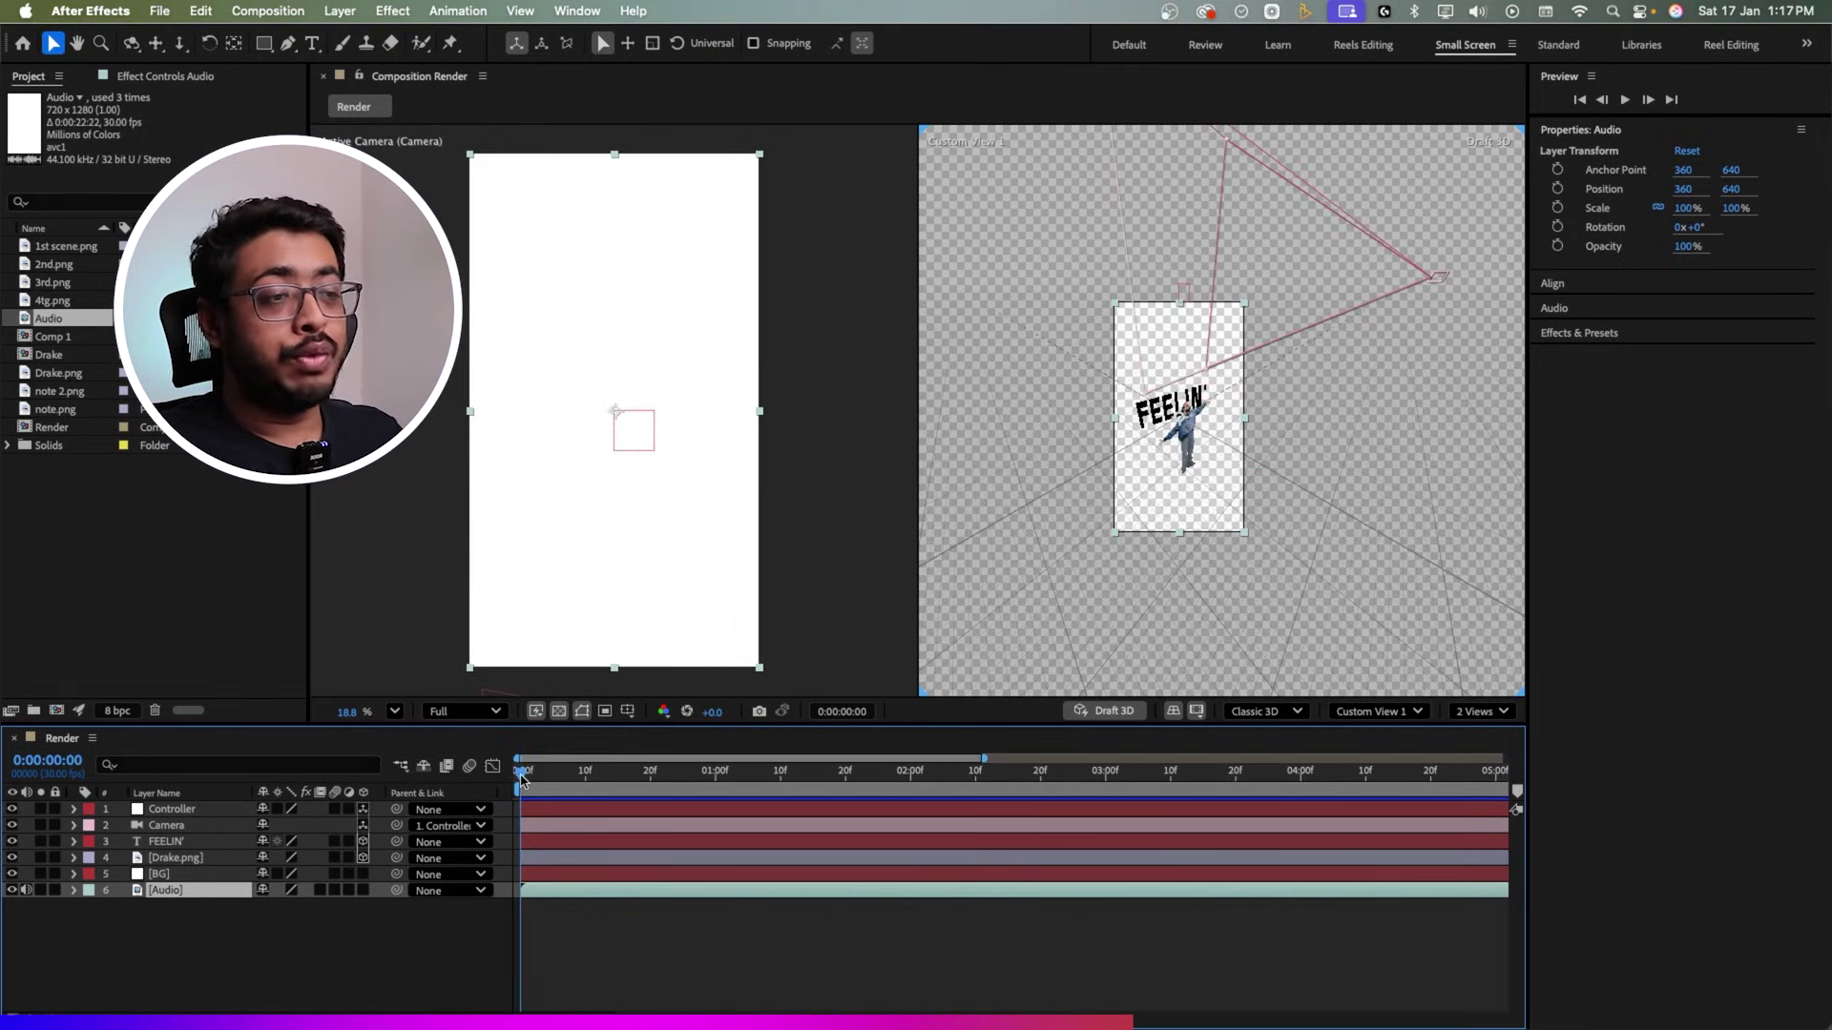
left_click_drag(521, 781, 590, 785)
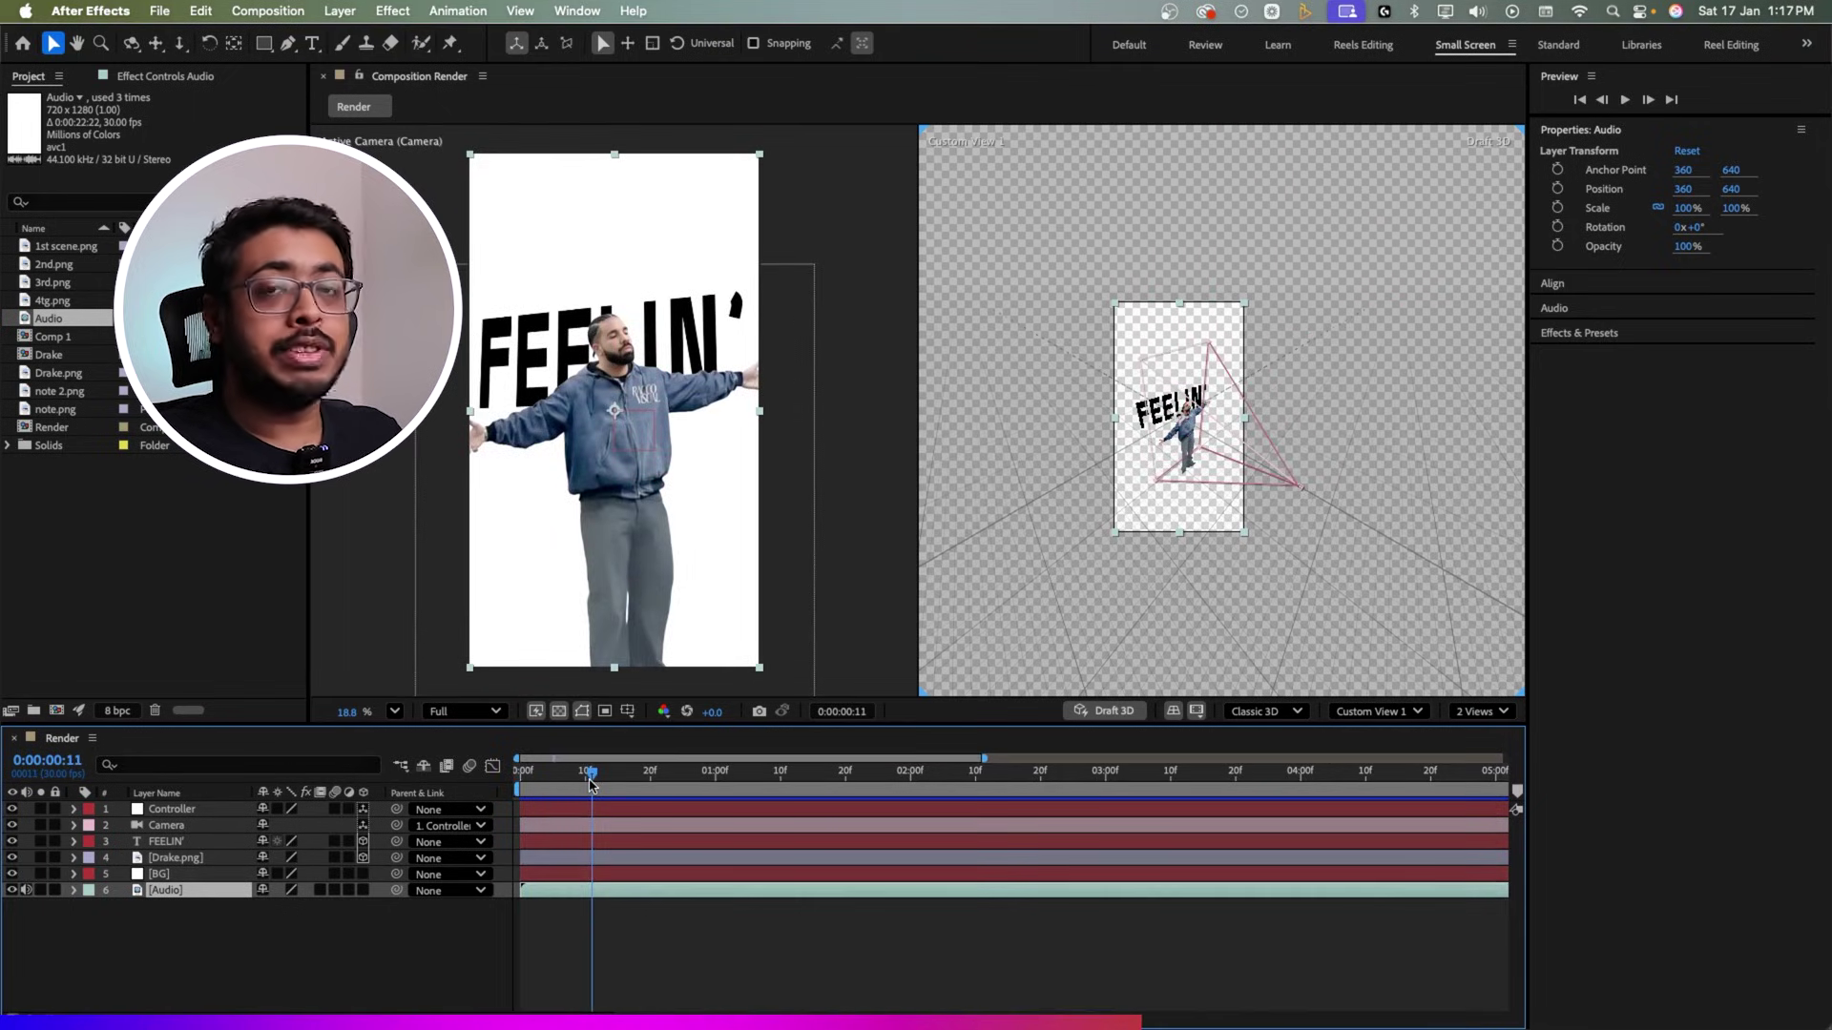
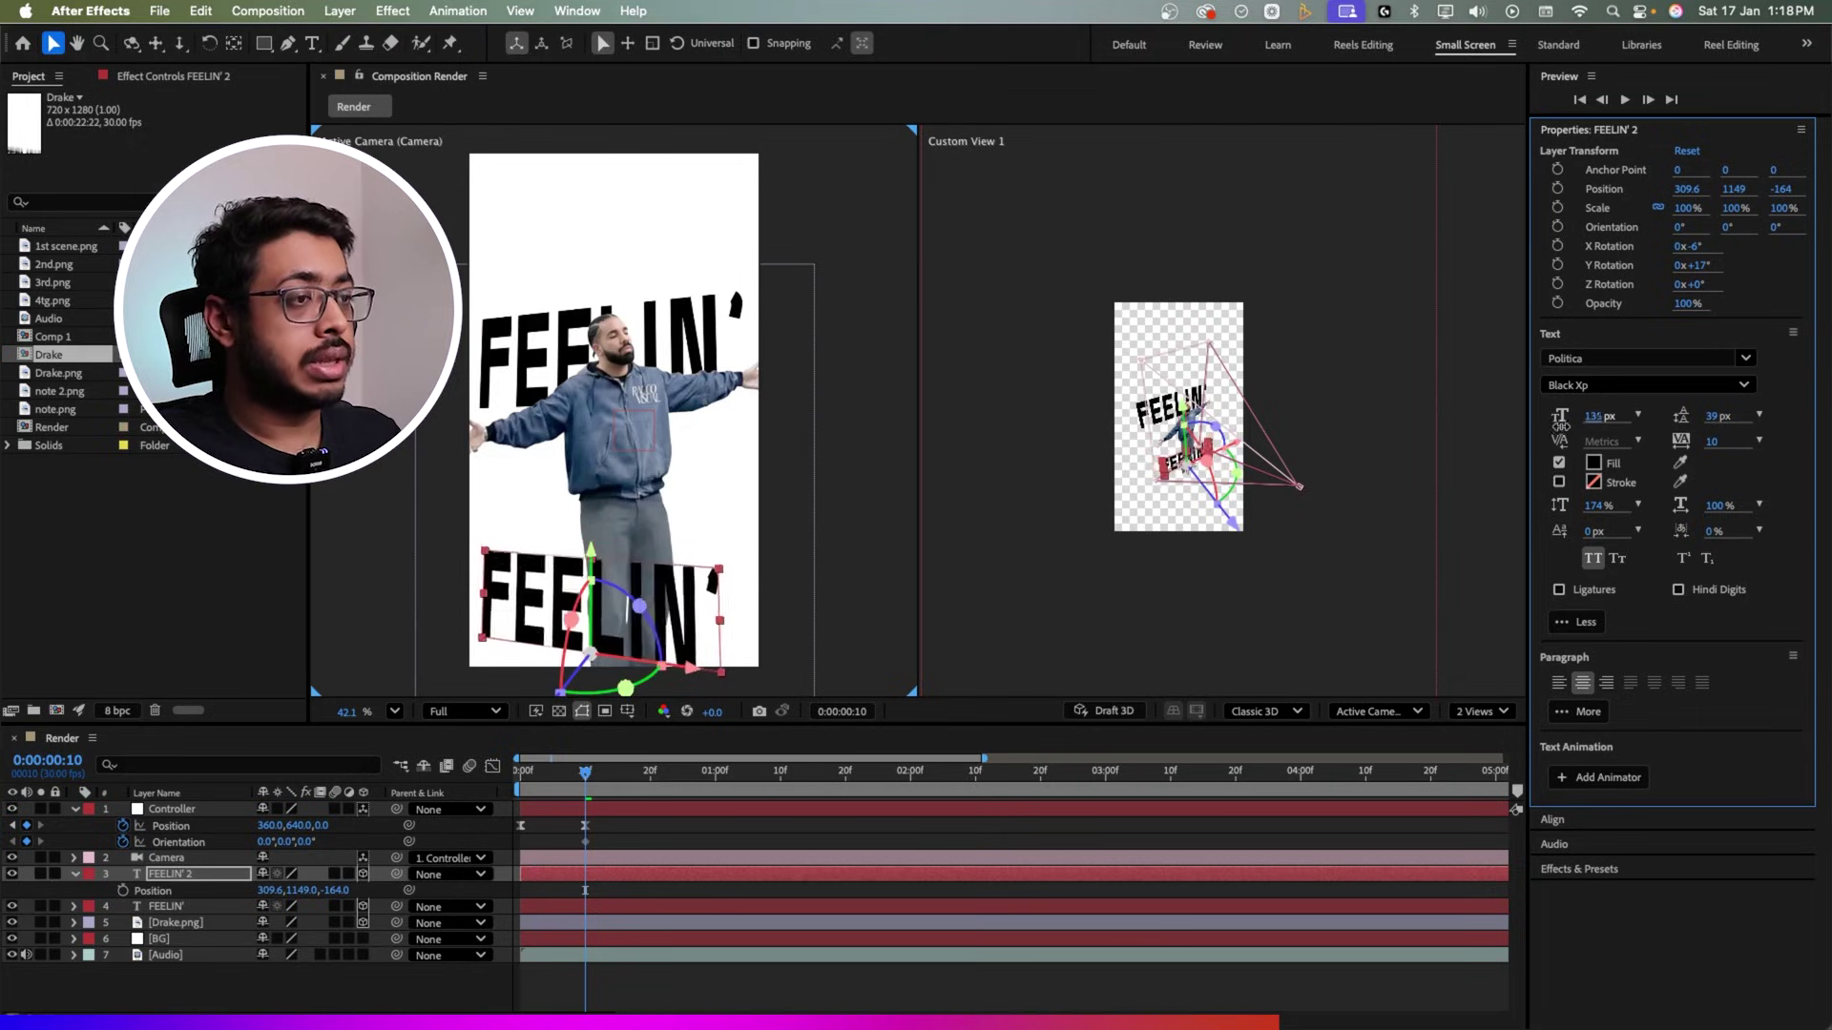
Step: Change the lower duplicate text to YOUNG' and set its X rotation to -20° and Y rotation to 7°
type("YOUNG'")
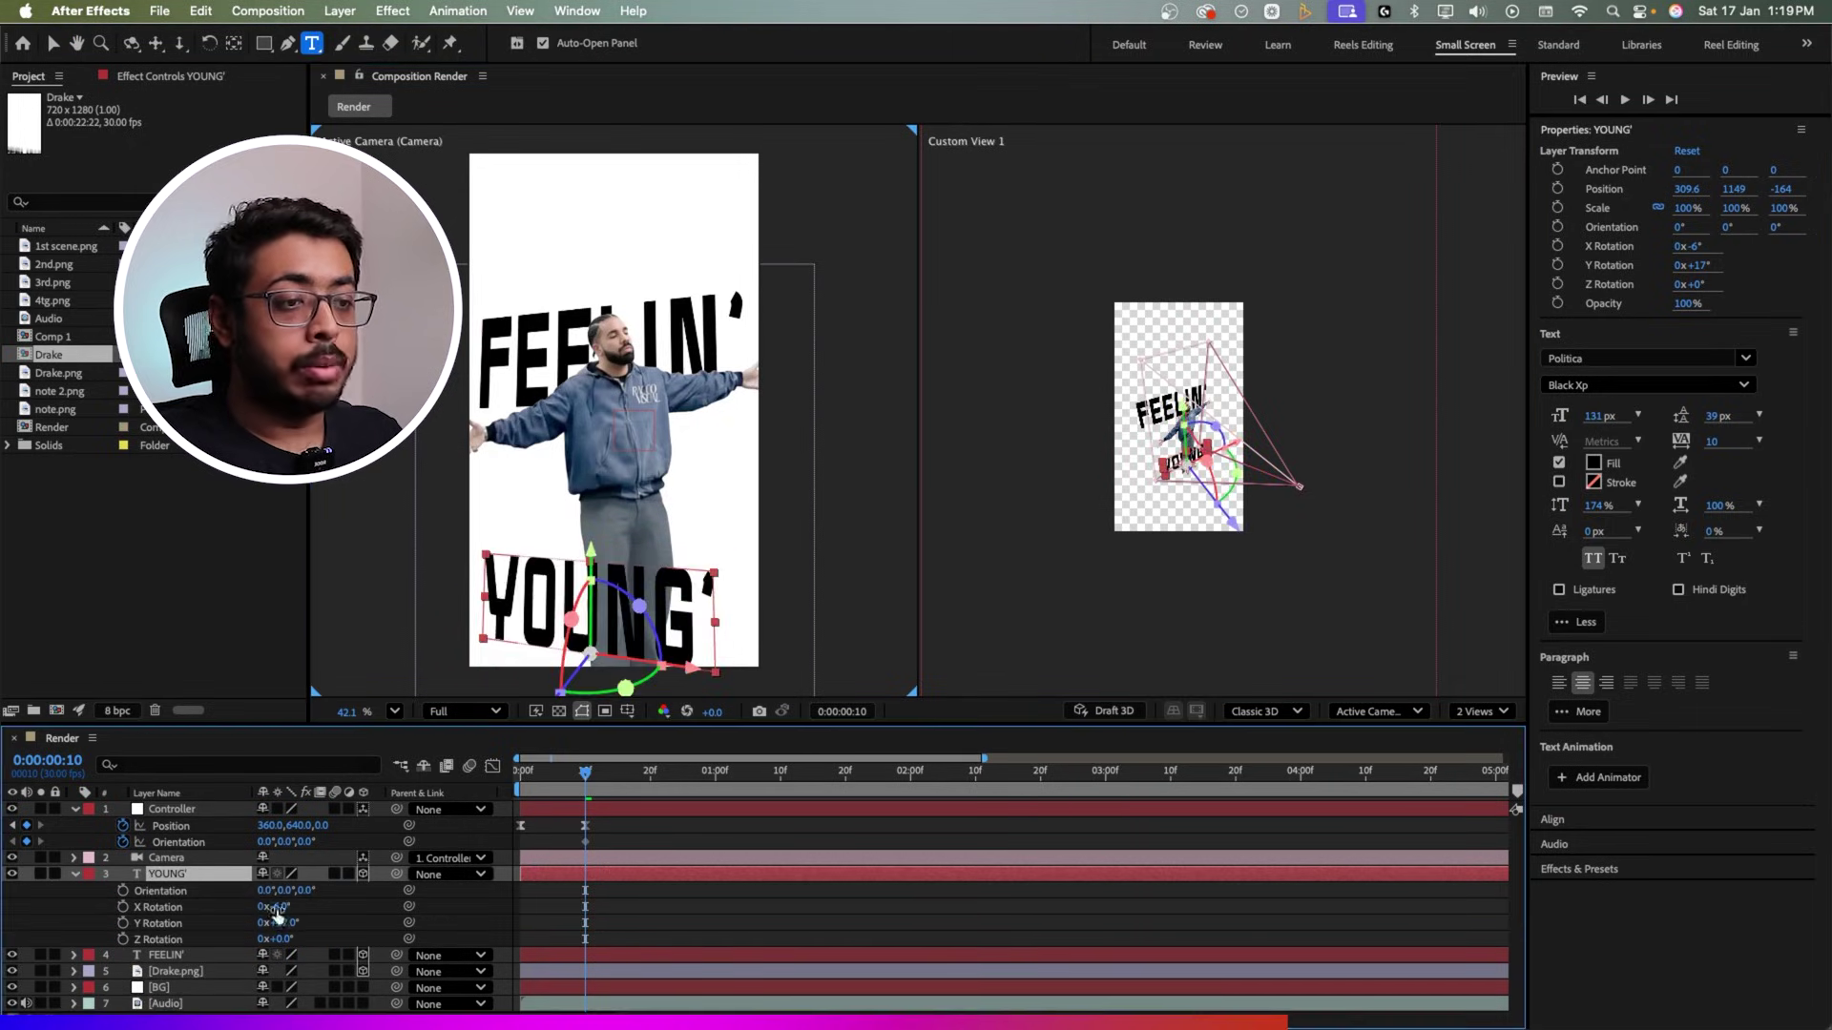
left_click_drag(286, 909, 268, 909)
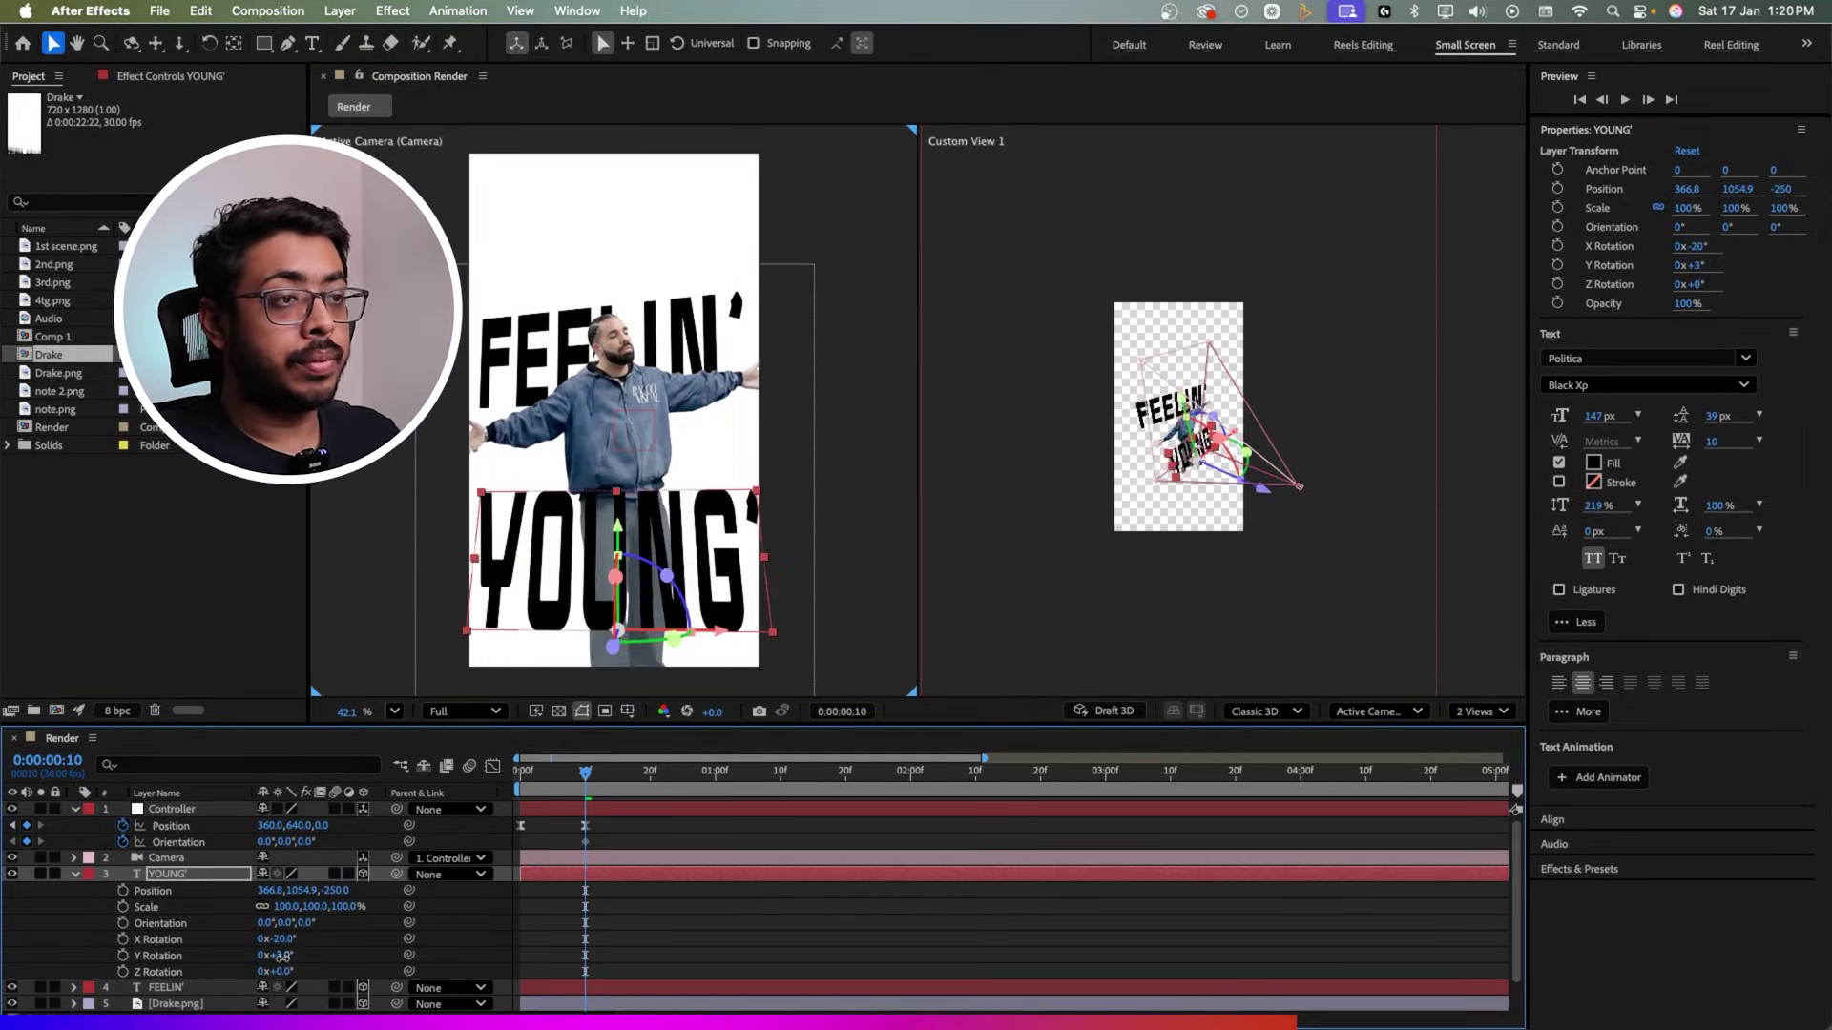
left_click_drag(284, 956, 286, 958)
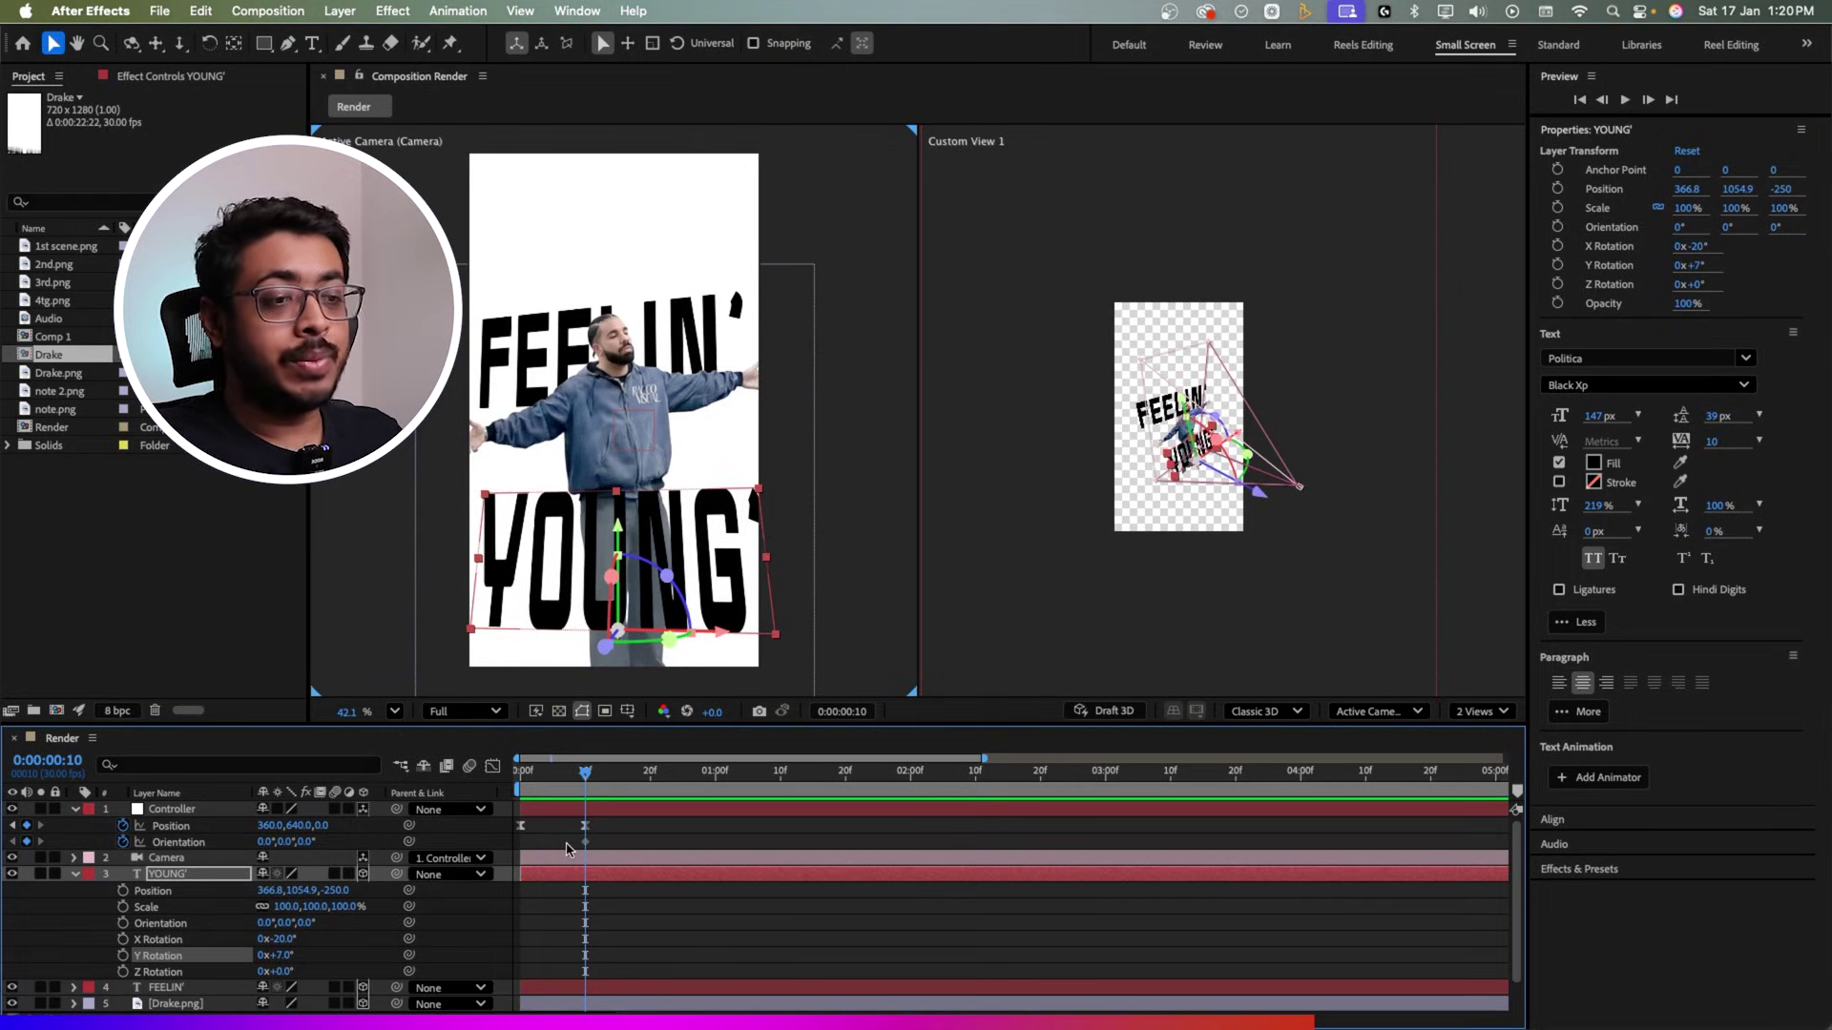
Step: Add a Position keyframe to the YOUNG' layer and move it to about frame 24
left_click(586, 879)
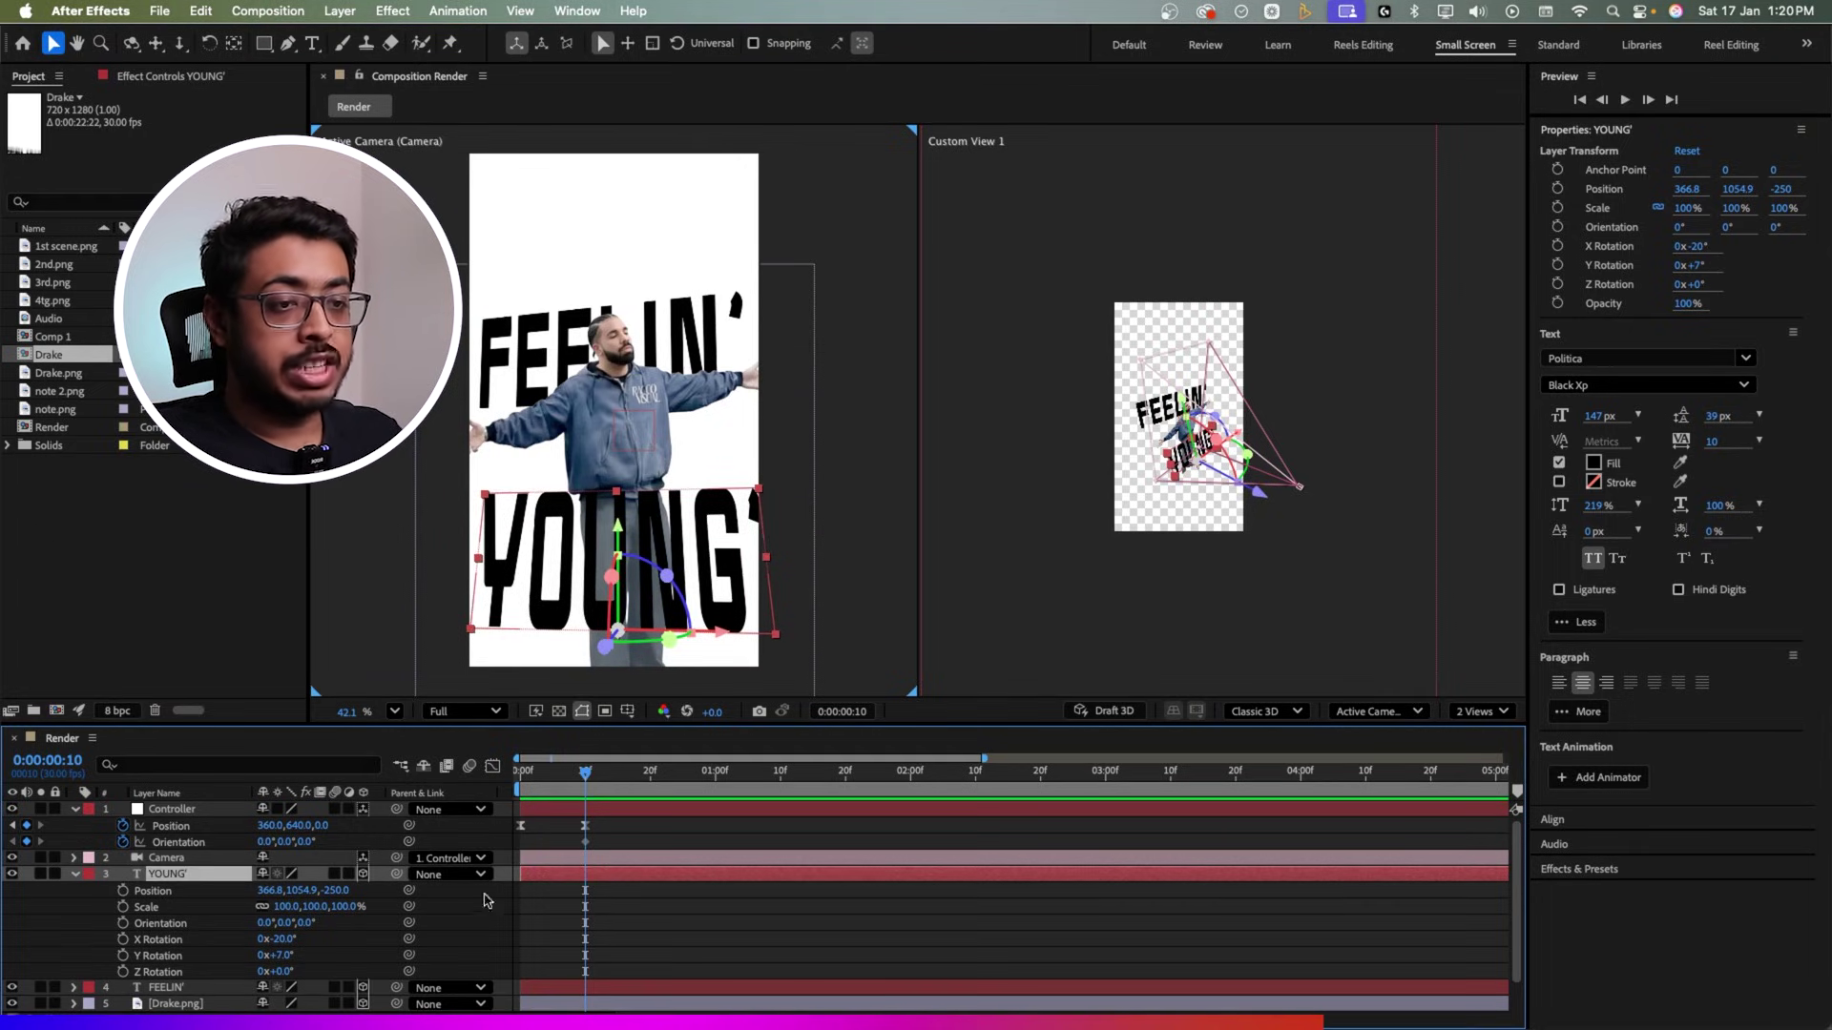
left_click(122, 891)
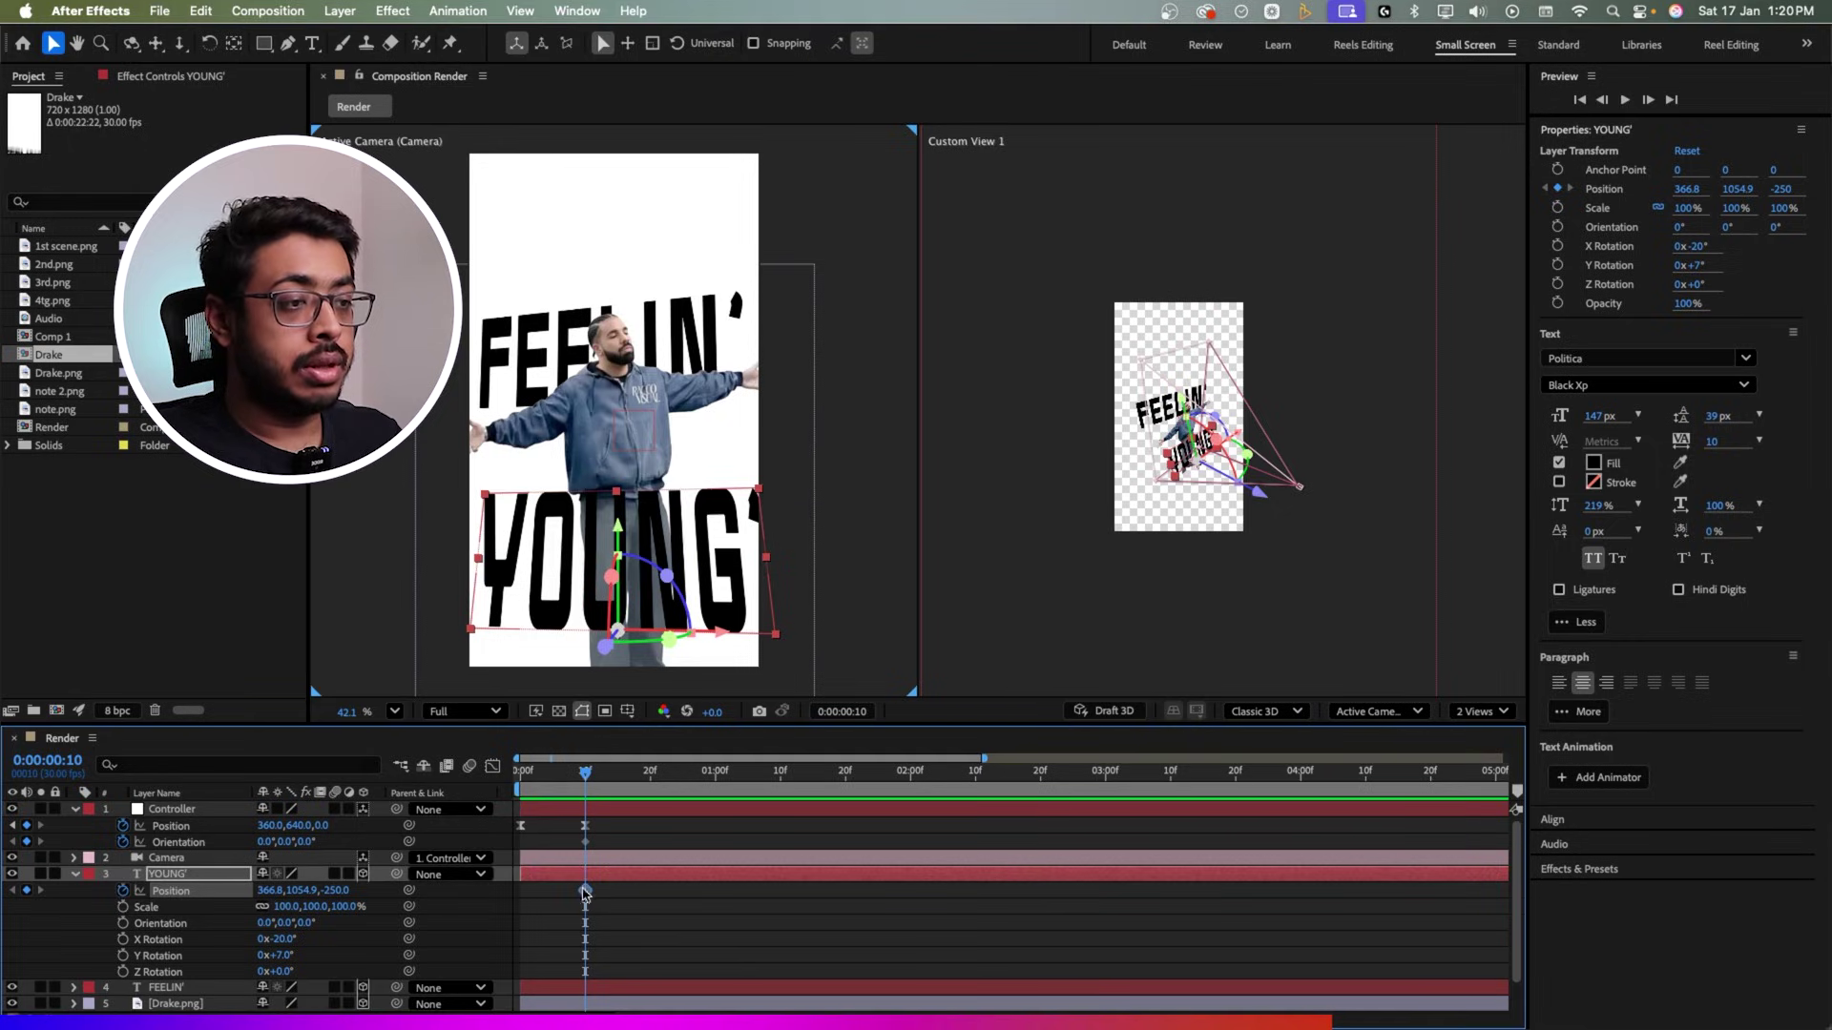
left_click_drag(586, 891, 676, 891)
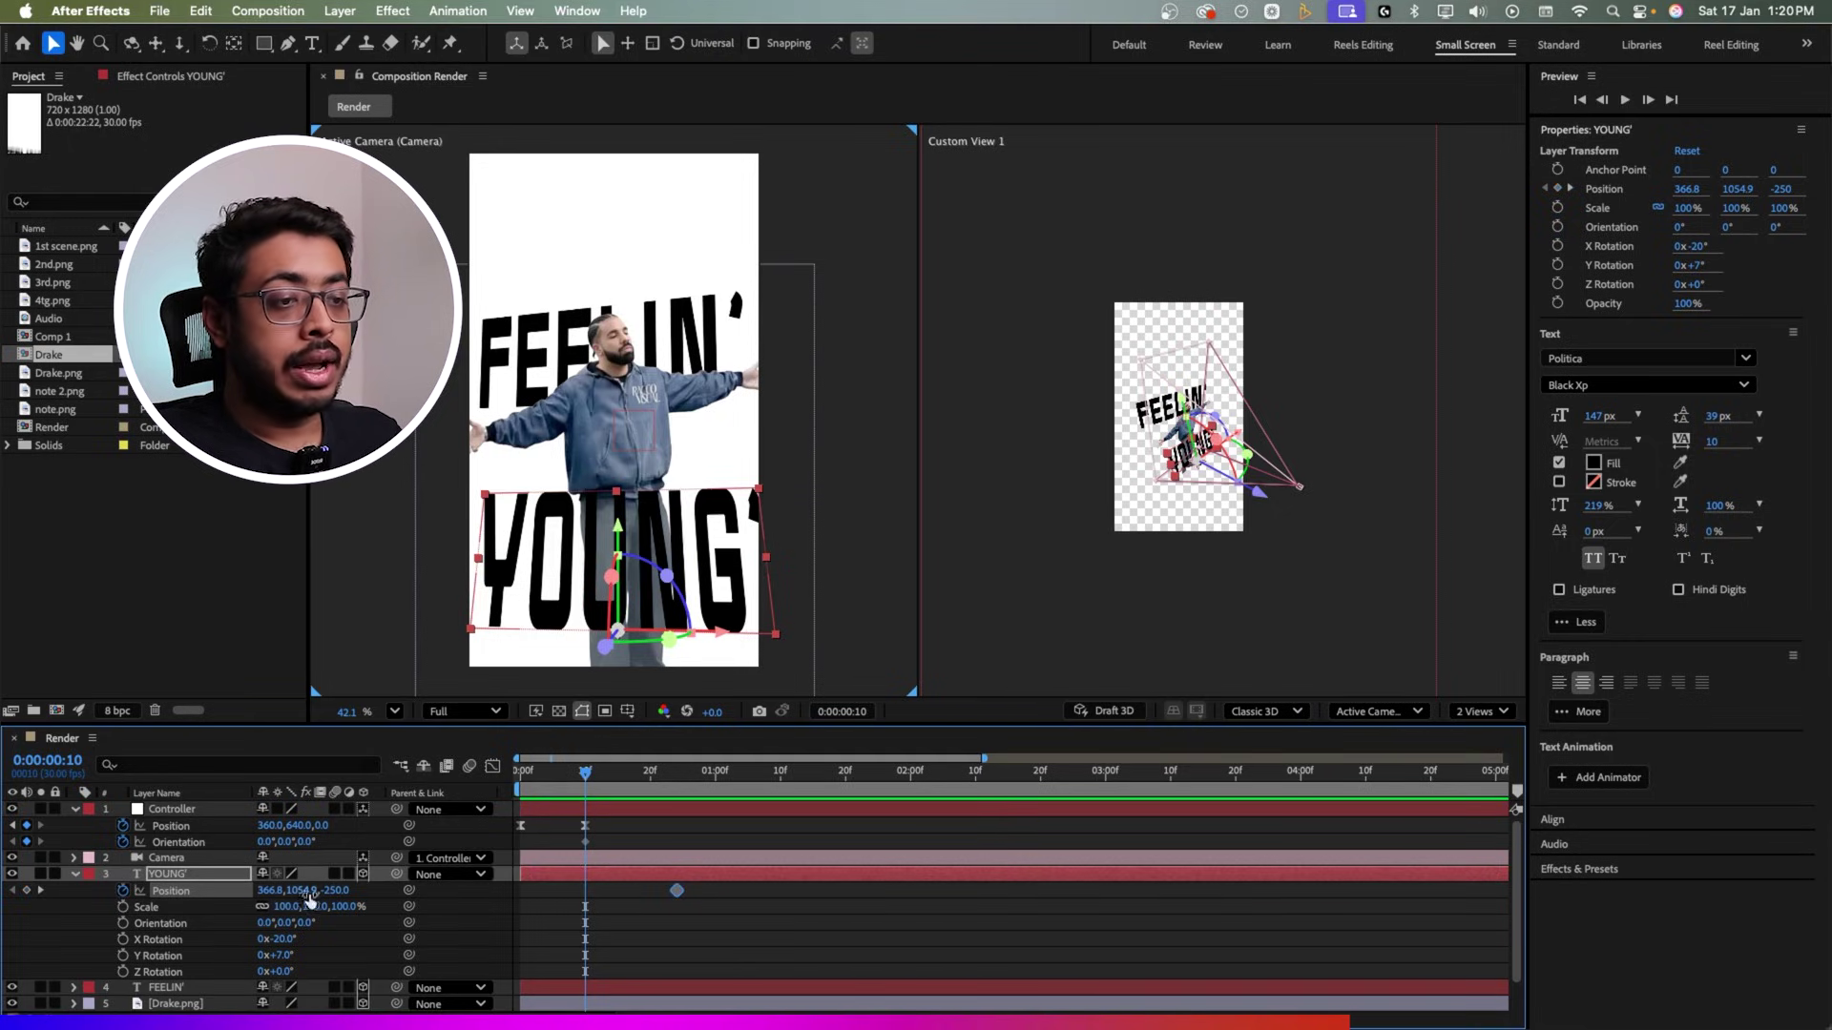
Step: Keyframe the YOUNG' layer's Y position at 1518.9 on frame 10 and apply Easy Ease to both its Position keyframes
left_click_drag(295, 895, 764, 833)
scroll(1253, 399, "up", 5)
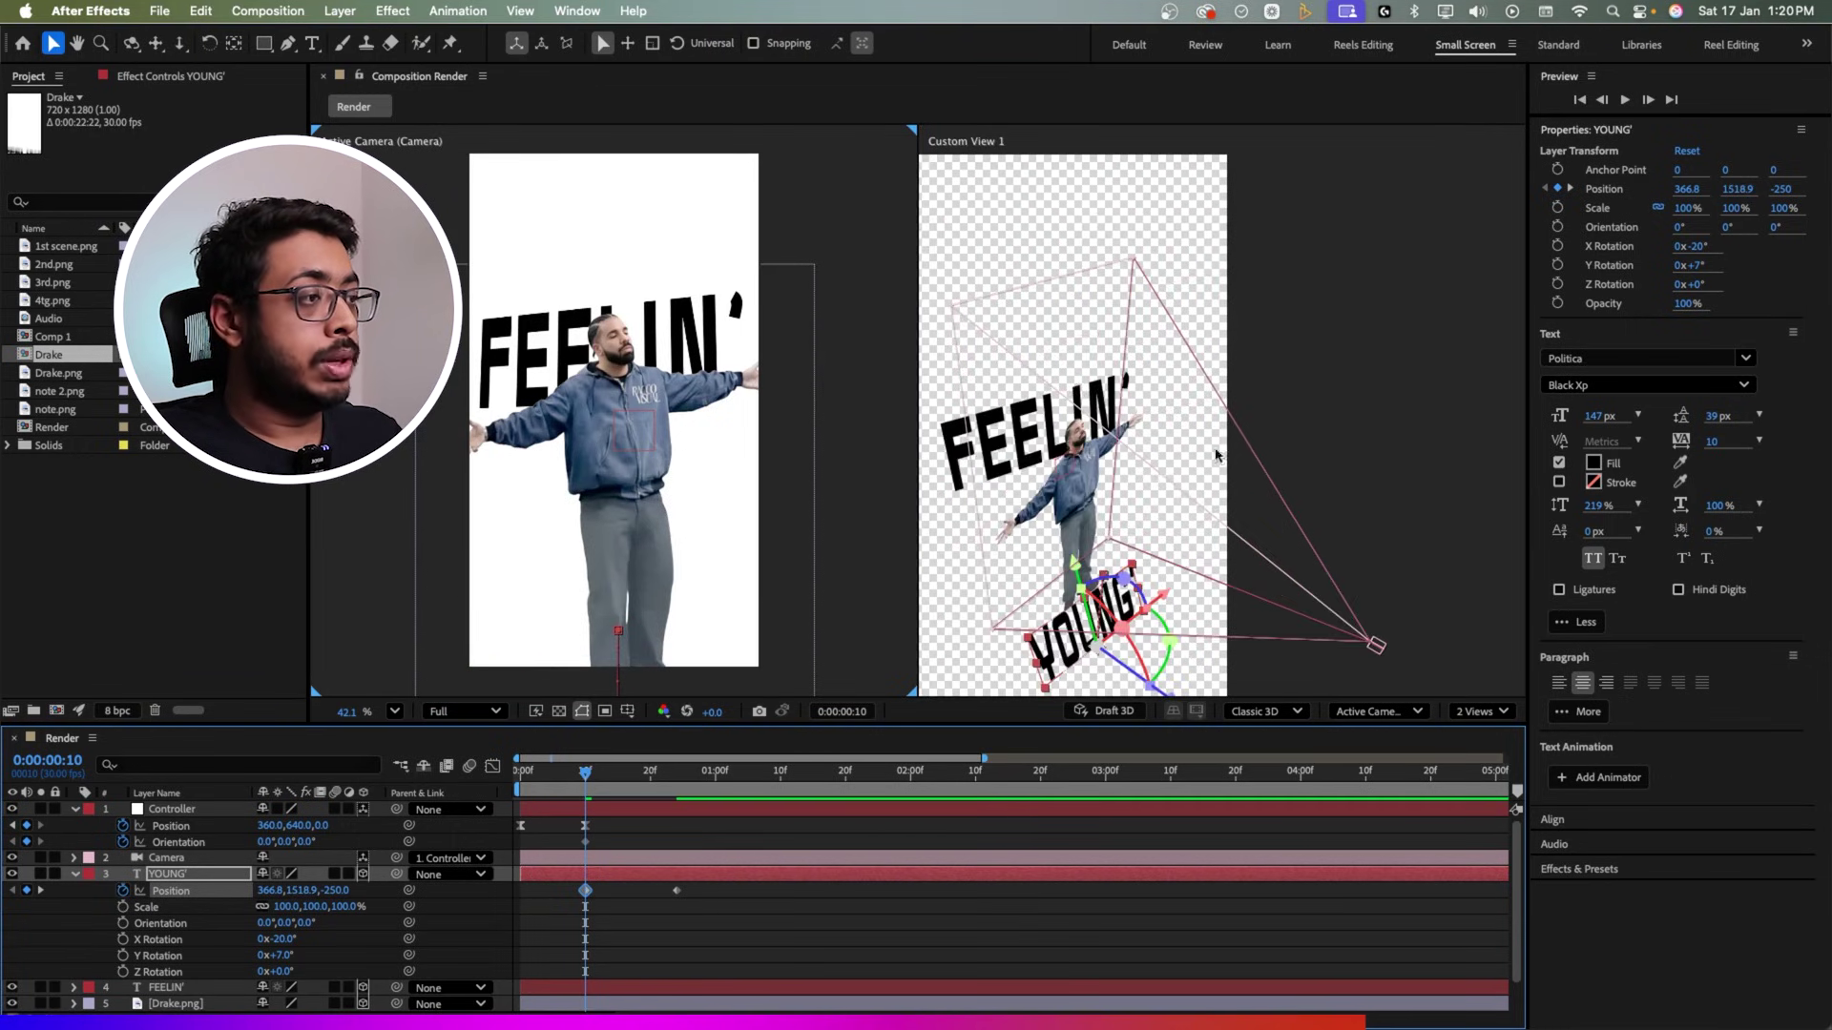
left_click(1099, 496)
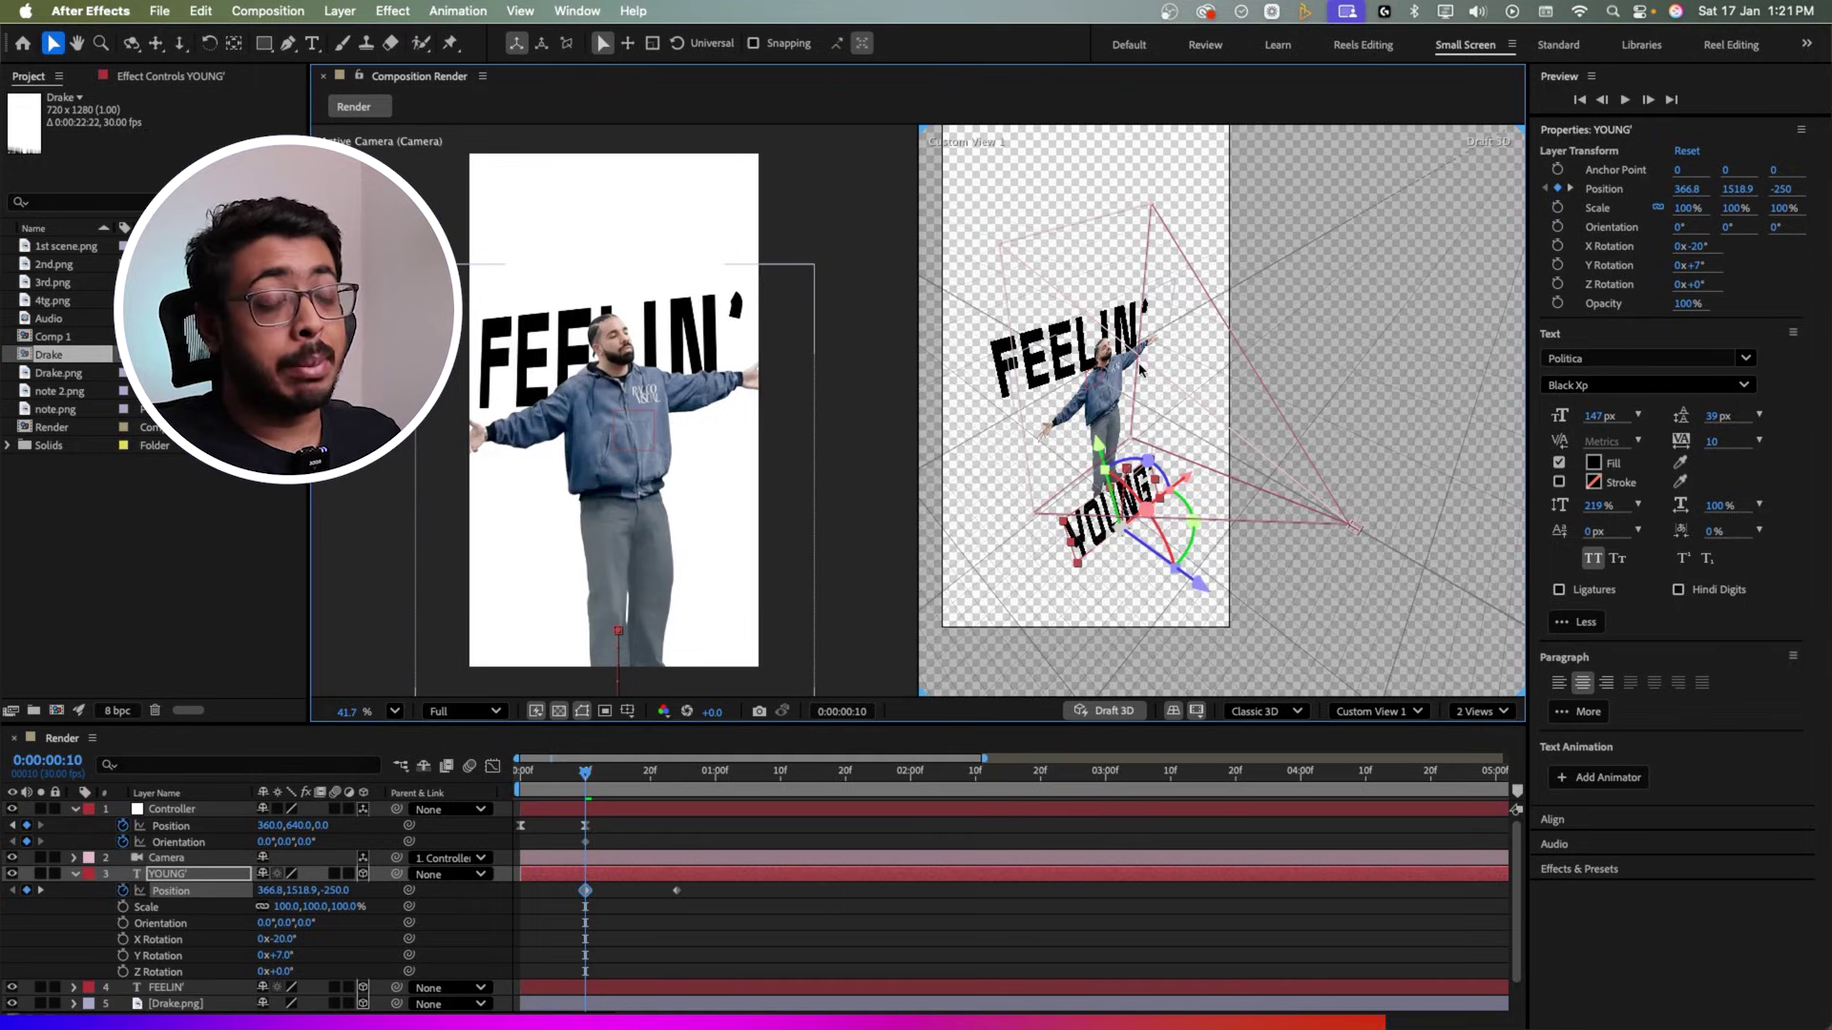
left_click_drag(703, 902, 541, 890)
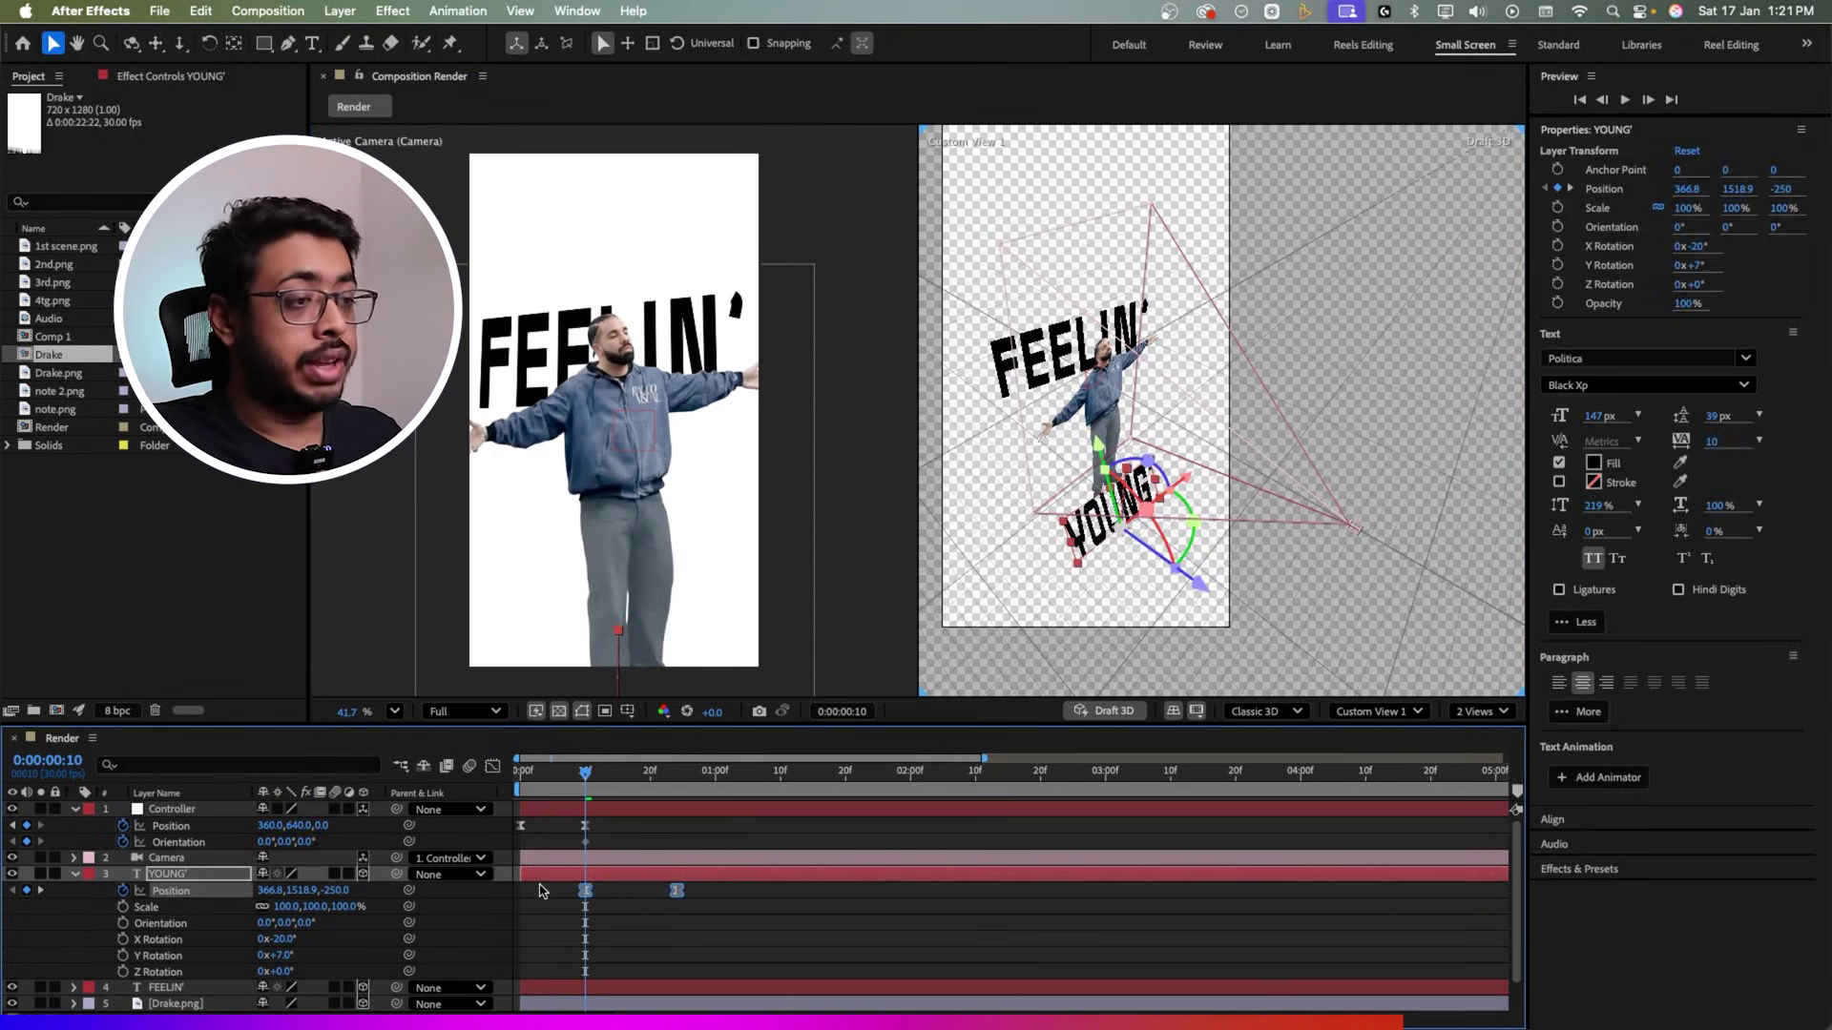
Step: Reshape the YOUNG' Position speed curve so the move starts fast and settles slowly into its end keyframe
left_click(492, 766)
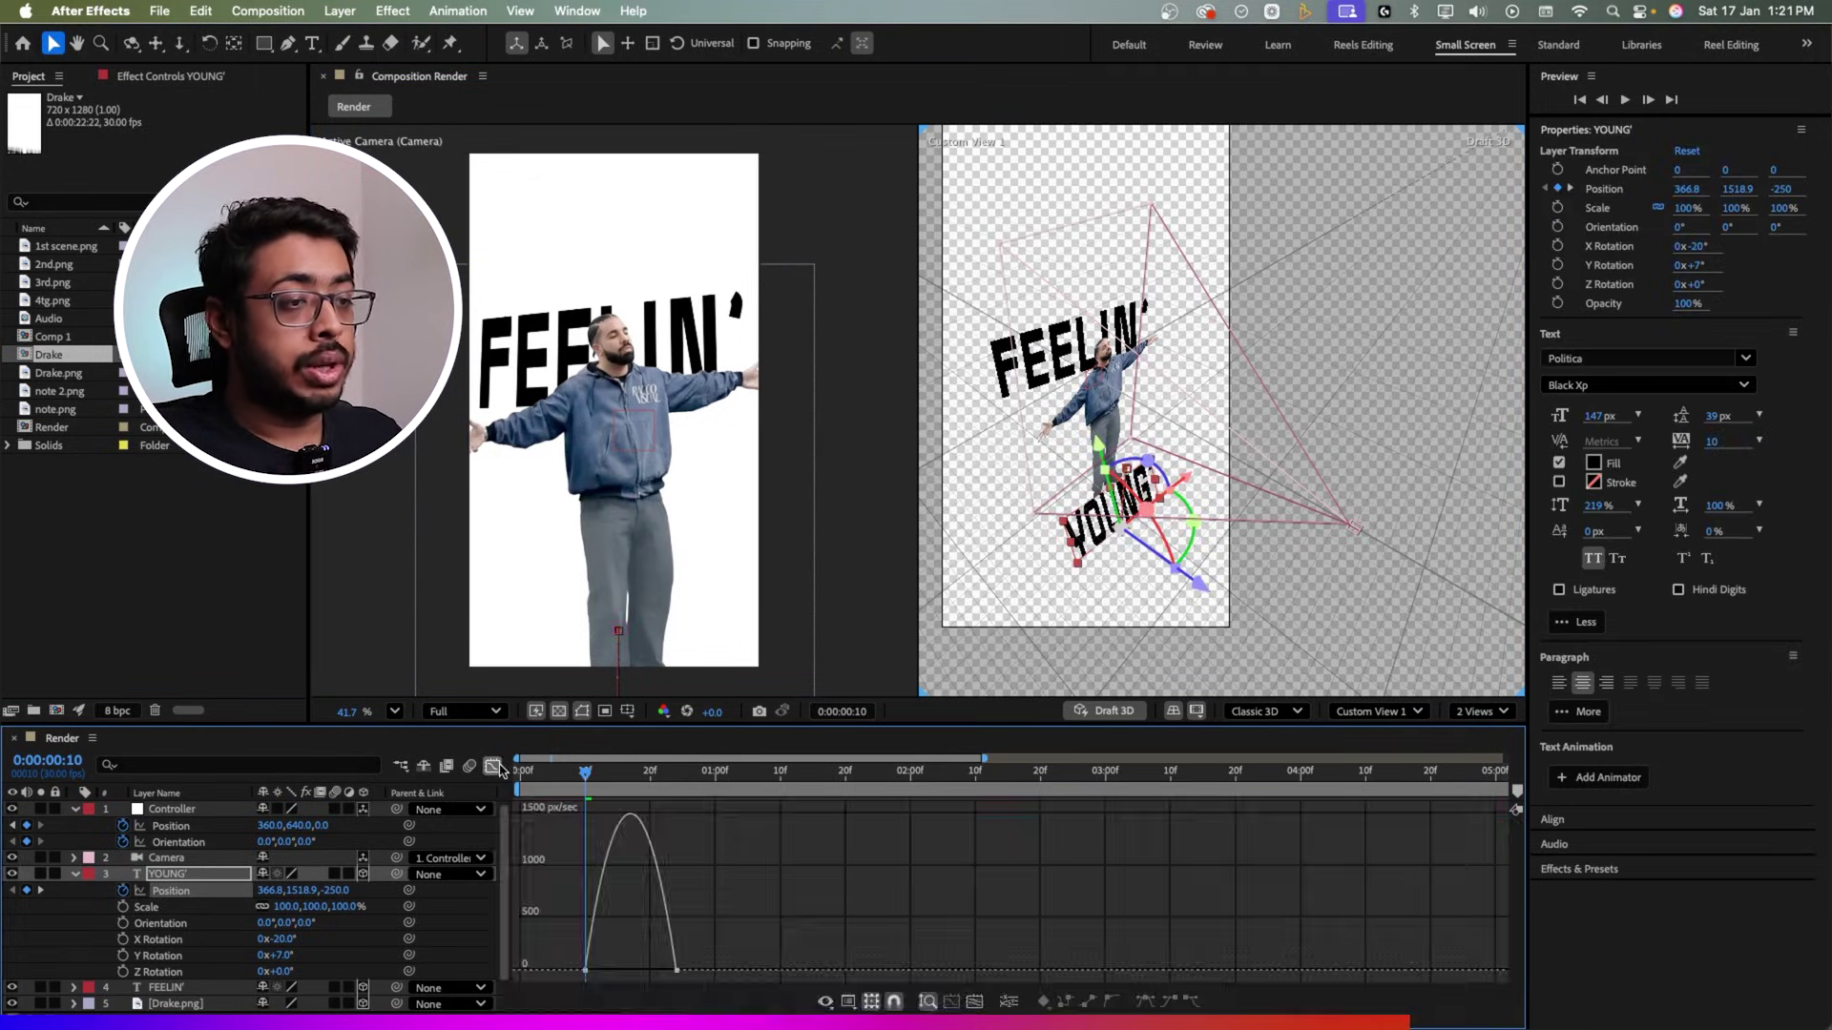
left_click(678, 971)
left_click(658, 971)
left_click(677, 971)
left_click_drag(647, 971, 585, 971)
left_click(492, 766)
Step: At frame 24, keyframe the Controller's Position to 360, 837, -123 and its Z orientation to 352°
left_click(585, 827)
left_click(675, 781)
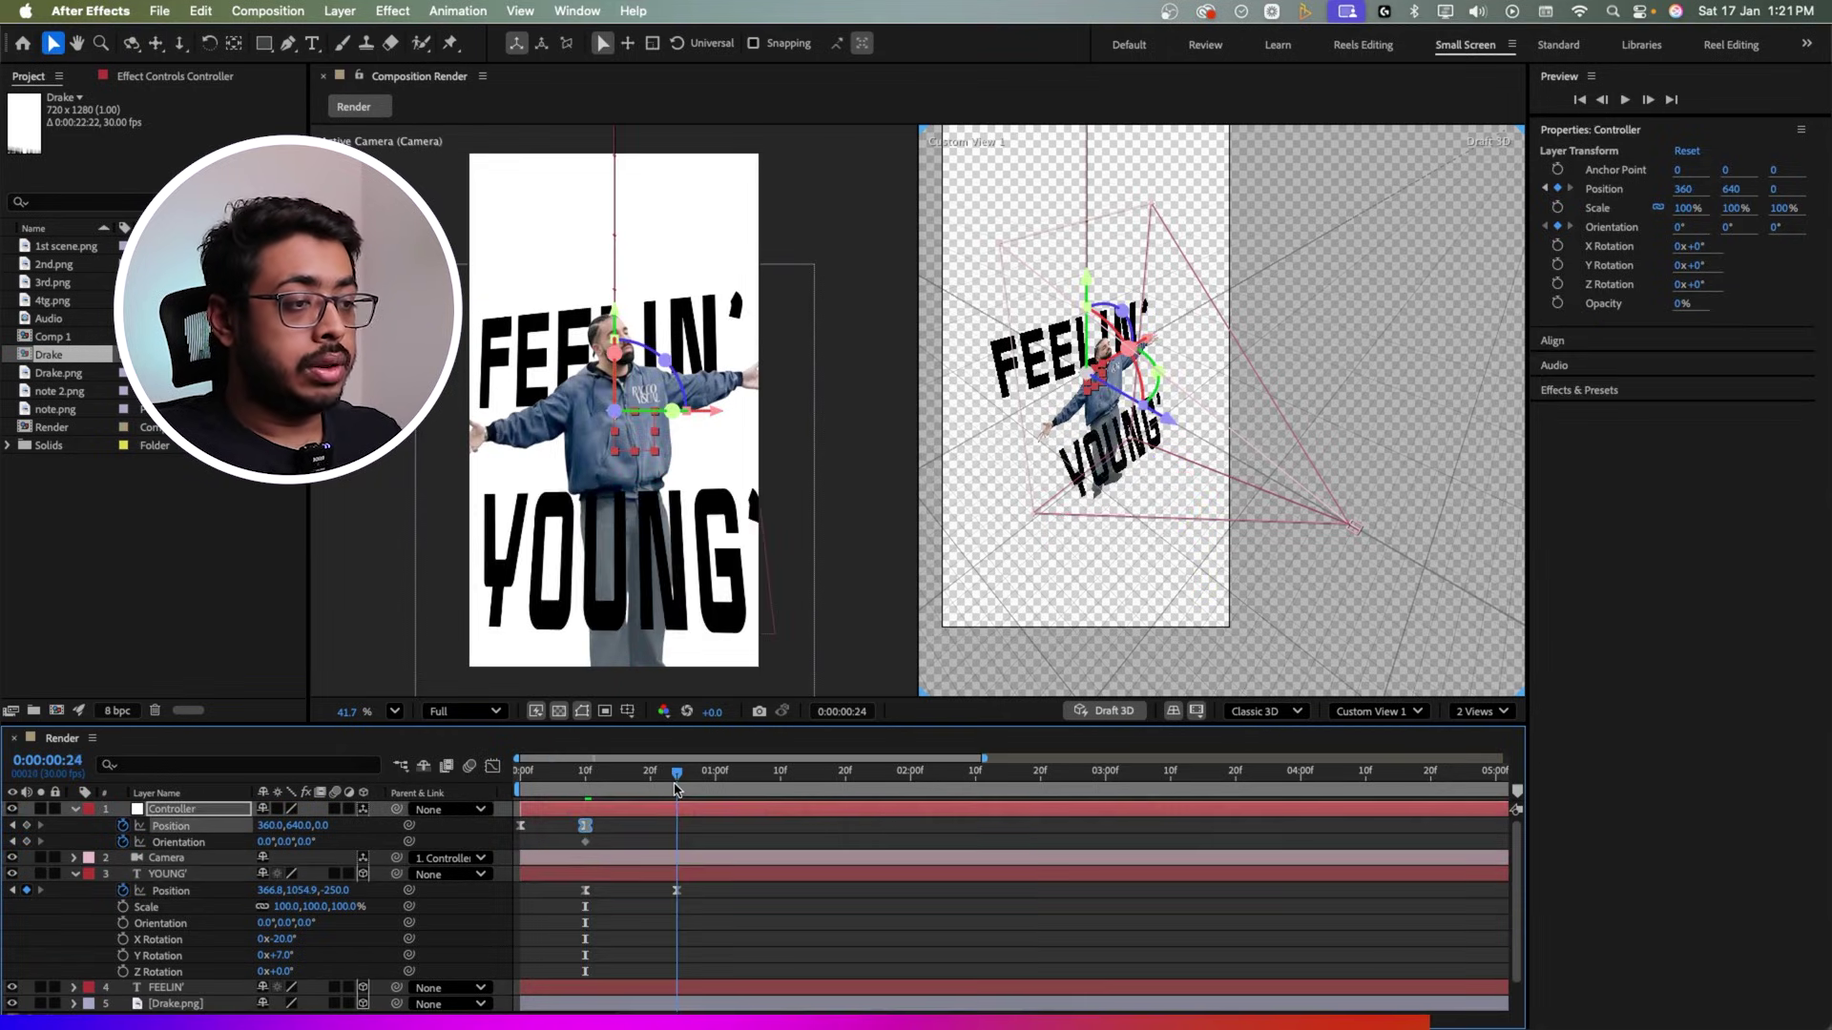
key("ctrl+v")
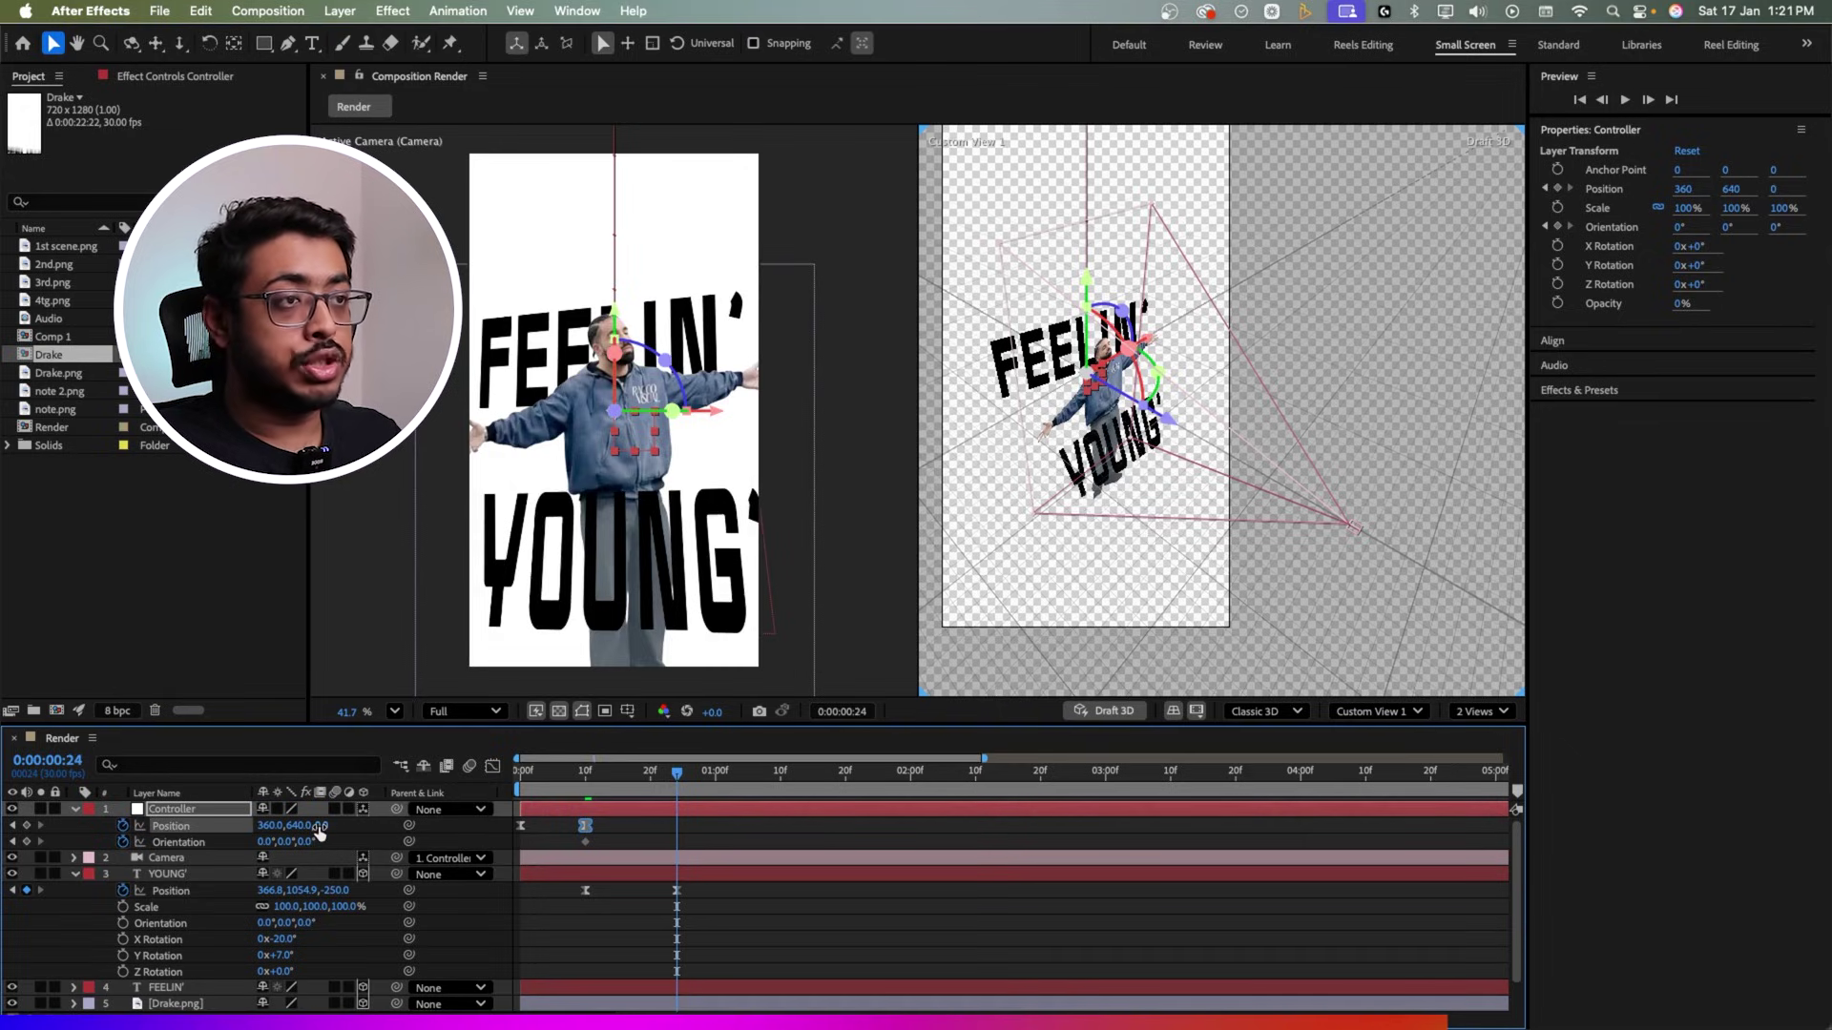
left_click_drag(322, 825, 492, 817)
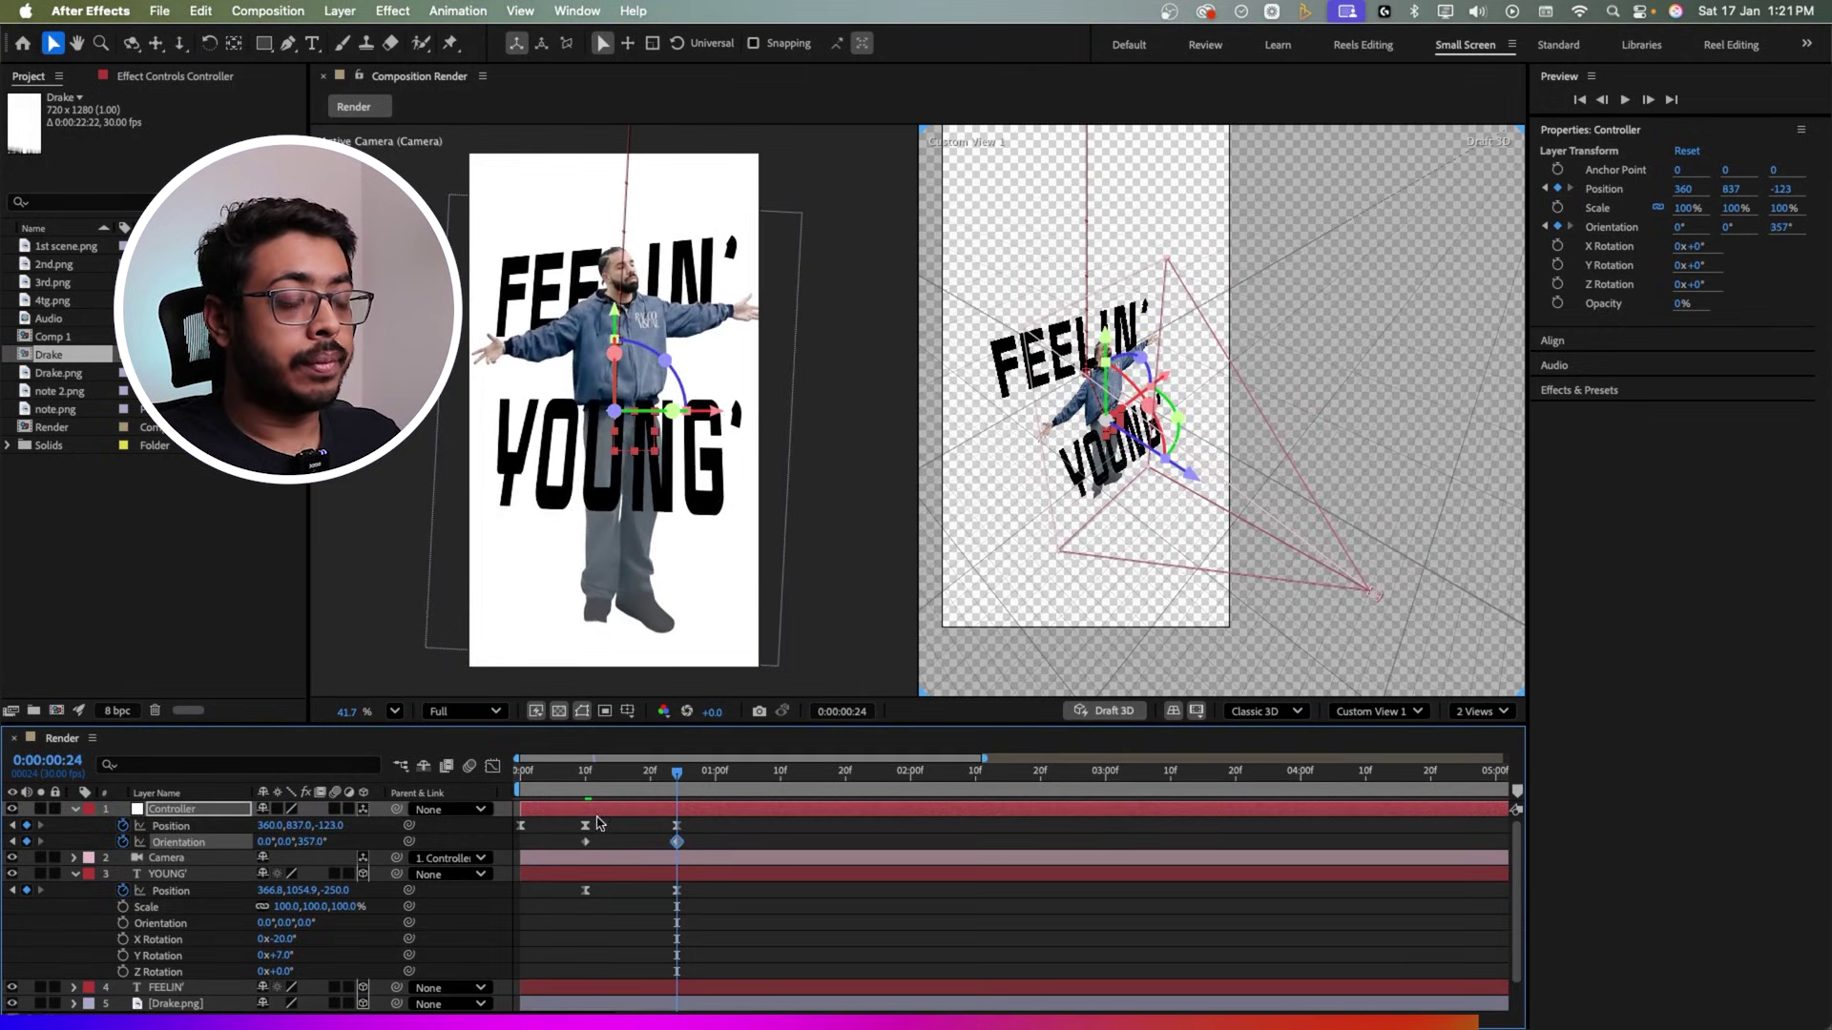
key("super+z")
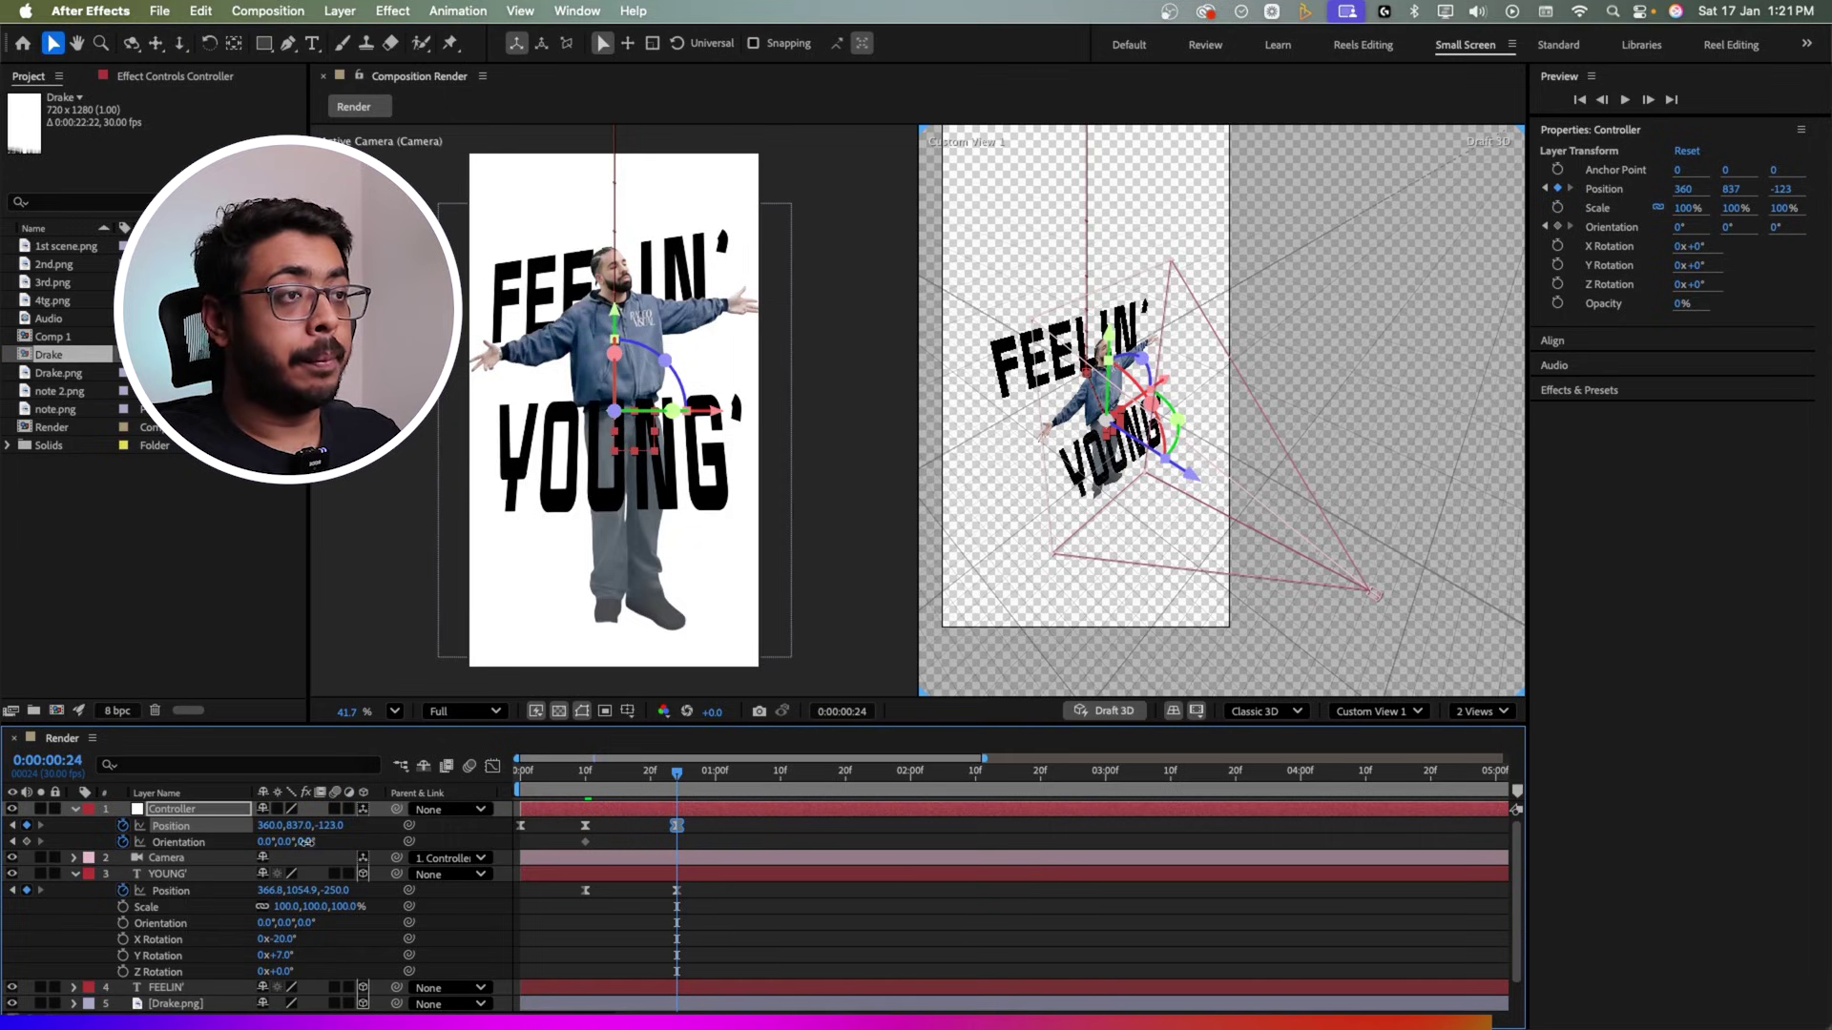
left_click_drag(306, 841, 296, 842)
Step: Set YOUNG' to 161 px, 286% vertical scale, -34 tracking, X rotation -7° and Z rotation -5°, and preview the animation
left_click(676, 893)
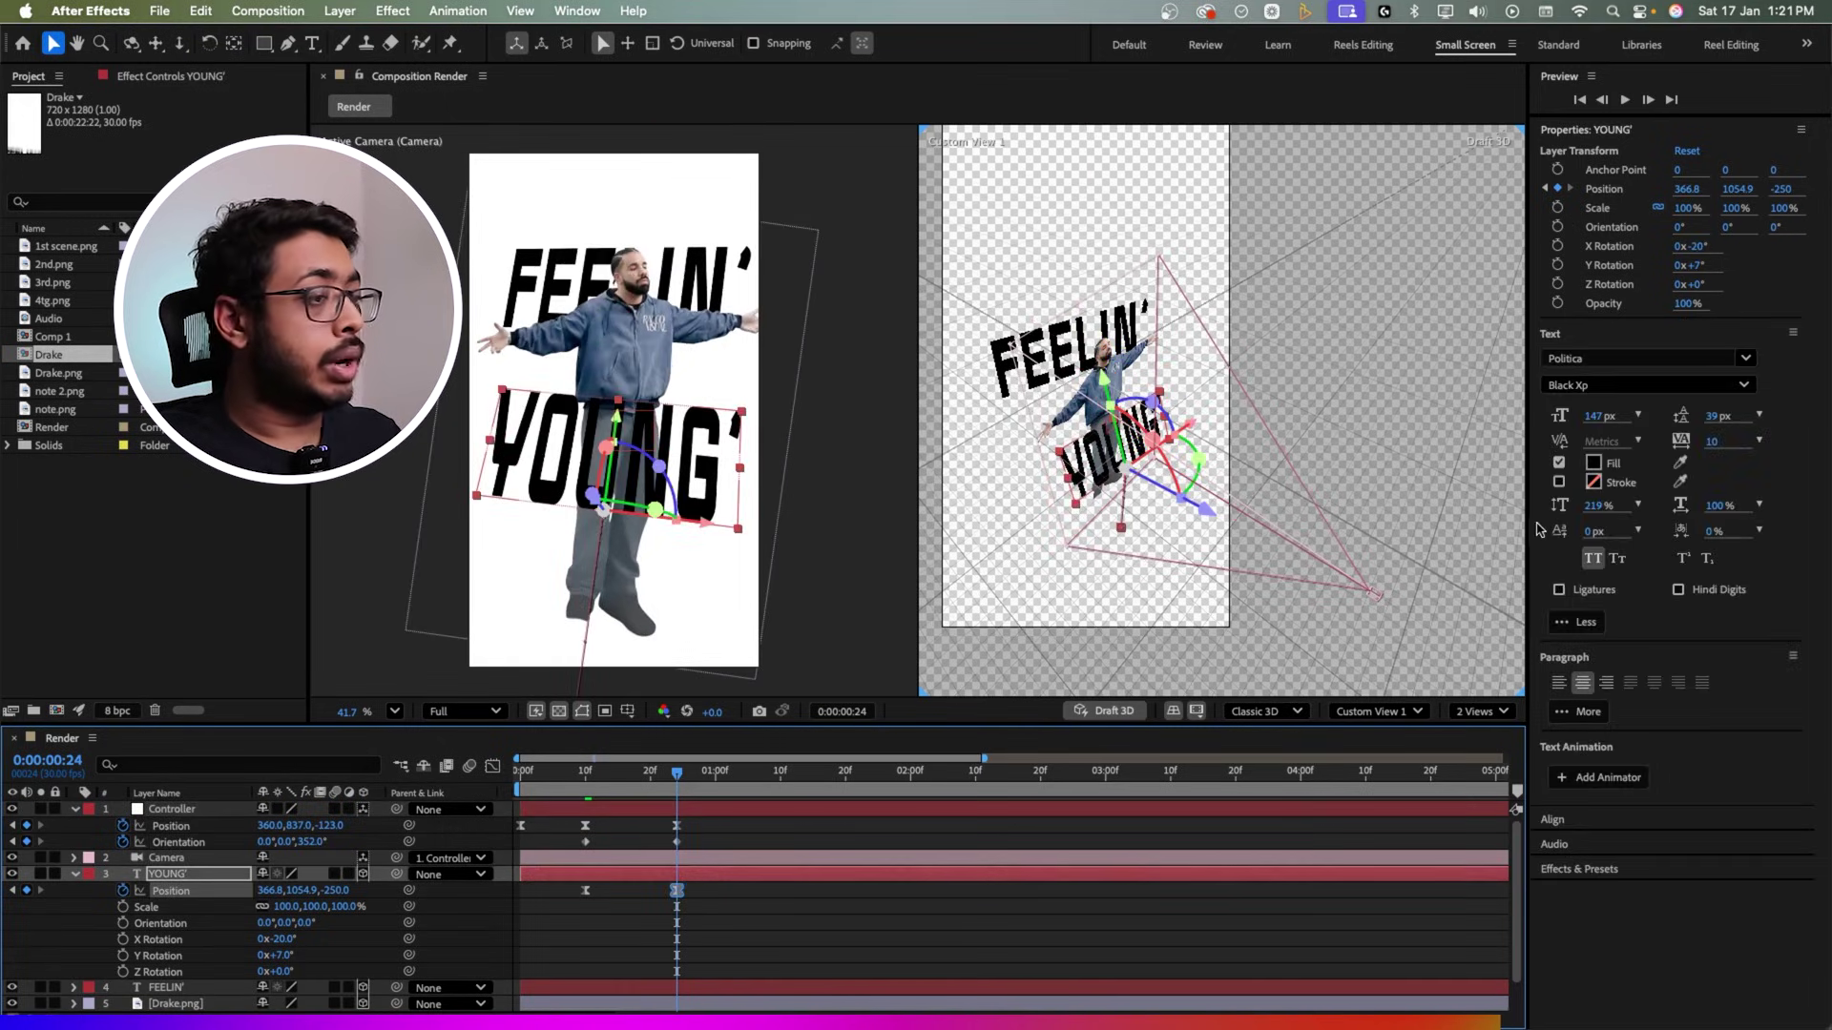
left_click_drag(1591, 417, 1604, 417)
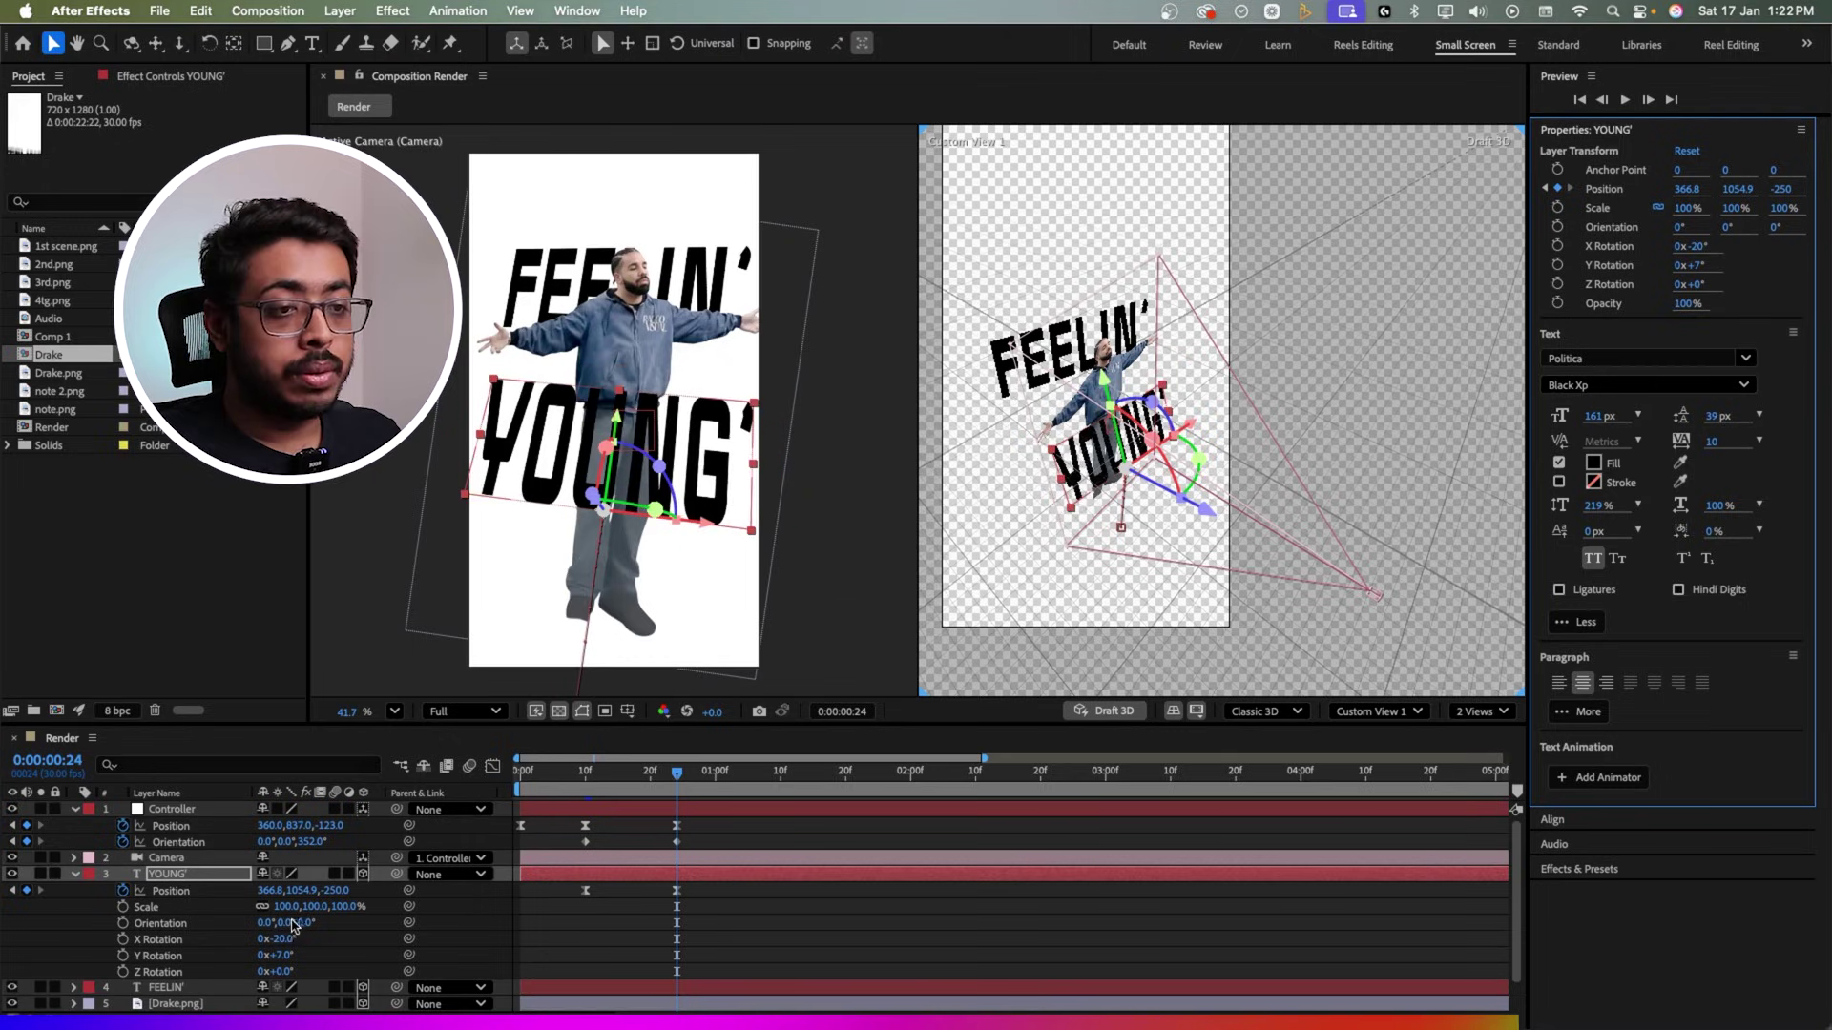
key("space")
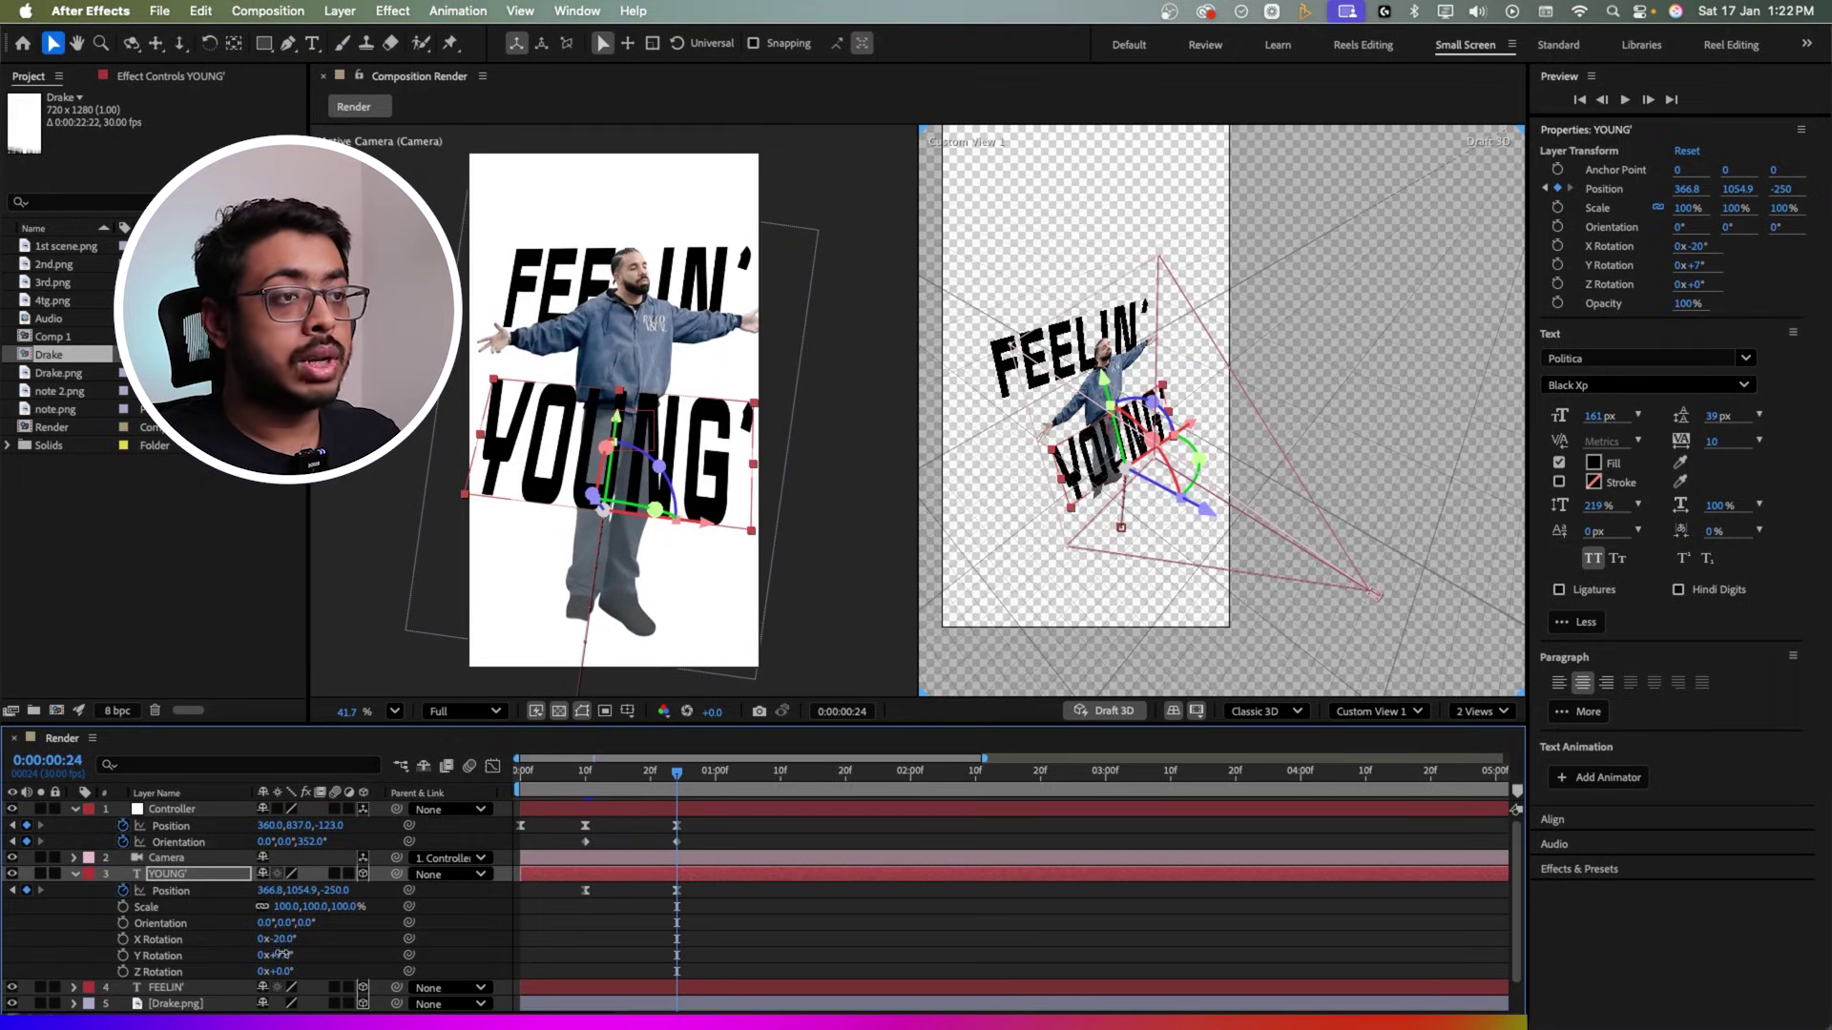
key("space")
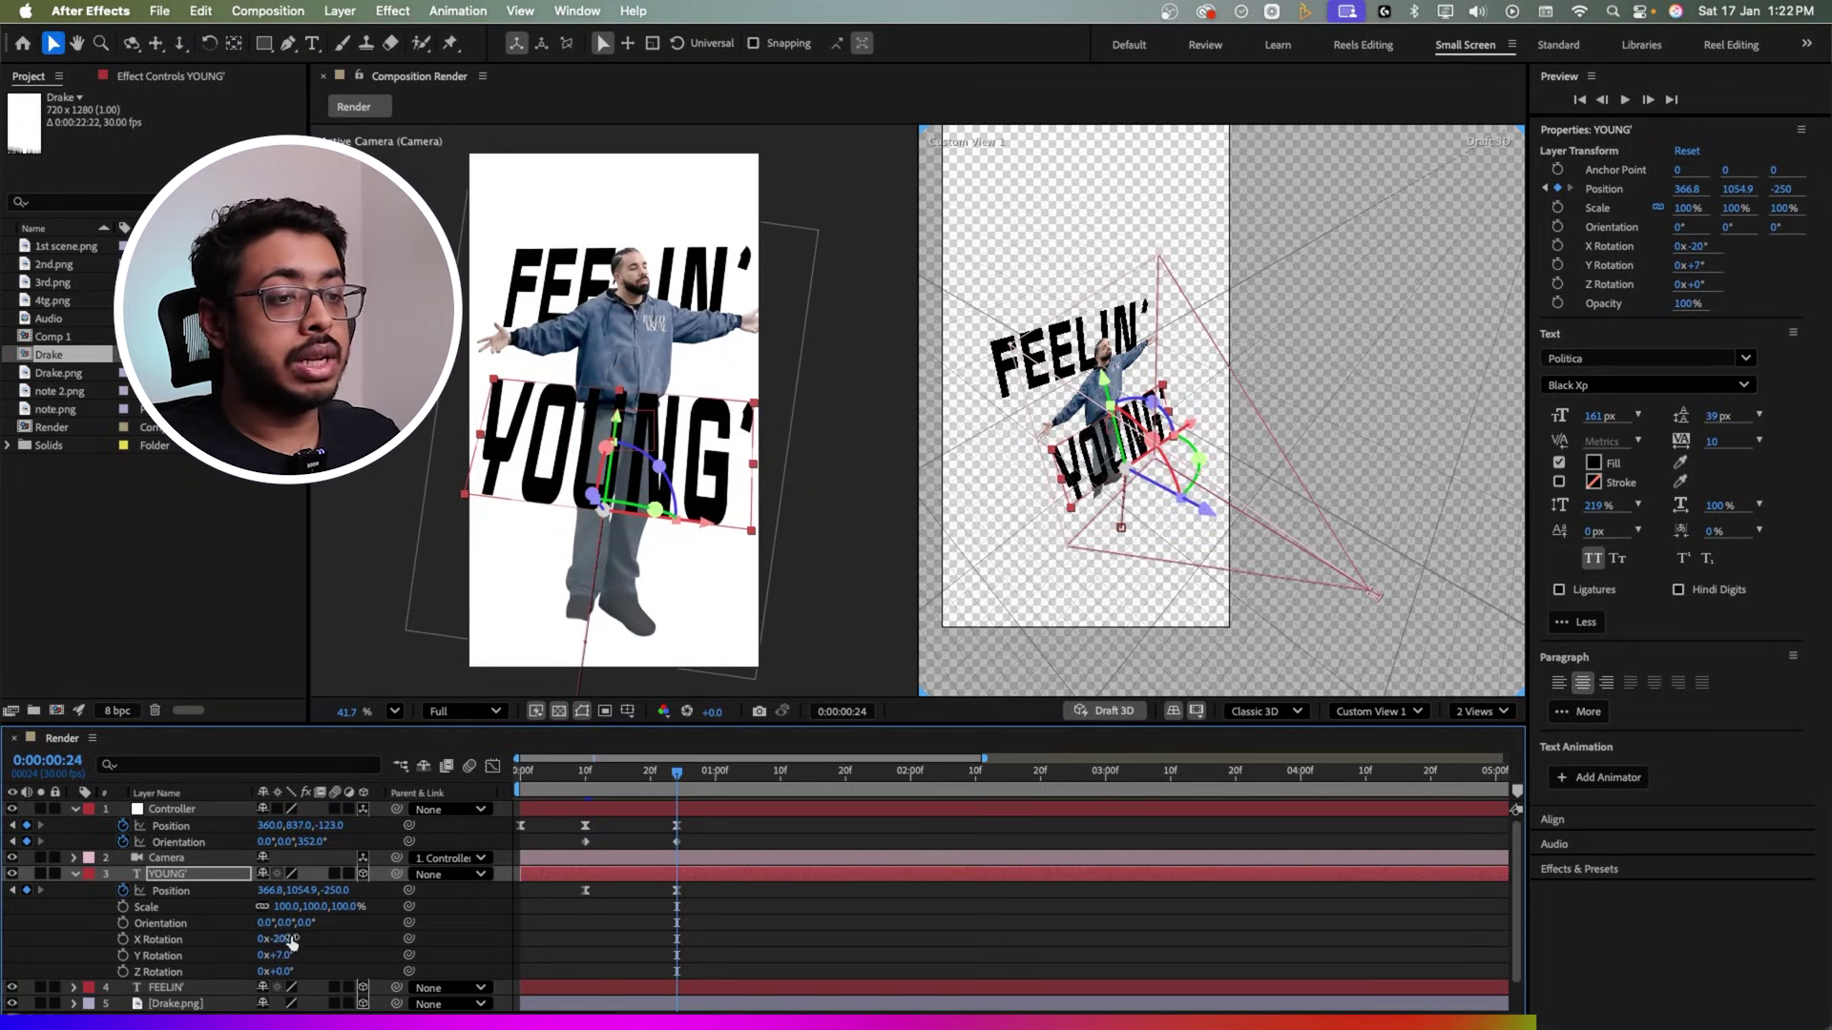
key("space")
key("space")
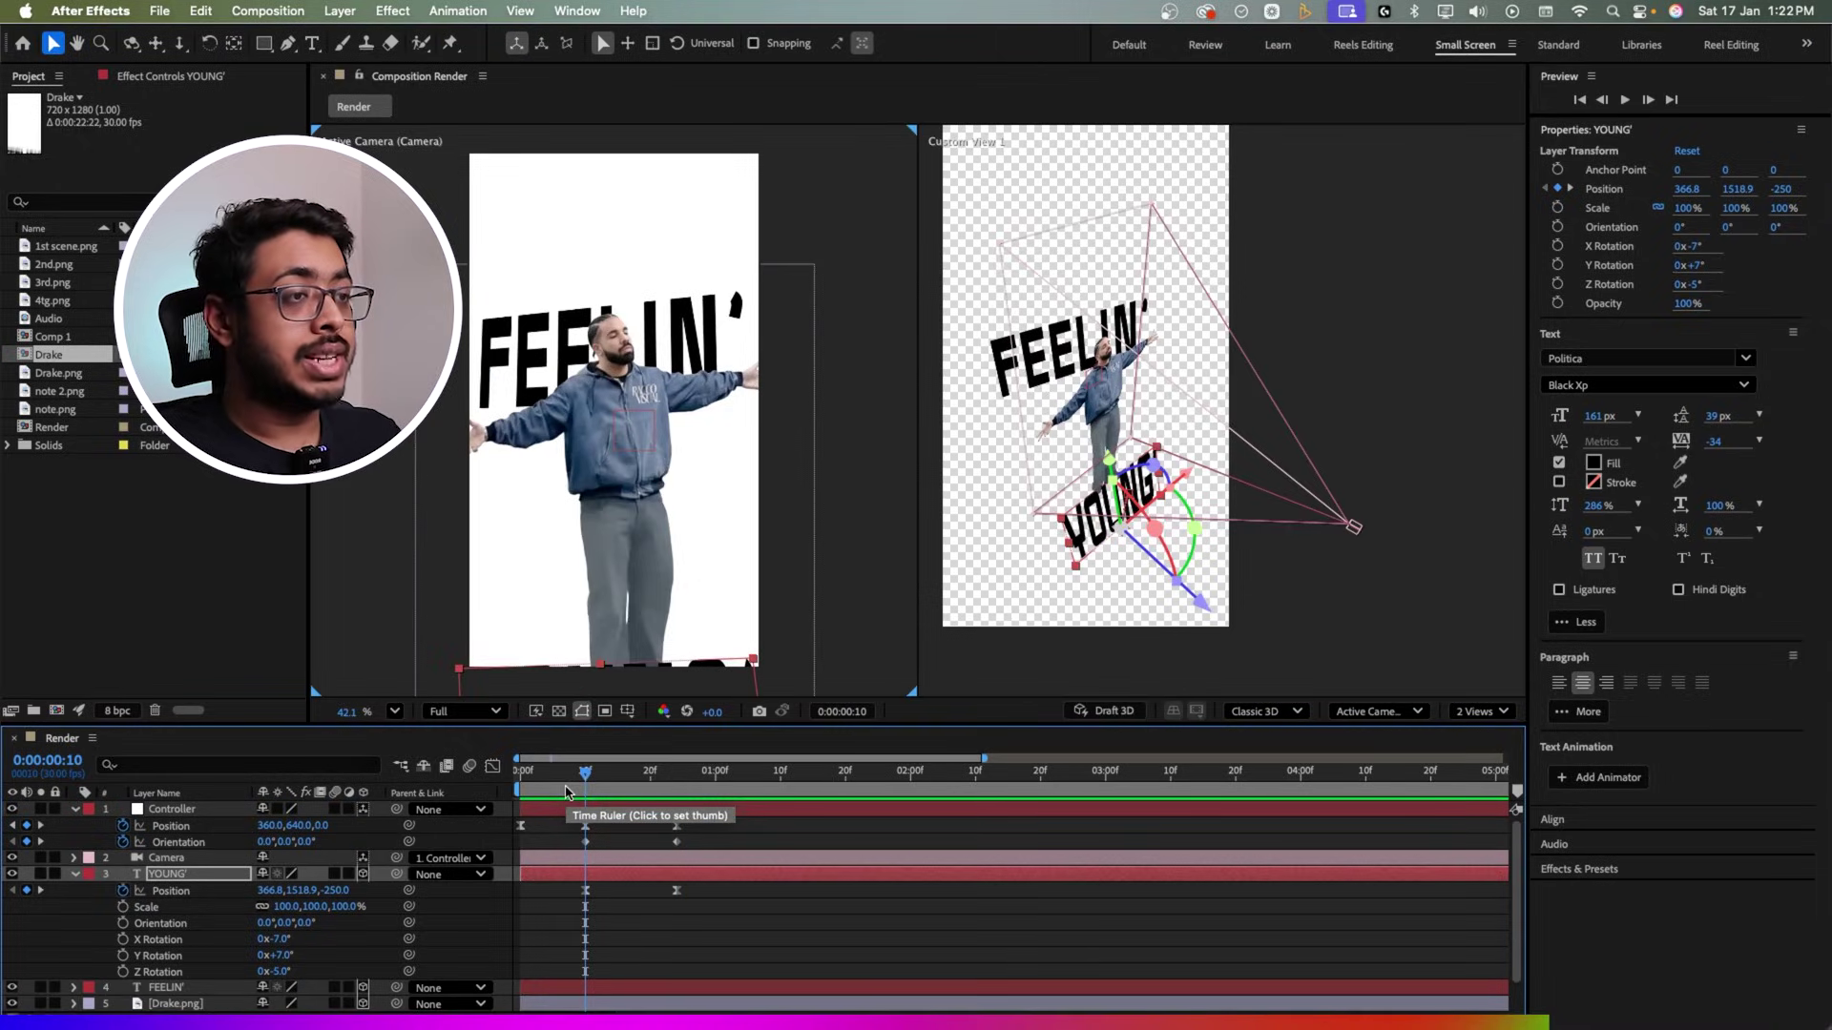
key("space")
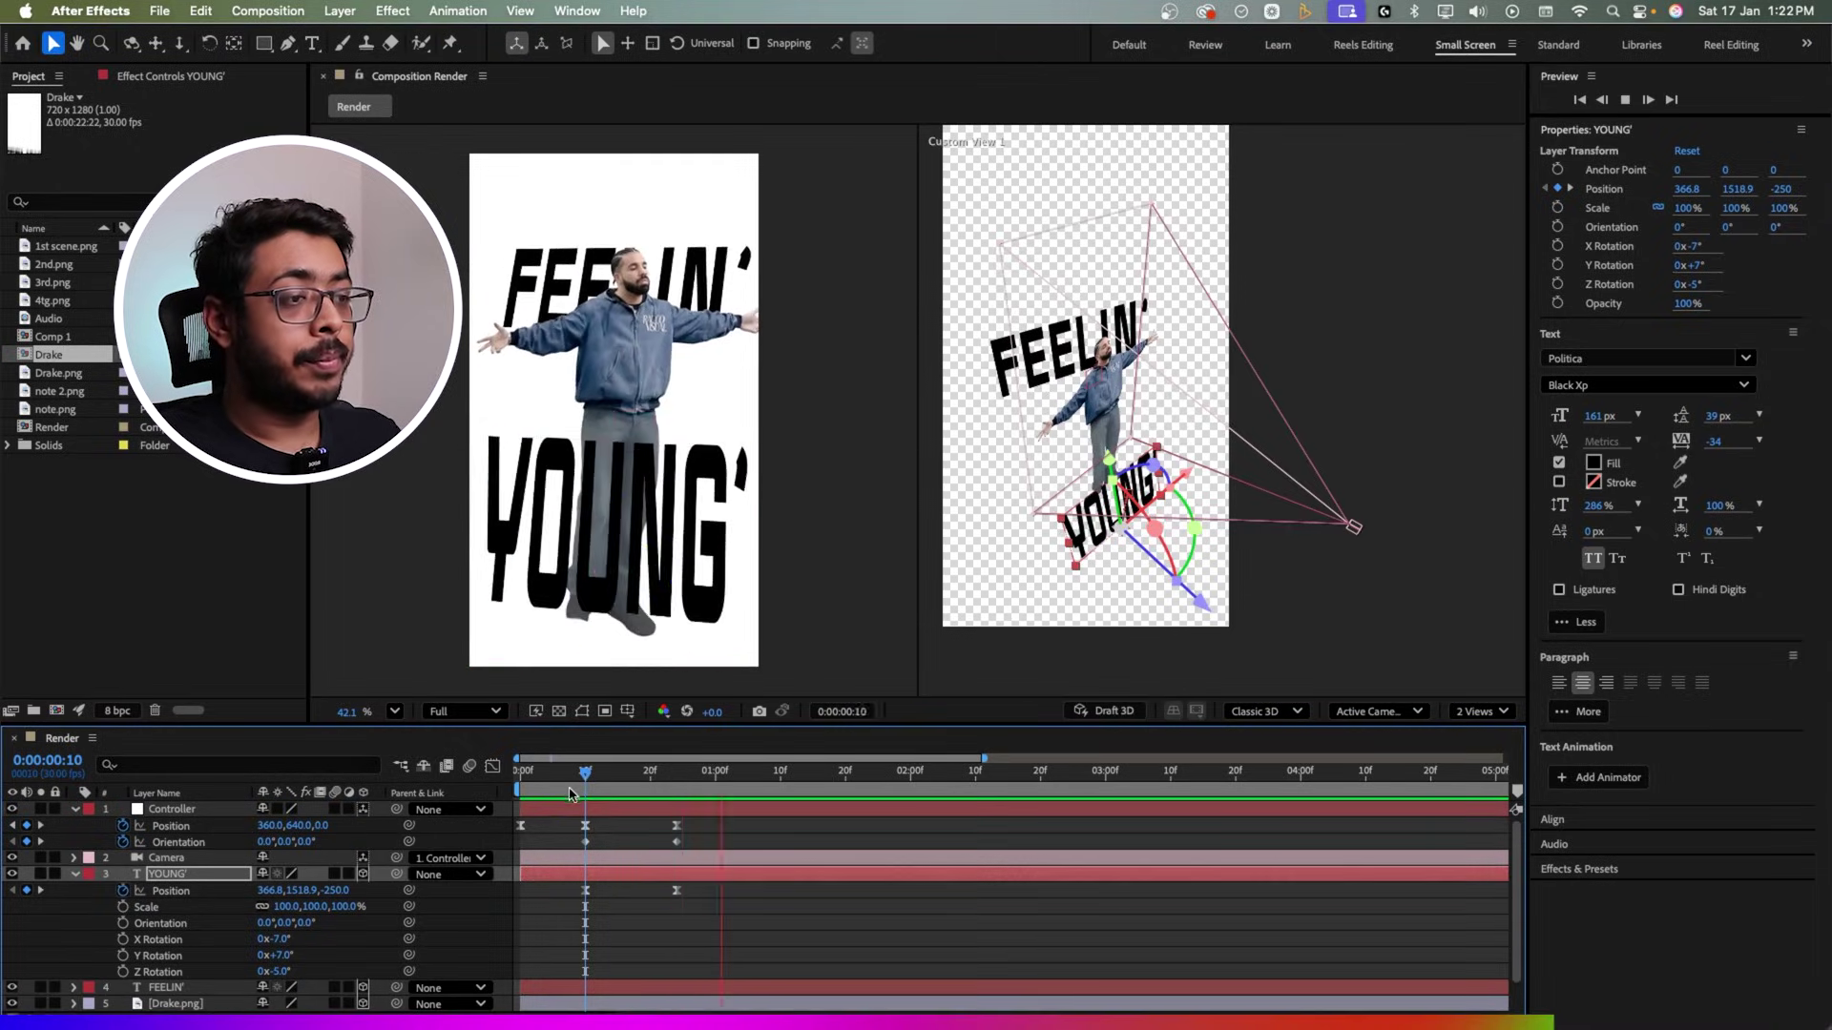
key("space")
Step: Apply Easy Ease to the Controller's Orientation keyframes and reshape the Controller's speed curve for a fast start and slow finish
left_click(706, 843)
left_click_drag(705, 837, 561, 864)
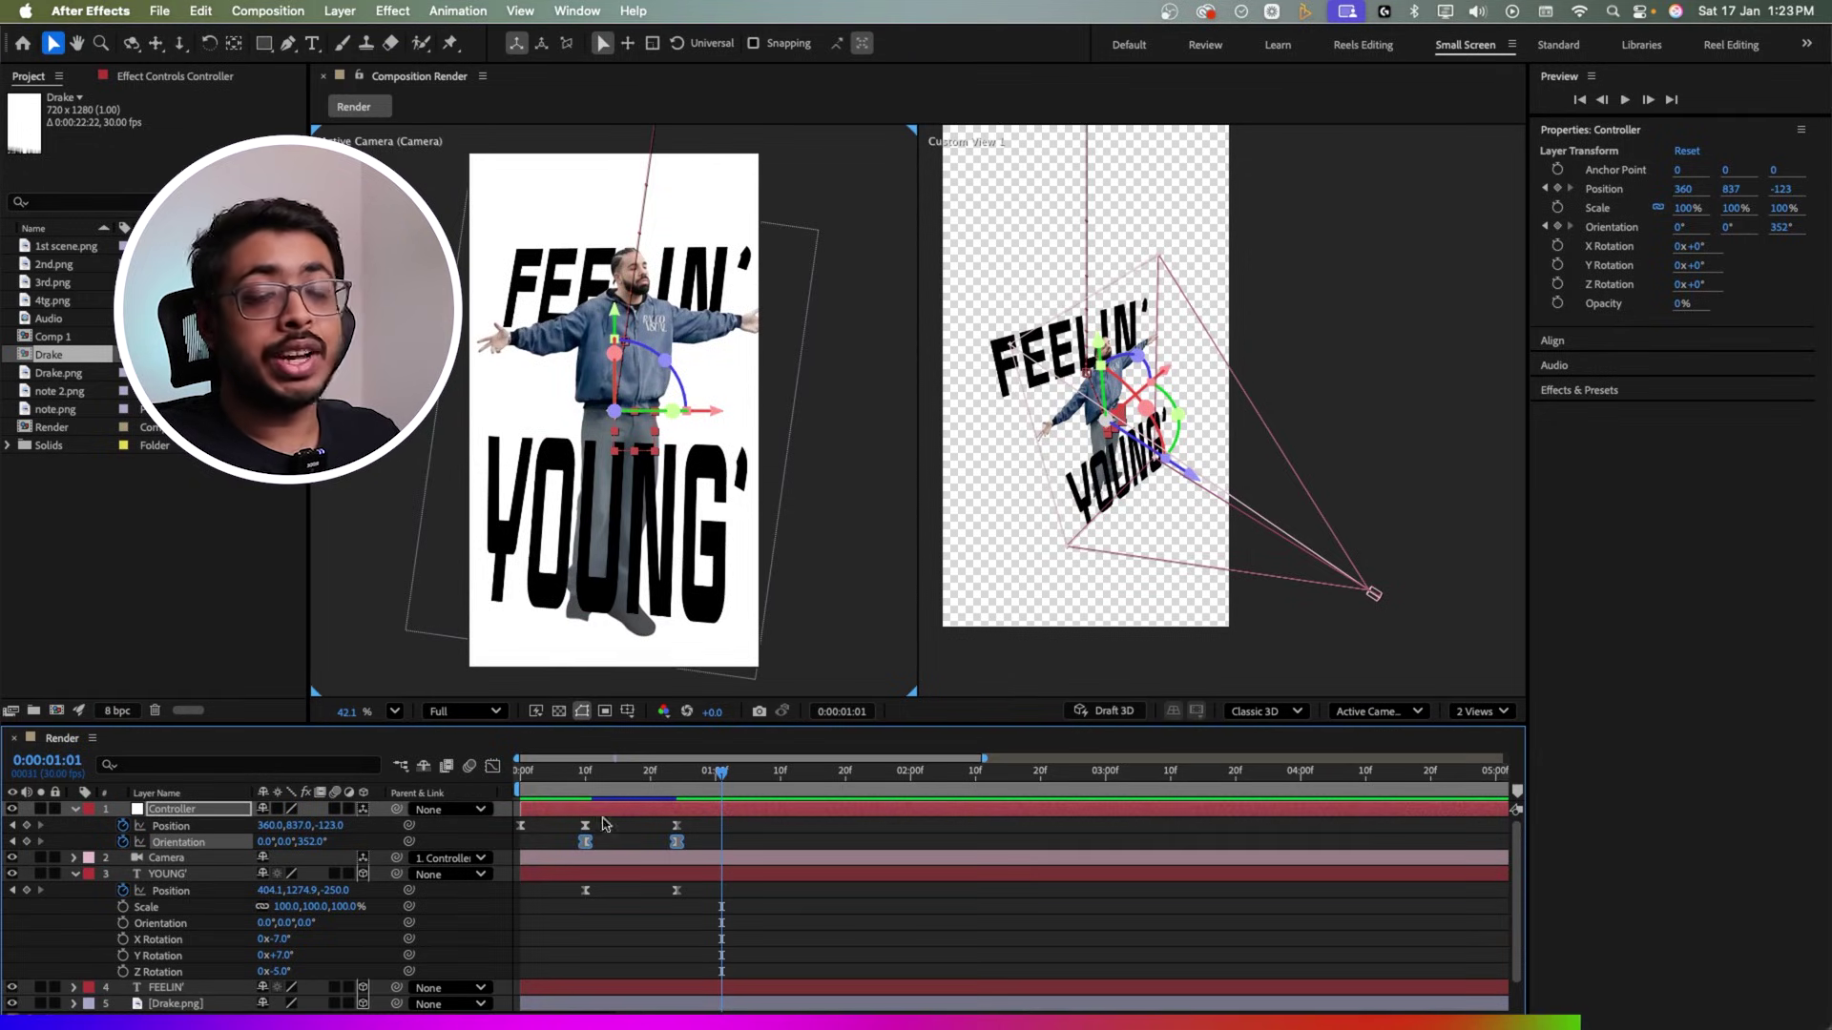
left_click(172, 827)
left_click(492, 767)
left_click_drag(577, 924, 794, 980)
left_click_drag(646, 962, 591, 964)
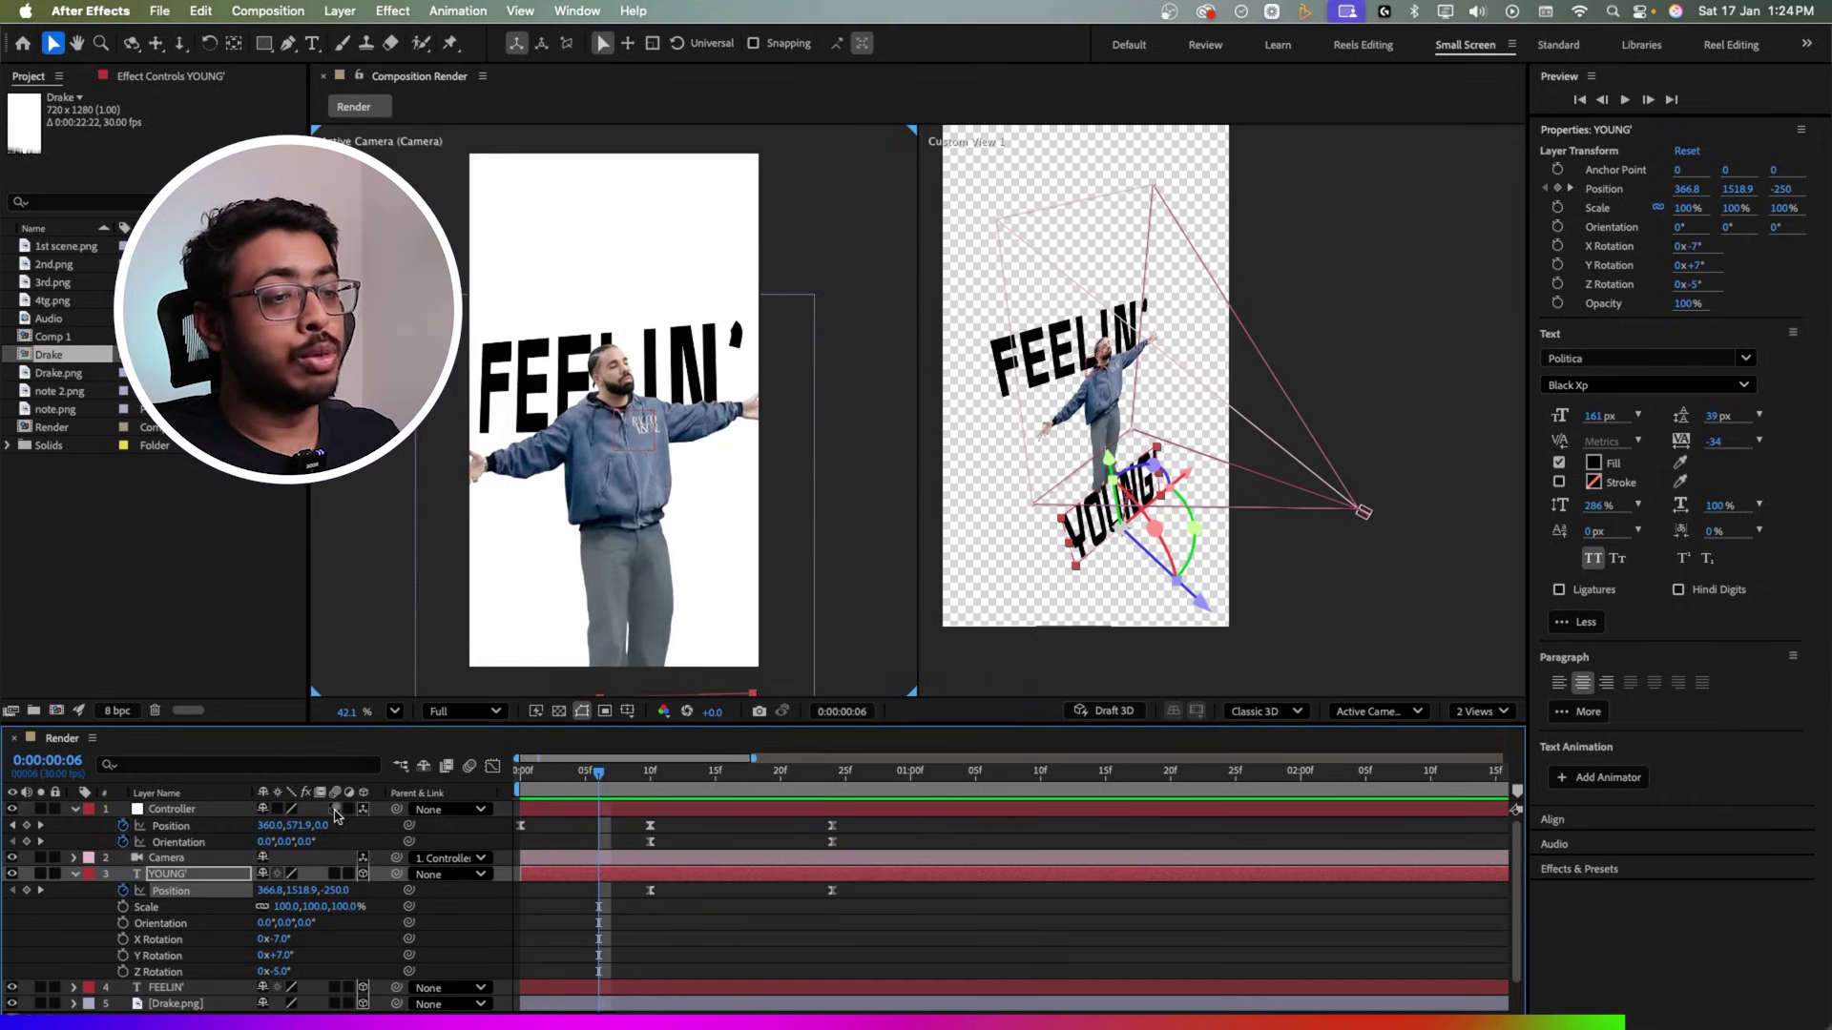
Step: Enable motion blur on the Controller, YOUNG', FEELIN' and Drake.png layers and preview from the start
left_click(335, 810)
left_click(335, 874)
left_click(335, 988)
scroll(340, 975, "down", 2)
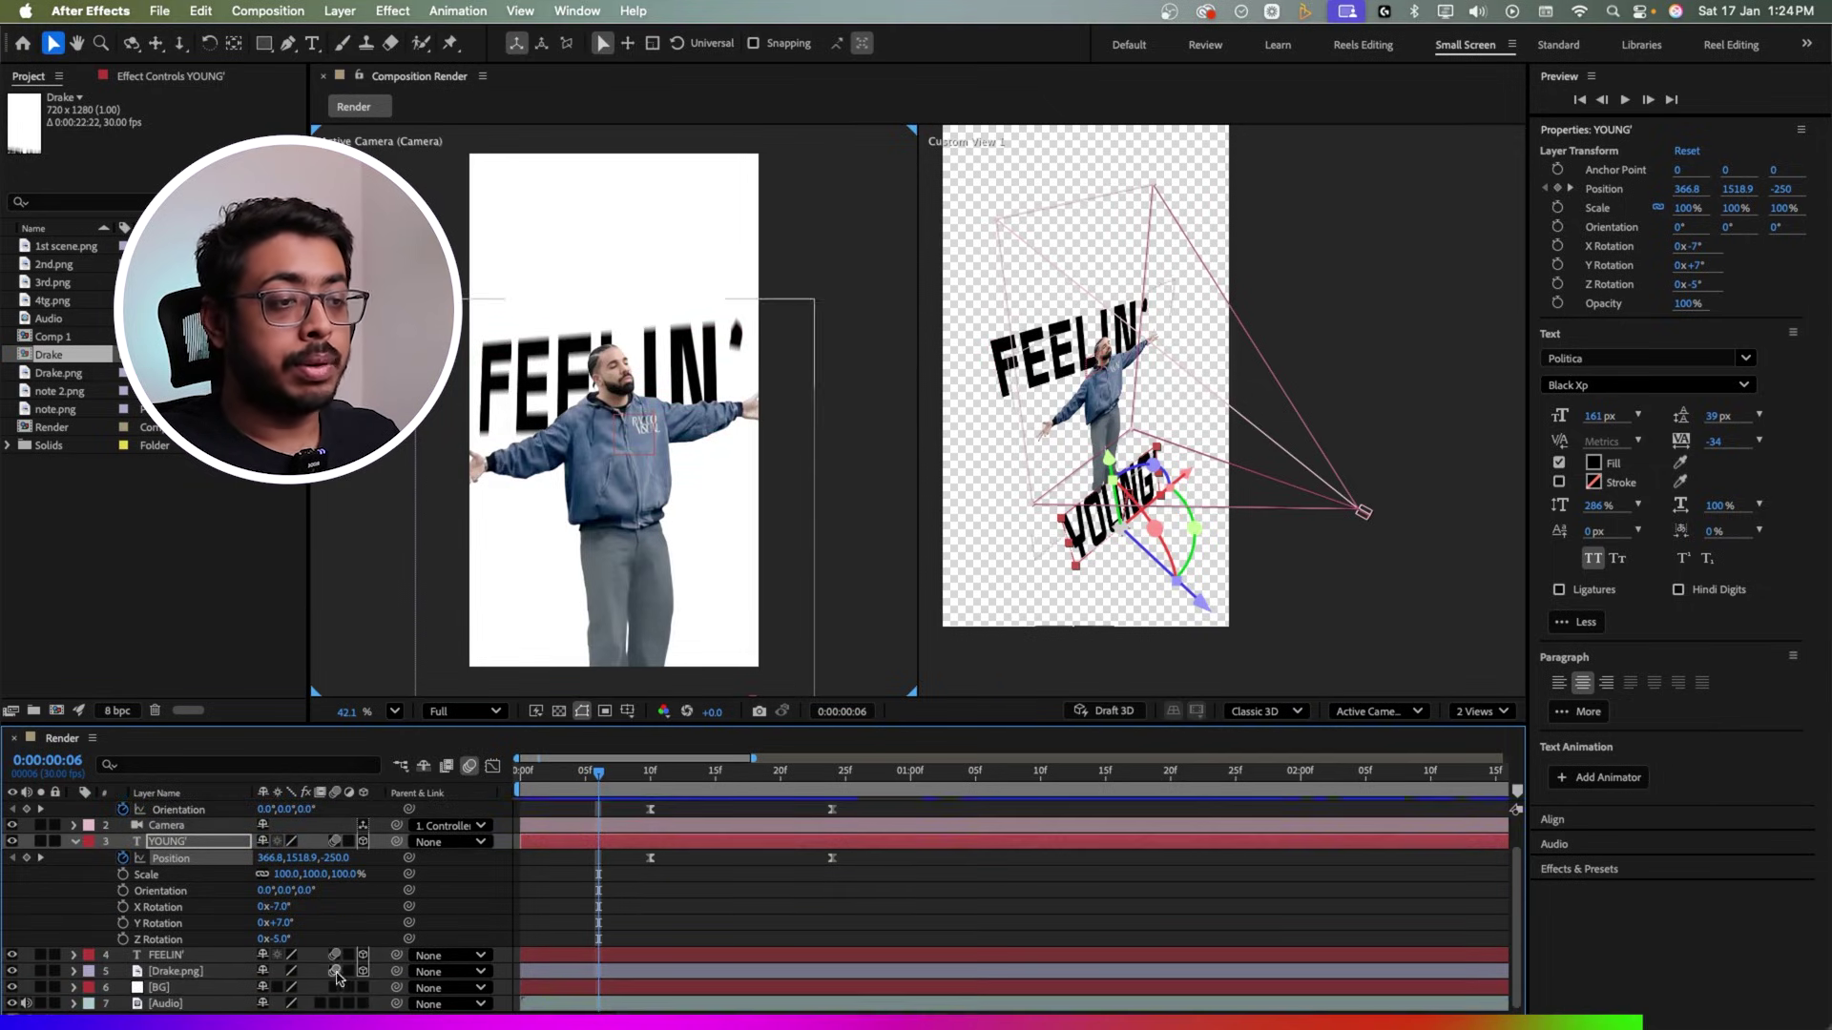
left_click(334, 973)
left_click_drag(599, 775, 561, 787)
key("space")
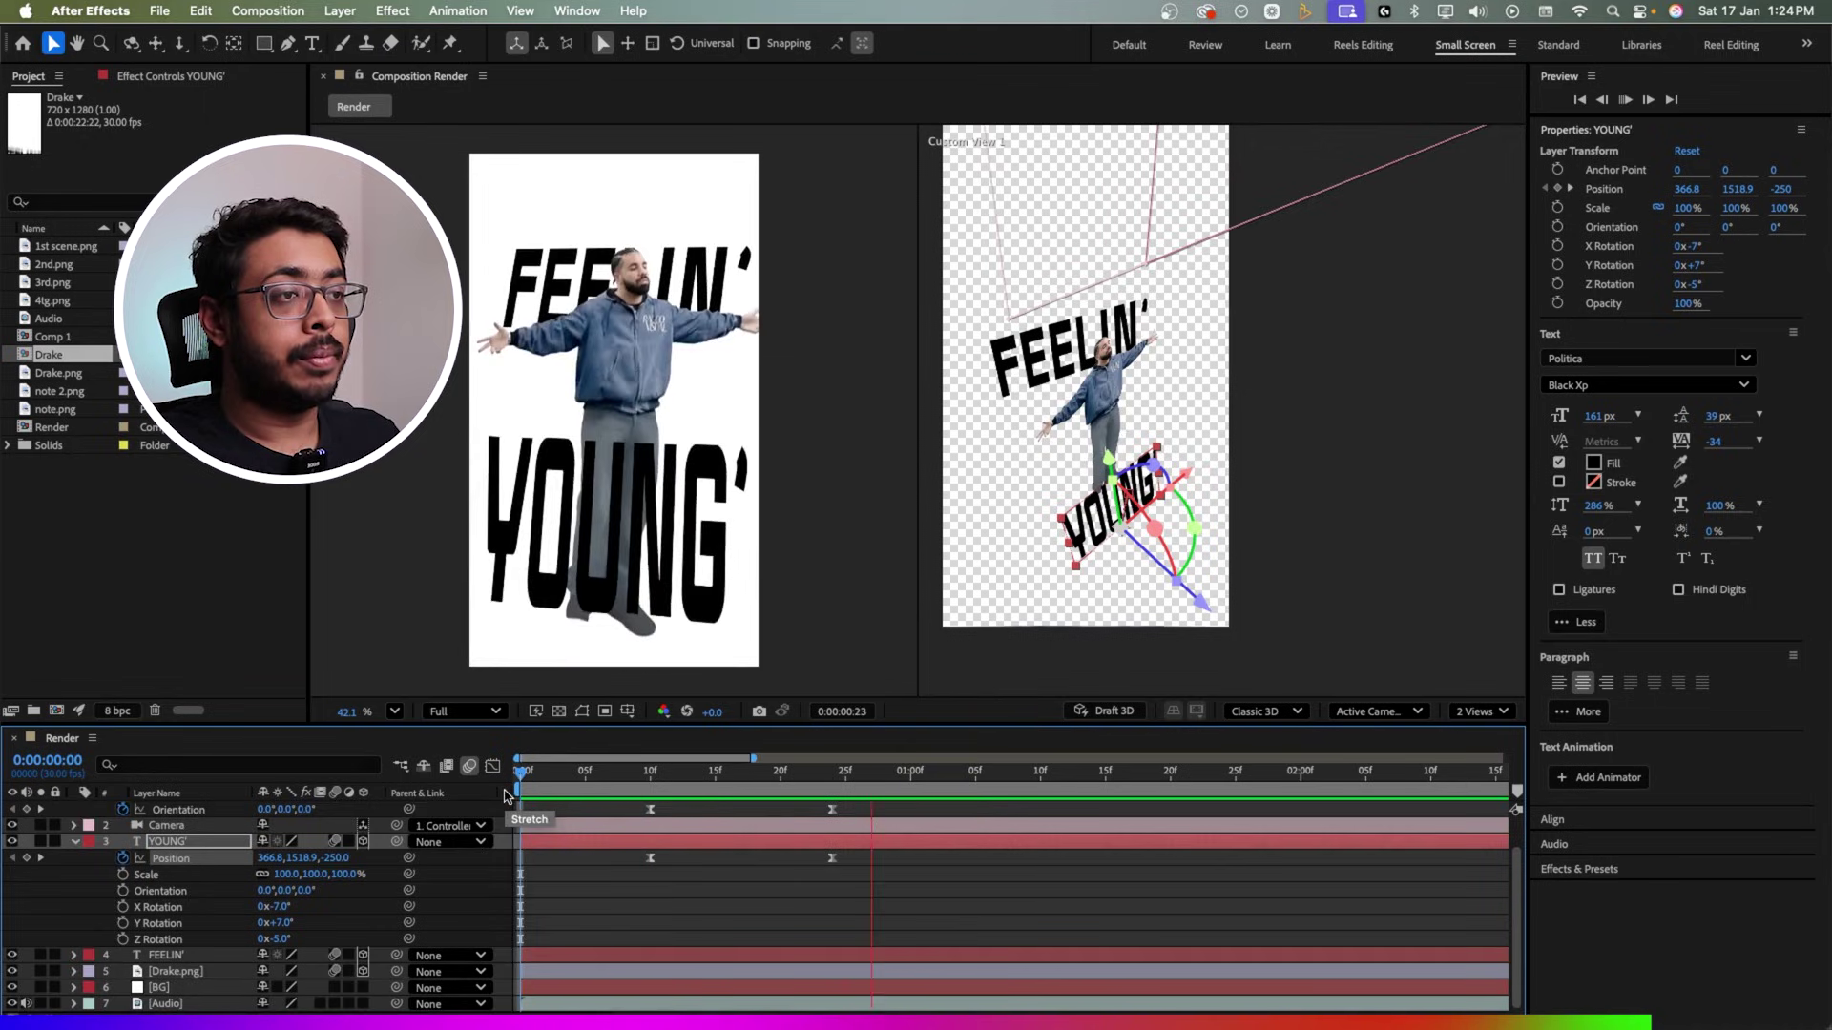
Step: Set the YOUNG' layer's Y position to 1623.9 at frame 10 and preview the entrance
left_click_drag(565, 773, 652, 799)
left_click_drag(300, 859, 401, 856)
key("space")
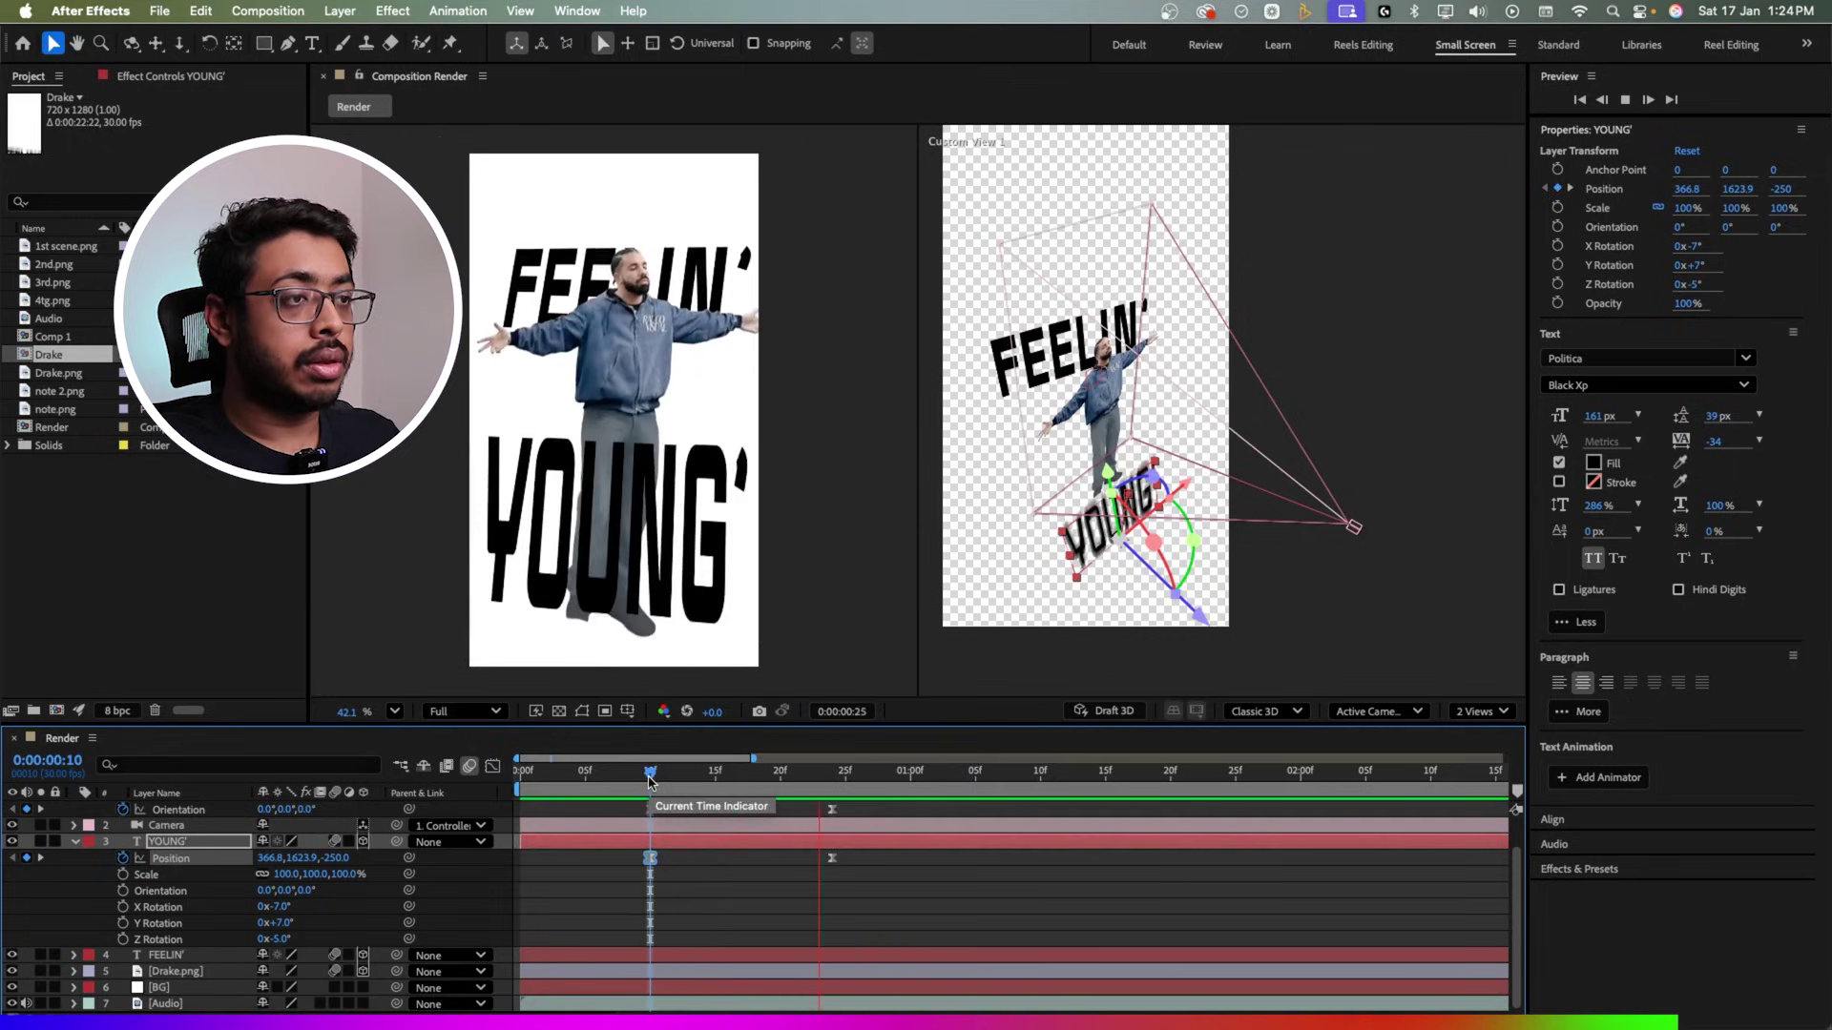
key("space")
Step: Shorten the YOUNG' move by shifting its end Position keyframe to about frame 17, and preview from frame 10
left_click_drag(826, 861, 742, 859)
left_click(651, 776)
key("space")
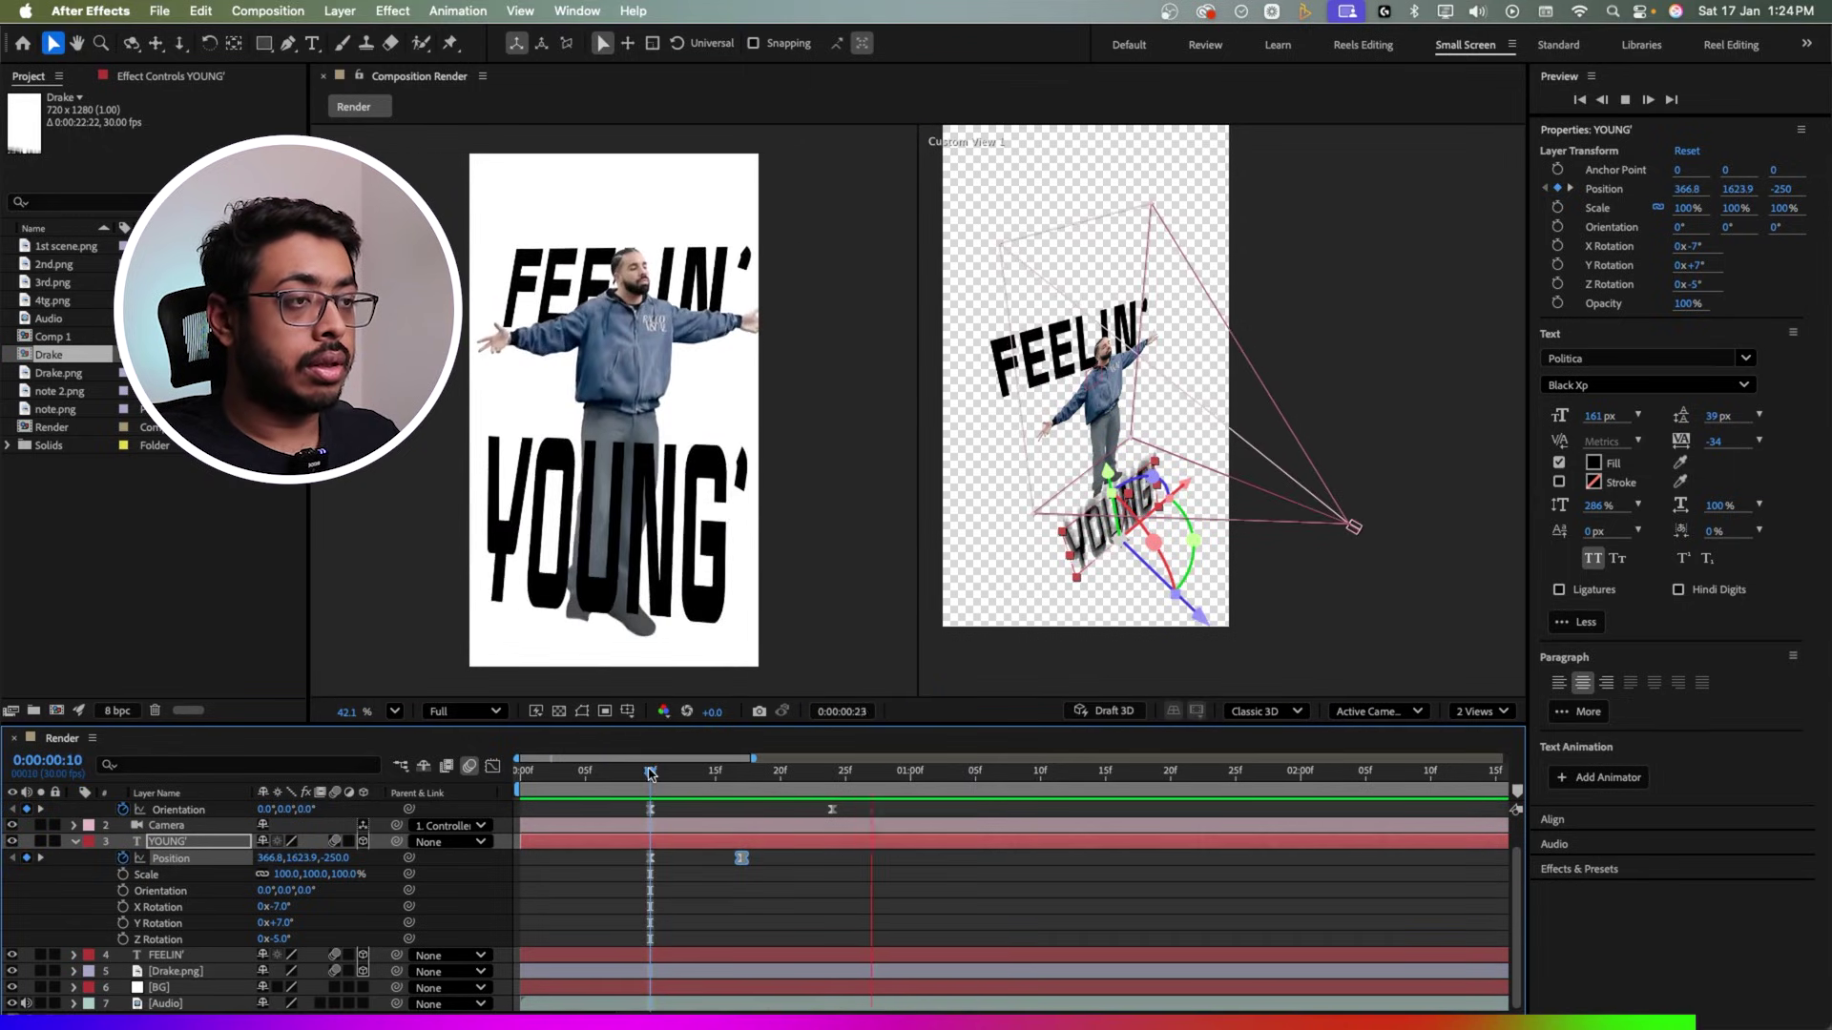
Step: Pull the camera back by setting the Controller's Z position to -449 at frame 24, and preview the move
left_click(831, 789)
scroll(845, 859, "up", 1)
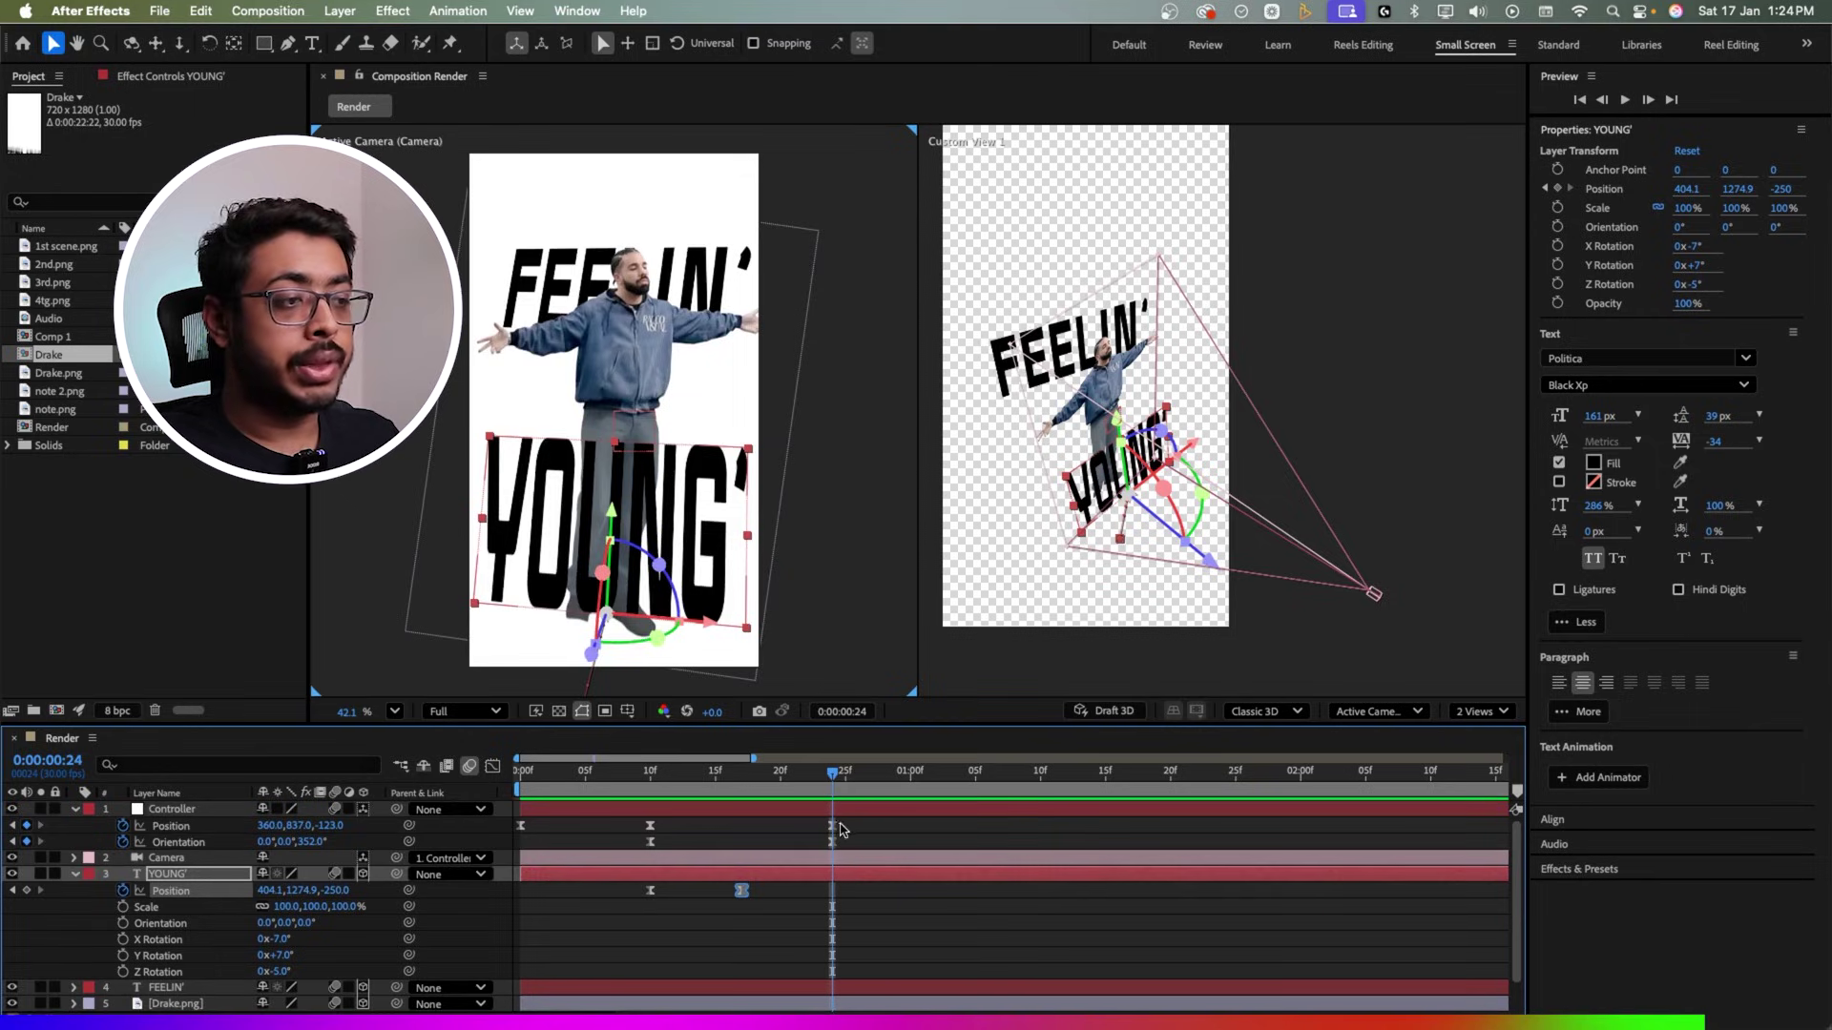
left_click(832, 828)
left_click_drag(327, 827, 139, 866)
left_click_drag(330, 827, 224, 829)
left_click(651, 778)
key("space")
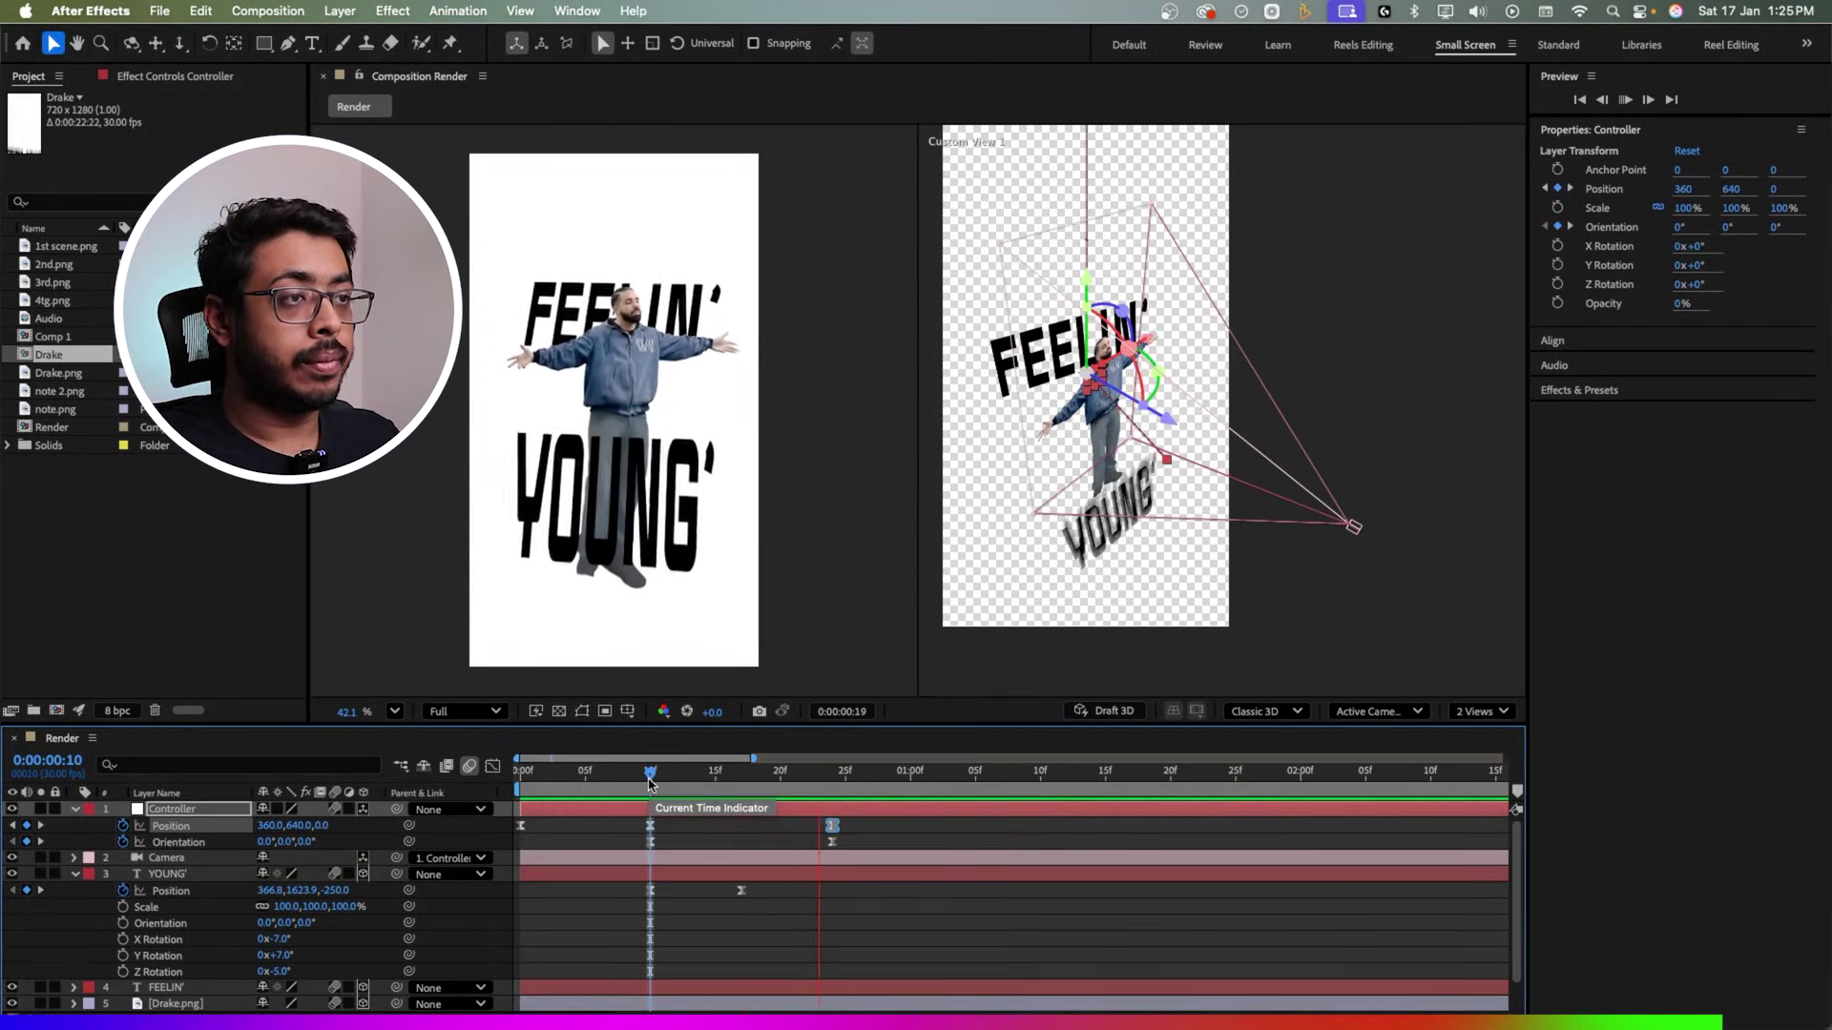
key("space")
Step: Move YOUNG' slightly lower at frame 29, keyframing its Position at 413.4, 1320.3, -250
key("Page_Down")
left_click_drag(611, 492, 612, 504)
left_click(735, 485)
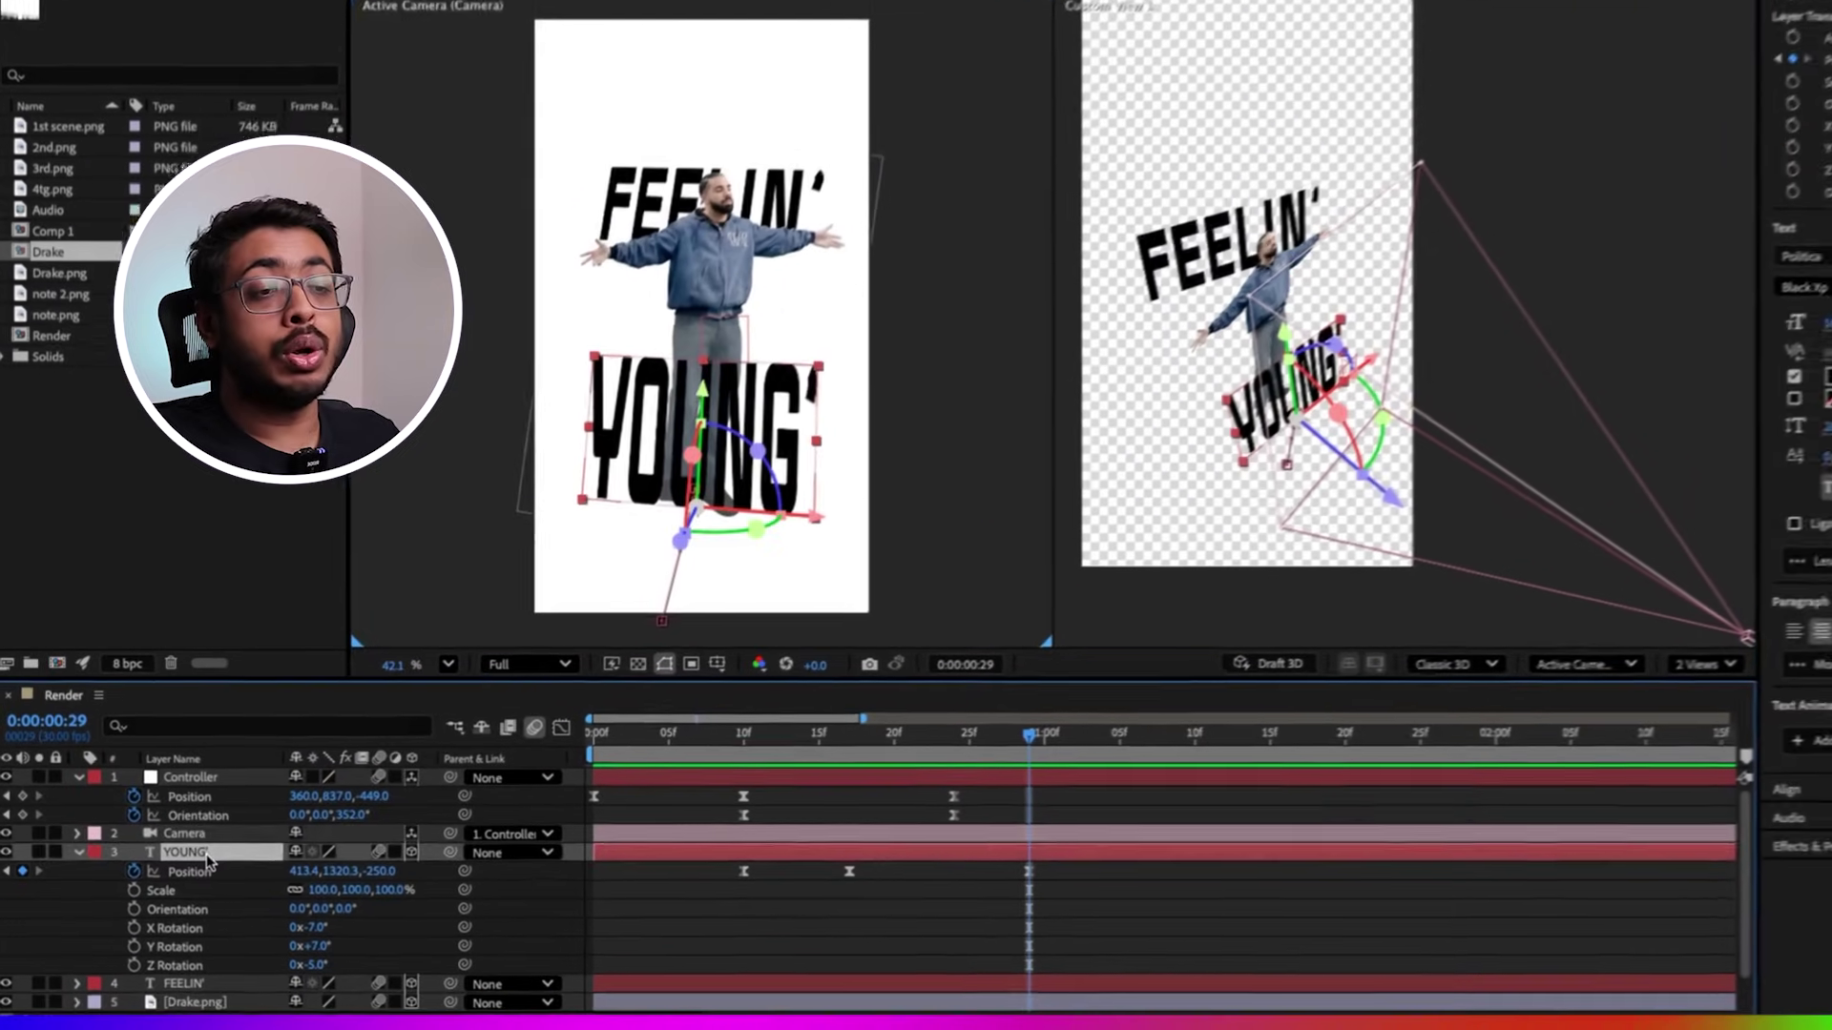
Step: Add a Drop Shadow layer style to YOUNG' with a light grey colour and adjust the shadow's distance
right_click(190, 868)
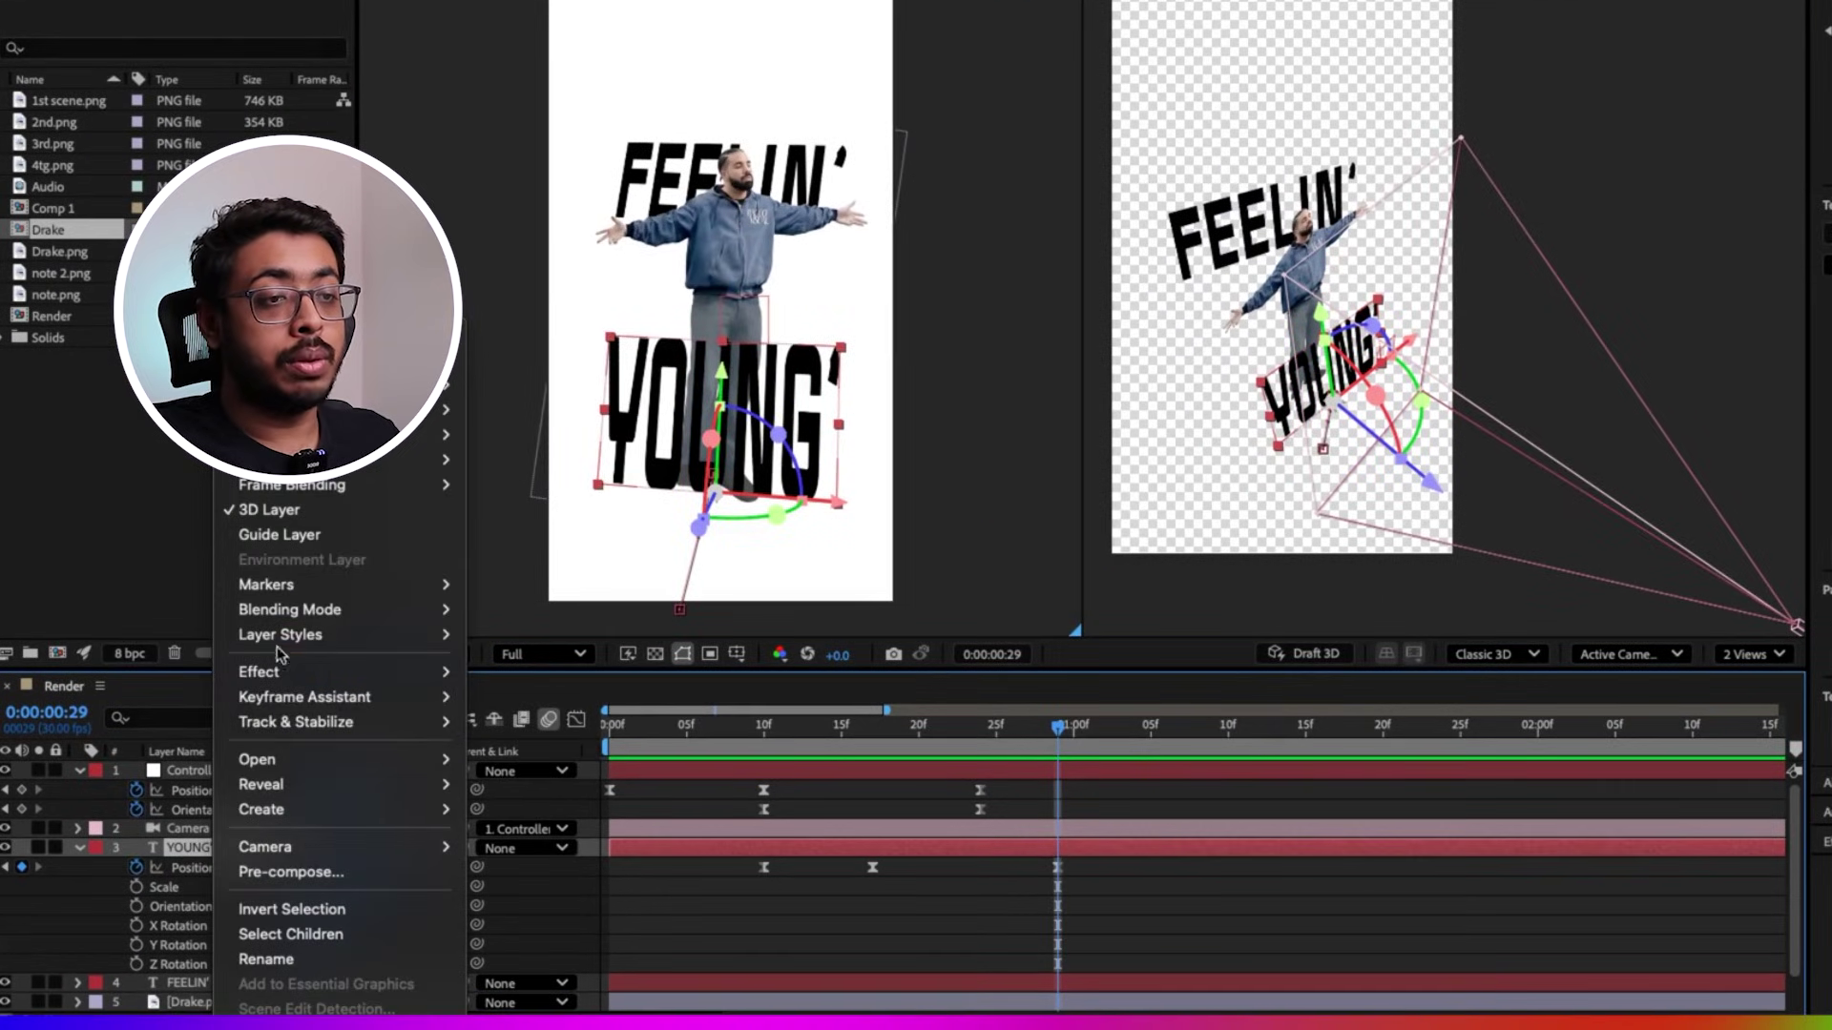
mouse_move(286, 634)
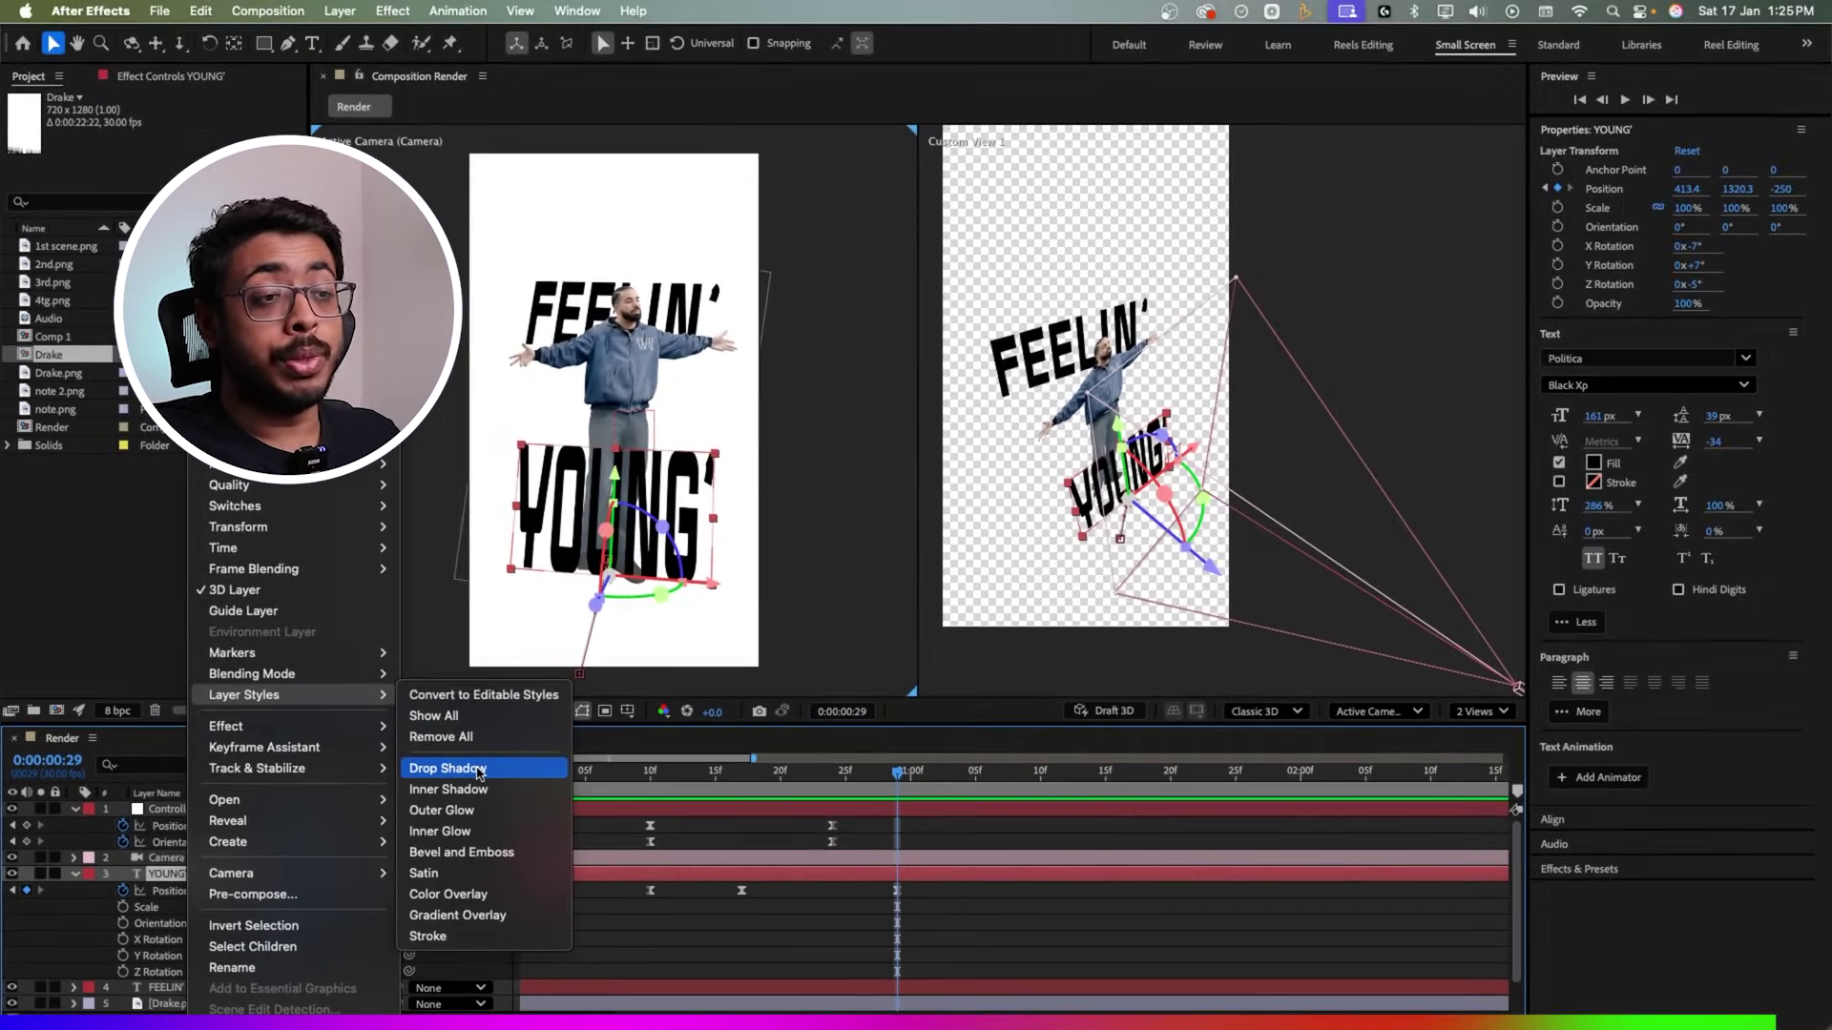
left_click(479, 773)
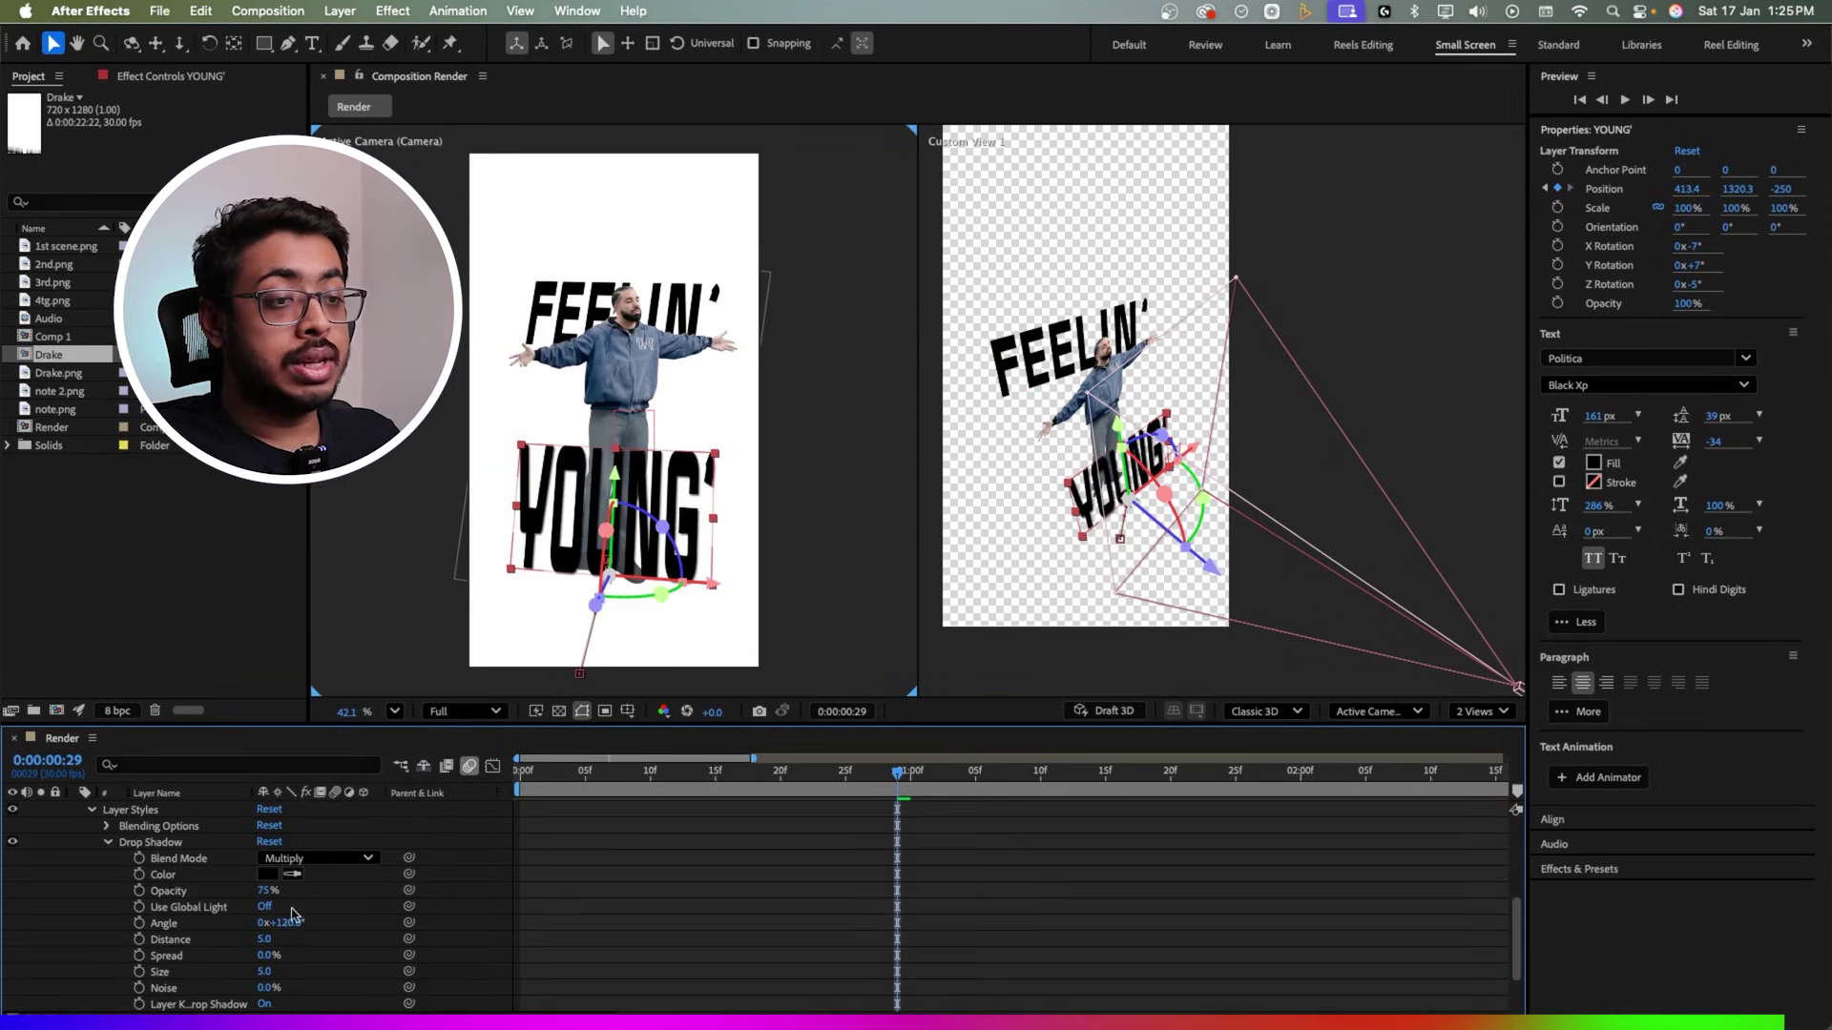
left_click(268, 874)
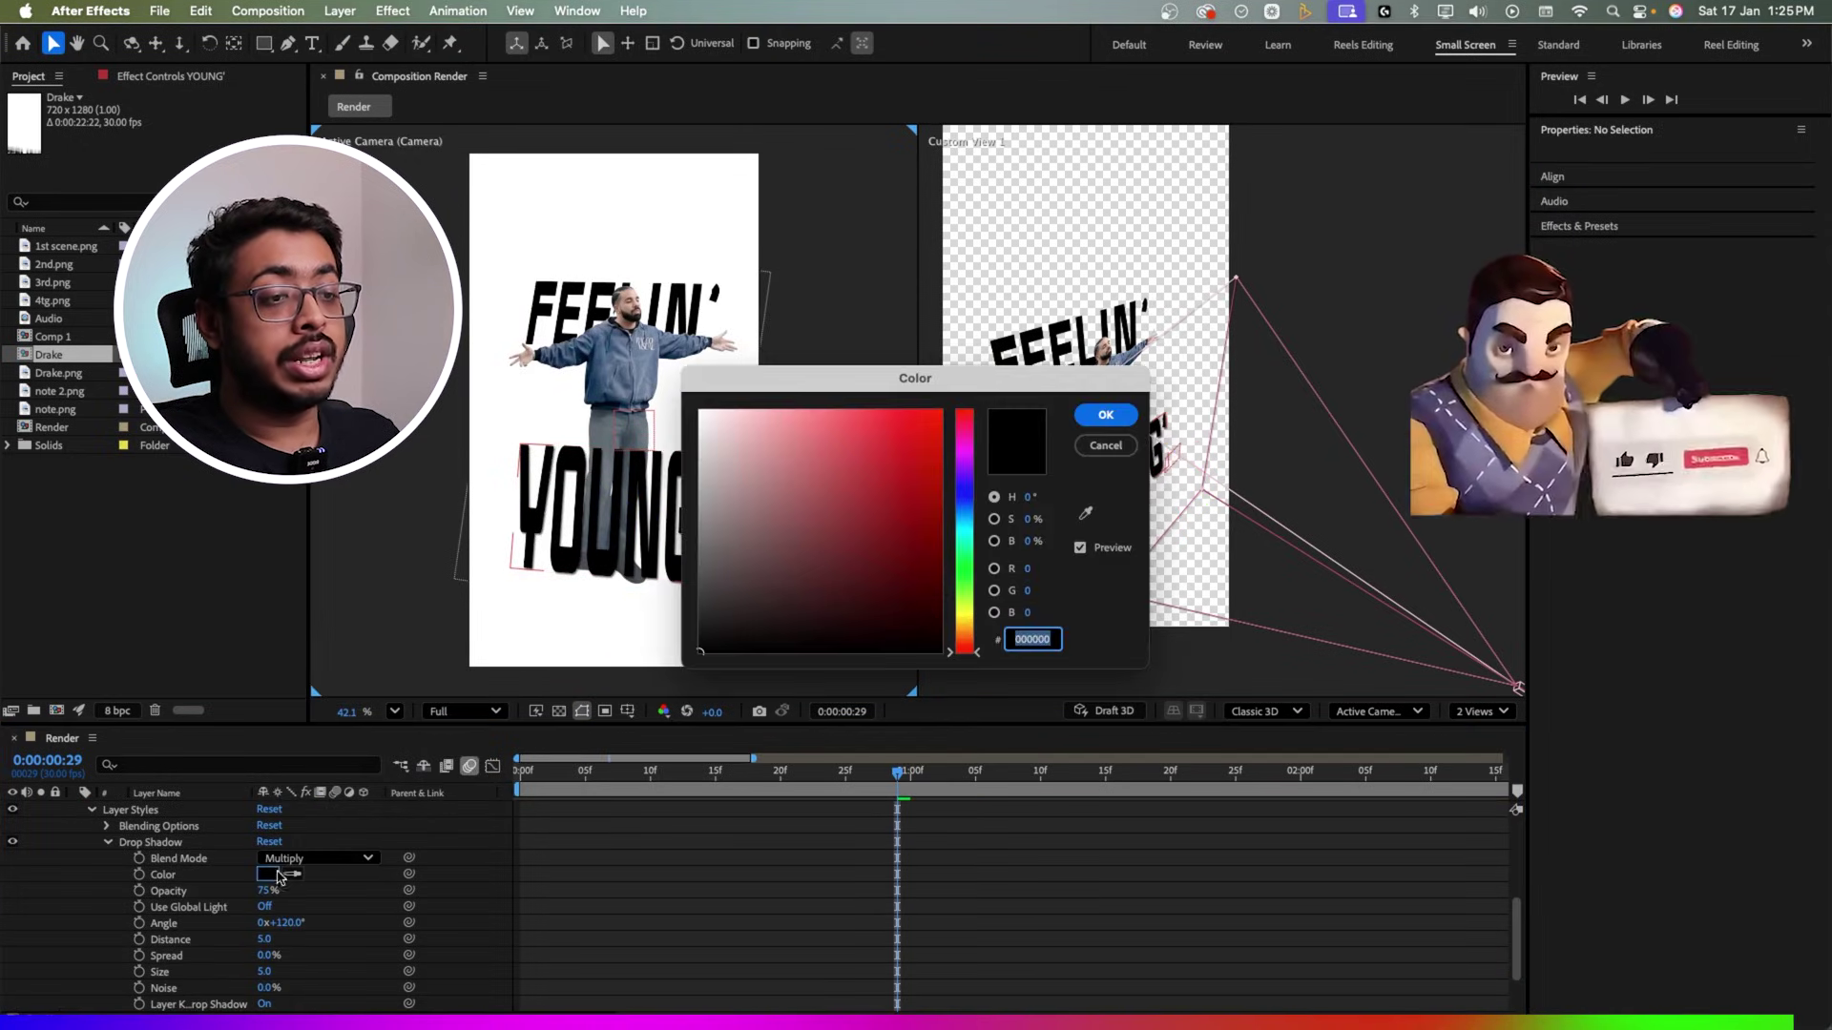
left_click(700, 450)
left_click(1100, 414)
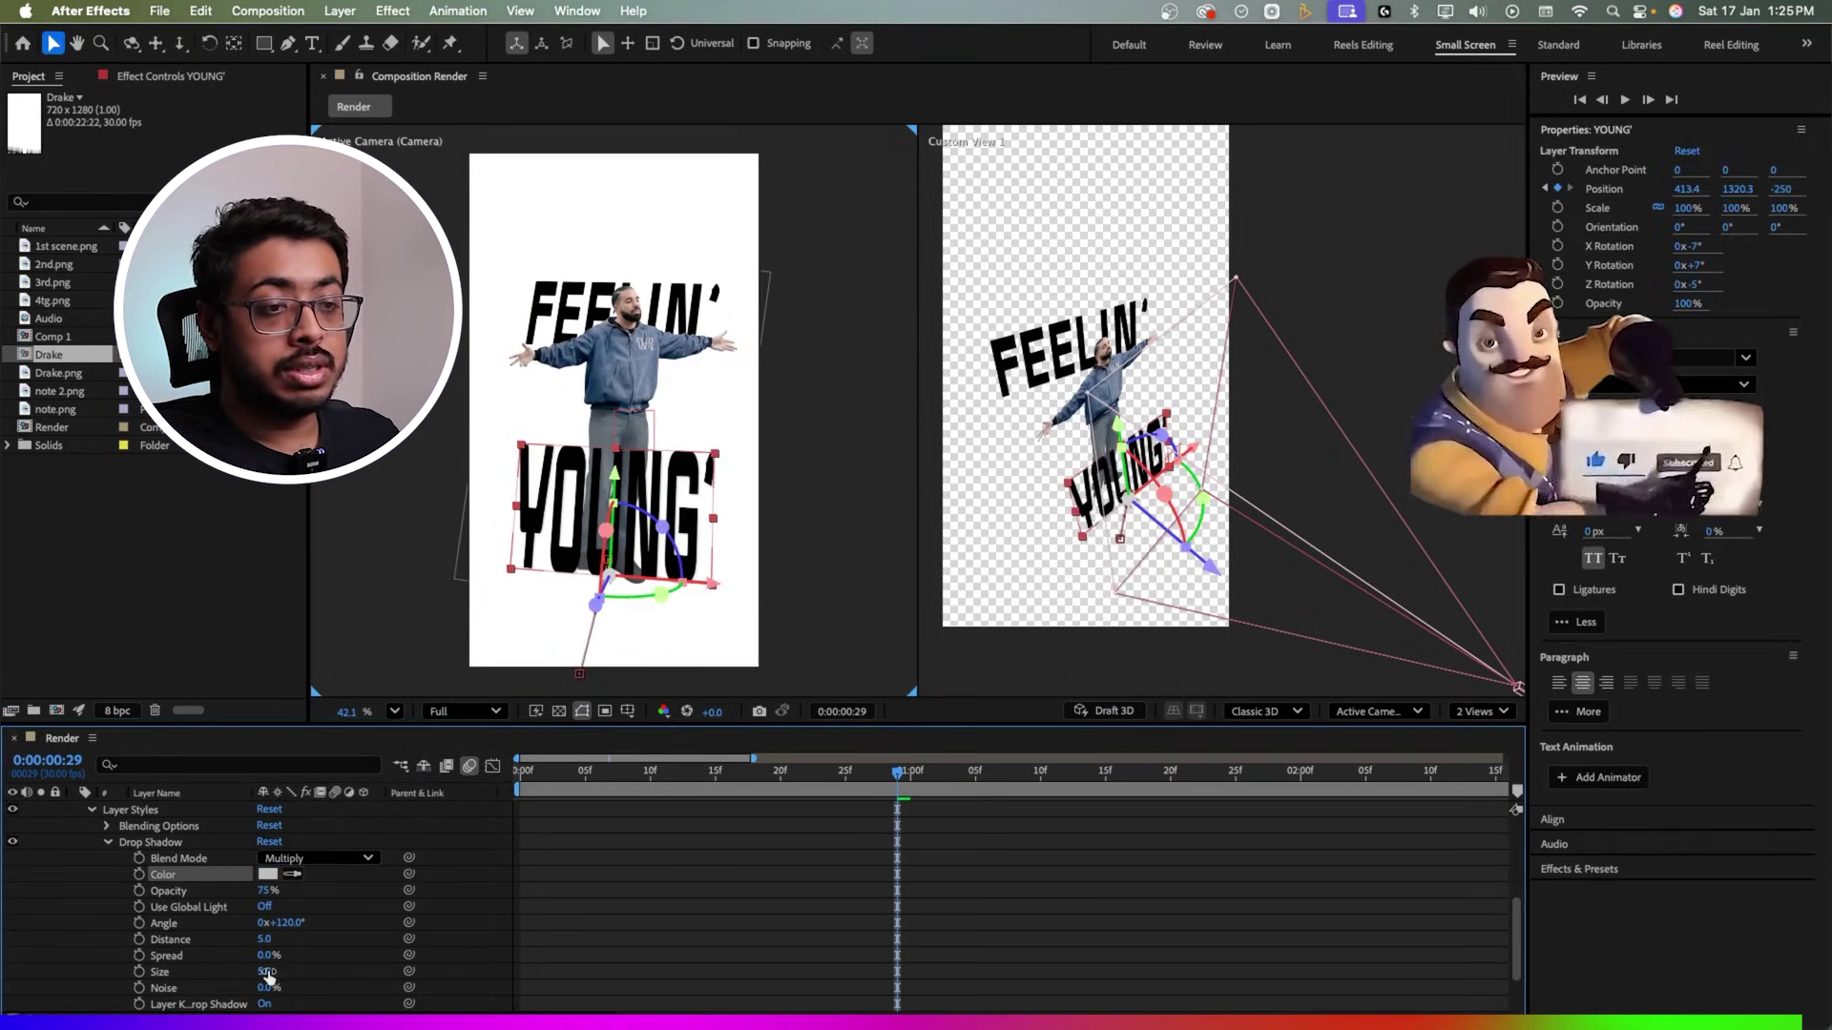
left_click_drag(266, 940, 275, 940)
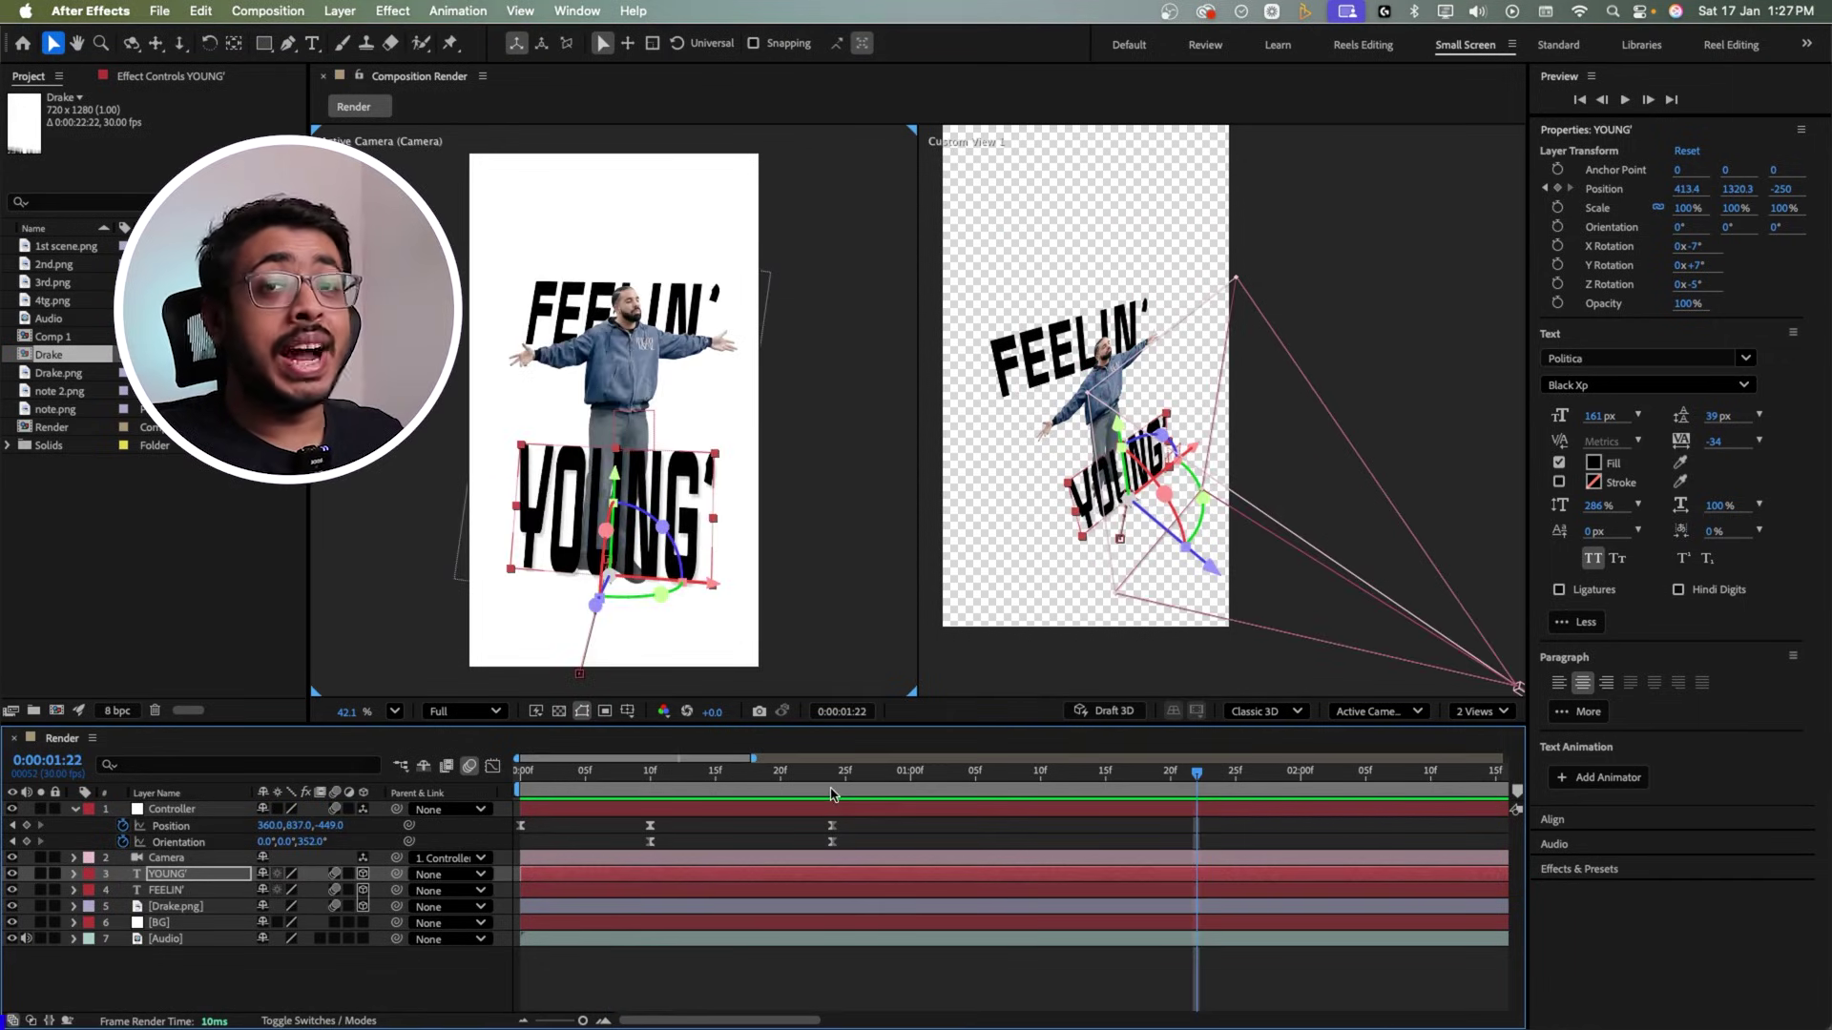
Step: Reveal the Controller's Scale alongside its other properties and keyframe it at 100% on frame 24
left_click(830, 792)
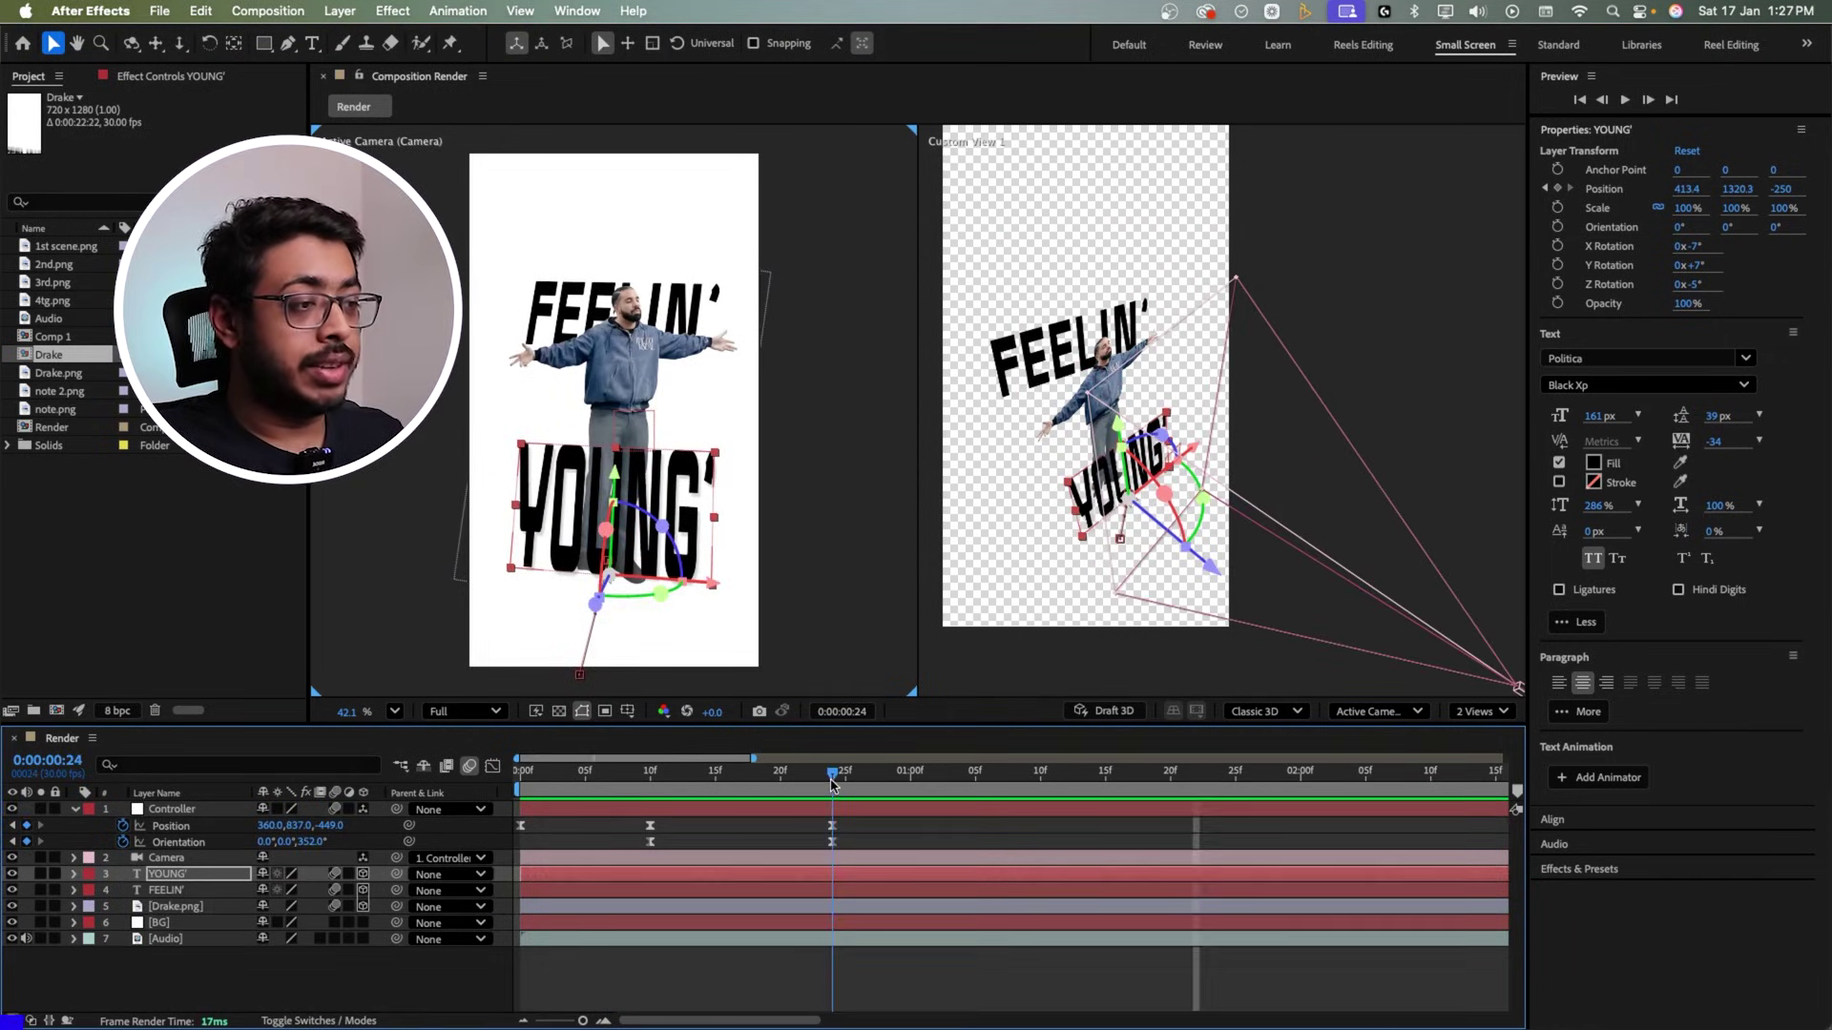
left_click(832, 826)
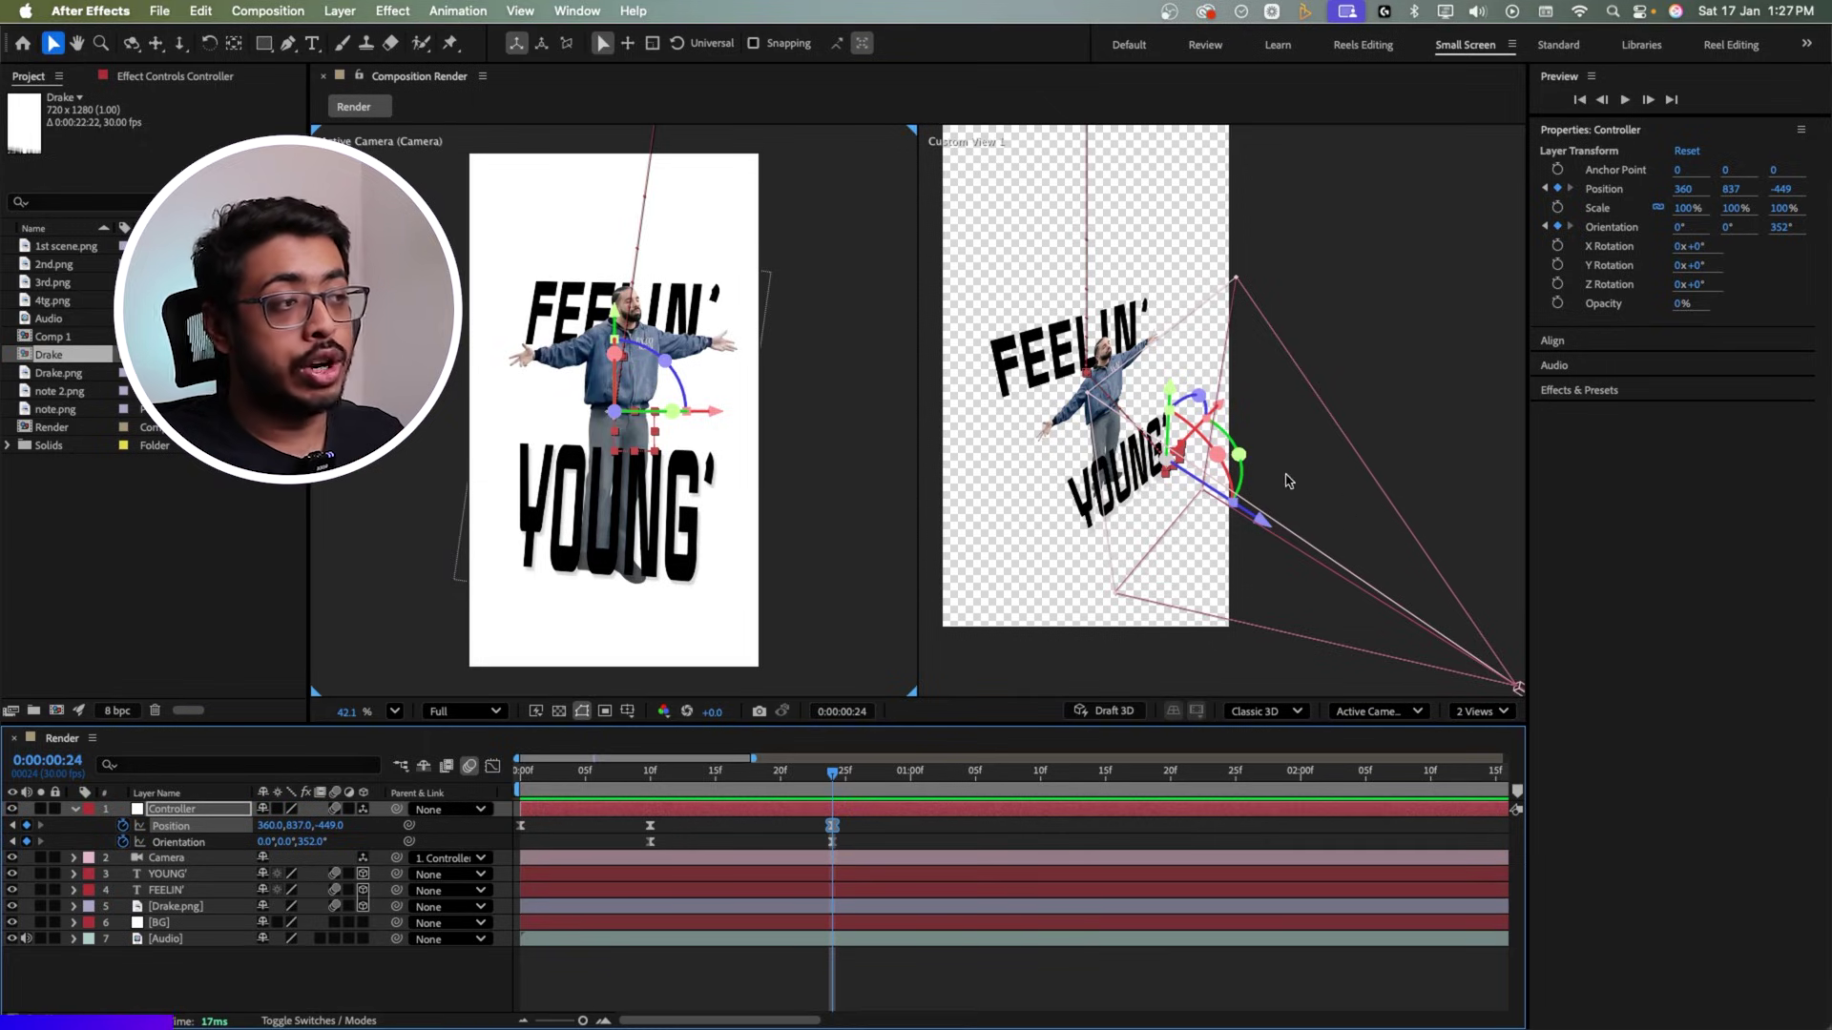
left_click(177, 810)
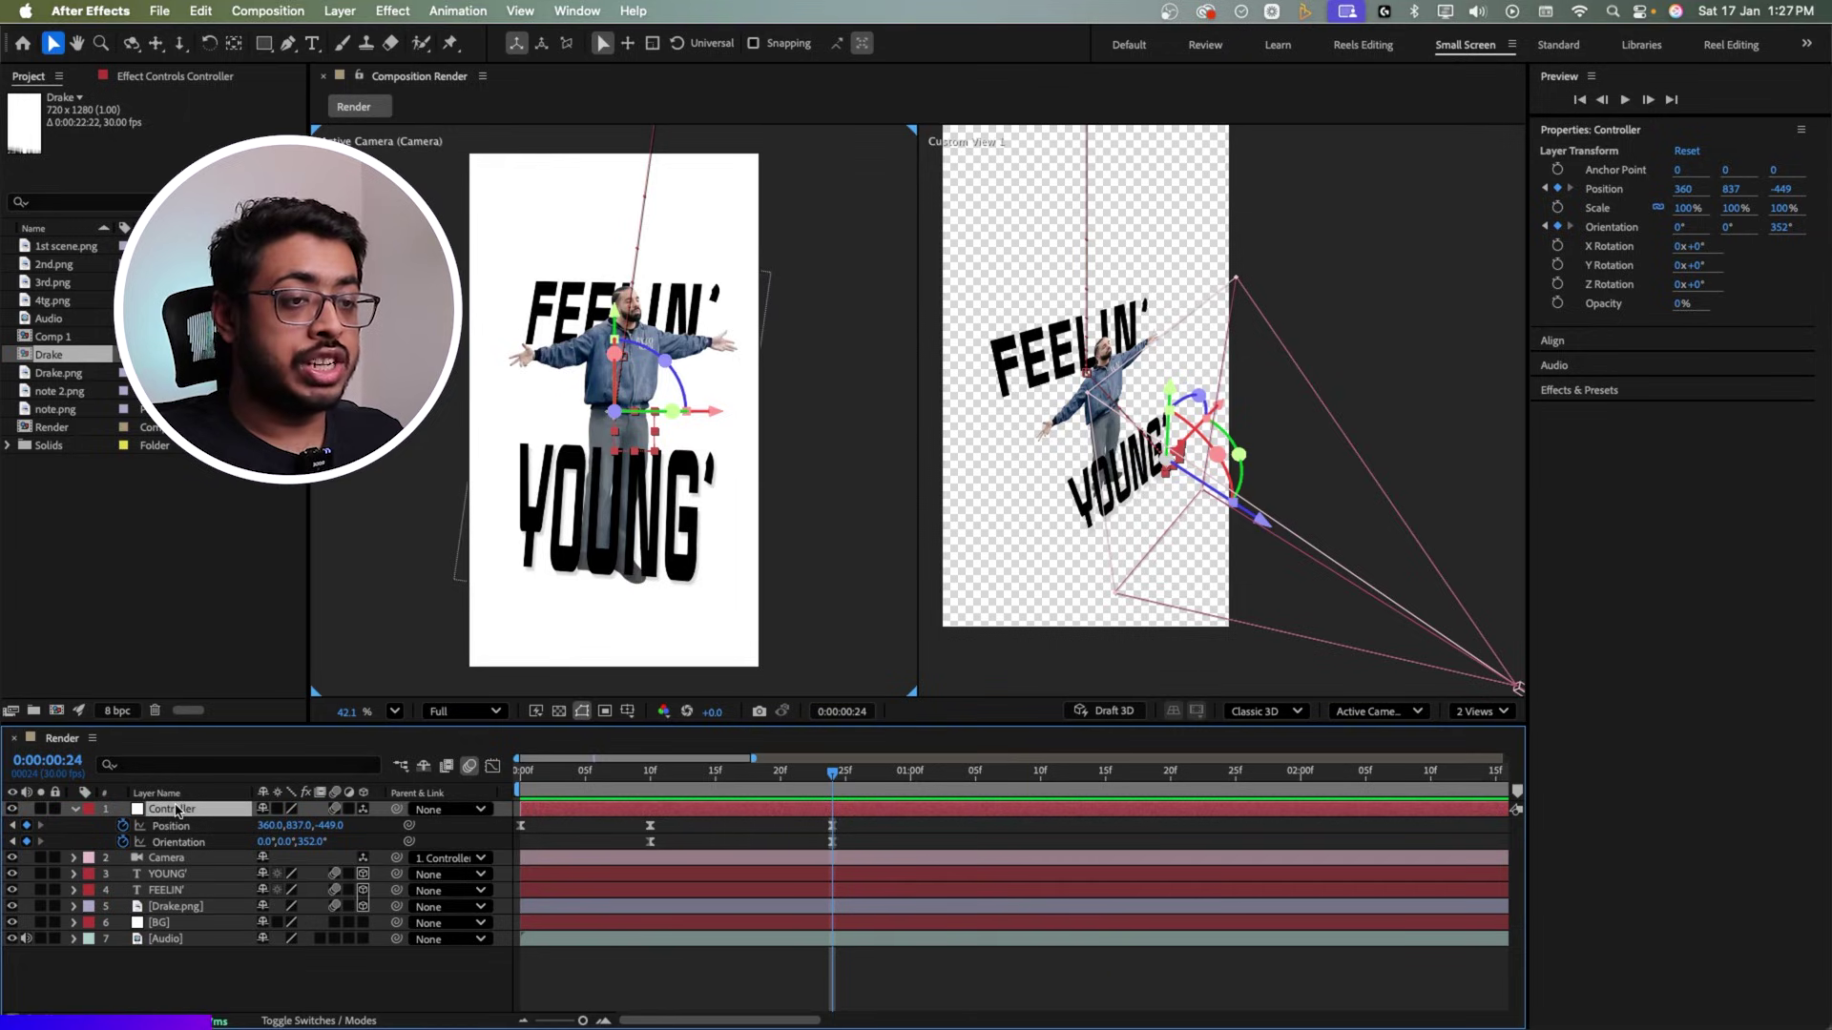
key("shift+s")
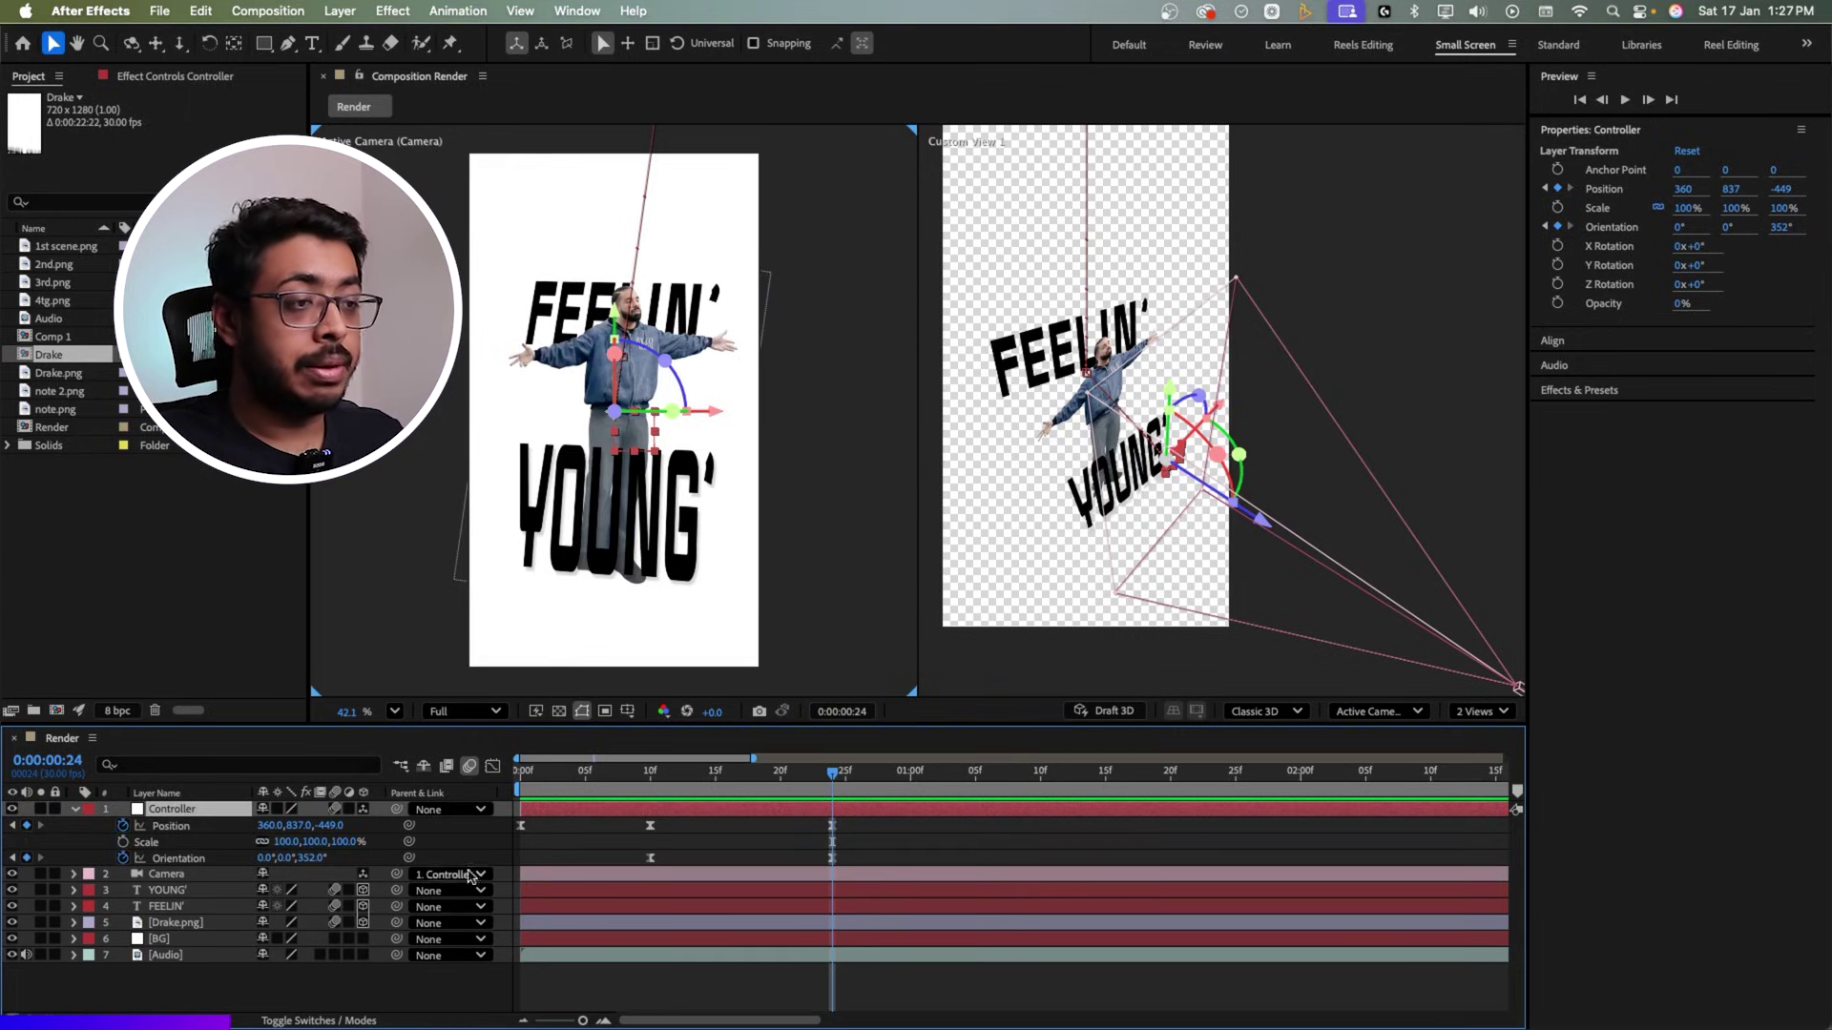
left_click(123, 842)
Step: At 0:00:01:10, keyframe the Controller with X orientation 281°, scale 169% and Z position -930
left_click_drag(876, 770, 1042, 776)
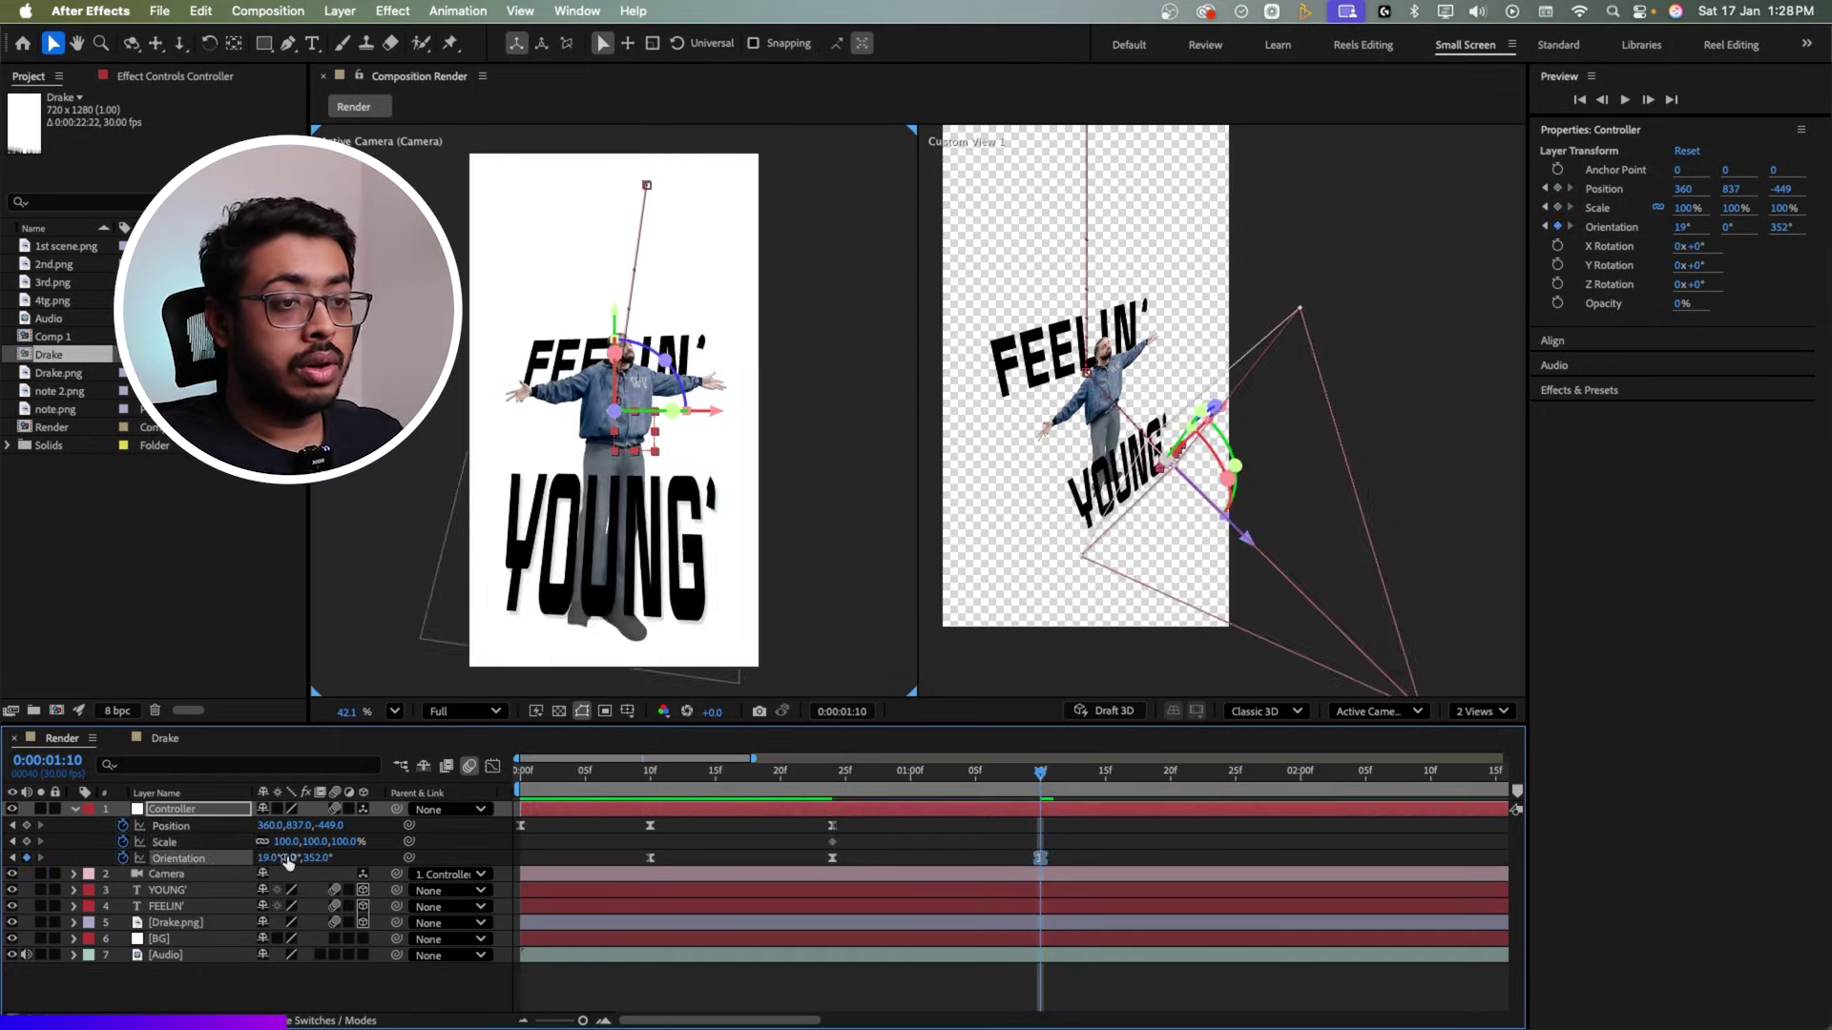
left_click_drag(267, 864, 240, 863)
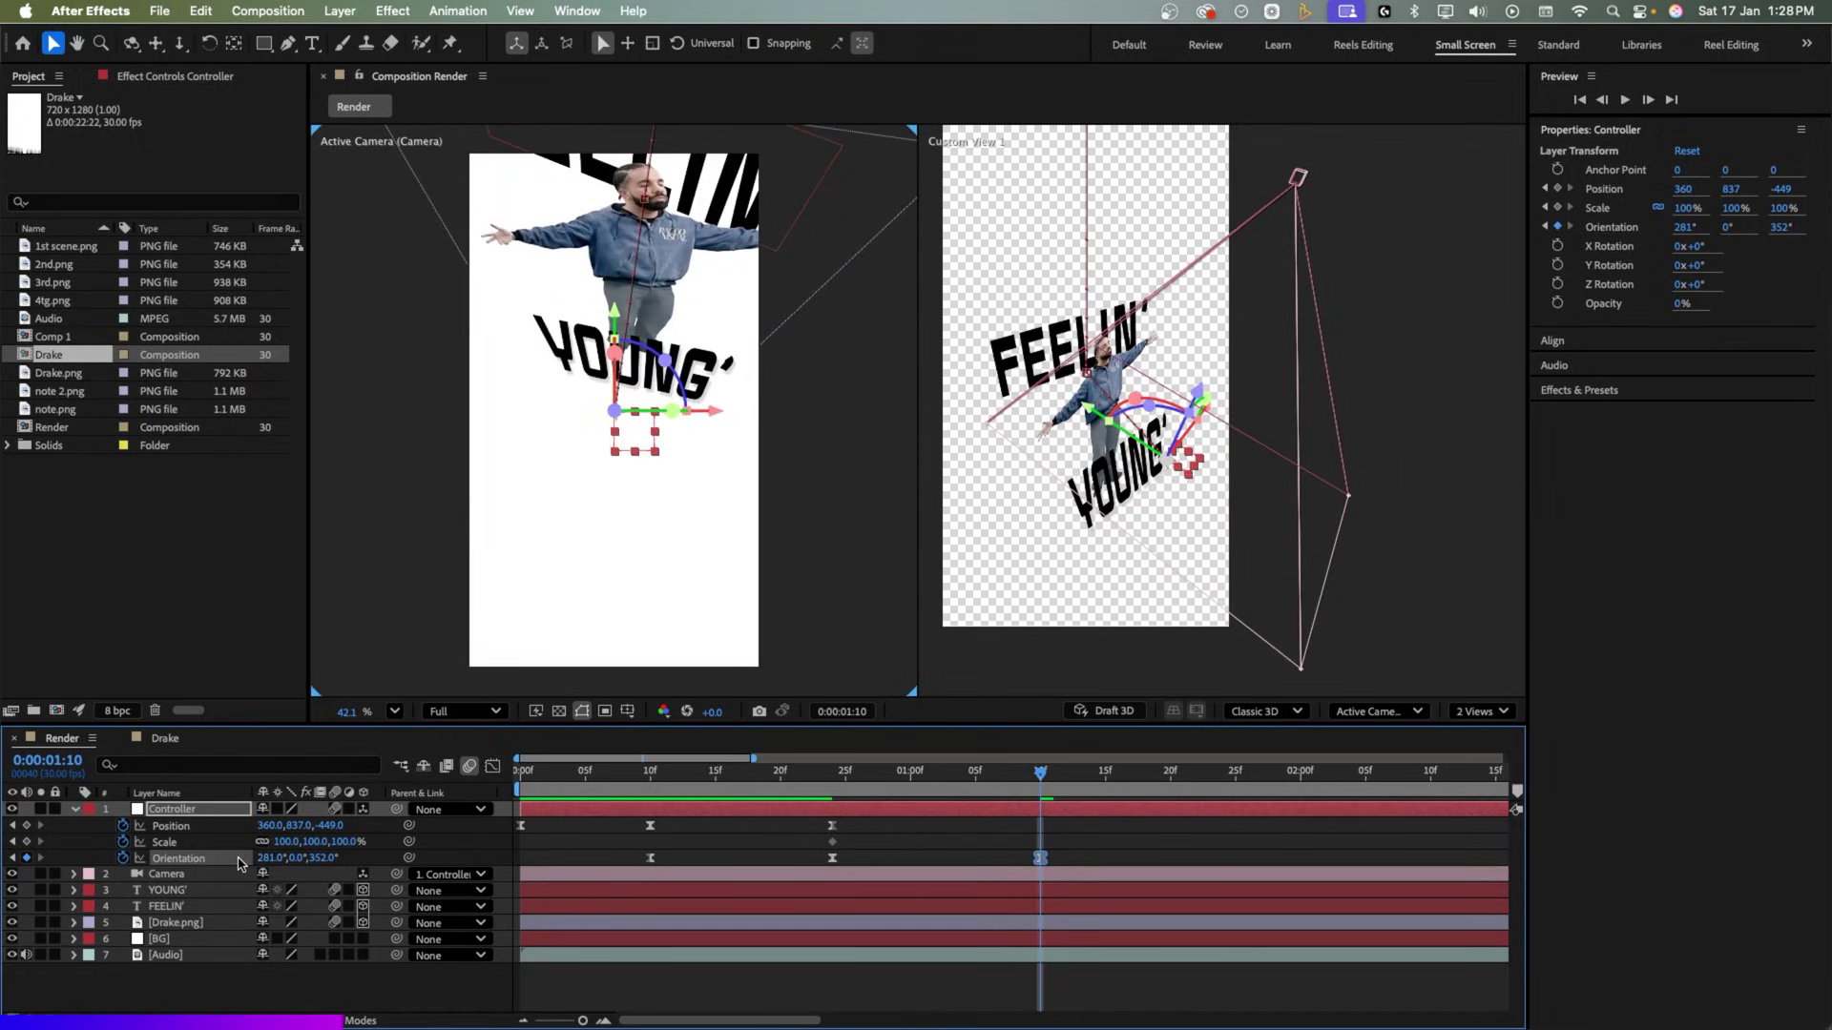
left_click_drag(345, 841, 411, 842)
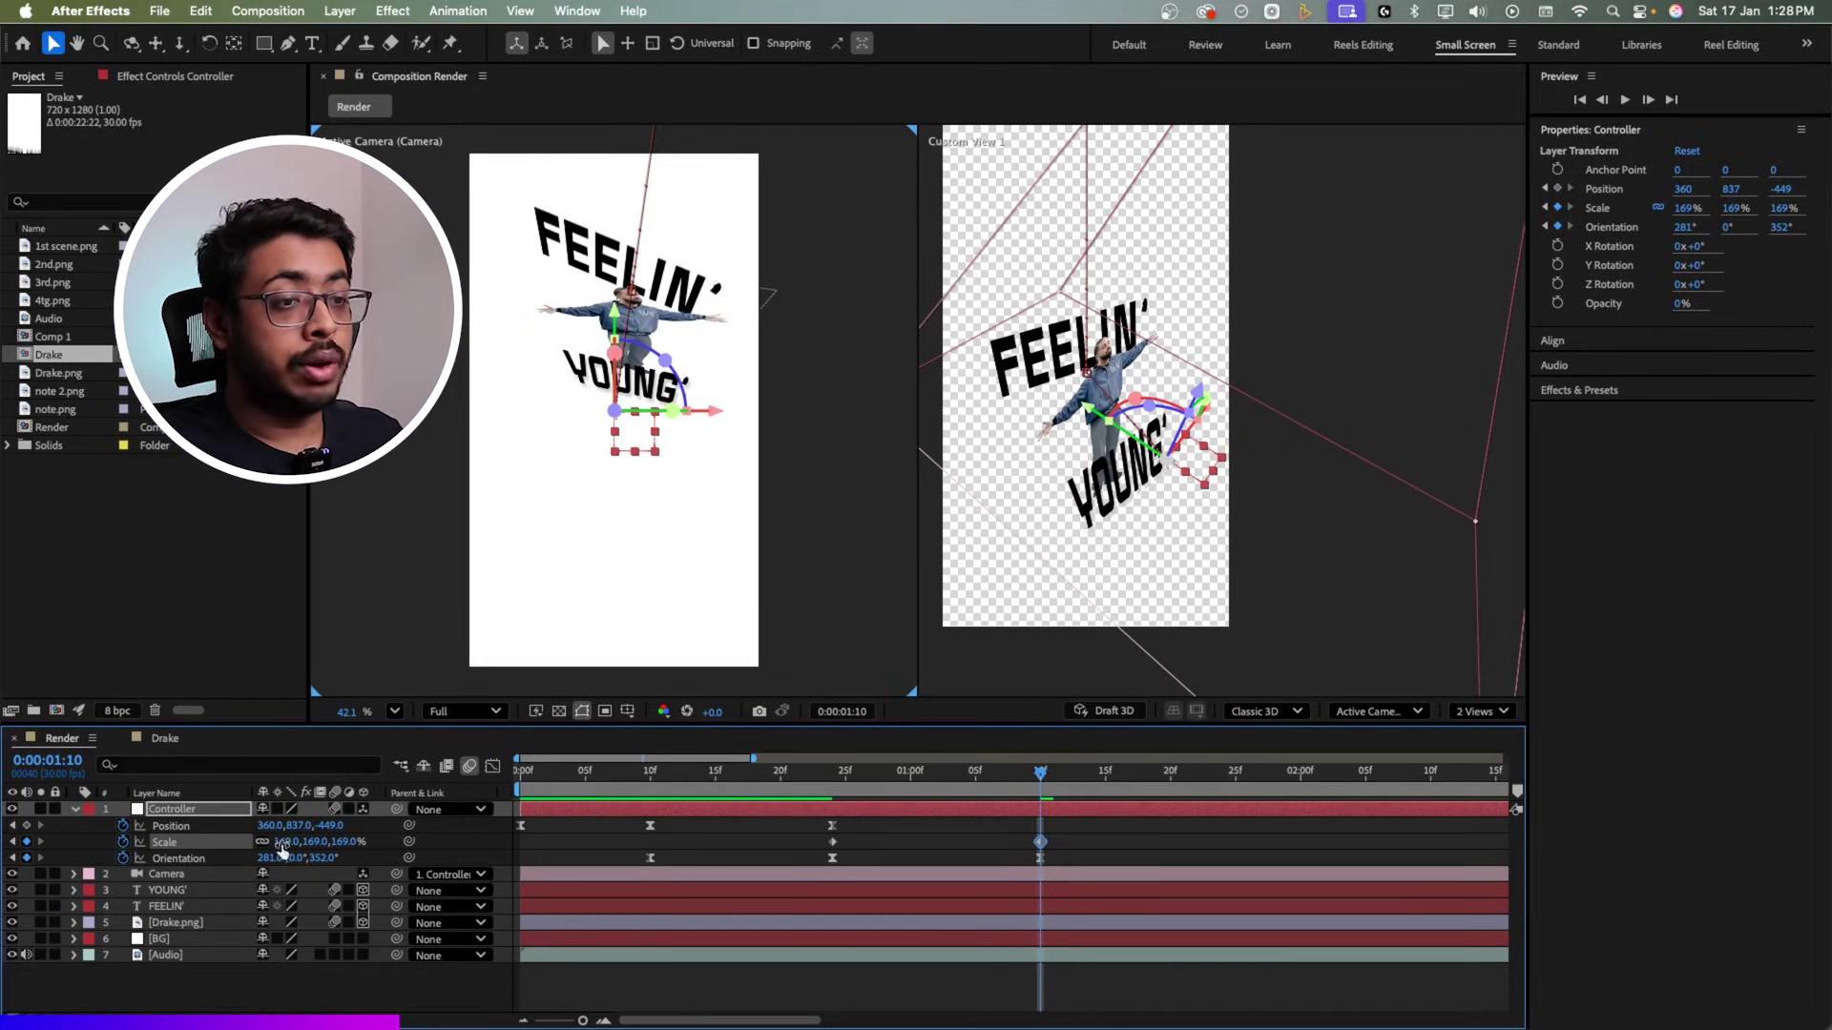
left_click_drag(329, 826, 7, 886)
Step: Apply Easy Ease to the Controller's two Scale keyframes and reshape their speed curve for a fast start from frame 24
left_click_drag(1059, 837, 810, 852)
key("shift+F3")
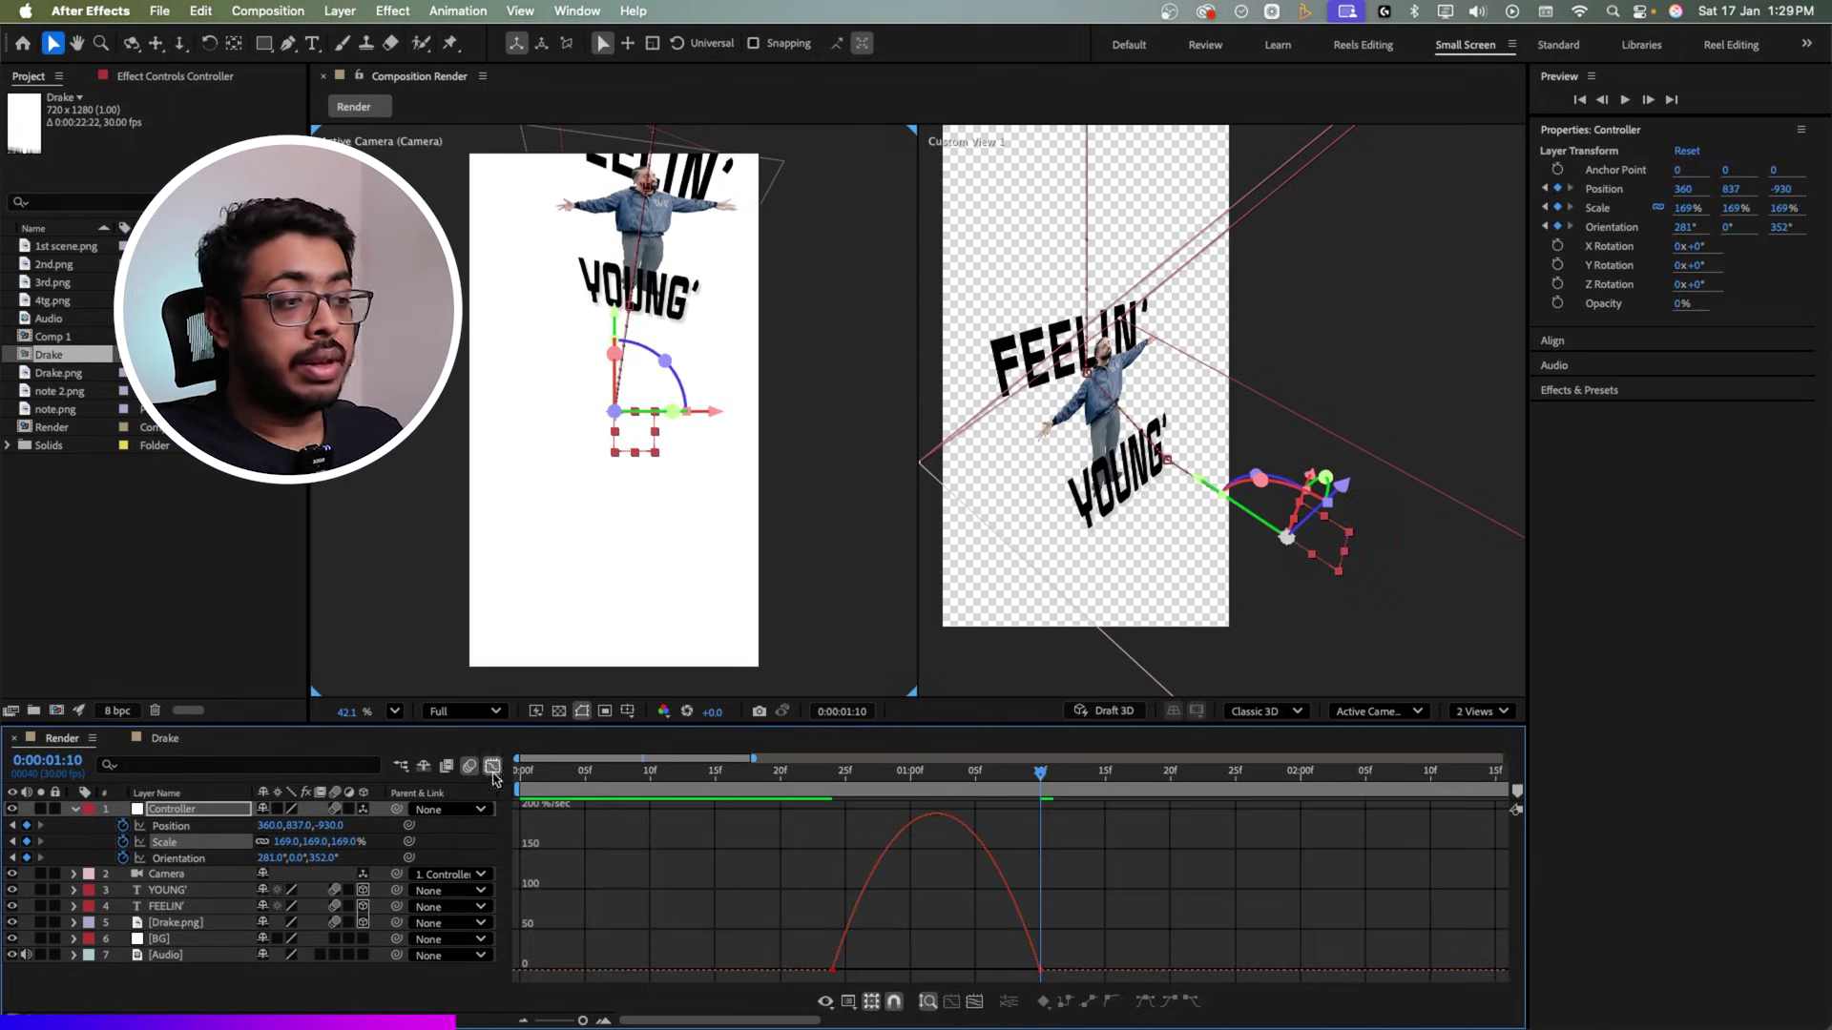
left_click_drag(867, 970, 836, 970)
key("shift+F3")
left_click(837, 779)
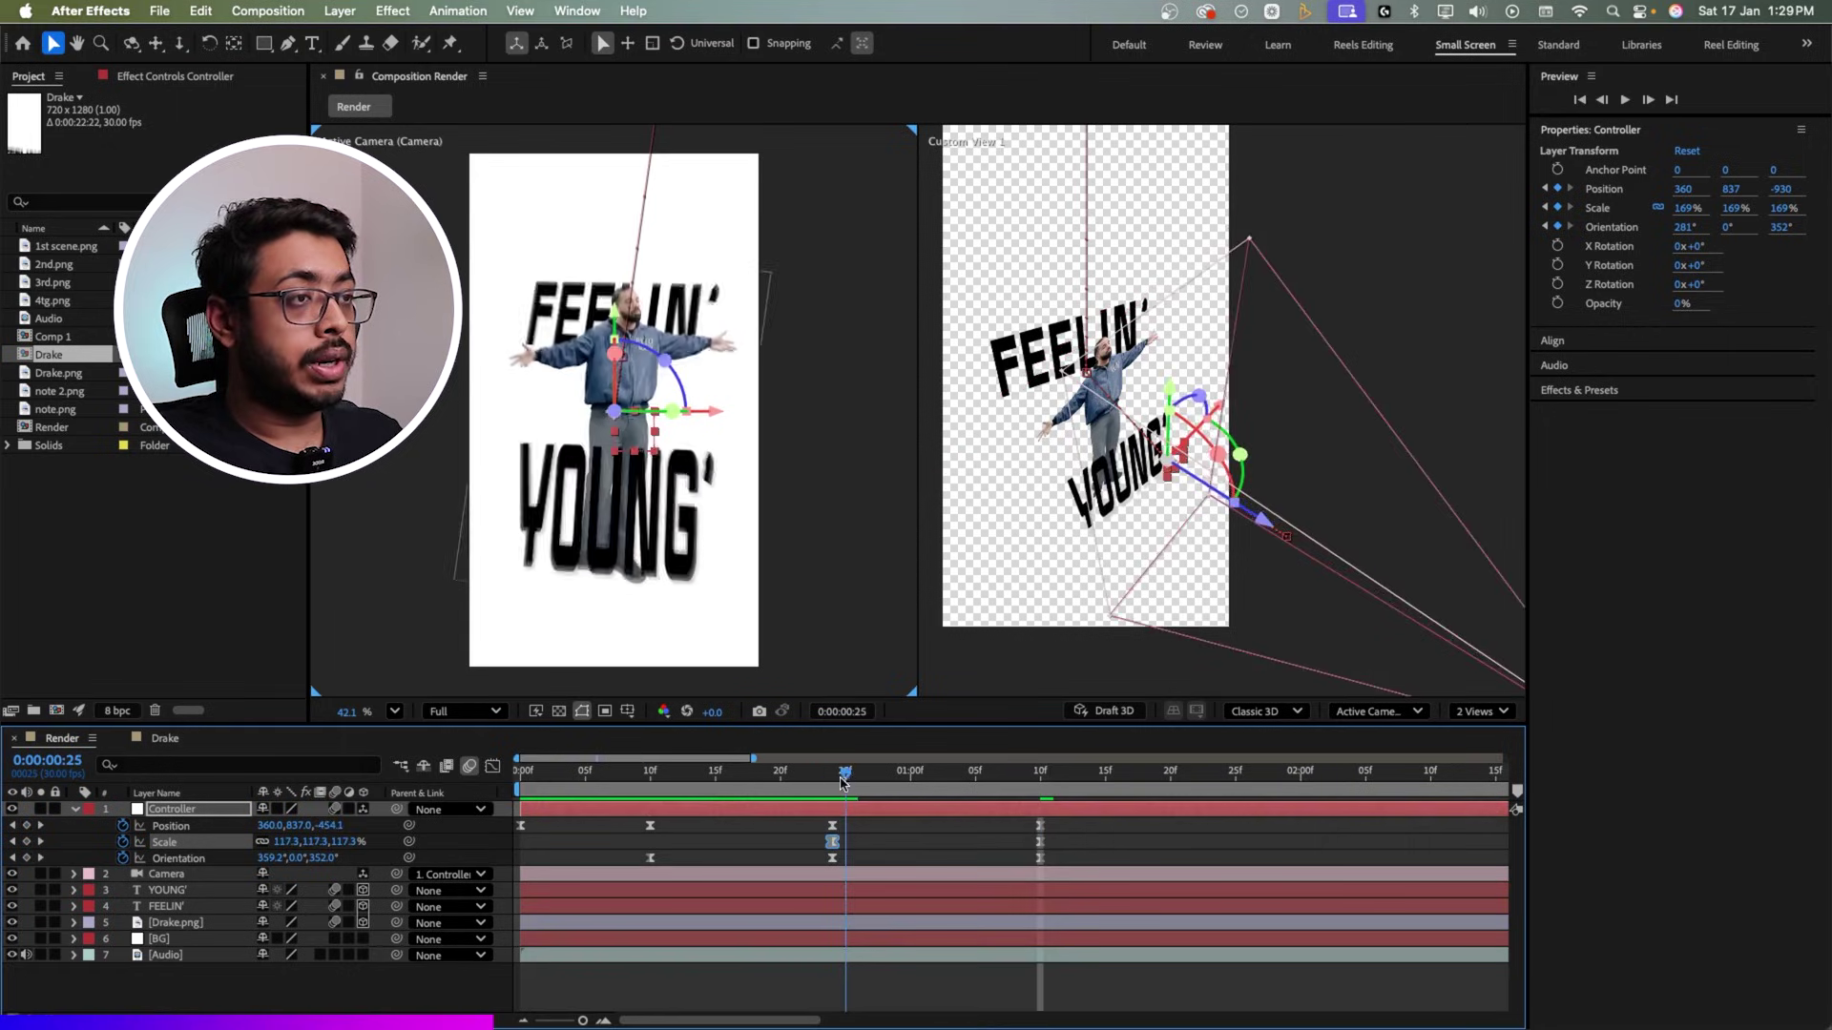
Step: Play back and scrub the Controller's camera move from frame 24 to check its speed and motion
key("space")
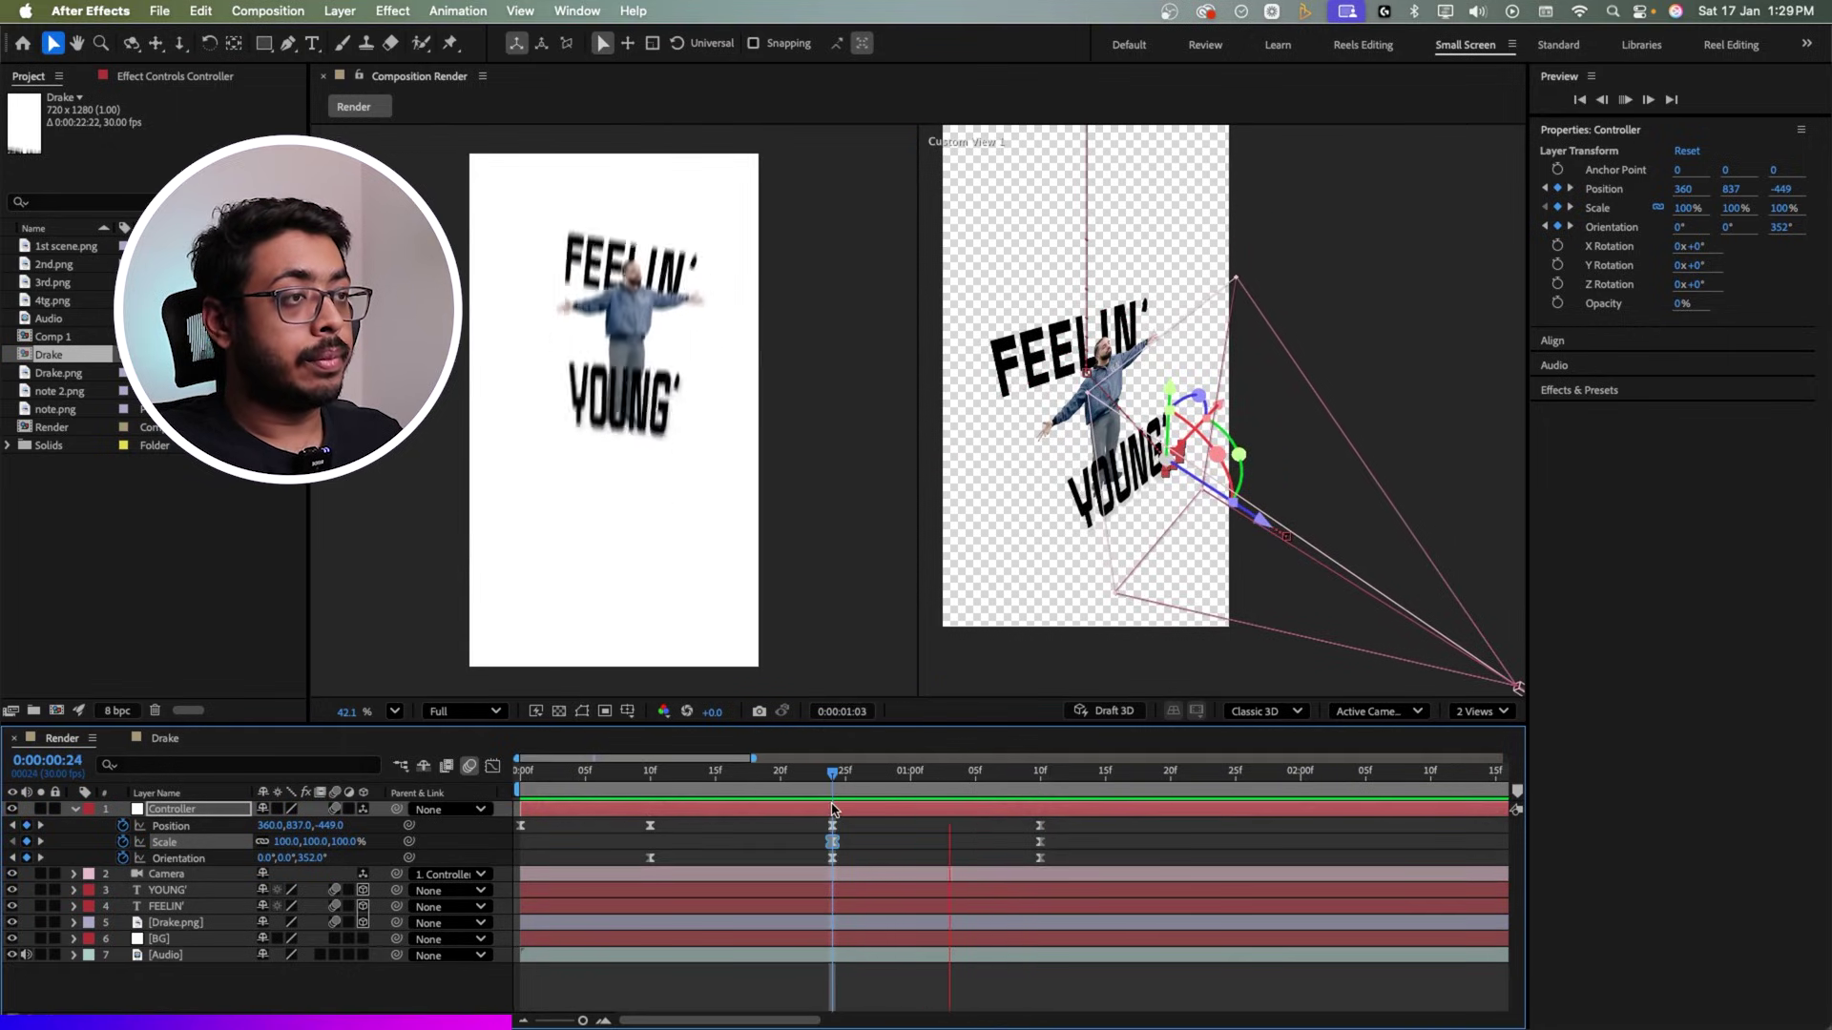
key("space")
left_click(828, 786)
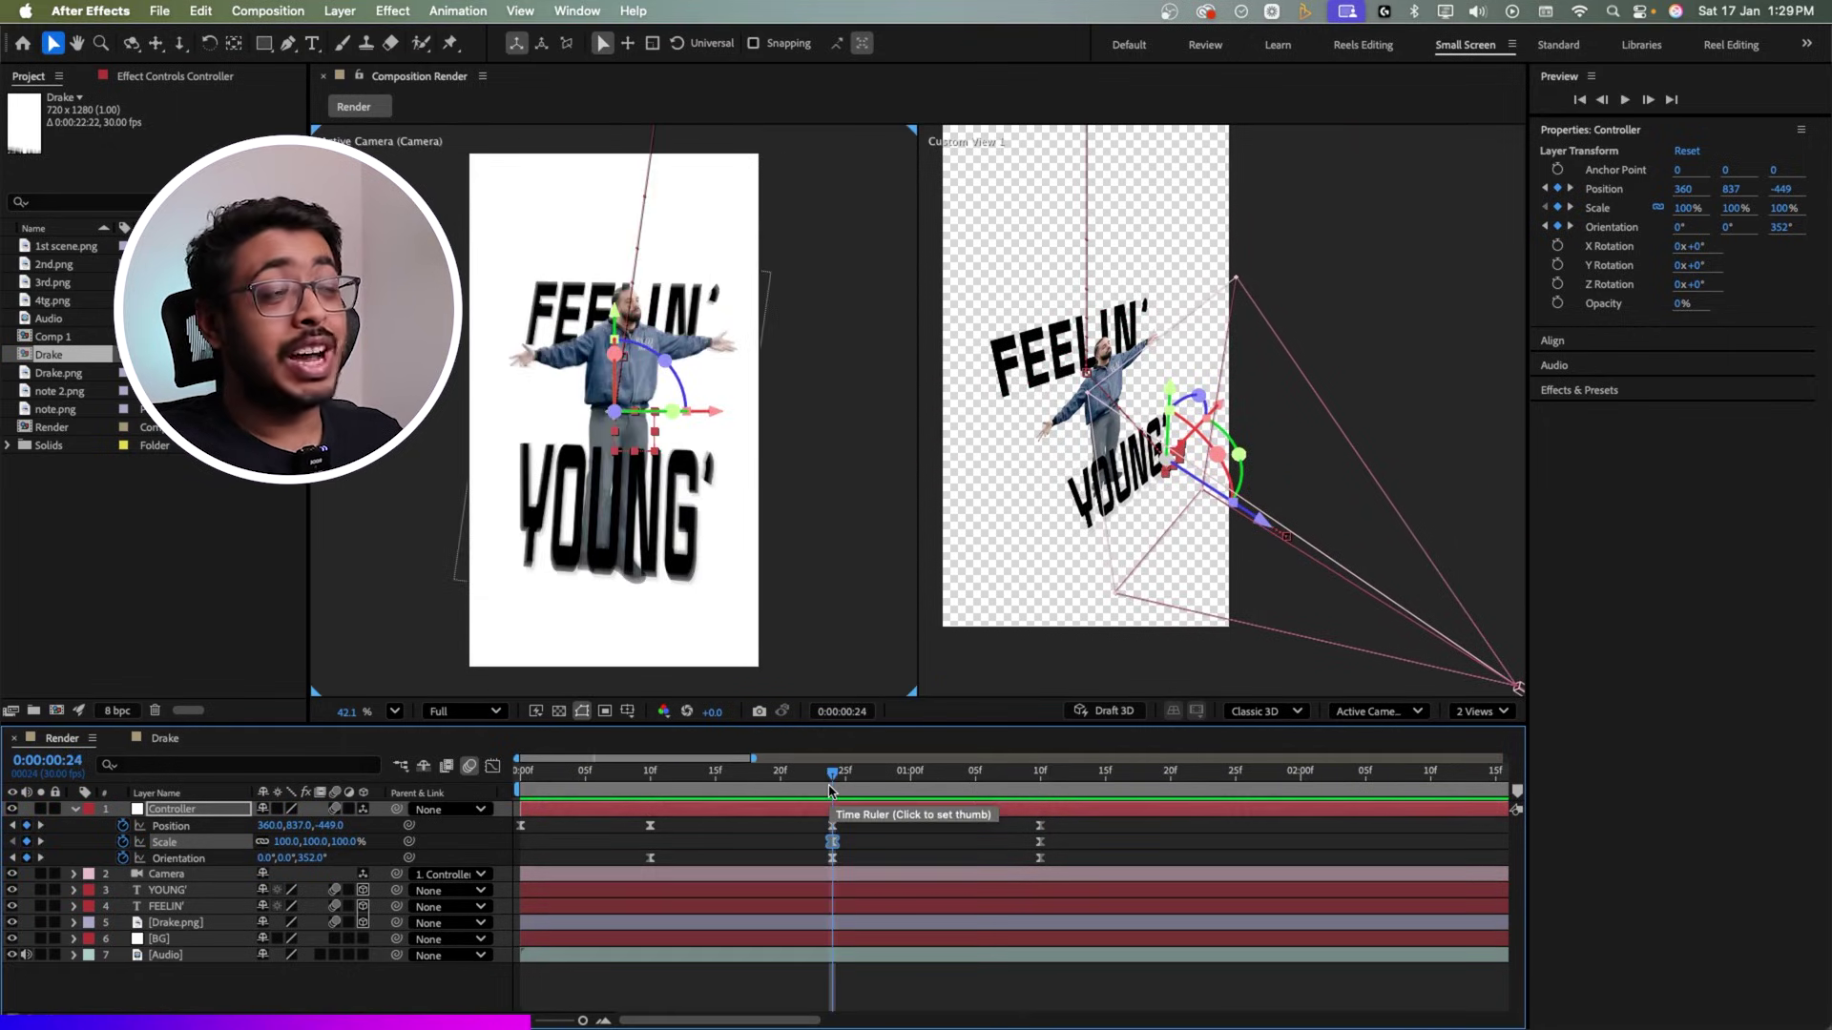
key("space")
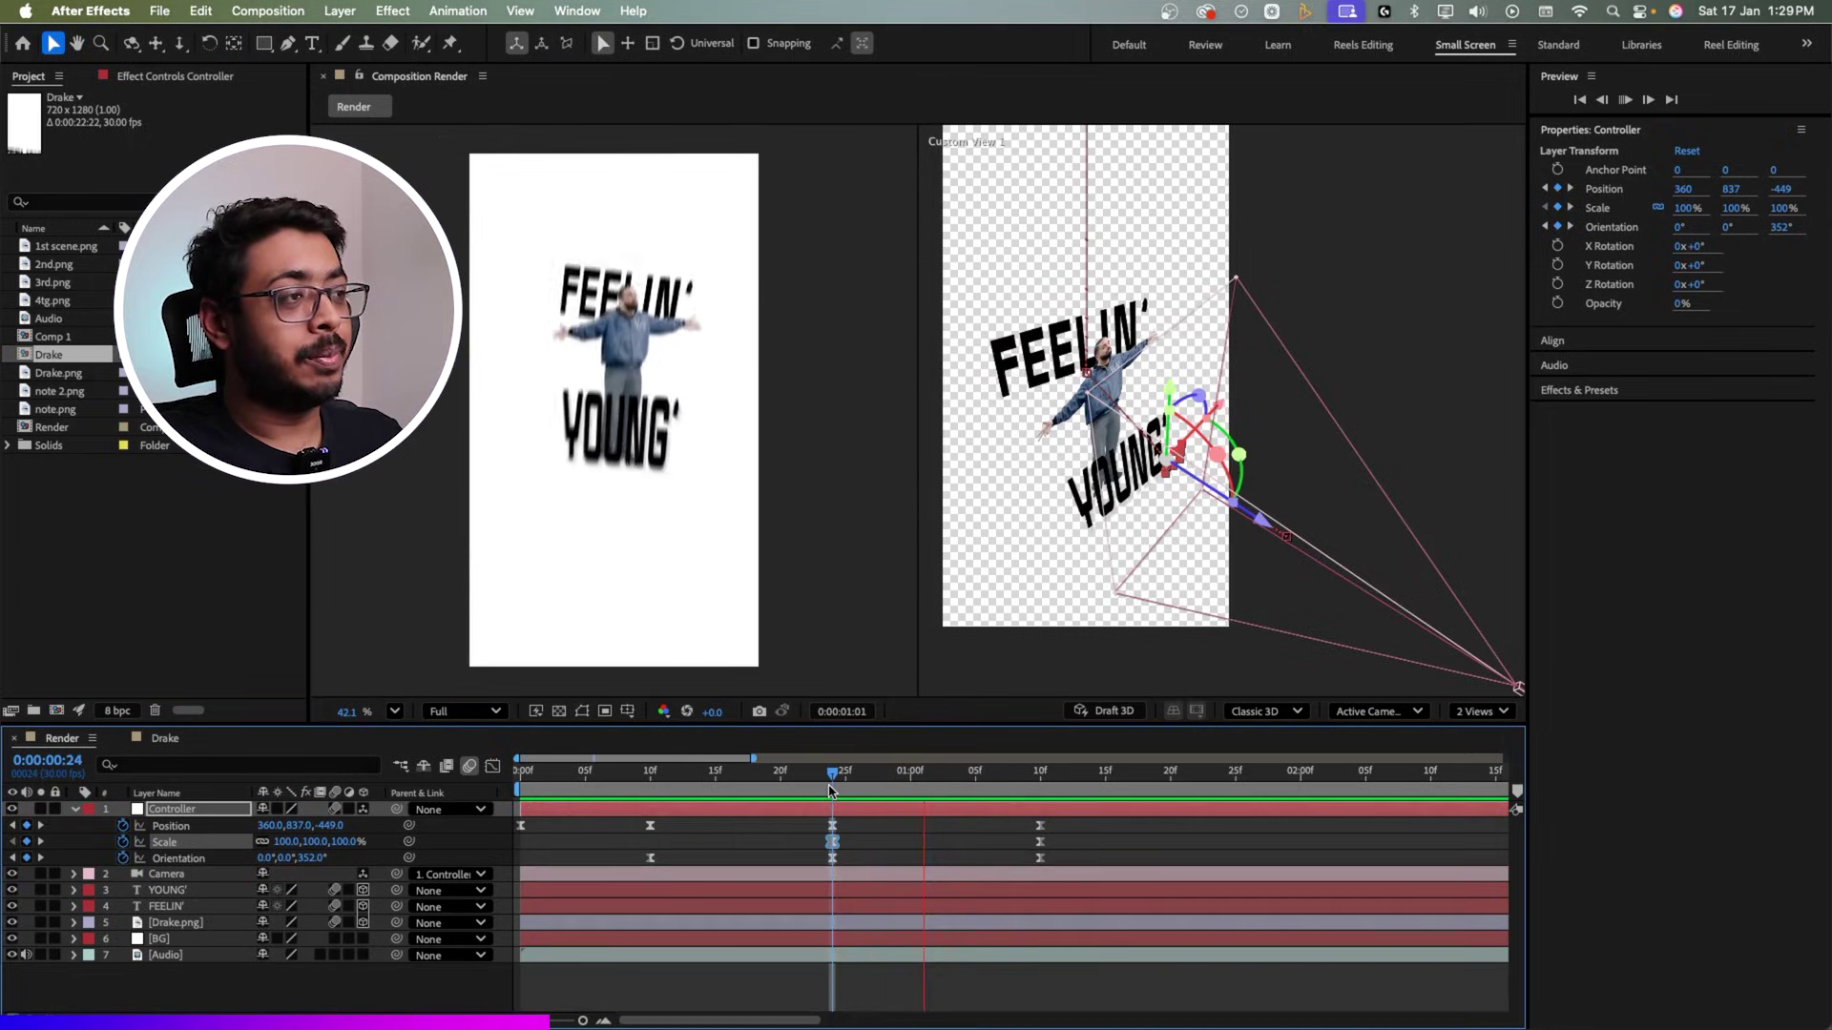
key("space")
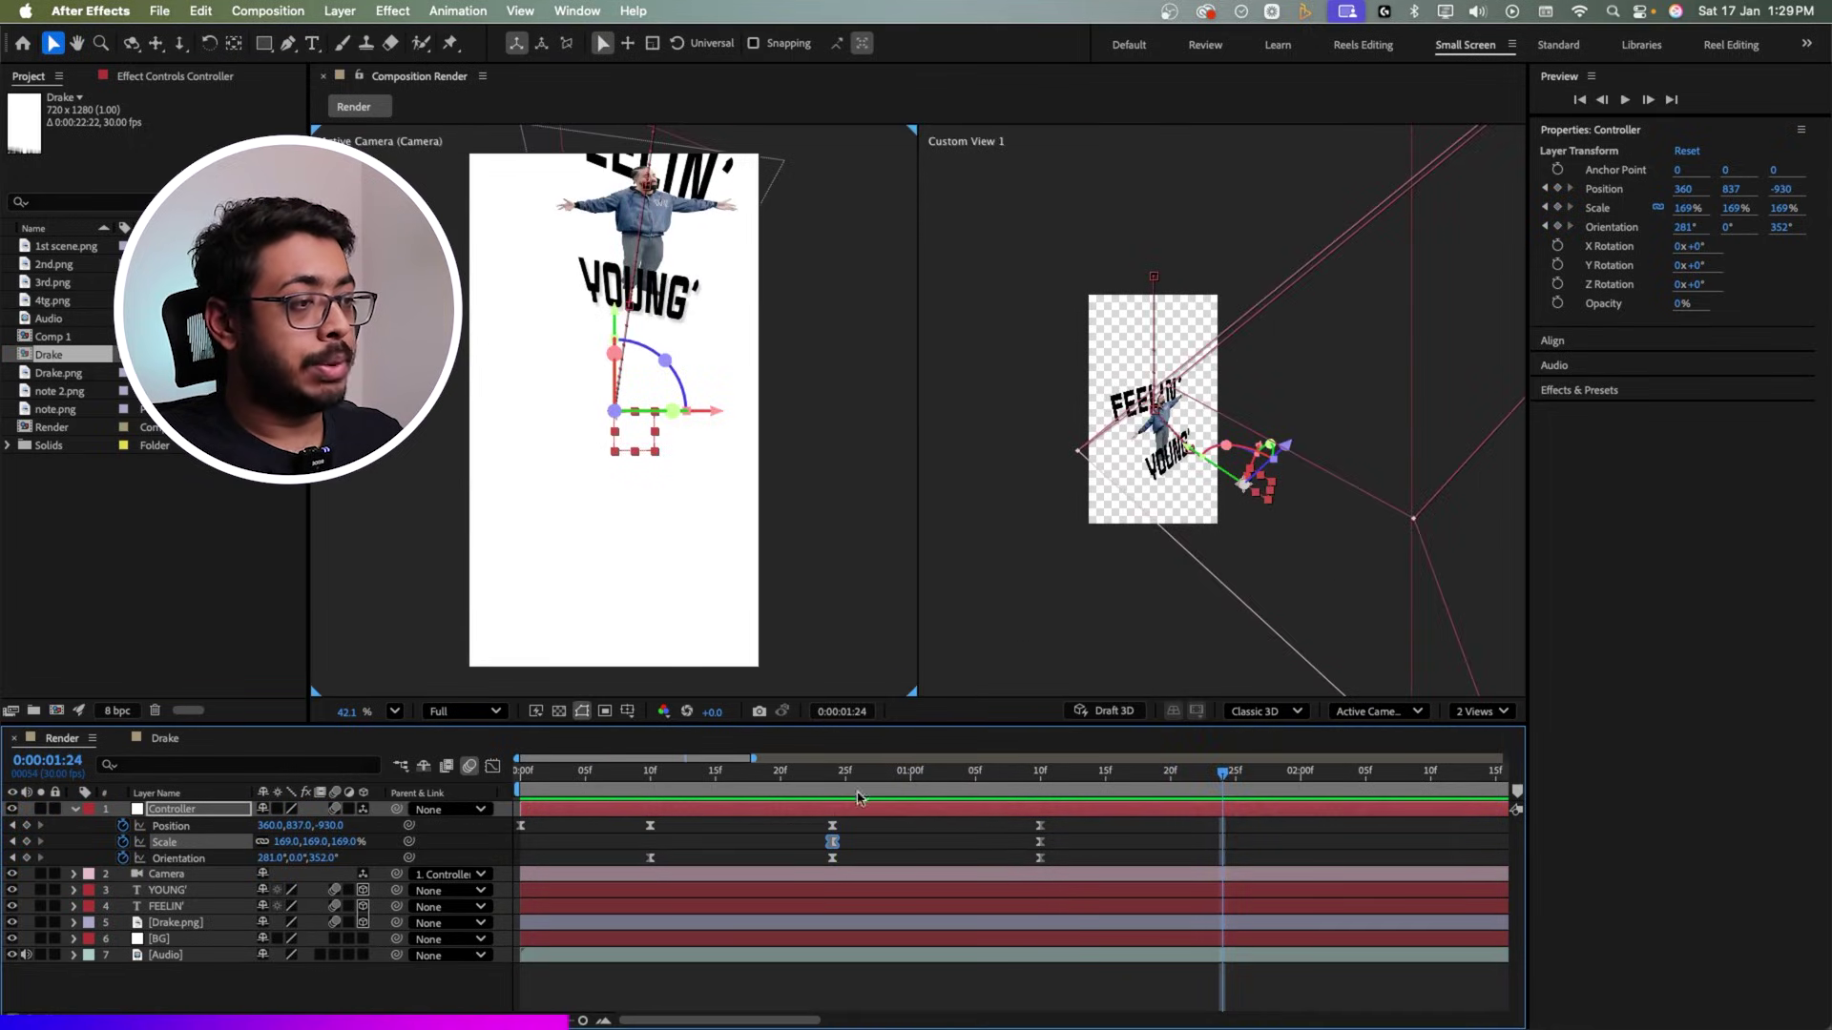
left_click(844, 792)
left_click_drag(850, 779, 975, 780)
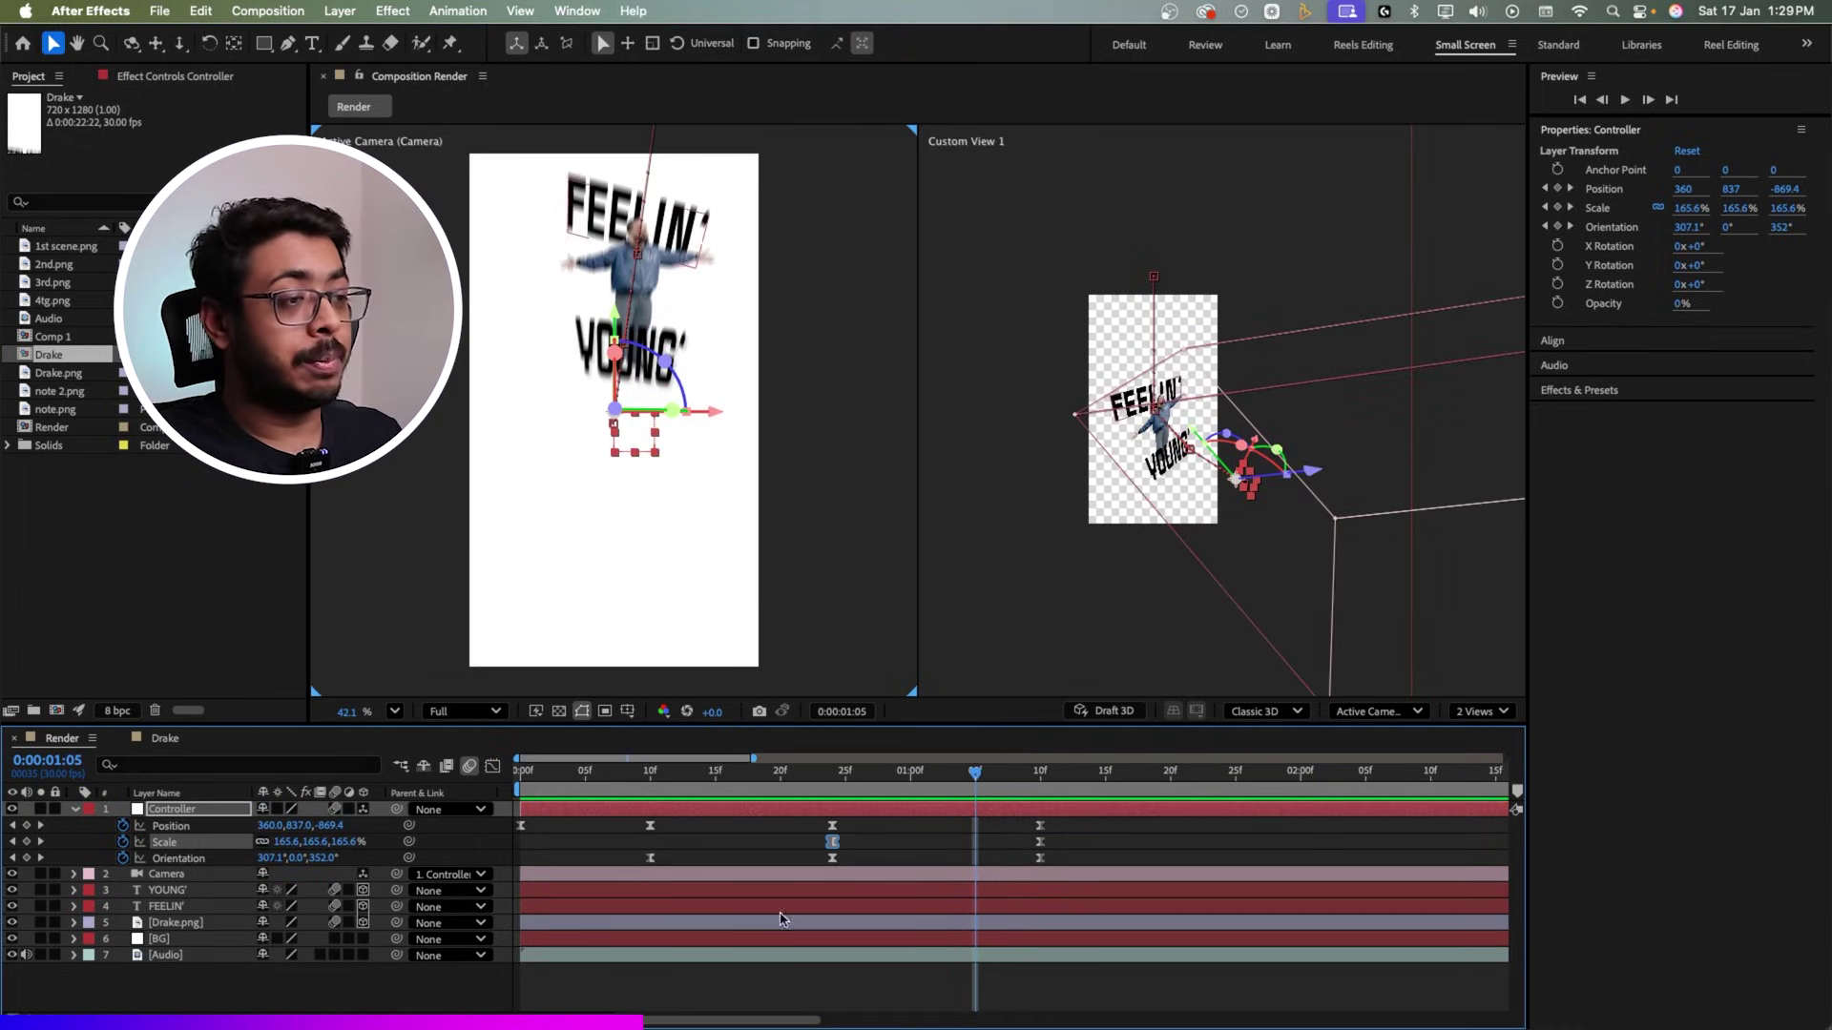
left_click(1055, 779)
key("space")
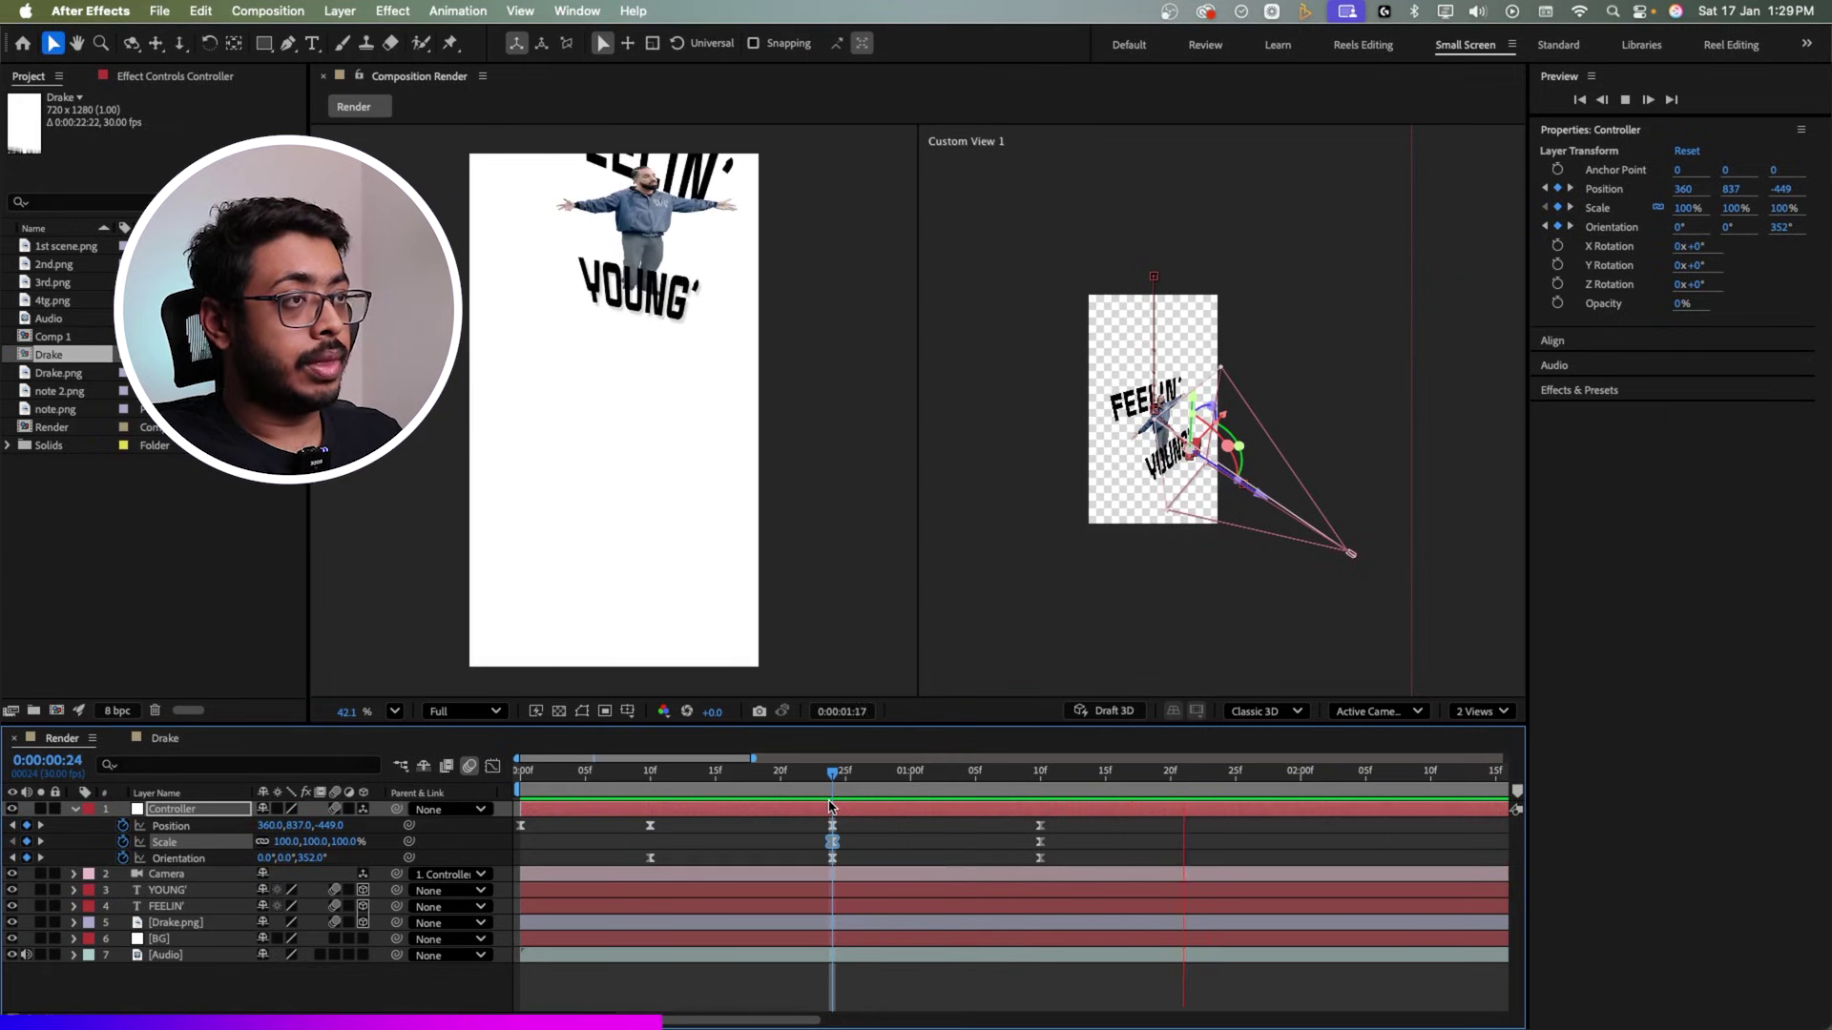
left_click(822, 561)
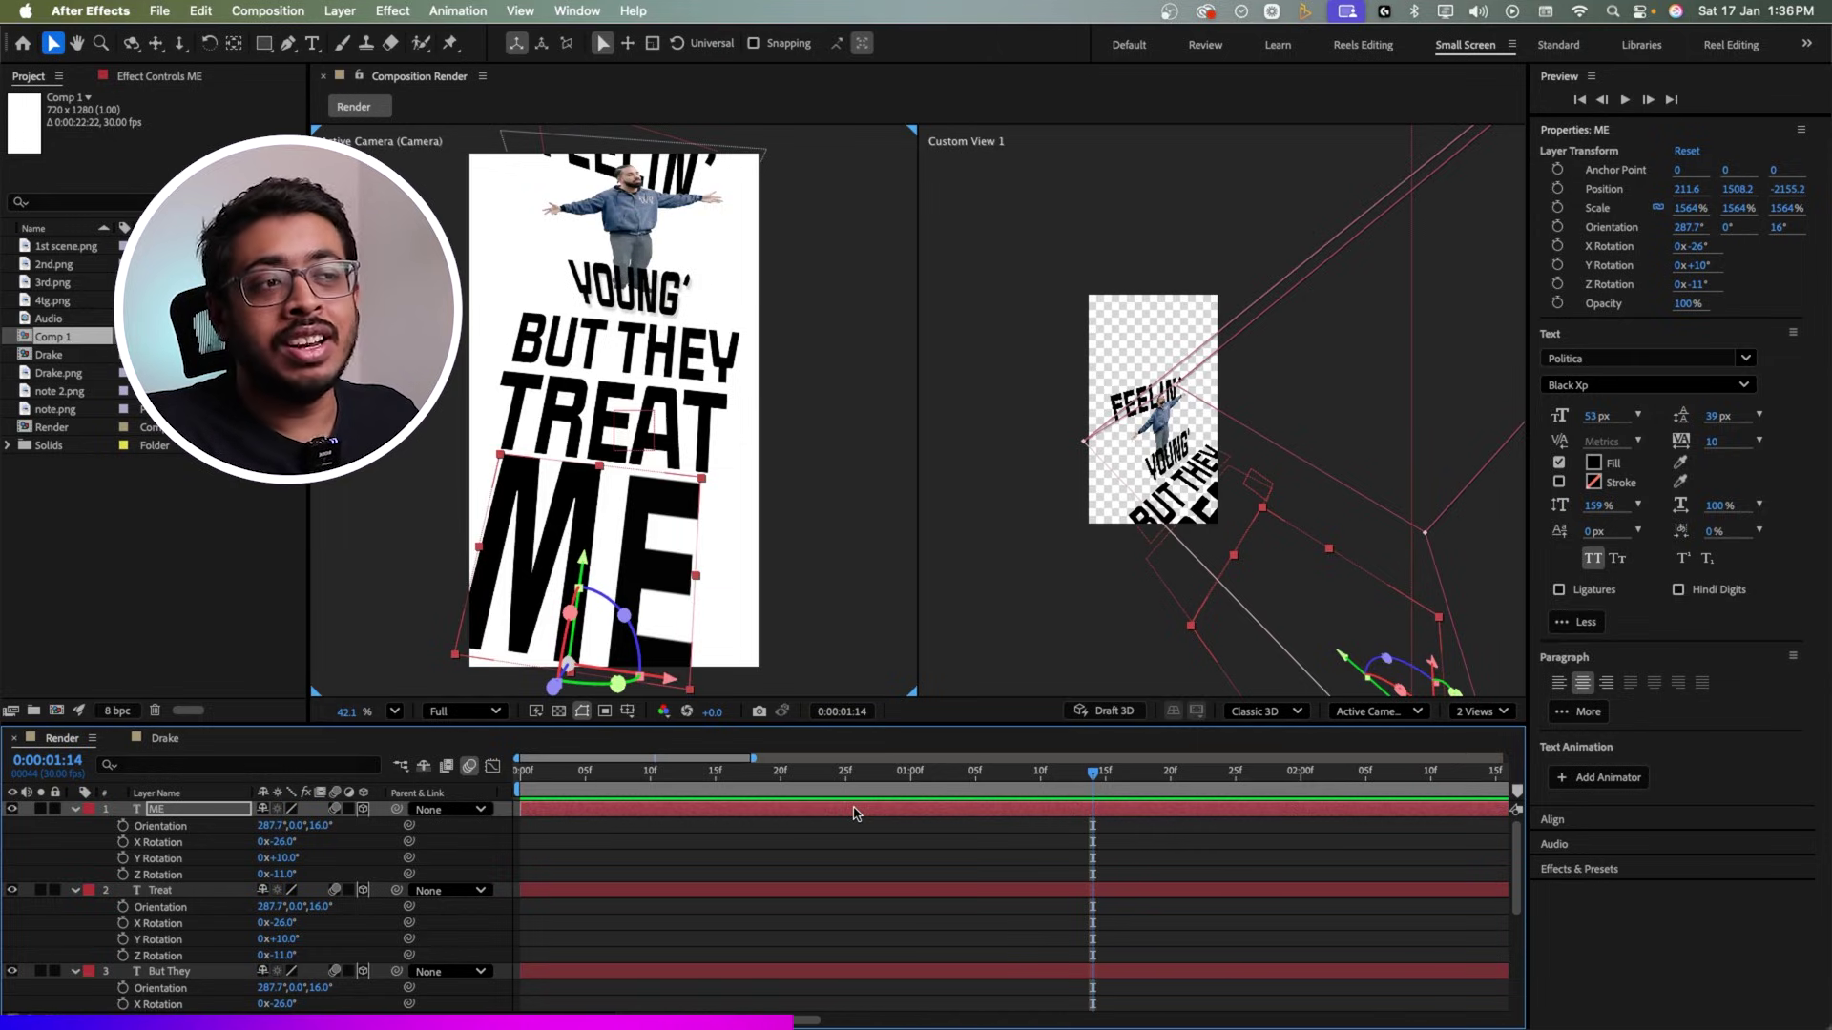
Step: Review the BUT THEY TREAT ME text reveal against the camera move by scrubbing and playing from frame 24
left_click(737, 789)
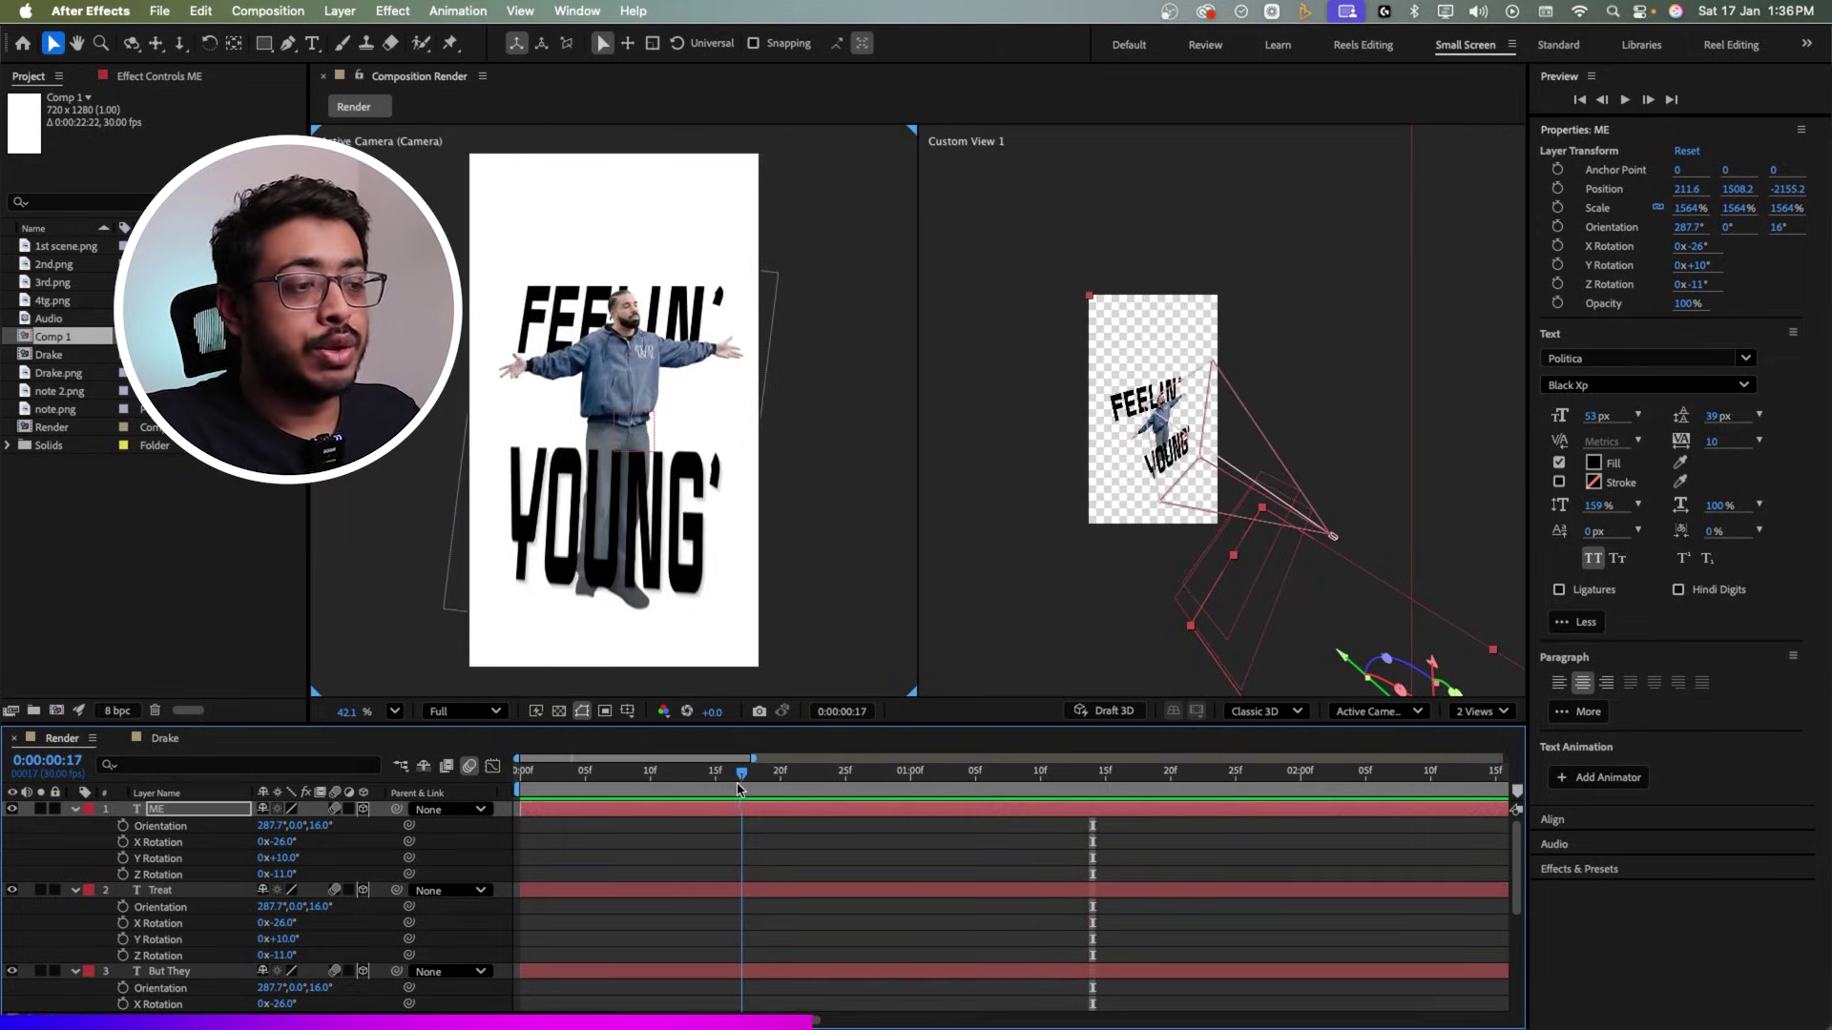
left_click_drag(736, 790, 767, 789)
left_click(833, 786)
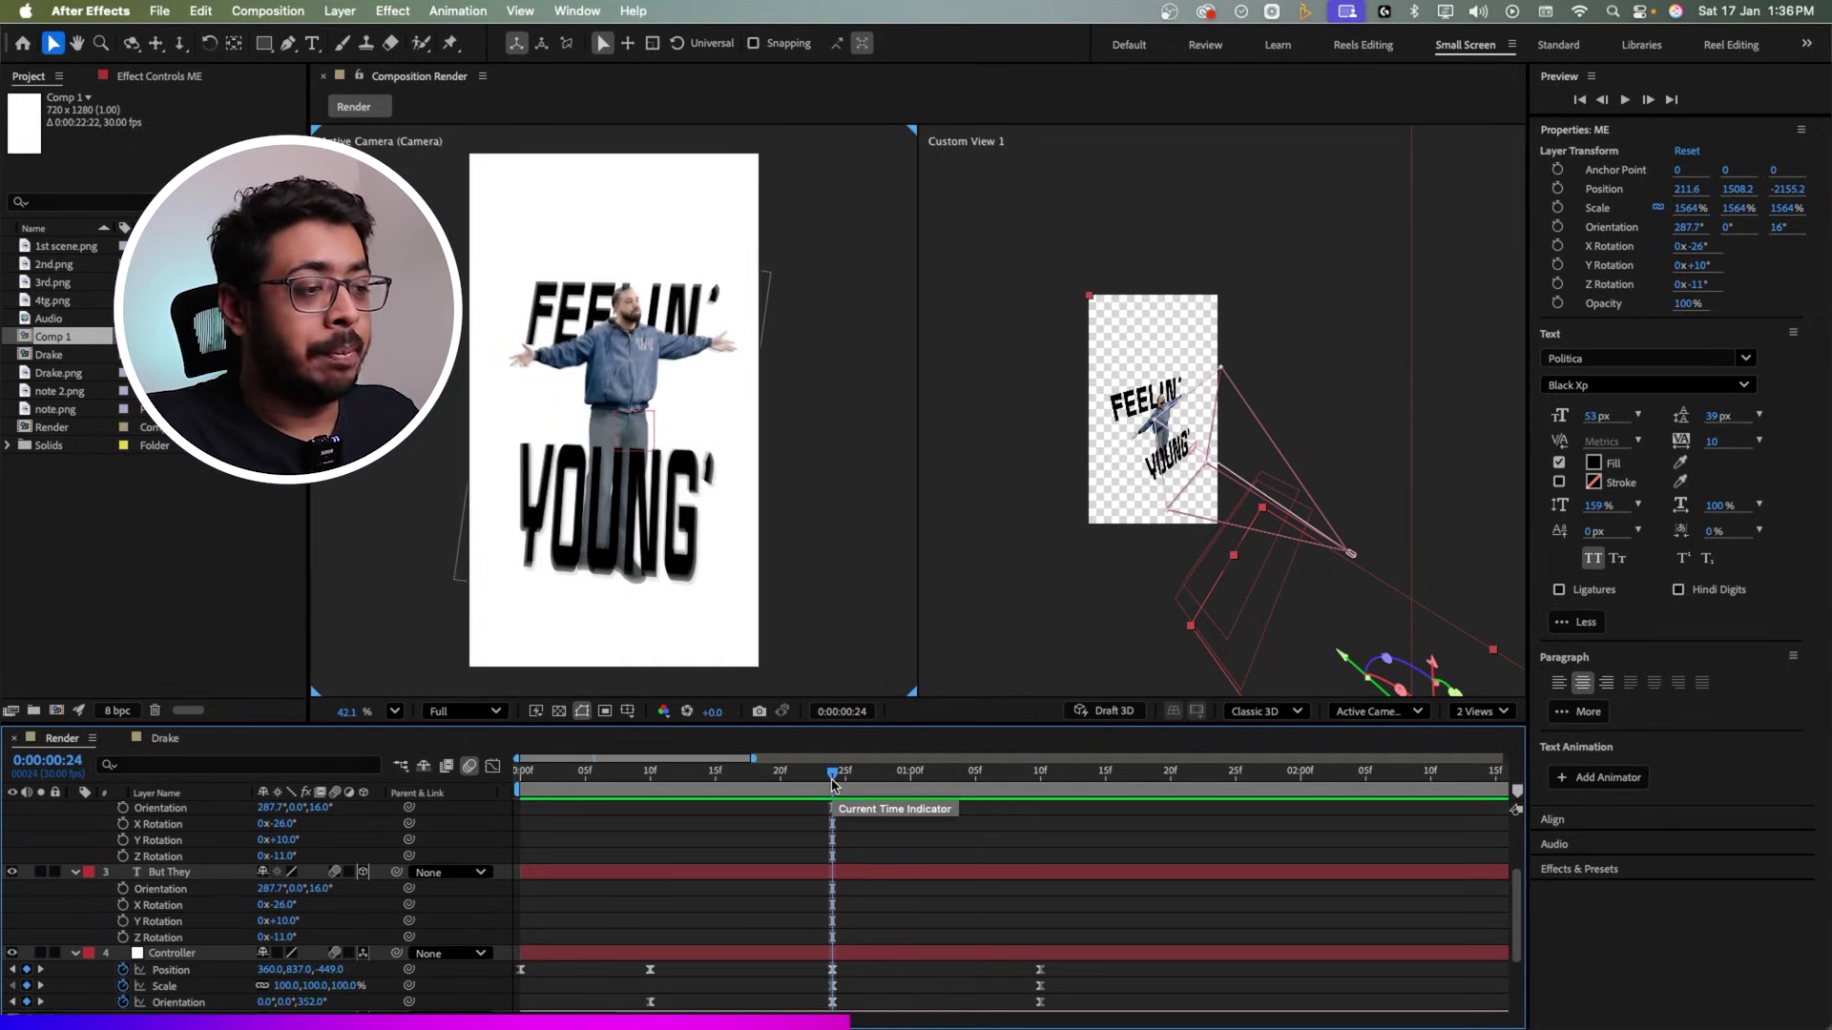
scroll(831, 858, "down", 2)
mouse_move(832, 782)
left_mouse_down()
mouse_move(1042, 800)
mouse_move(831, 805)
left_mouse_up()
key("space")
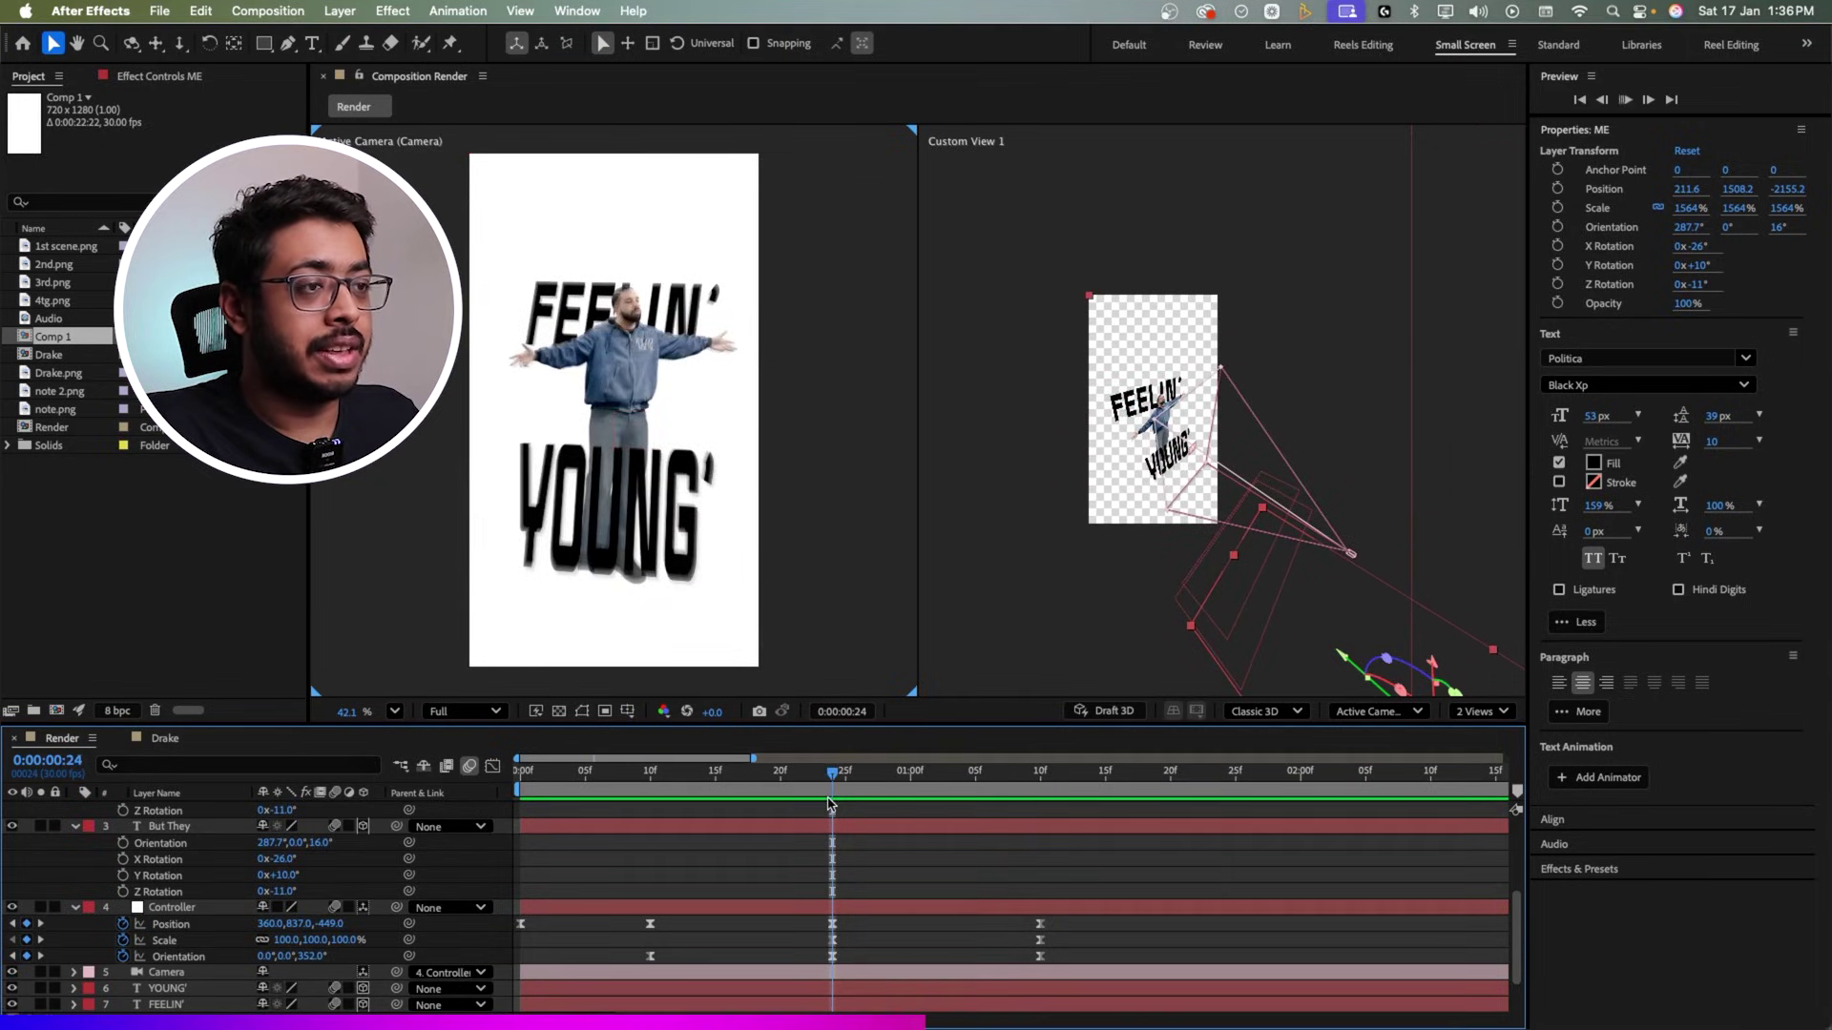
key("space")
left_click(963, 790)
left_click_drag(963, 790, 833, 804)
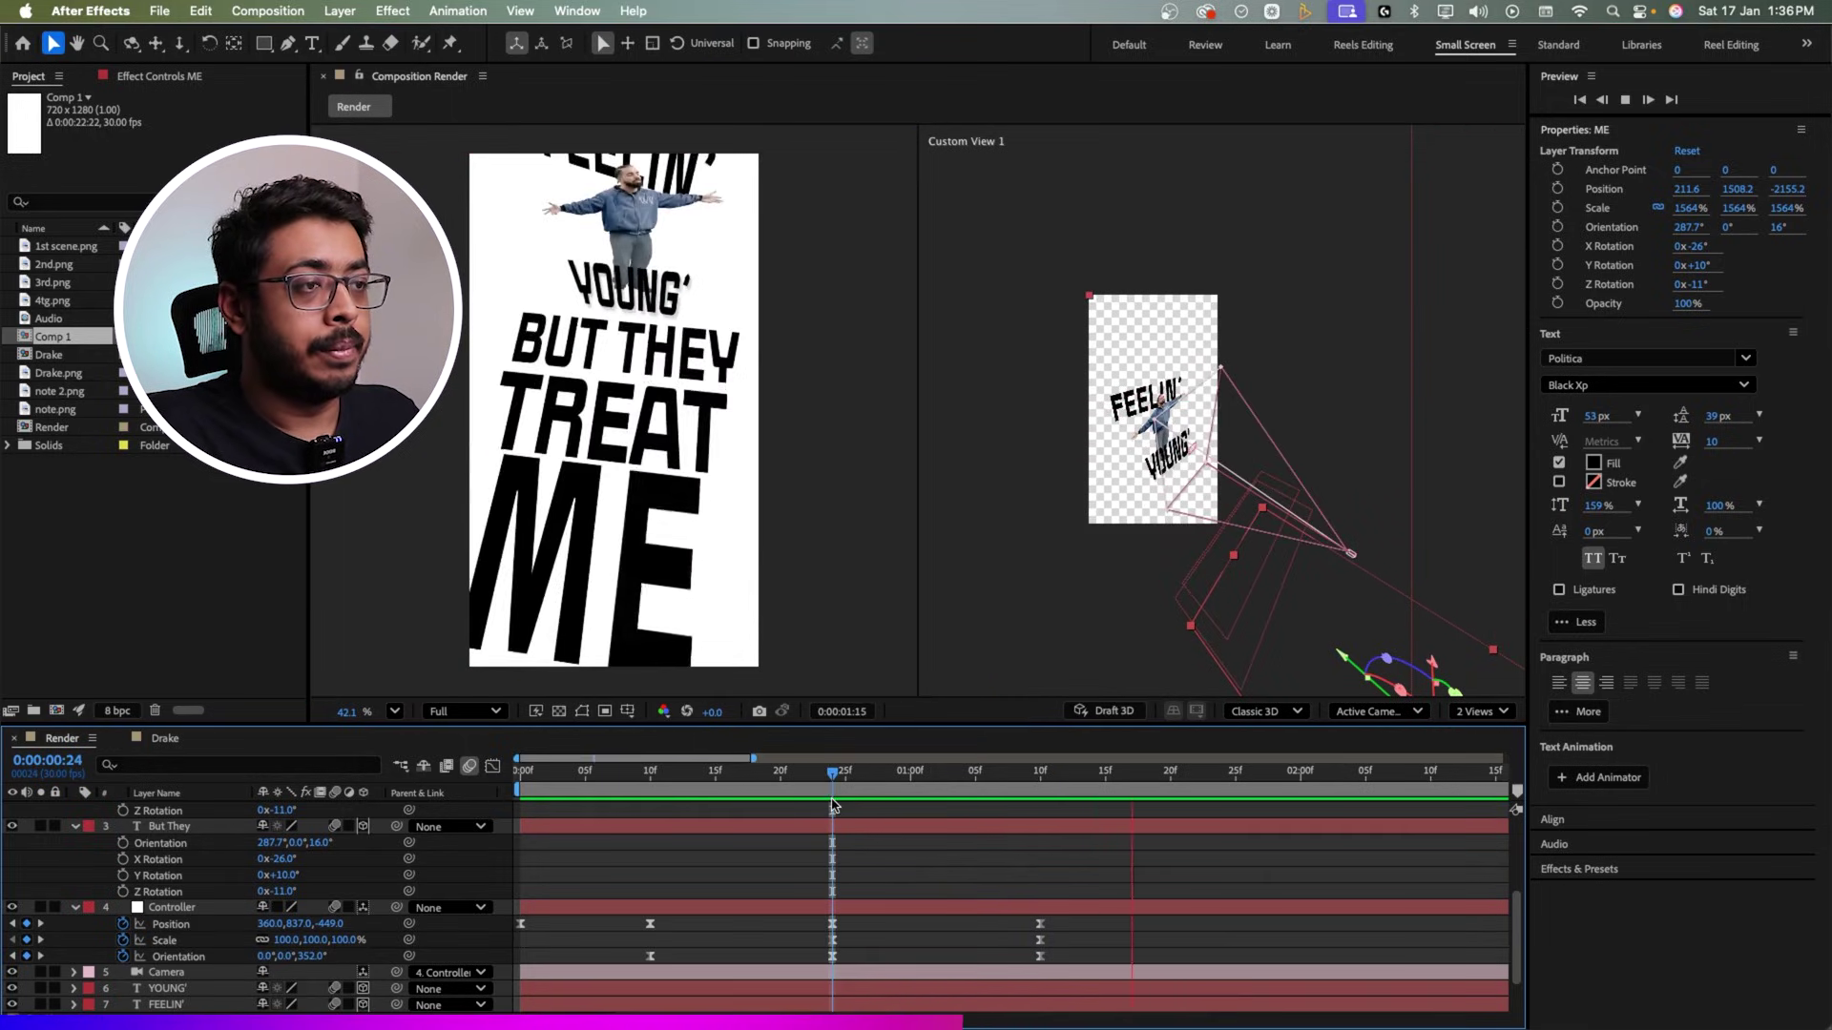
key("space")
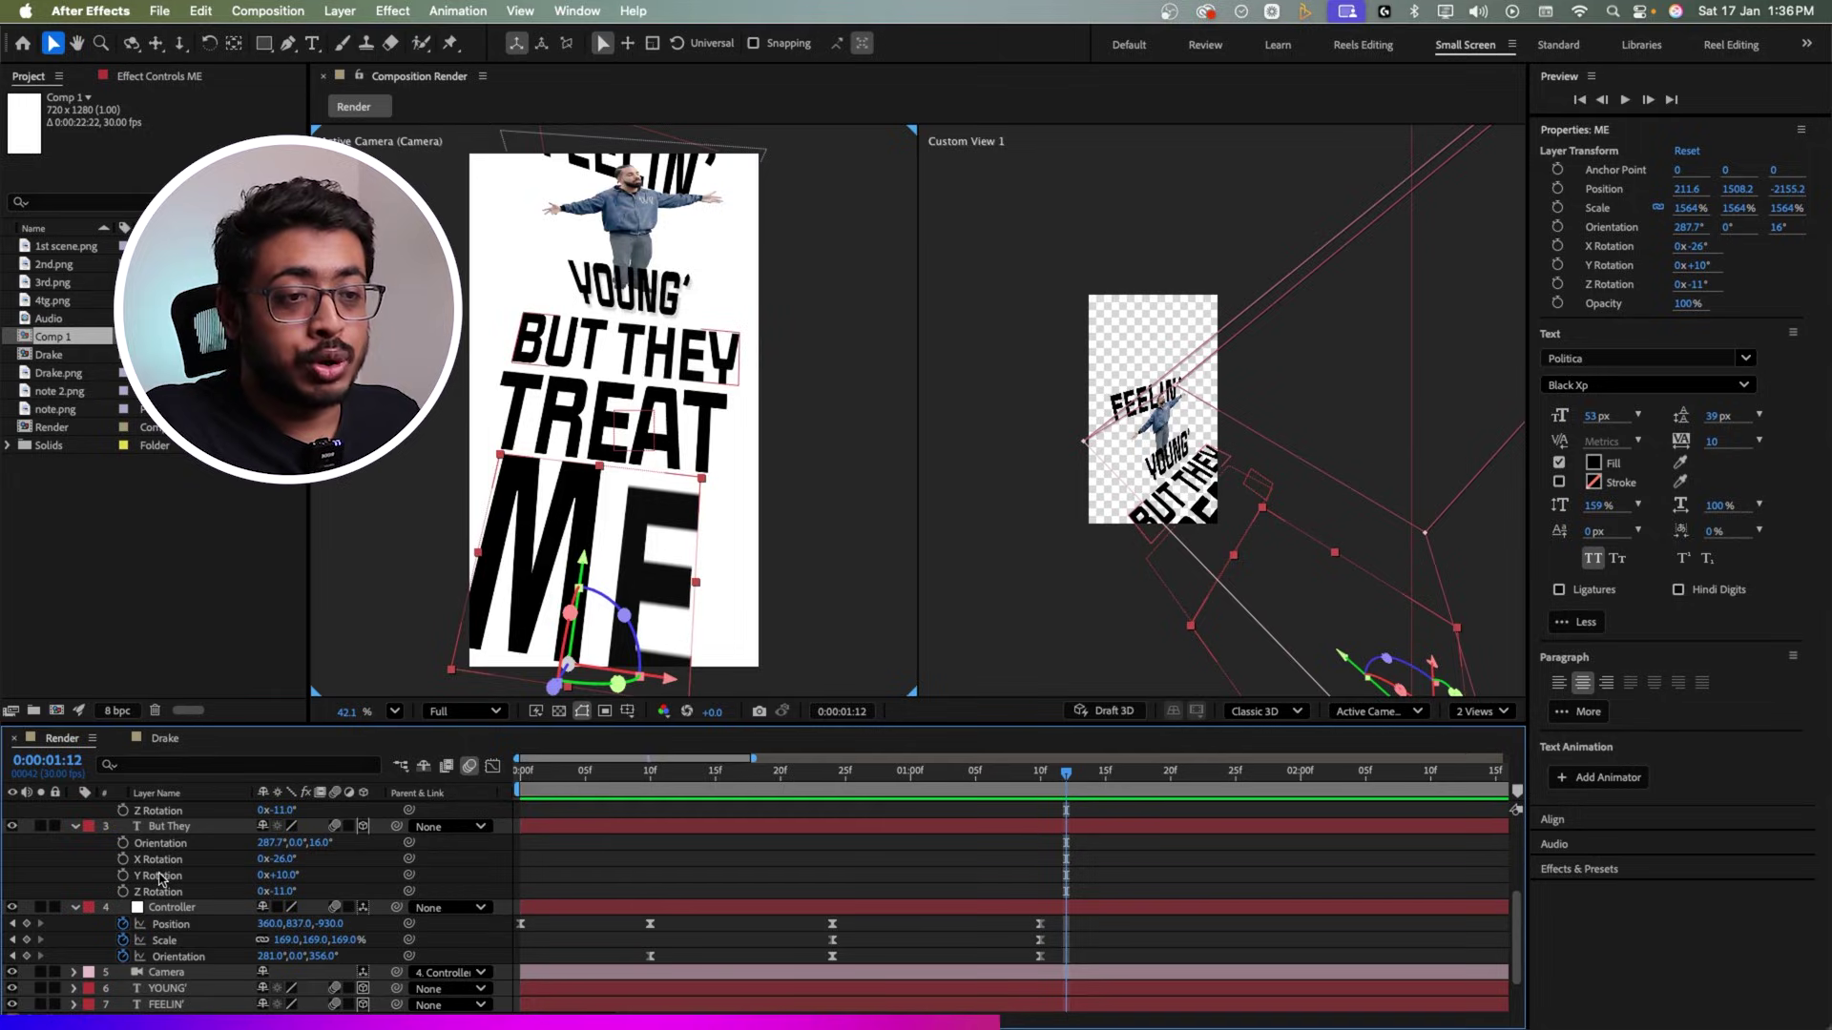
Step: Expand the But They layer's Animator 1 to examine its Position and Opacity, and preview the letter reveal
left_click(174, 829)
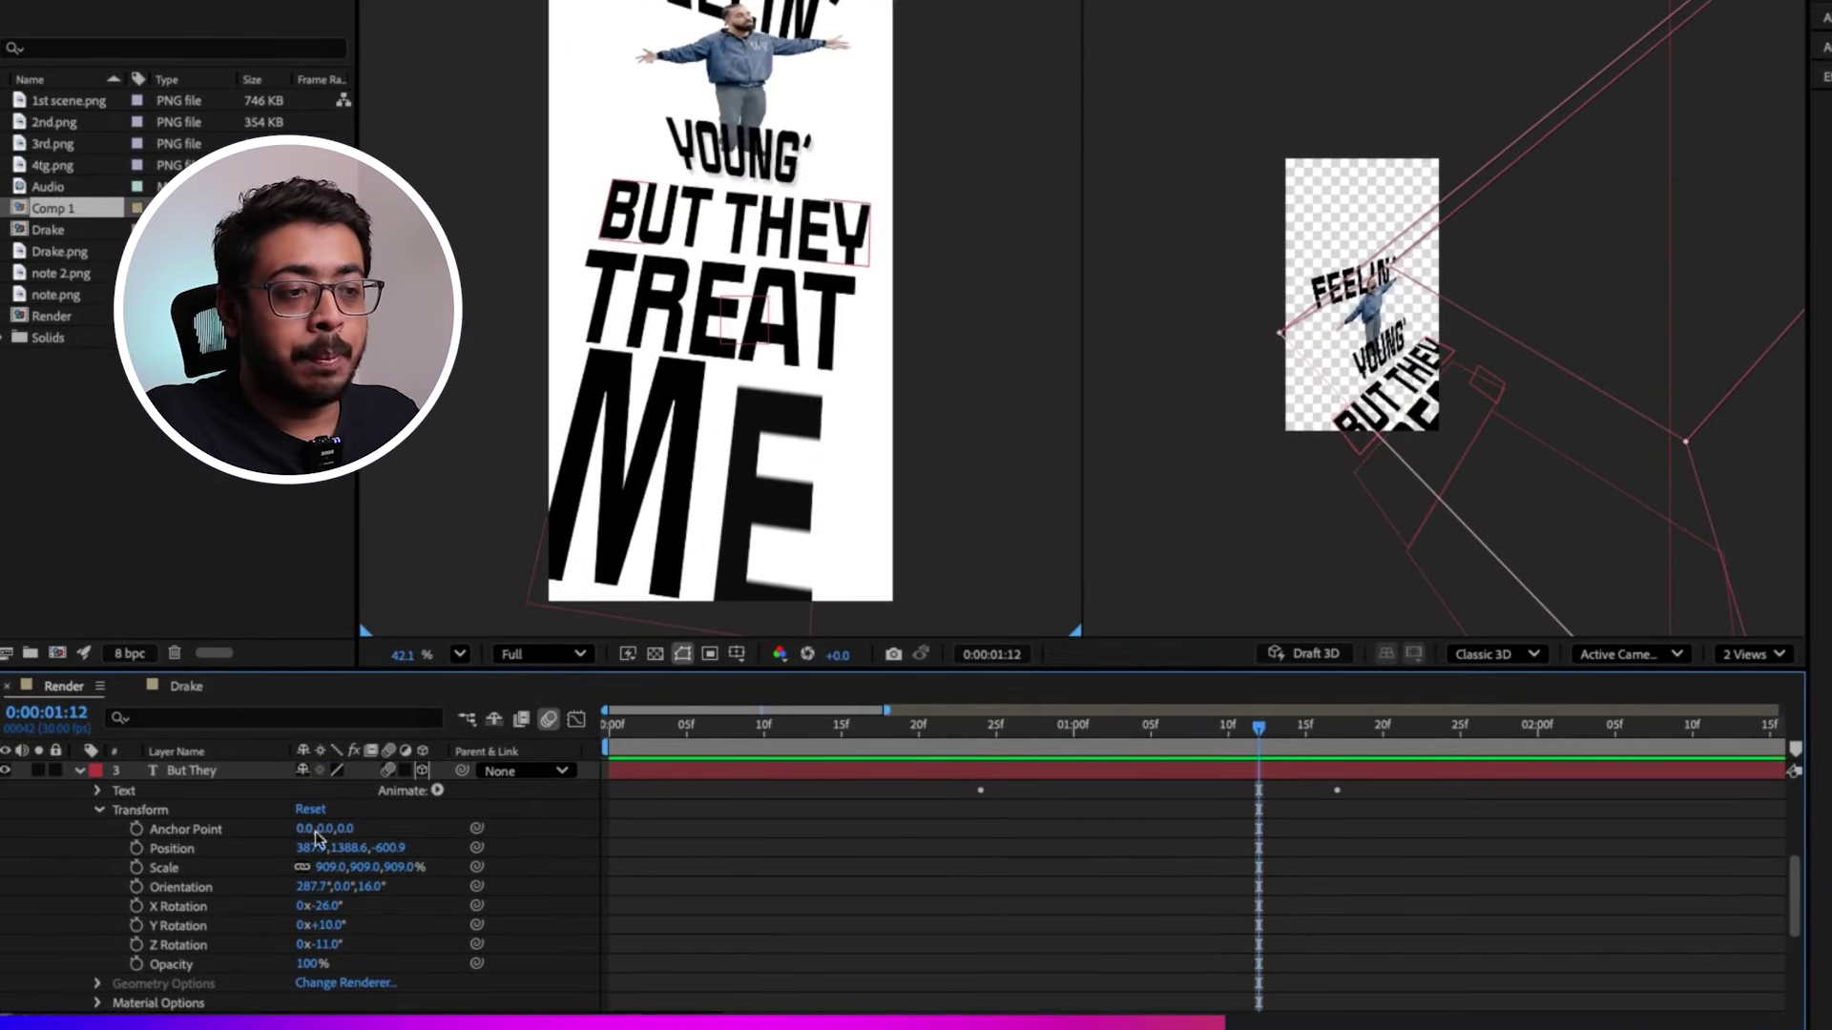
left_click(438, 791)
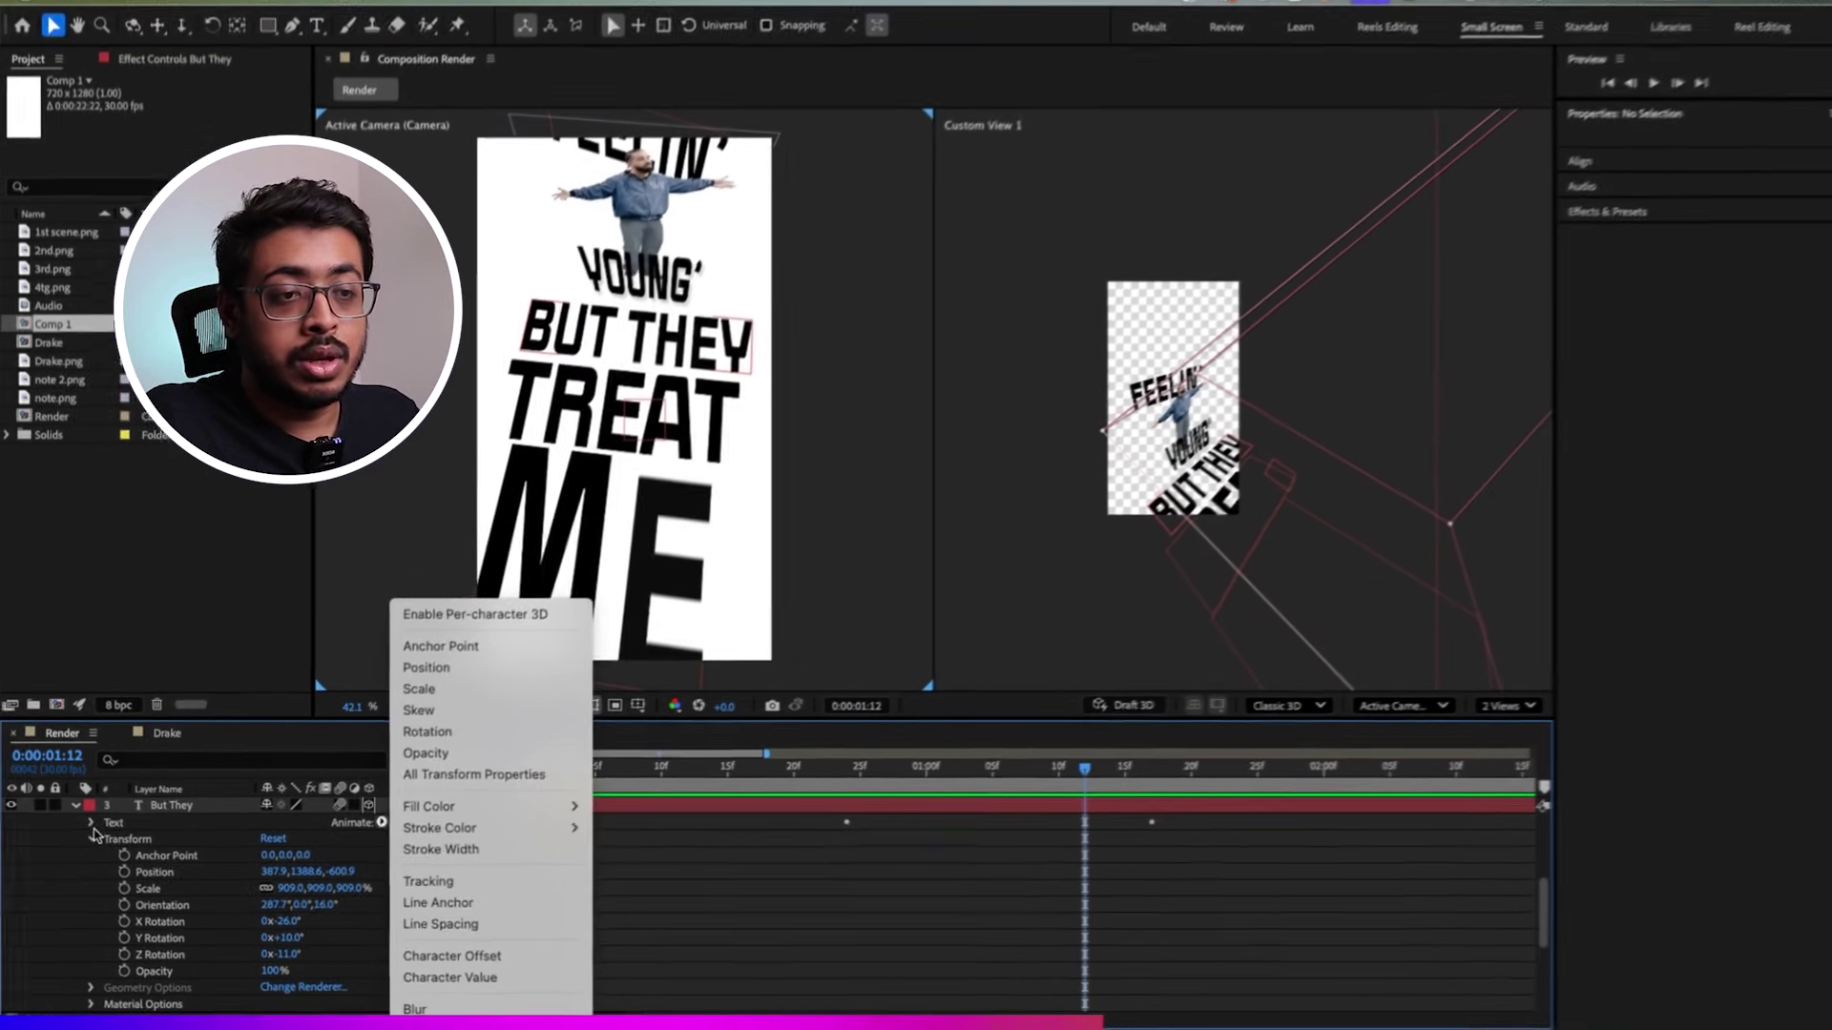
left_click(172, 869)
left_click(95, 803)
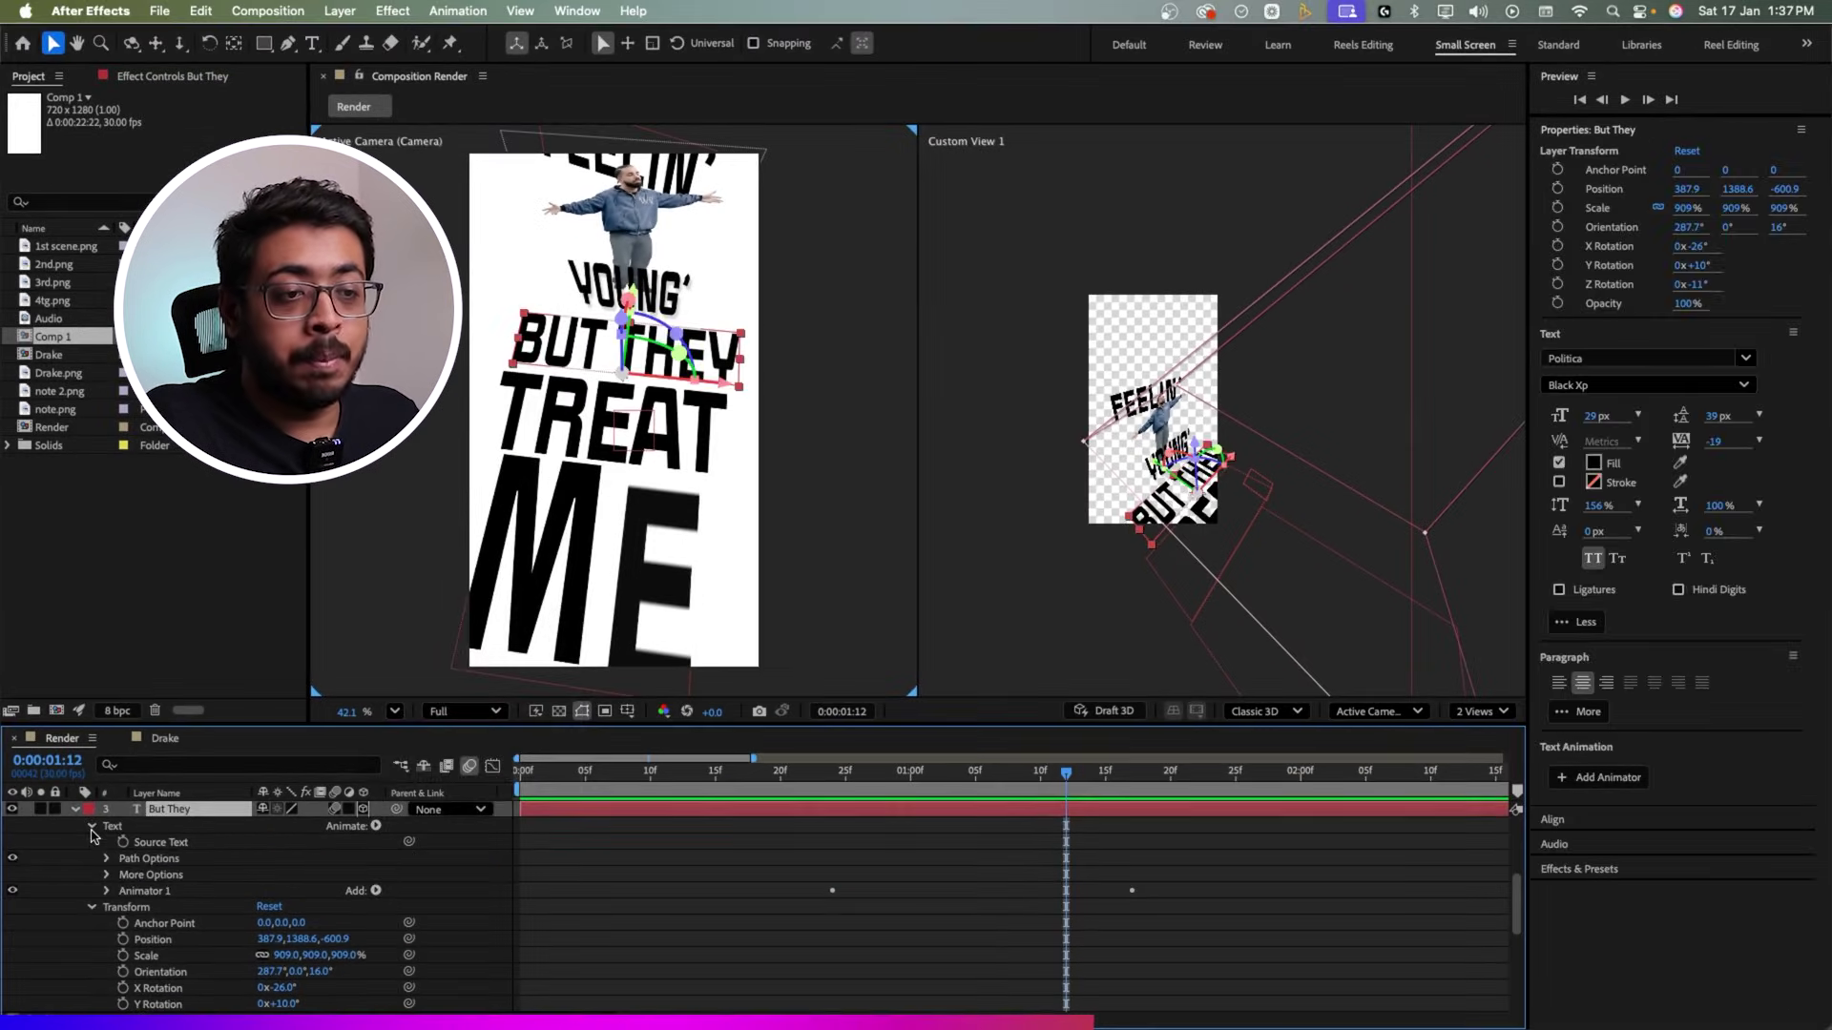
left_click(107, 891)
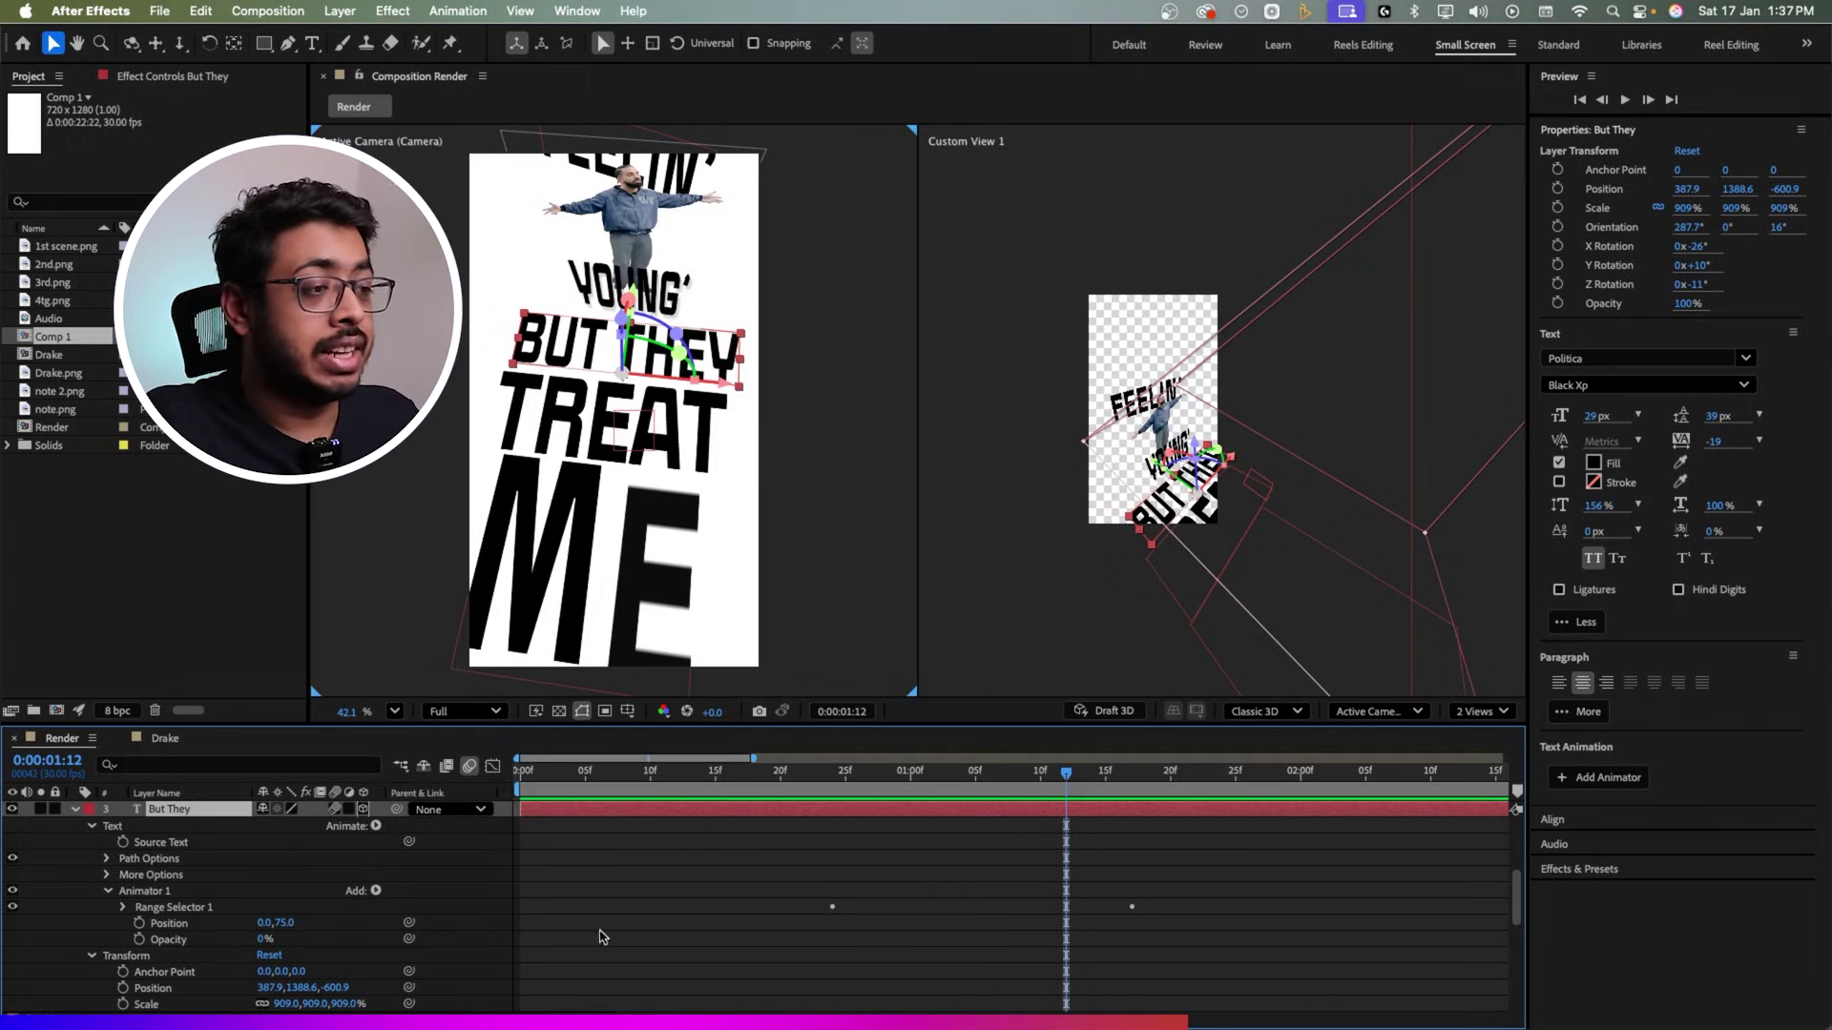
left_click_drag(847, 790, 889, 798)
key("space")
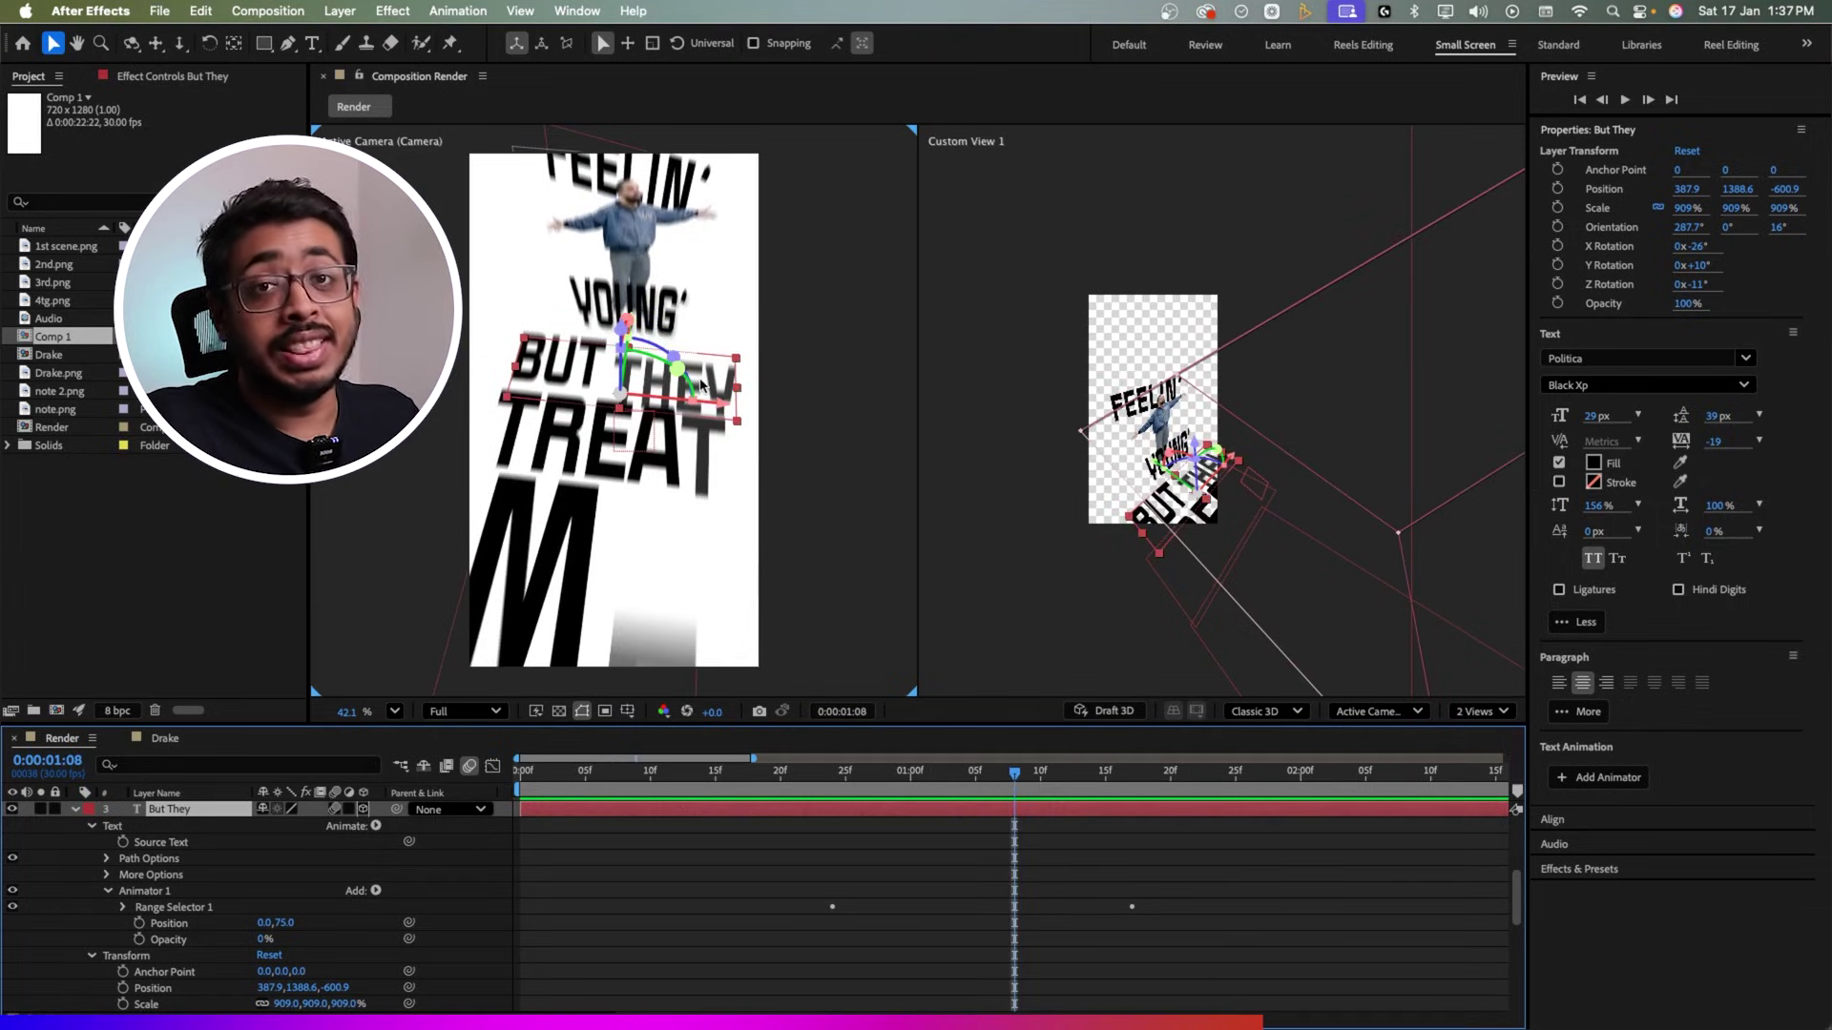
key("j")
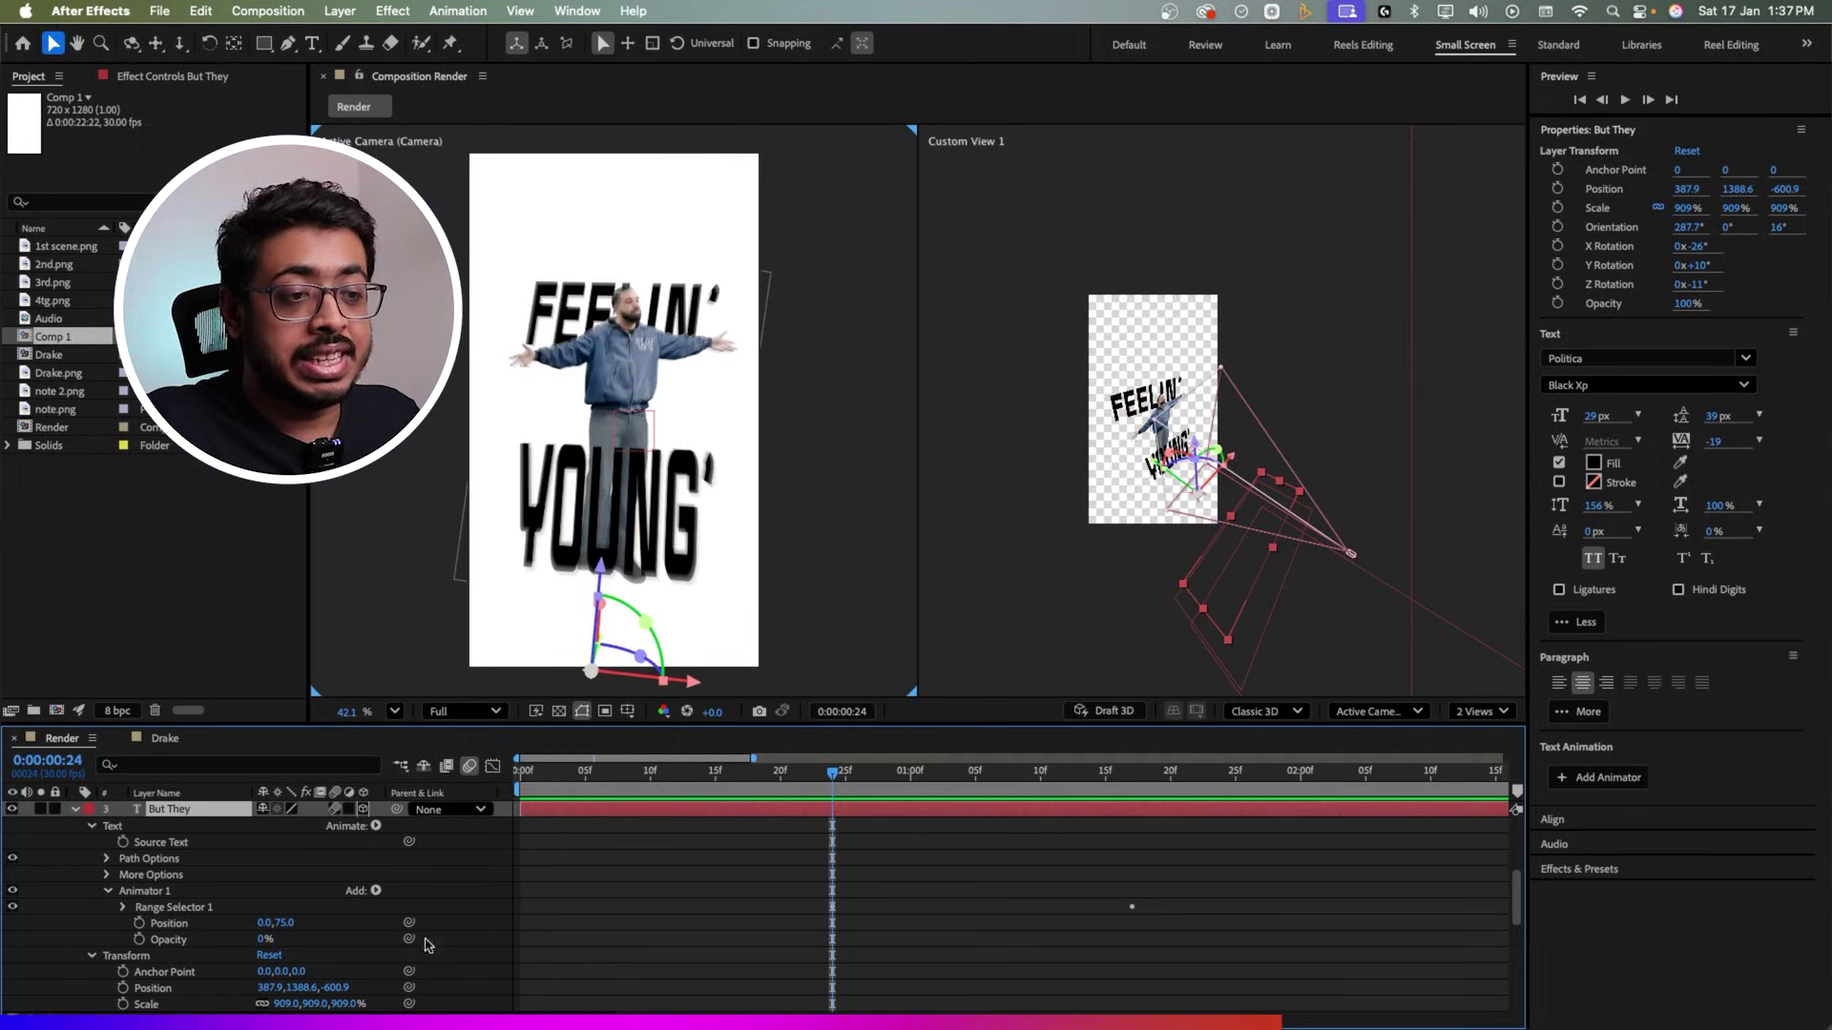
Step: Try a sideways reveal by setting the But They animator's Position to 75, 0 and scrub to 0:00:01:08
left_click(290, 923)
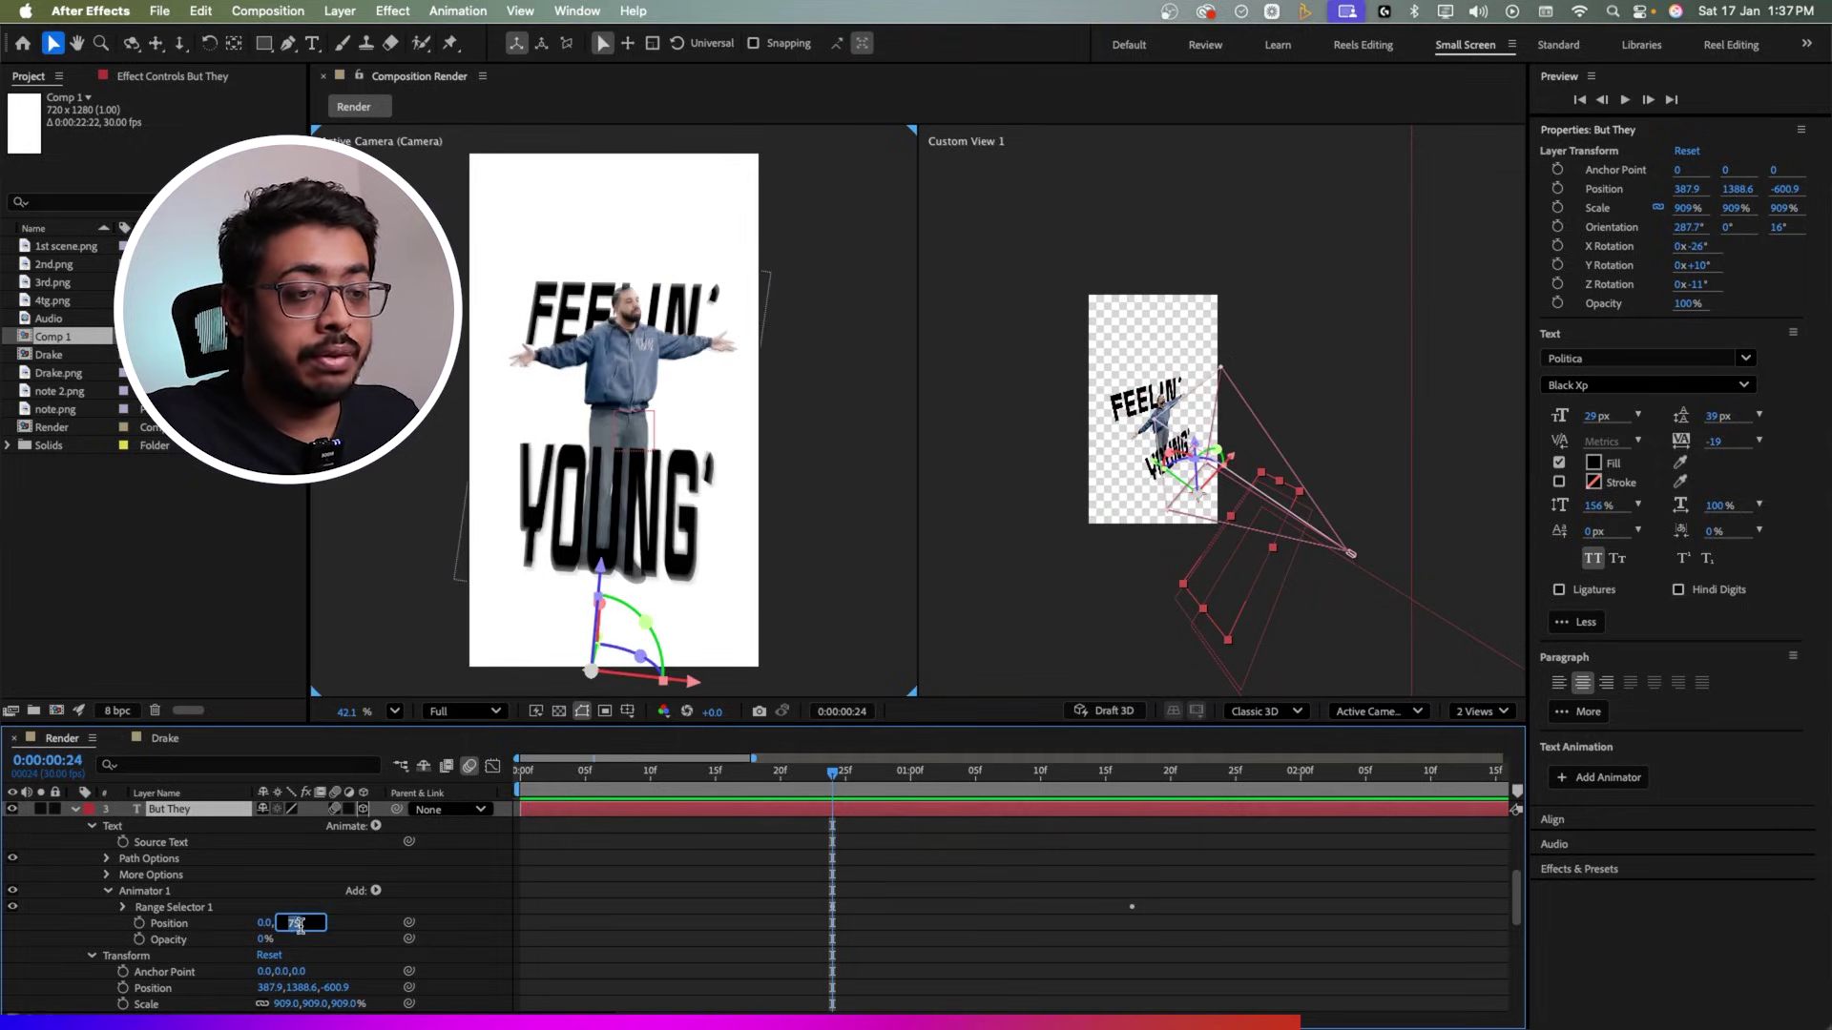
type("0")
key("Return")
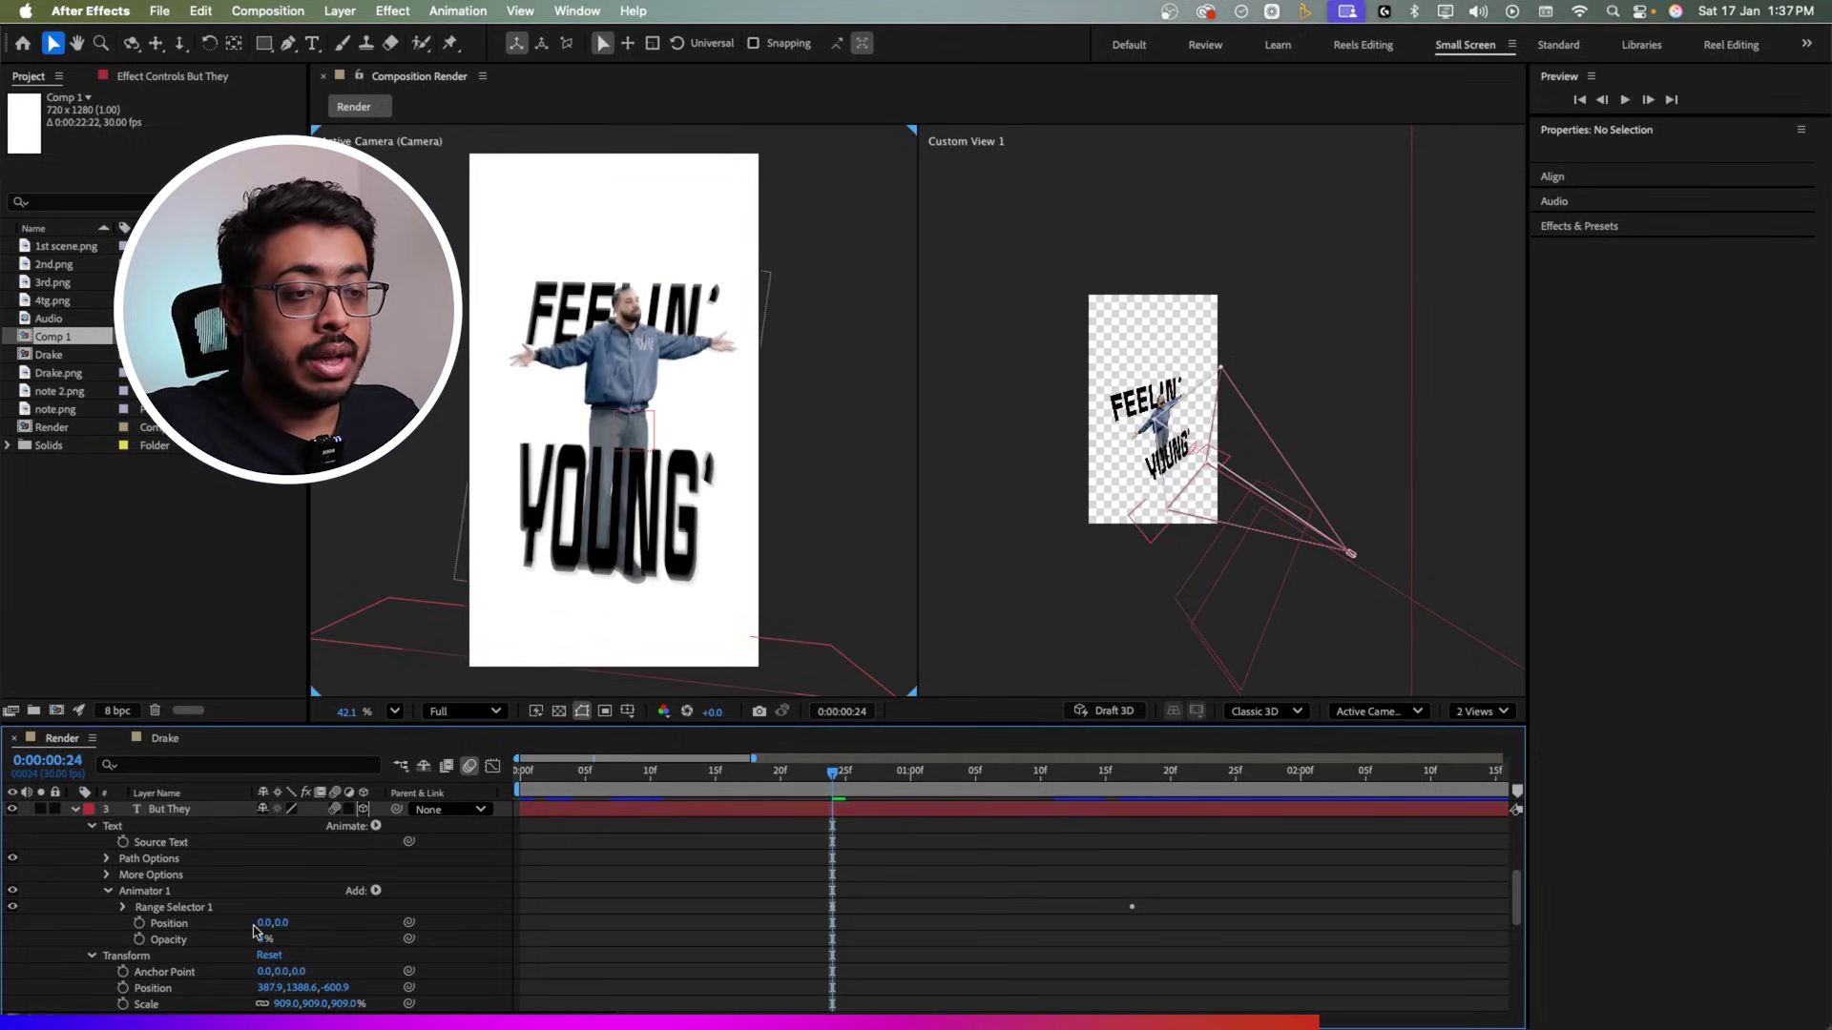
left_click(268, 925)
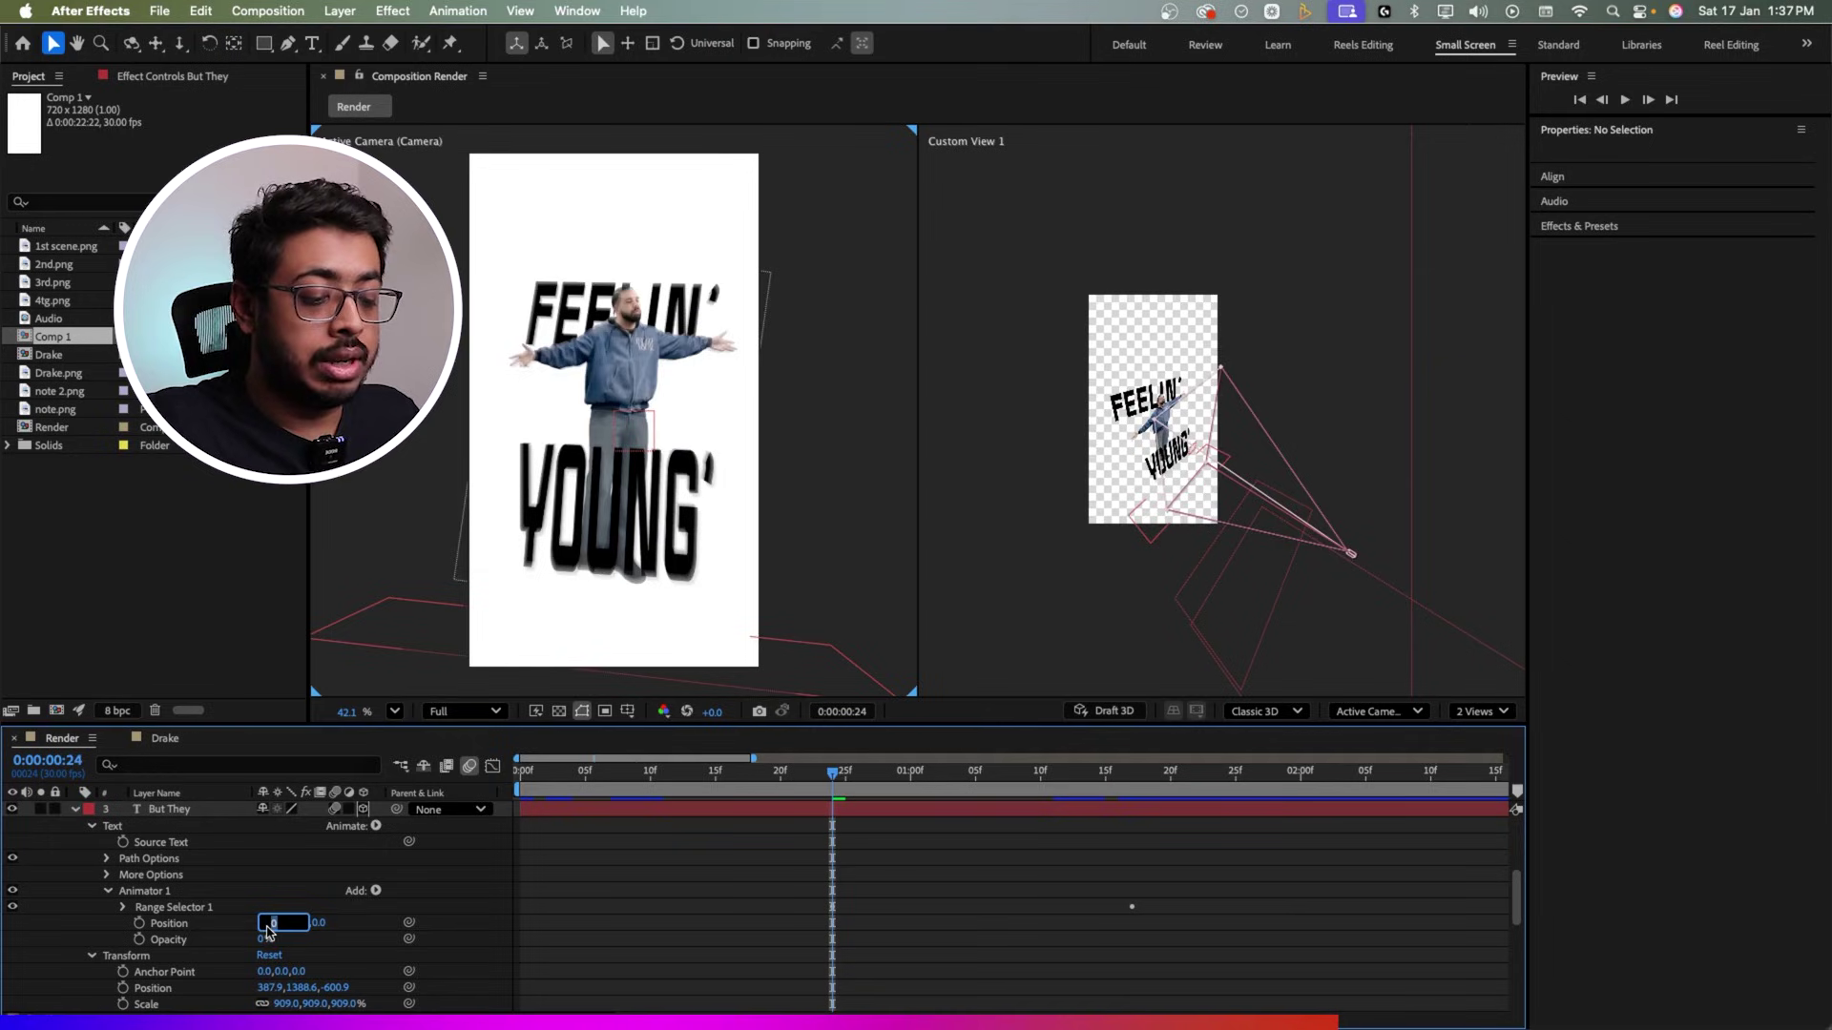
key("Return")
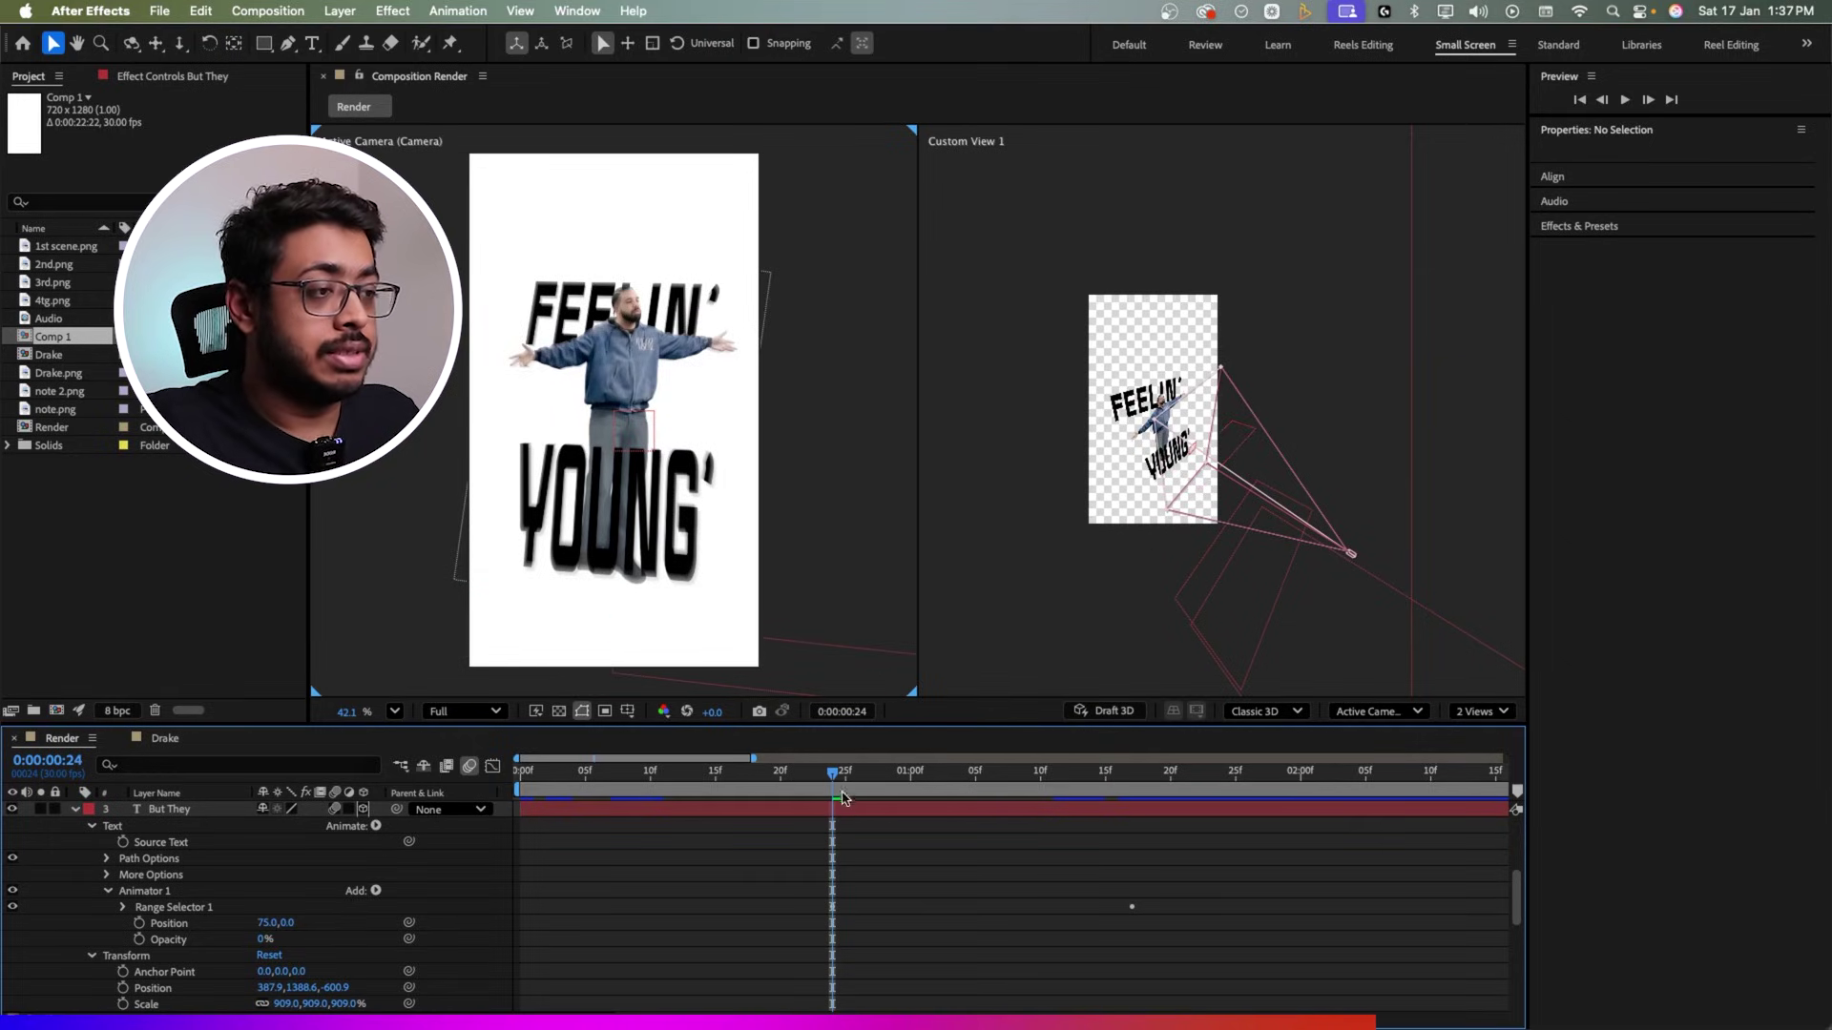
left_click_drag(833, 781, 1017, 779)
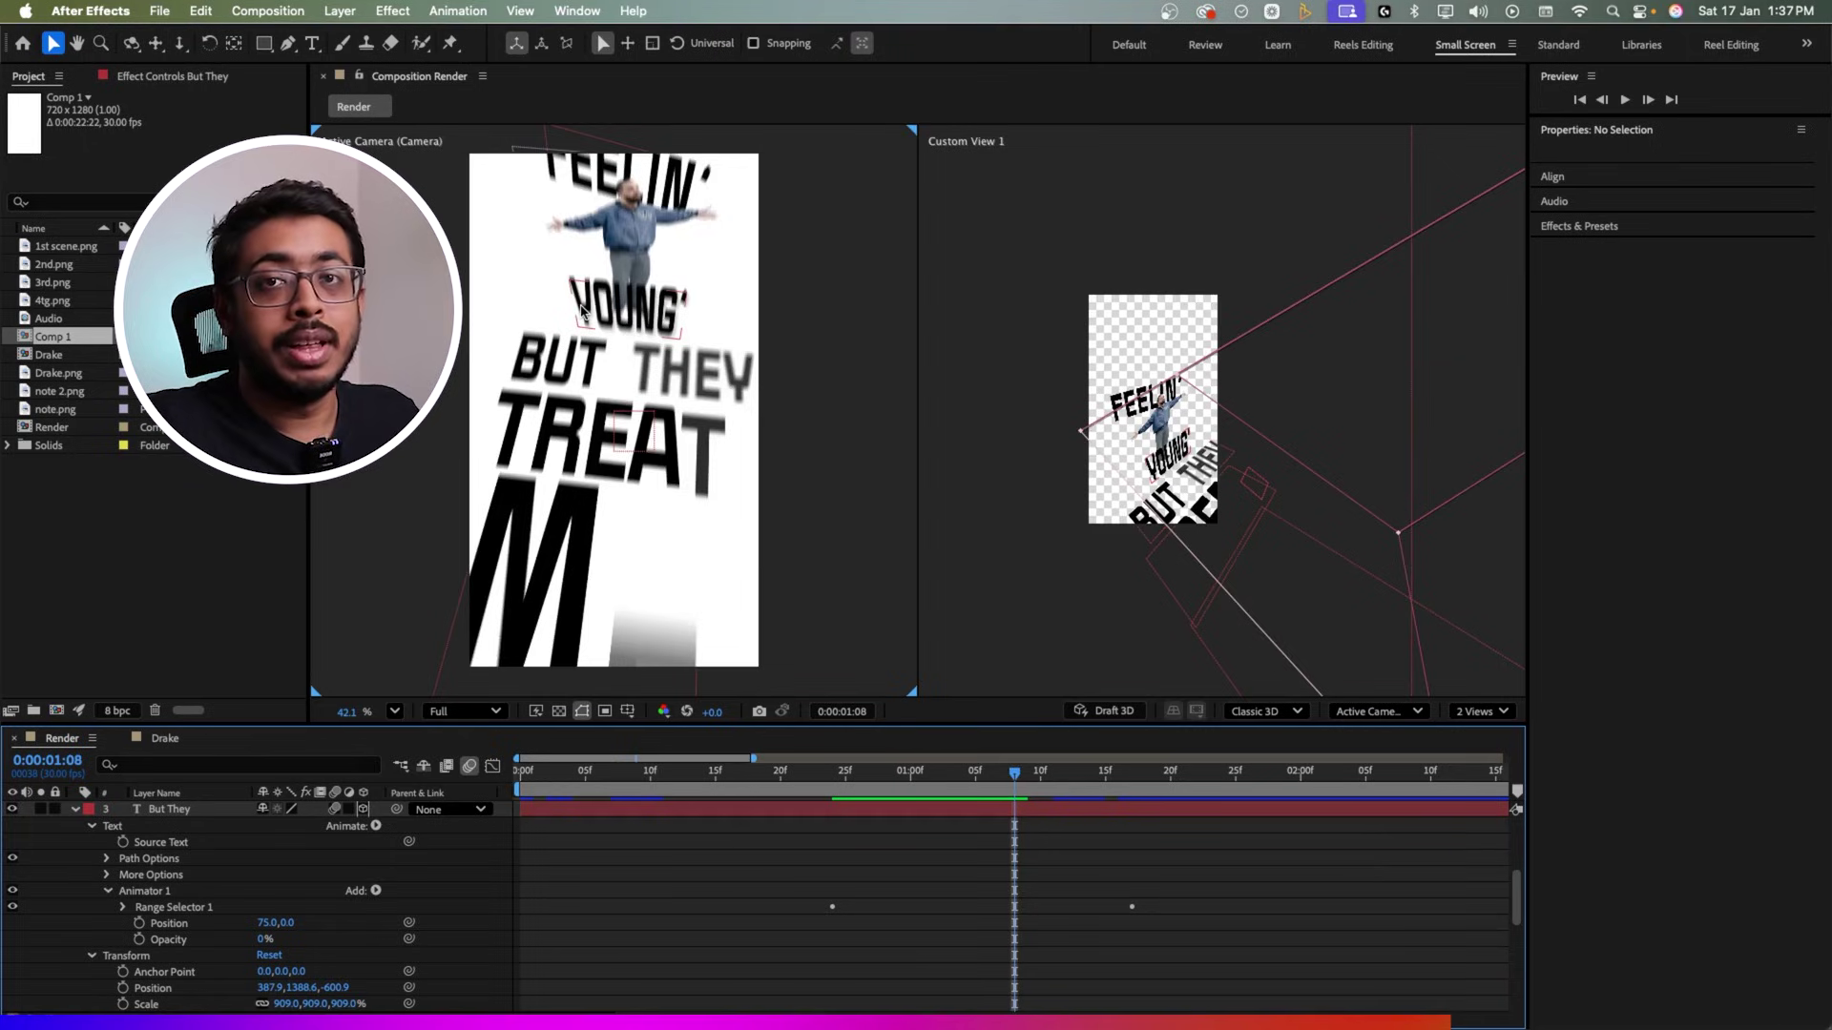
Step: Return the But They animator's Position to 0, 75 for a vertical reveal
left_click(263, 925)
type("0")
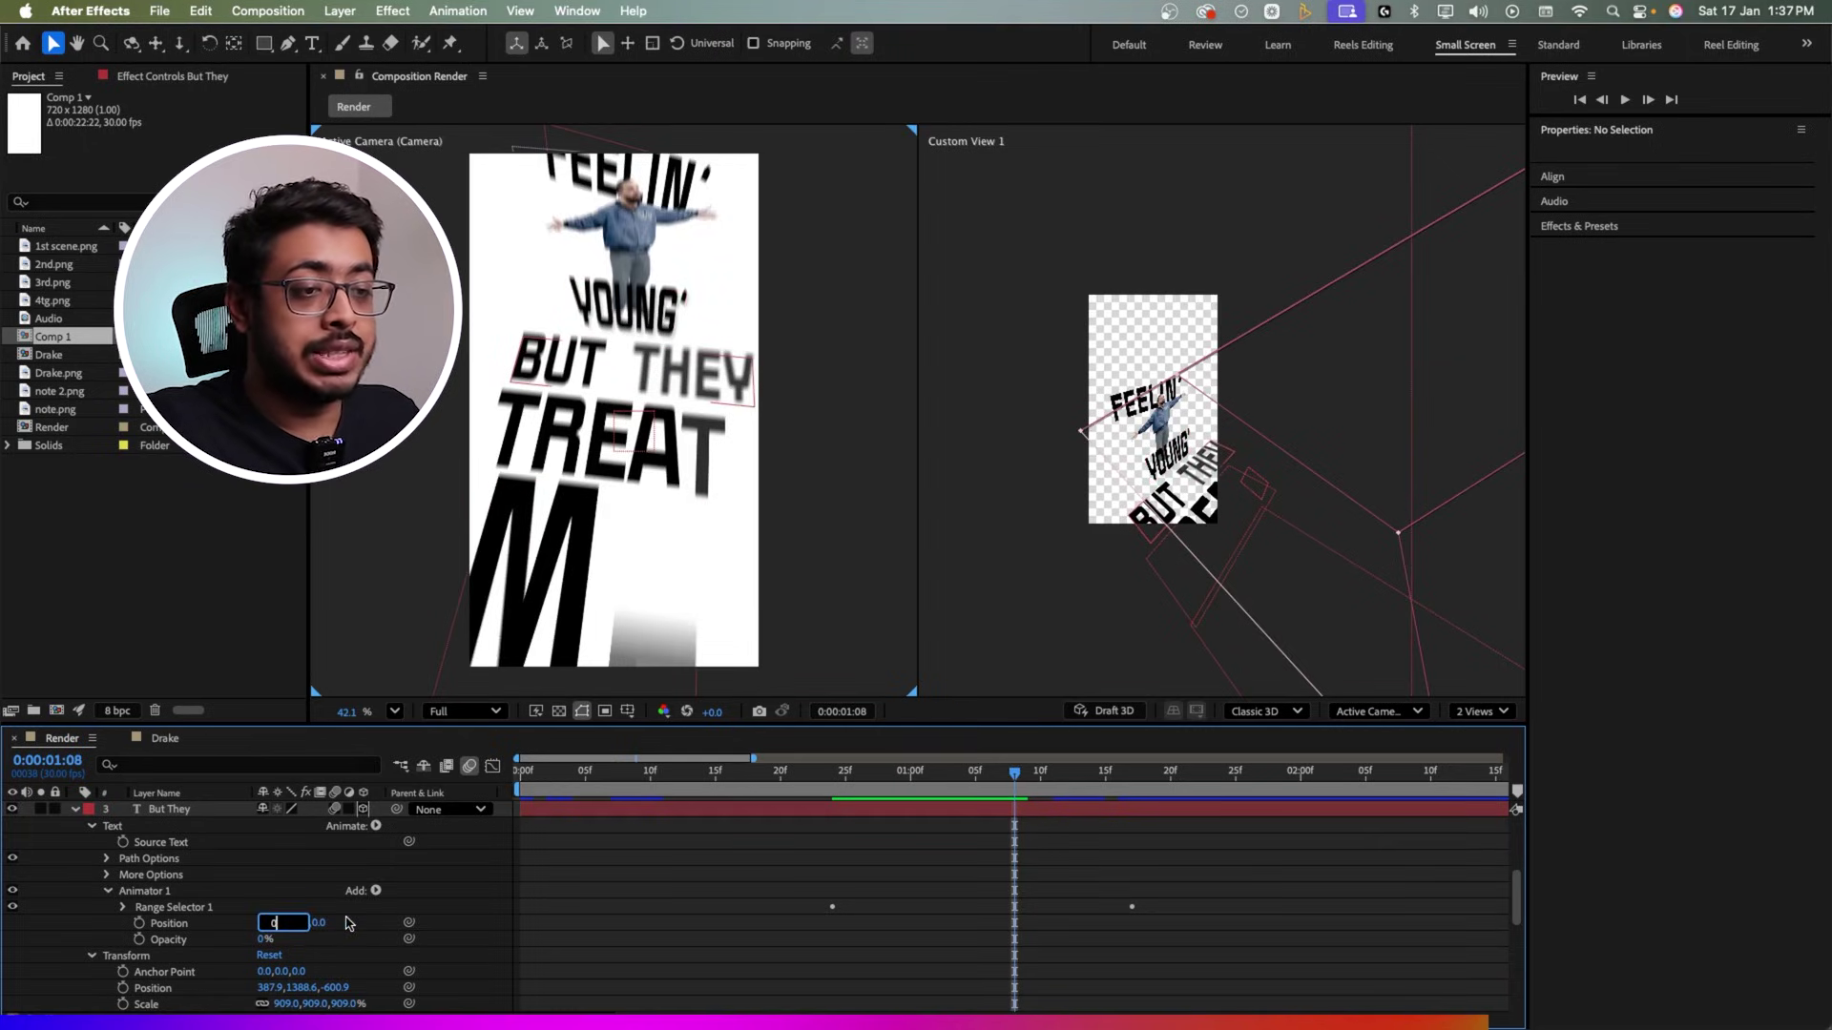
key("Return")
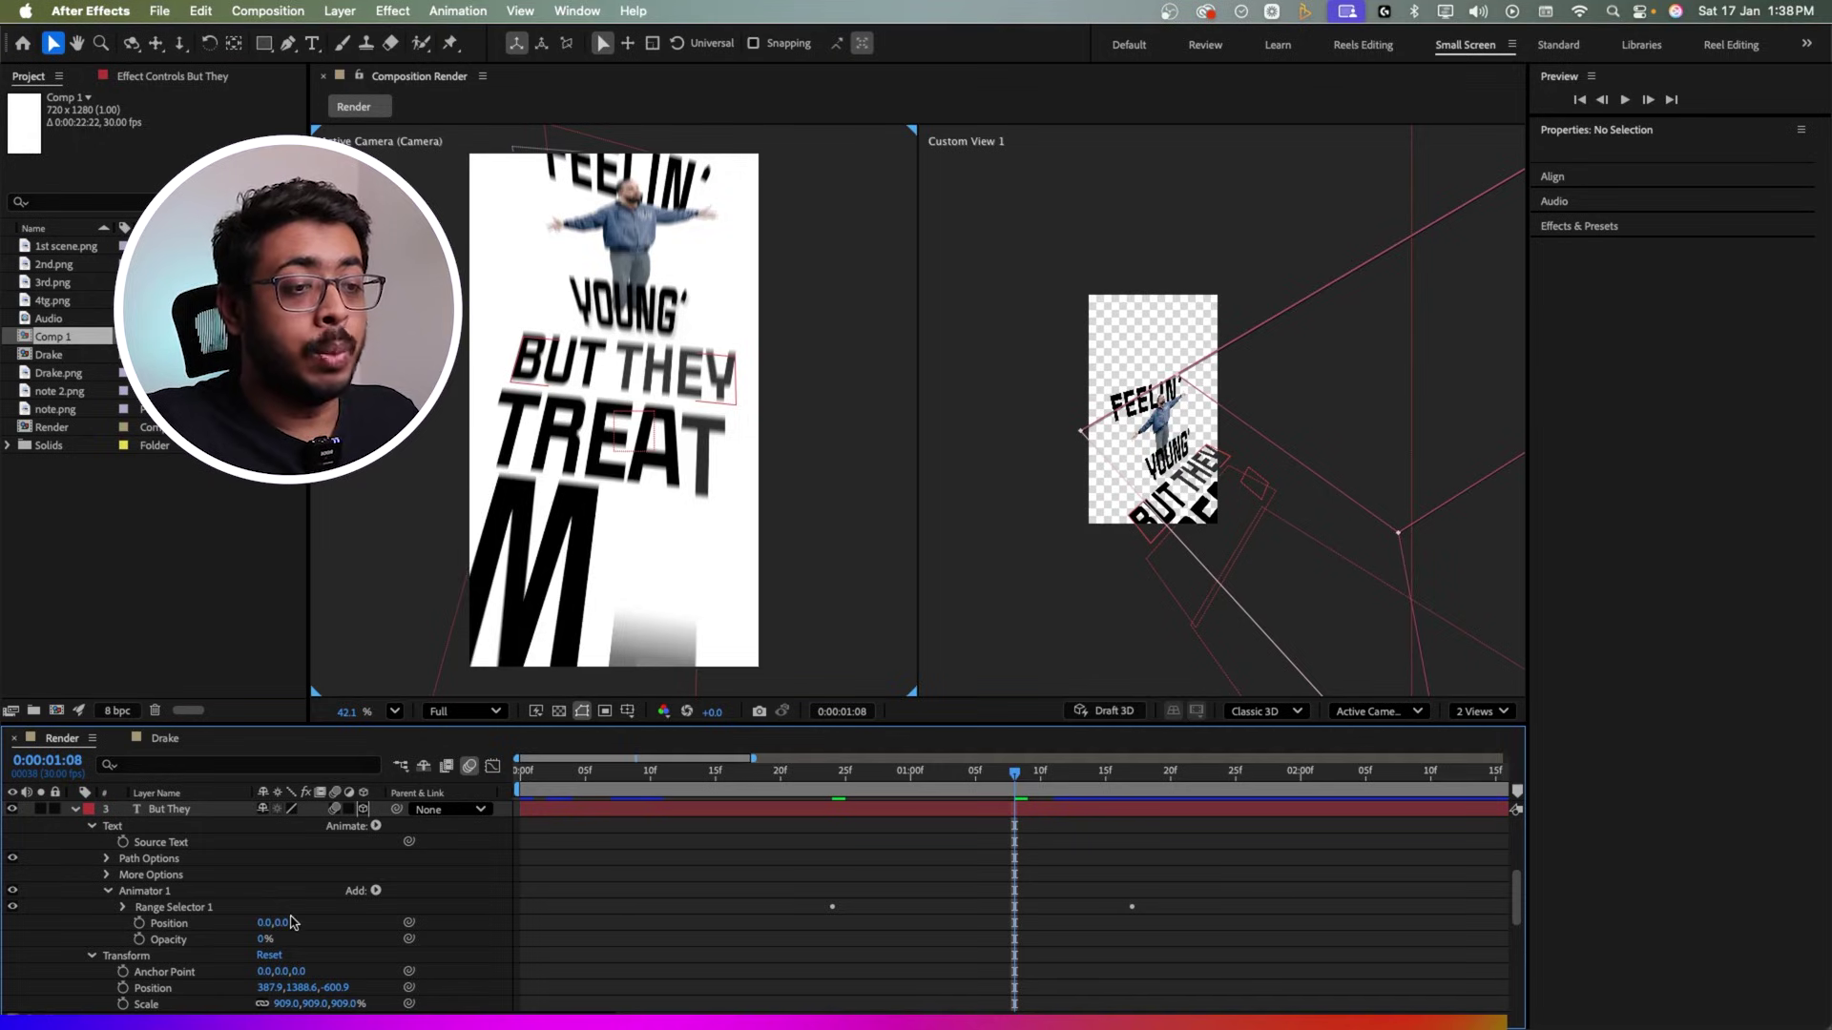
left_click(282, 924)
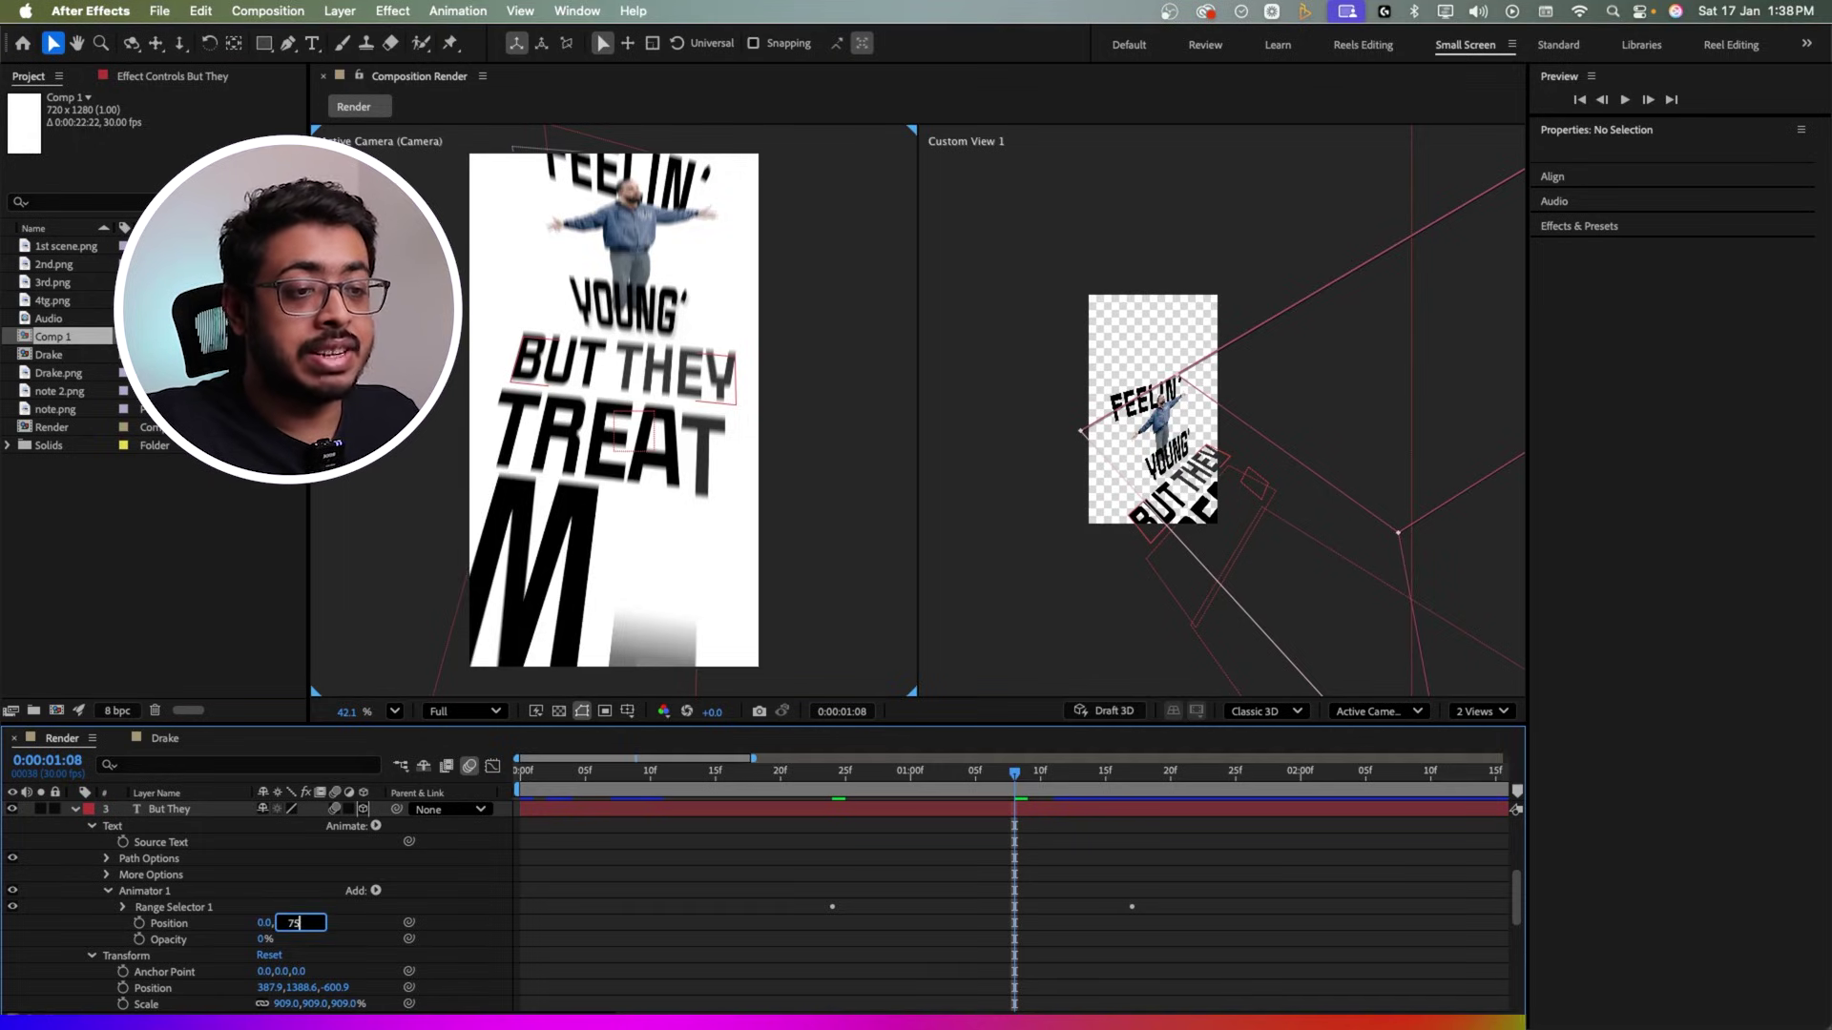
type("75")
key("Return")
Step: Preview from frame 24, then expand But They's Range Selector 1 and examine its Offset animation through 0:00:01:17
left_click(833, 773)
key("space")
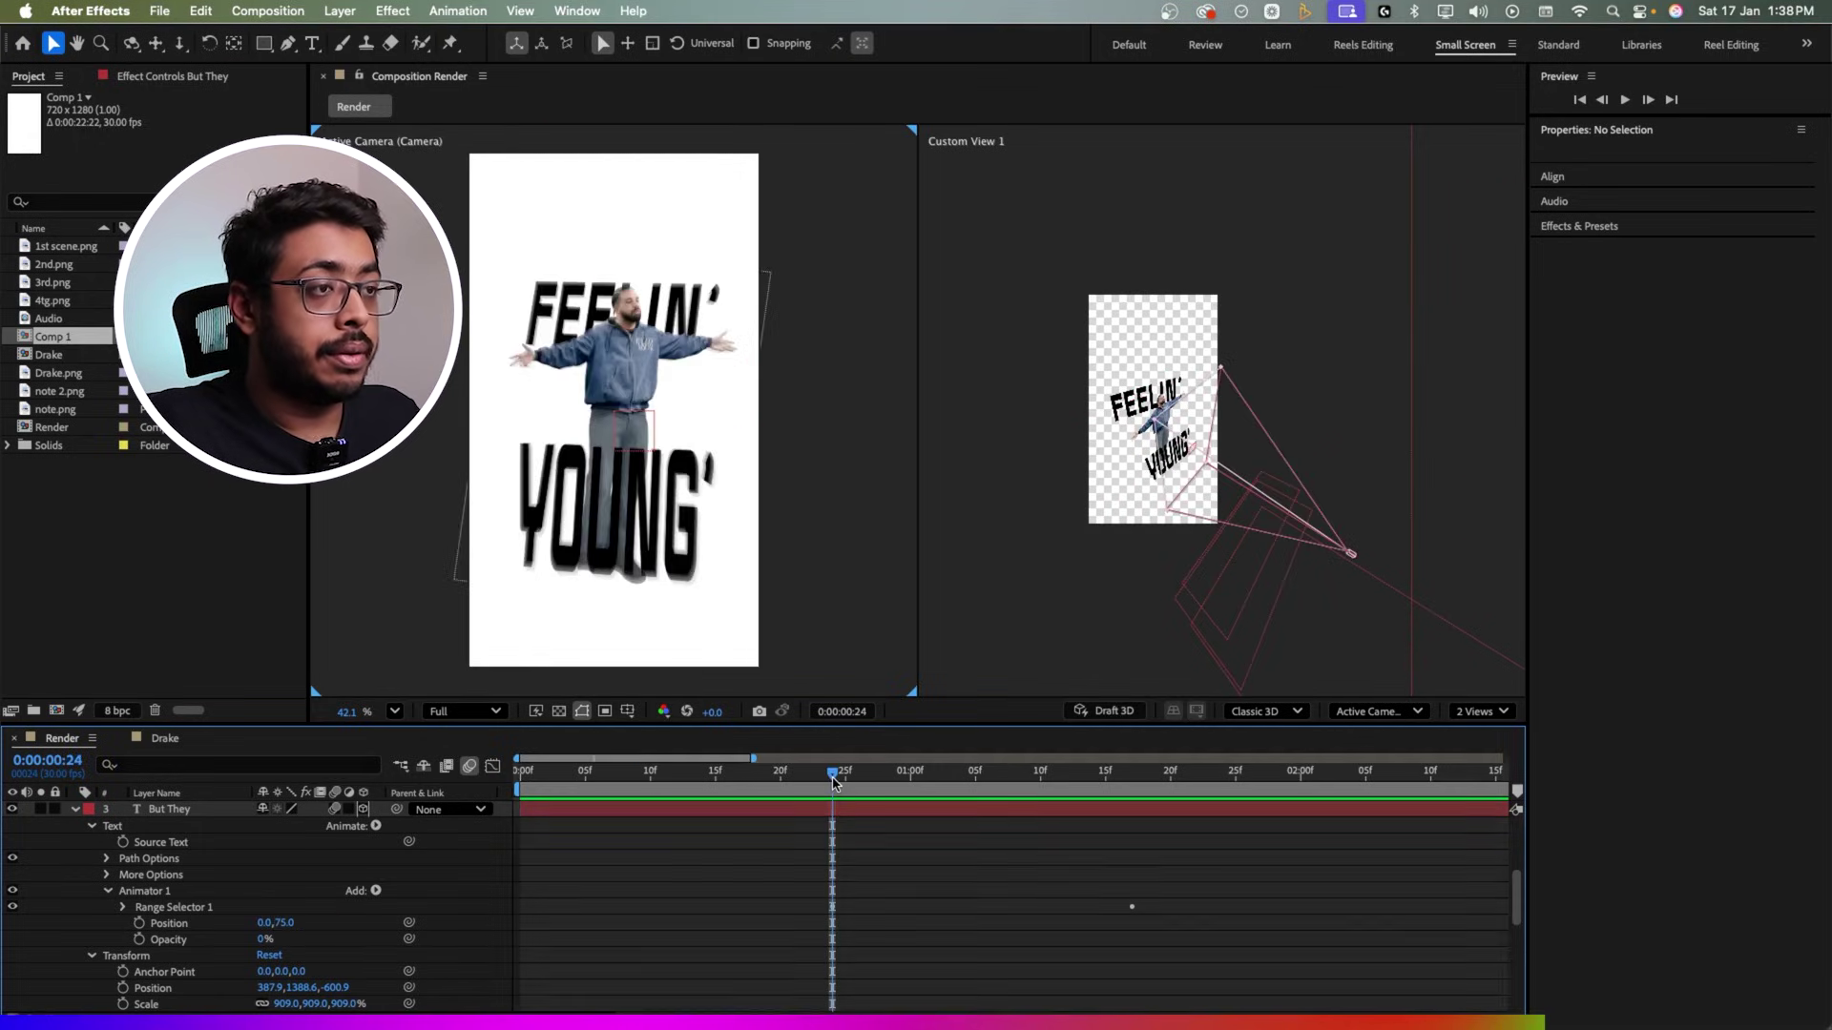
key("space")
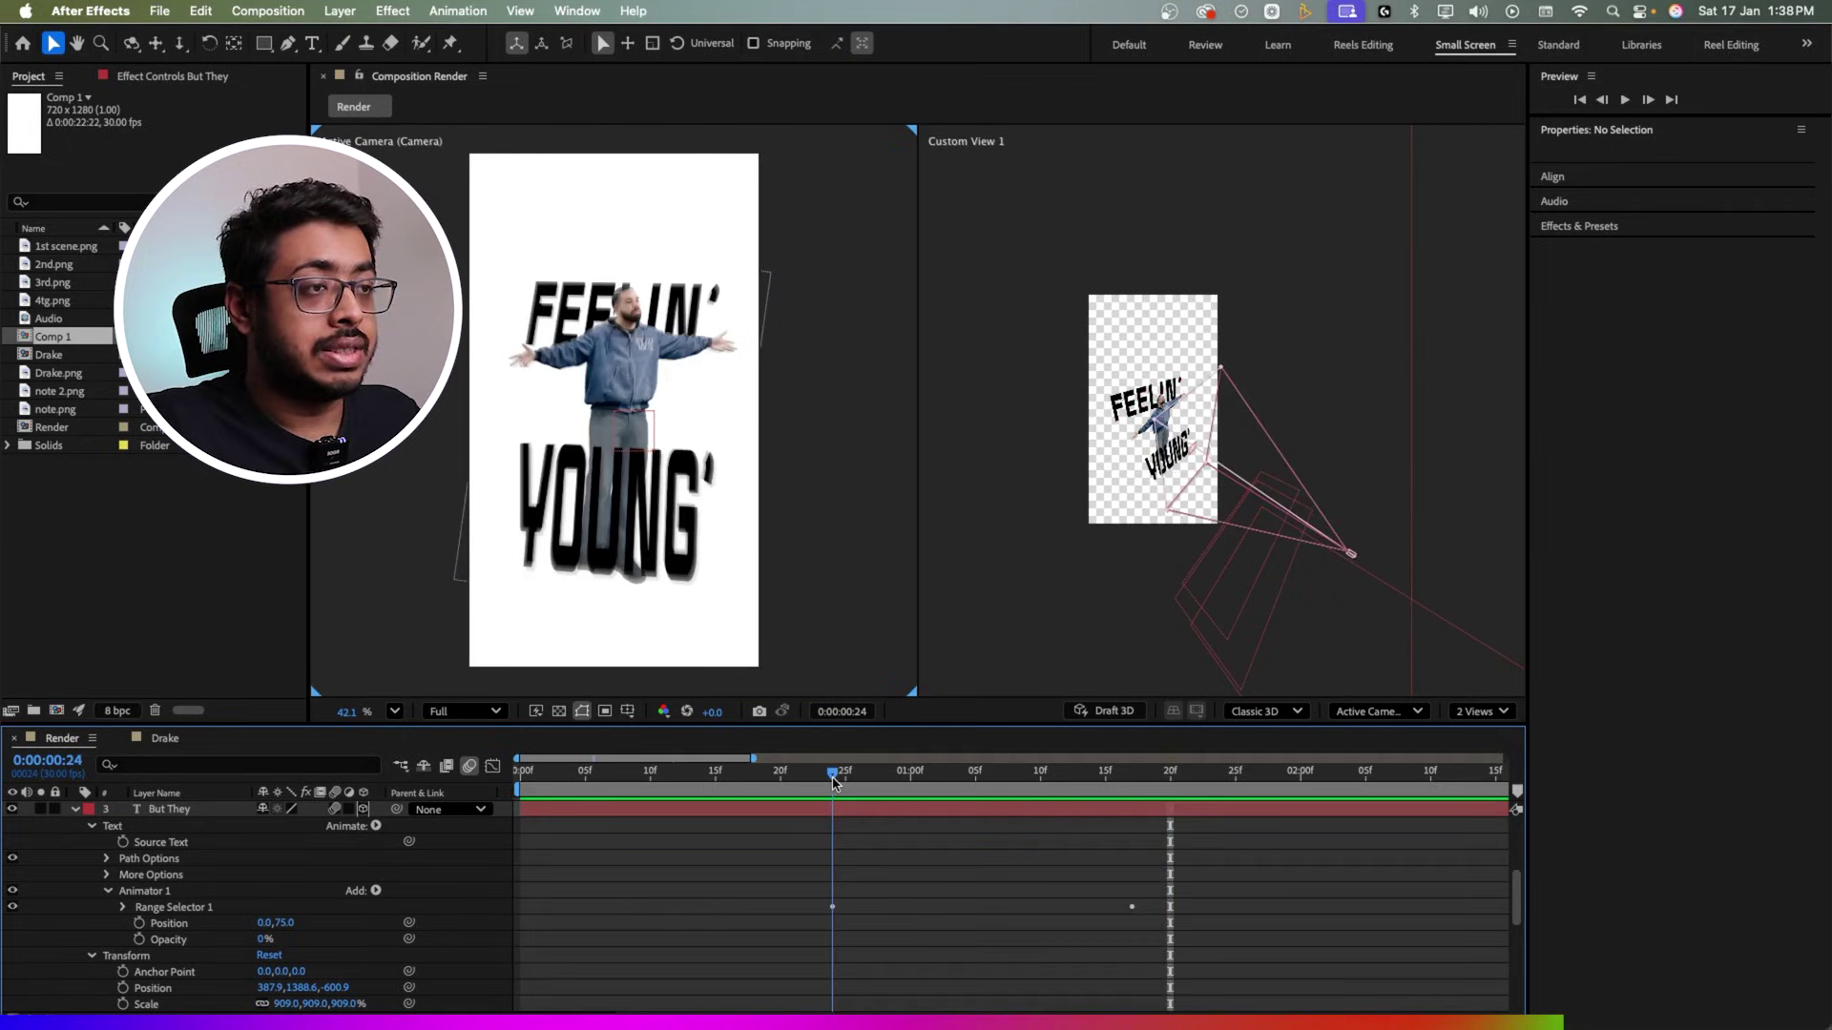
left_click(122, 907)
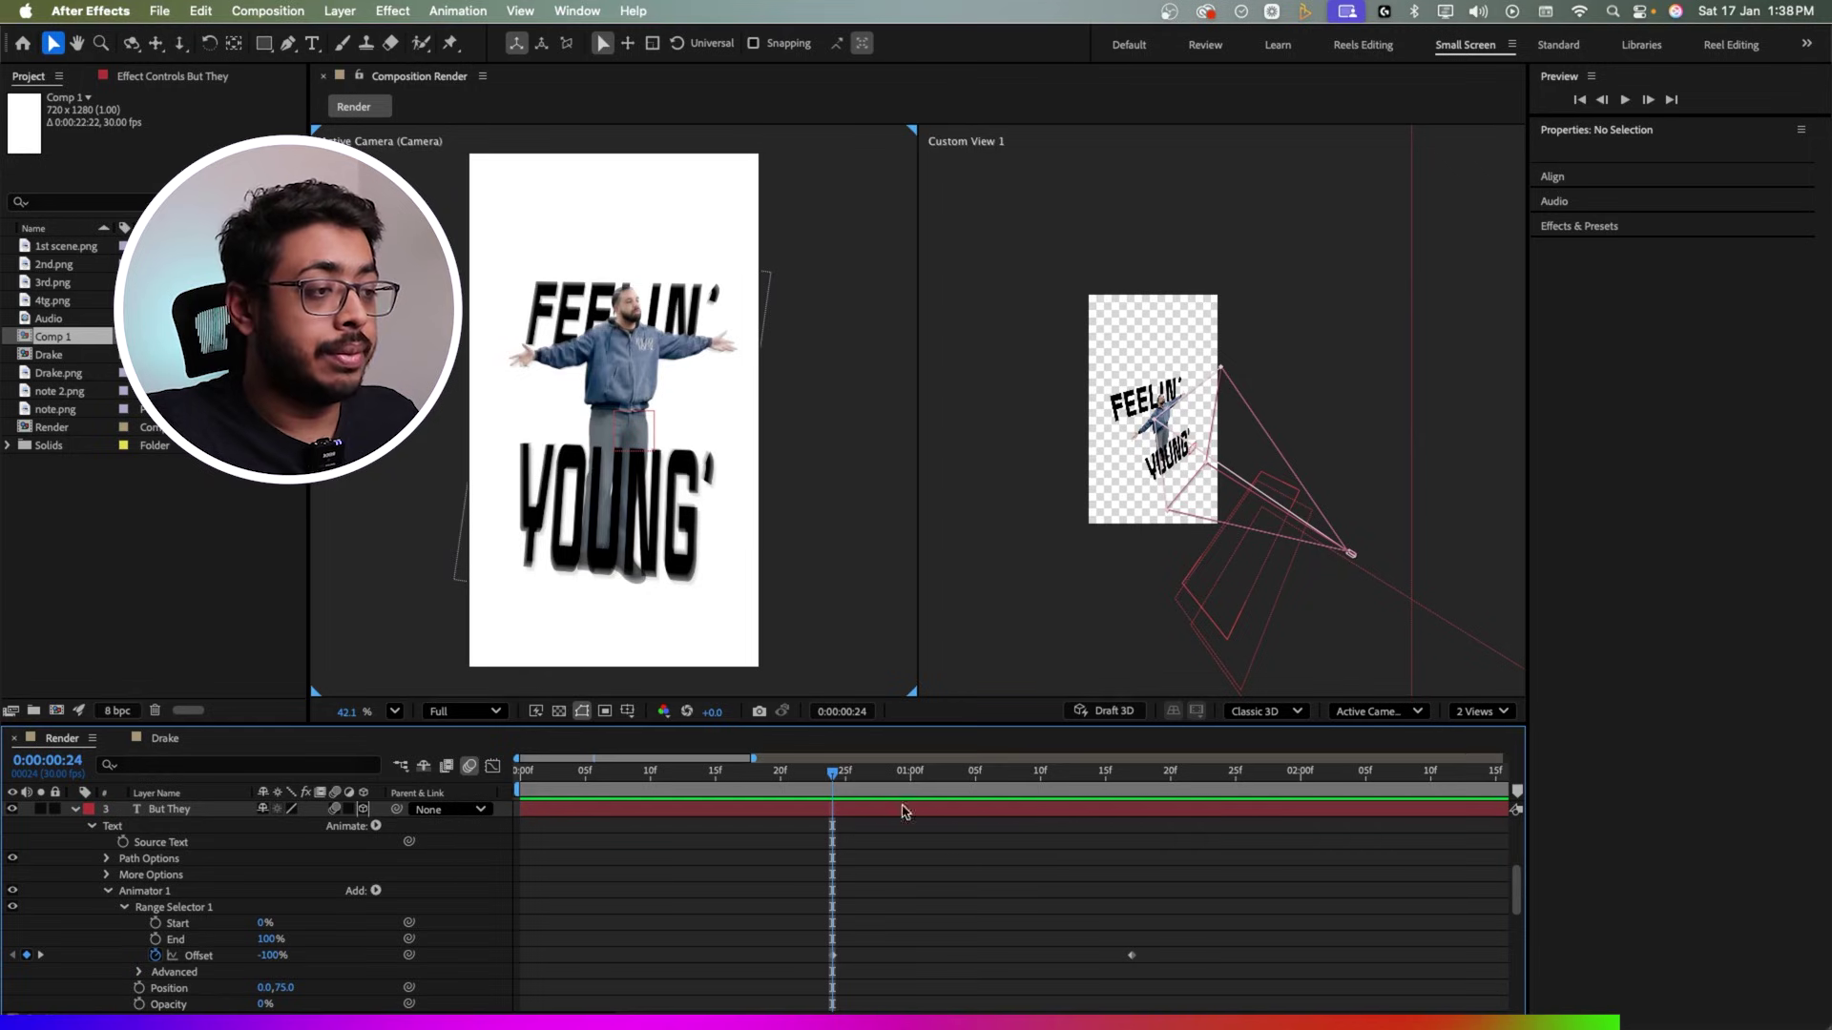
left_click_drag(833, 776, 1132, 775)
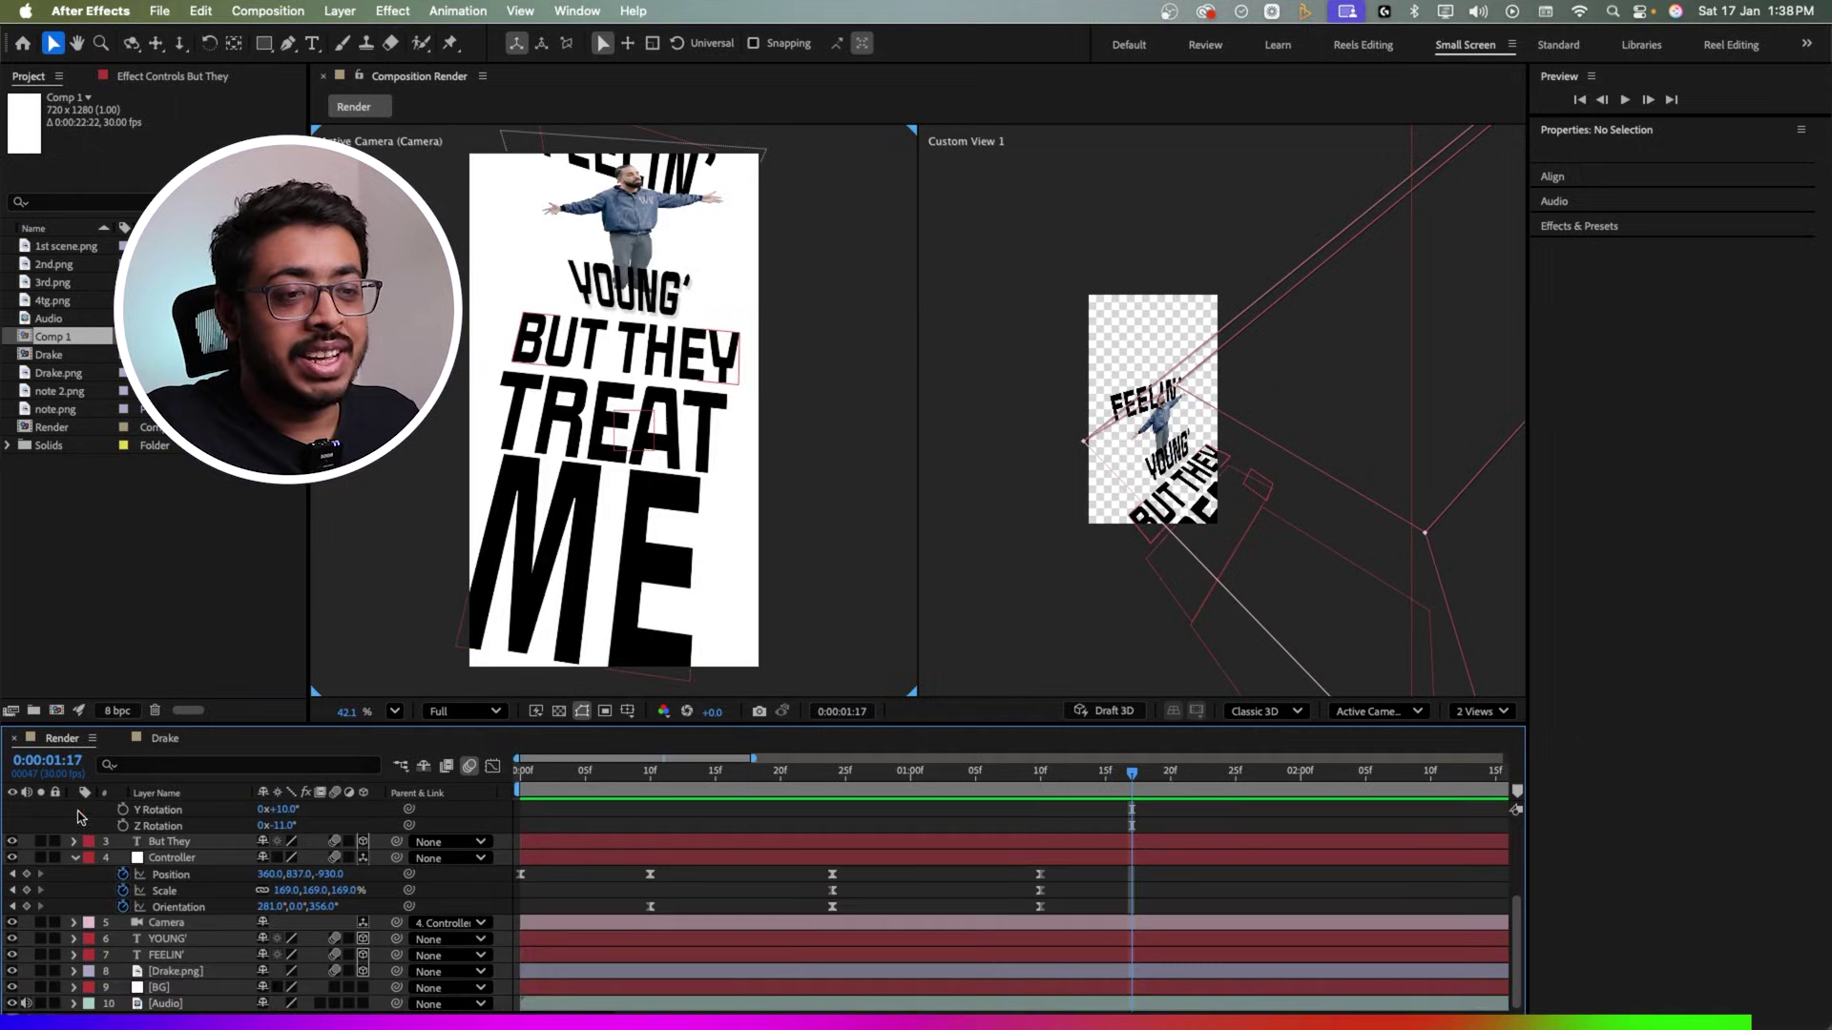
Step: Collapse the expanded properties of all layers in the Render composition and clear the selection
key("super+a")
key("u")
key("u")
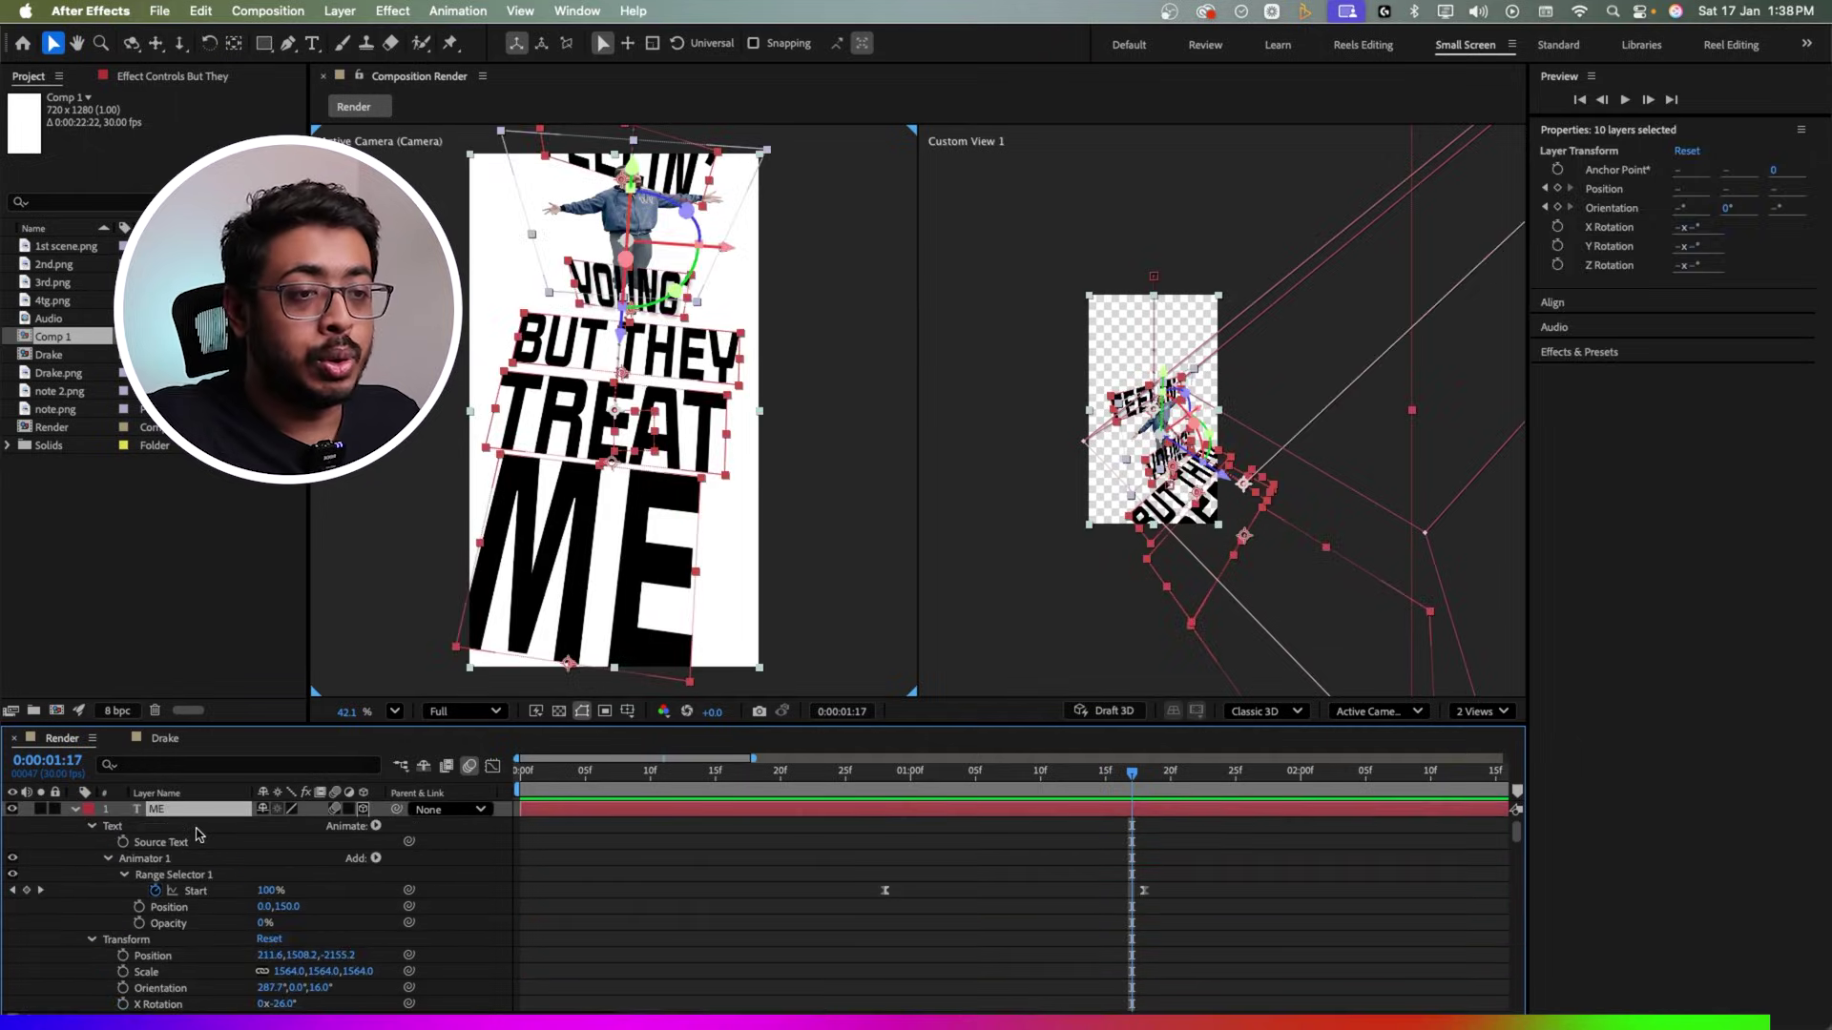
key("u")
left_click(179, 978)
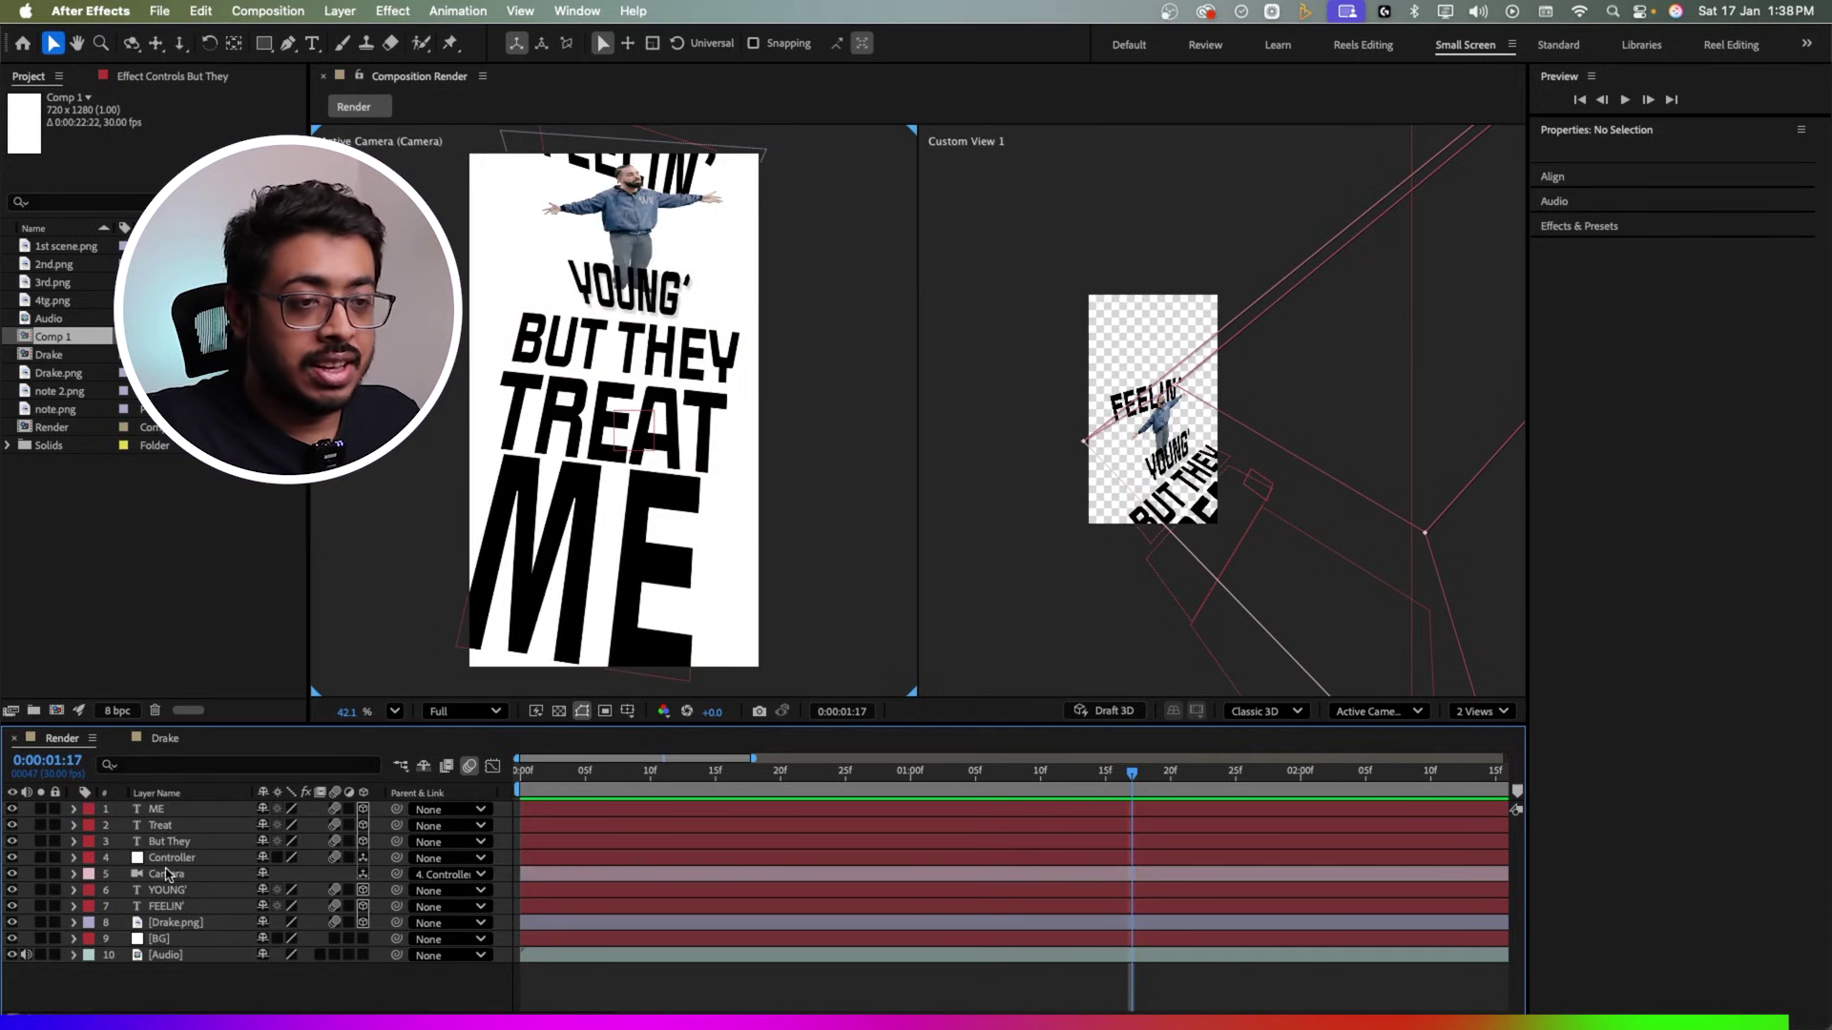
Step: Move the Controller and Camera layers together to the top of the layer stack and preview from frame 24
left_click(169, 872)
left_click(169, 858, "shift")
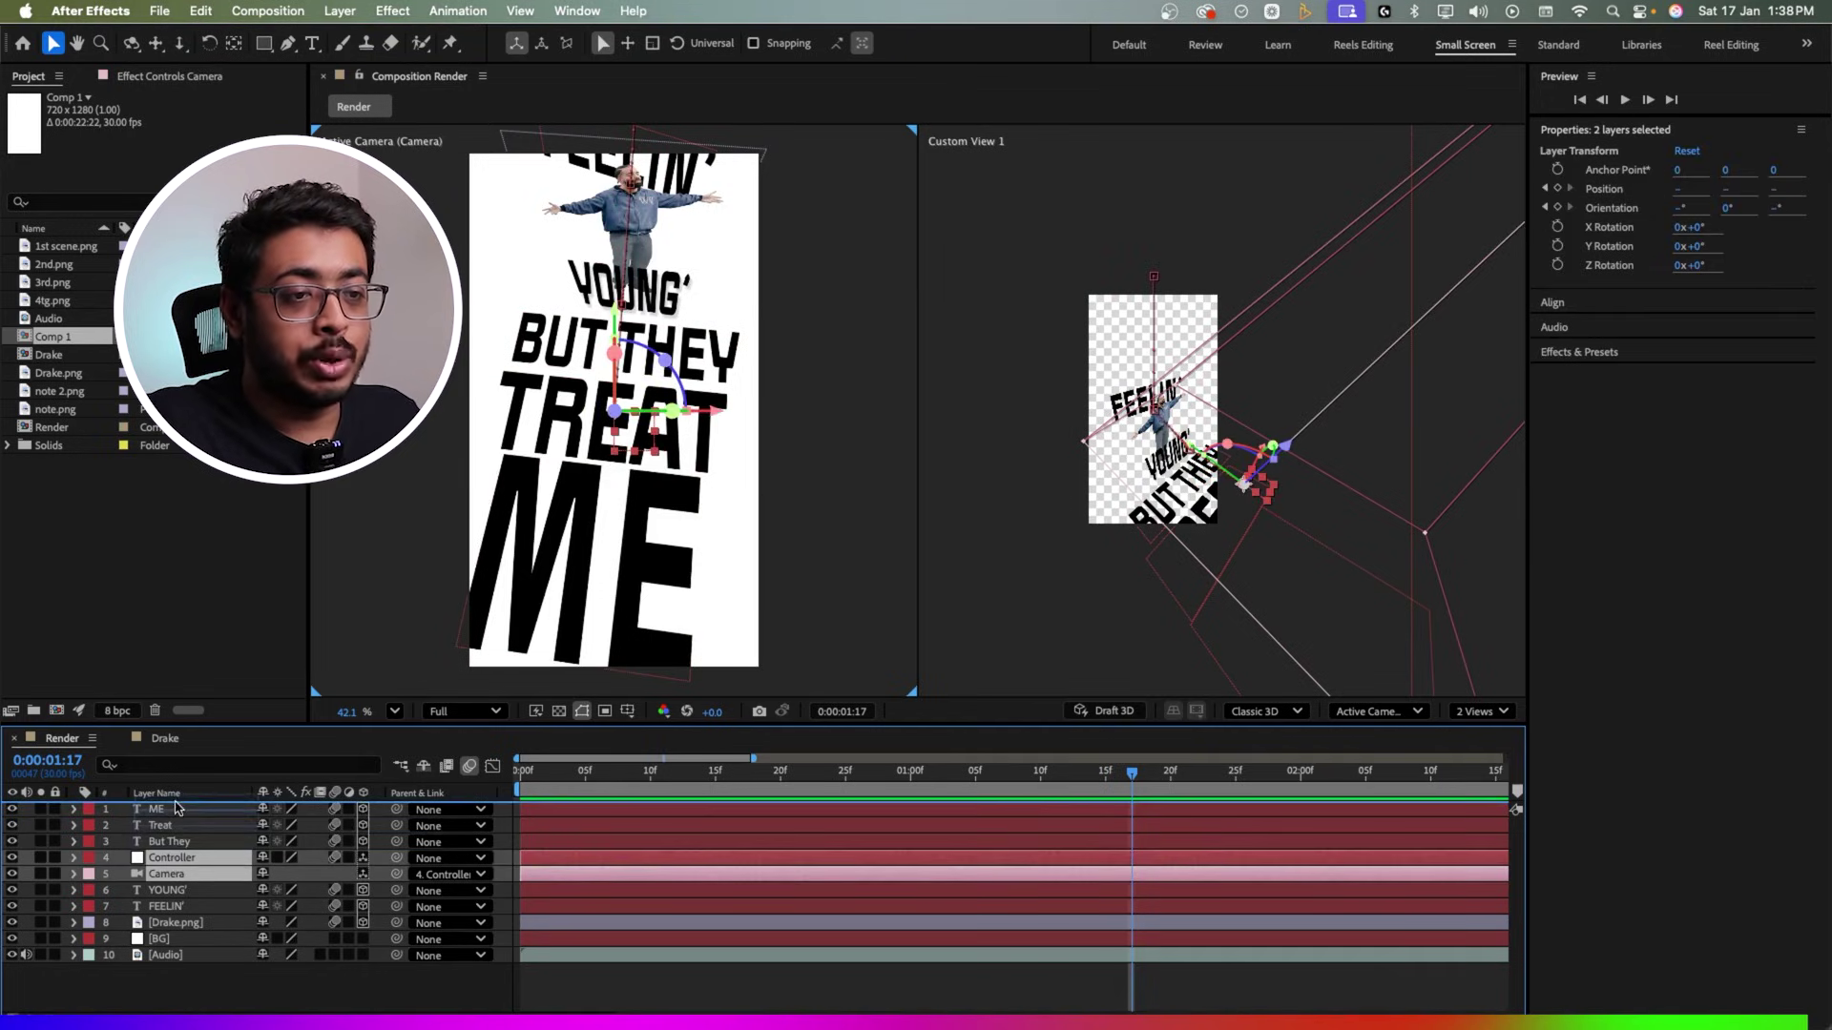
key("super+shift+]")
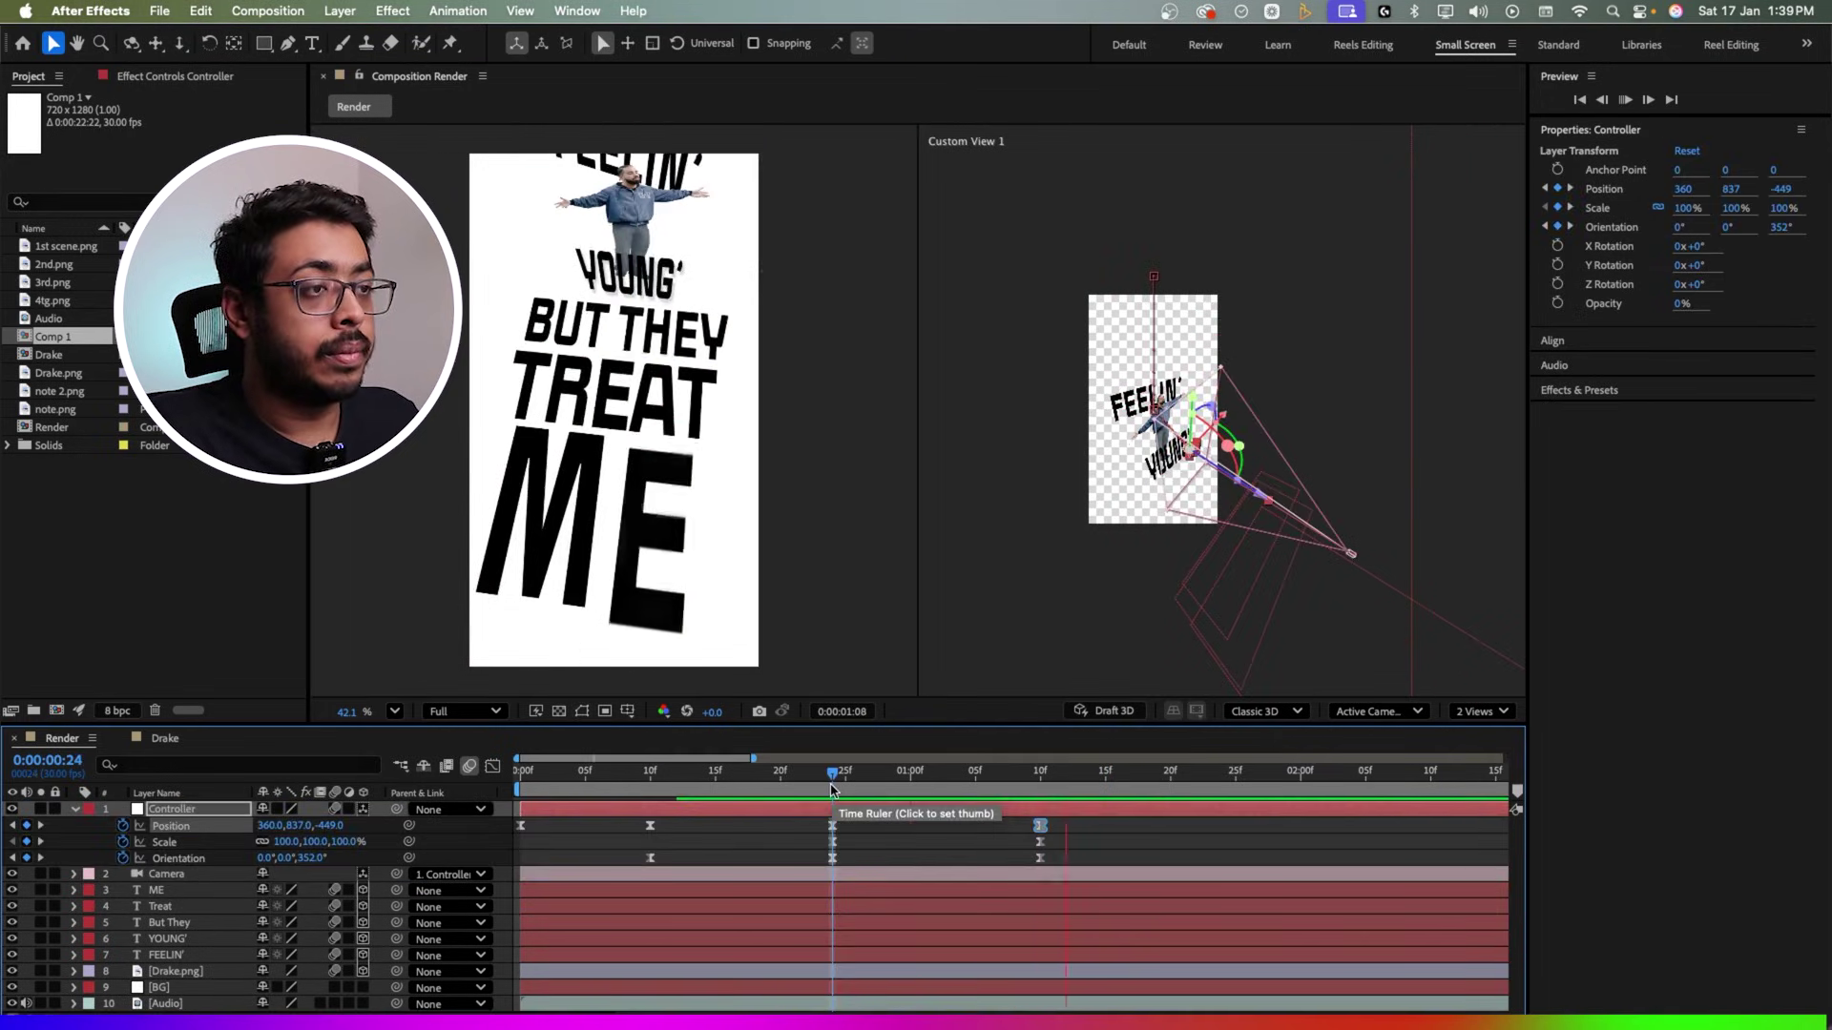
key("space")
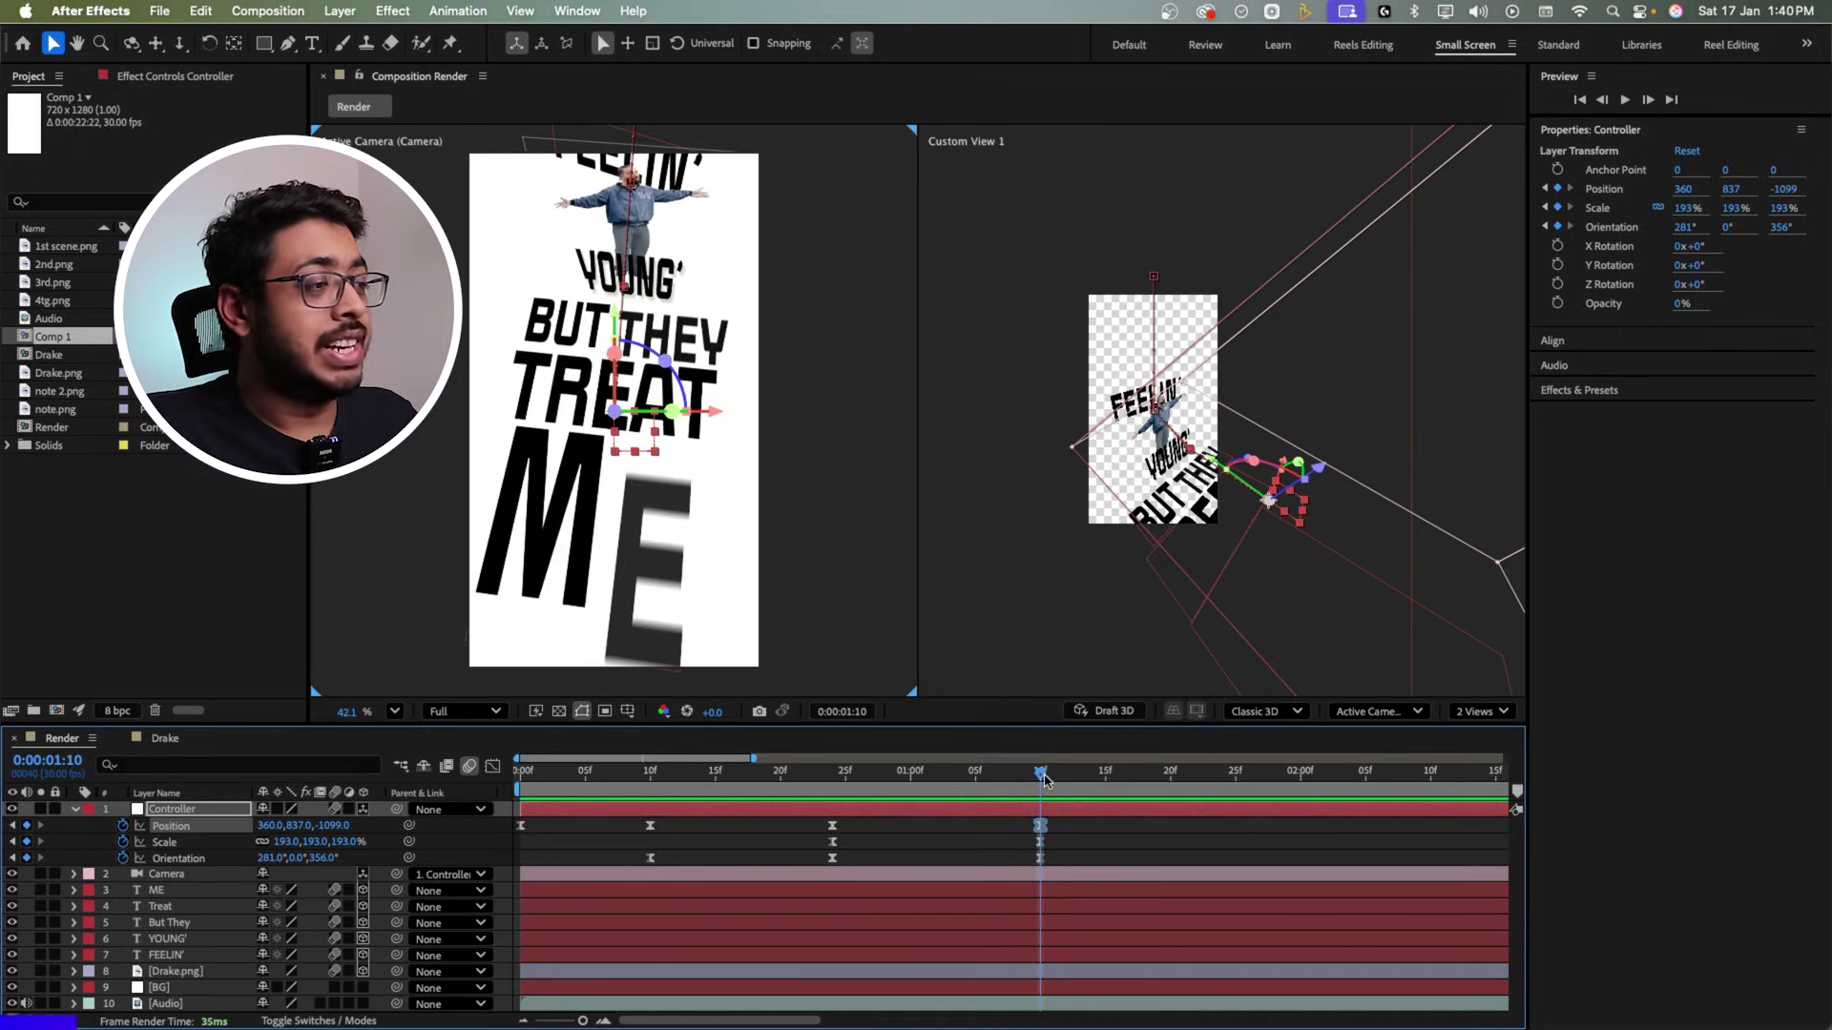
Step: At 0:00:02:05, keyframe the Controller's Orientation to 326°, 99°, 356° and Position to 773, 203, -1099, then preview from 0:00:01:10
left_click_drag(1045, 778, 1368, 781)
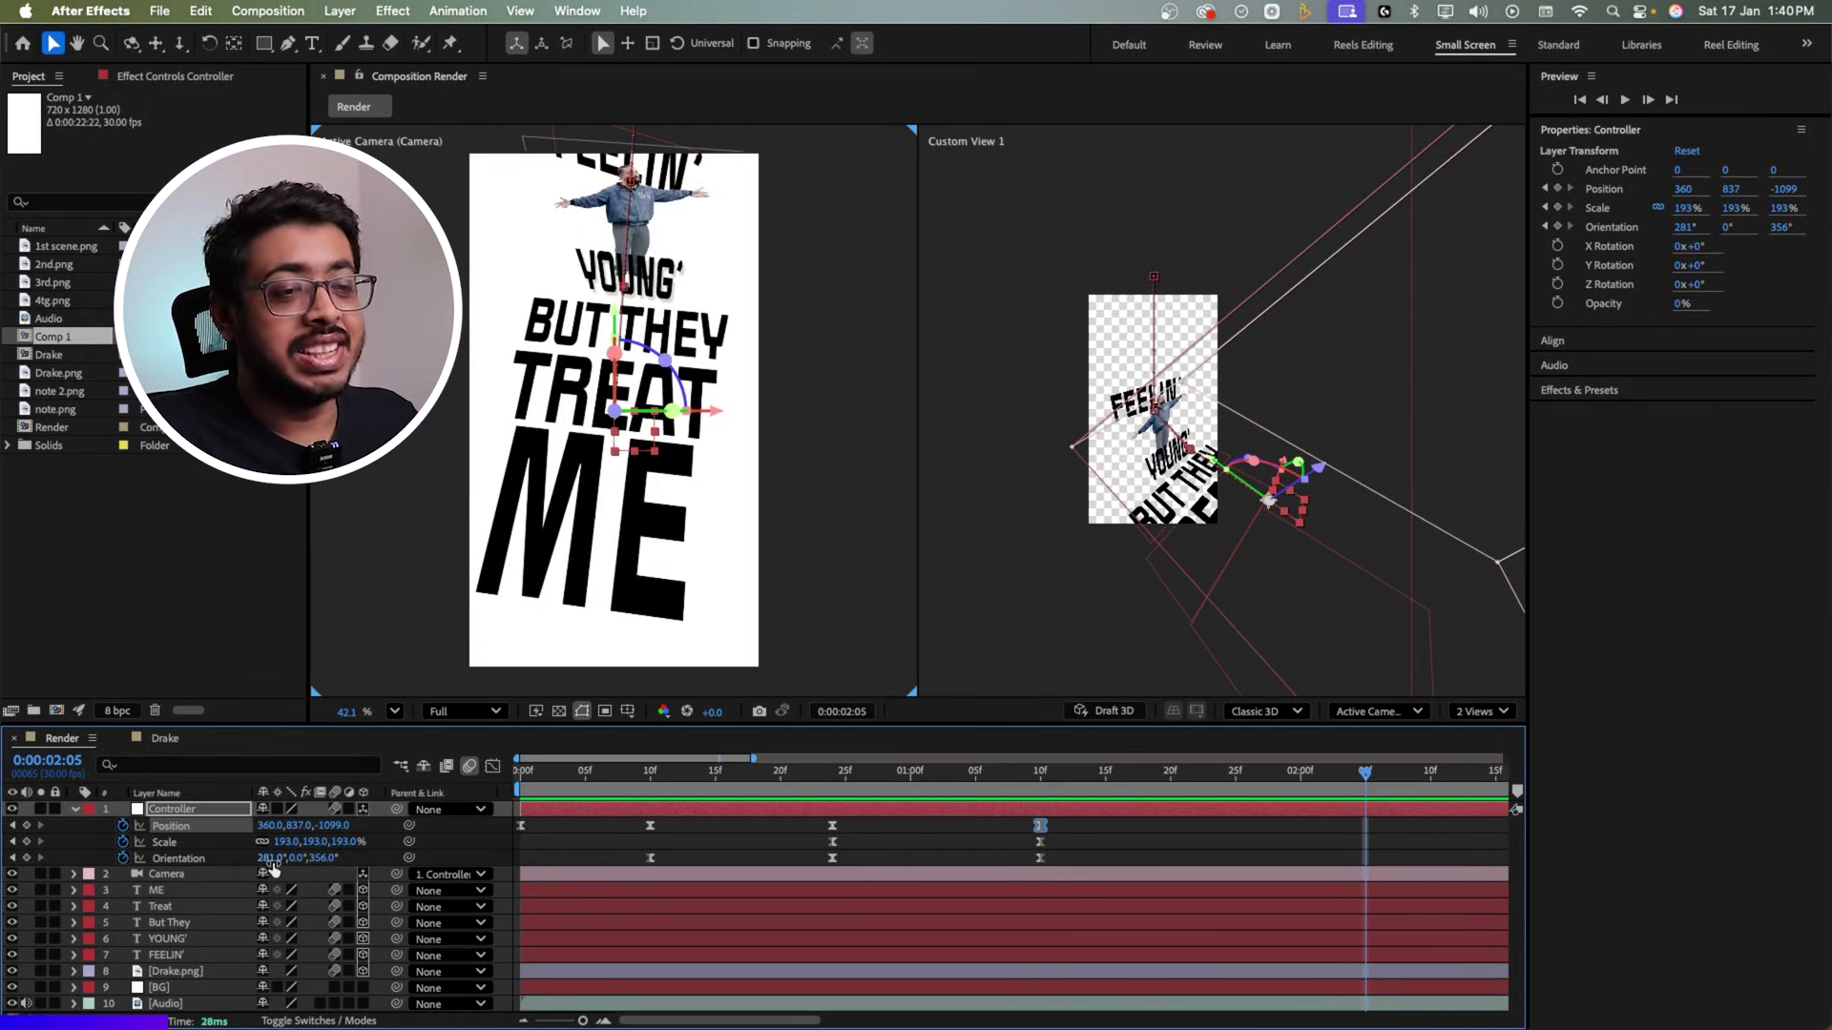
left_click_drag(264, 858, 53, 889)
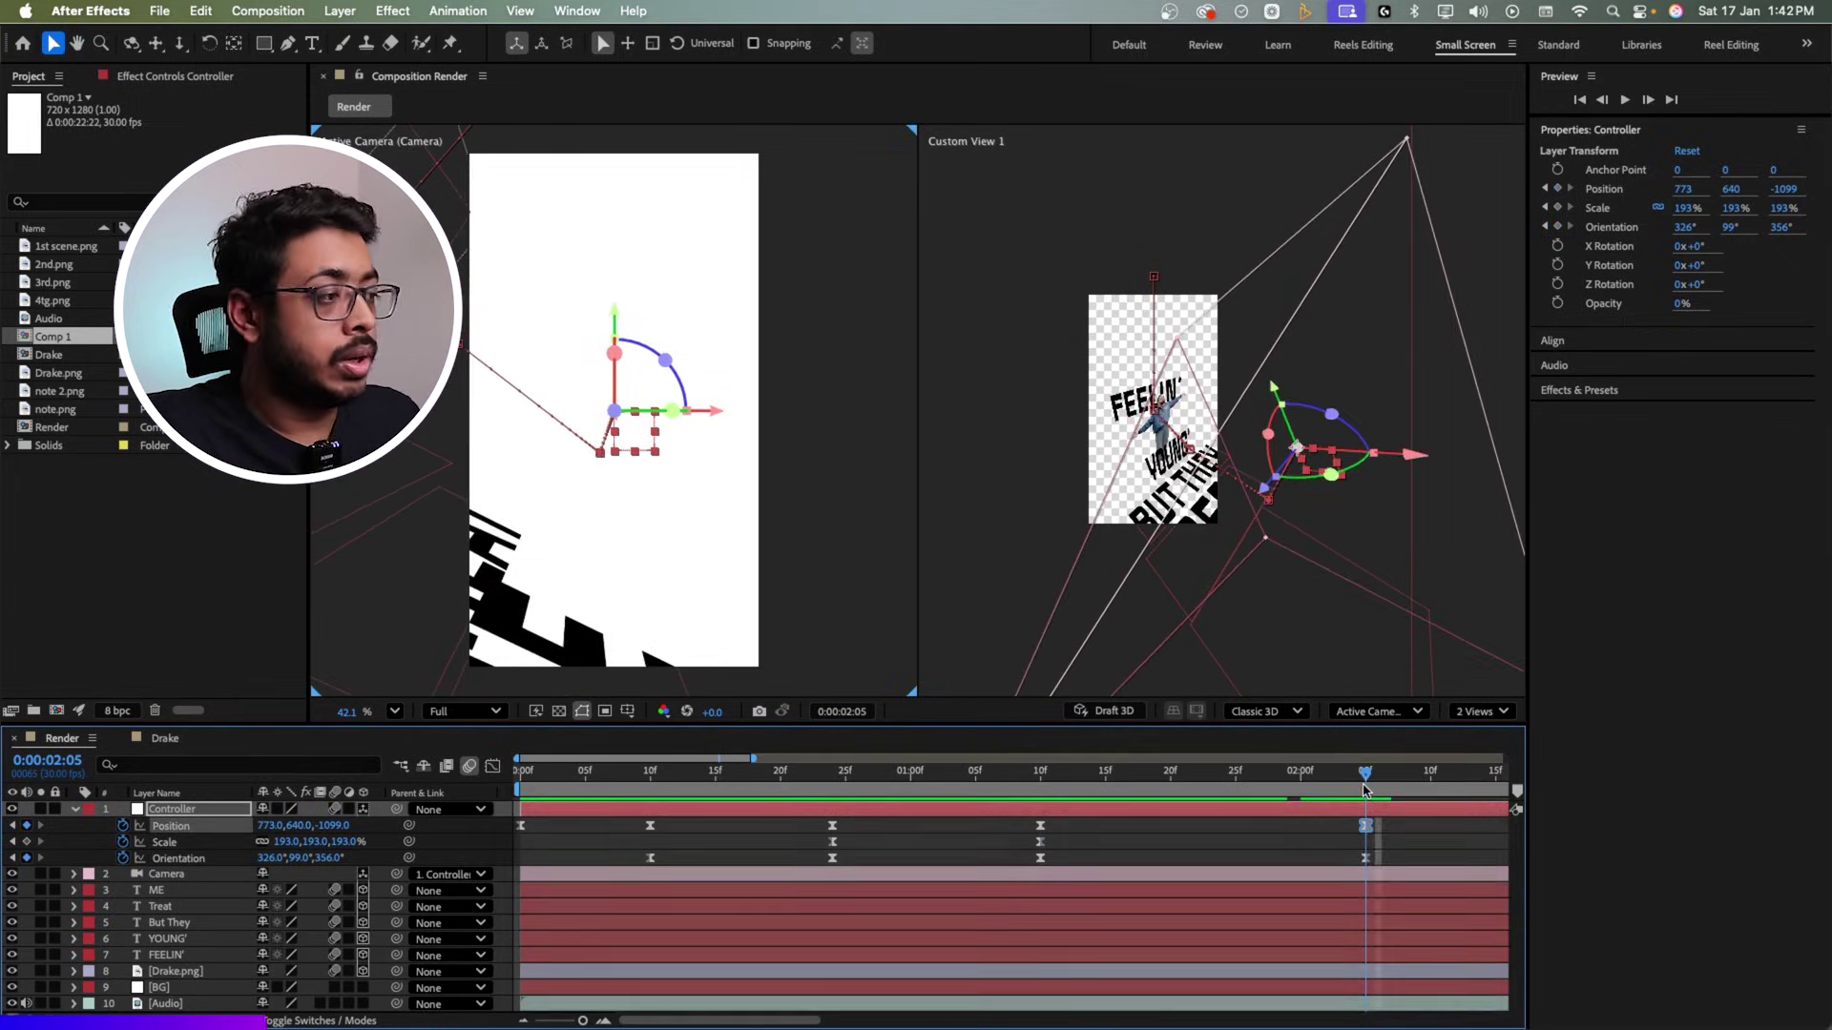
left_click(1367, 858)
left_click_drag(296, 827, 86, 875)
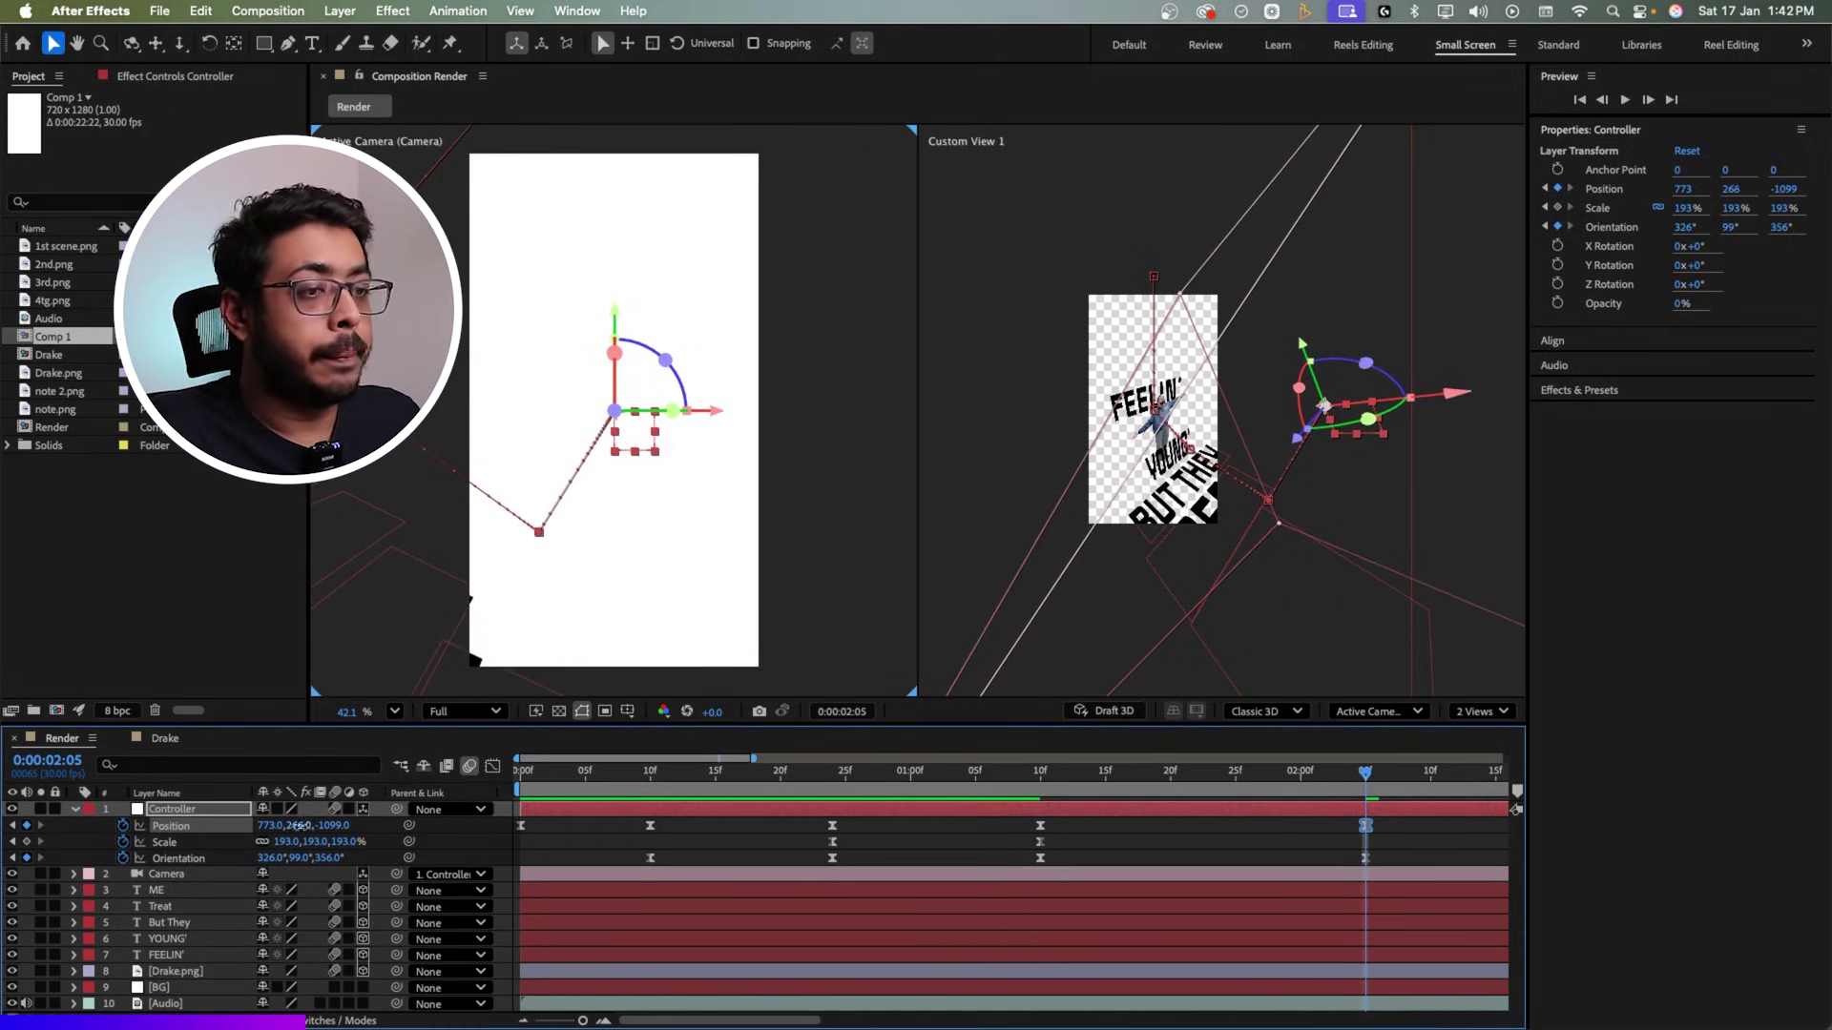
left_click_drag(303, 826, 241, 828)
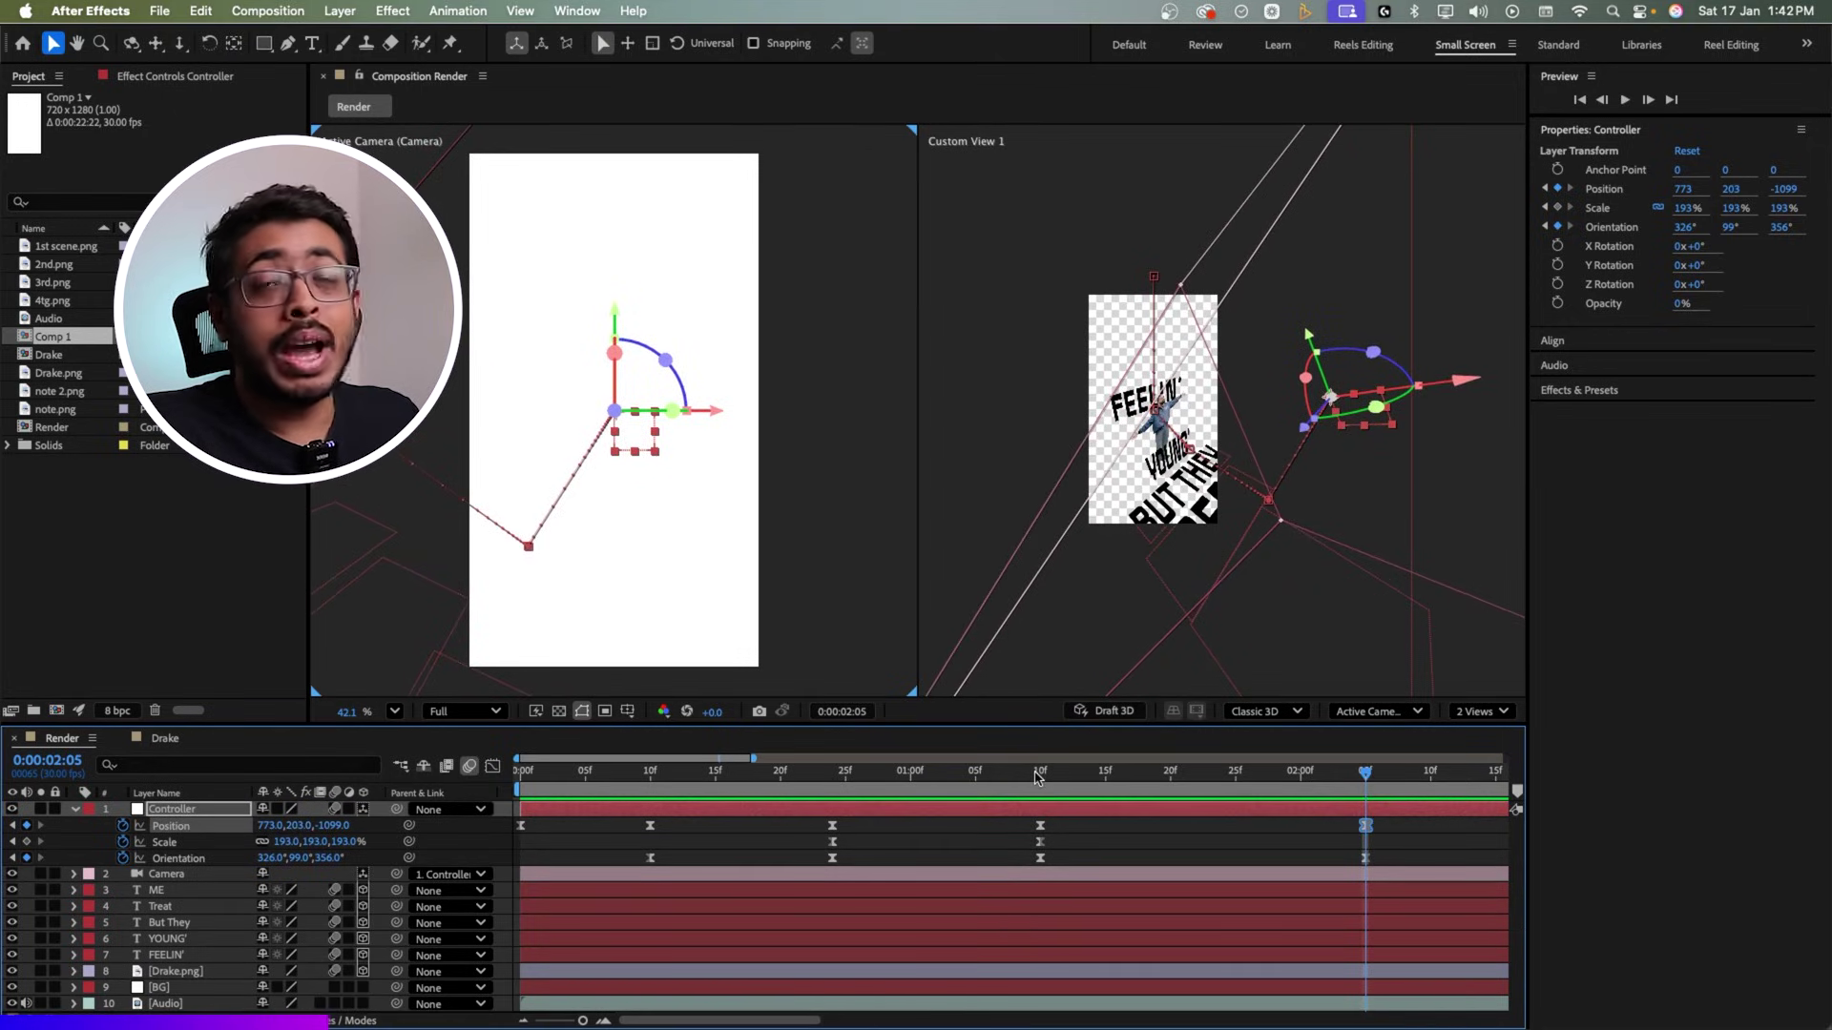
mouse_move(1040, 785)
left_mouse_down()
mouse_move(1157, 797)
mouse_move(1040, 816)
left_mouse_up()
key("space")
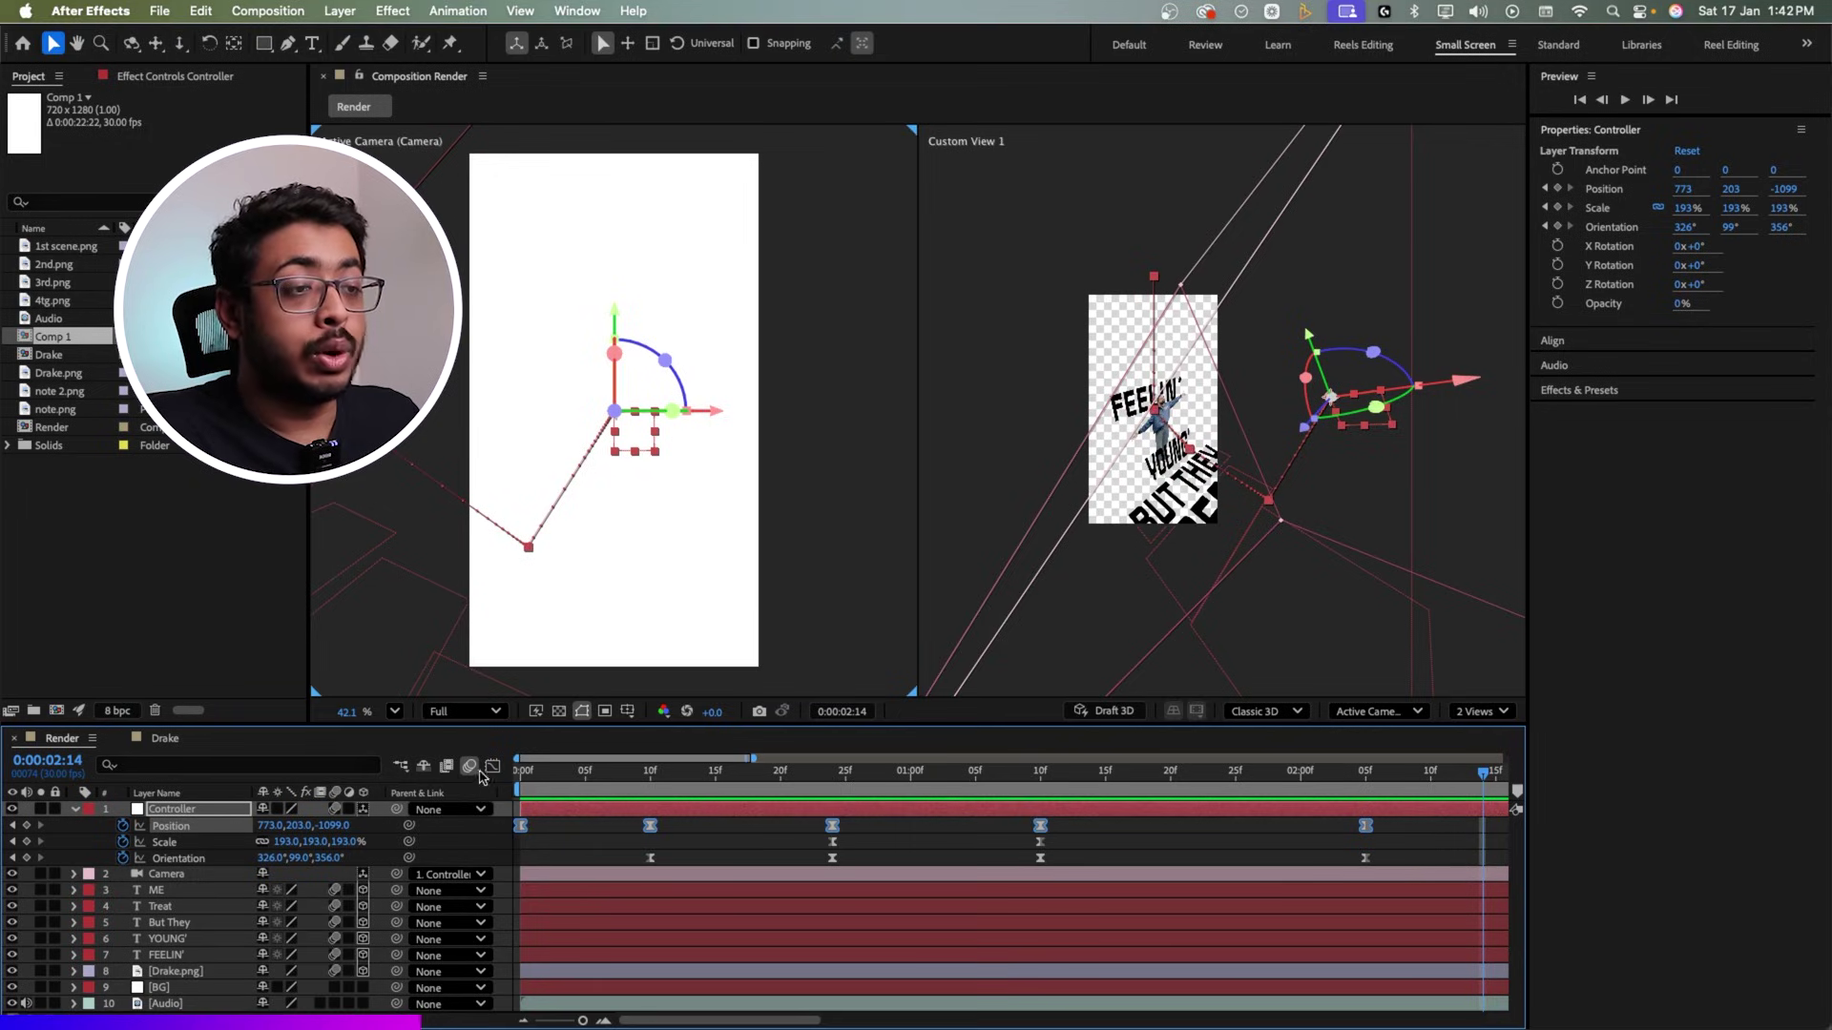
Step: Shape the Controller's Position speed graph so the moves starting at frame 24 and 0:00:01:10 burst sharply and then slow gradually
left_click(492, 767)
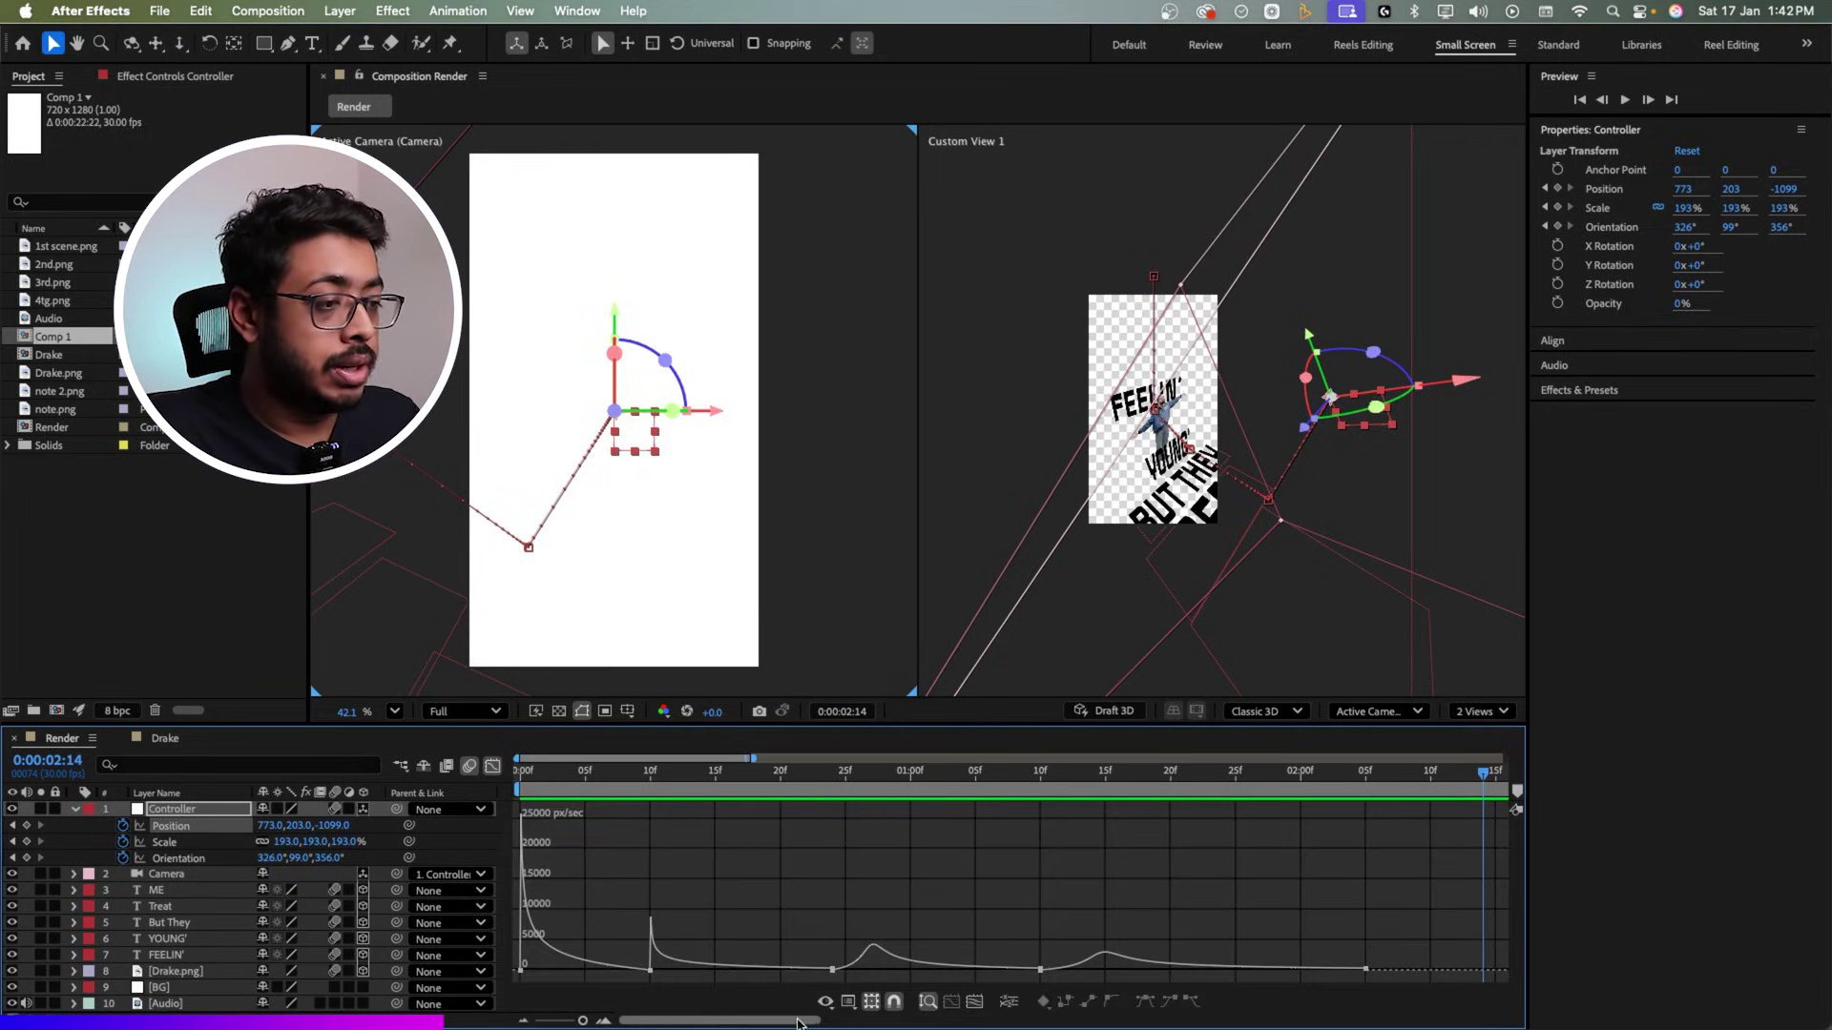
left_click(603, 1021)
left_click(597, 962)
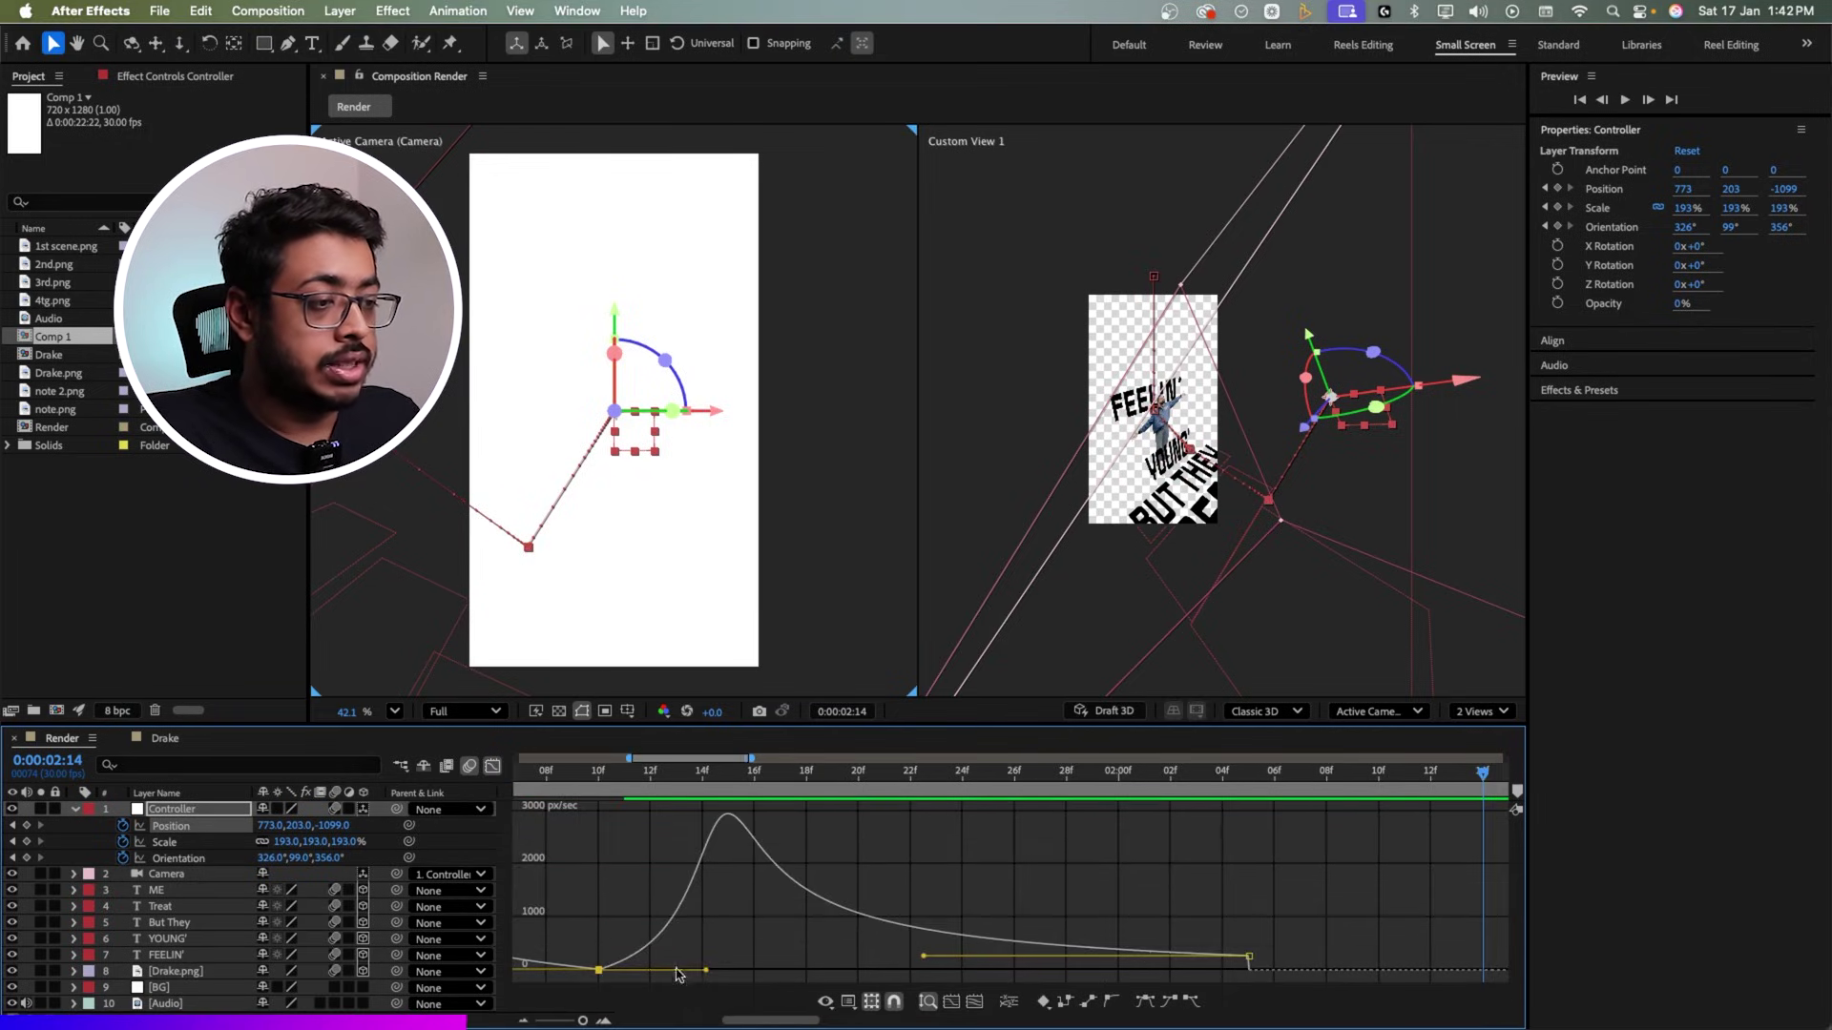
left_click_drag(706, 971, 618, 973)
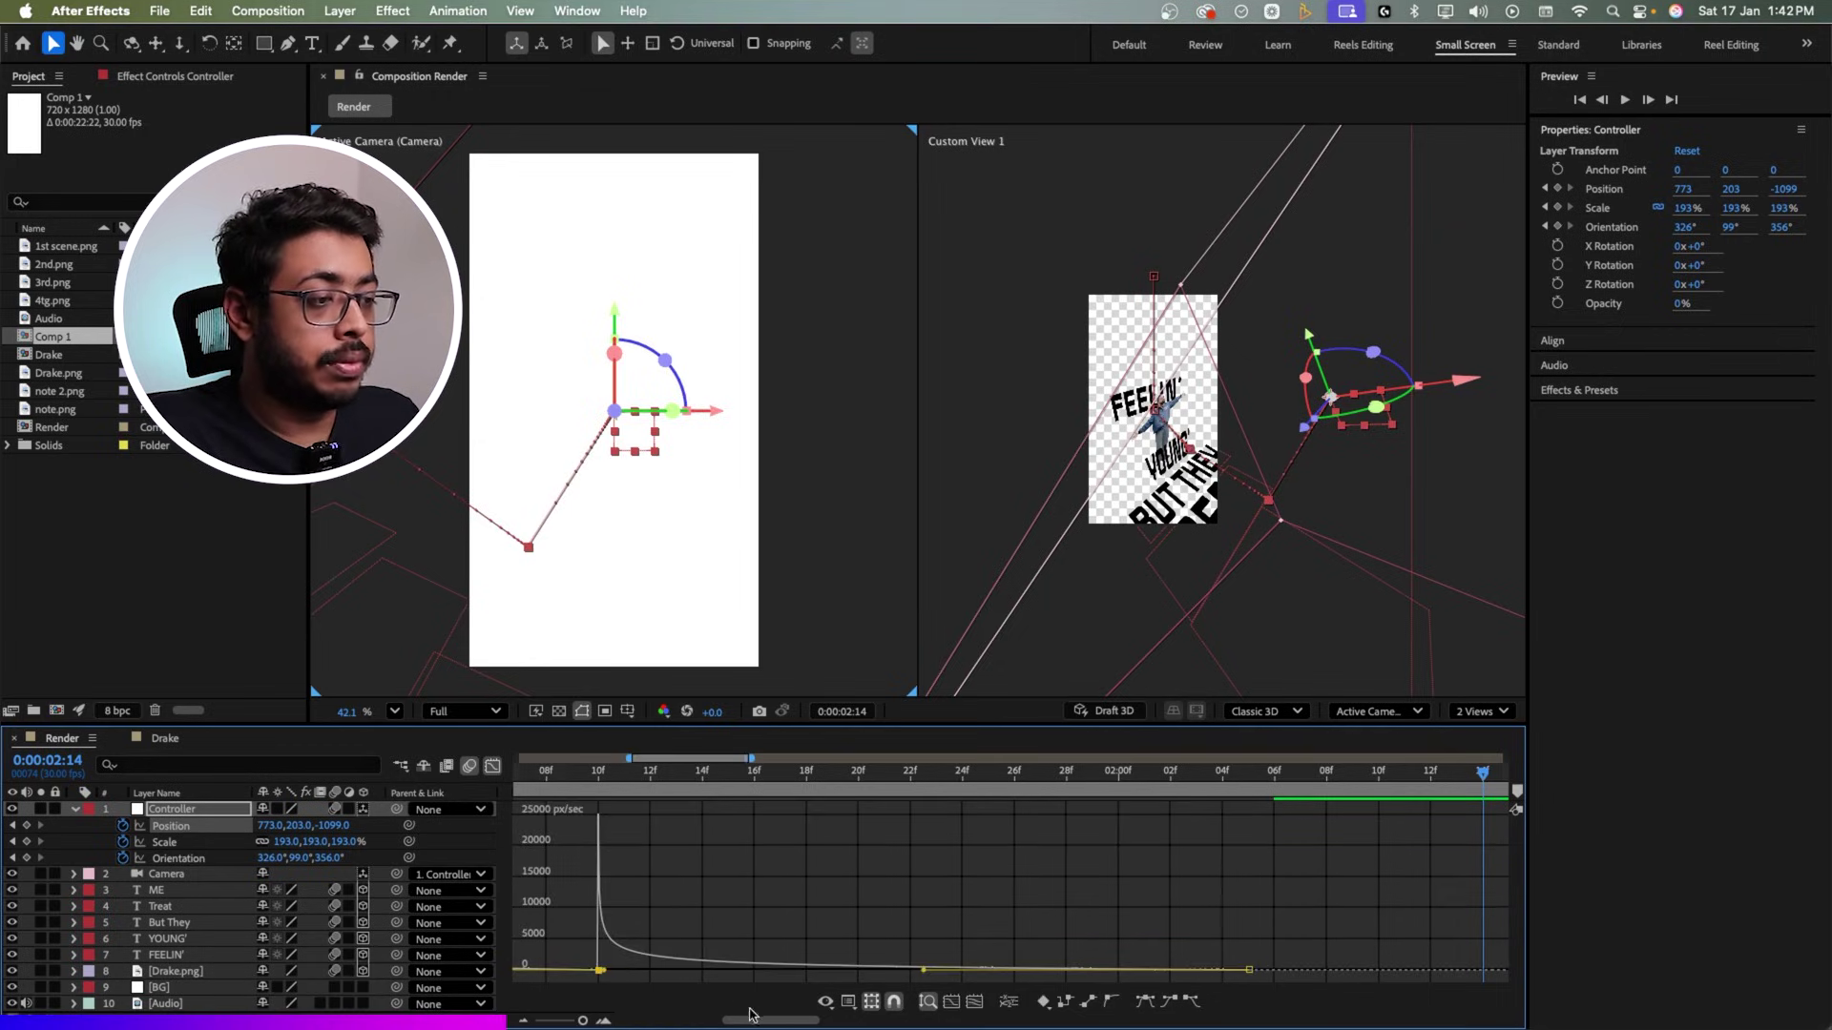
left_click_drag(749, 1020, 697, 1020)
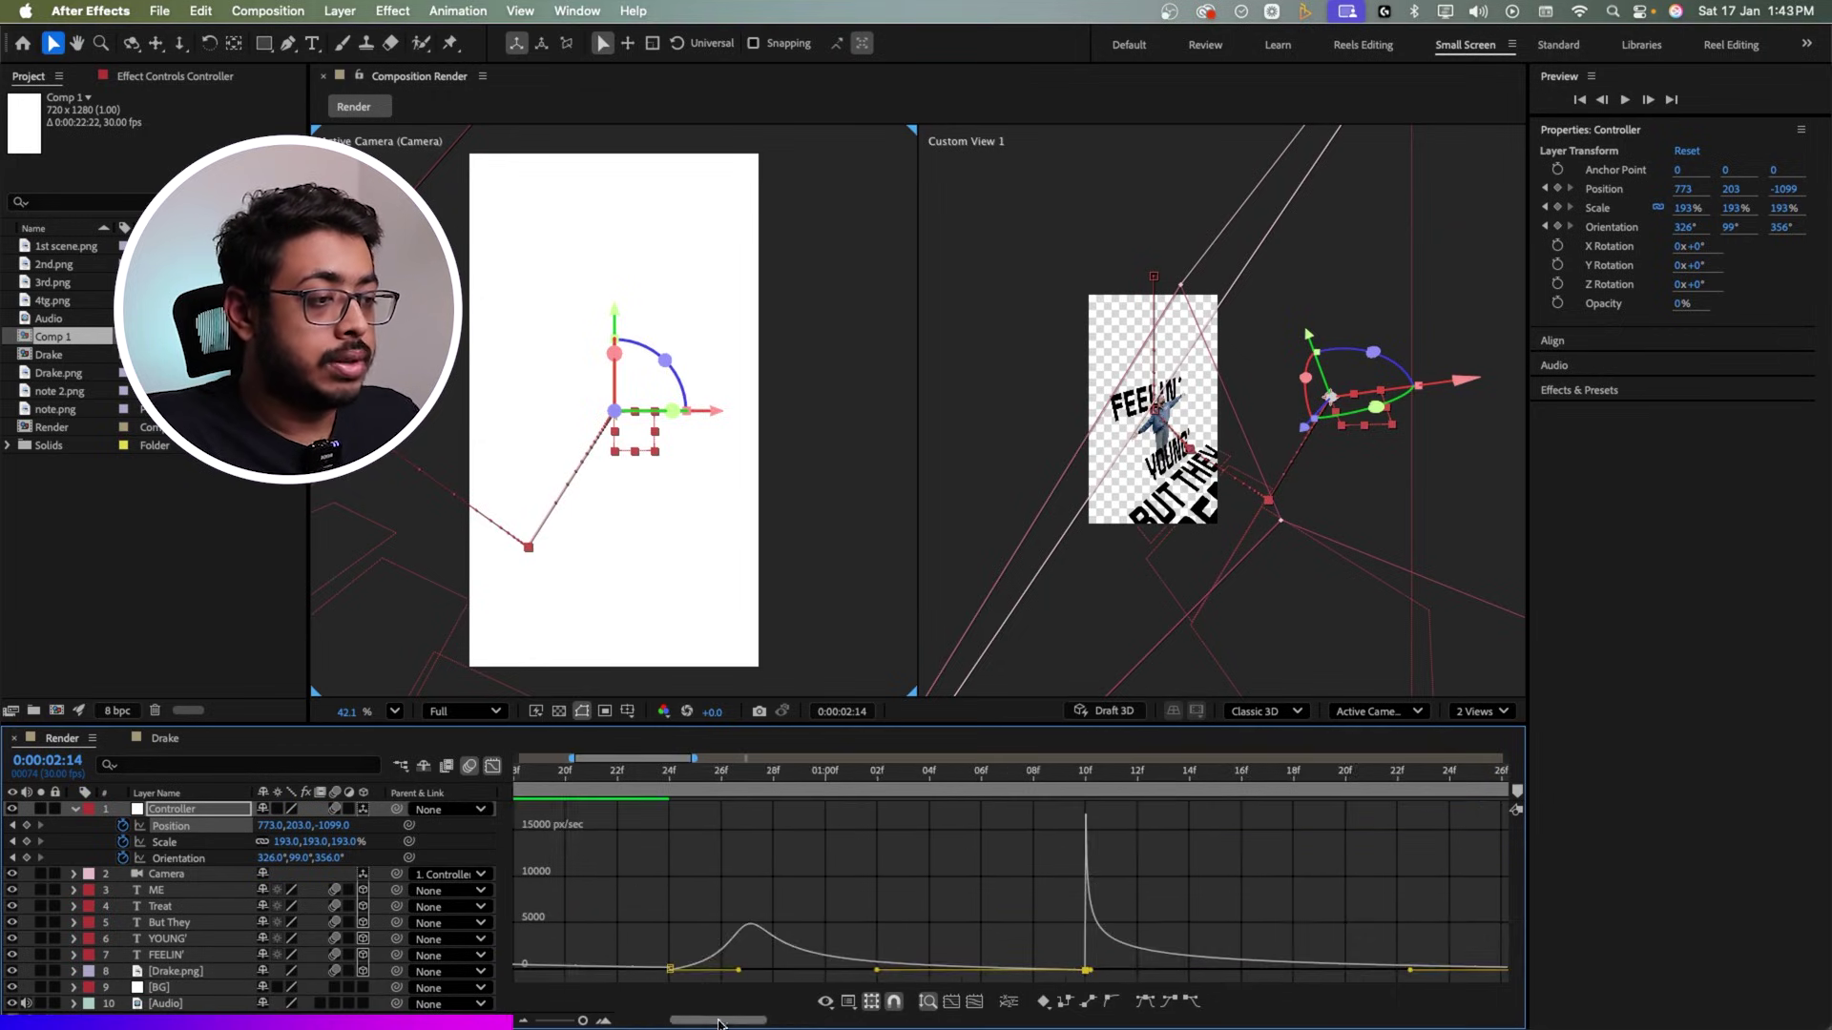
Step: Shape the Controller's Orientation speed graph with a sharp burst at 0:00:01:10 easing out, then return to the layer bar view
left_click(178, 858)
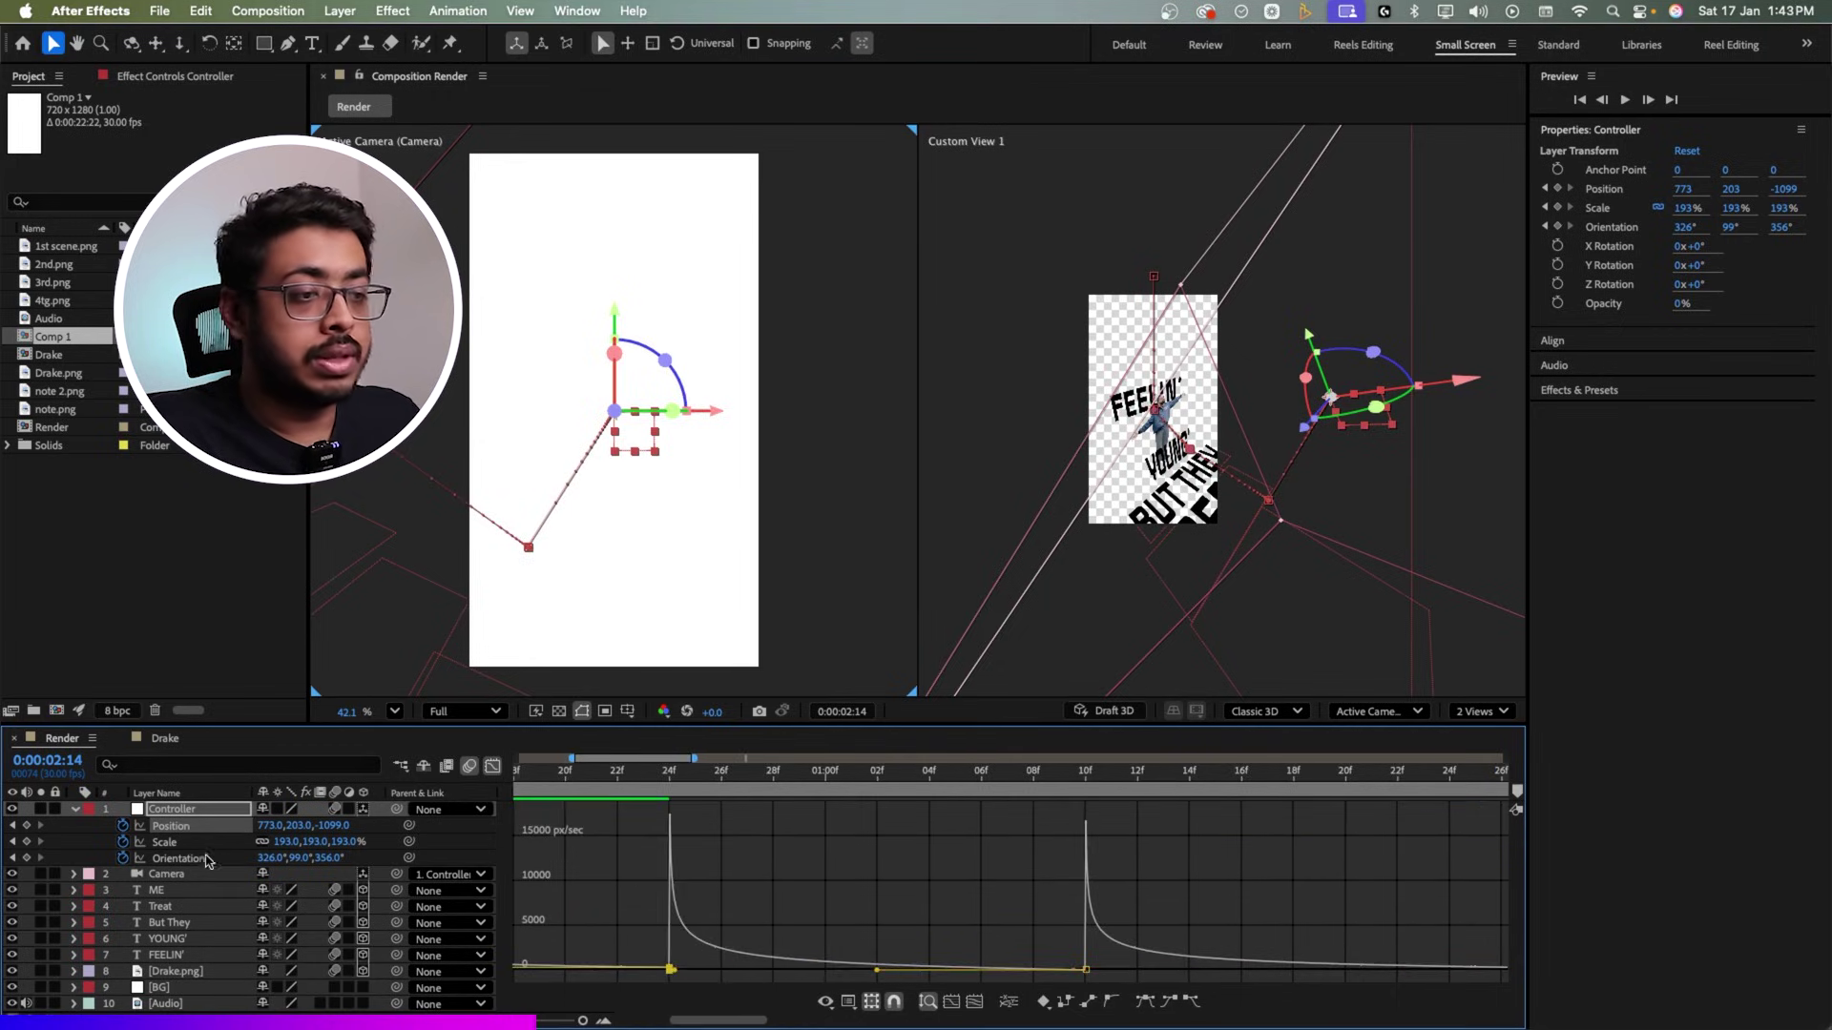
left_click(1078, 923)
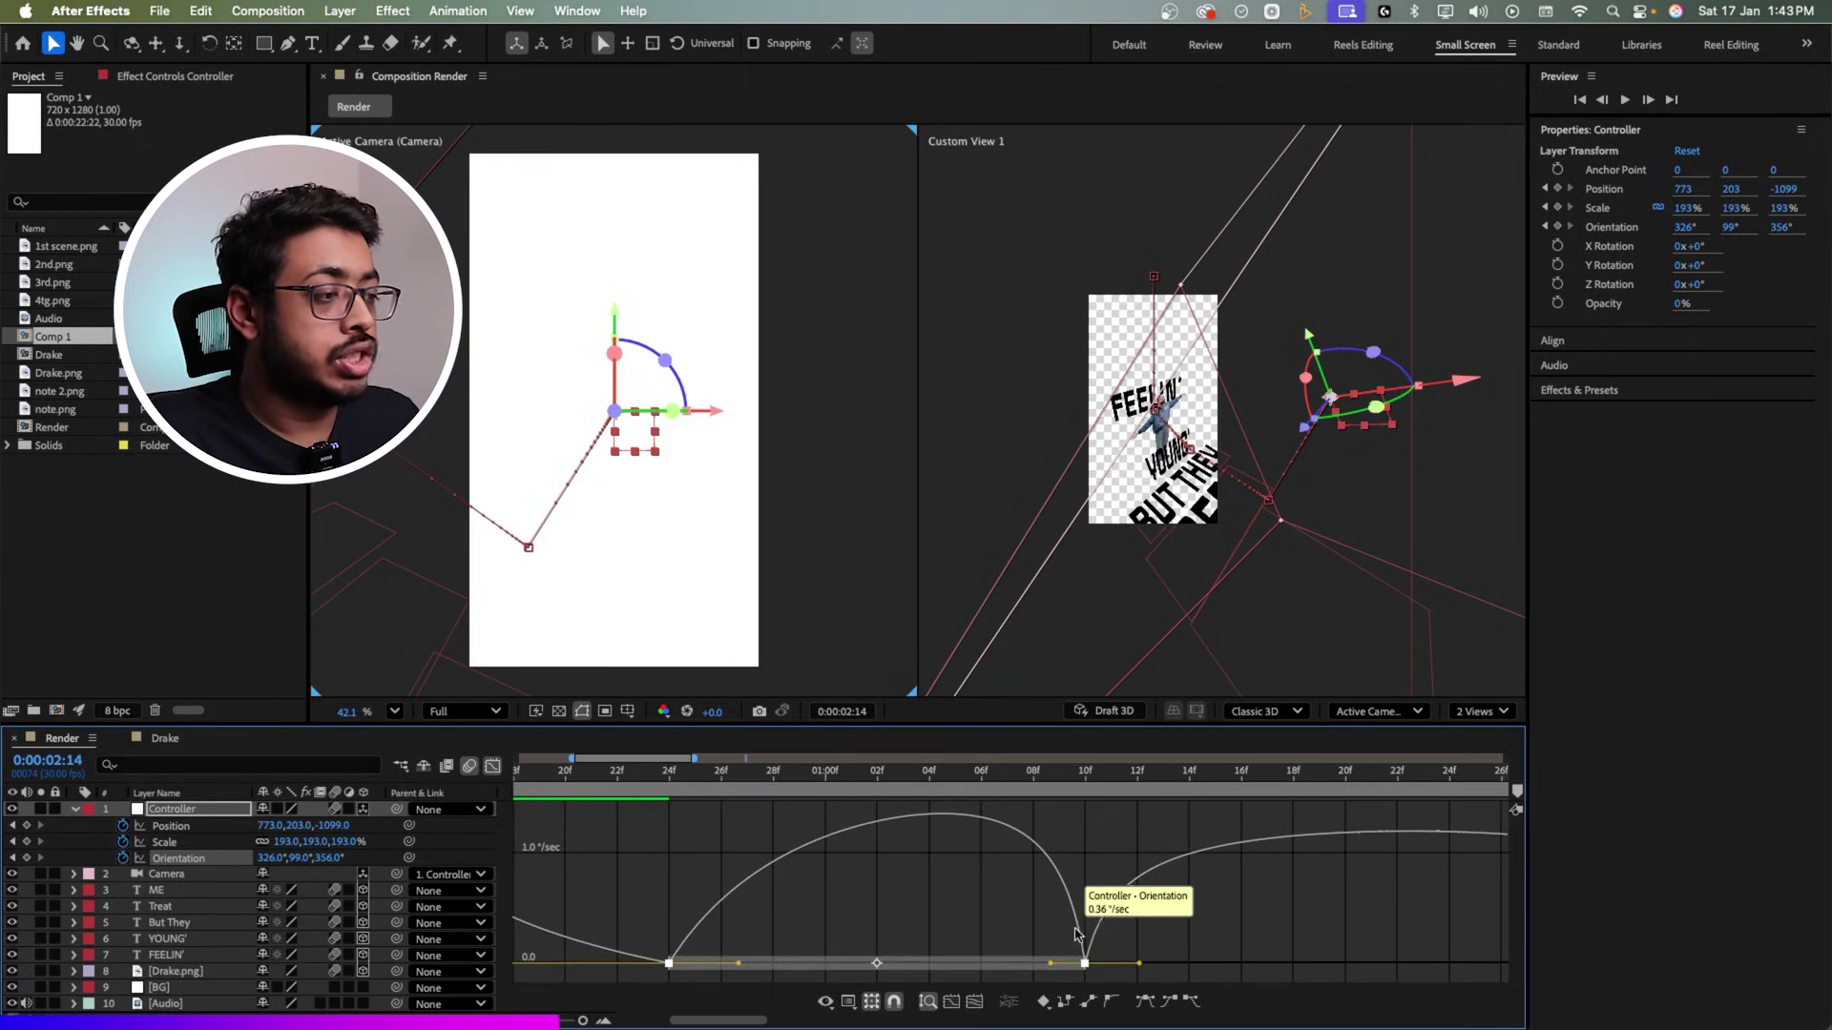
left_click_drag(1050, 966, 992, 973)
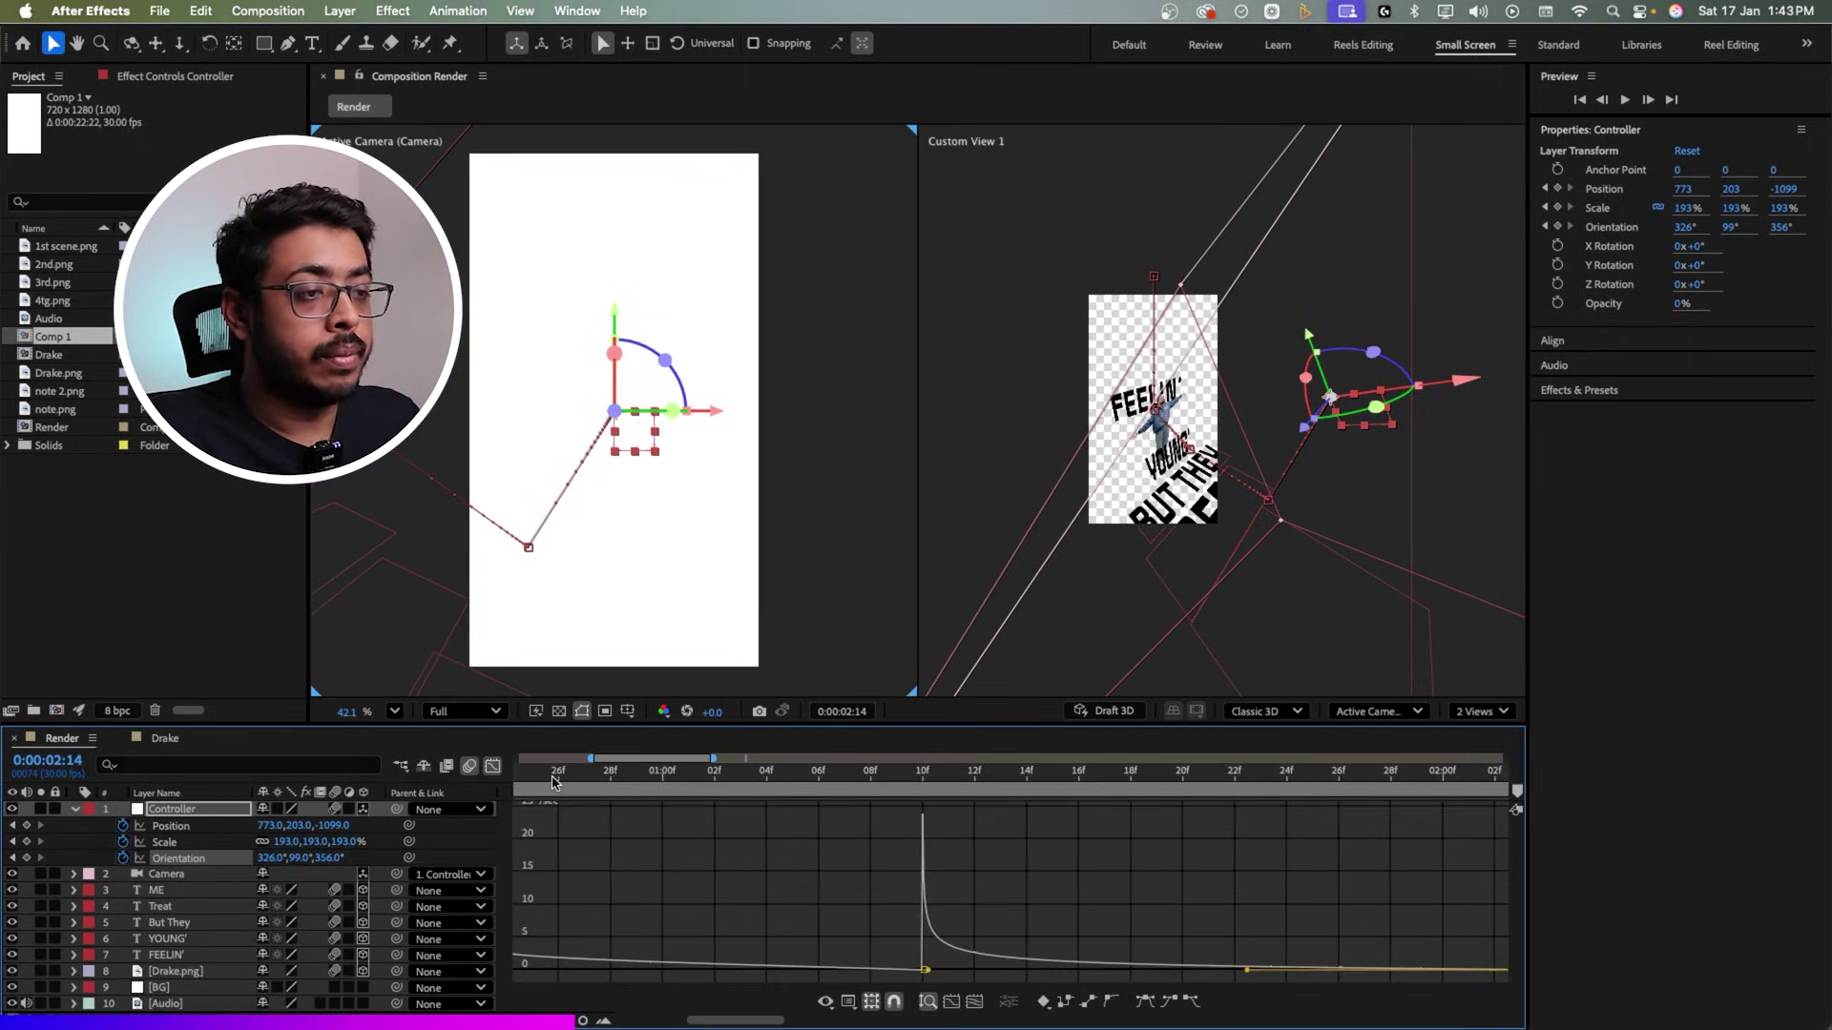
left_click(558, 775)
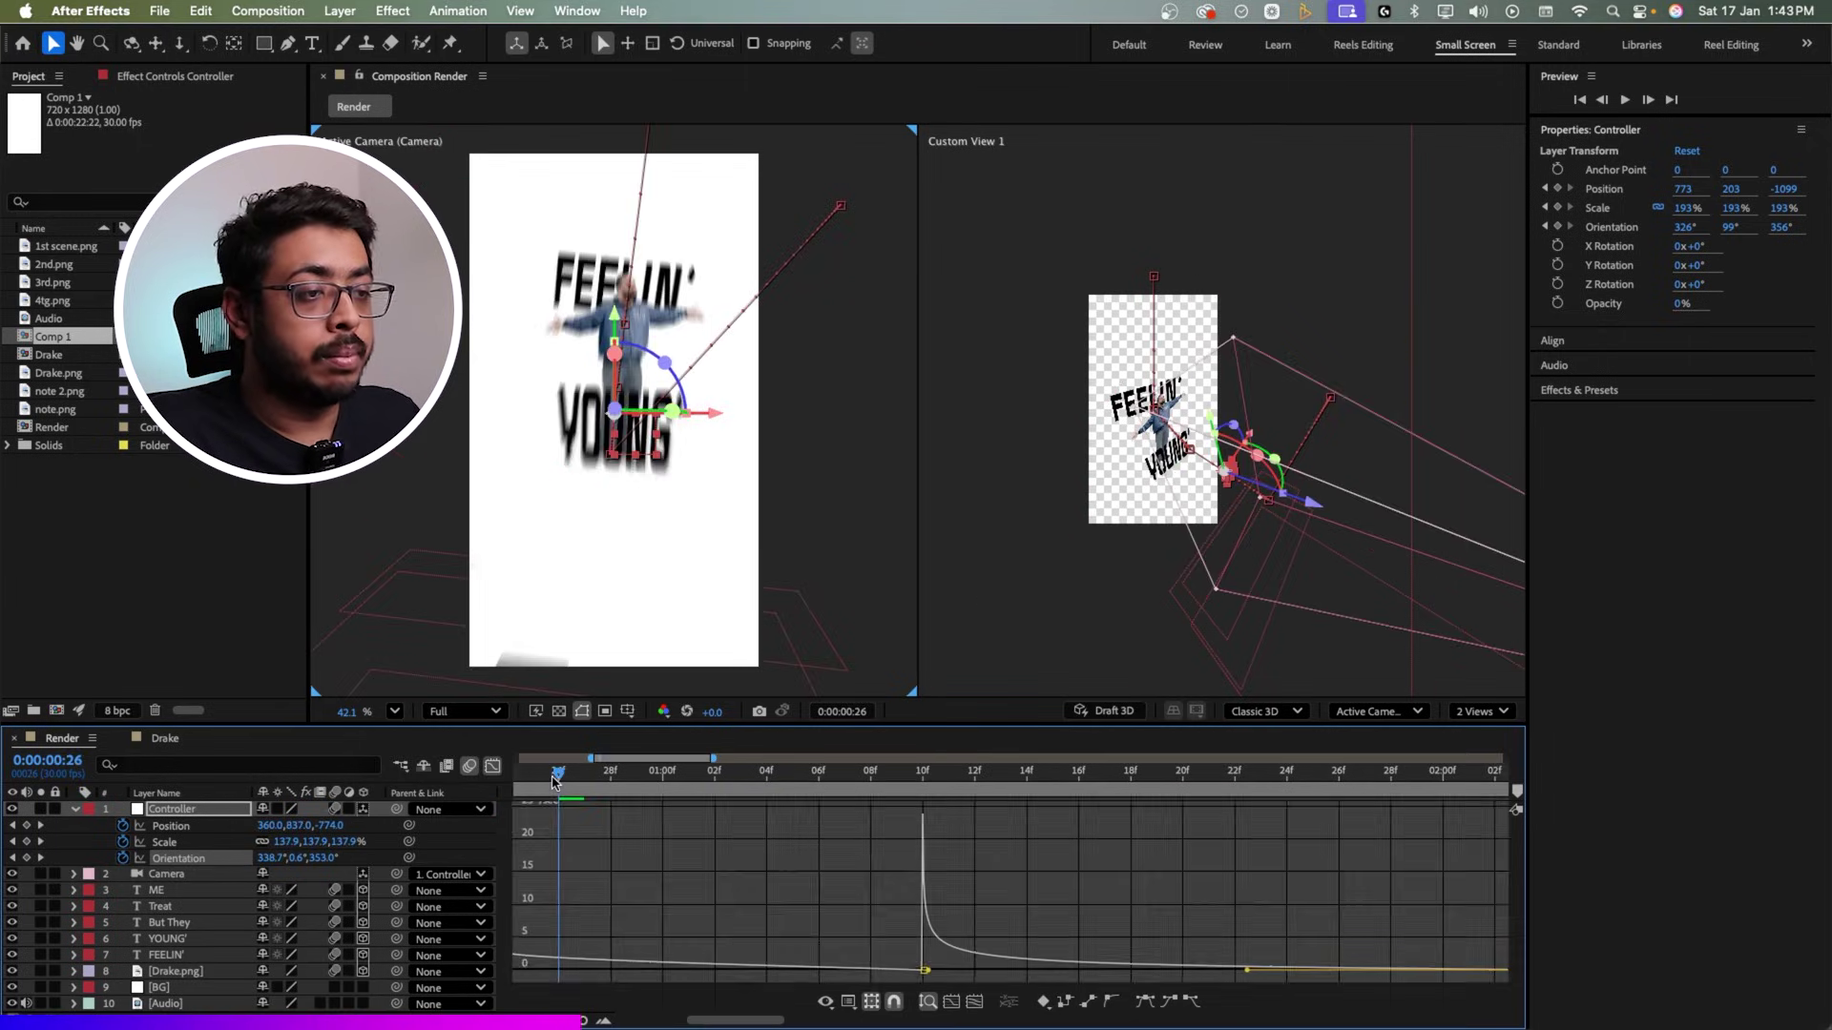
left_click(490, 765)
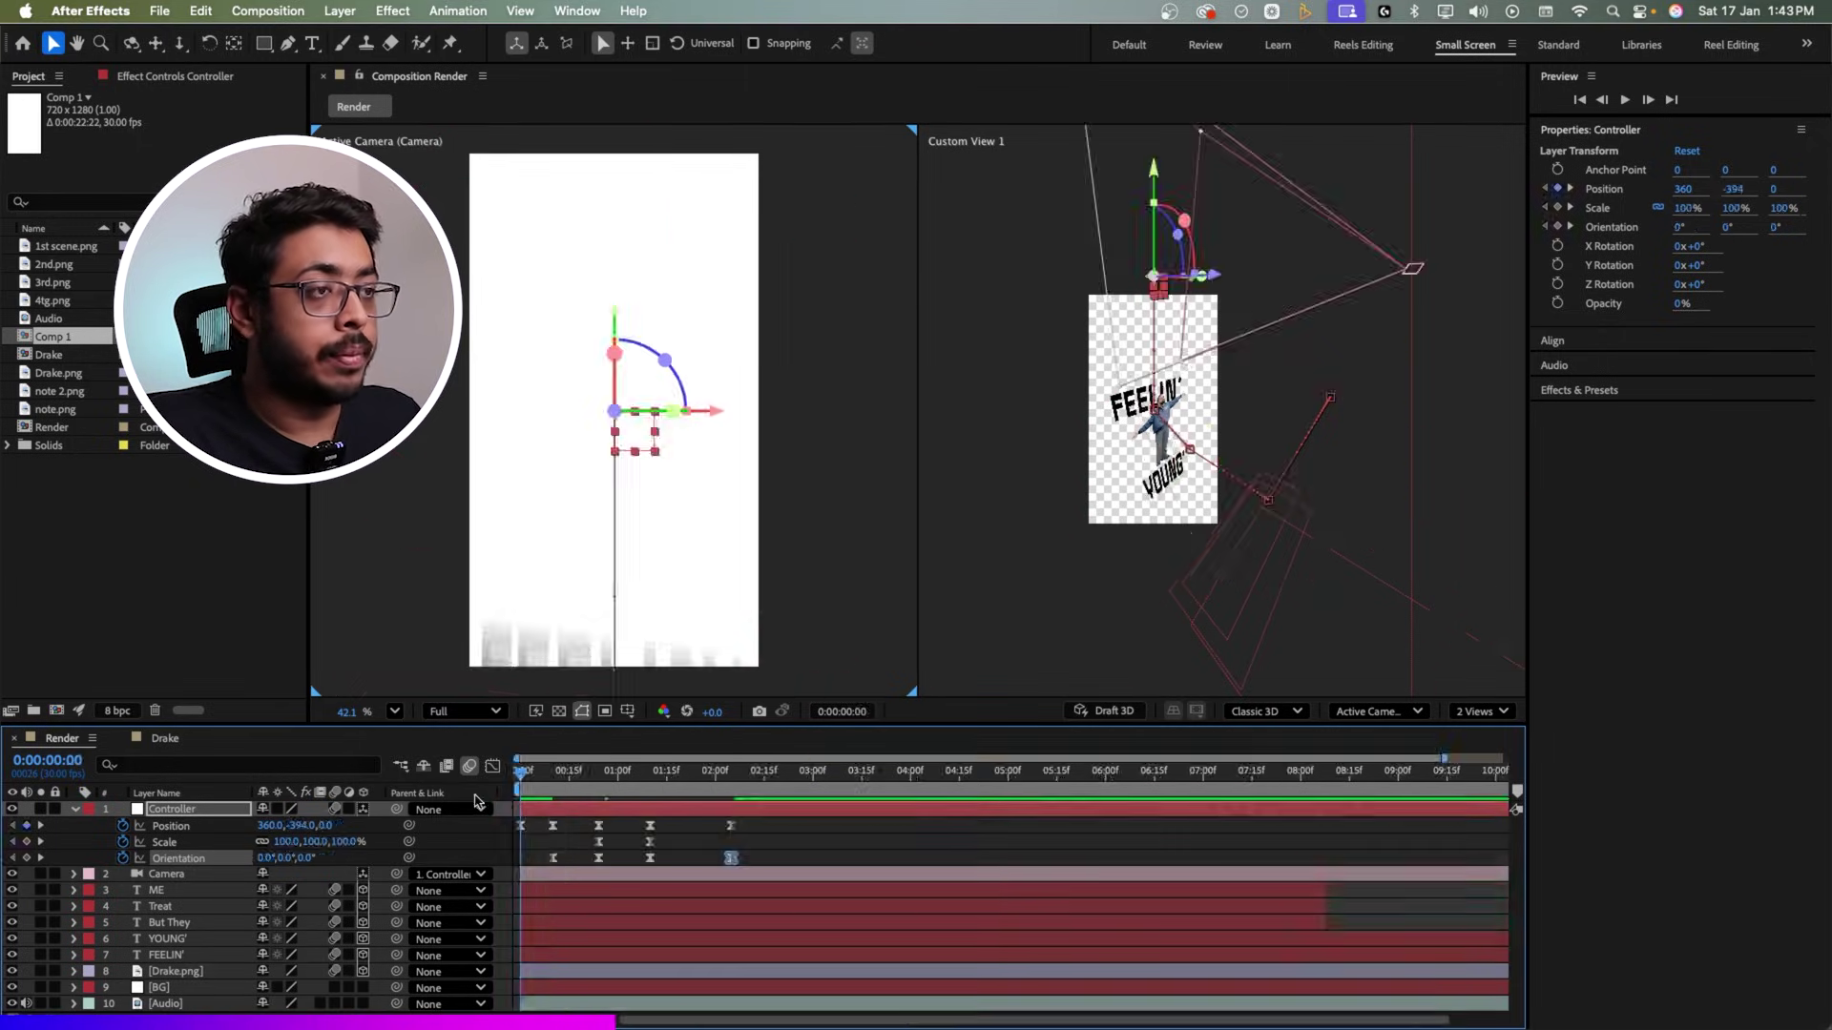
Step: Preview the eased camera moves in the Render composition from the first frame
key("space")
key("space")
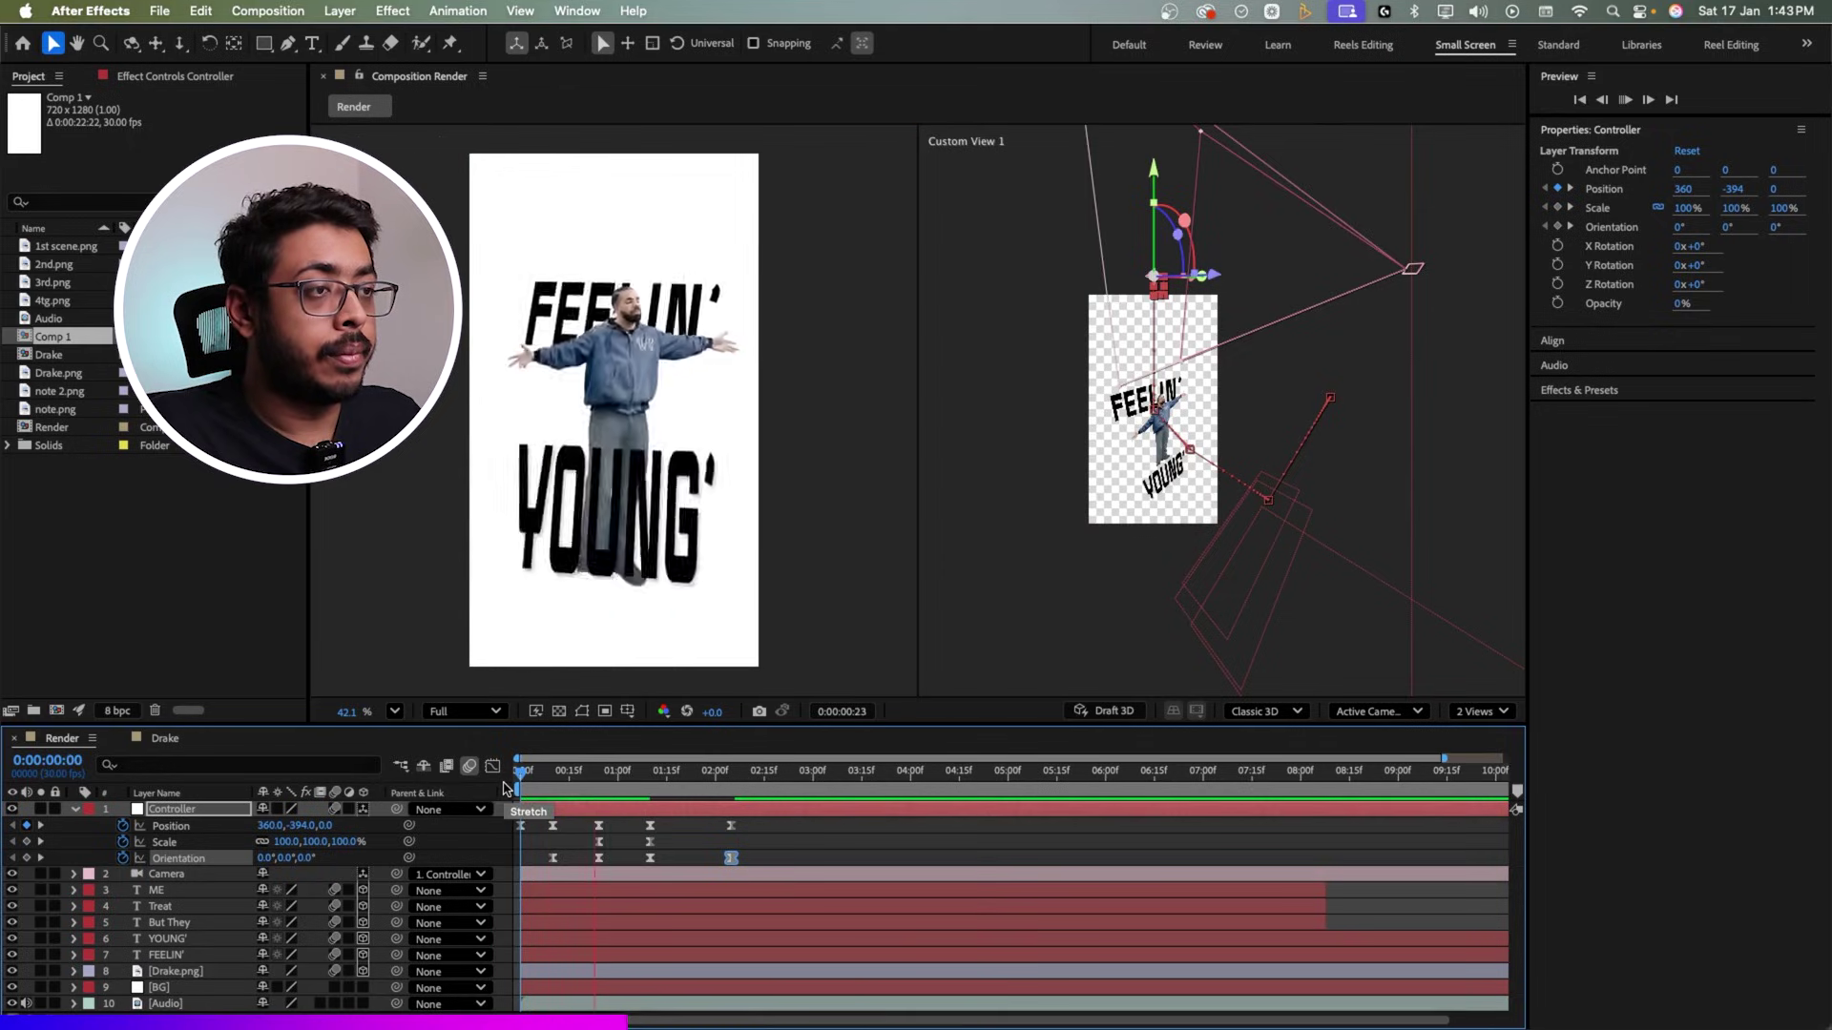
key("space")
Step: At 0:00:02:05, add 2nd.png as a 3D layer below Camera and give it the Controller's Position of 773, 203, -1099
left_click_drag(656, 776, 721, 822)
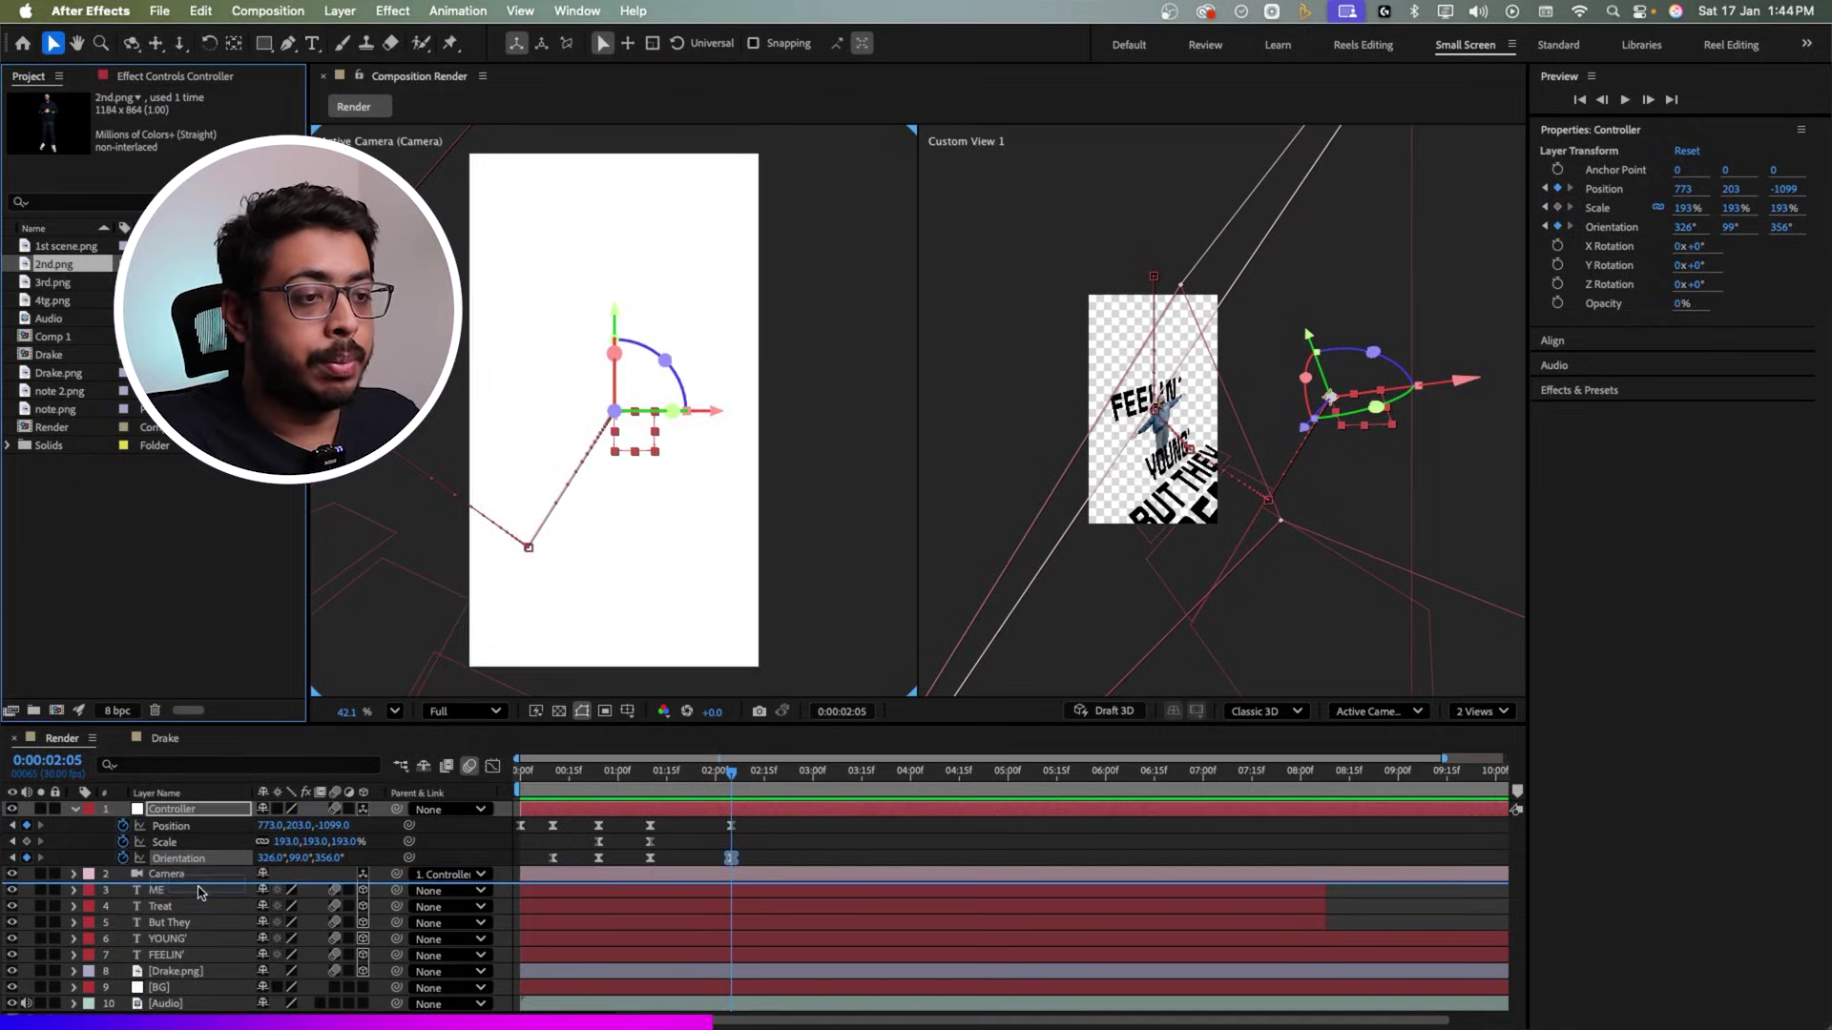
left_click_drag(201, 892, 203, 891)
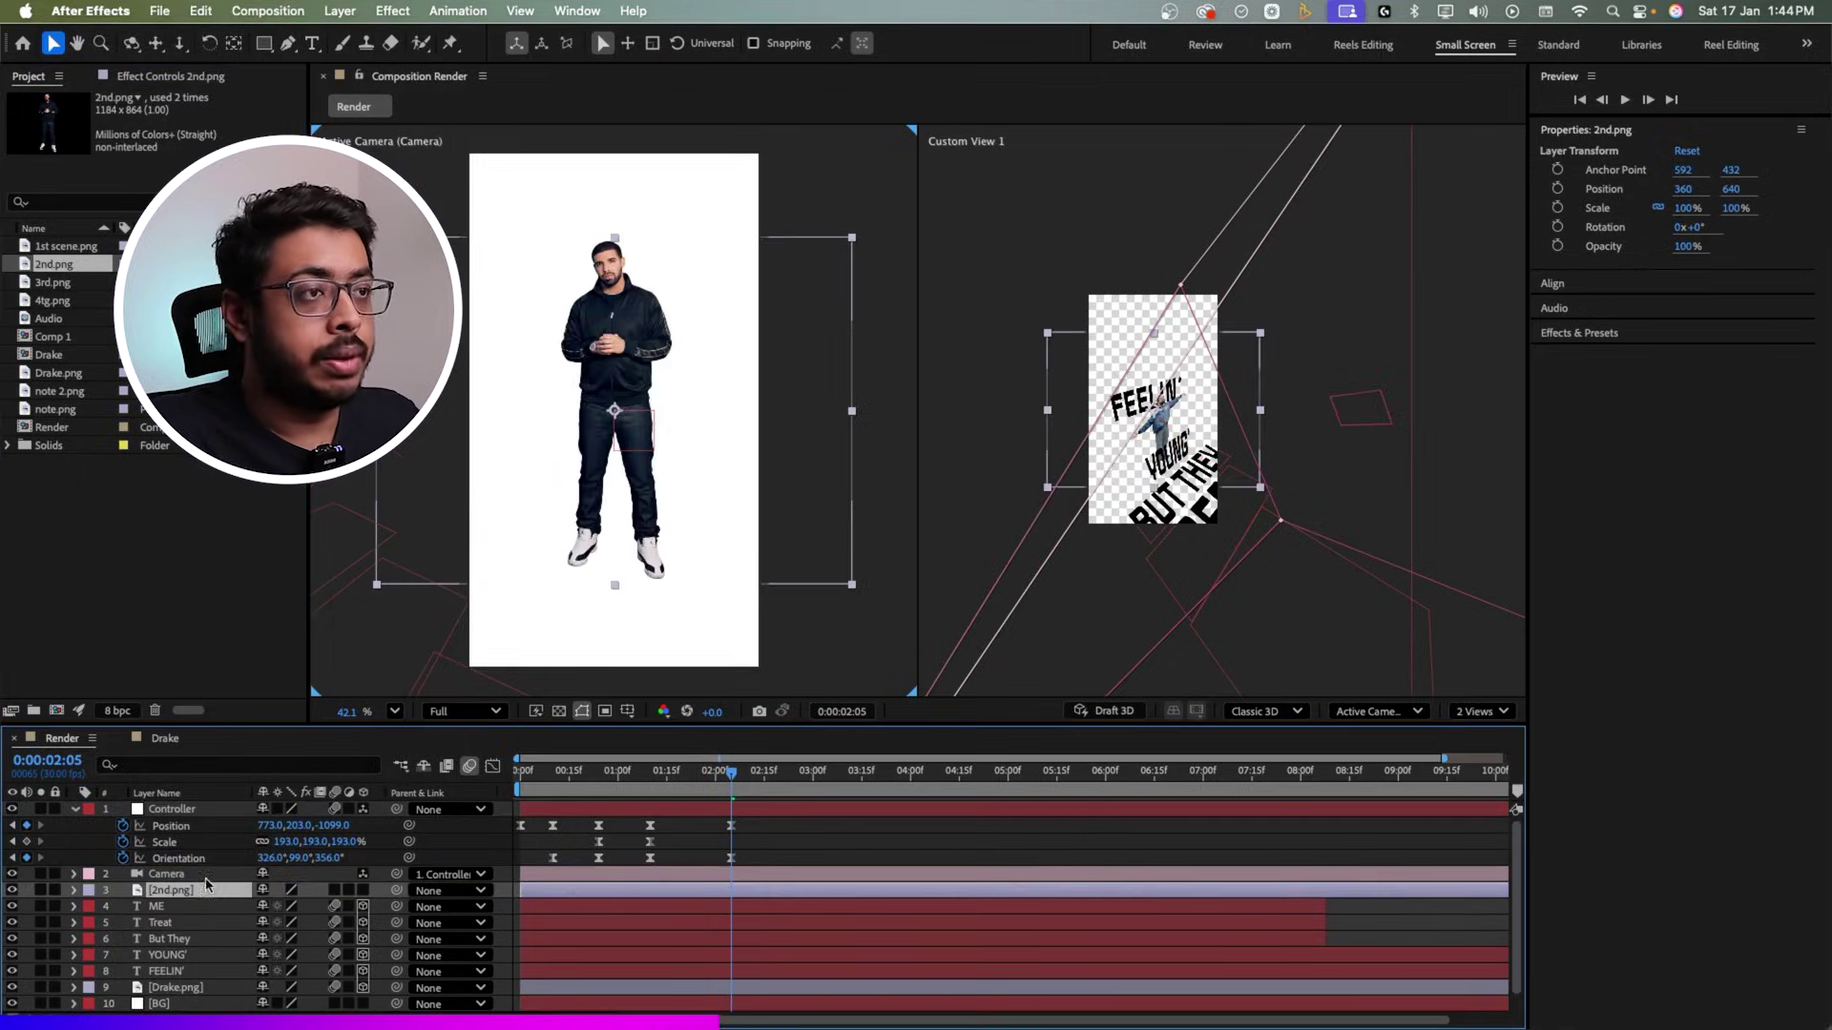
left_click(364, 891)
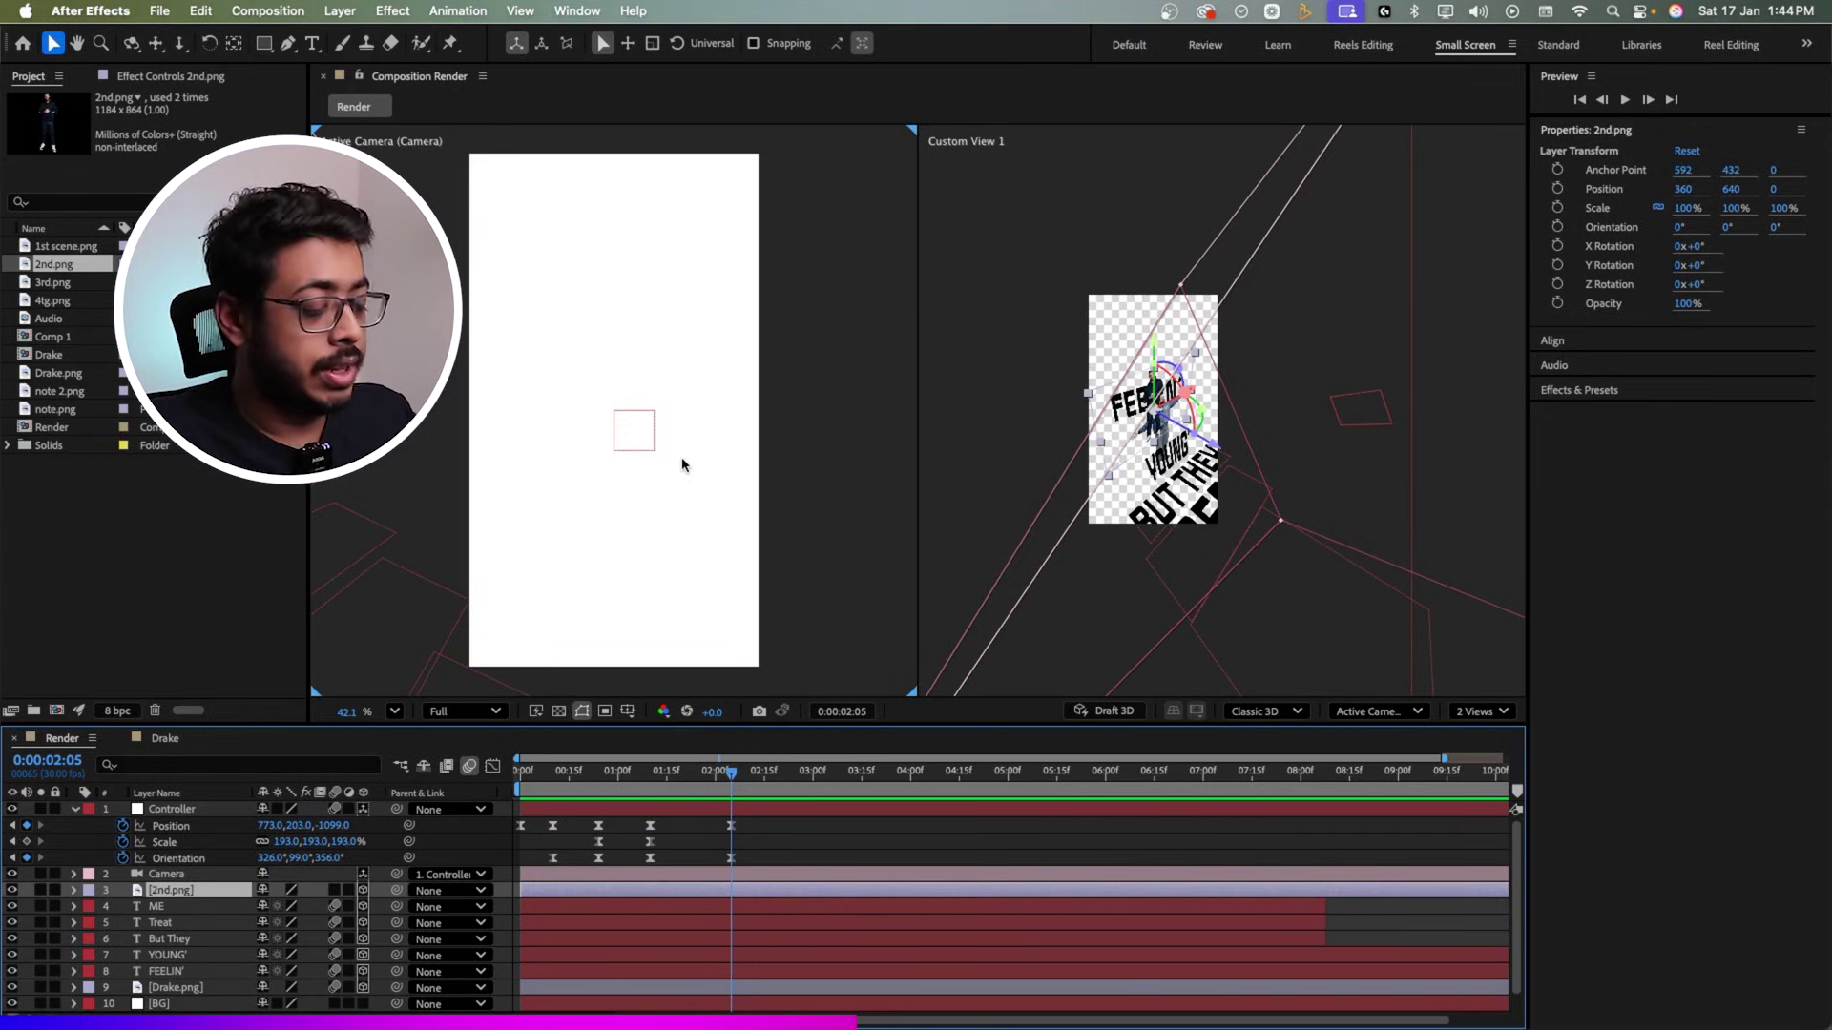
key("super+v")
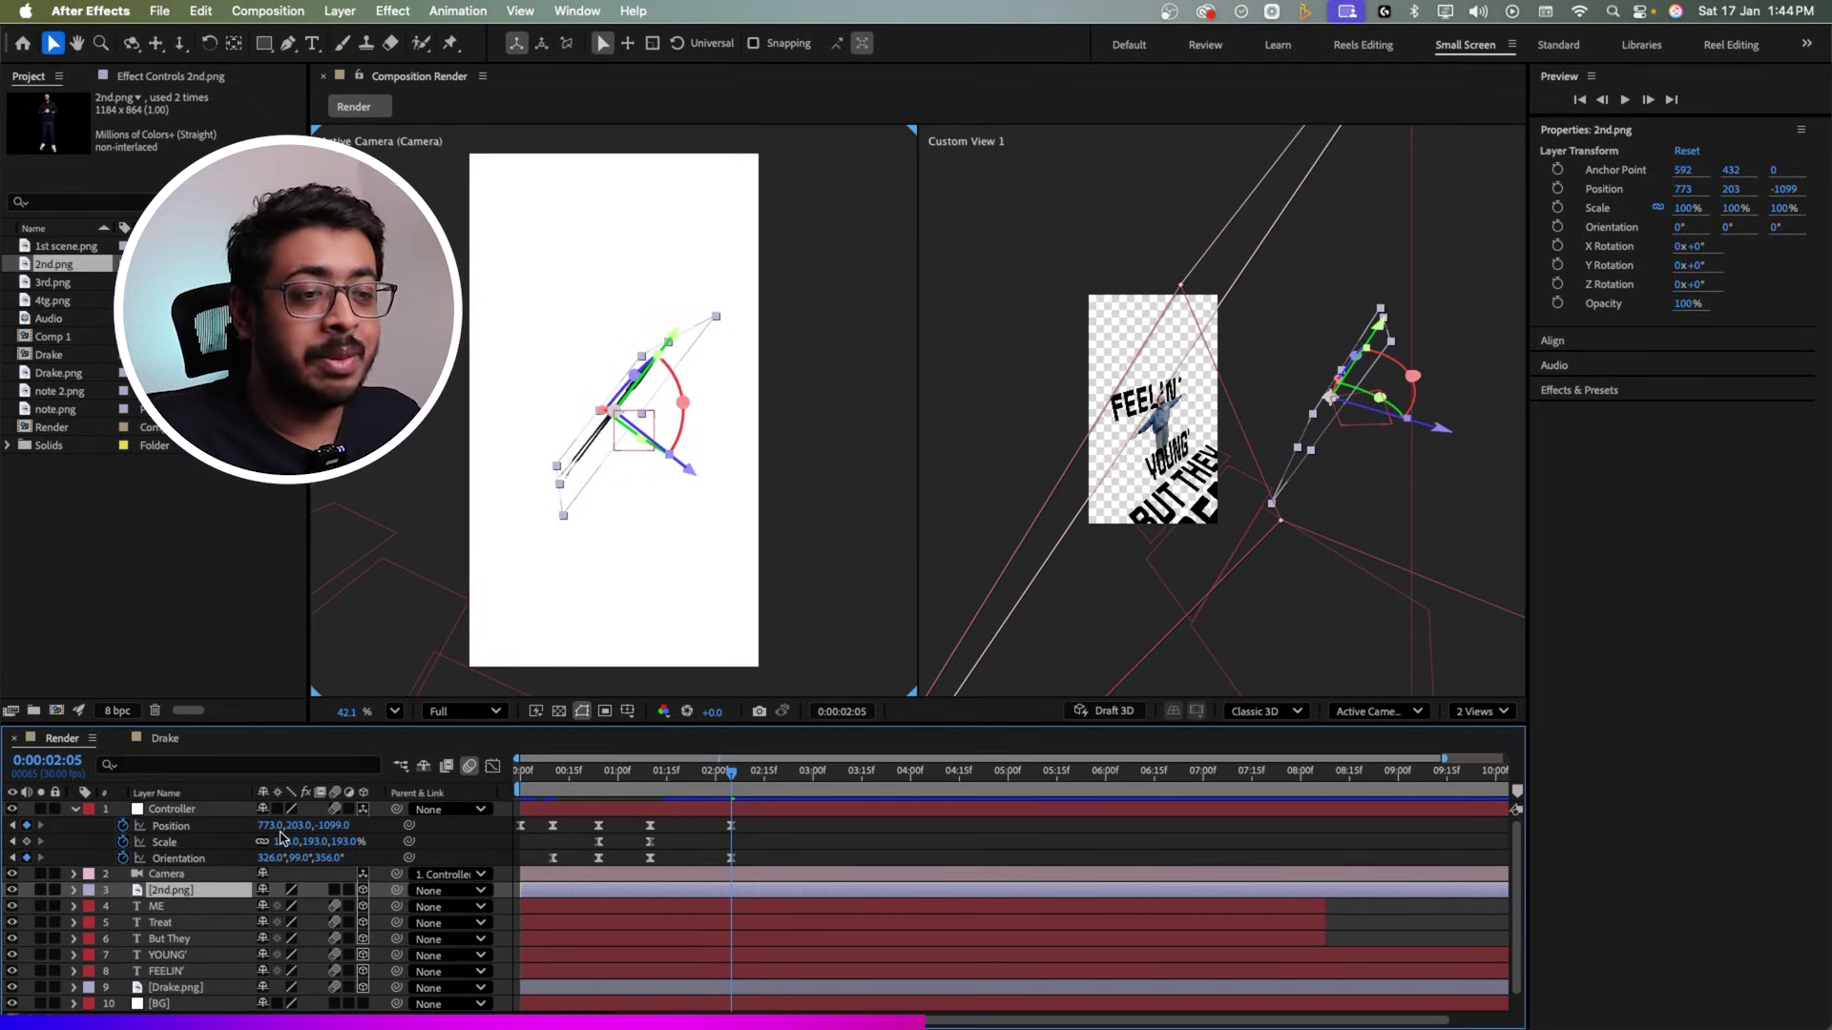
Step: Set 2nd.png's Y Rotation to 96°, Z Rotation to -39° and Scale to 155%, then preview from 0:00:01:10
key("r")
left_click_drag(283, 943, 375, 940)
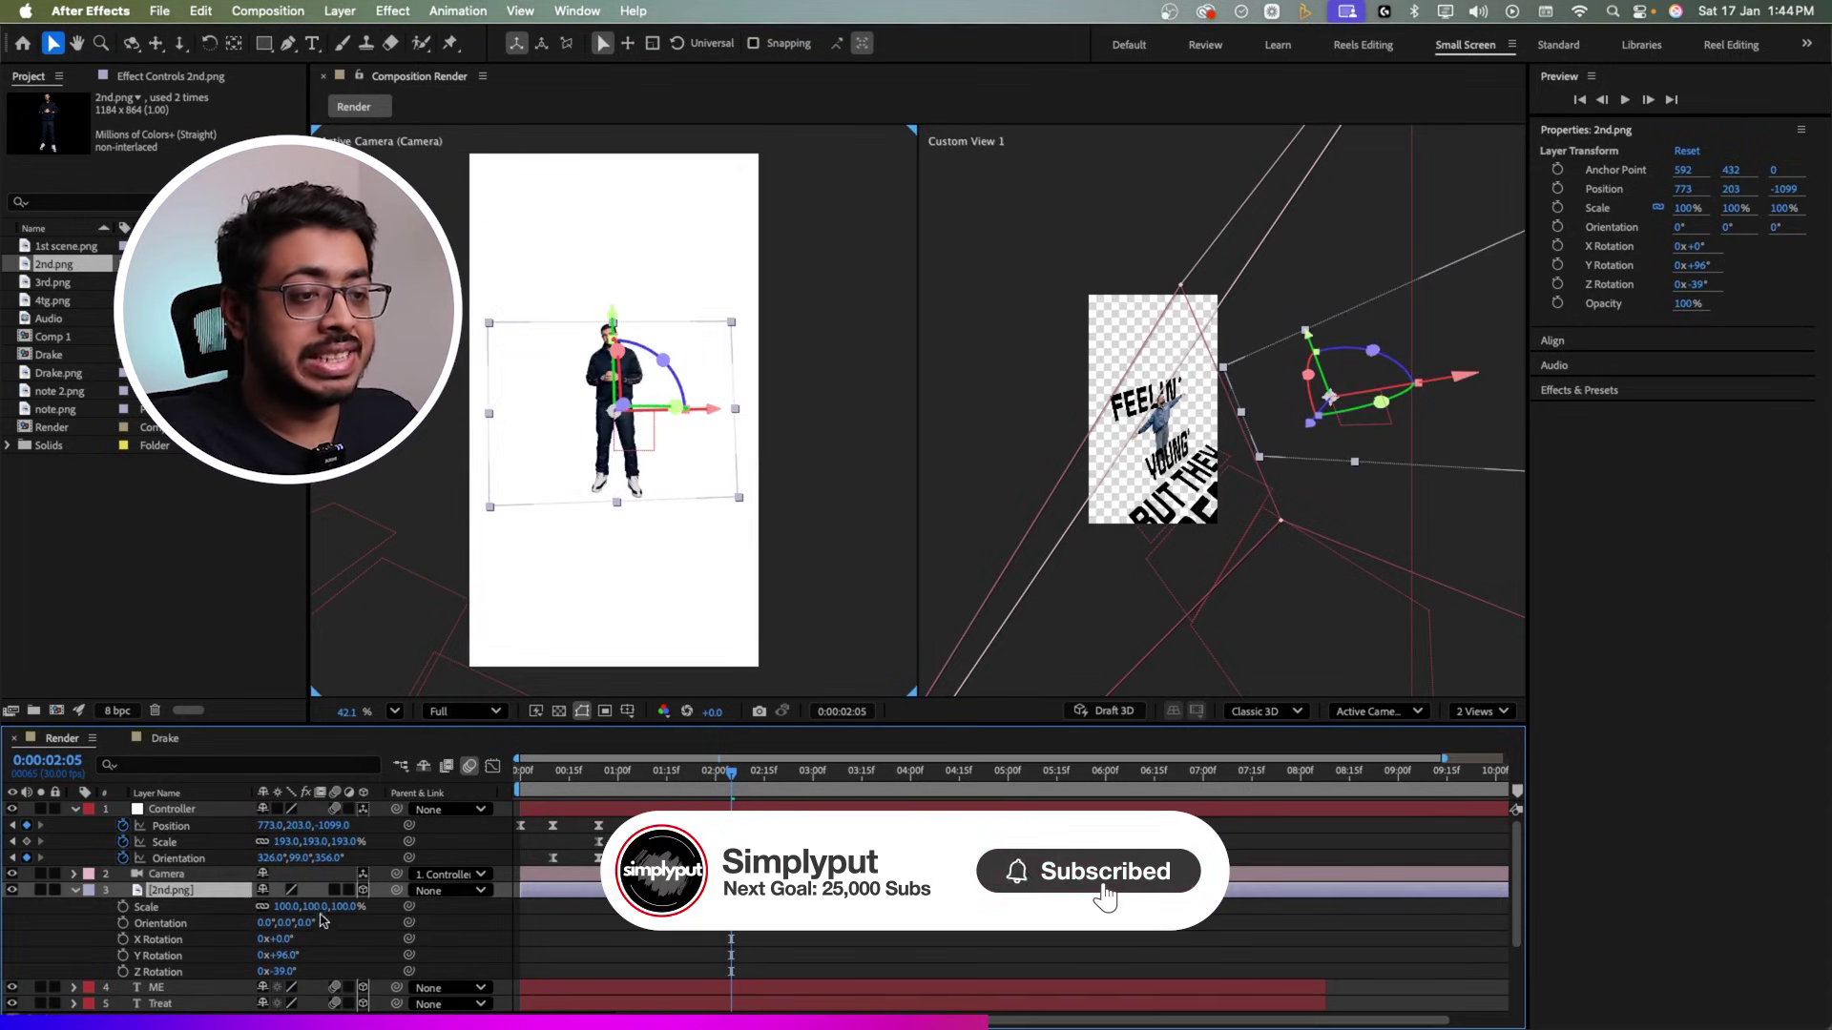
left_click_drag(315, 907, 367, 906)
left_click(671, 788)
left_click_drag(669, 787, 651, 799)
key("space")
key("space")
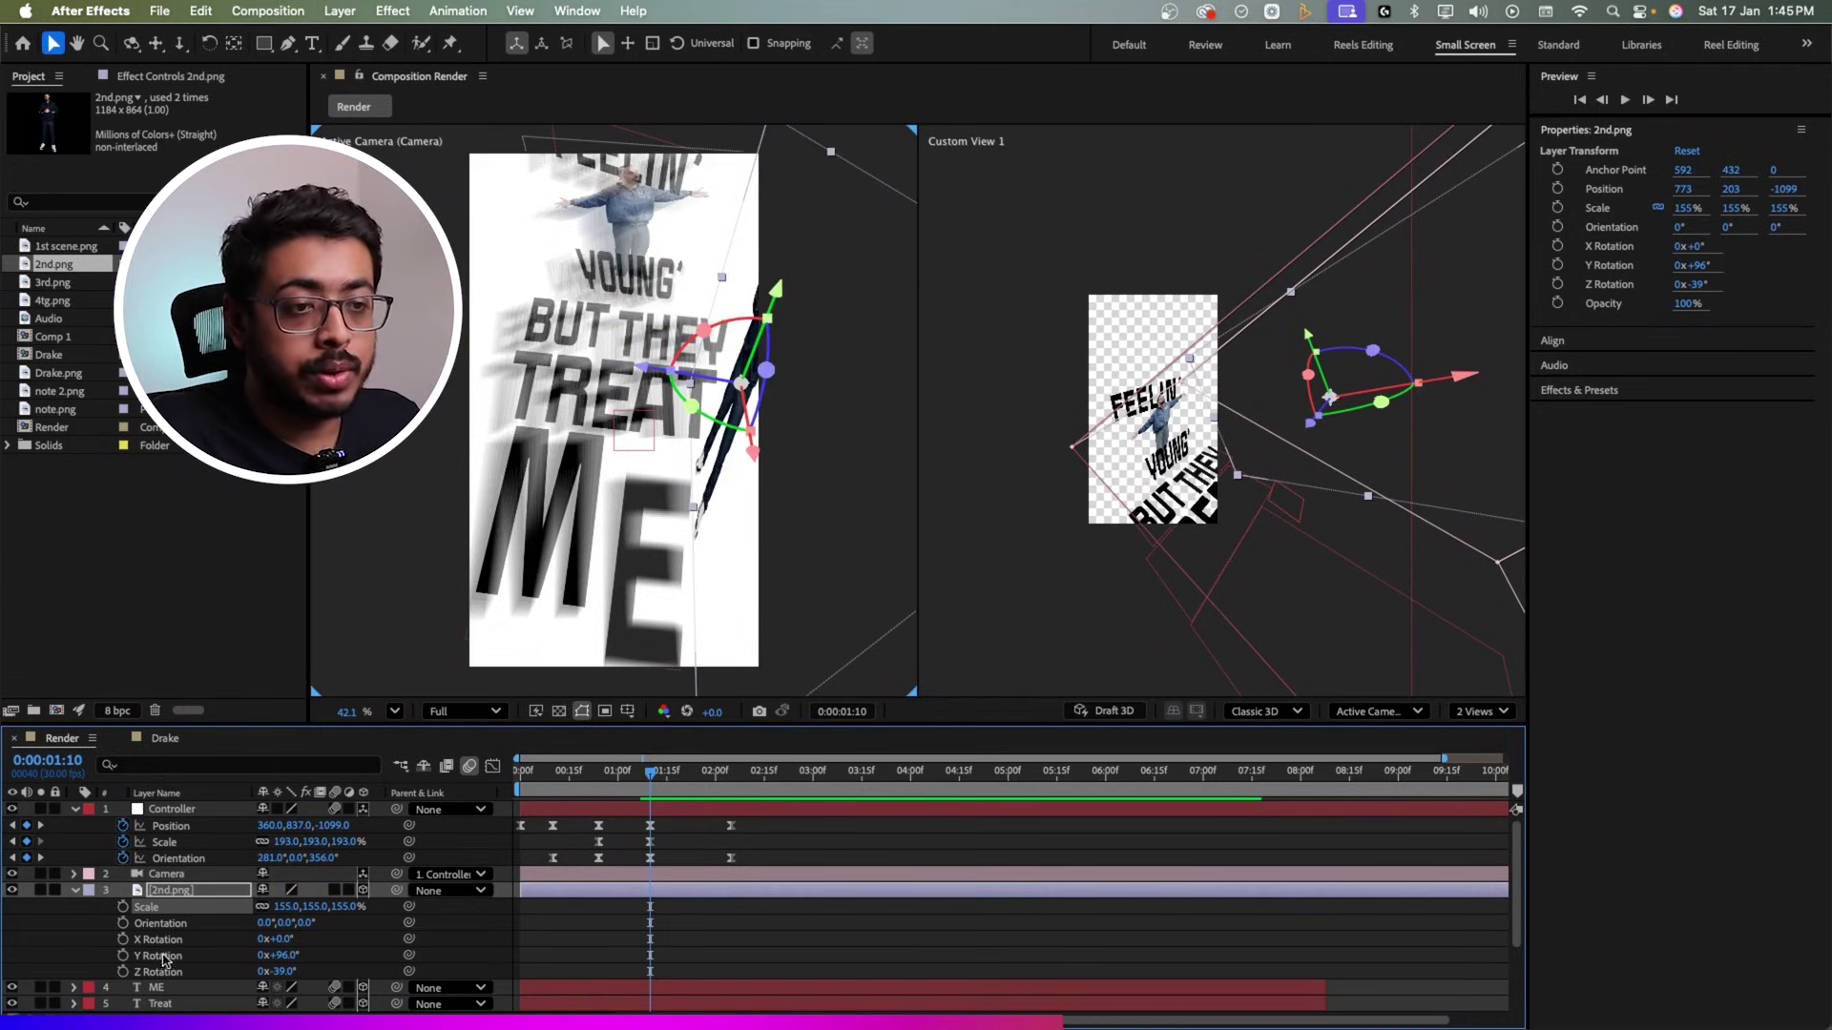
Step: Set 2nd.png's X Position to 1091 to clear it from the ME shot, and preview the camera move from 0:00:01:10
left_click(181, 891)
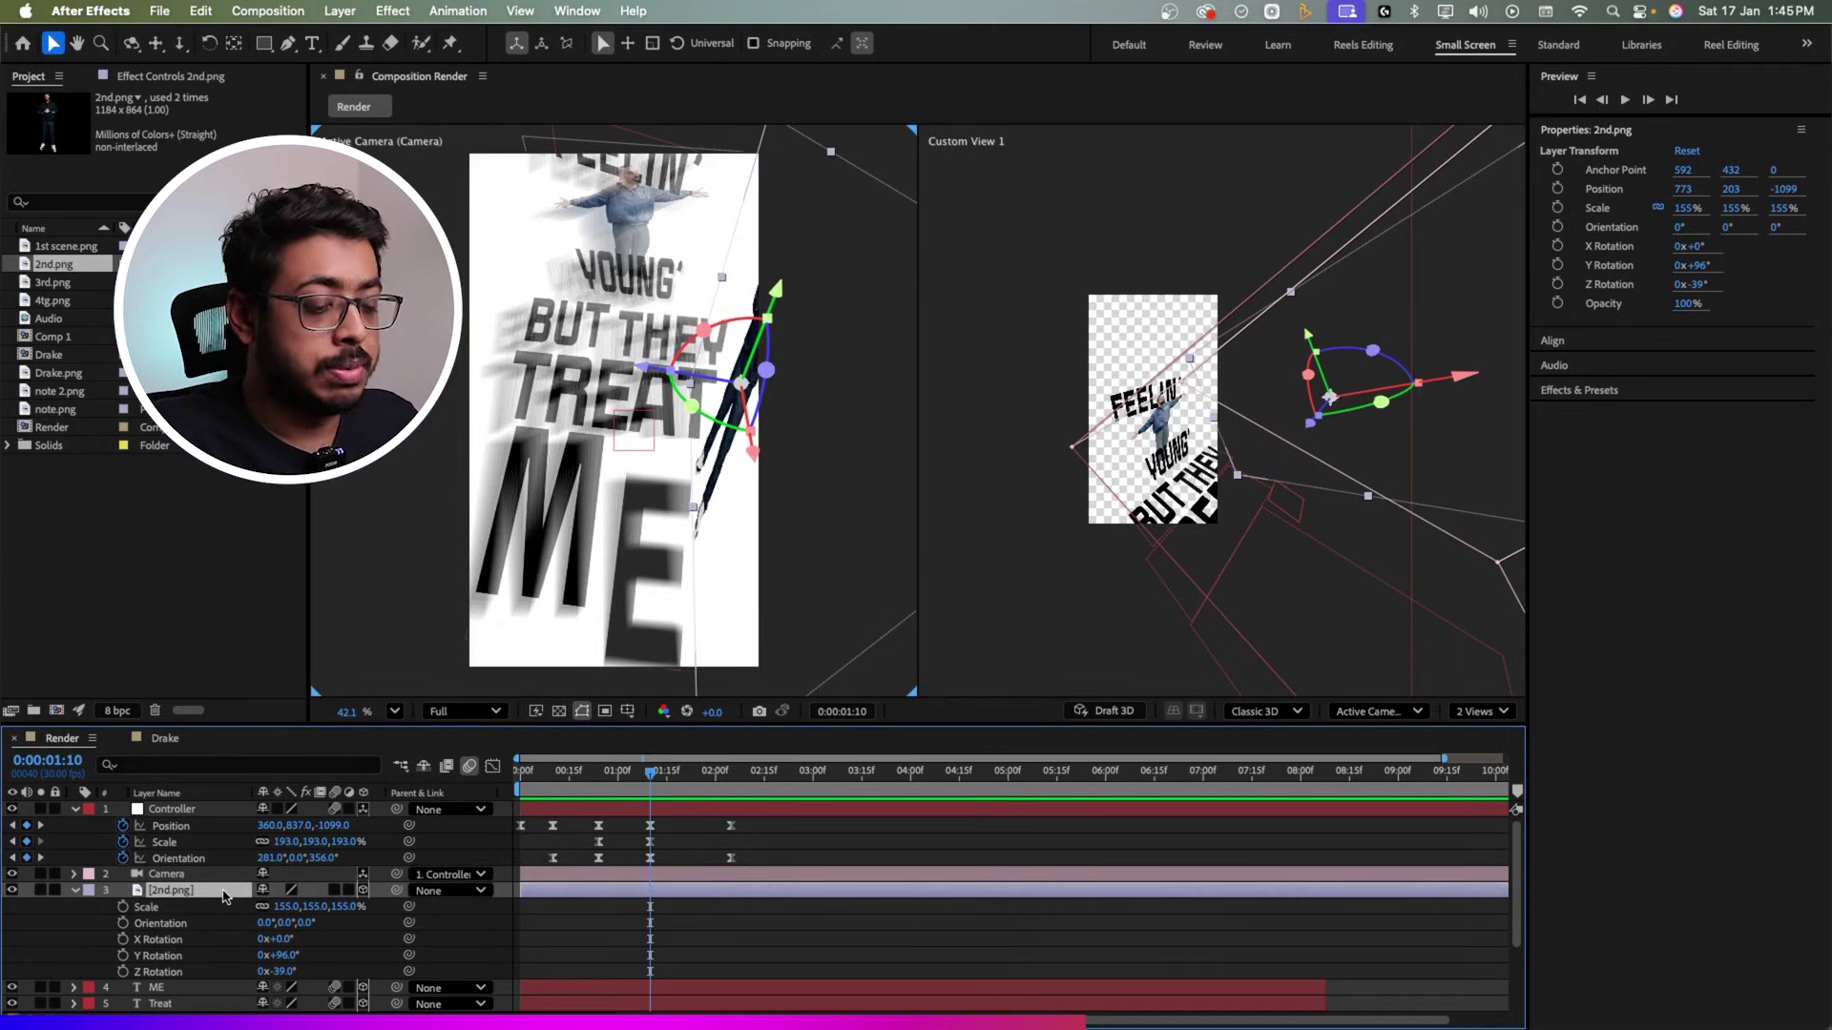
key("shift+p")
left_click_drag(272, 906, 573, 917)
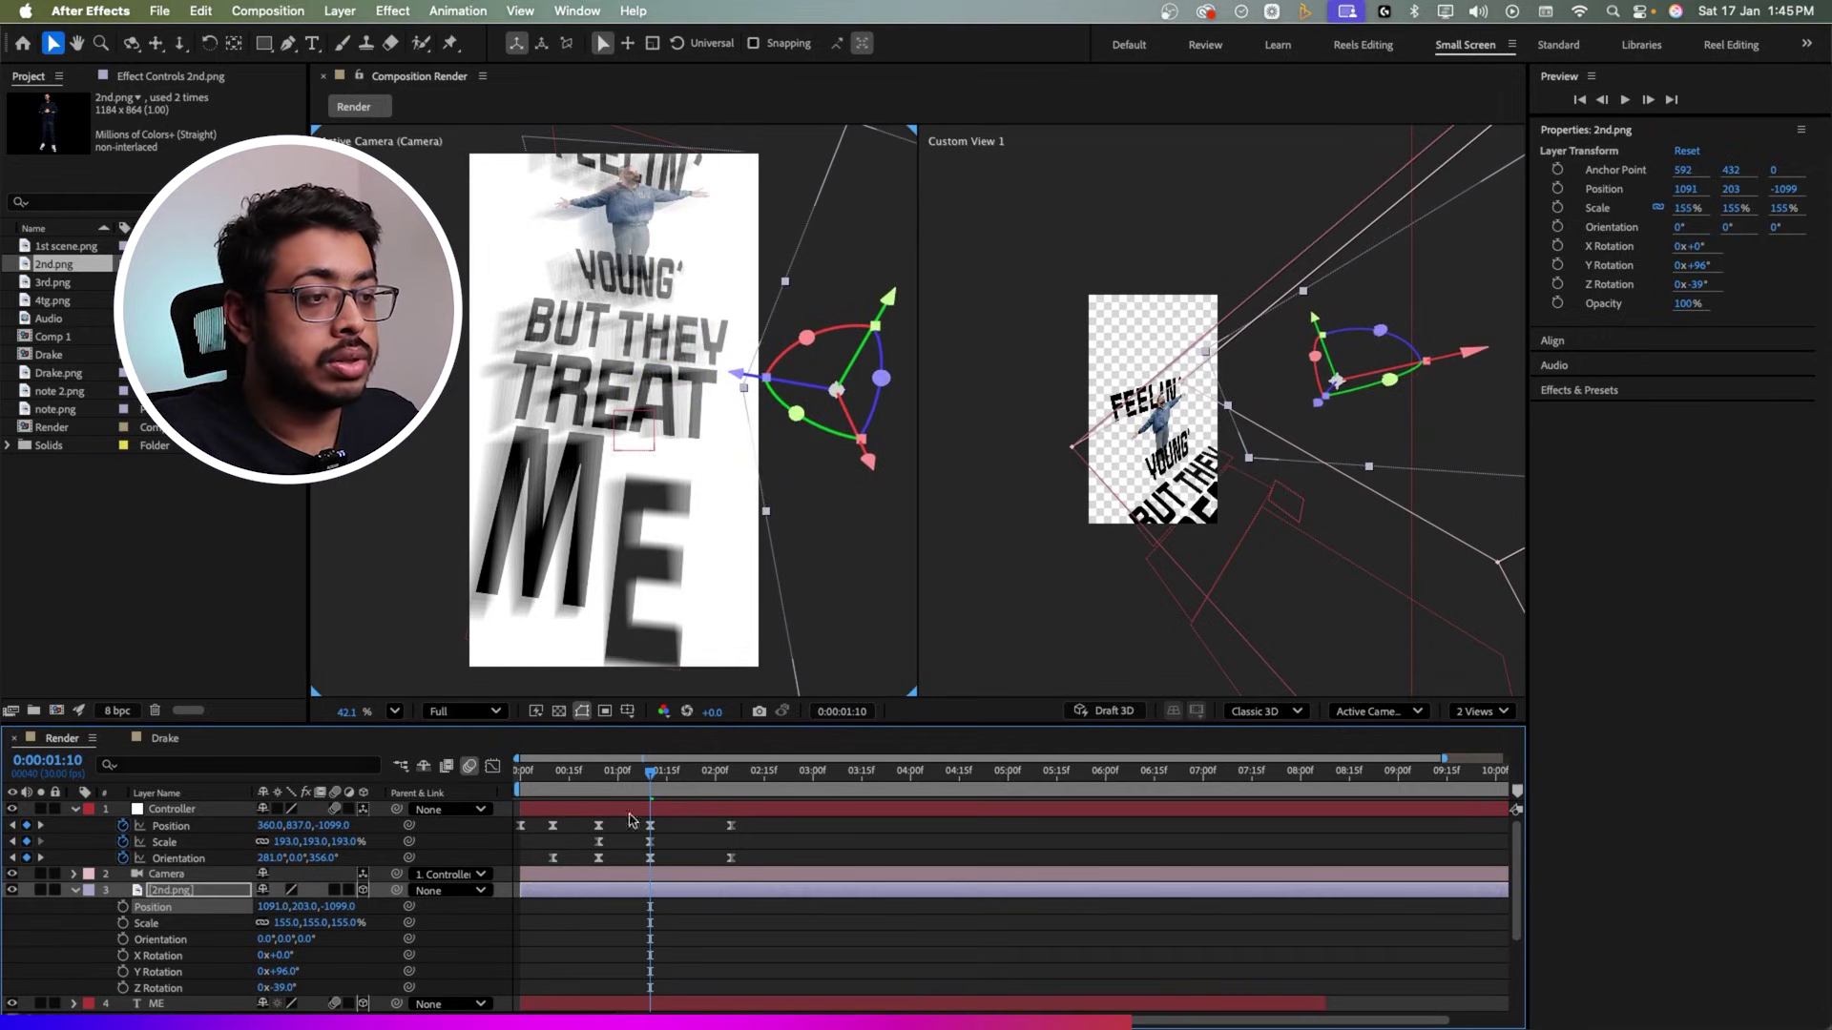
key("space")
key("space")
left_click_drag(652, 787, 650, 804)
key("space")
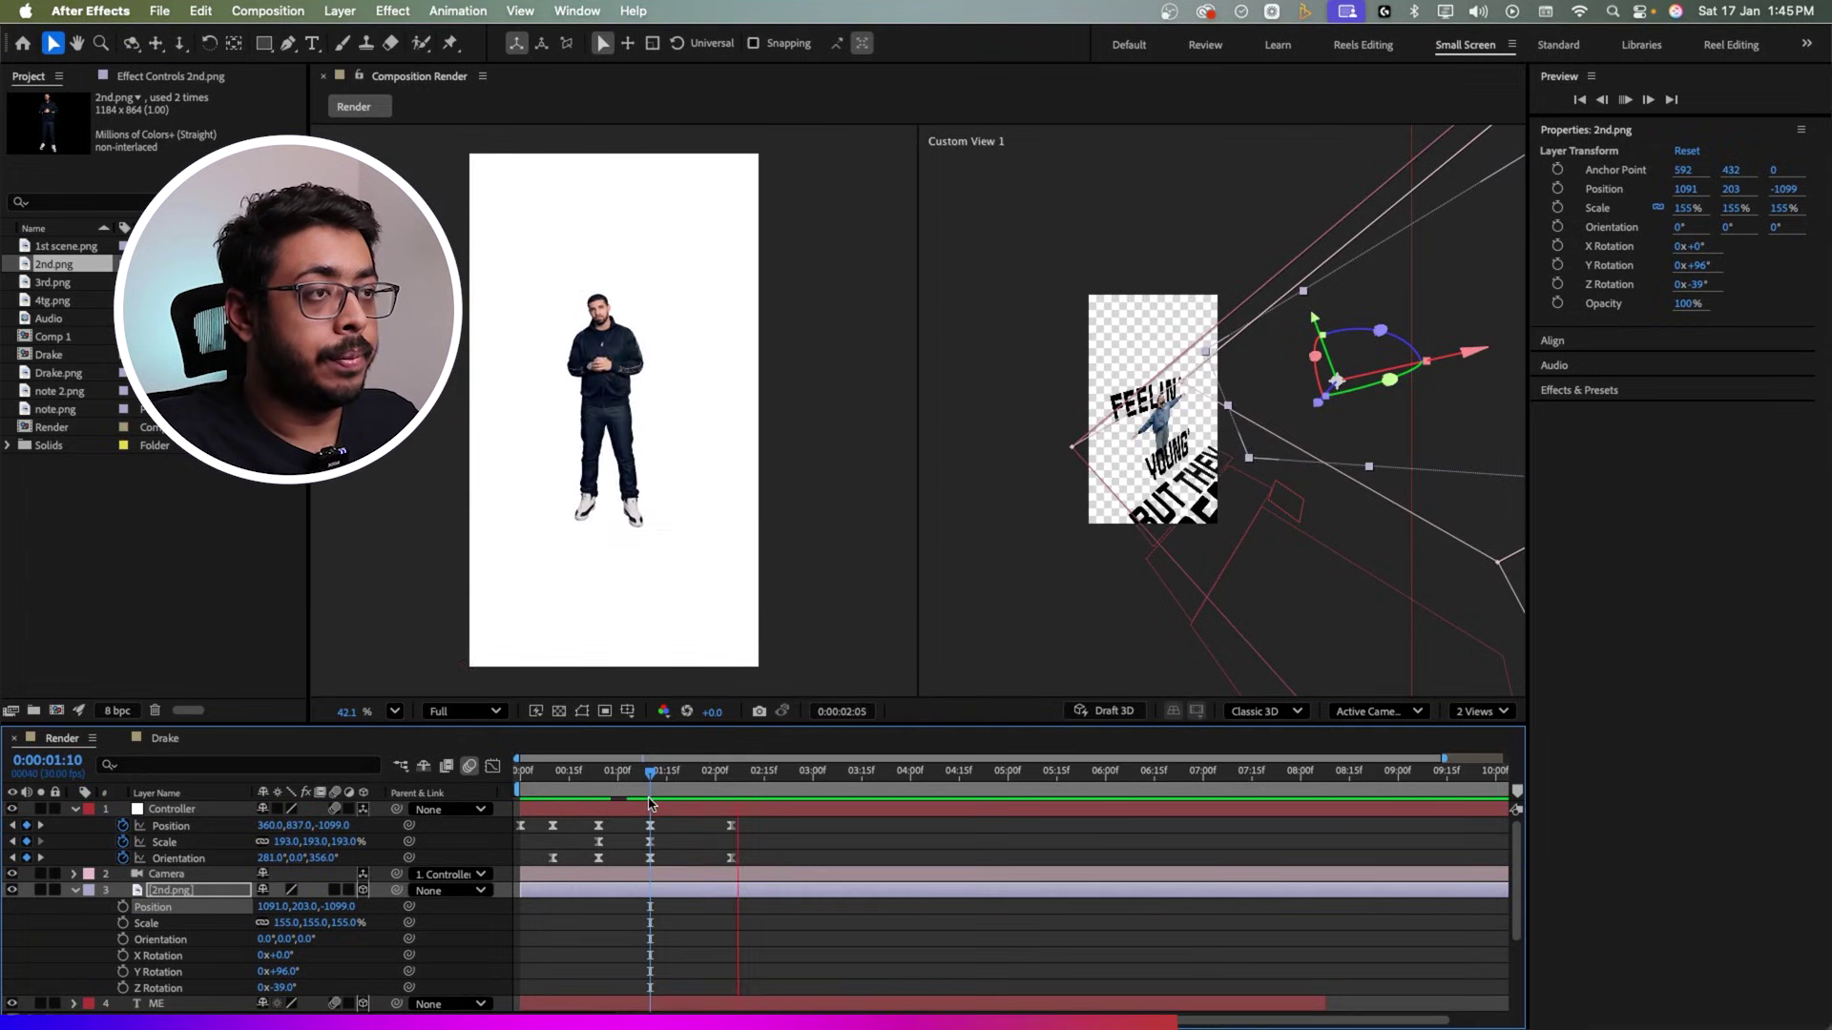
Step: Refine 2nd.png's Position to 1077.7, 159.8, -1171.4 and go to 0:00:01:25
key("space")
mouse_move(669, 775)
left_mouse_down()
mouse_move(647, 779)
mouse_move(700, 776)
left_mouse_up()
key("space")
Step: Examine in Custom View 1 how the text, figure and camera are arranged in 3D space between 0:00:01:08 and 0:00:02:05
scroll(1213, 536, "down", 5)
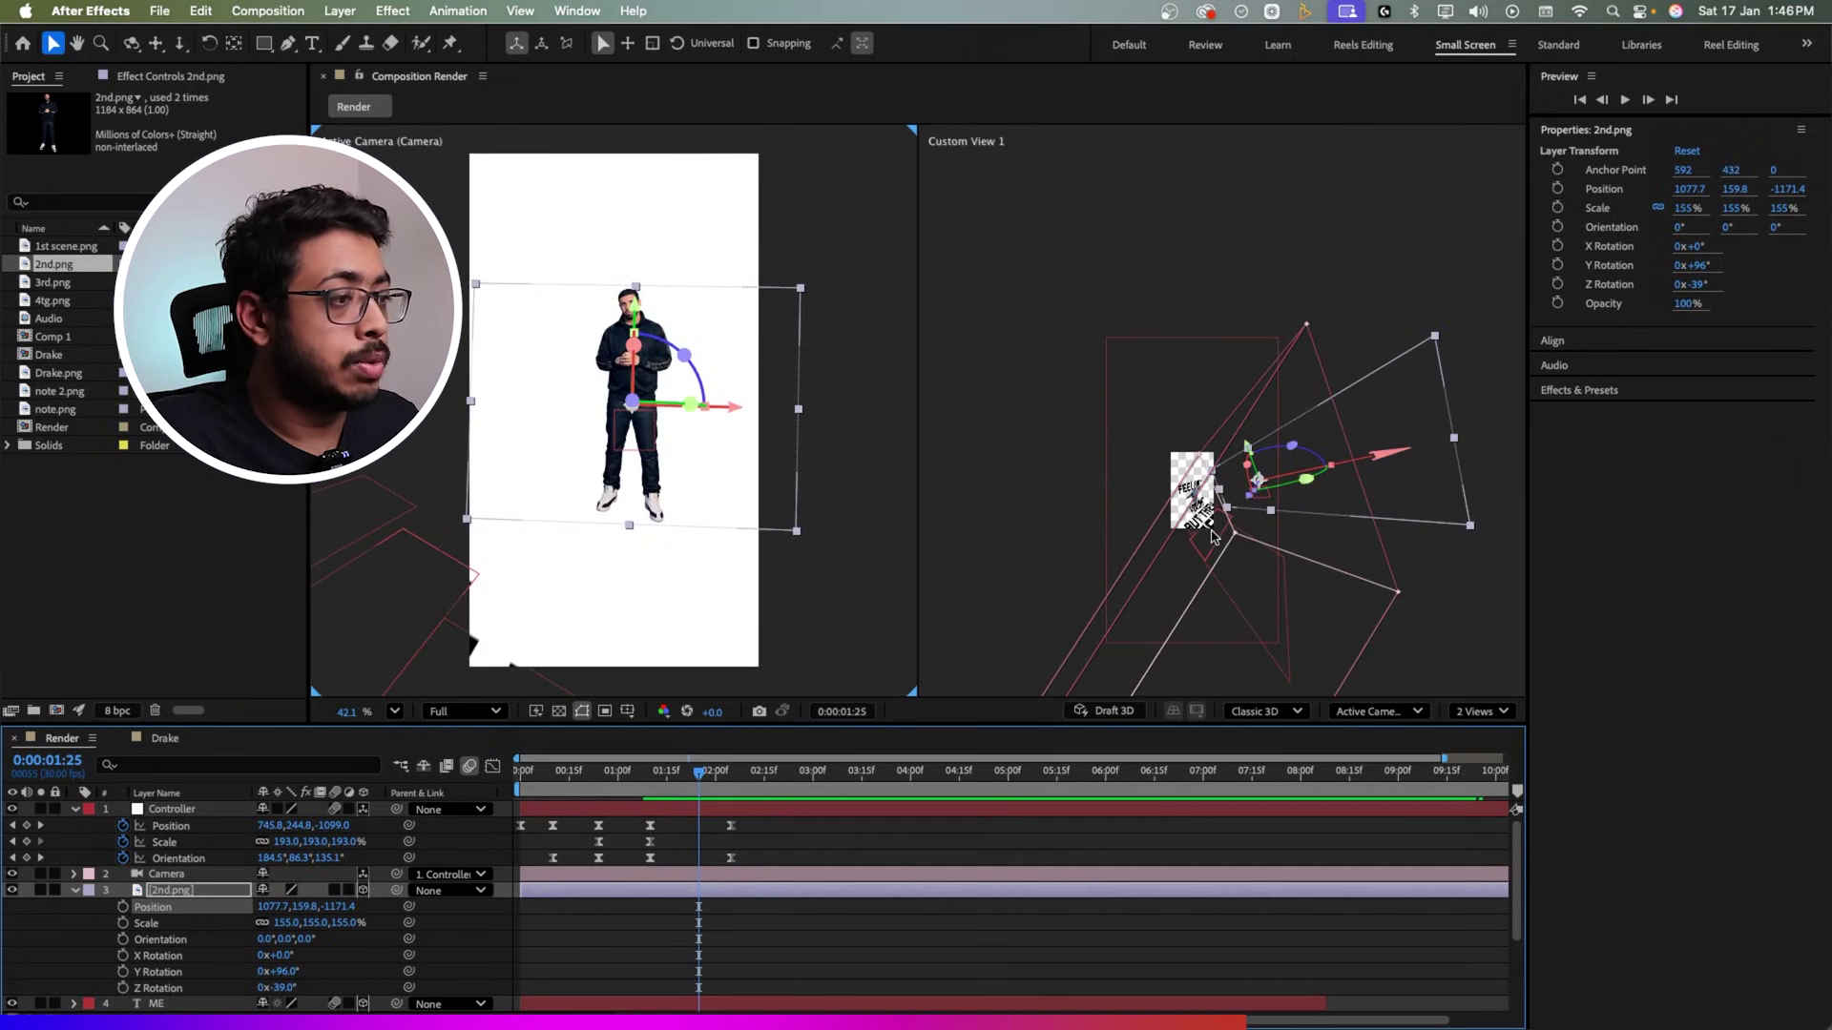
left_click(1048, 600)
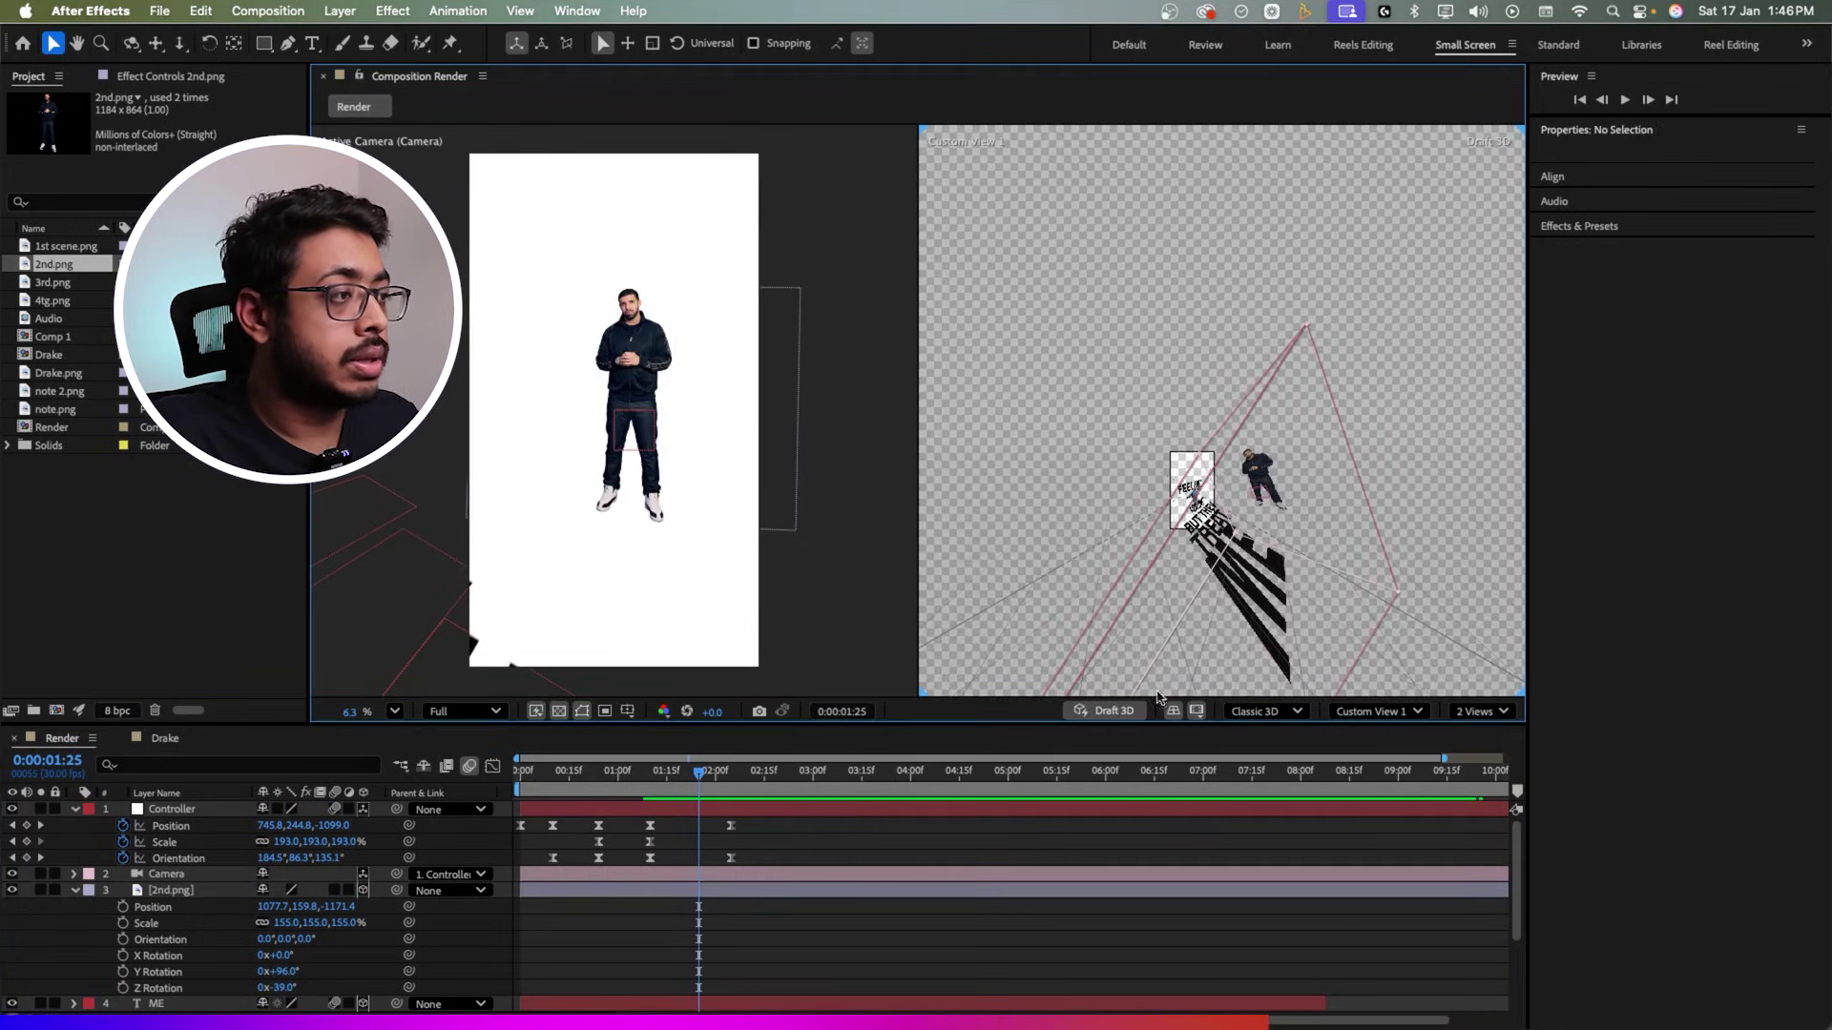
scroll(1216, 508, "down", 3)
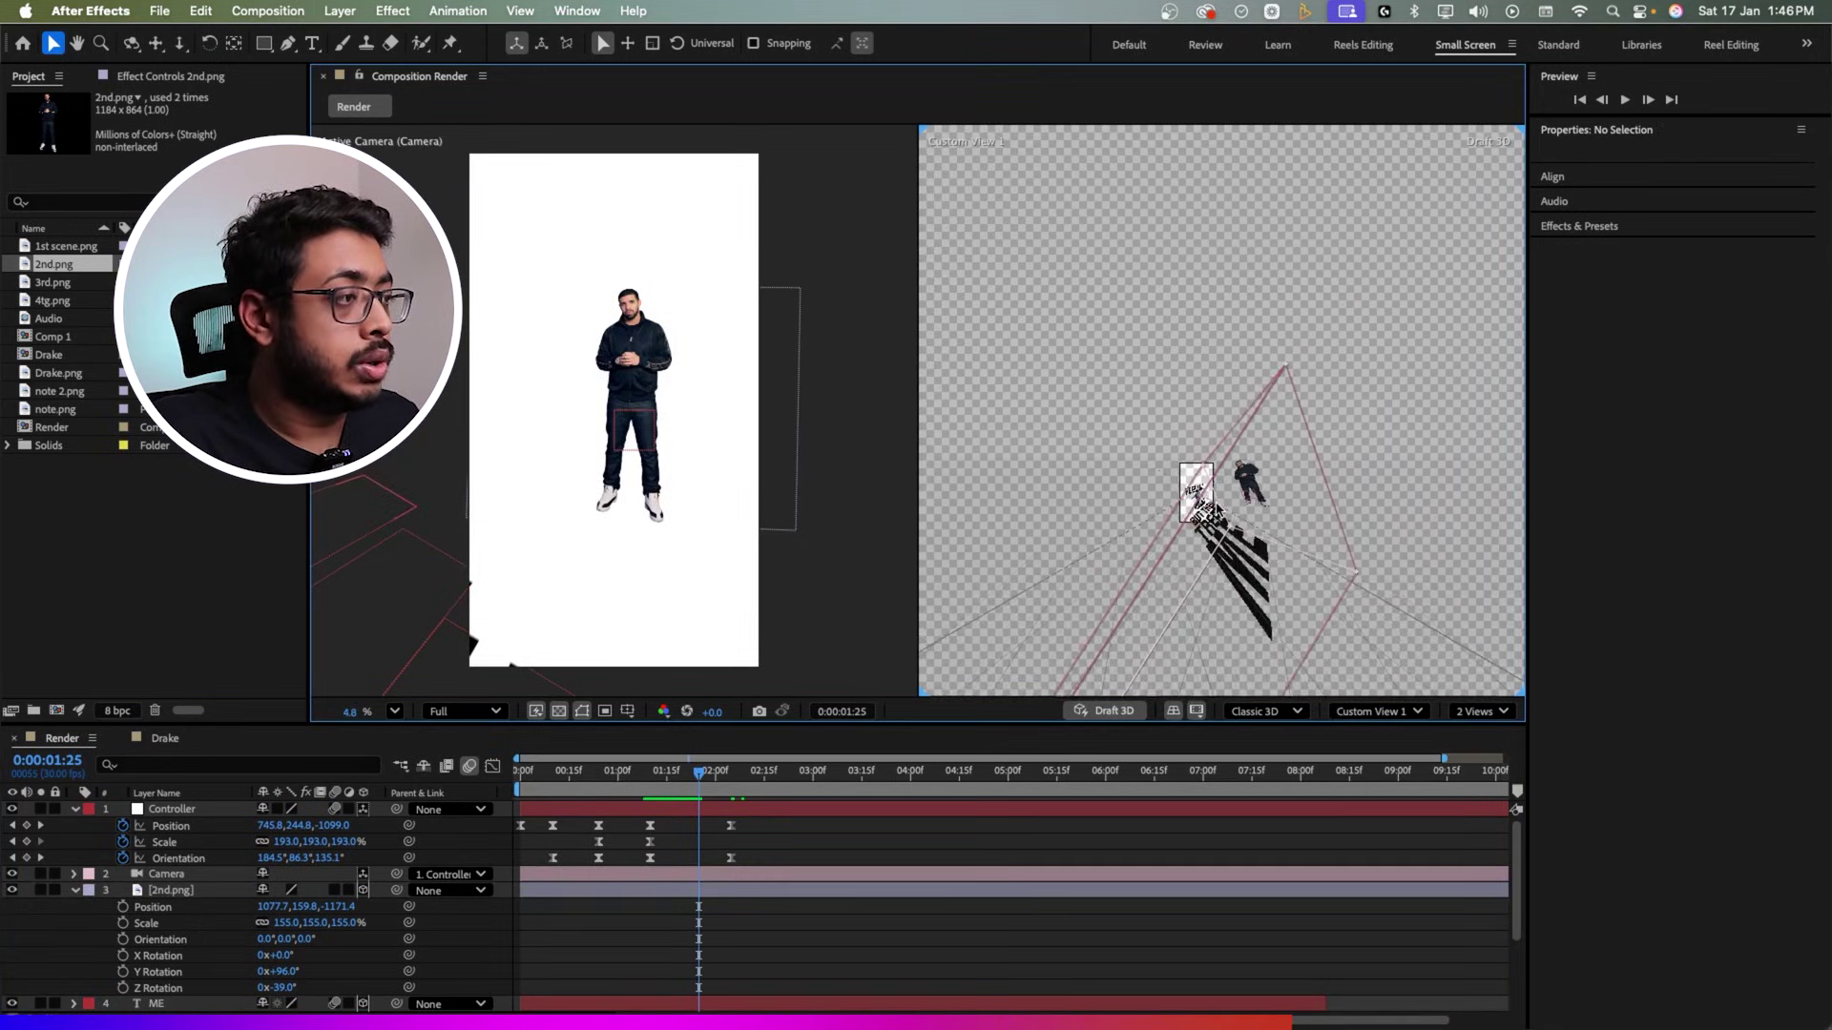
scroll(1311, 552, "up", 5)
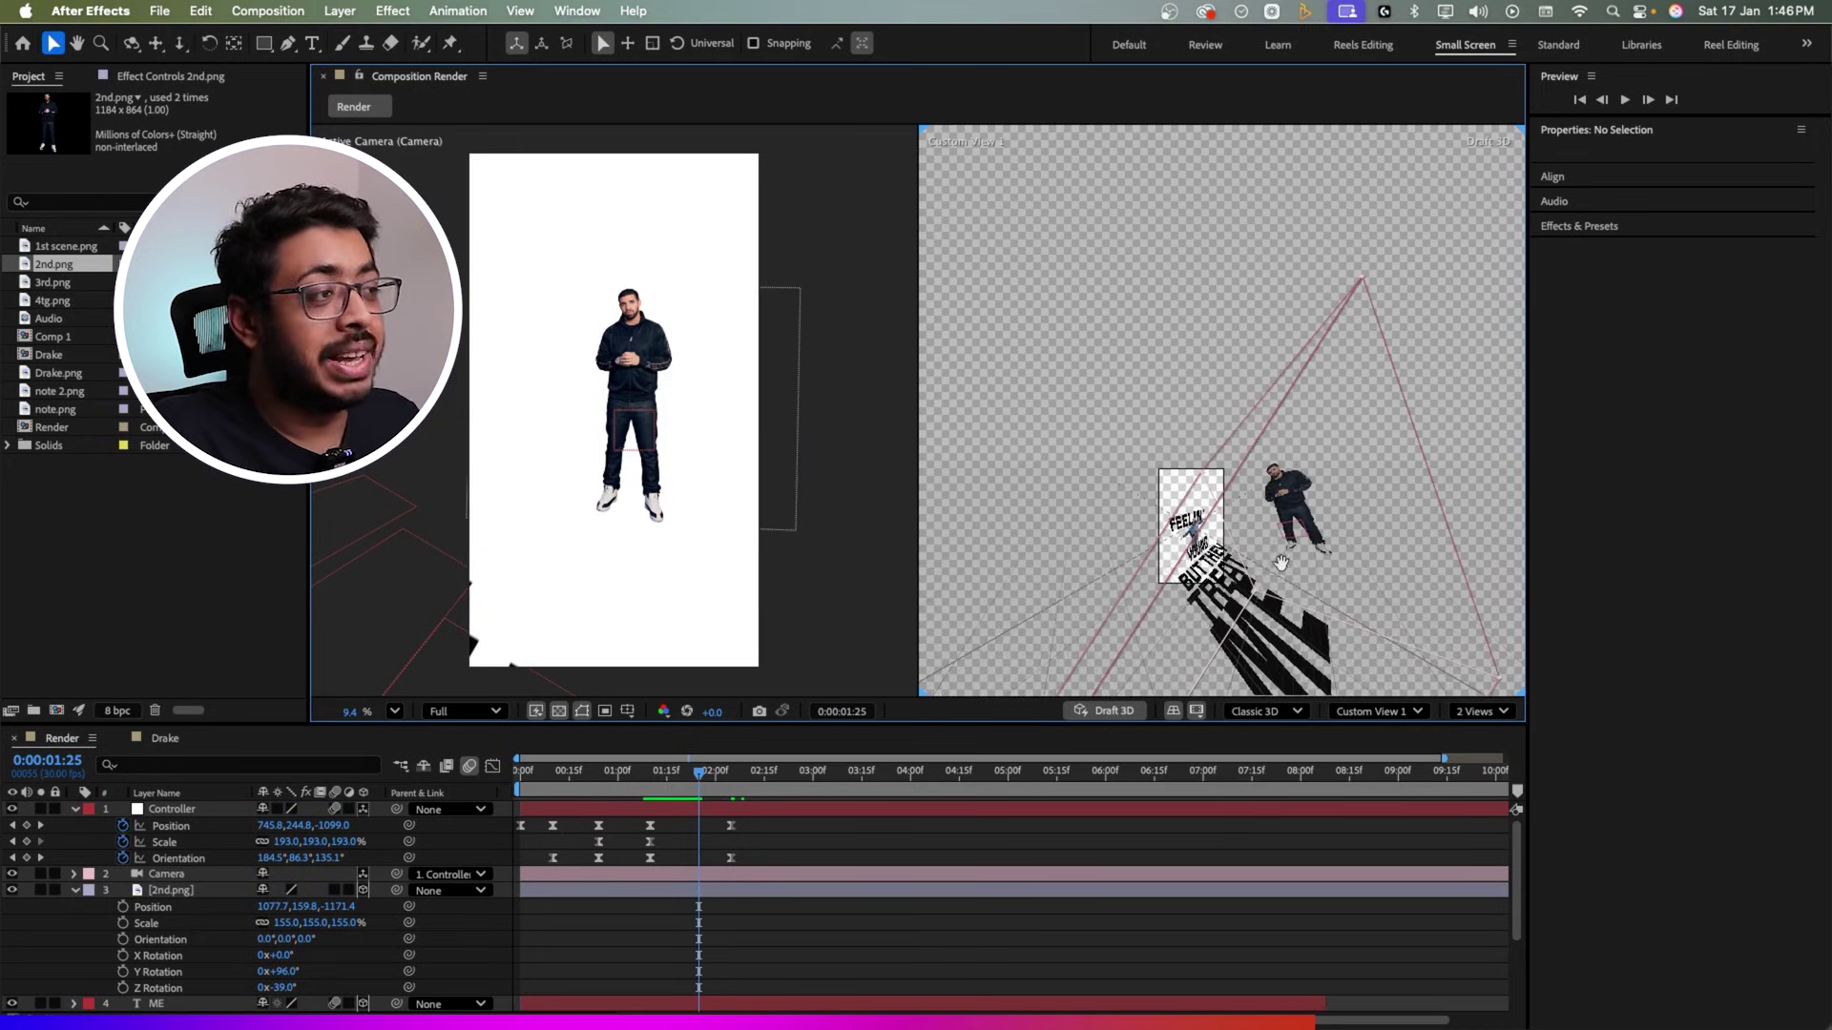
left_click_drag(1280, 563, 1178, 544)
left_click_drag(698, 771, 672, 772)
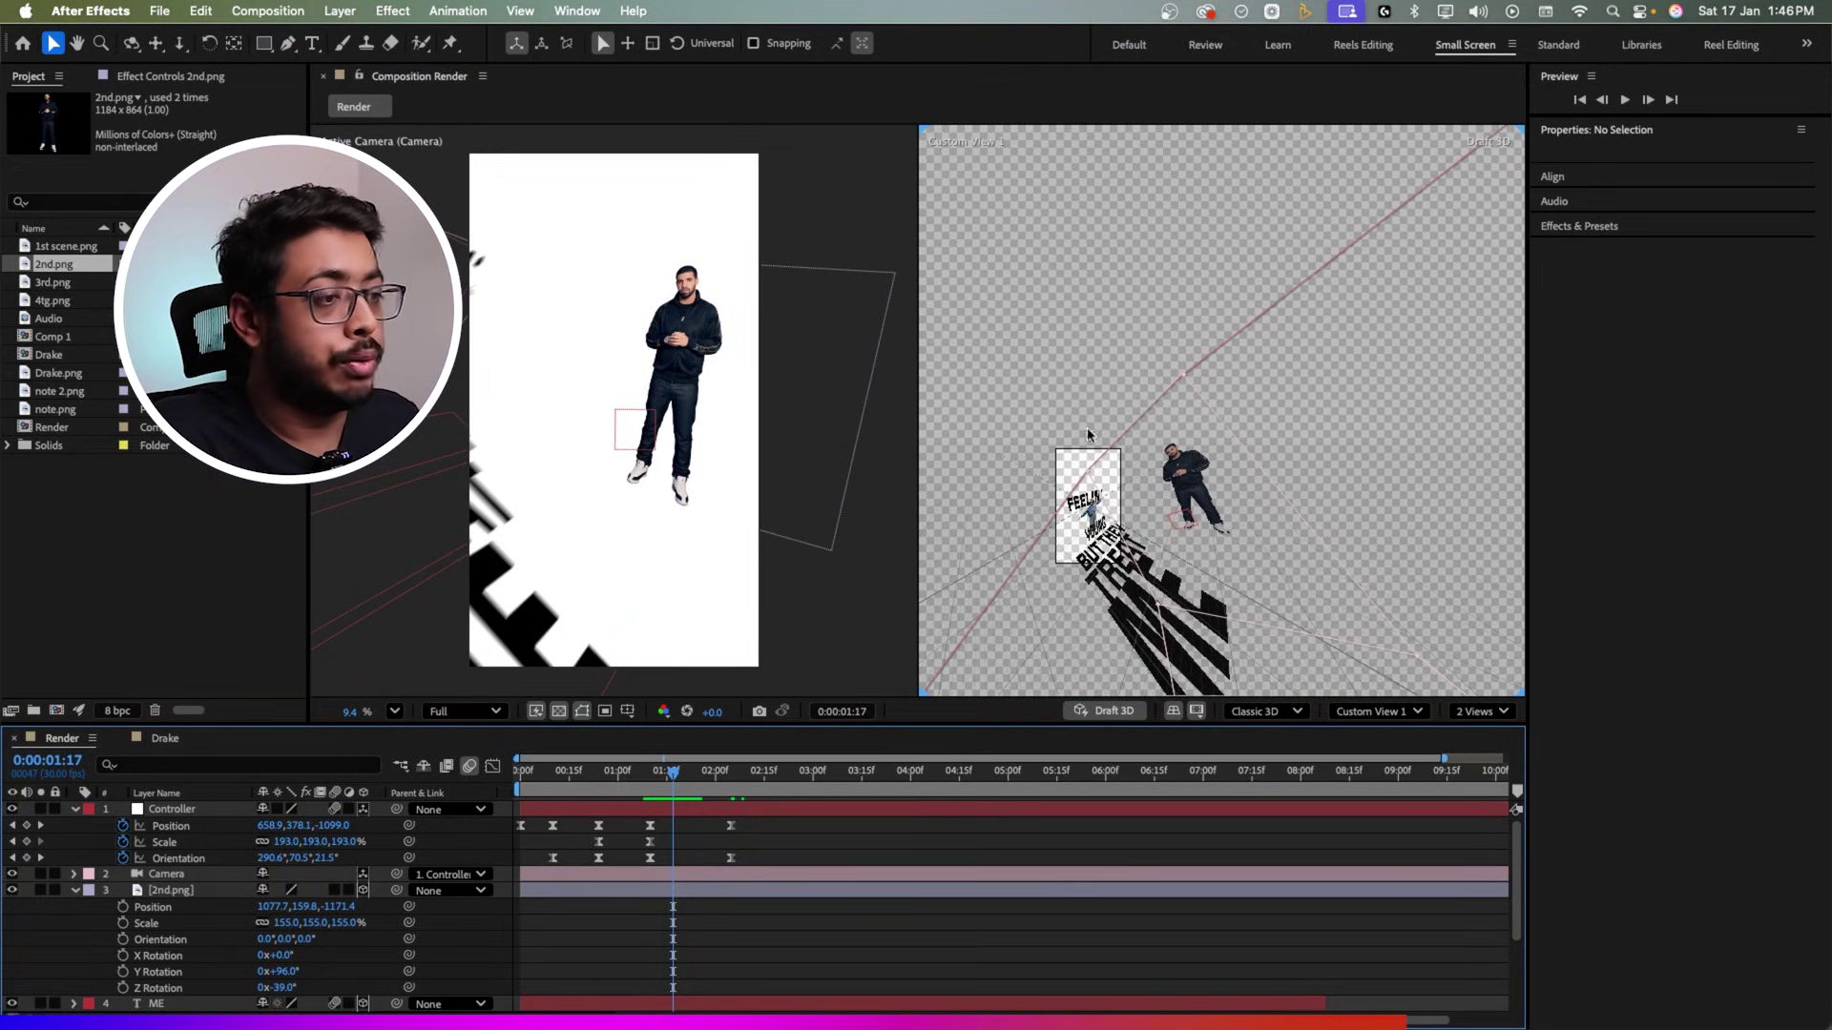
left_click(654, 785)
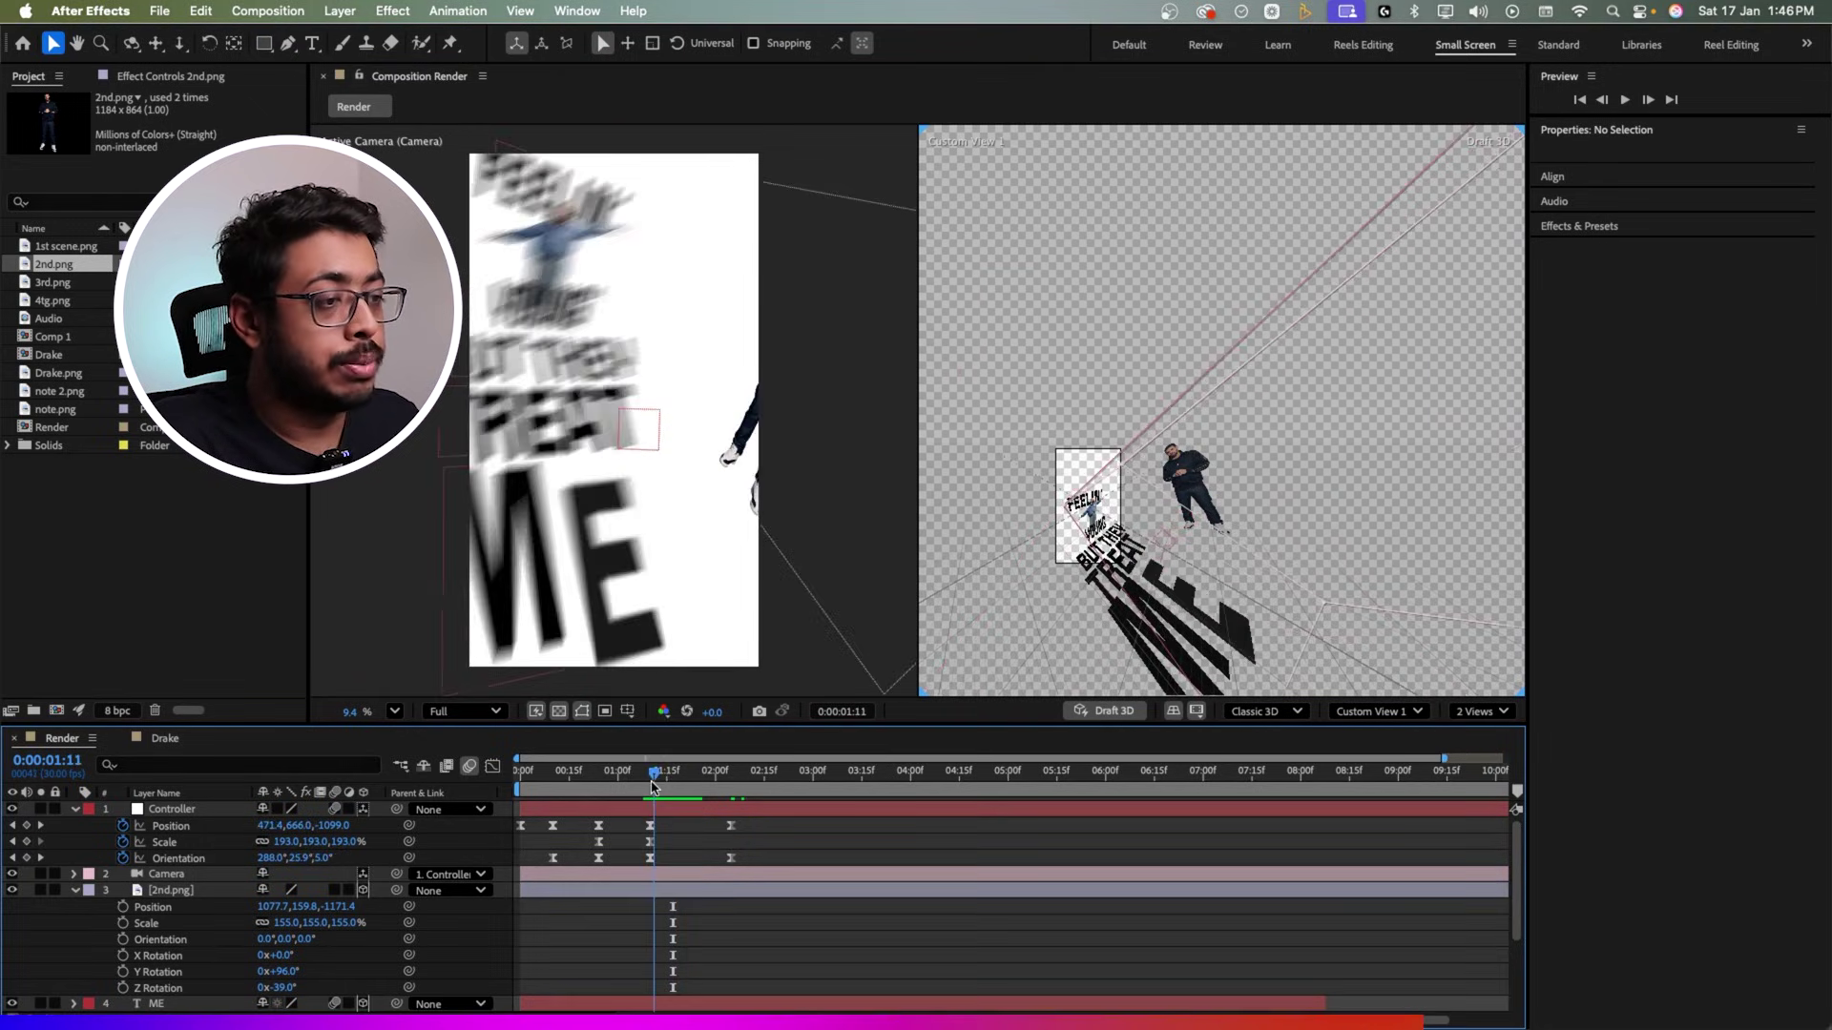
mouse_move(653, 785)
left_mouse_down()
mouse_move(696, 791)
mouse_move(643, 791)
left_mouse_up()
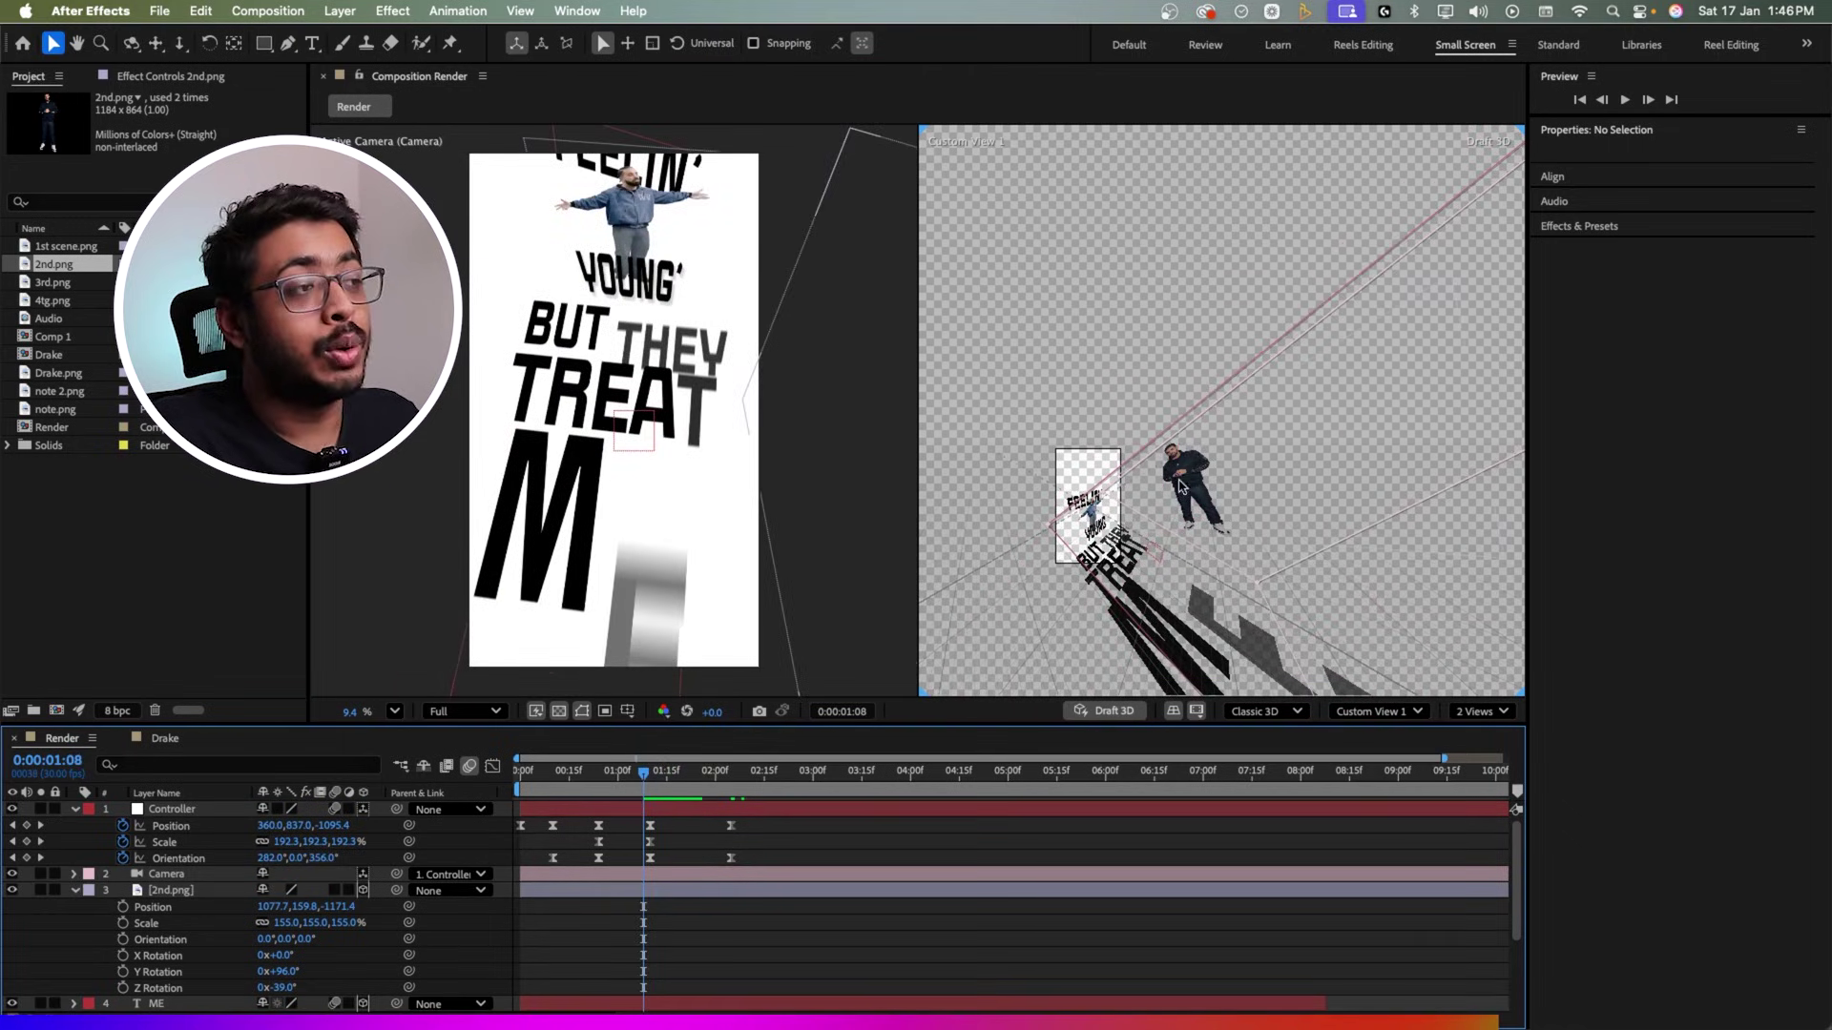
left_click(660, 794)
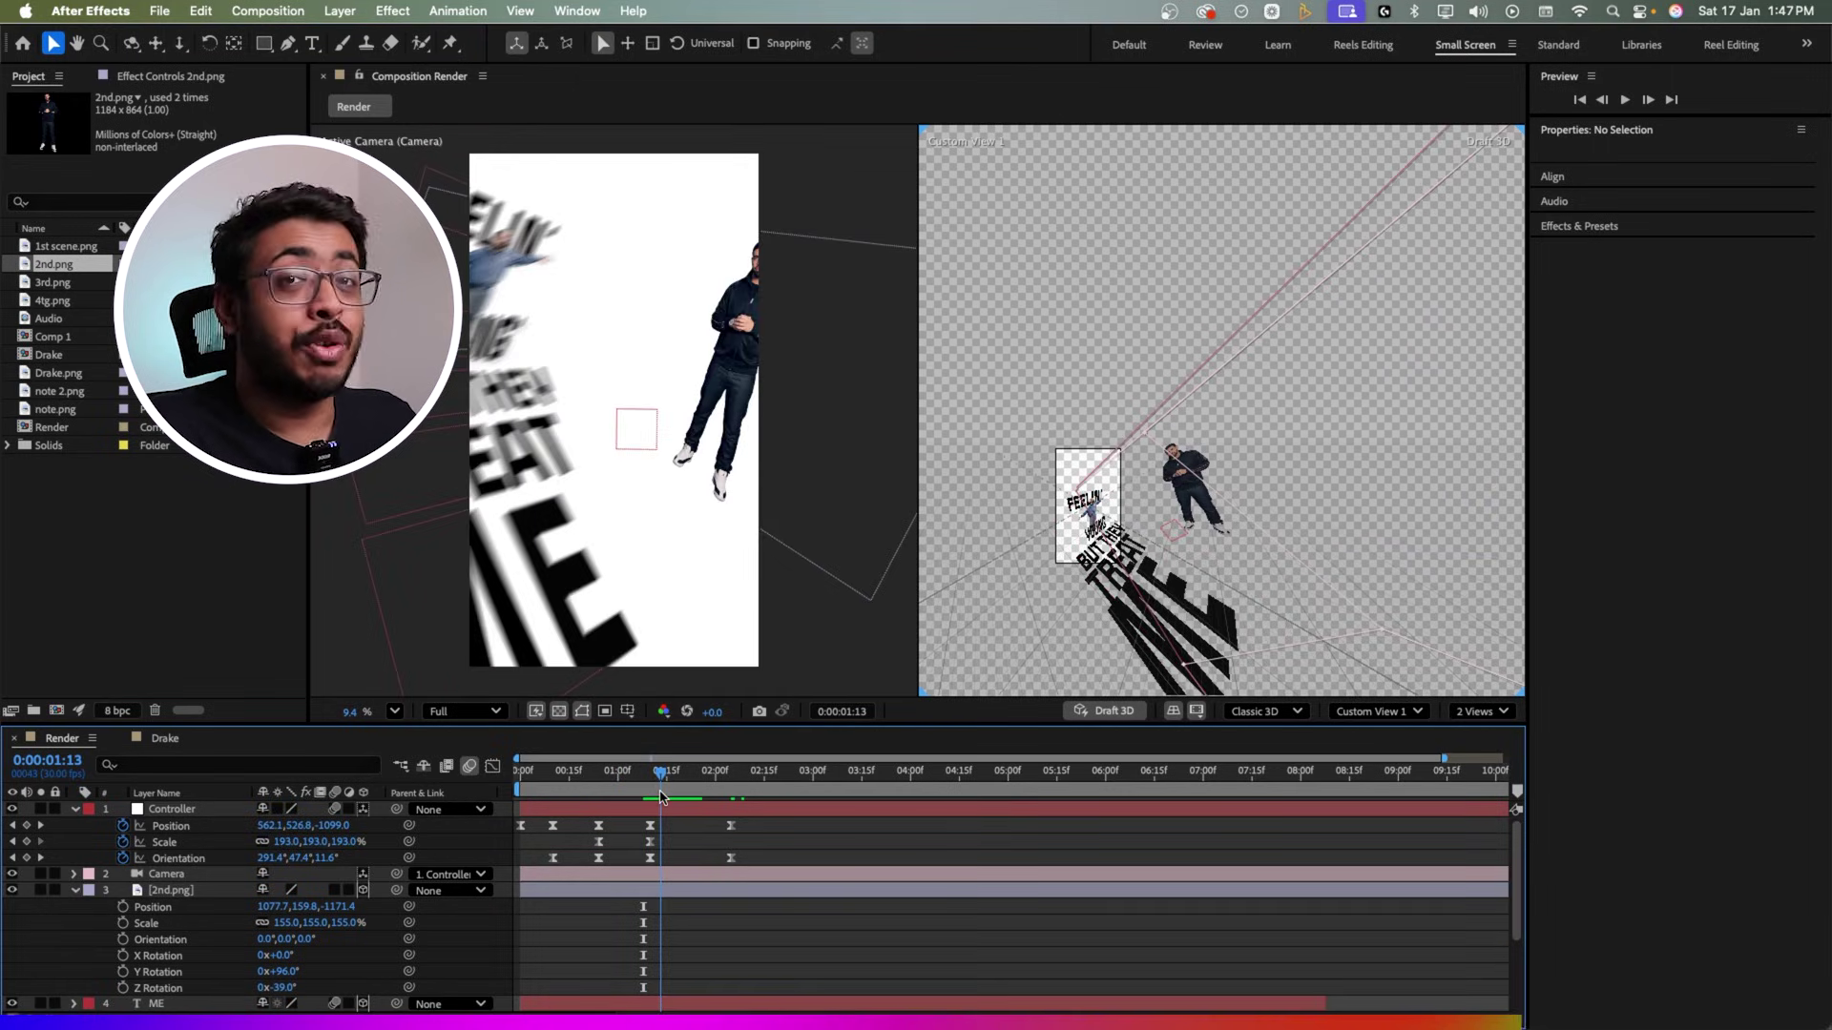
left_click_drag(661, 796, 730, 818)
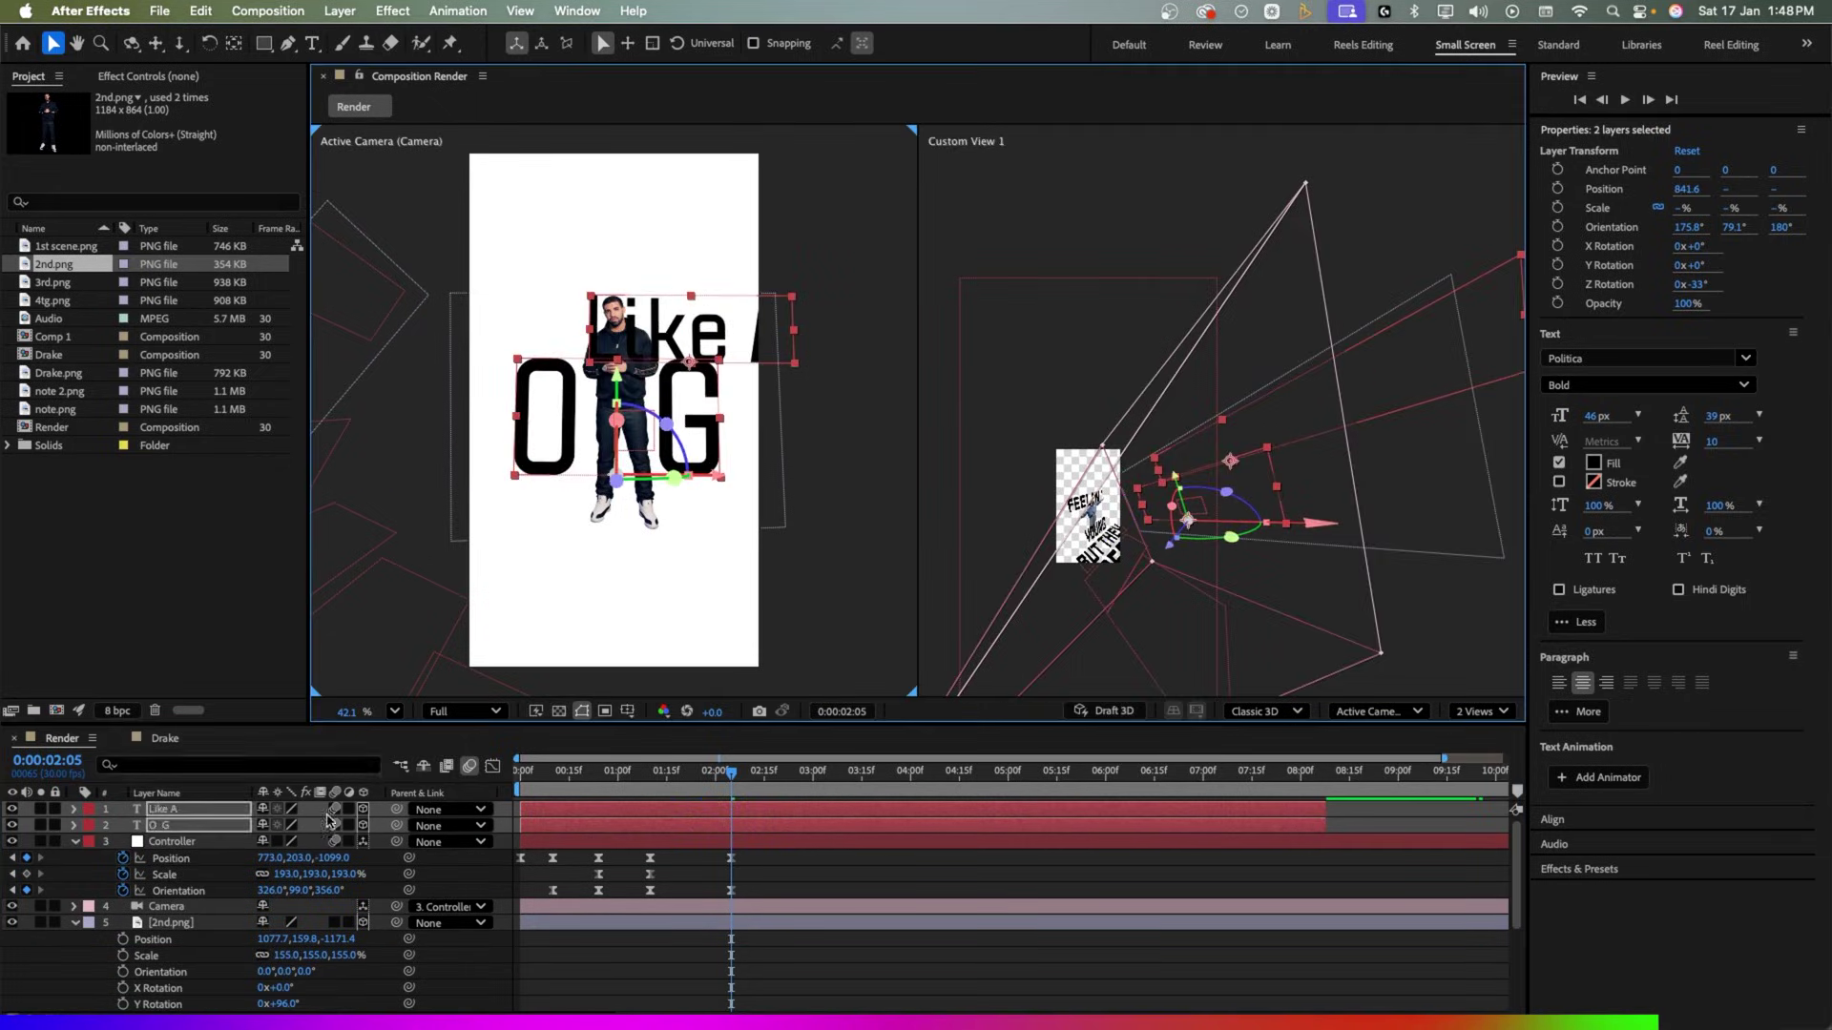
Step: Restyle the Like A and O G text in heavier capitals, placing LIKE A above the figure's head and O G around his body
left_click(1743, 385)
left_click(1593, 518)
mouse_move(1594, 515)
left_mouse_down()
mouse_move(1667, 510)
mouse_move(1622, 507)
left_mouse_up()
left_click_drag(558, 401, 562, 445)
left_click_drag(576, 301, 577, 229)
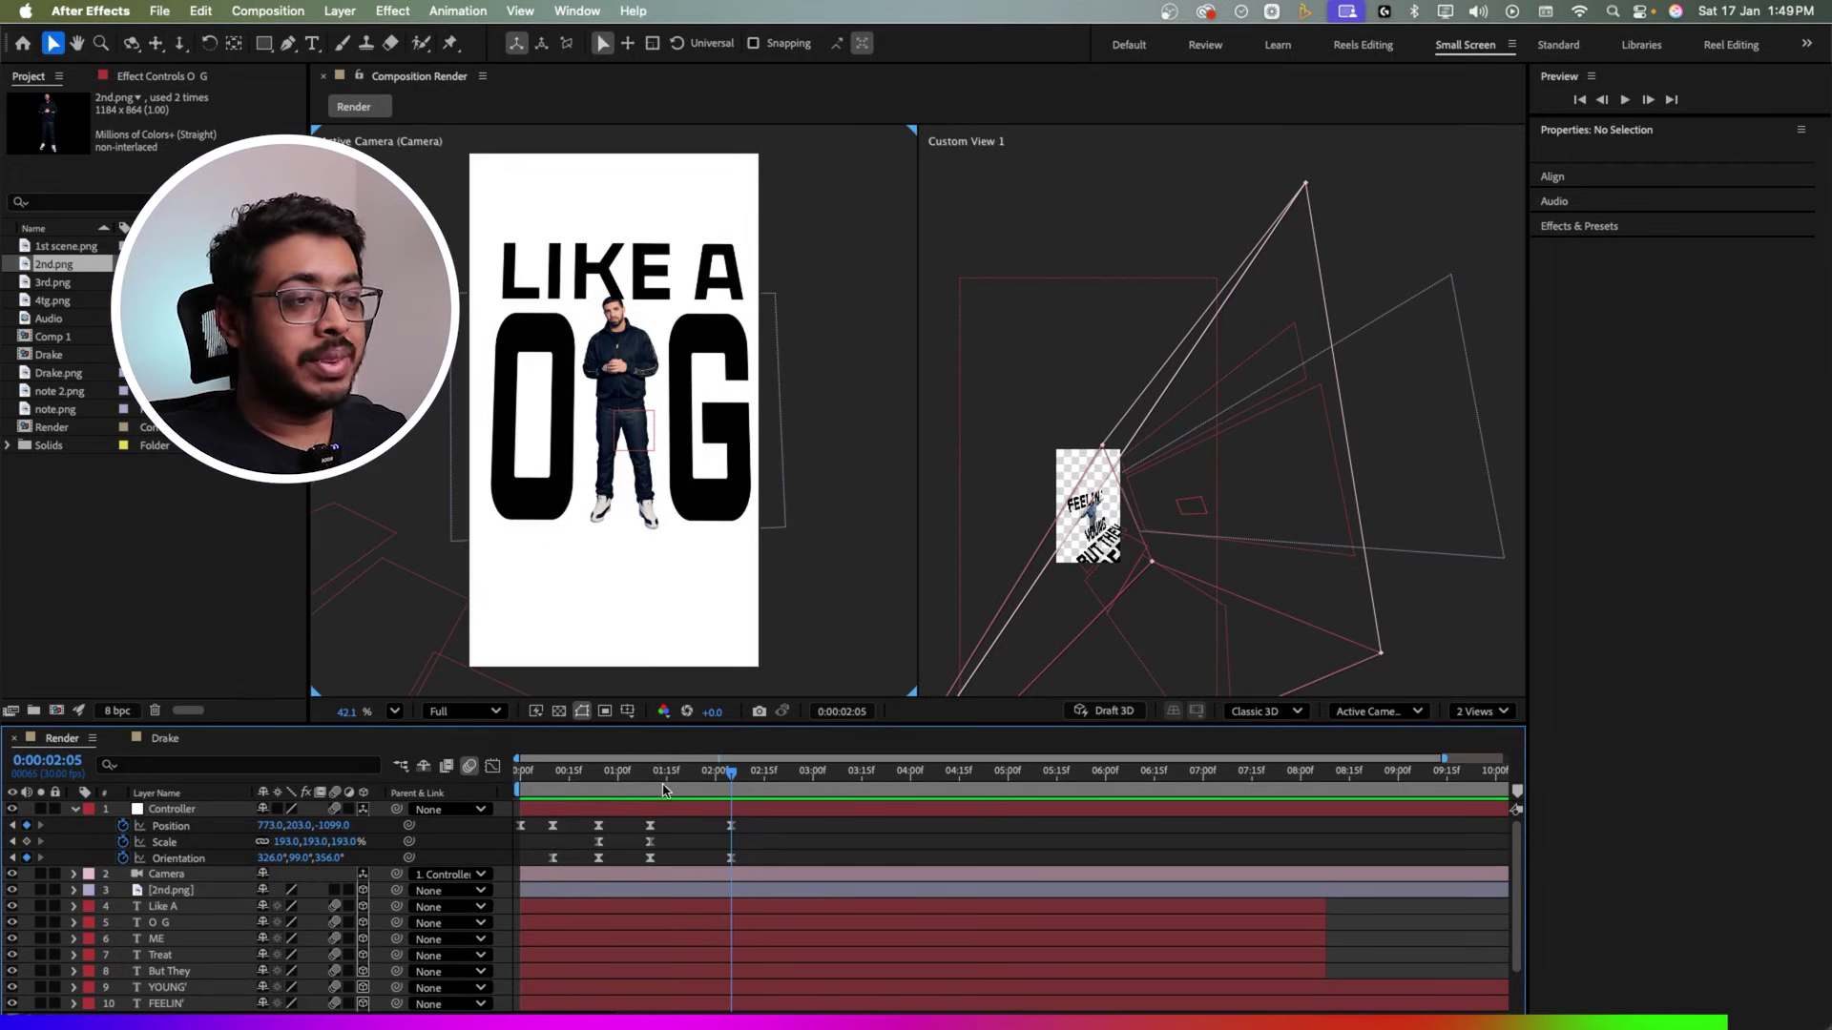
Step: Preview the camera swing onto the LIKE A and O G text from 0:00:01:15
left_click(649, 780)
left_click_drag(648, 780, 668, 807)
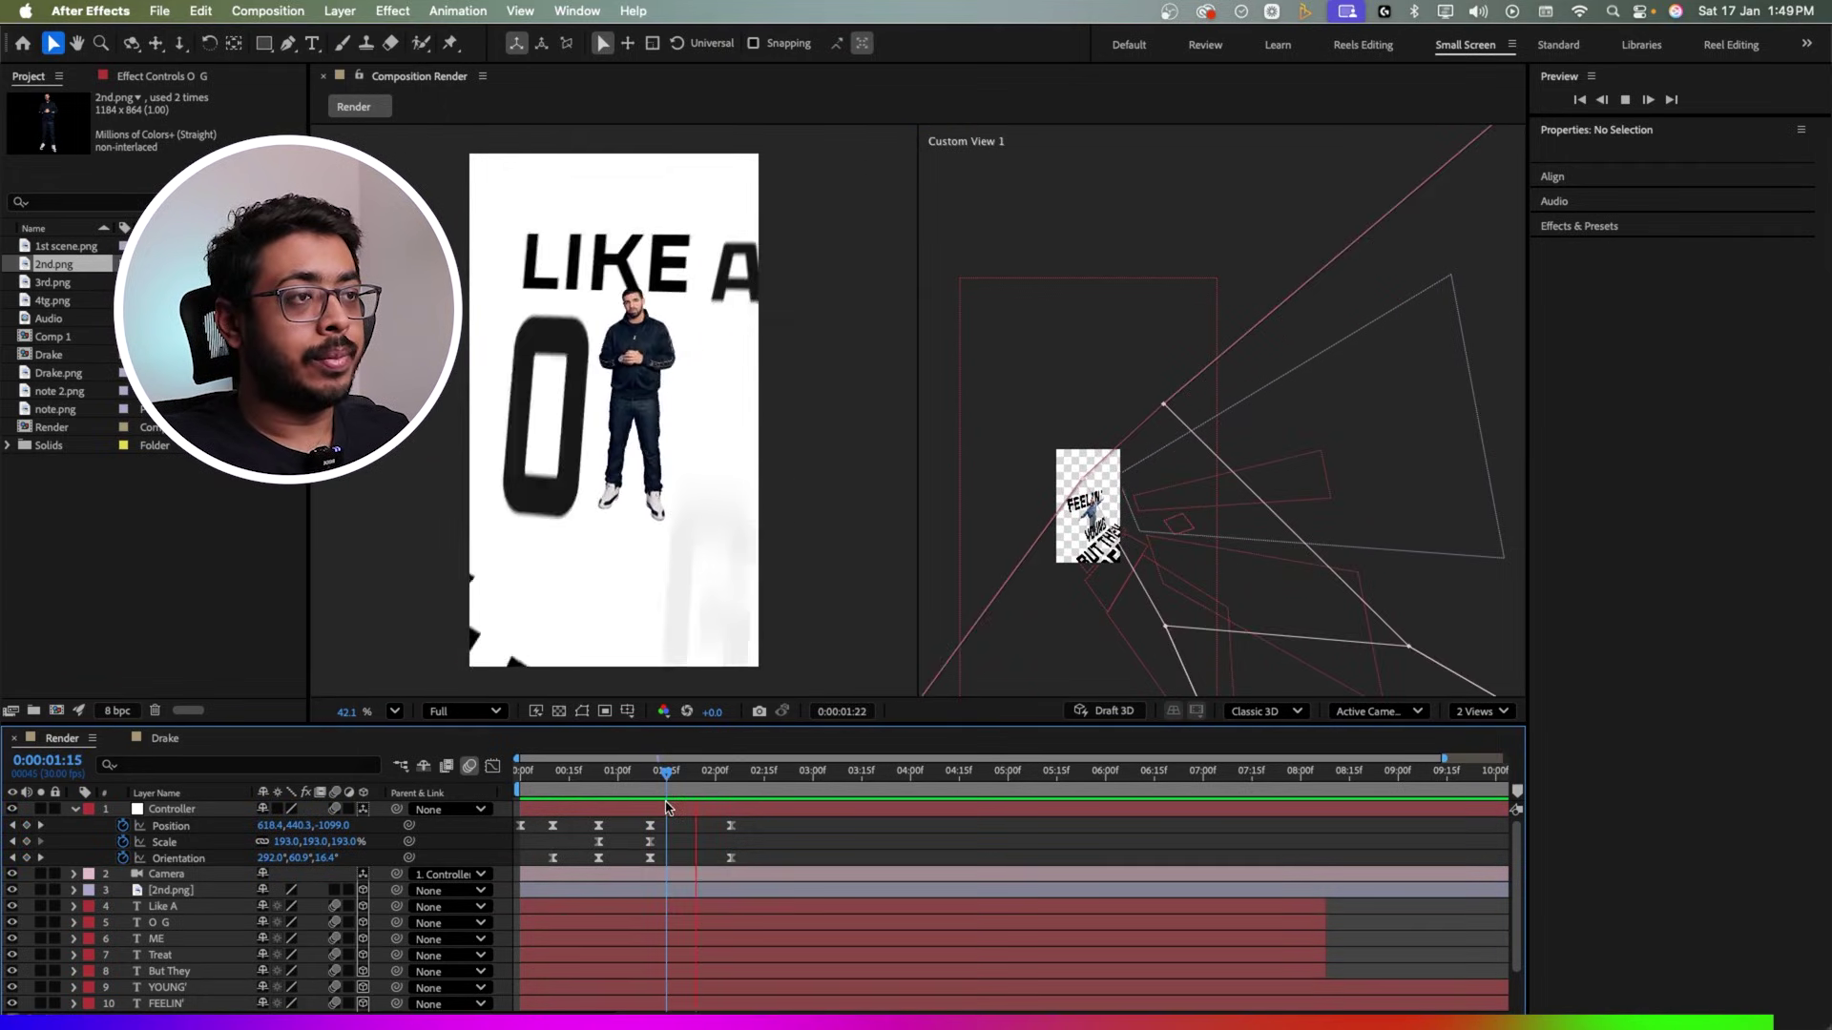
Step: Play the whole animation from the start through the LIKE A and O G scene
key("space")
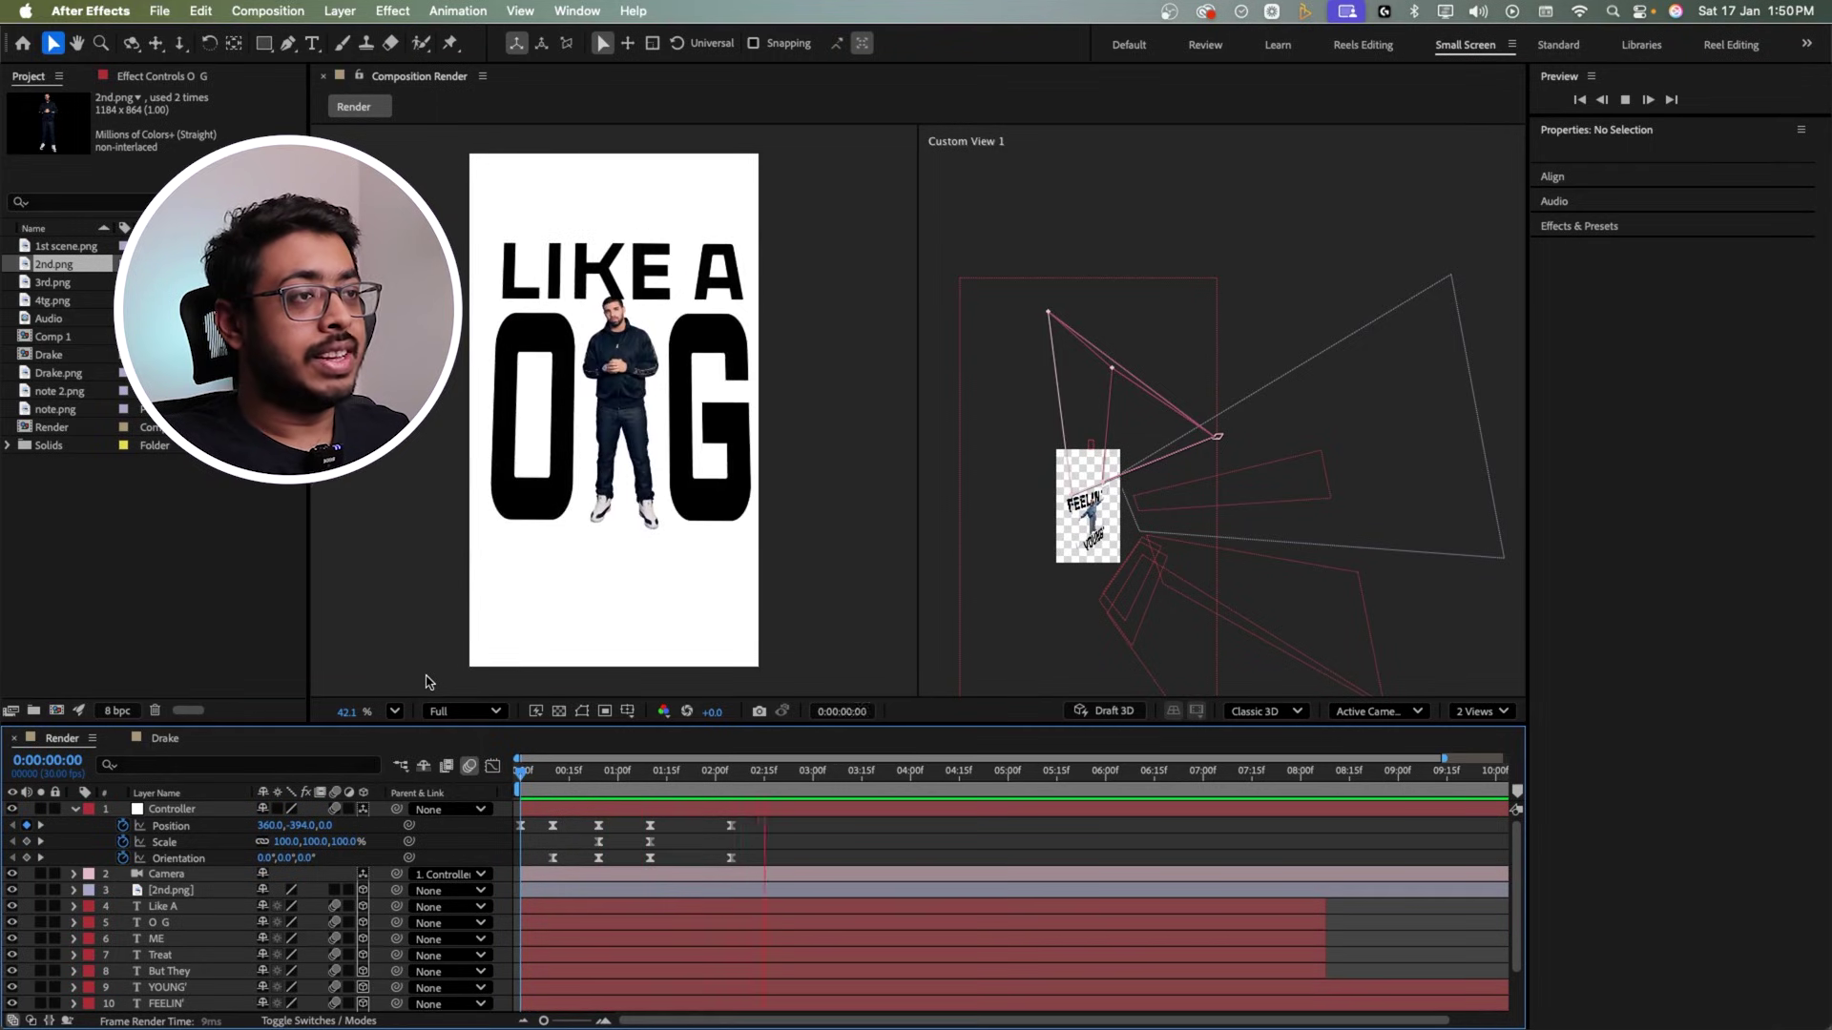
key("space")
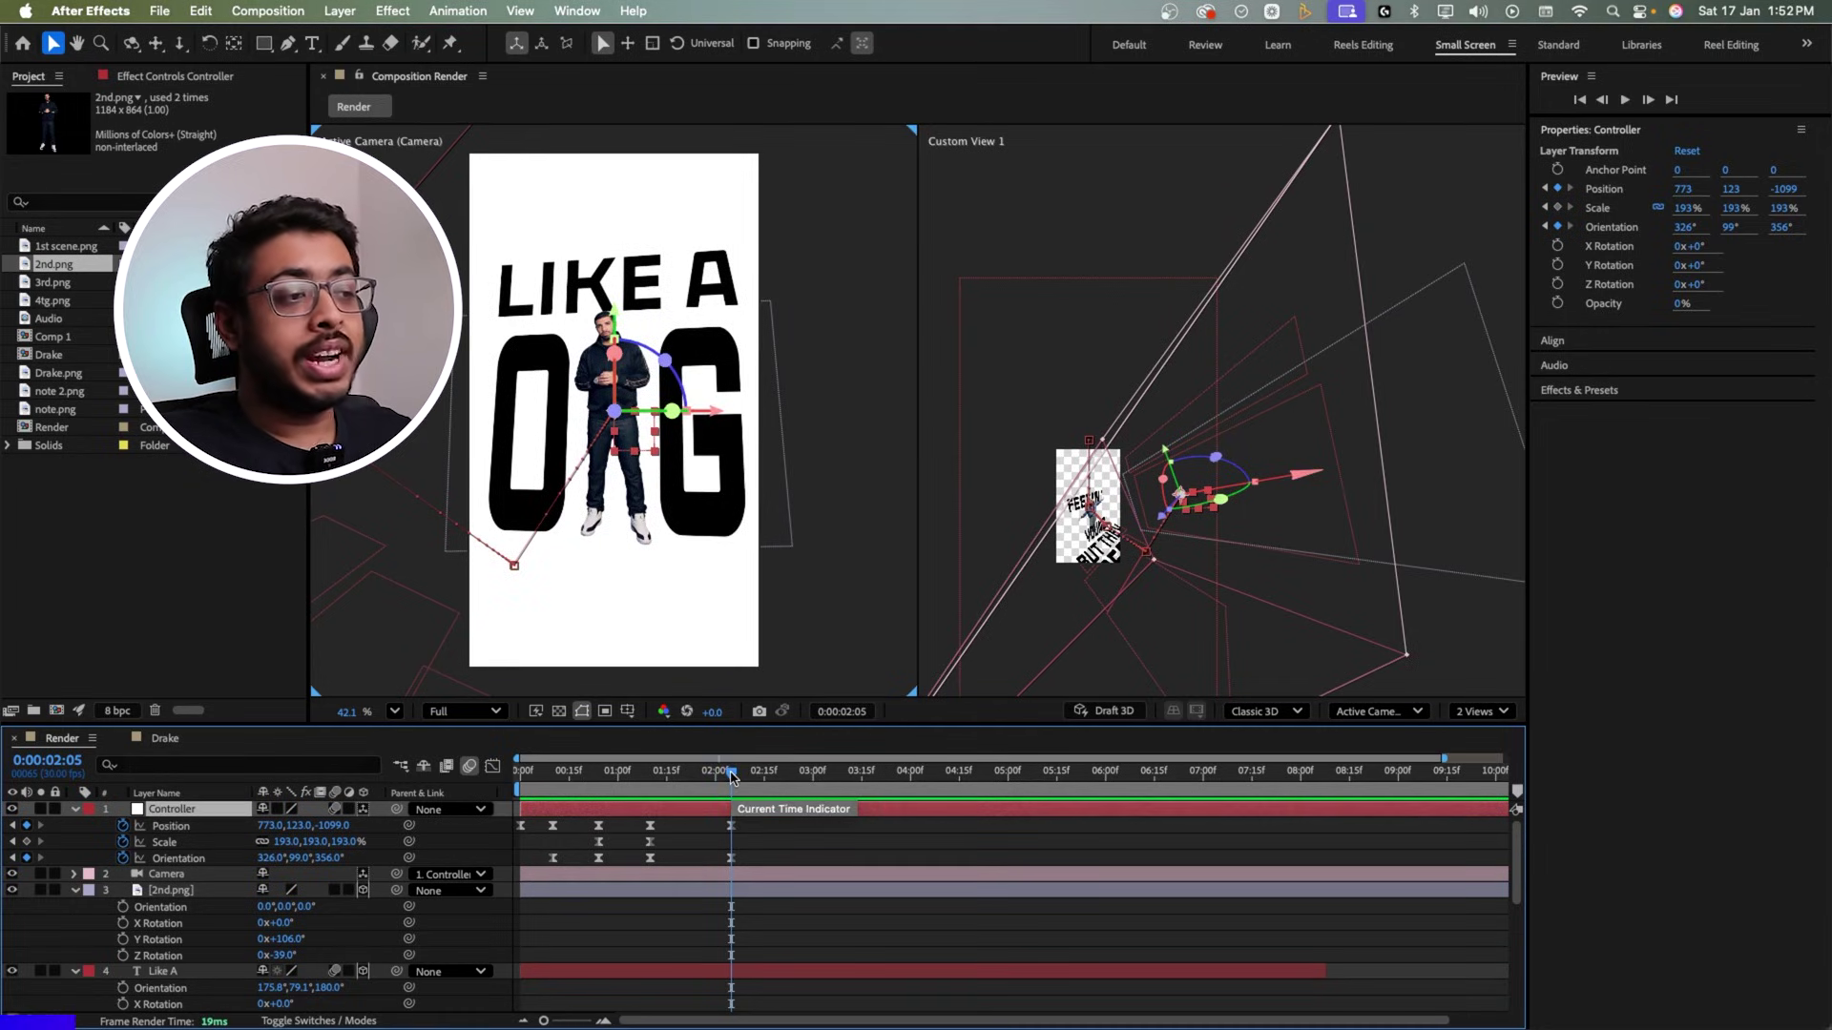
Step: Keyframe the Controller's Position at 0:00:03:00 as 773, -859, -2587 and preview the camera move from 0:00:02:05
left_click_drag(733, 776, 813, 784)
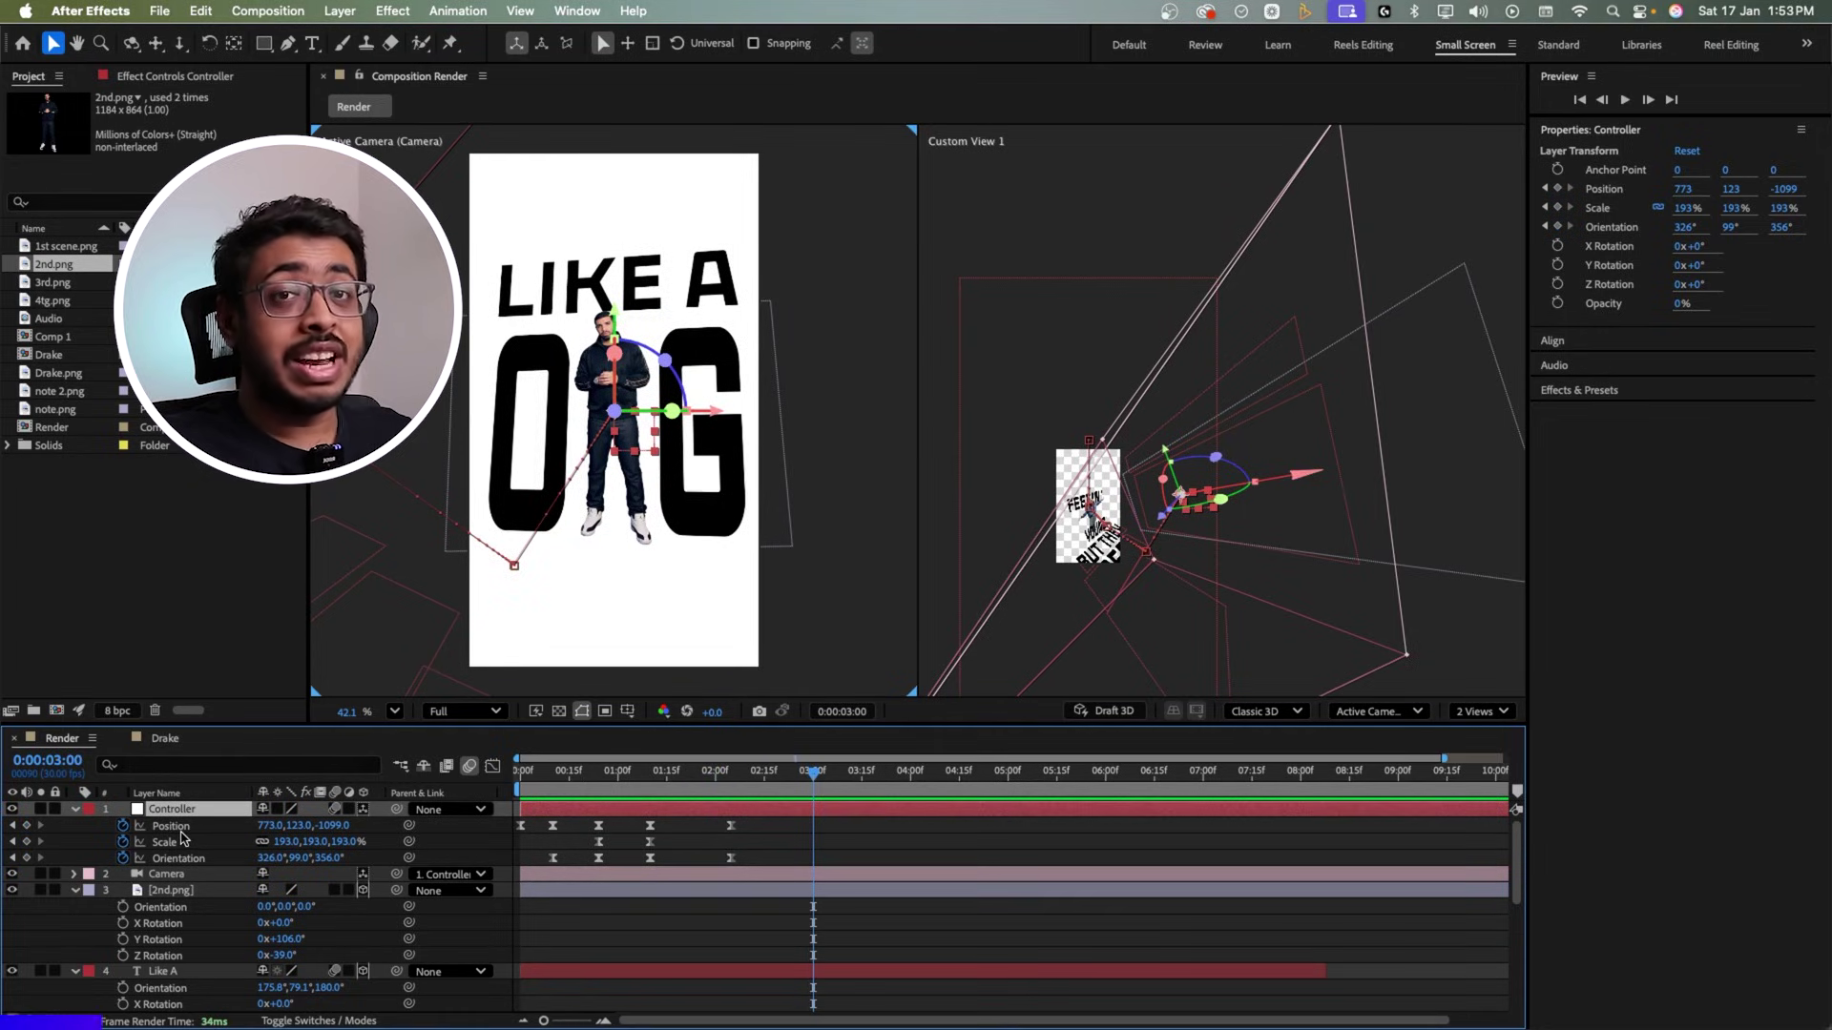
left_click_drag(334, 826, 200, 820)
mouse_move(334, 826)
left_mouse_down()
mouse_move(382, 852)
mouse_move(299, 828)
left_mouse_up()
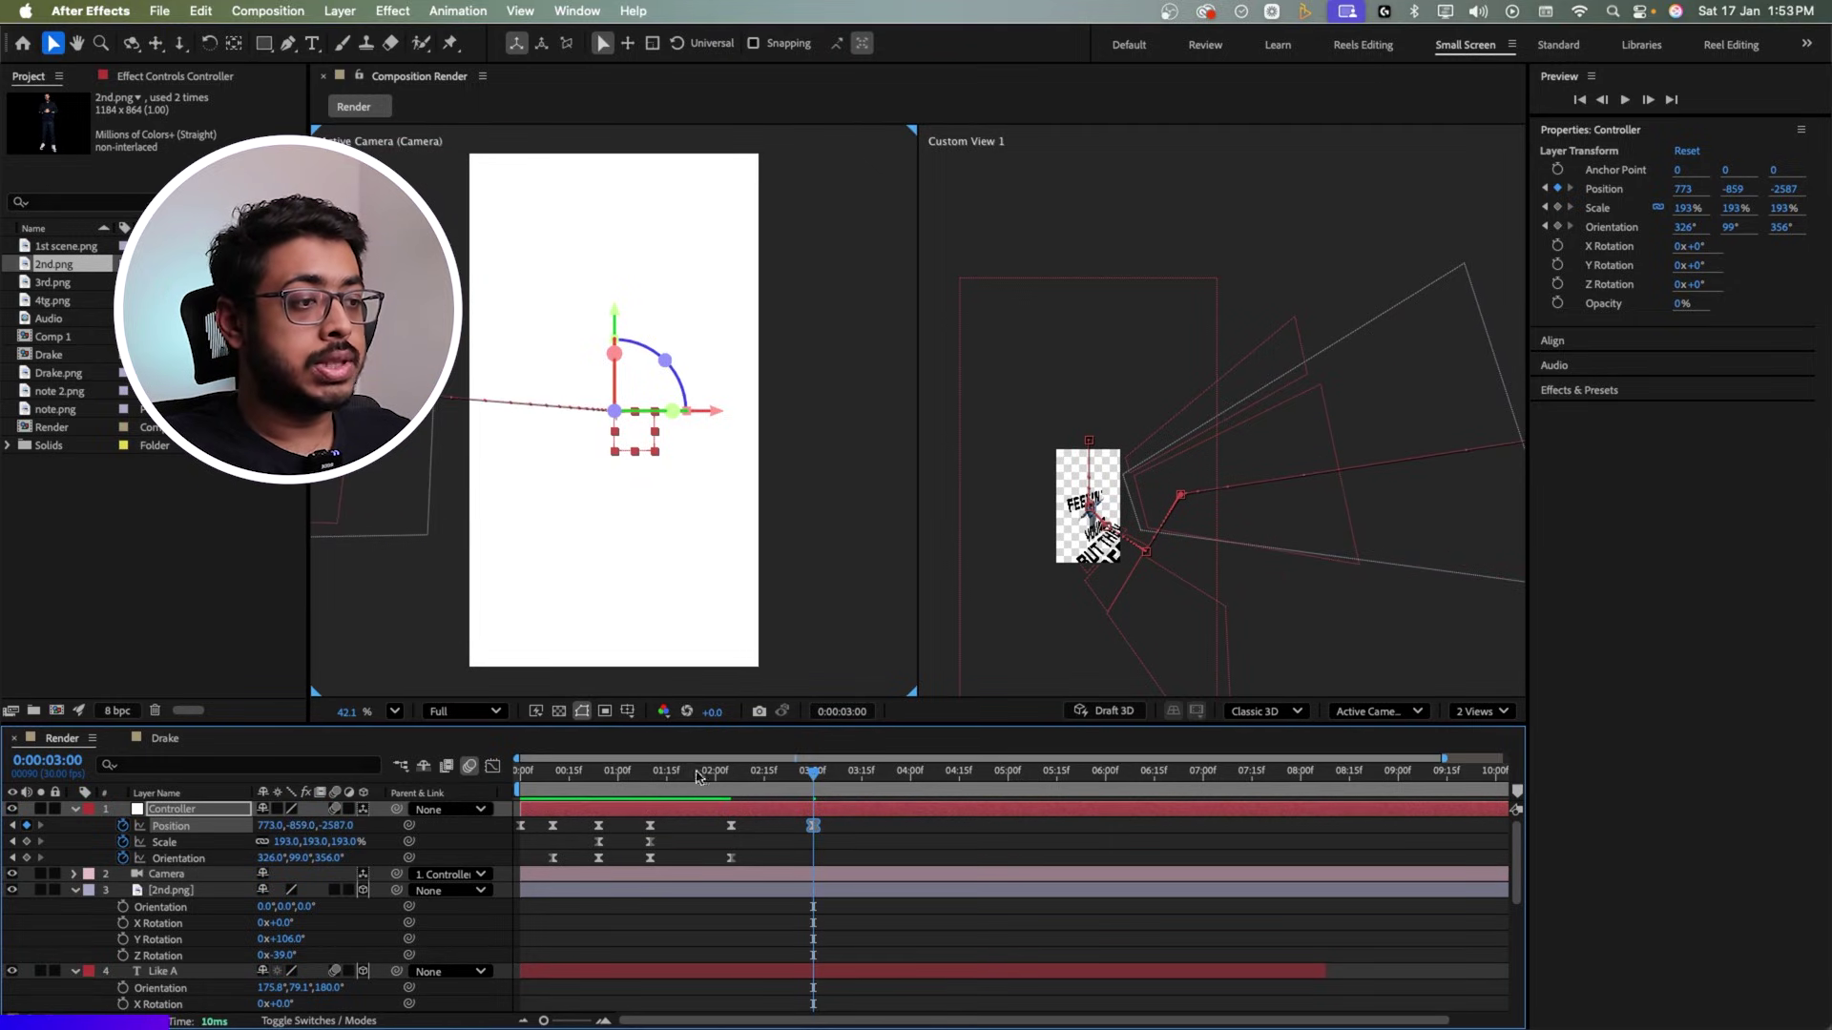
left_click(732, 784)
key("space")
key("space")
left_click(814, 786)
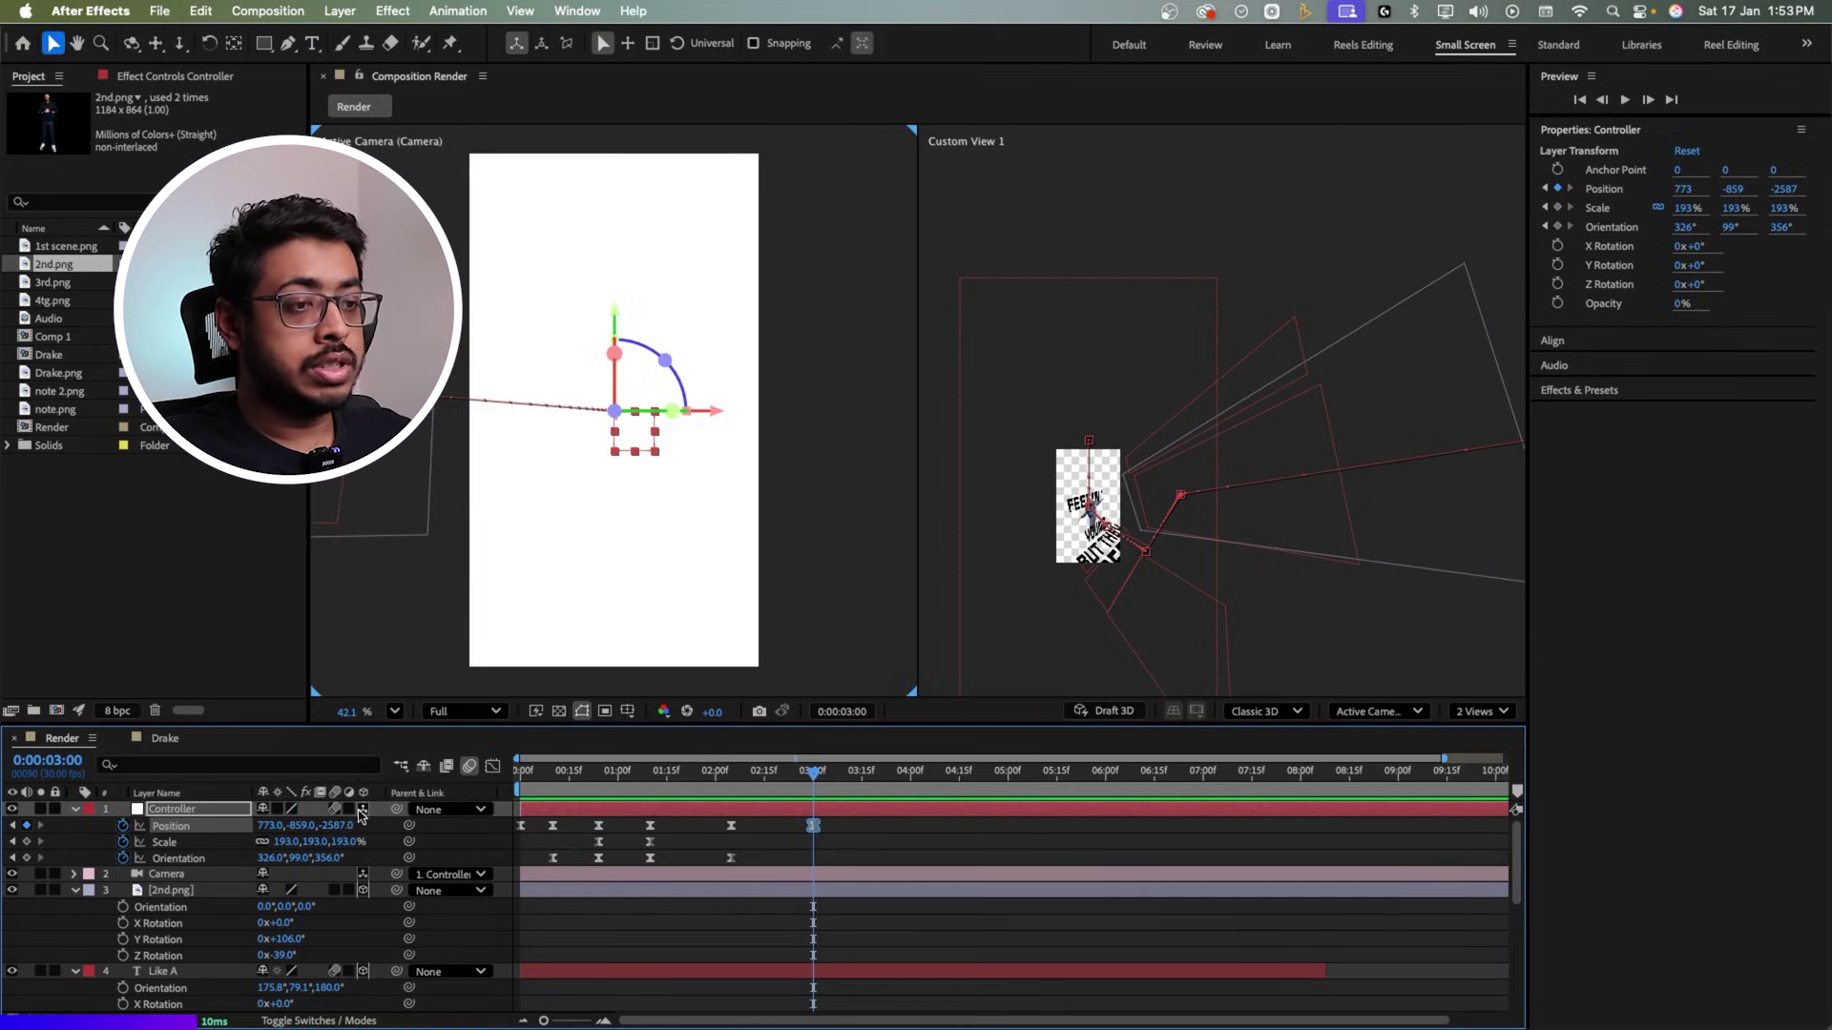
Step: Push the Controller's Position at 0:00:03:00 further to 773, -1203, -3286 and preview the camera leaving the O G scene
left_click_drag(339, 827, 250, 836)
scroll(514, 581, "down", 2)
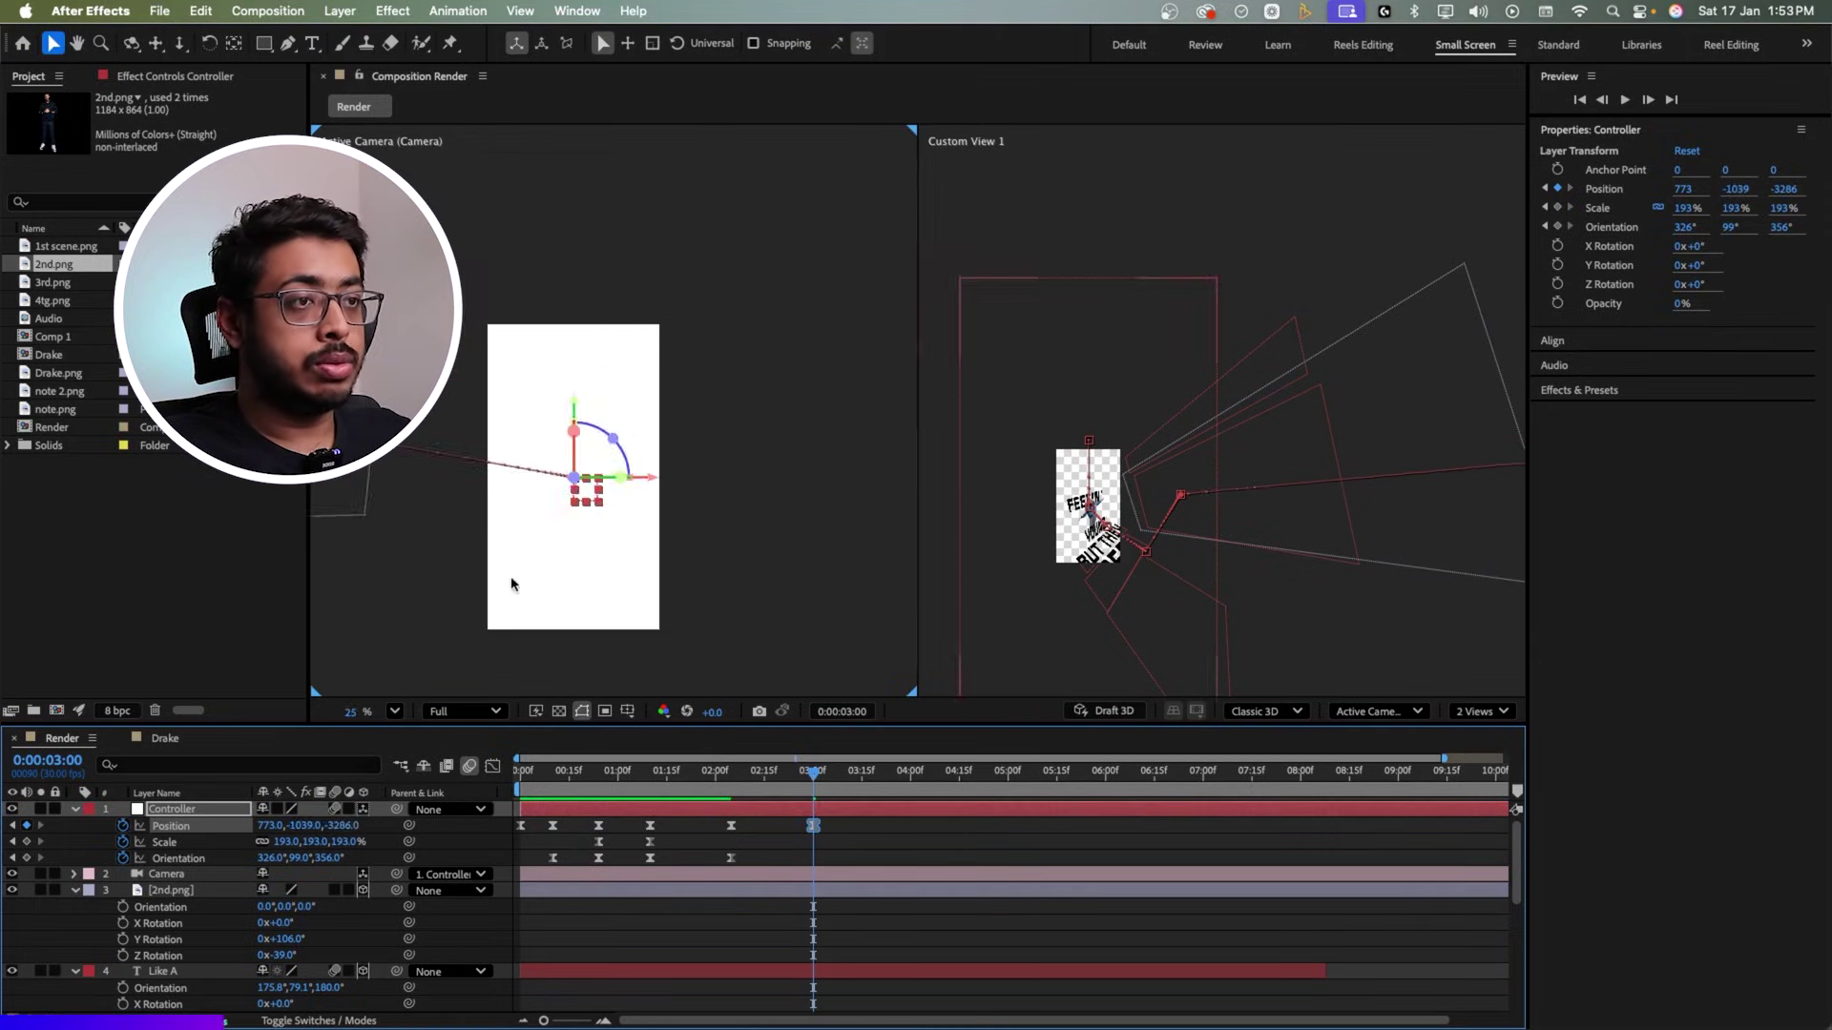
key("space")
left_click_drag(451, 586, 638, 589)
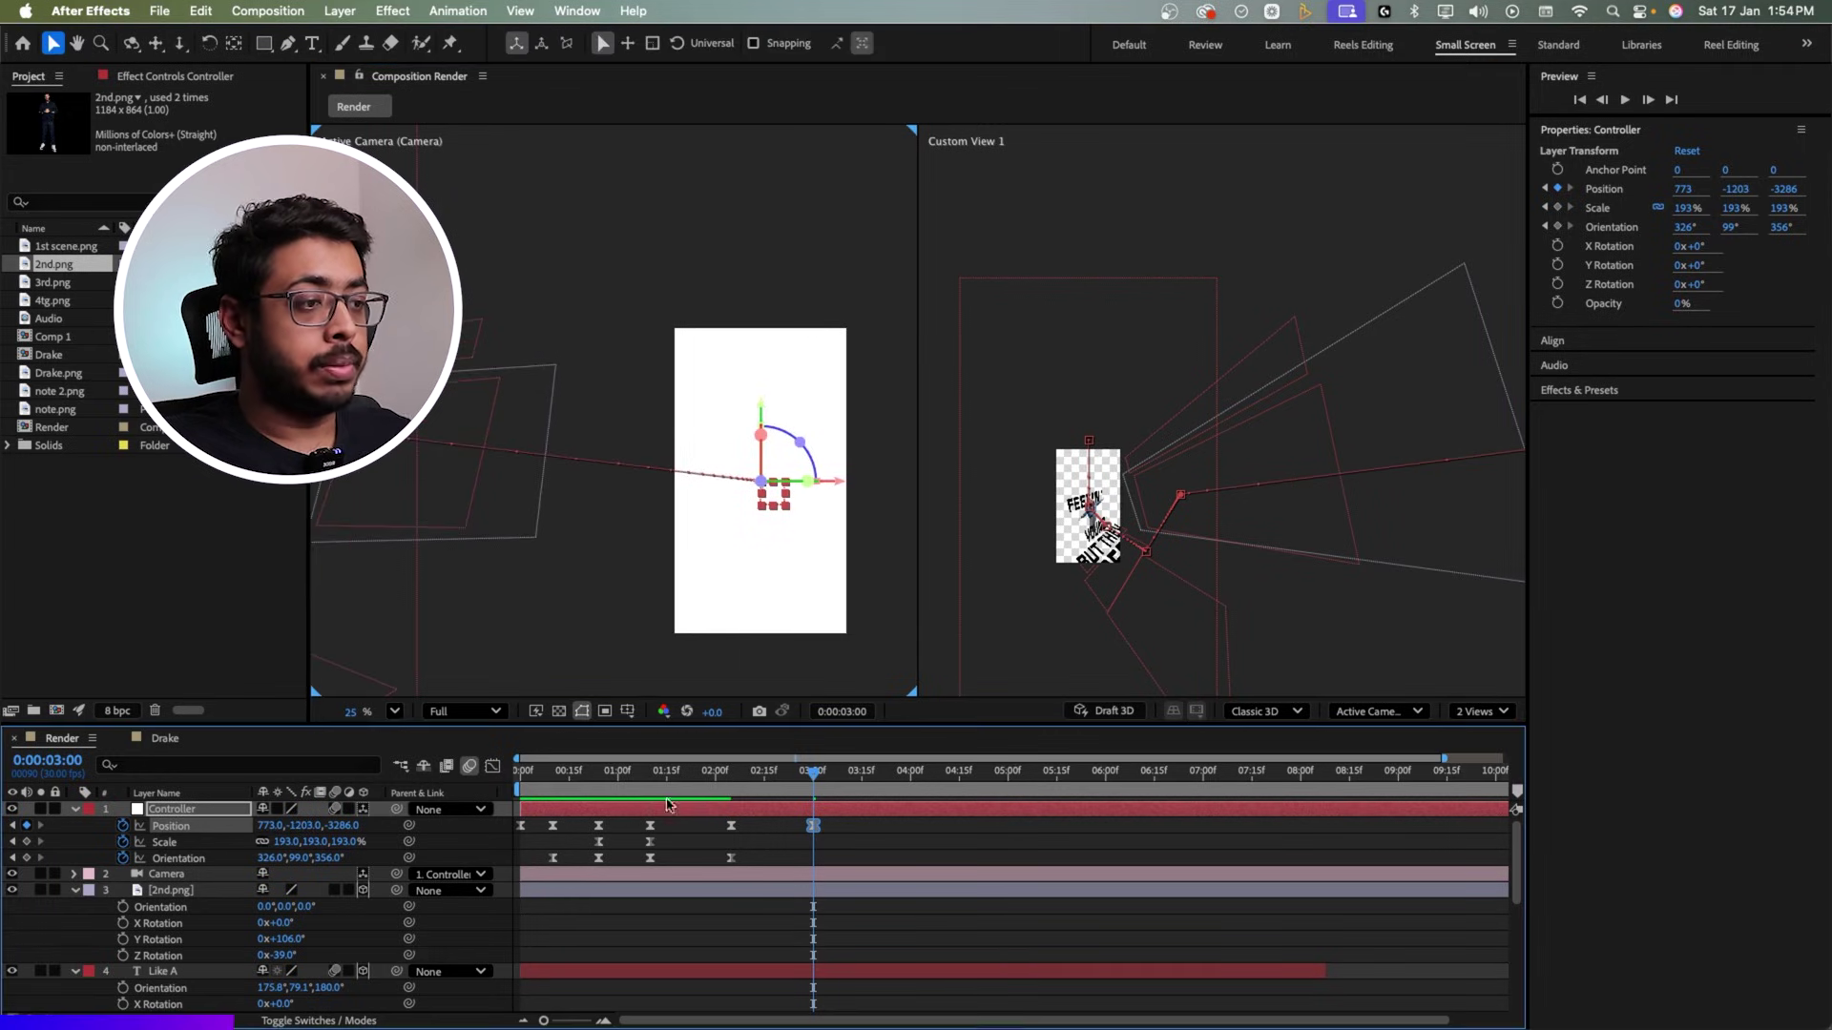
left_click(709, 779)
key("space")
left_click(813, 771)
left_click(774, 507)
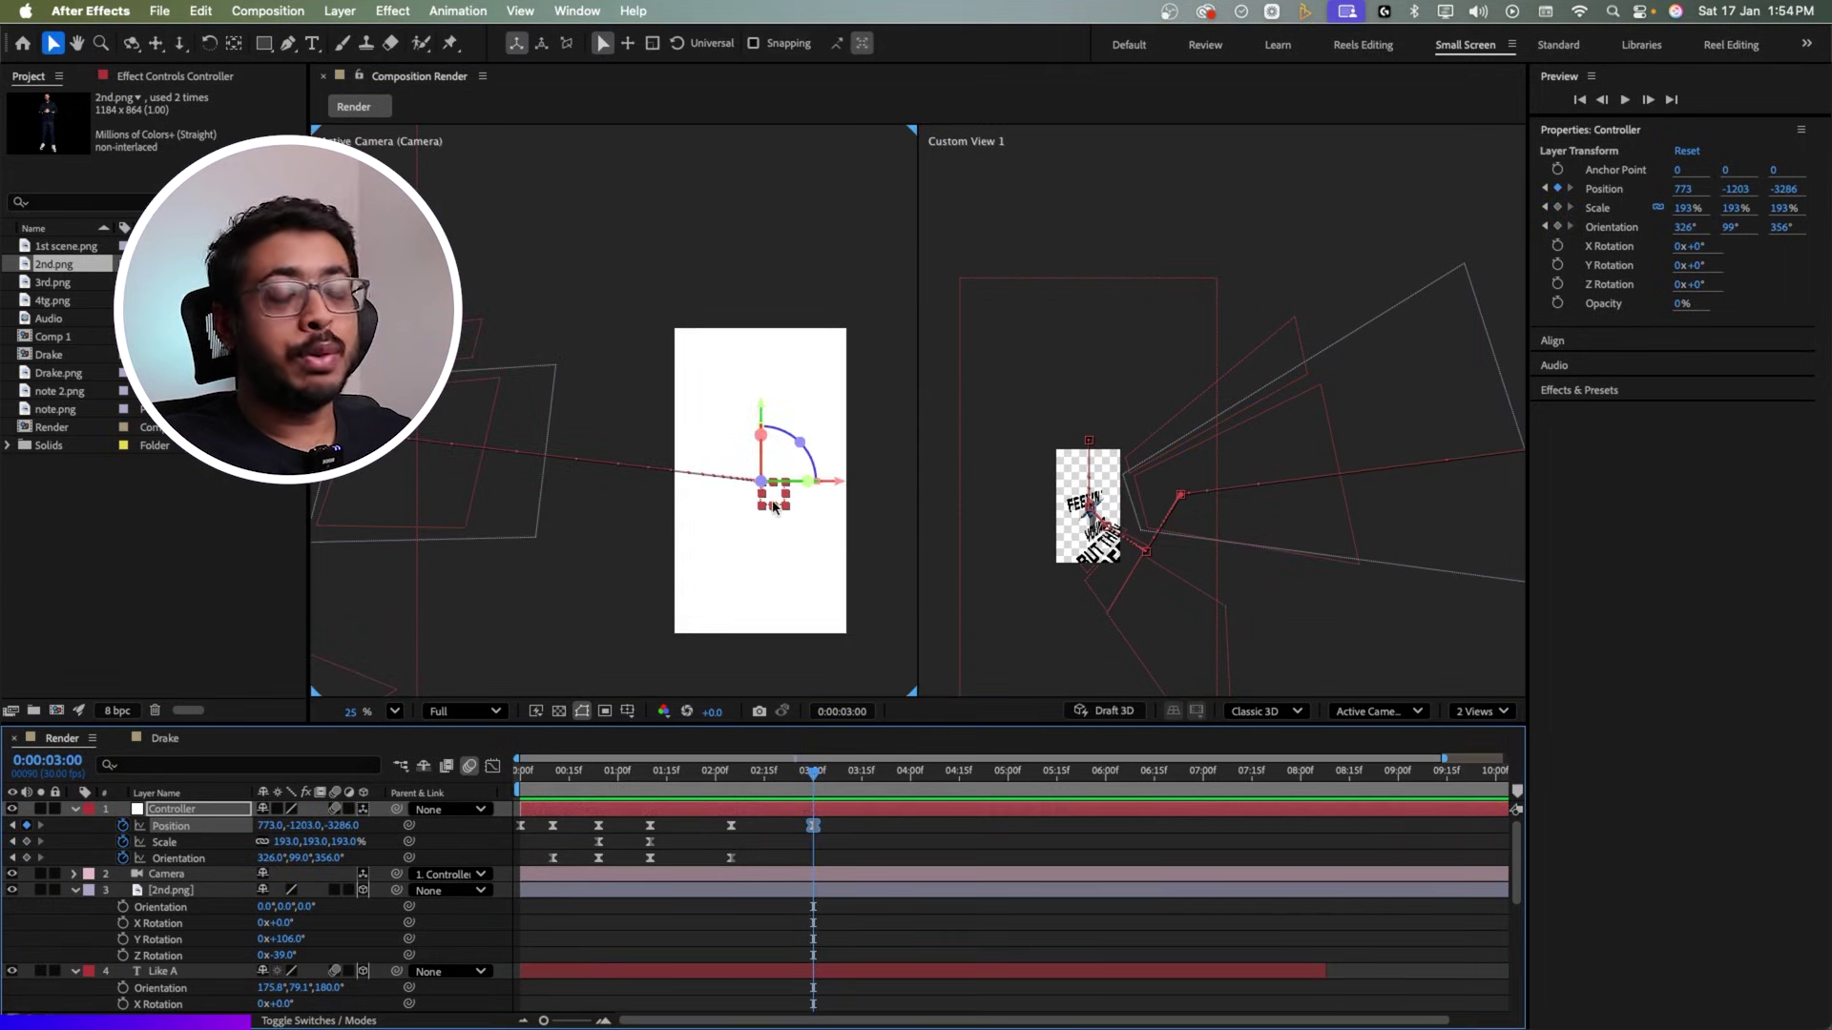
Step: Add 3rd.png to the Render composition below the Camera layer and make it a 3D layer
left_click_drag(53, 282, 246, 835)
key("s")
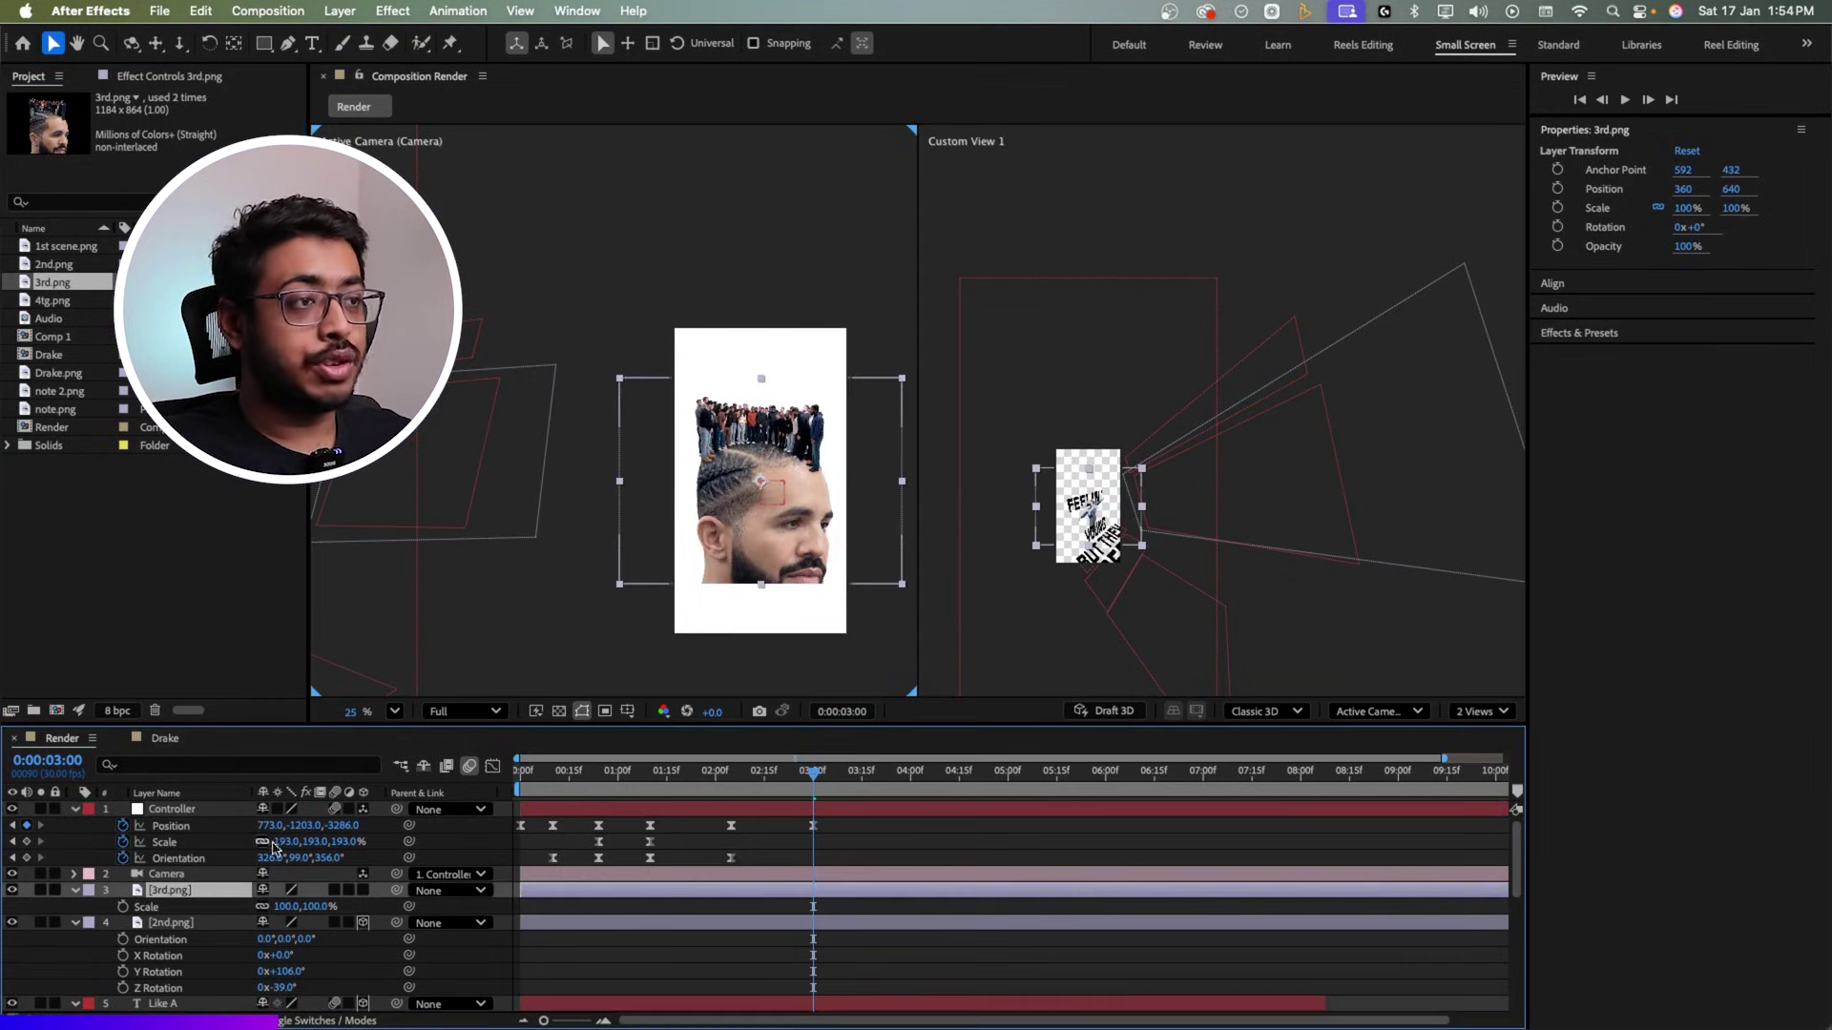
scroll(701, 472, "up", 2)
left_click_drag(739, 496, 656, 439)
left_click(384, 914)
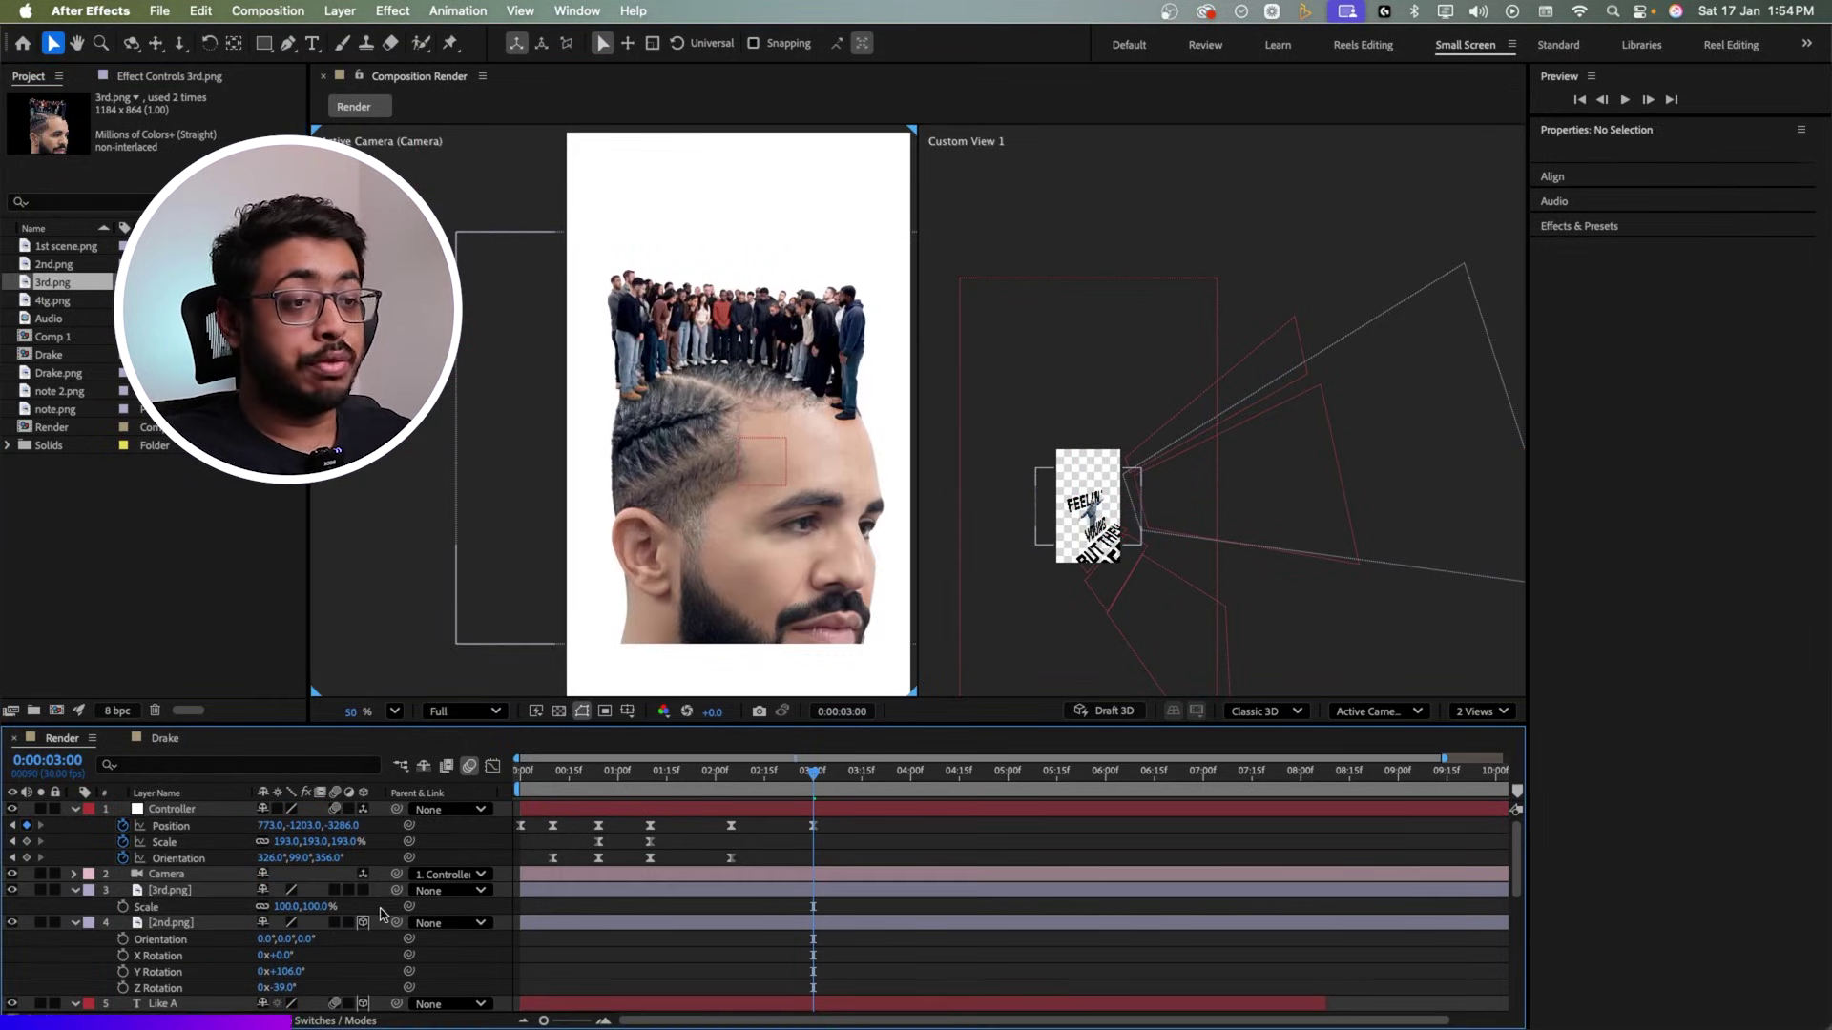
left_click(364, 890)
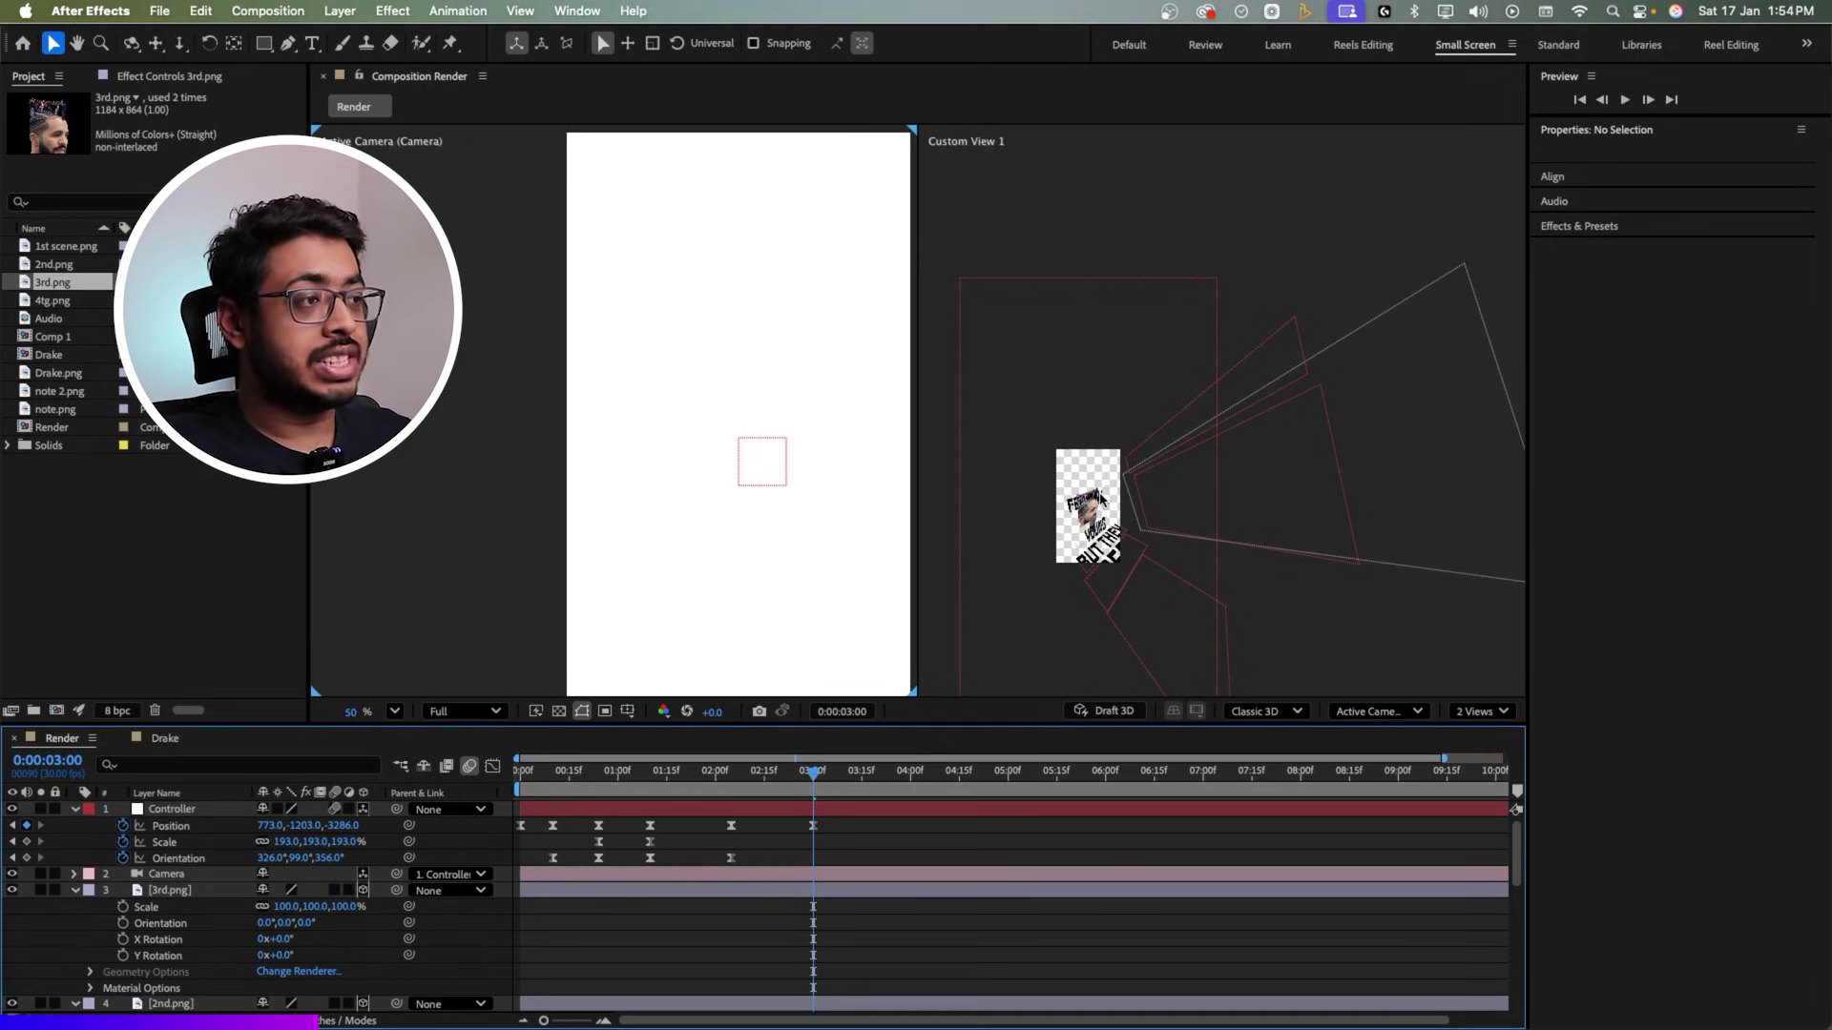
scroll(1024, 531, "up", 5)
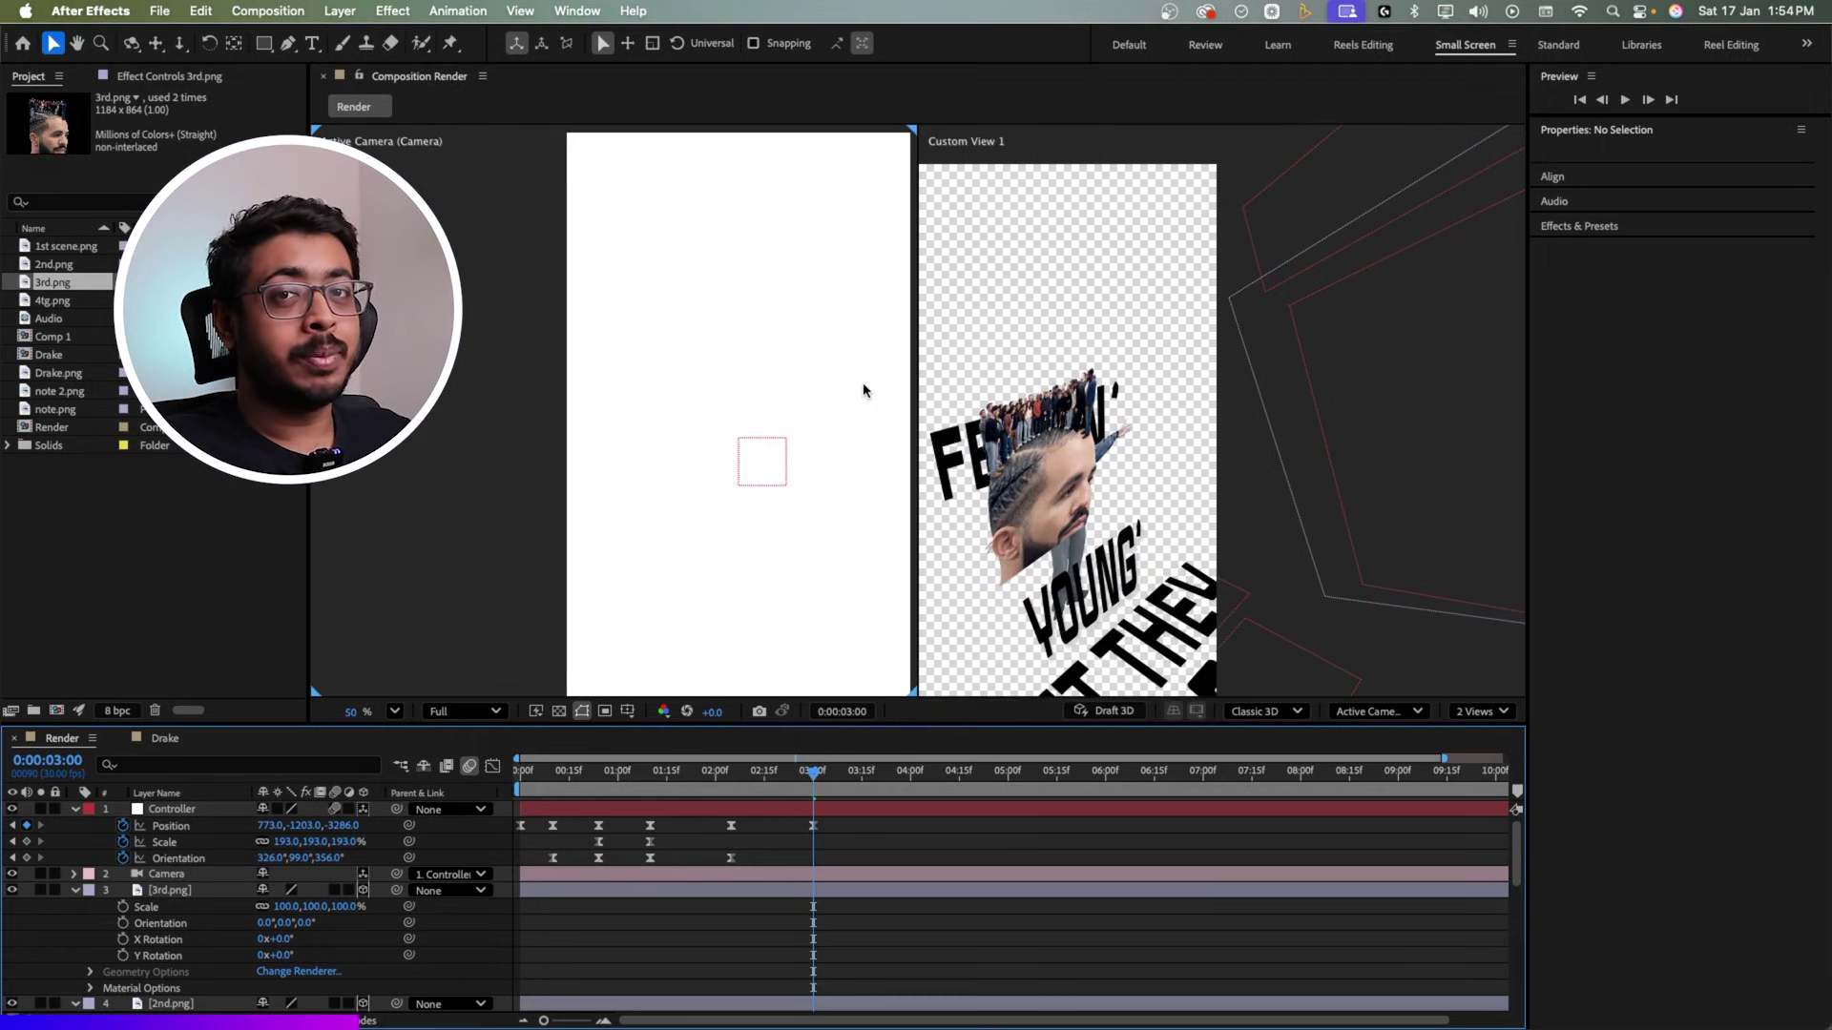
Step: Paste the Controller's position onto 3rd.png and adjust it to 799.5, -2199.9, -2411.8, scale 561%, rotations X -34°, Y 96°, Z -1°
left_click(166, 891)
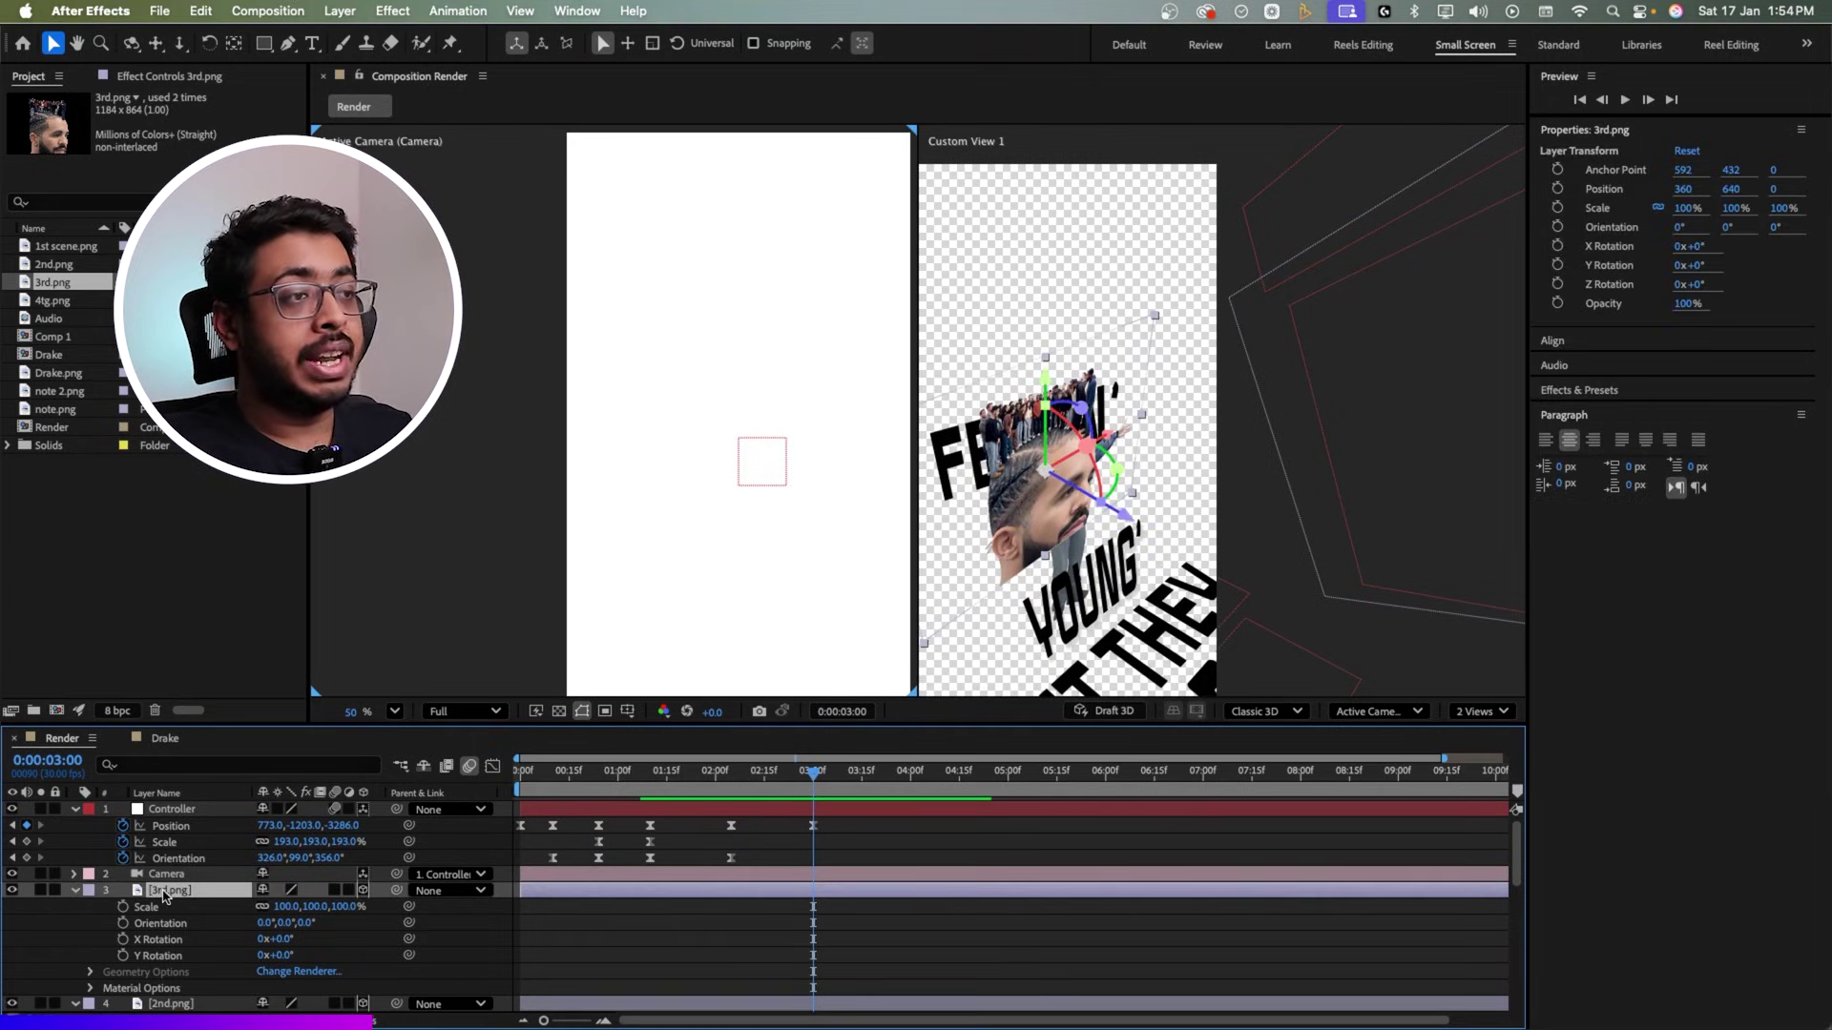
key("super+v")
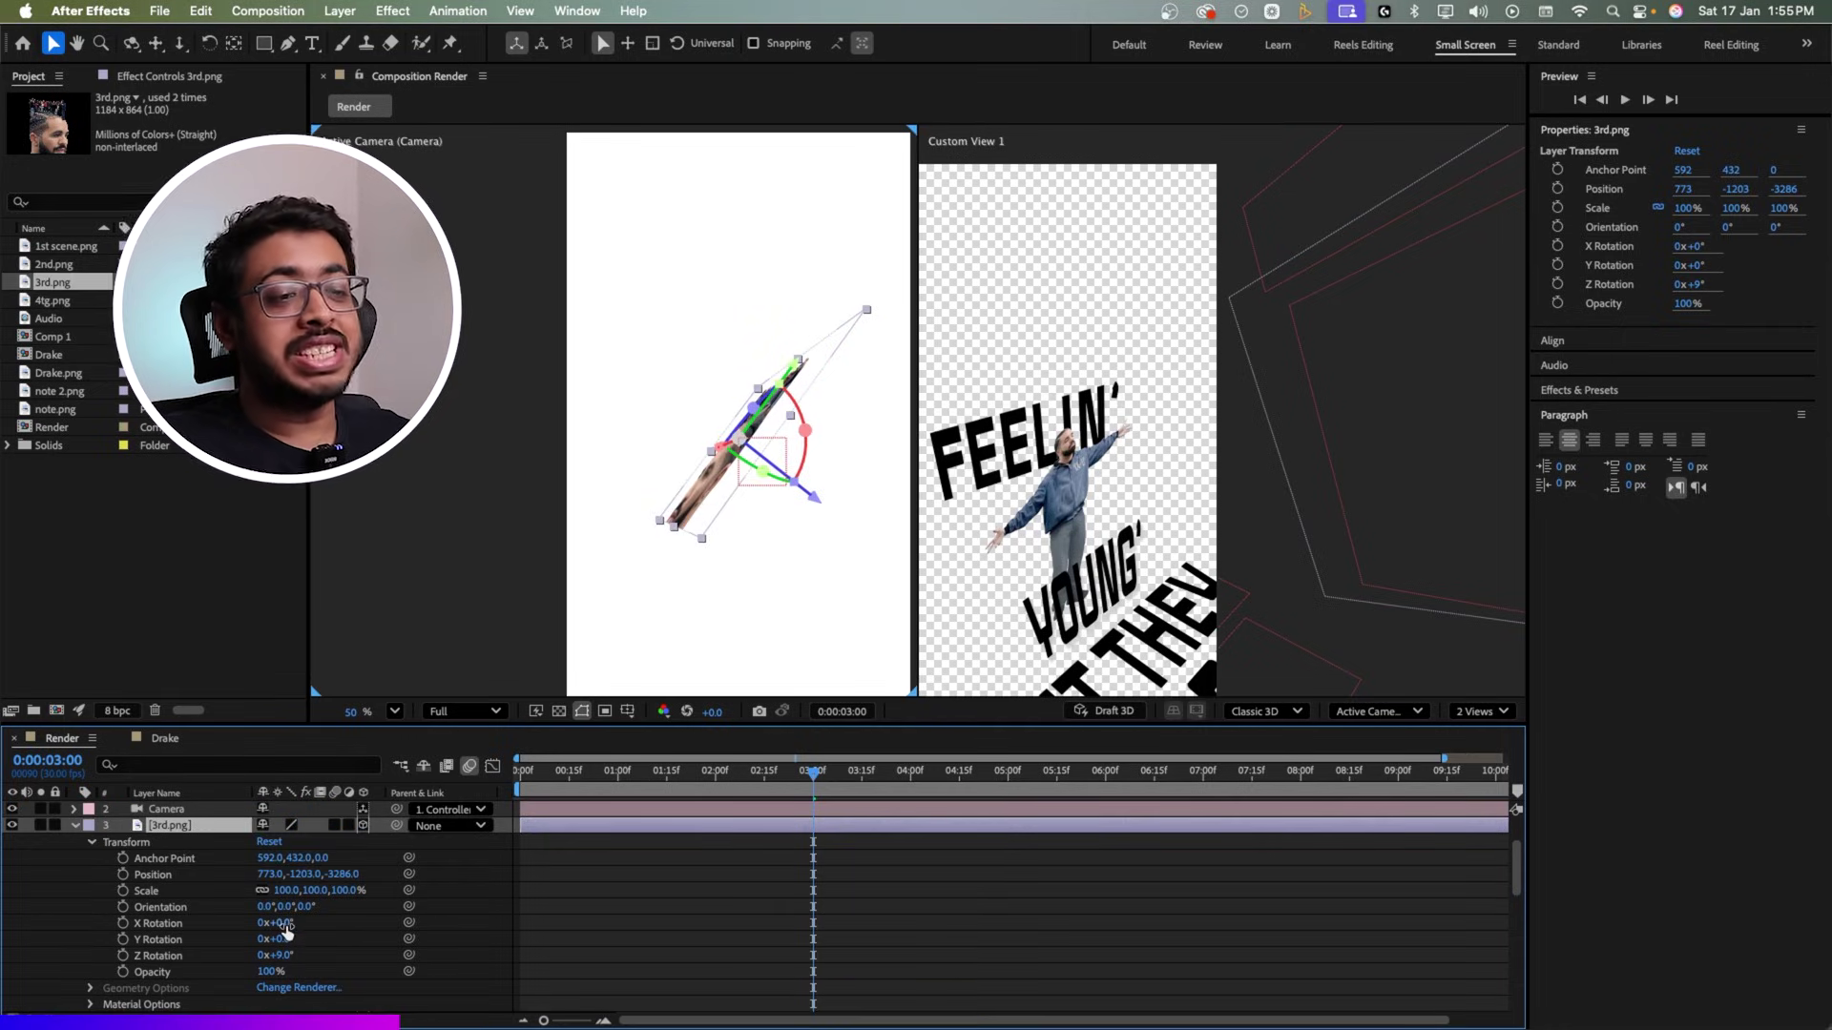
left_click_drag(287, 926, 259, 927)
left_click_drag(283, 941, 226, 952)
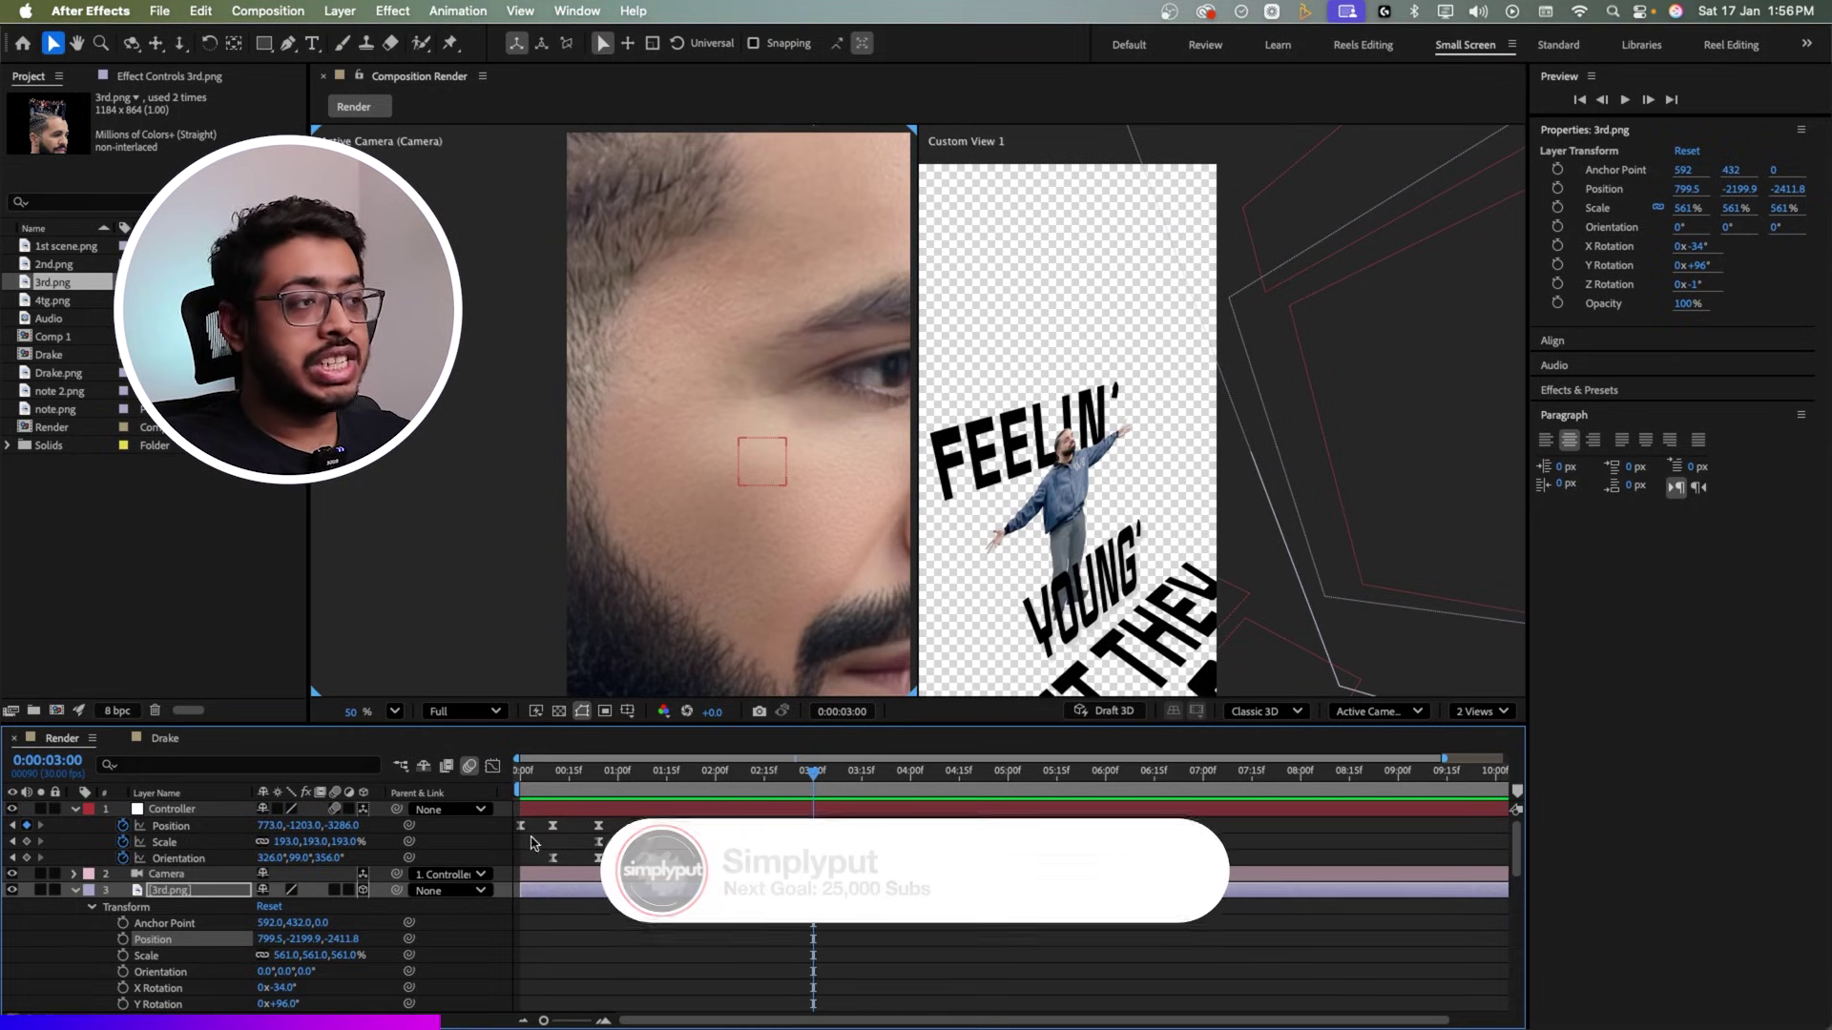
Step: Check the camera move at 0:00:02:10, then set the Controller's Position at 0:00:03:00 to 773, -1203, -6208
left_click(749, 773)
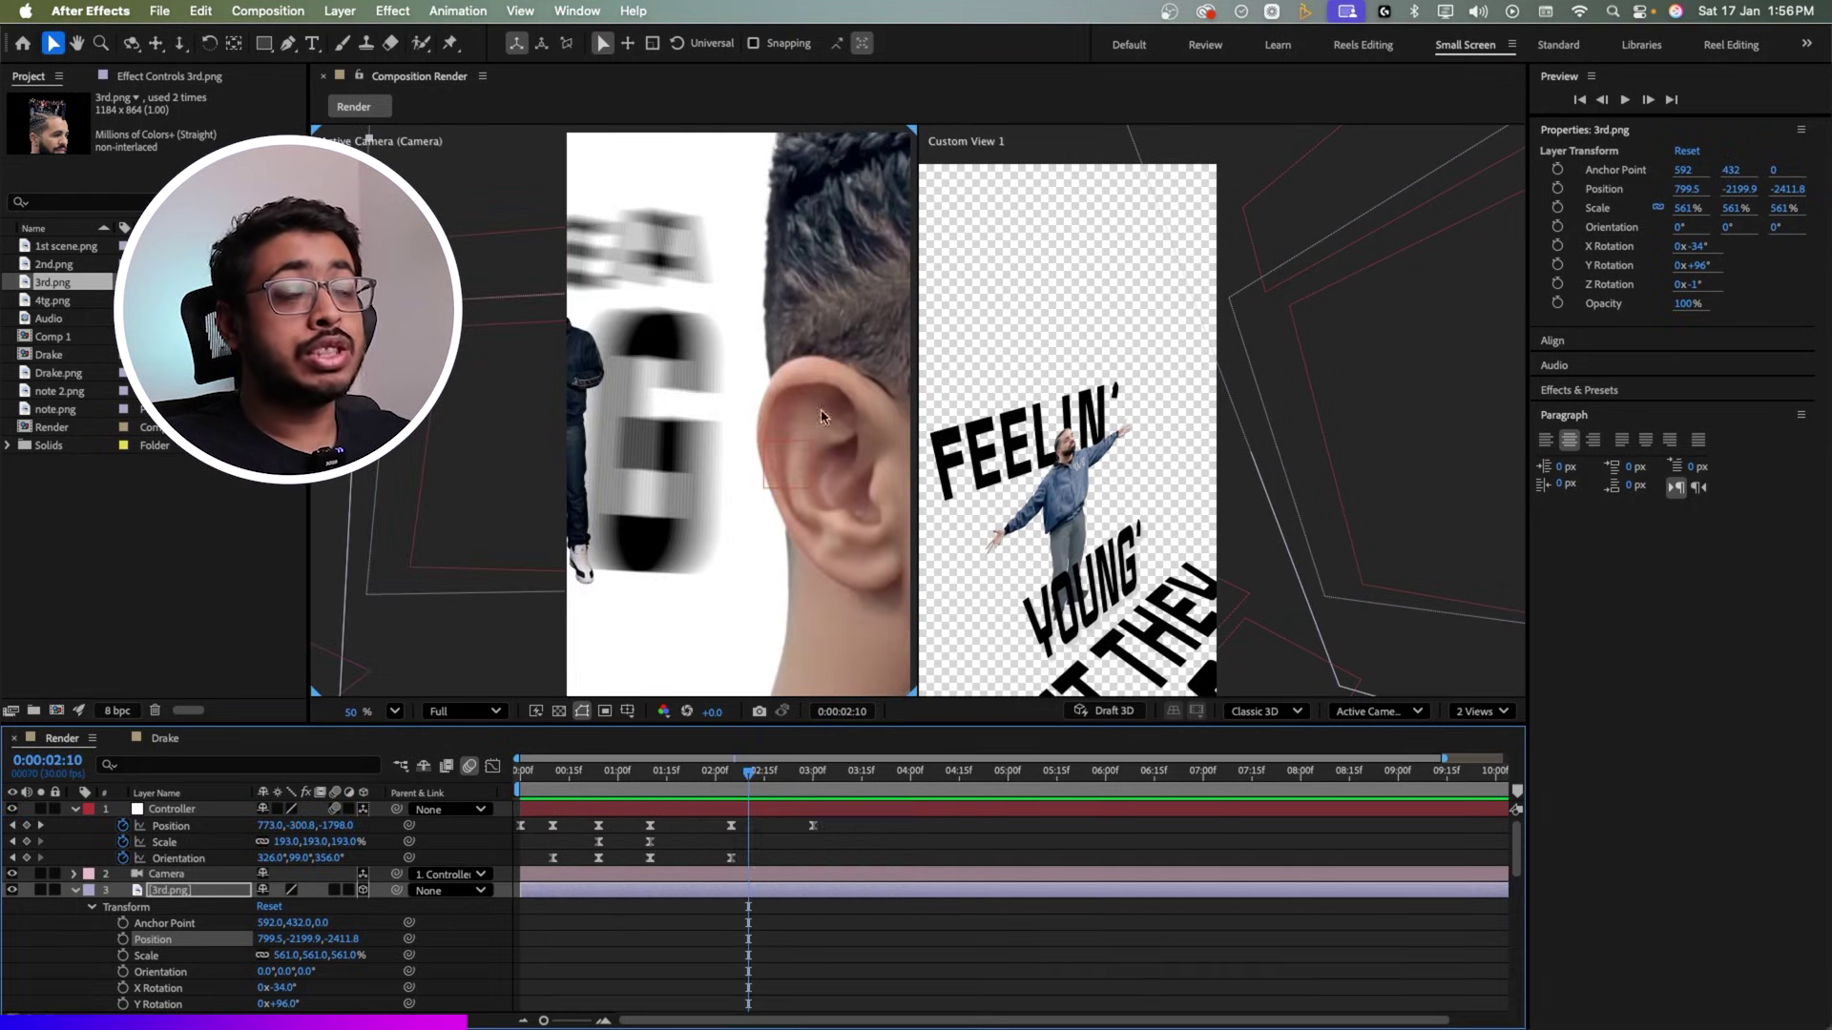
left_click(818, 775)
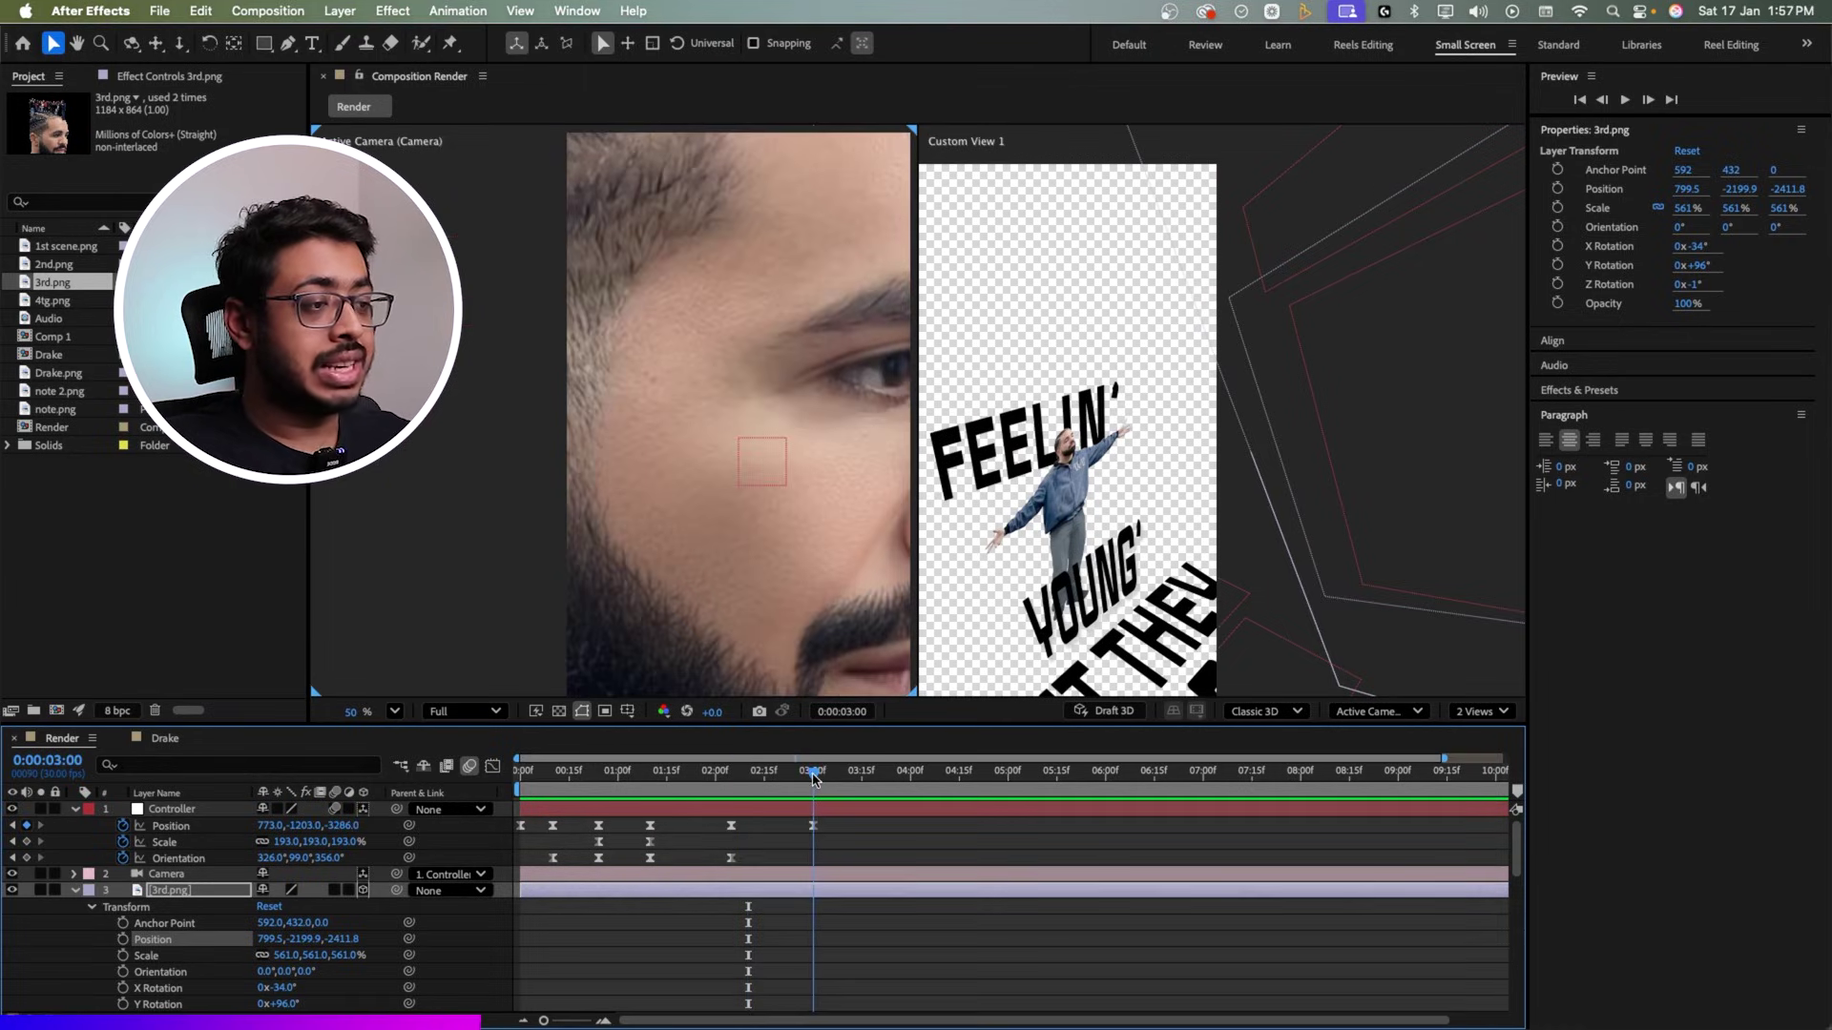
scroll(695, 411, "down", 5)
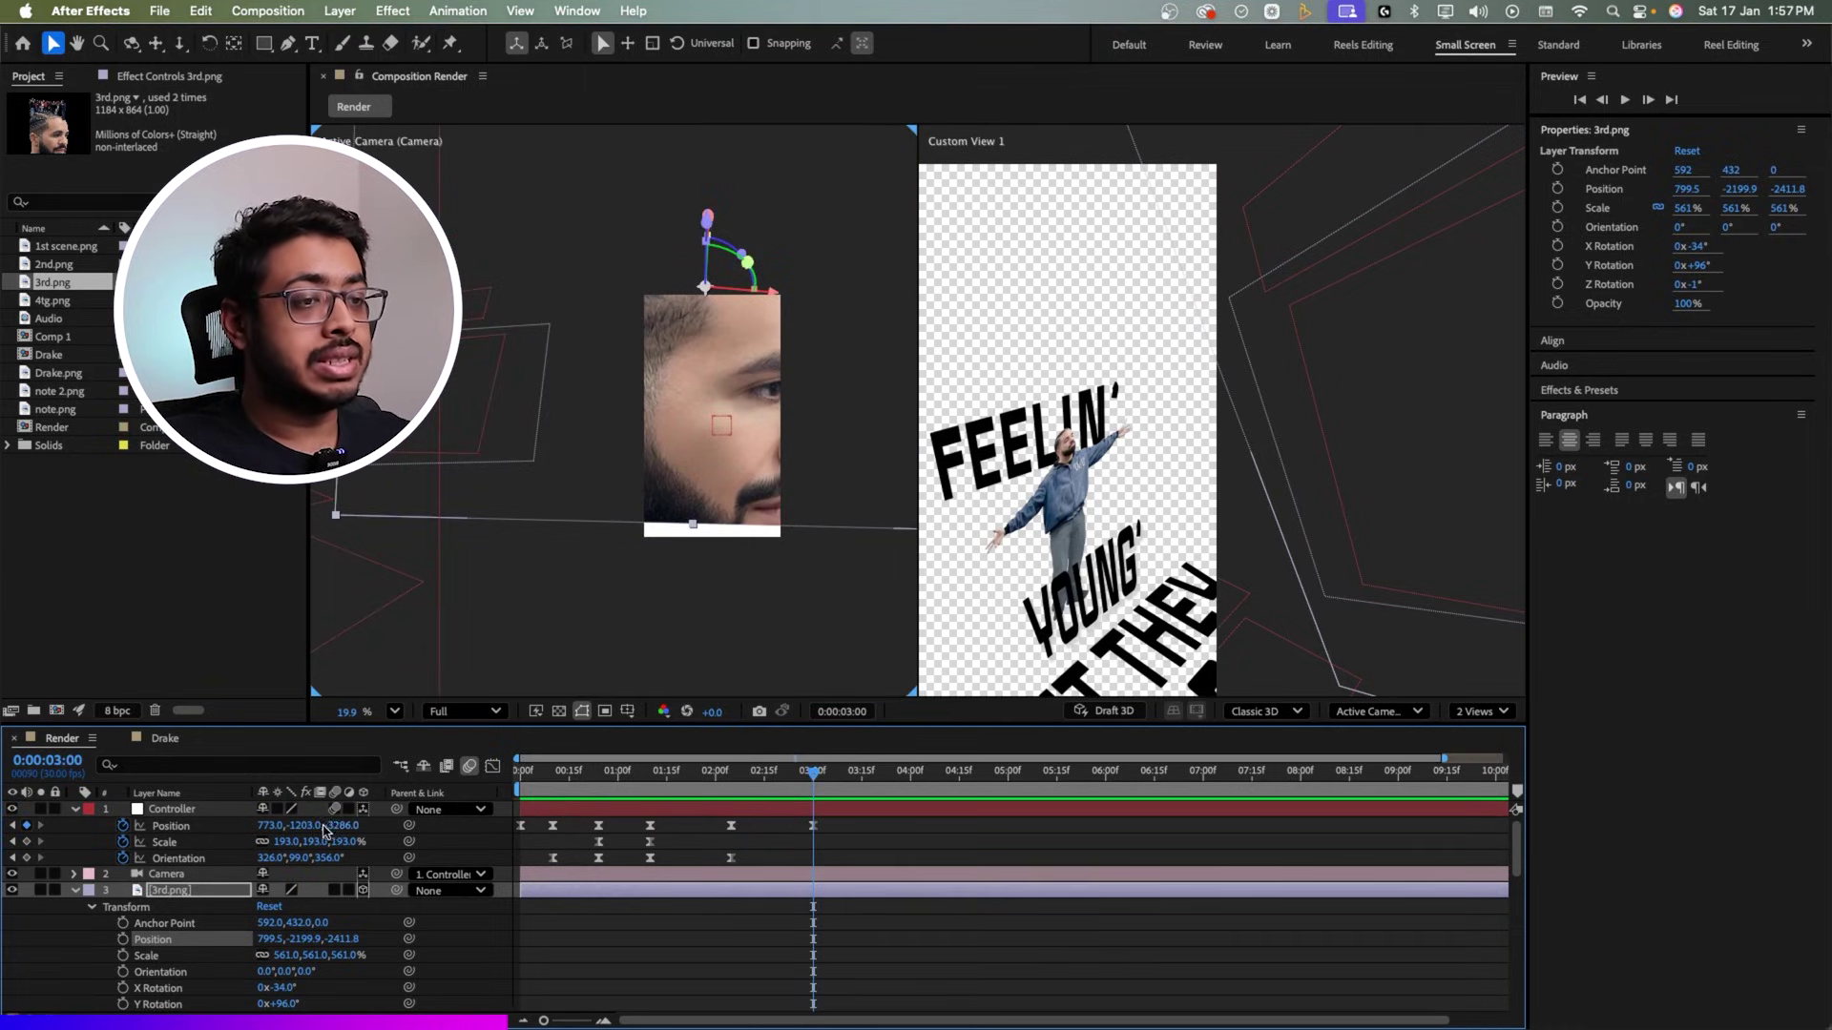
left_click_drag(336, 829, 60, 822)
left_click_drag(342, 826, 160, 842)
Step: Reposition 3rd.png at 835.1, -4228.9, -5133 with a scale of 620% and preview the move onto the face from 0:00:02:05
left_click(202, 891)
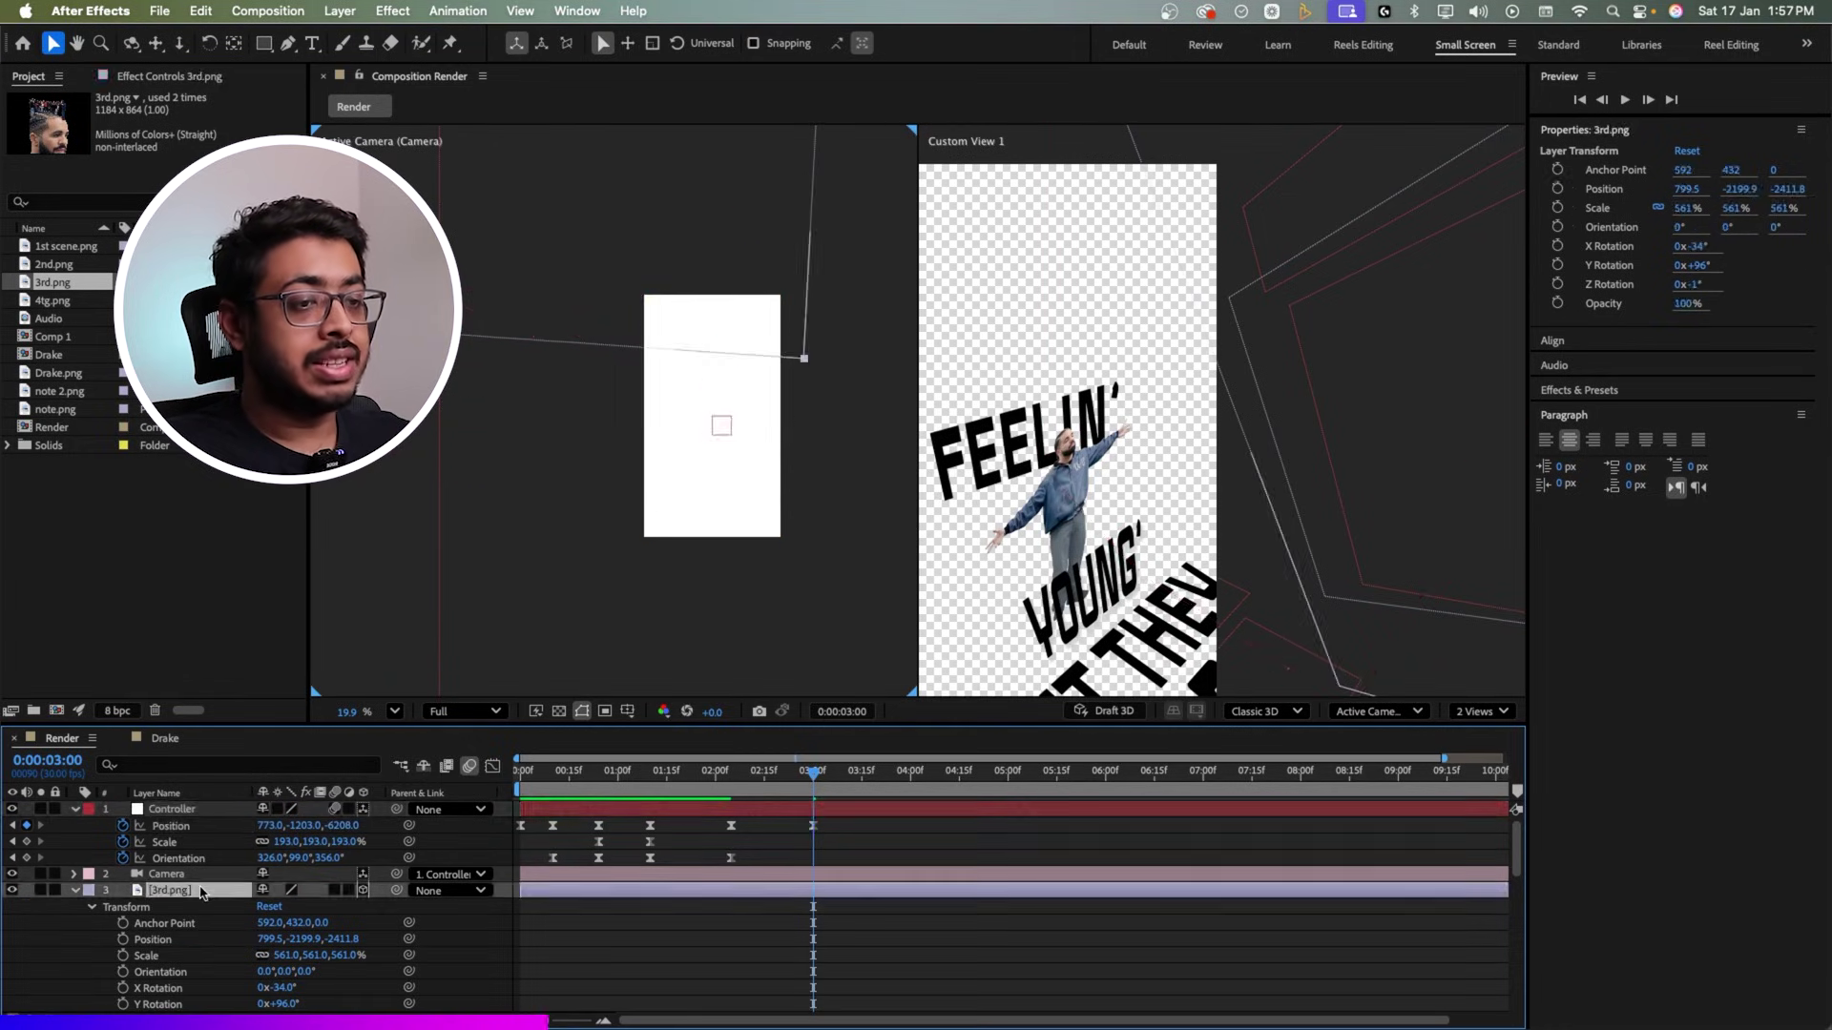
key("super+Home")
left_click_drag(735, 476, 726, 364)
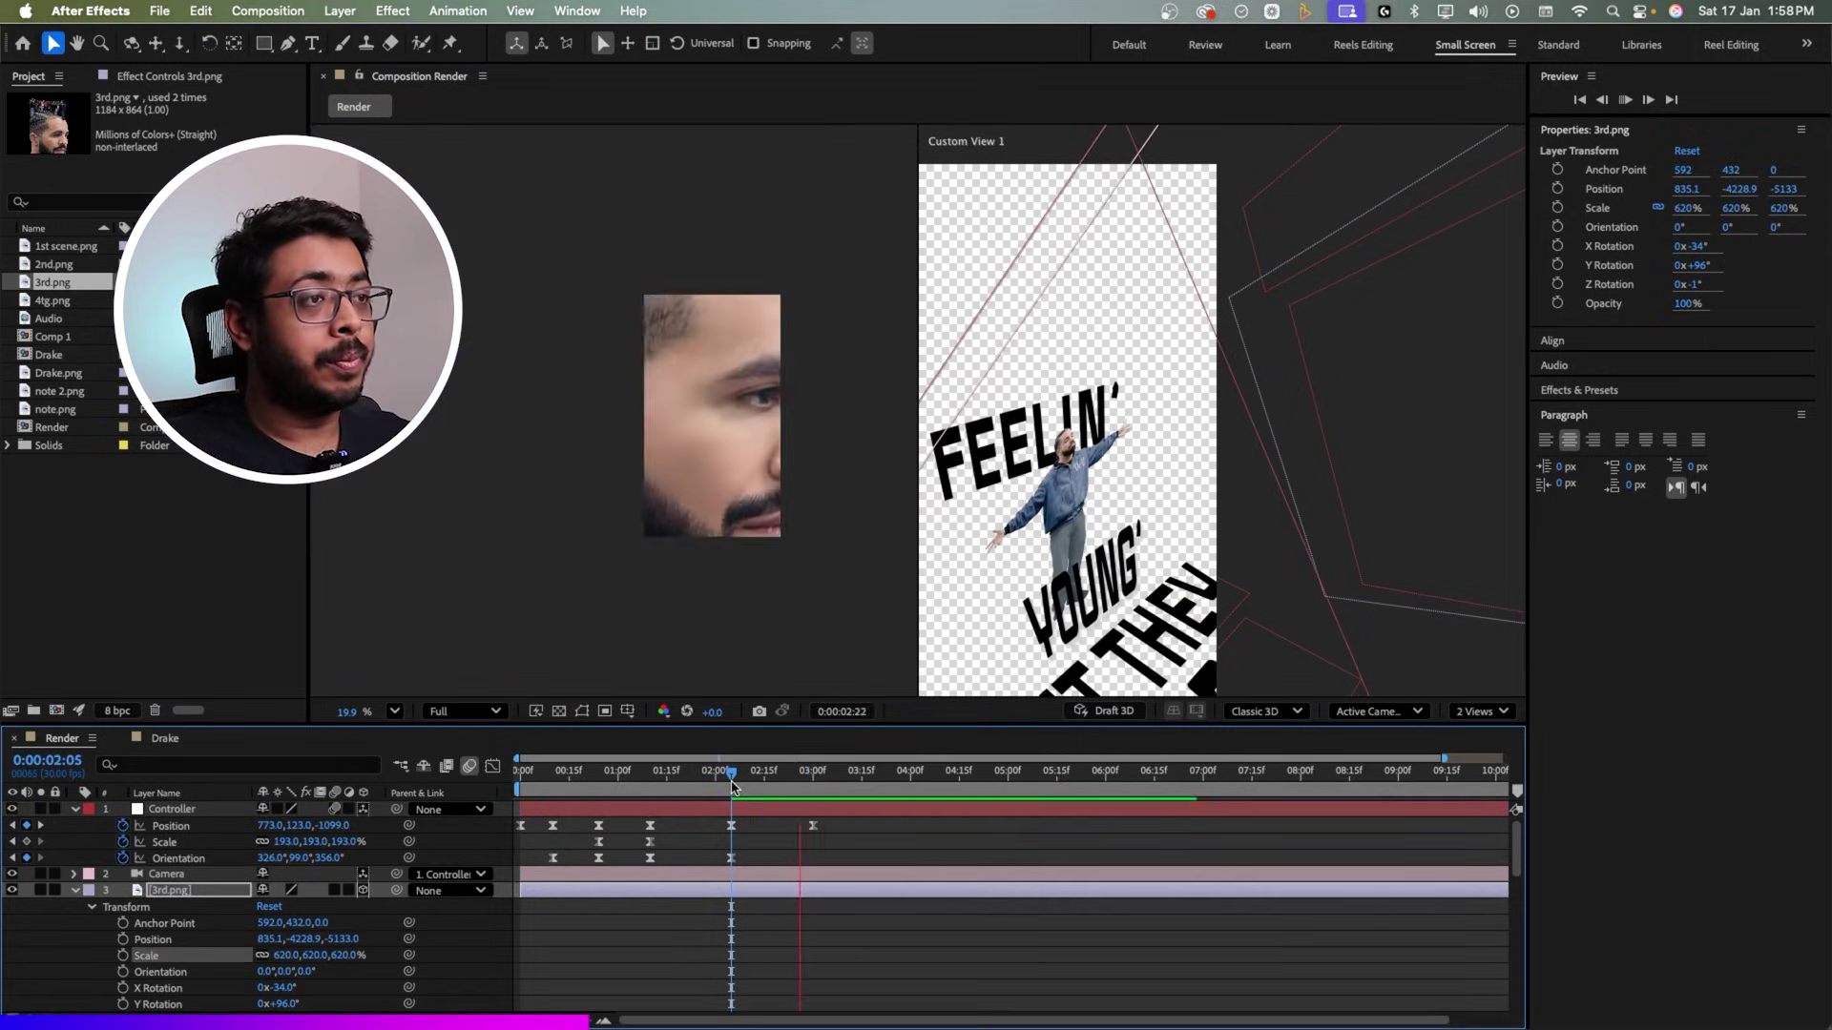
mouse_move(733, 787)
left_mouse_down()
mouse_move(780, 801)
mouse_move(733, 812)
left_mouse_up()
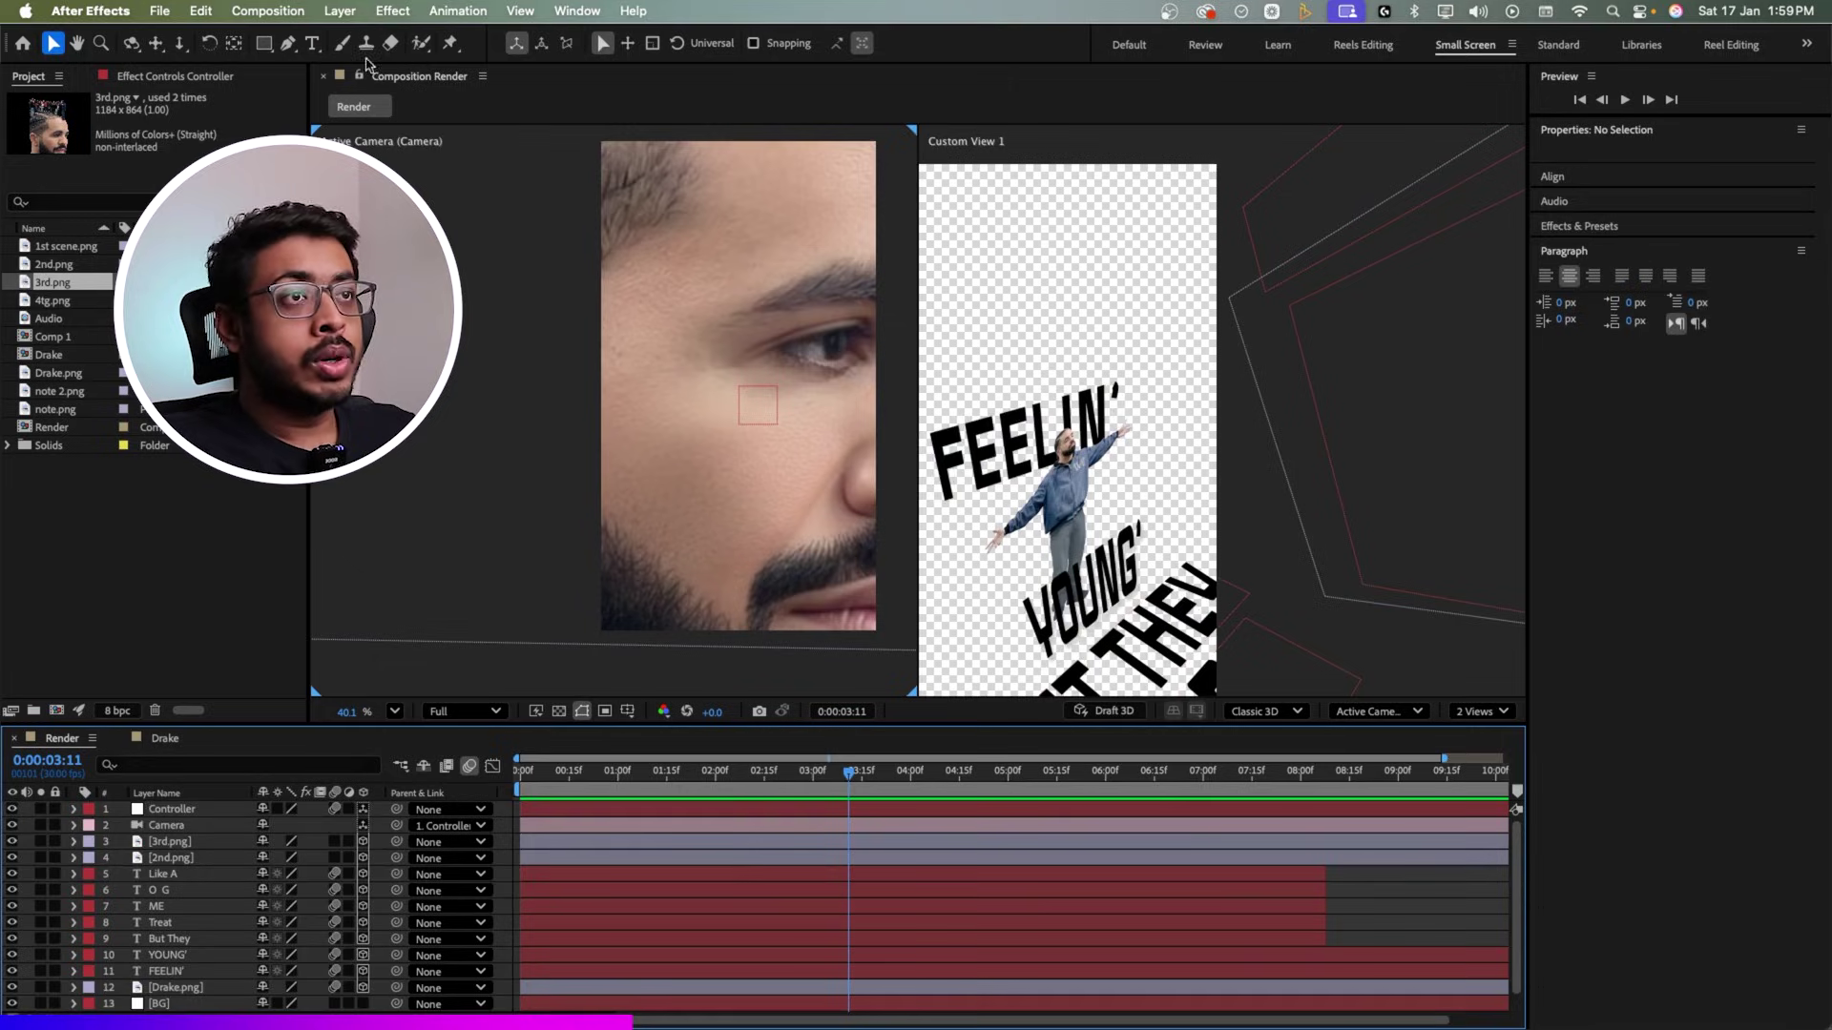
Step: Create a 3D text layer reading "And they want the tea" at 0:00:03:11 and position it at 773, -3336, -6208
left_click(312, 45)
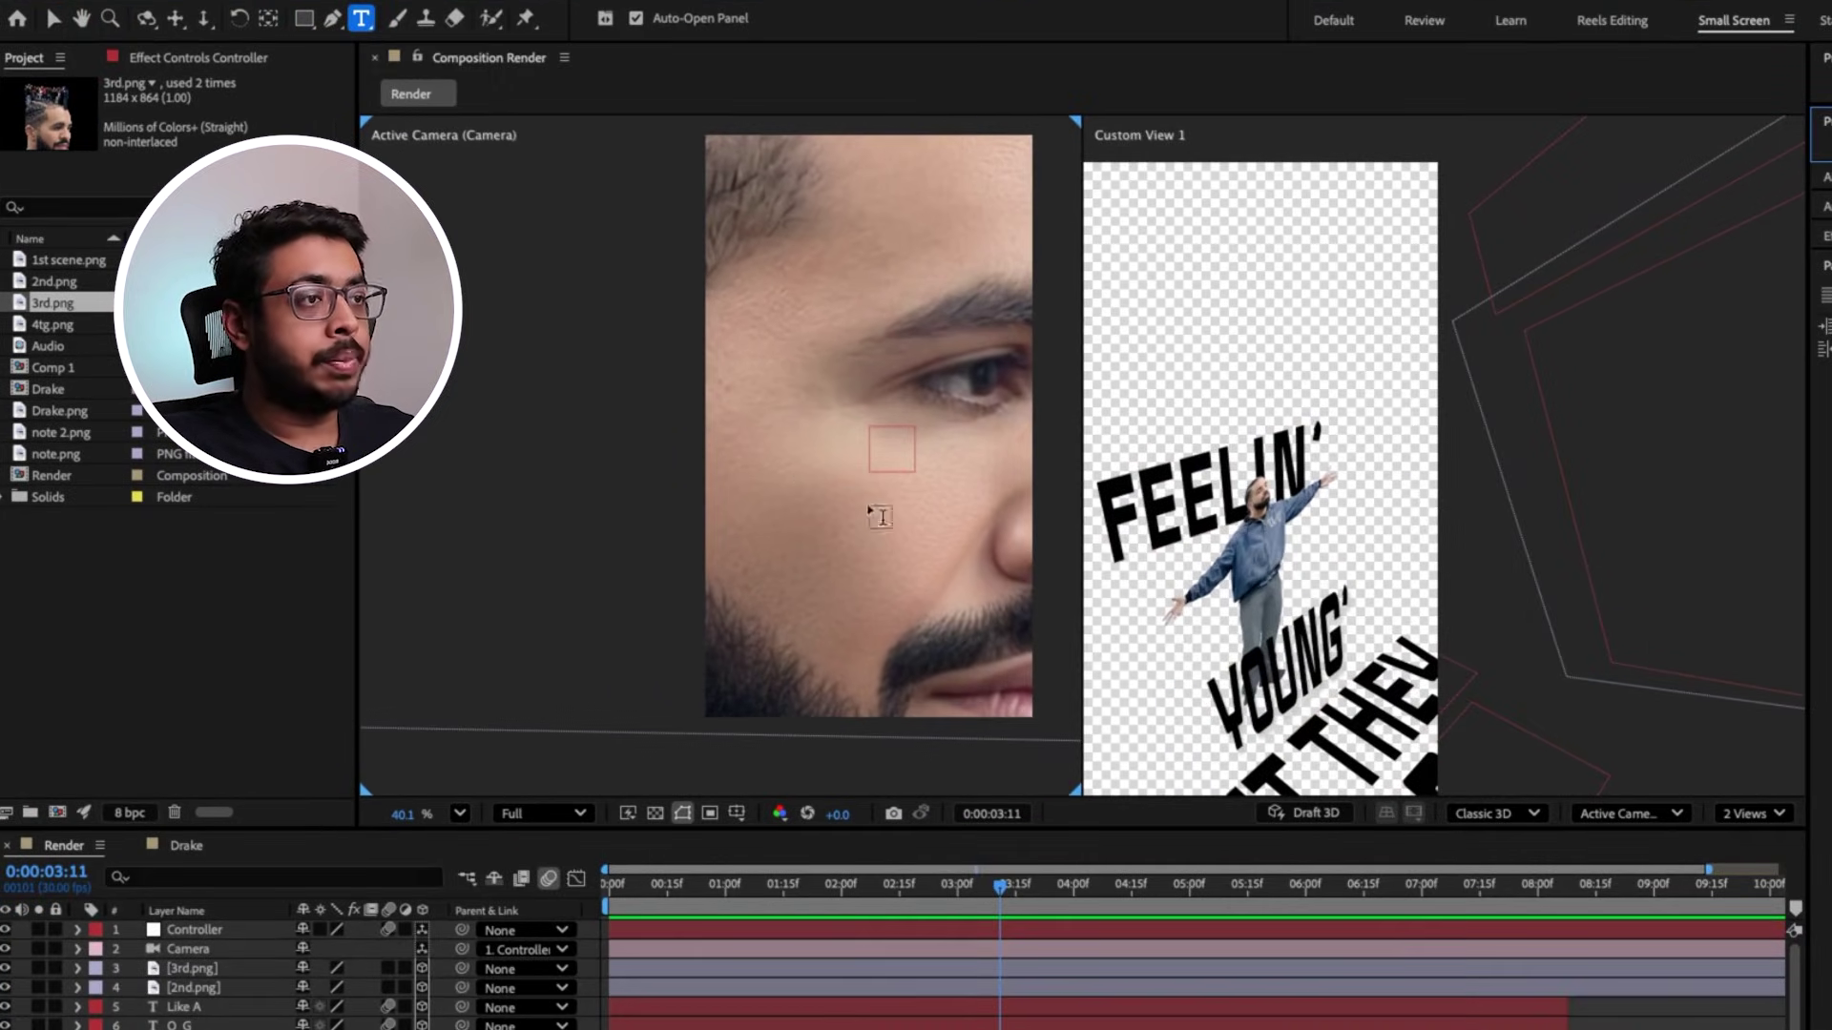
left_click(644, 424)
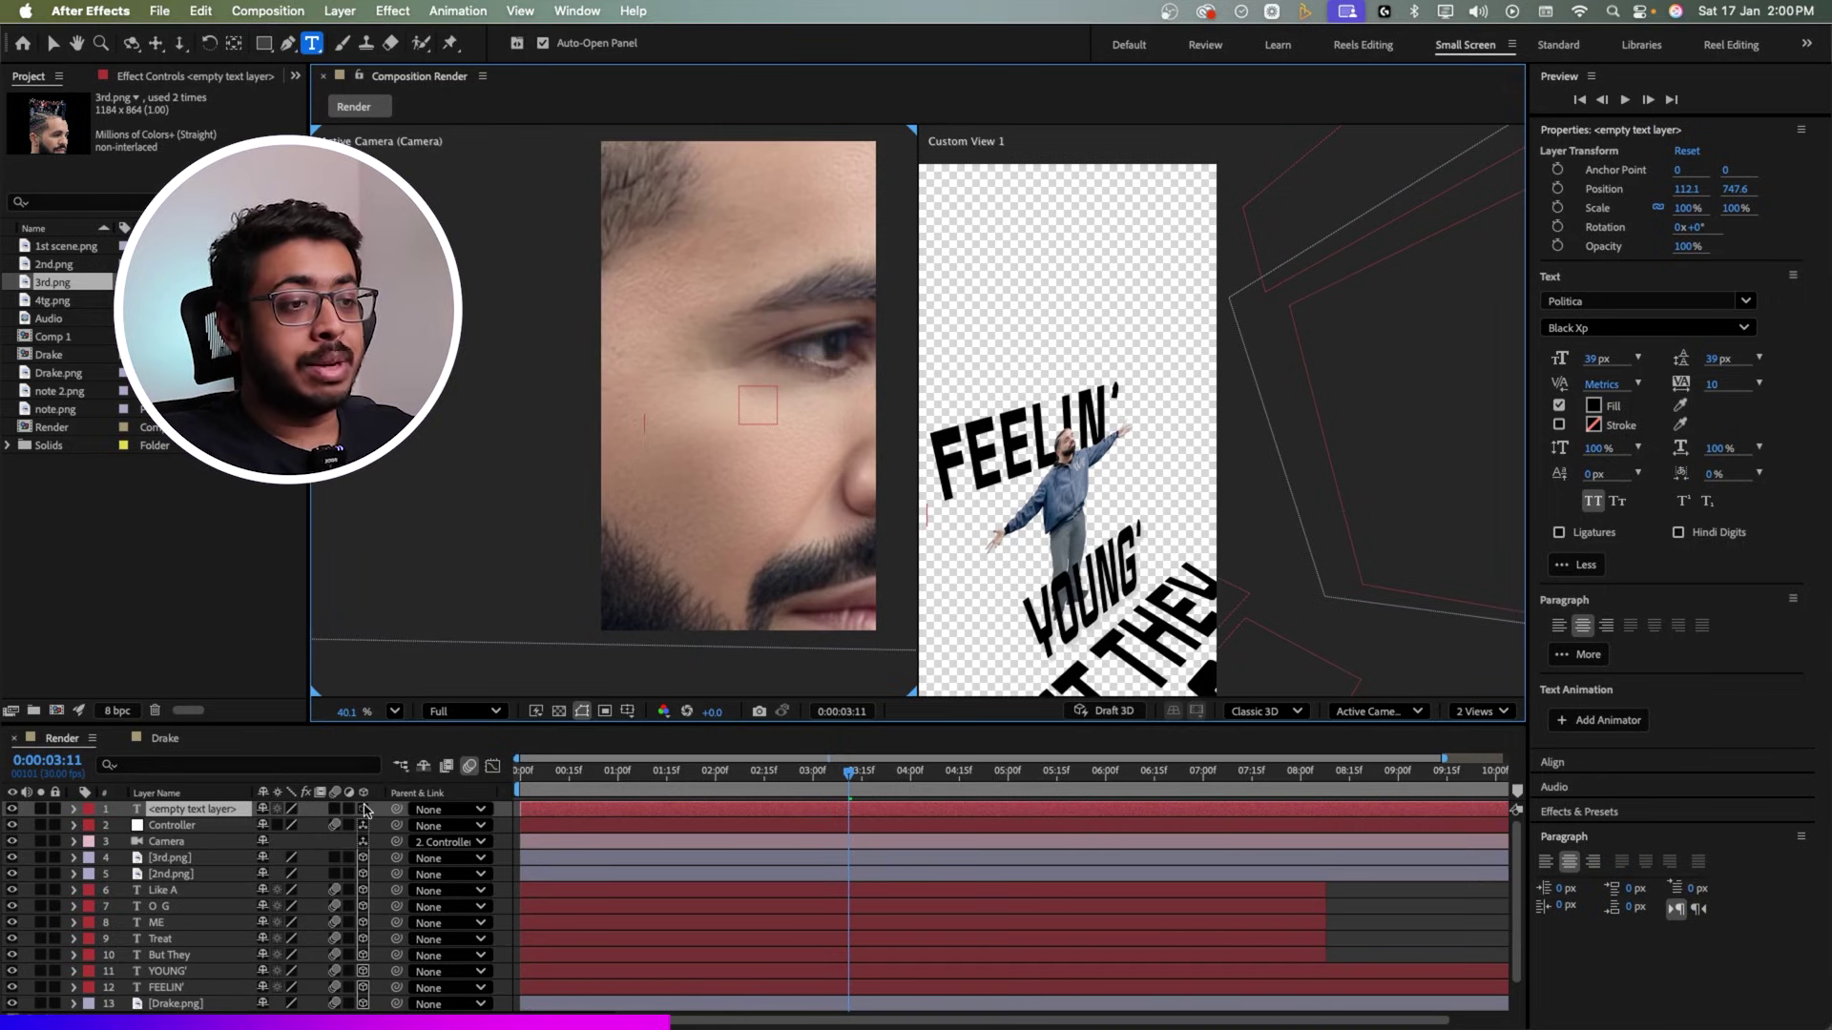
left_click(364, 810)
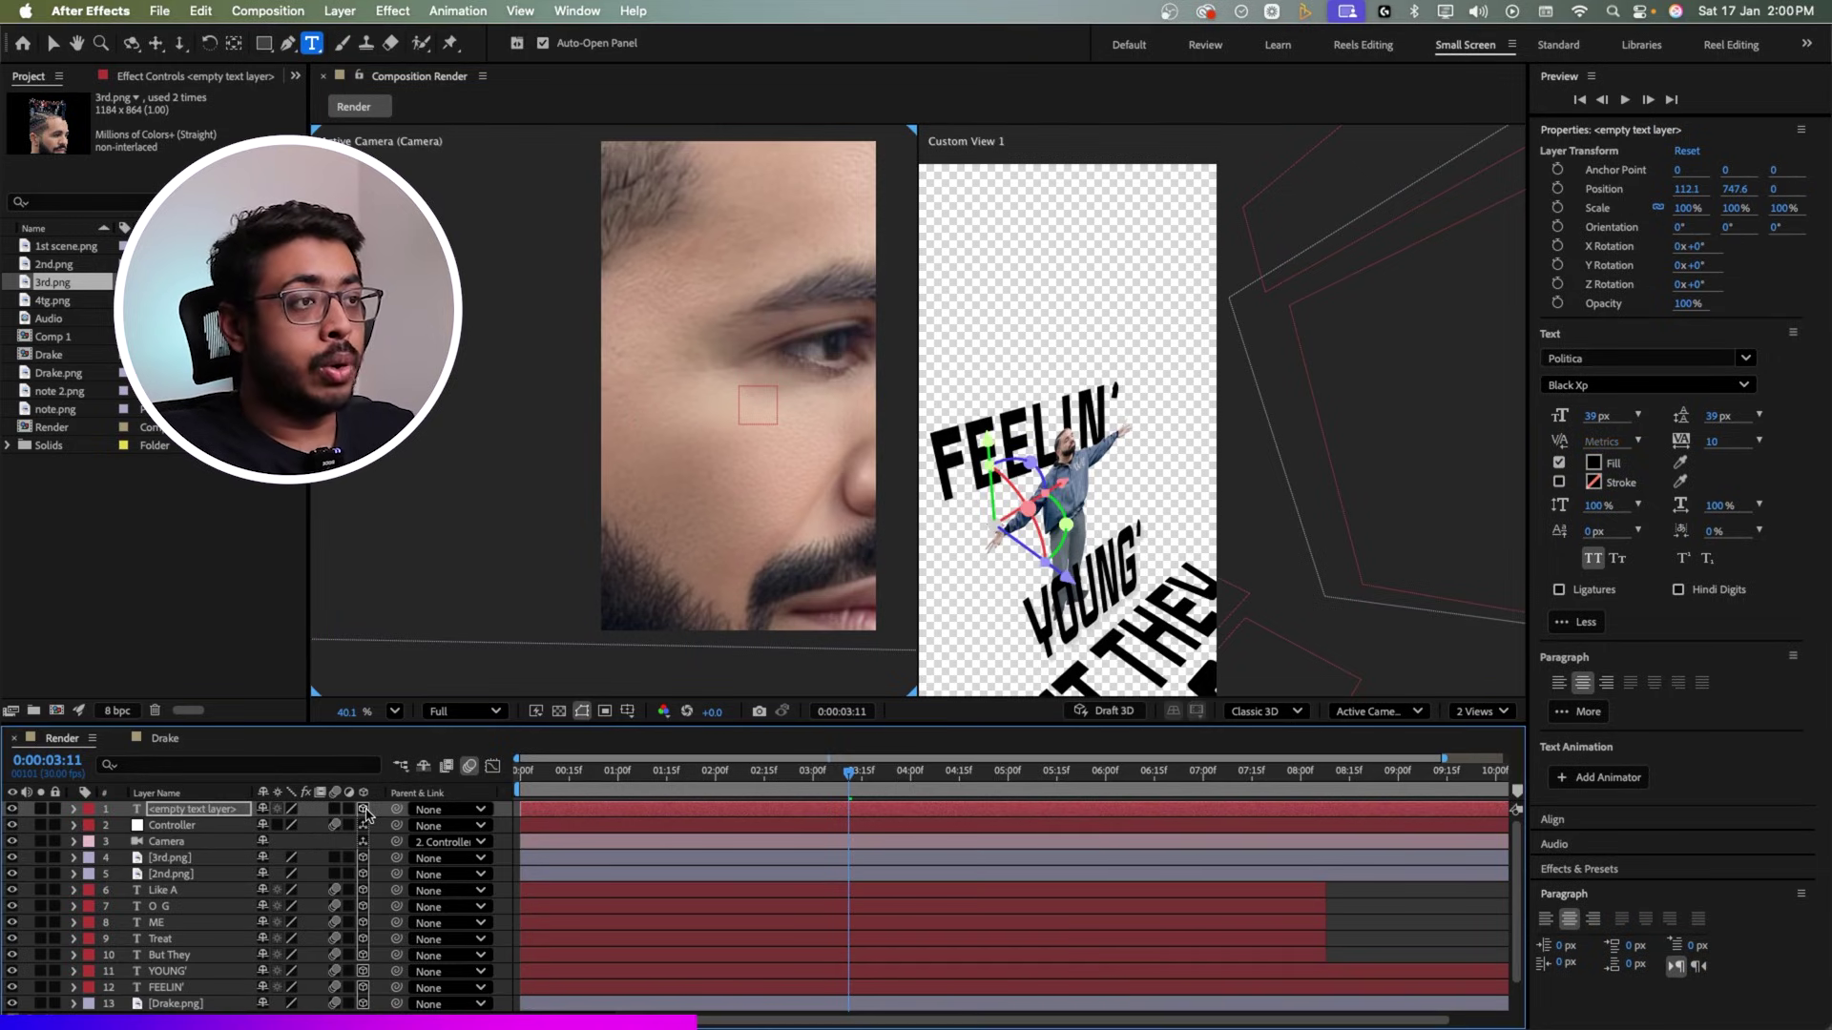
key("super+Home")
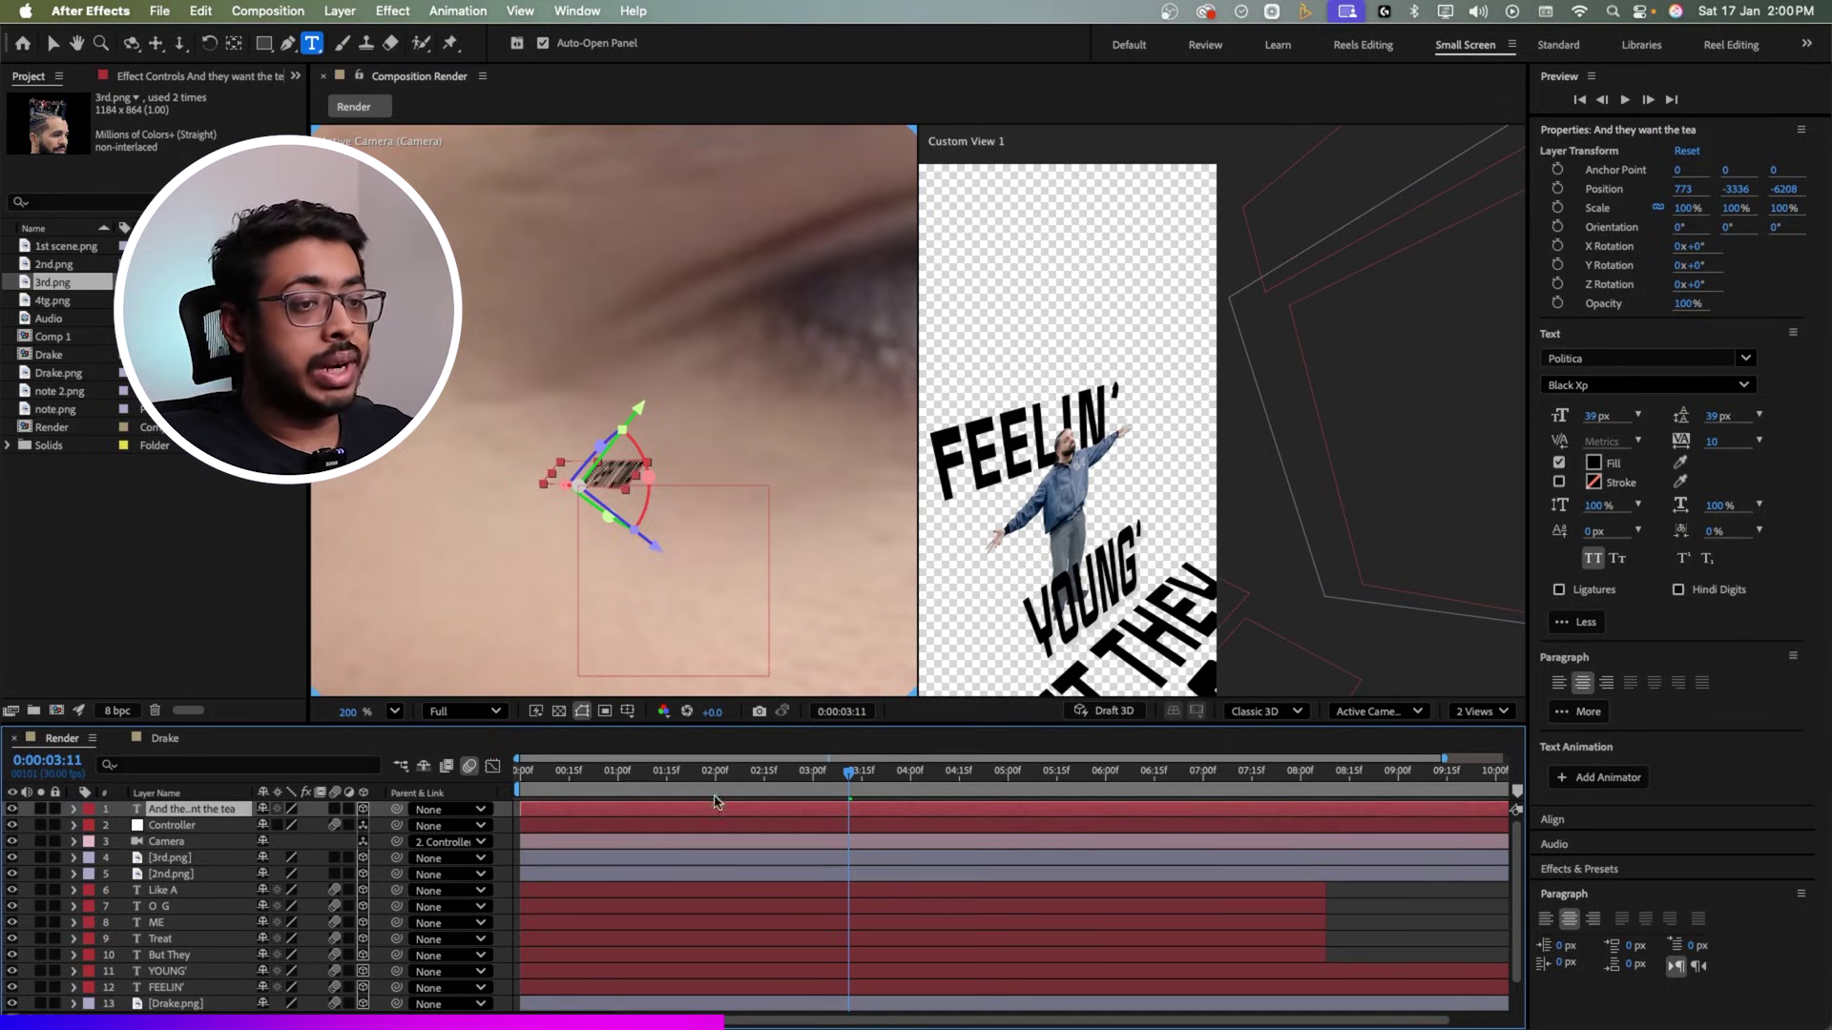
Step: Rotate the "And they want the tea" text to X -34° and Y 97° so it faces the camera
key("r")
left_click_drag(285, 843, 369, 857)
scroll(687, 515, "down", 4)
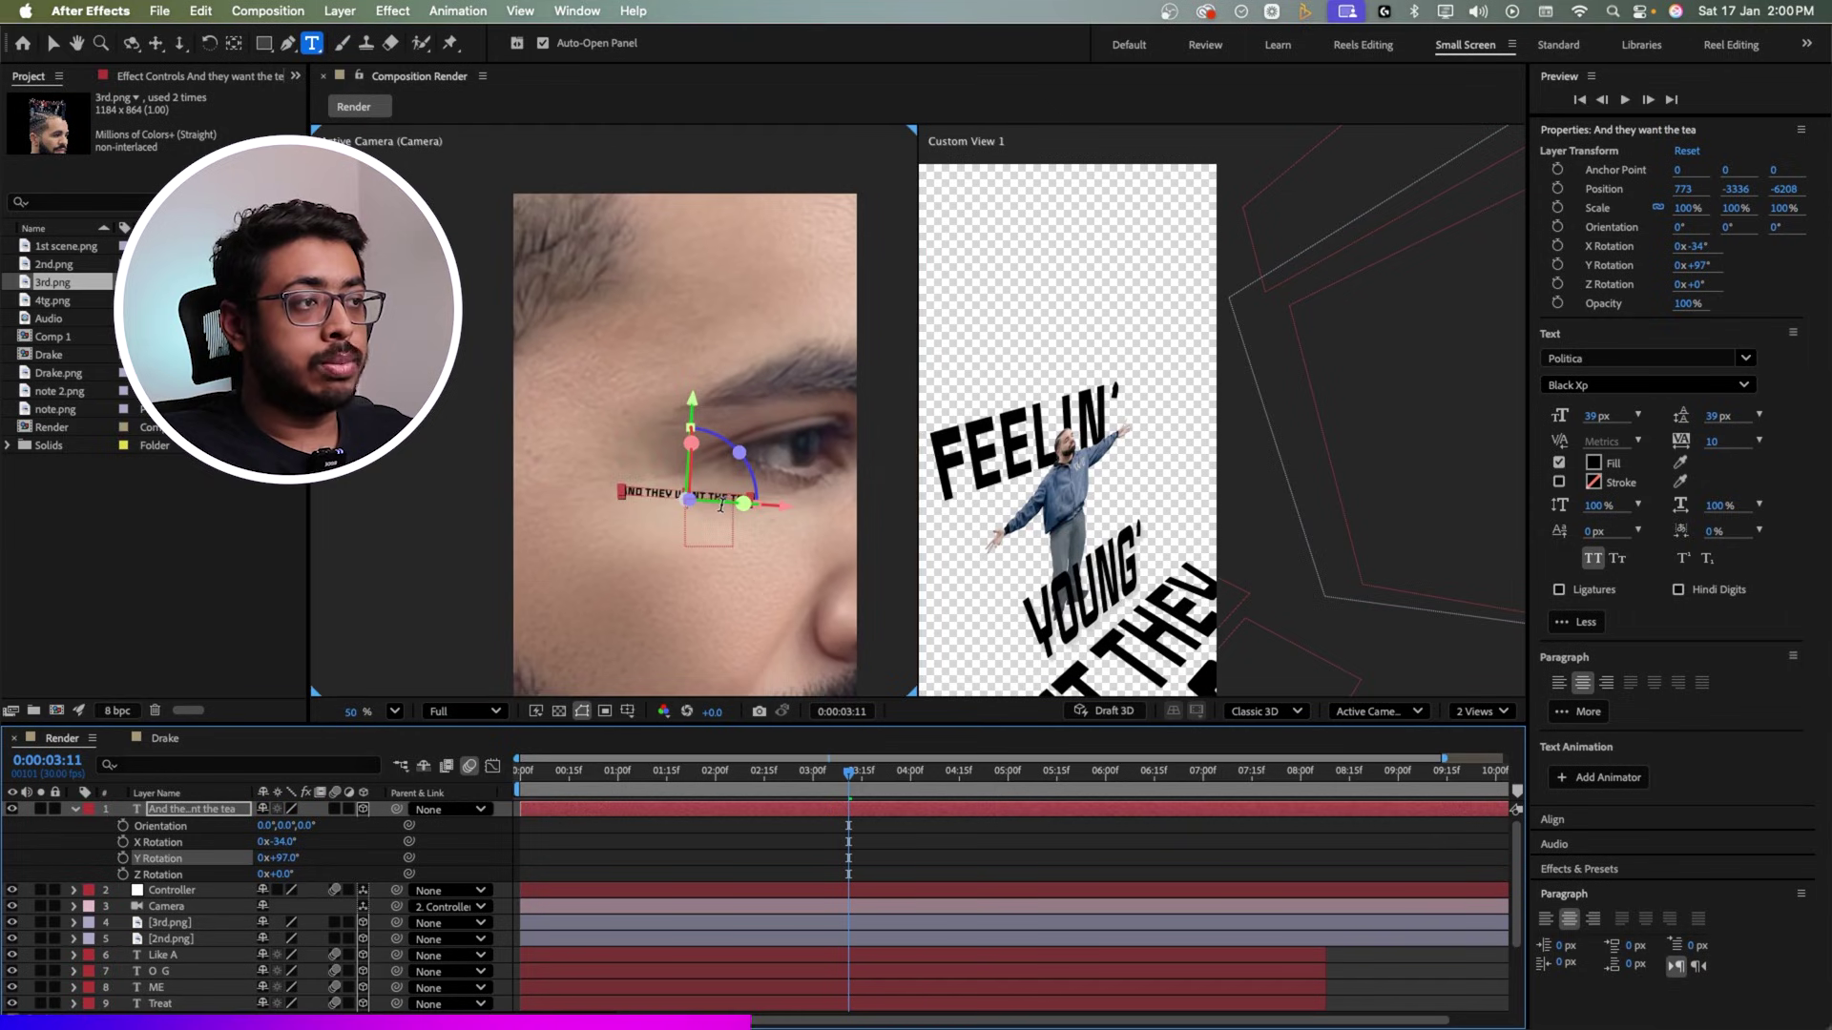
Step: Add an Opacity animator to the "And they want the tea" text and set its opacity to 0%
left_click(73, 810)
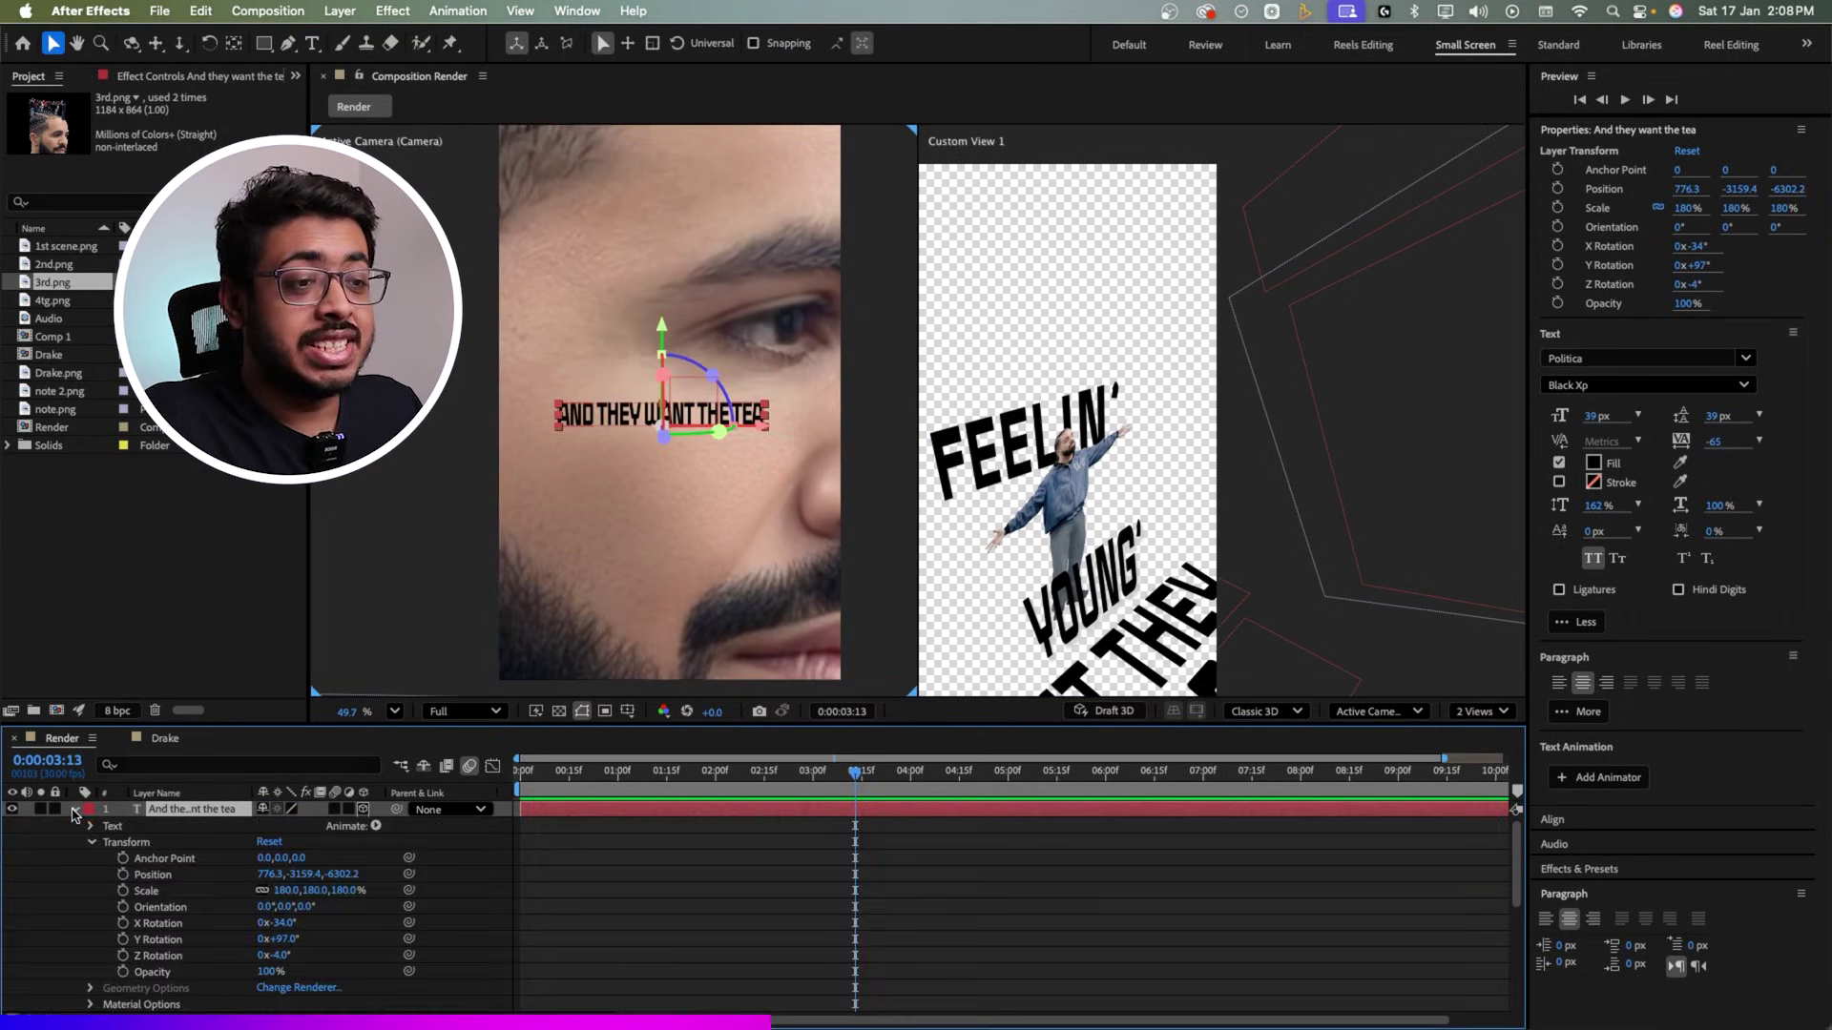
left_click(376, 827)
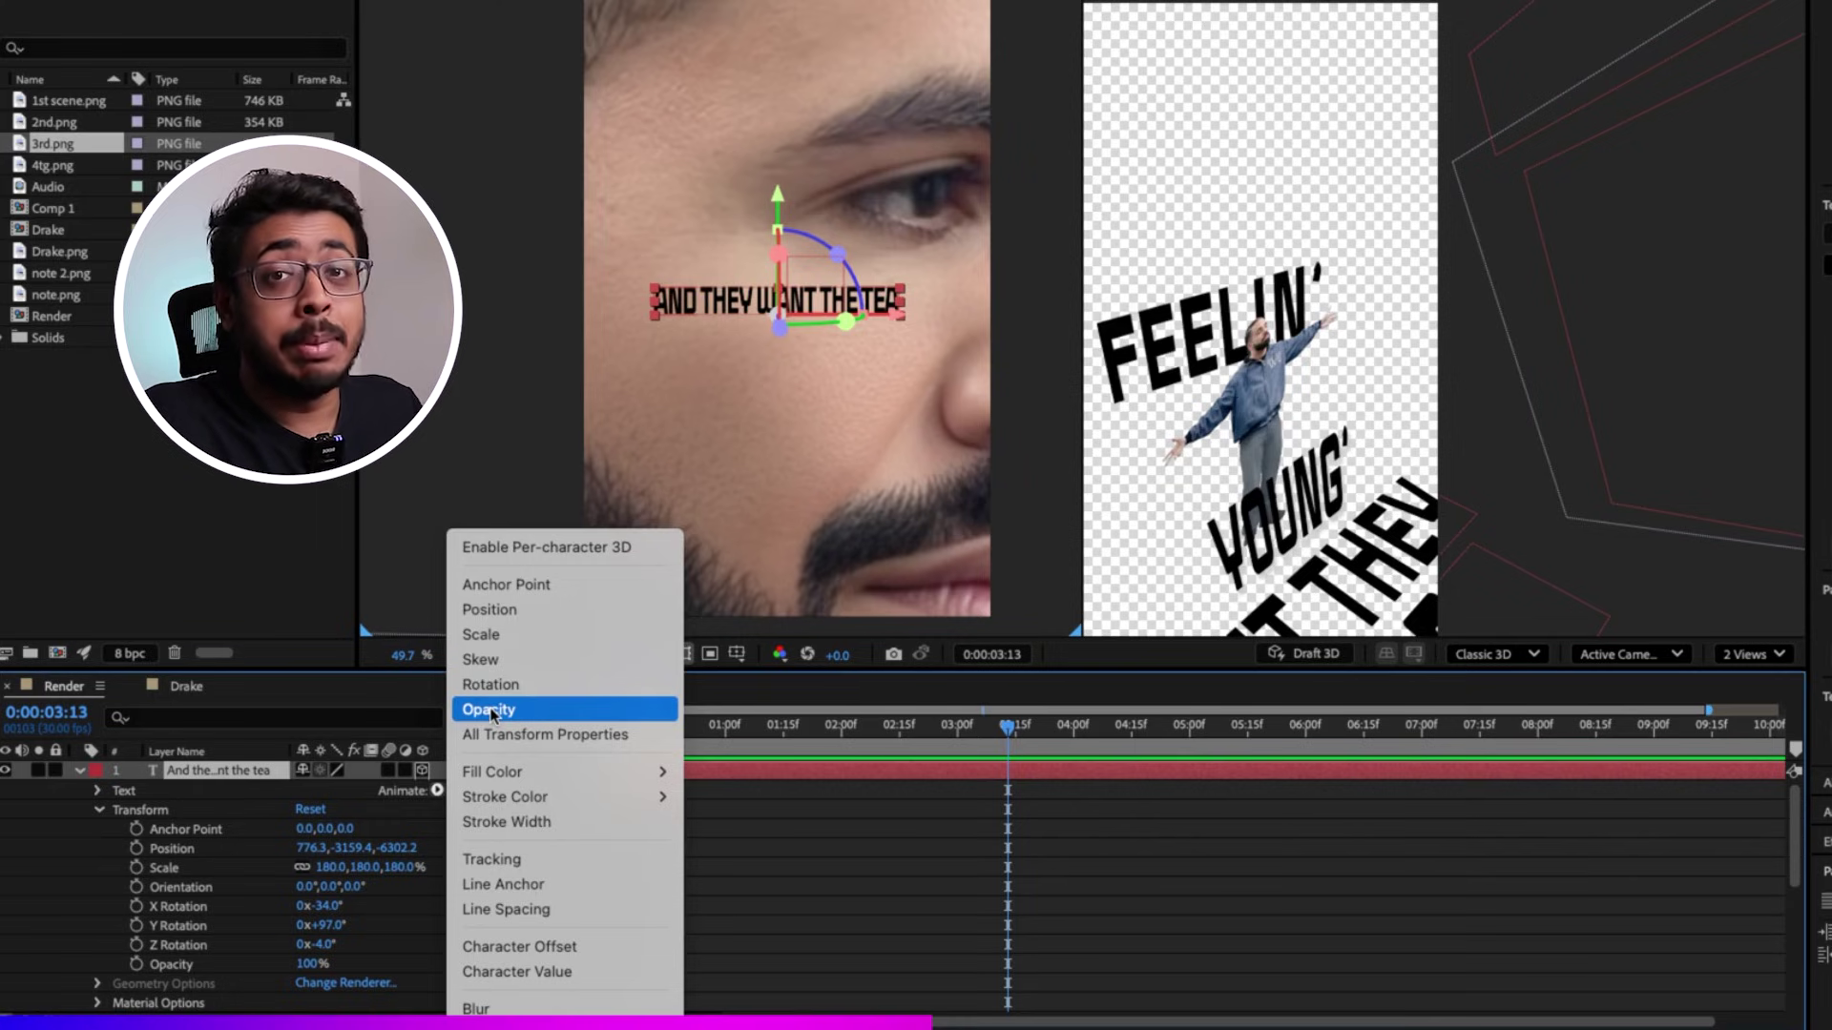
left_click(489, 711)
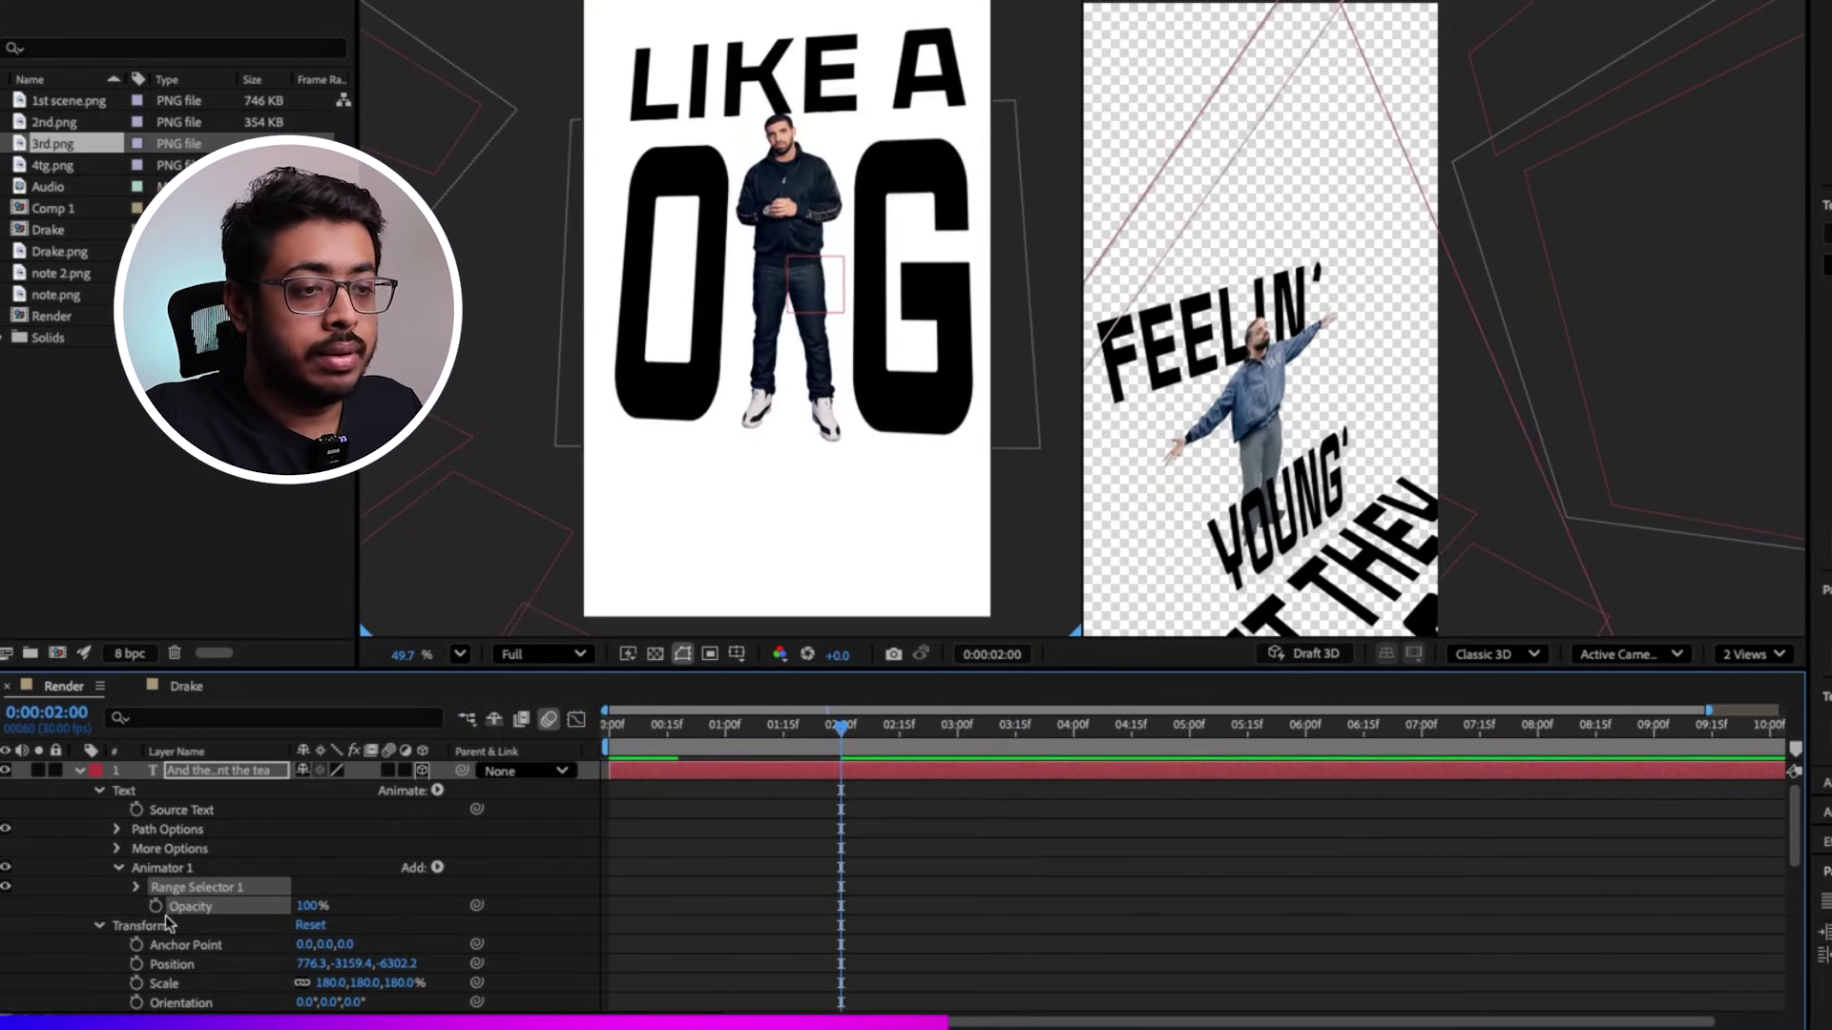
left_click_drag(317, 908, 182, 911)
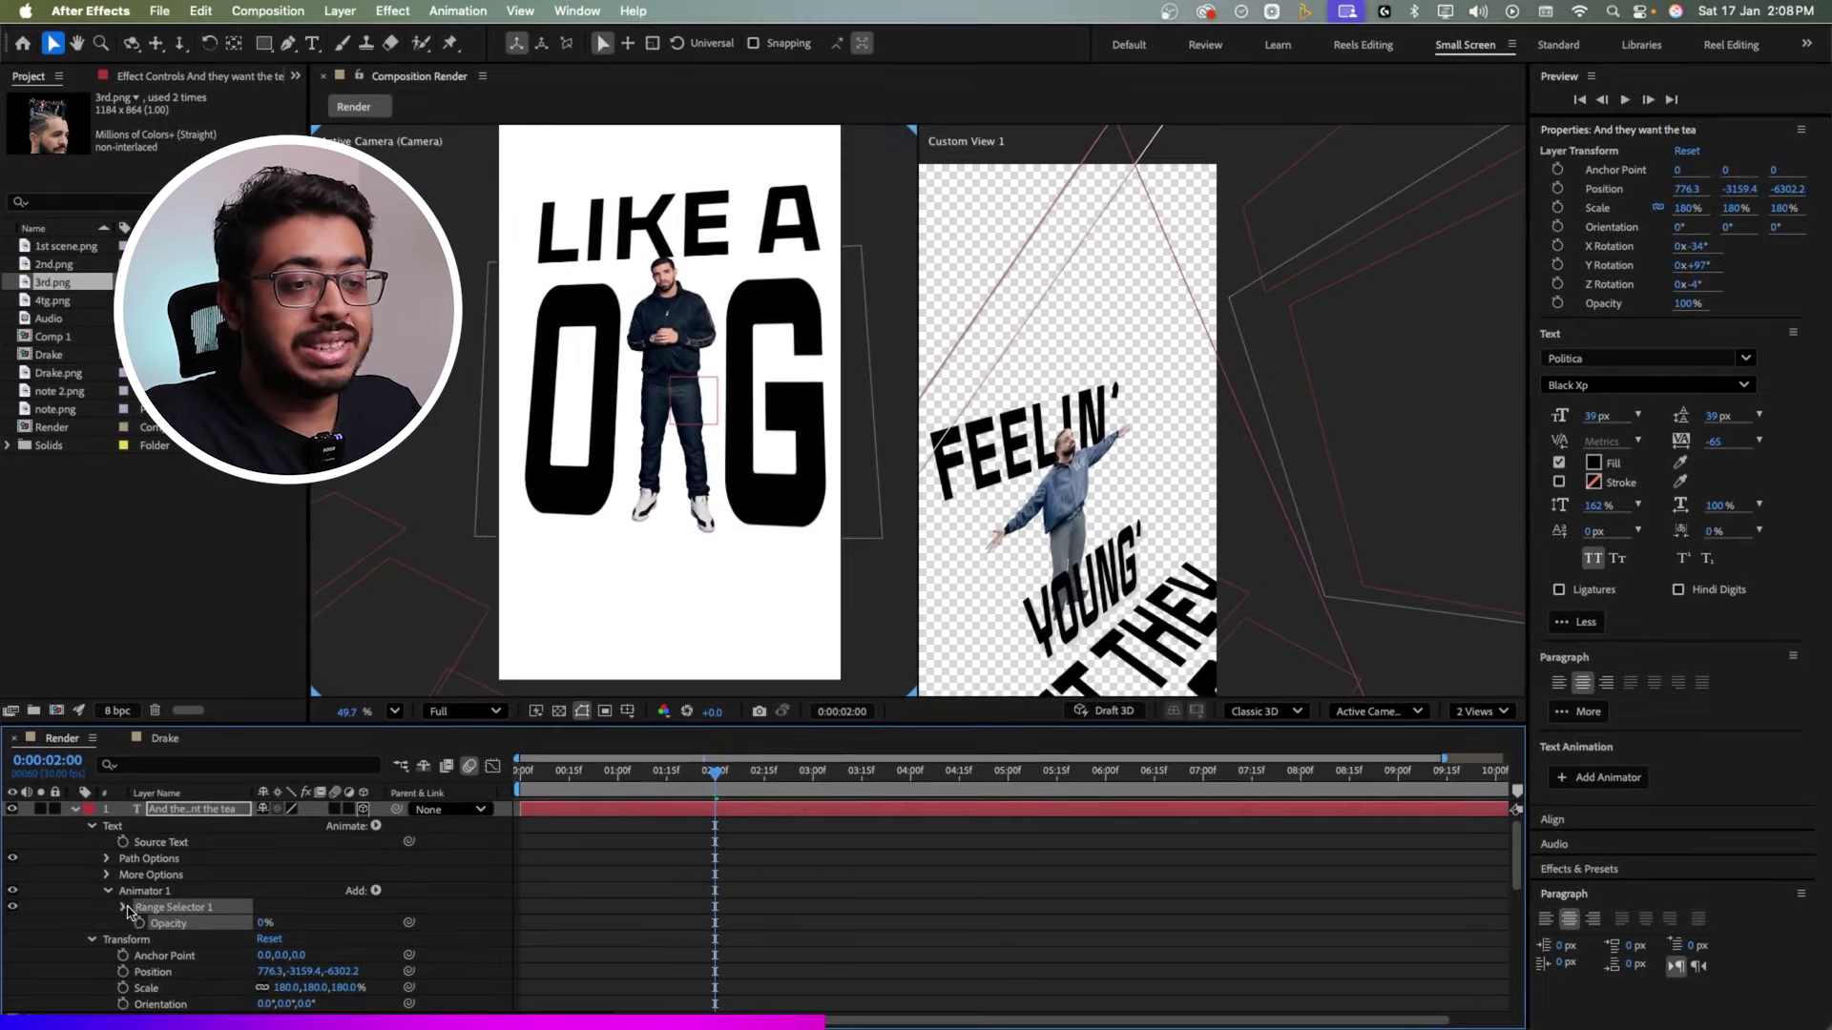
Step: Keyframe the range selector's Offset from 0% at 0:00:02:00 to 100% at 0:00:03:00
left_click(135, 887)
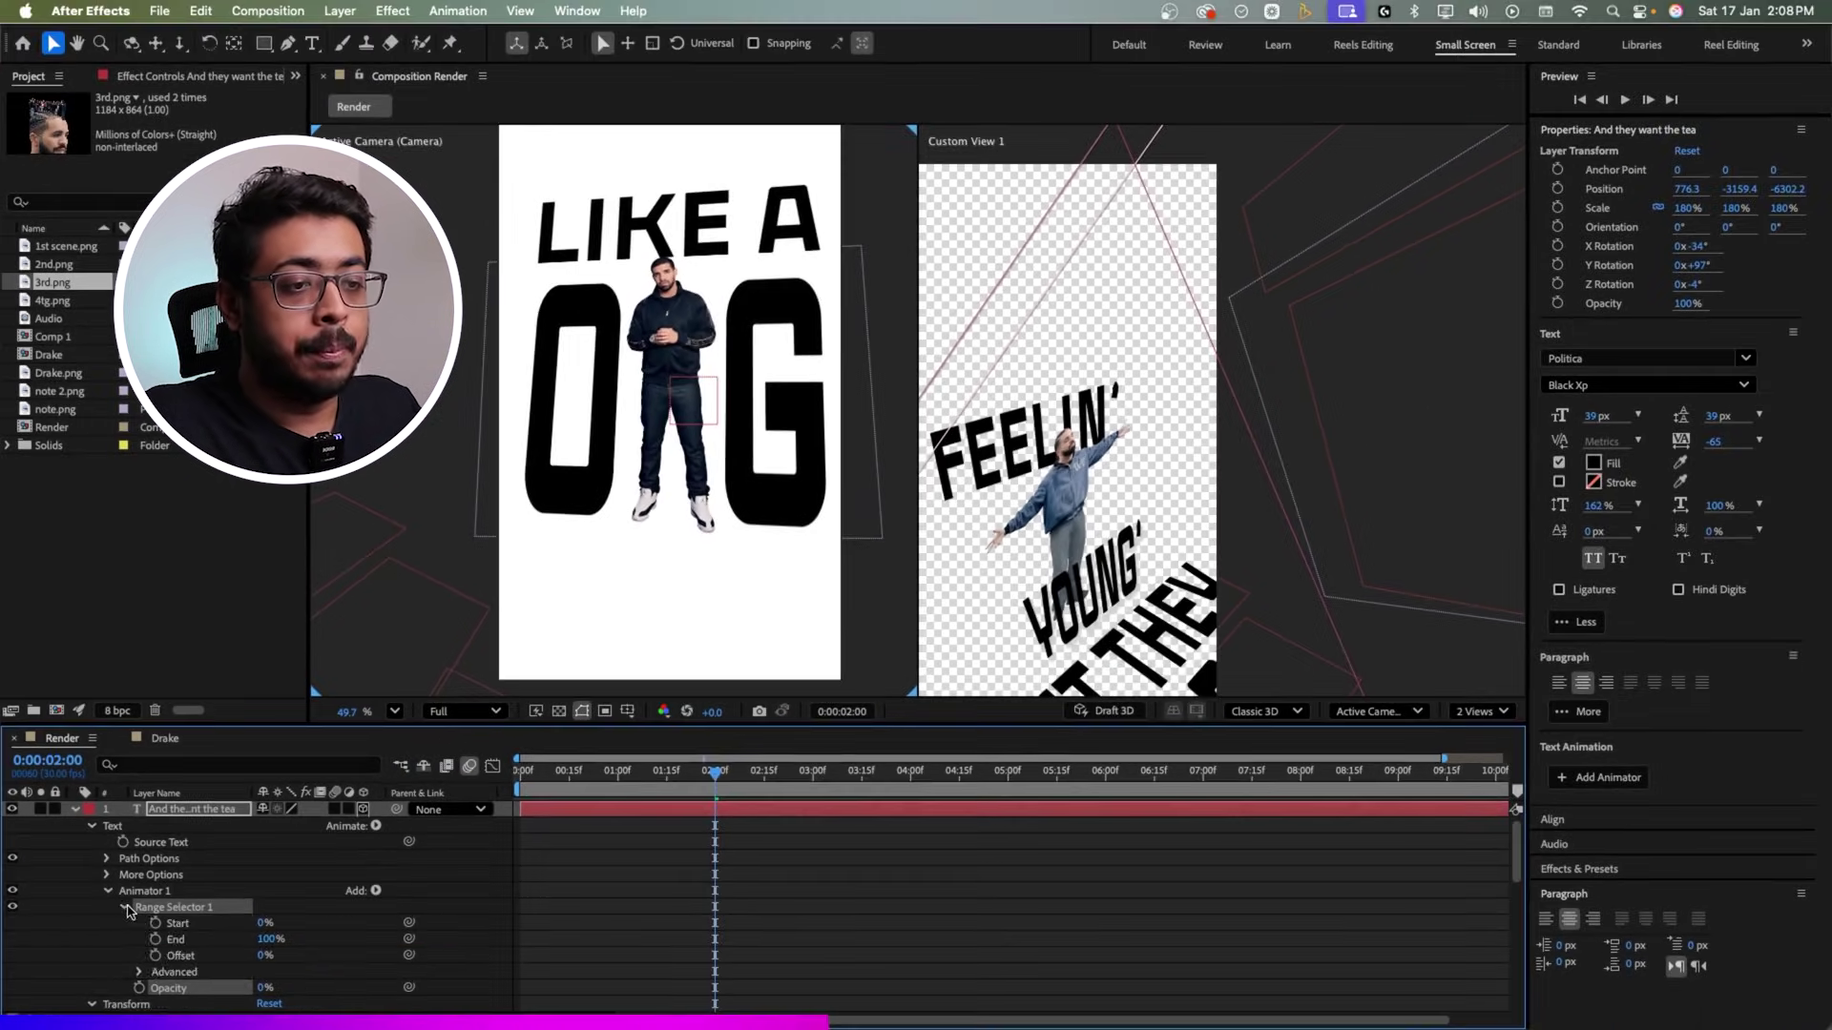
left_click(155, 956)
left_click(813, 777)
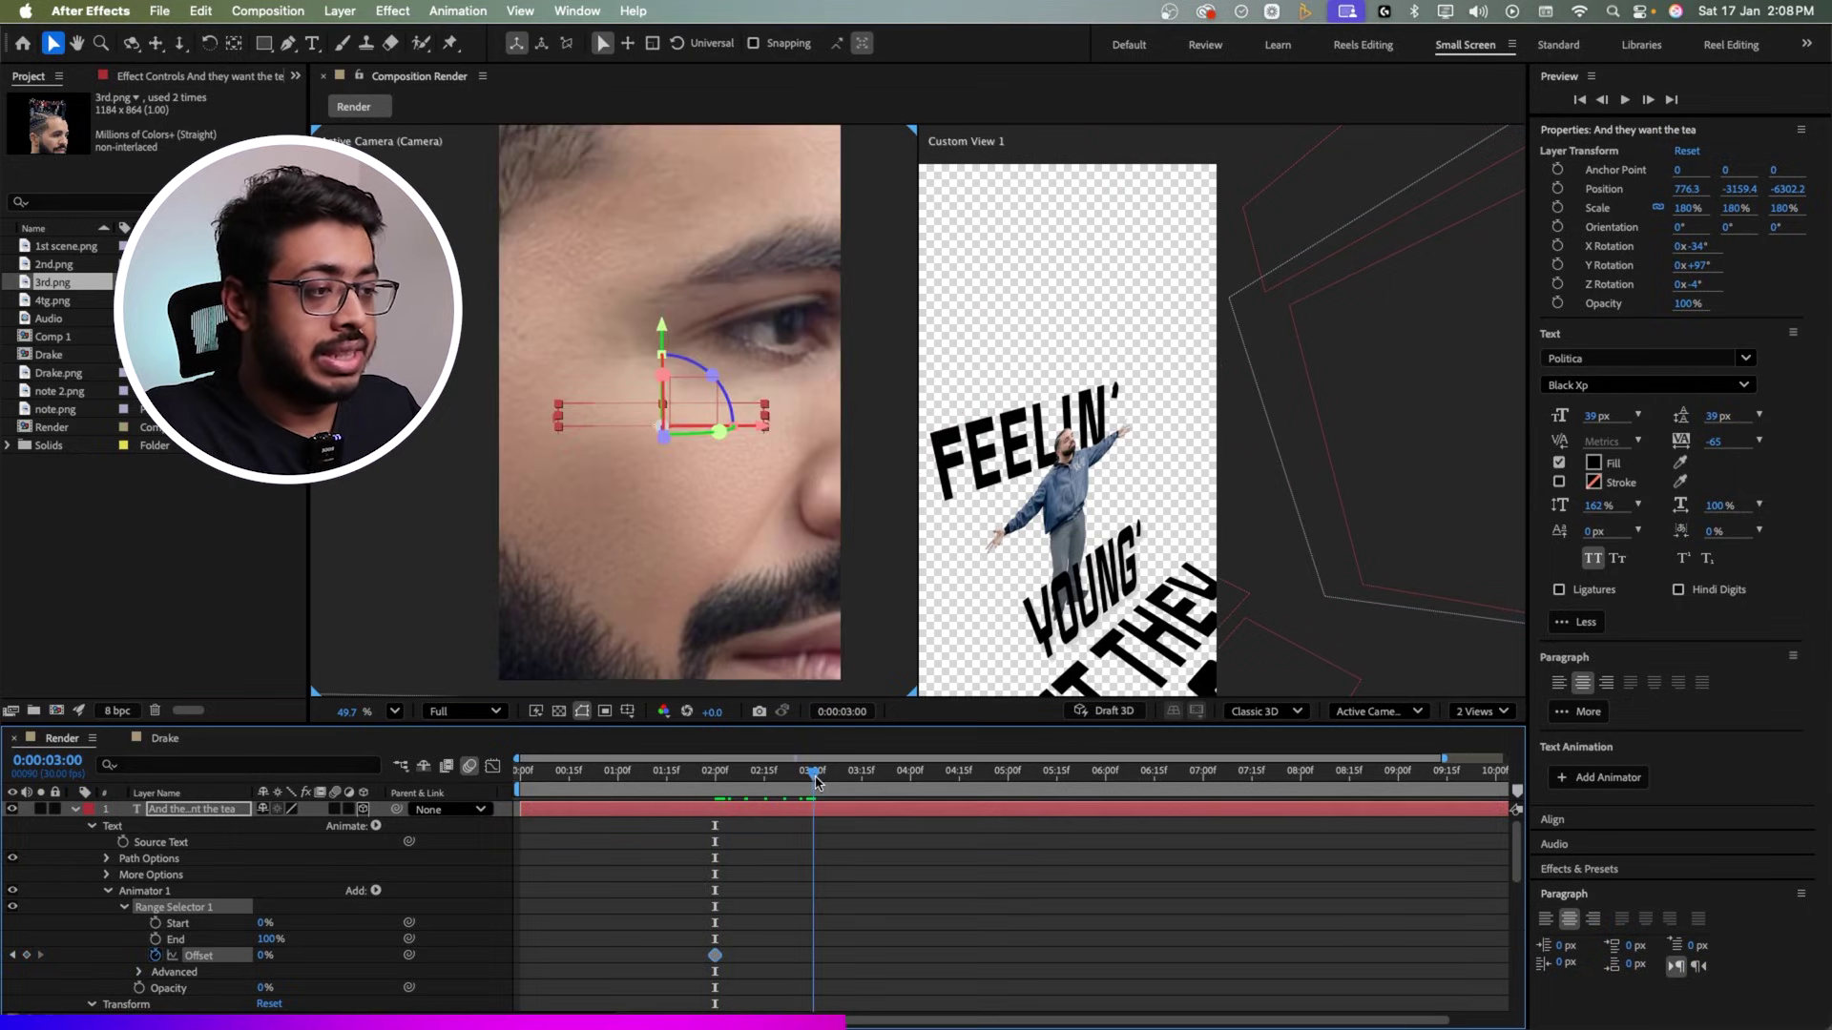
left_click_drag(258, 958, 433, 949)
Step: Base the range selector on Words and preview the text reveal from 0:00:02:00
left_click(138, 973)
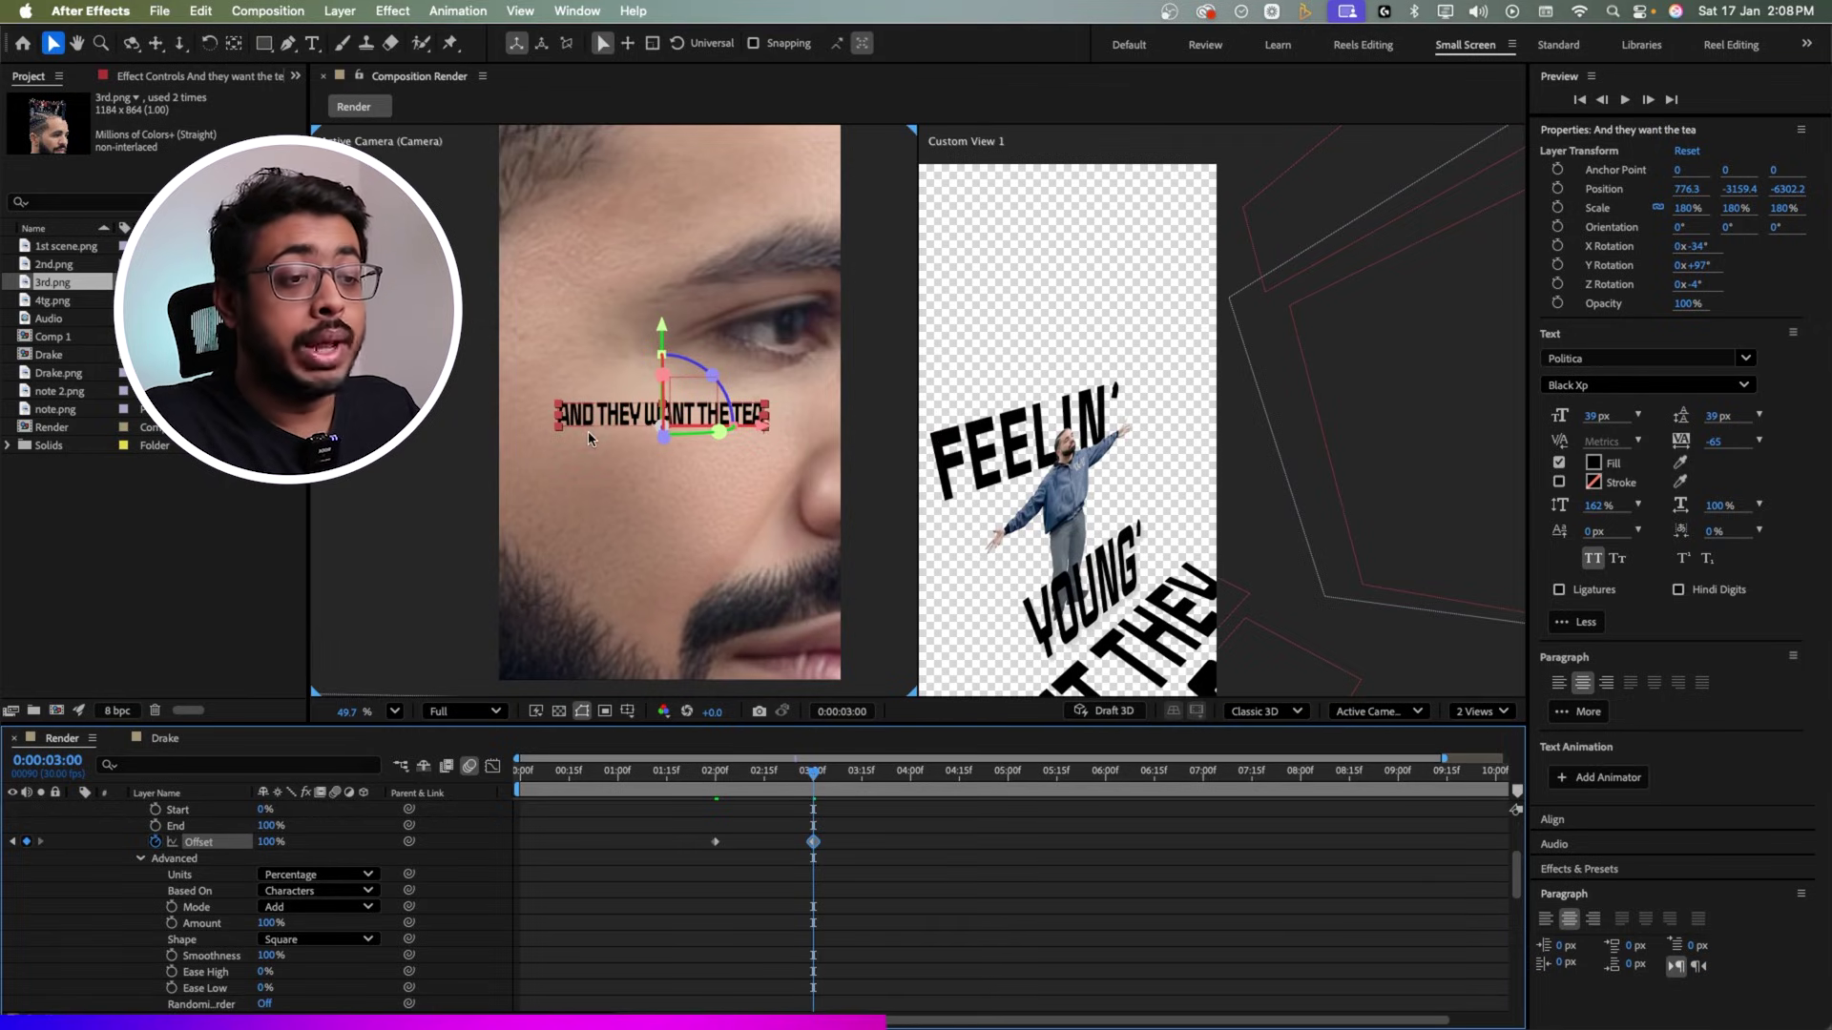
left_click(340, 892)
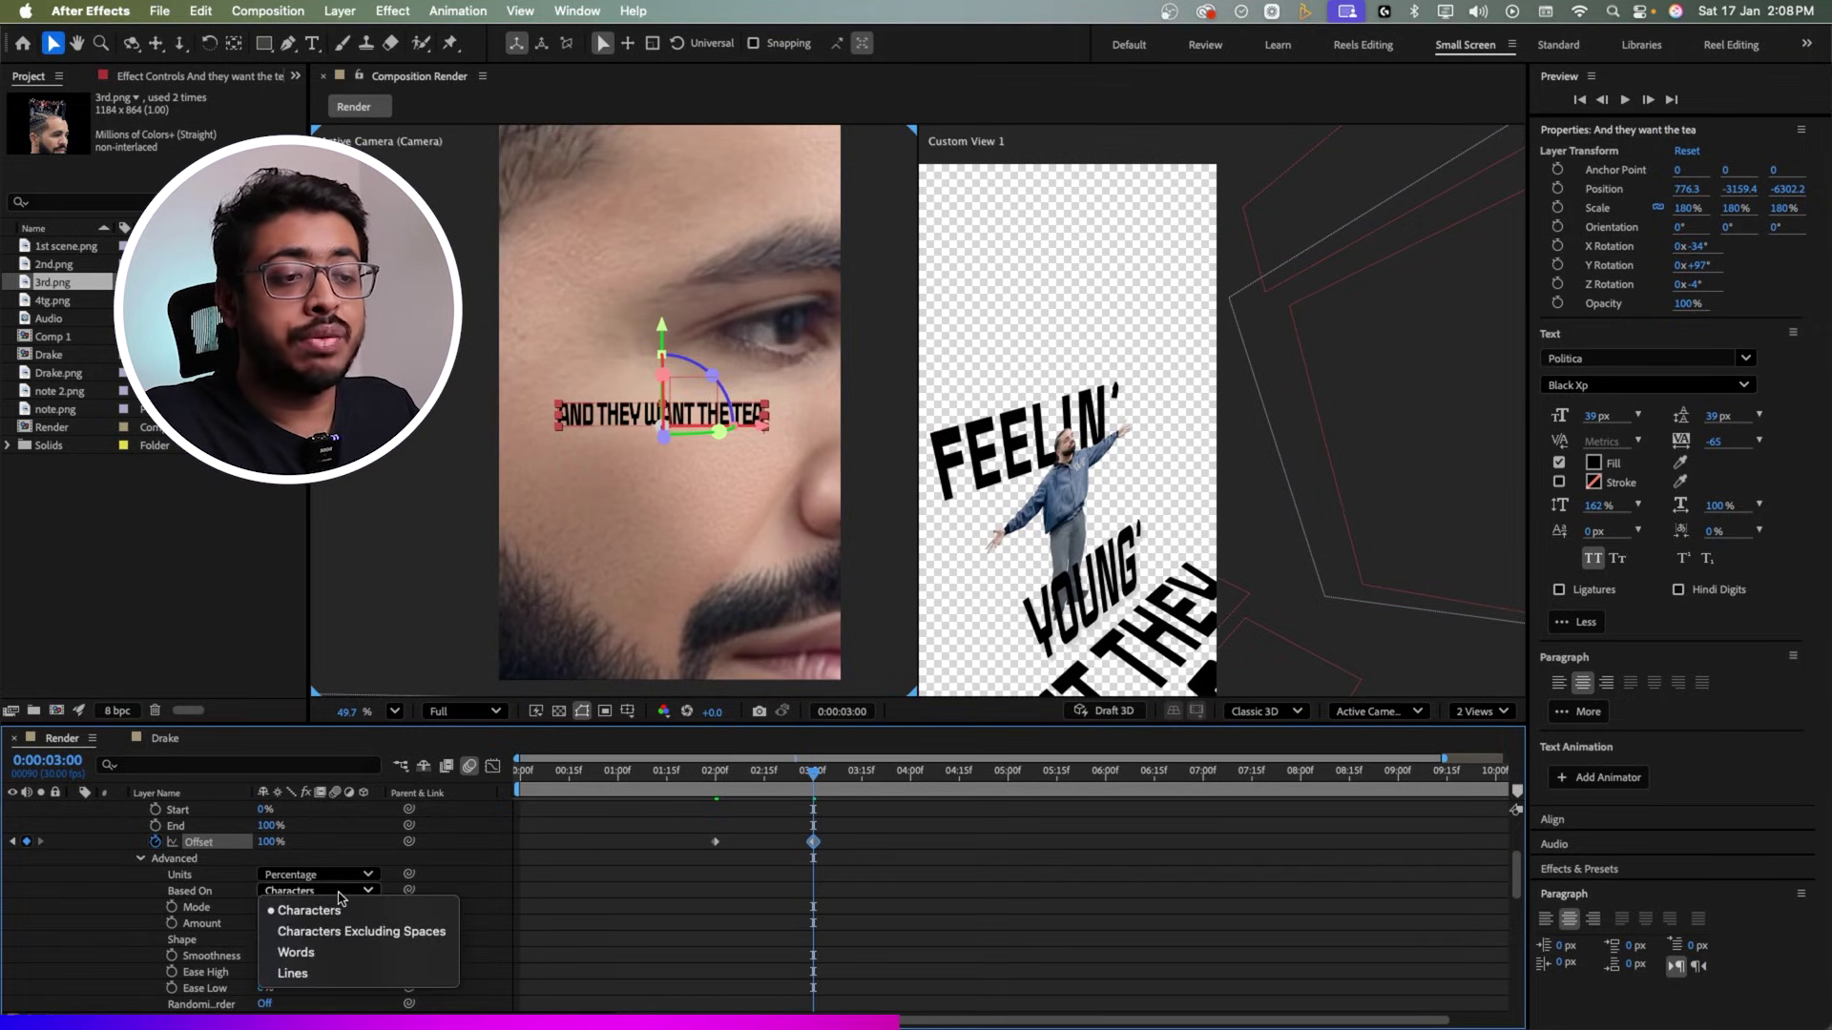
left_click(320, 962)
key("space")
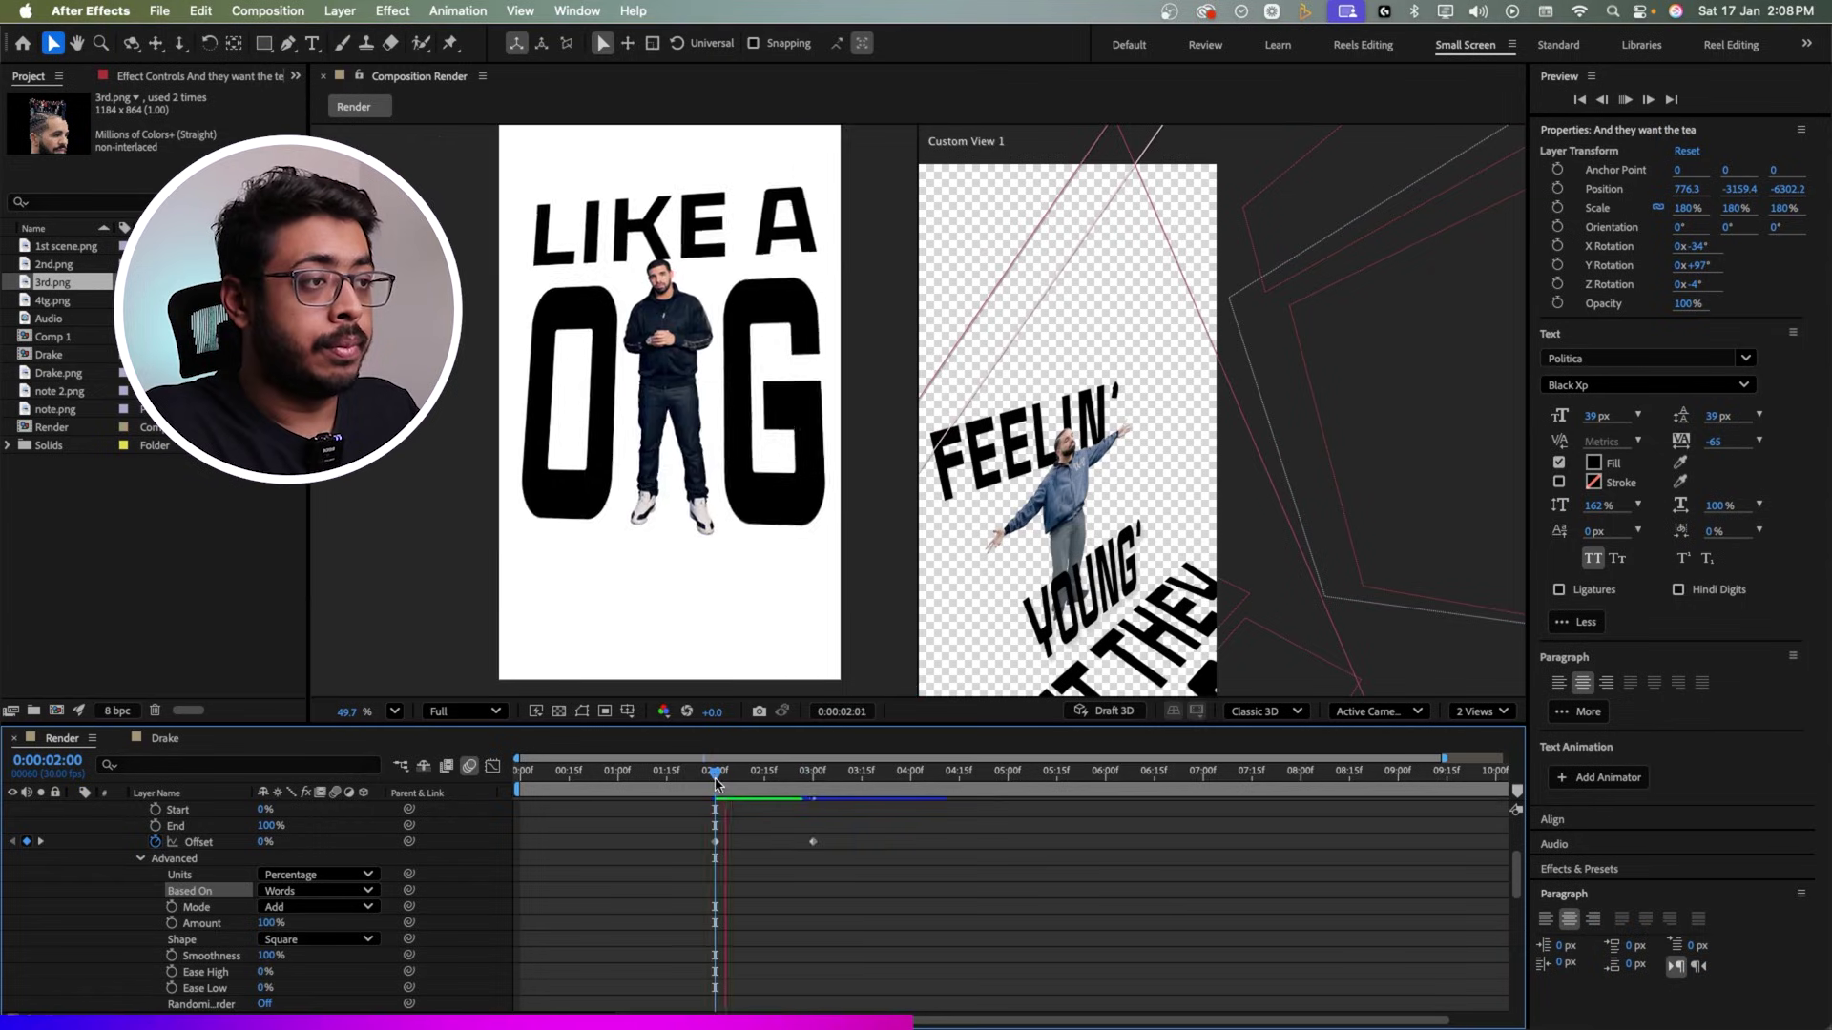
Step: Delay the first Offset keyframe of the "And they want the tea" text to about 0:00:02:10 and check the reveal timing
key("space")
left_click_drag(715, 842, 751, 842)
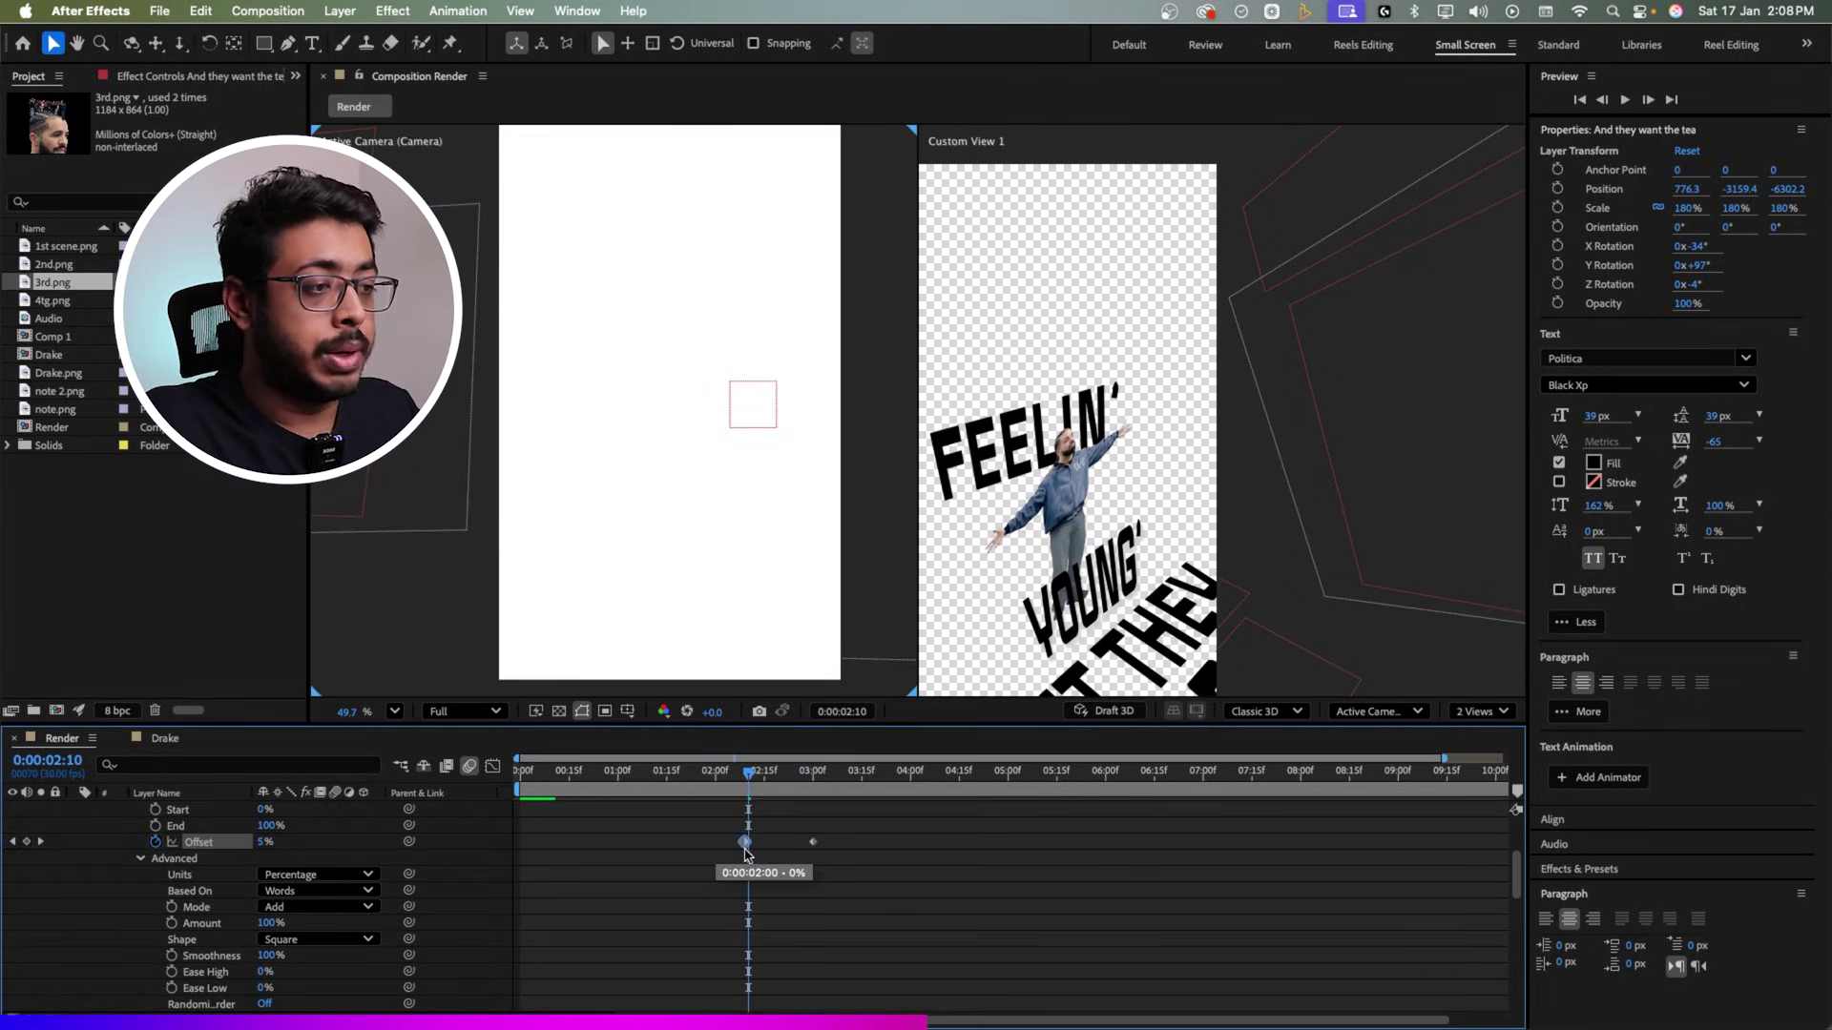
left_click_drag(747, 772, 834, 796)
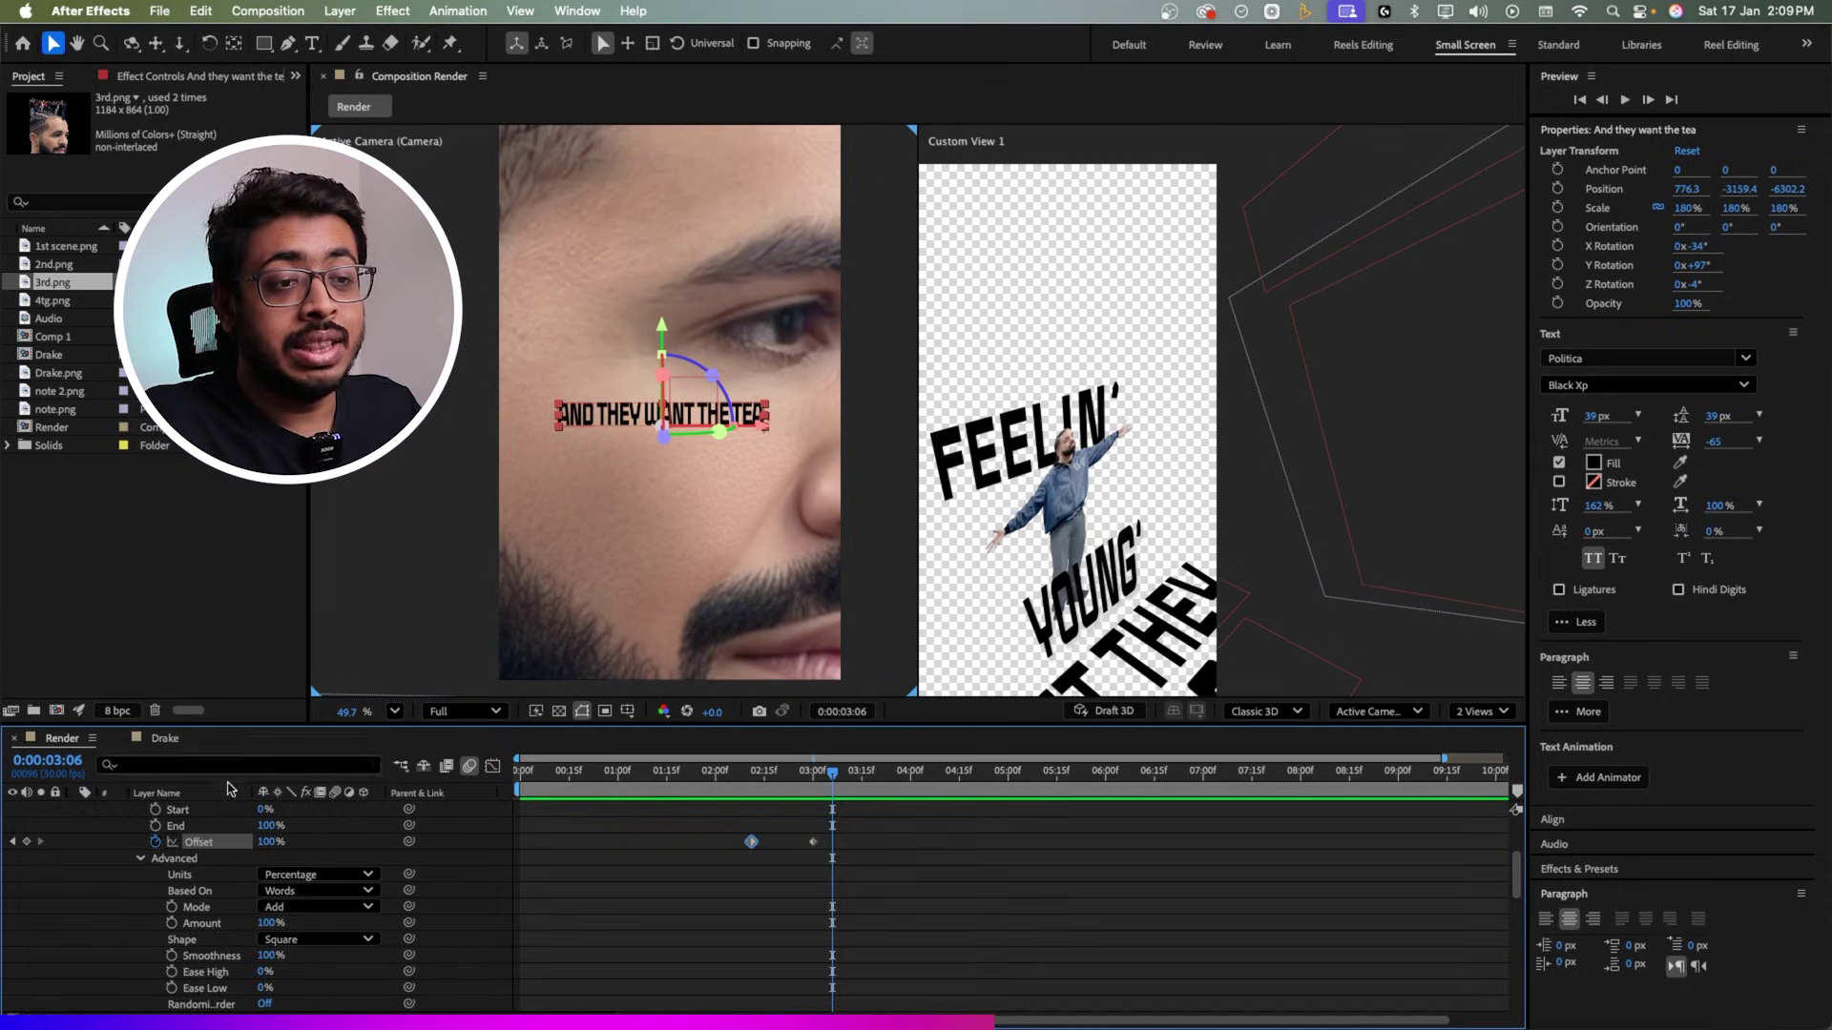
Step: Set the "And they want the tea" layer's blending mode to Overlay and check how the text blends with the face
key("u")
left_click(27, 1021)
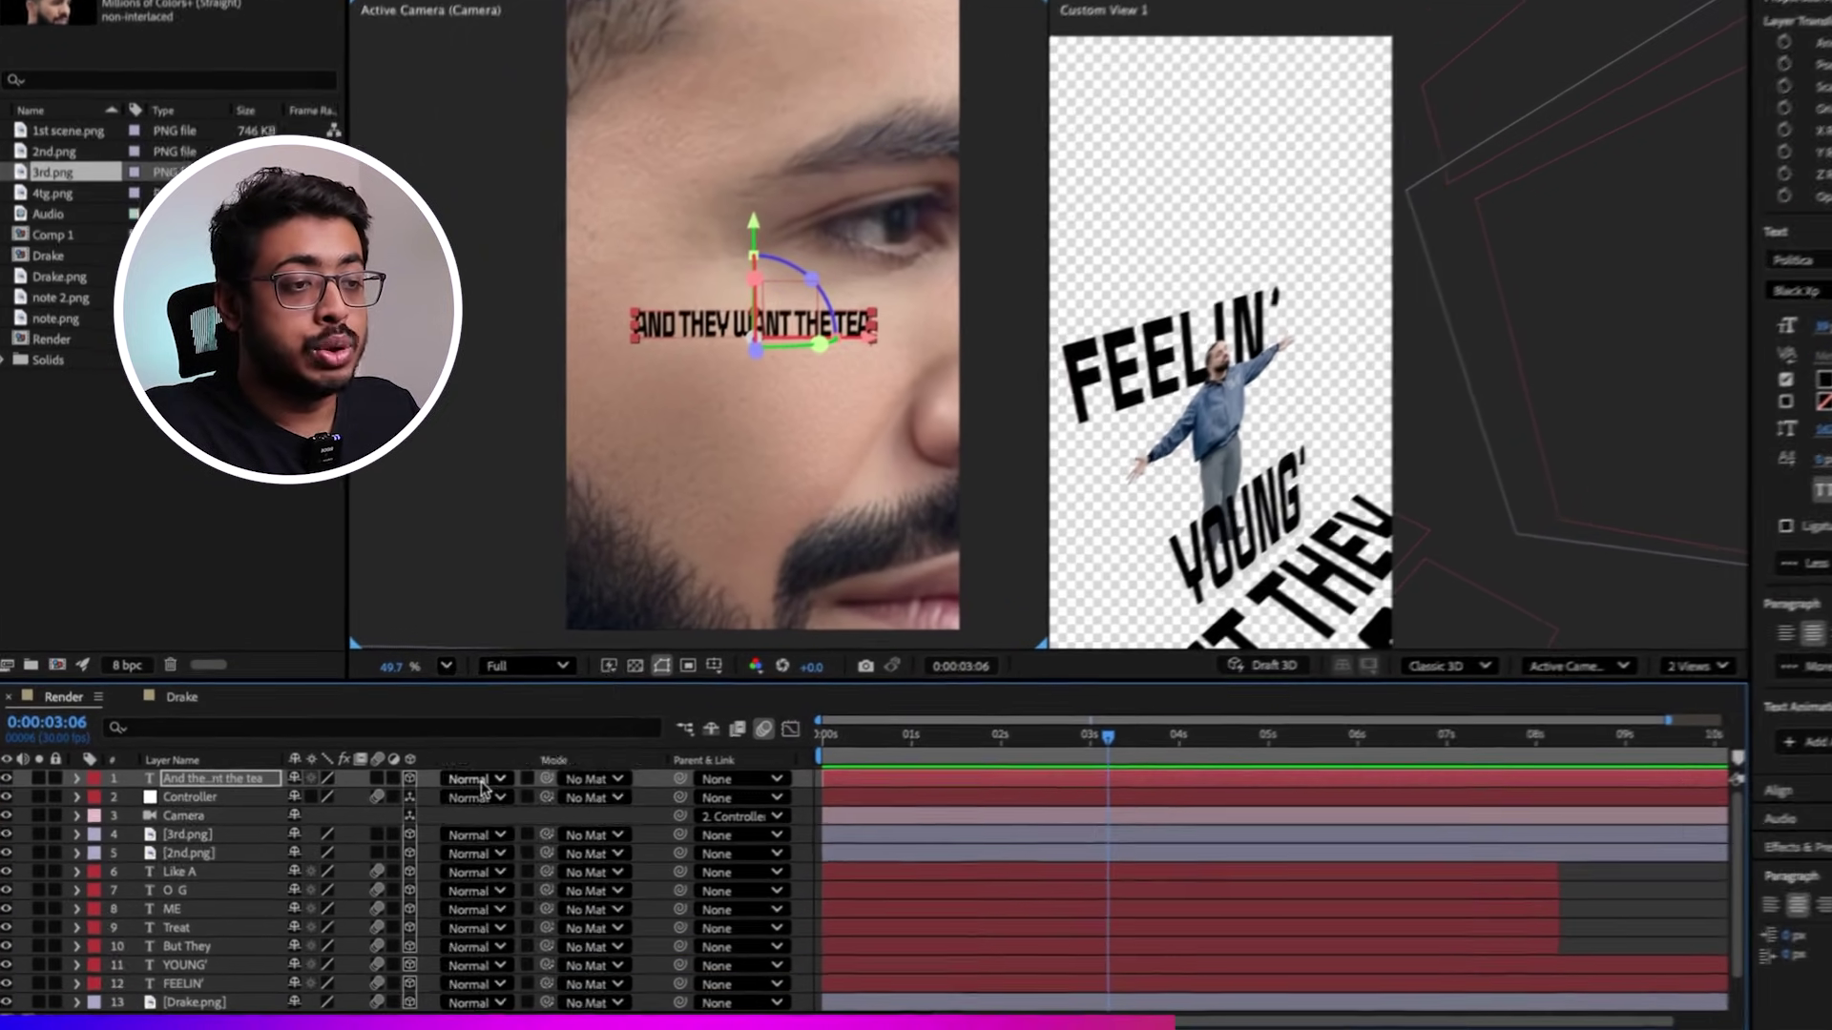
left_click(417, 809)
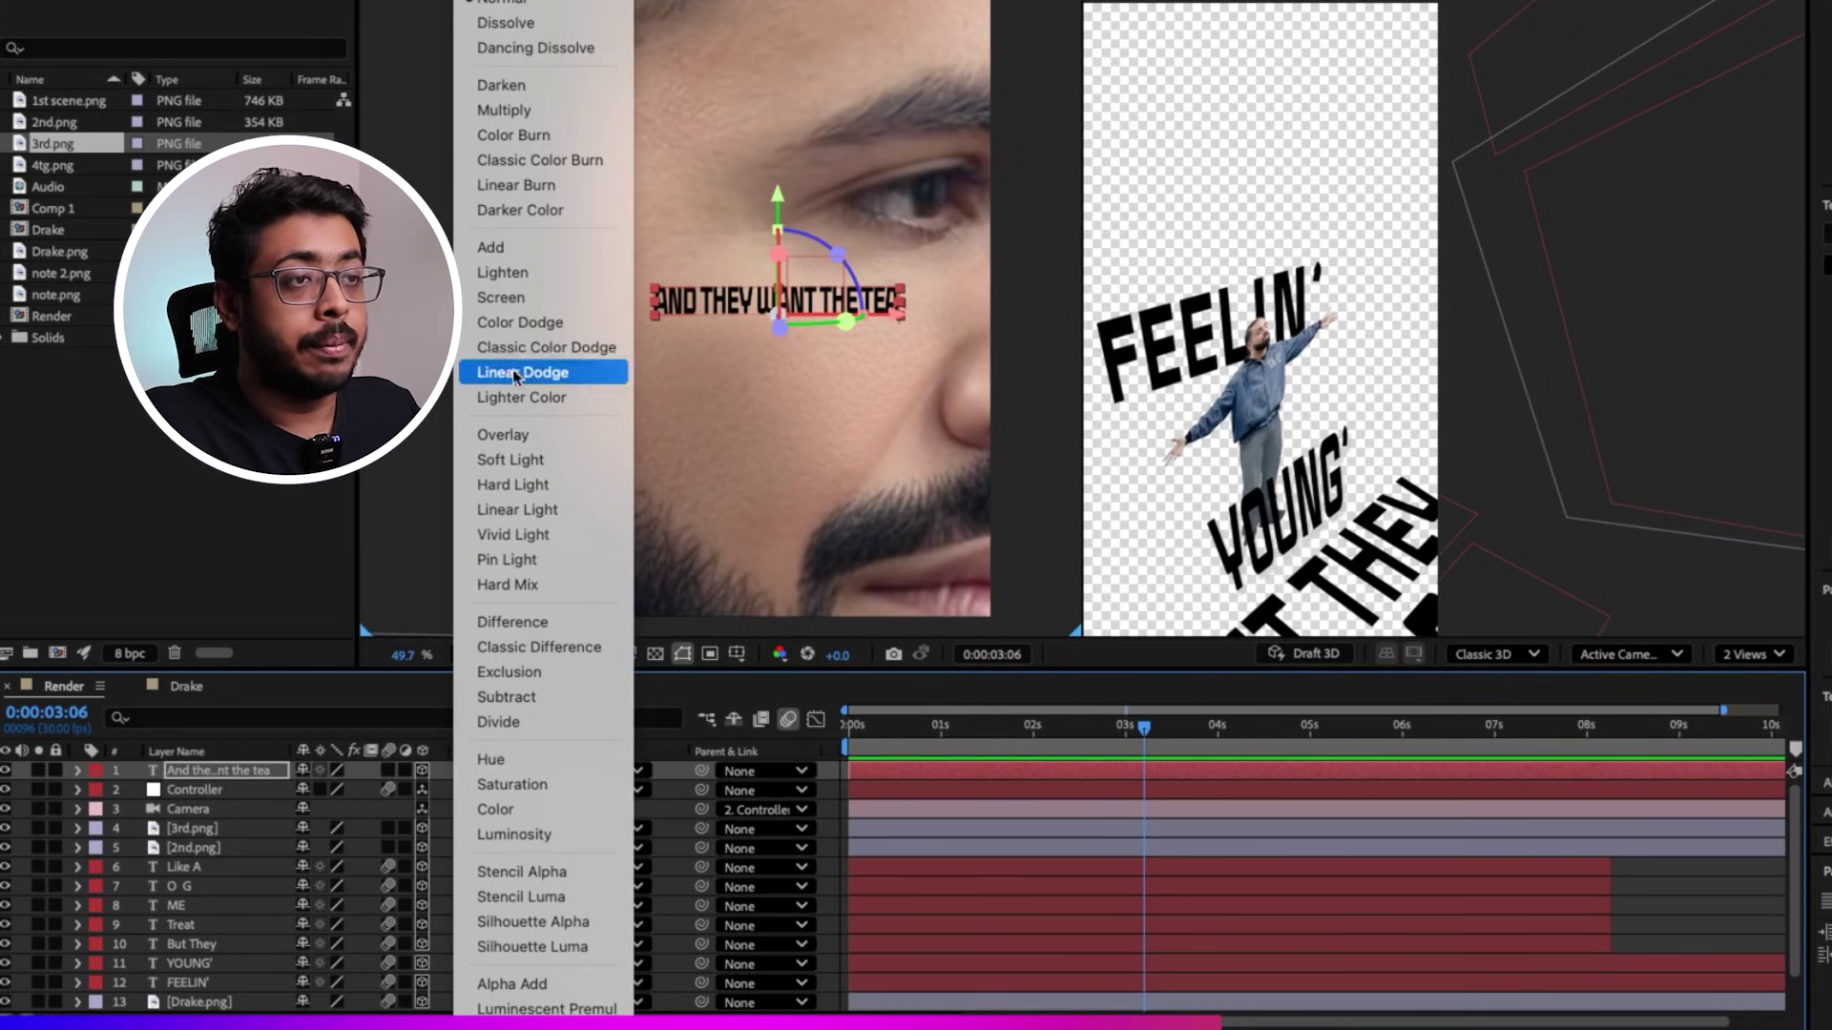
left_click(503, 434)
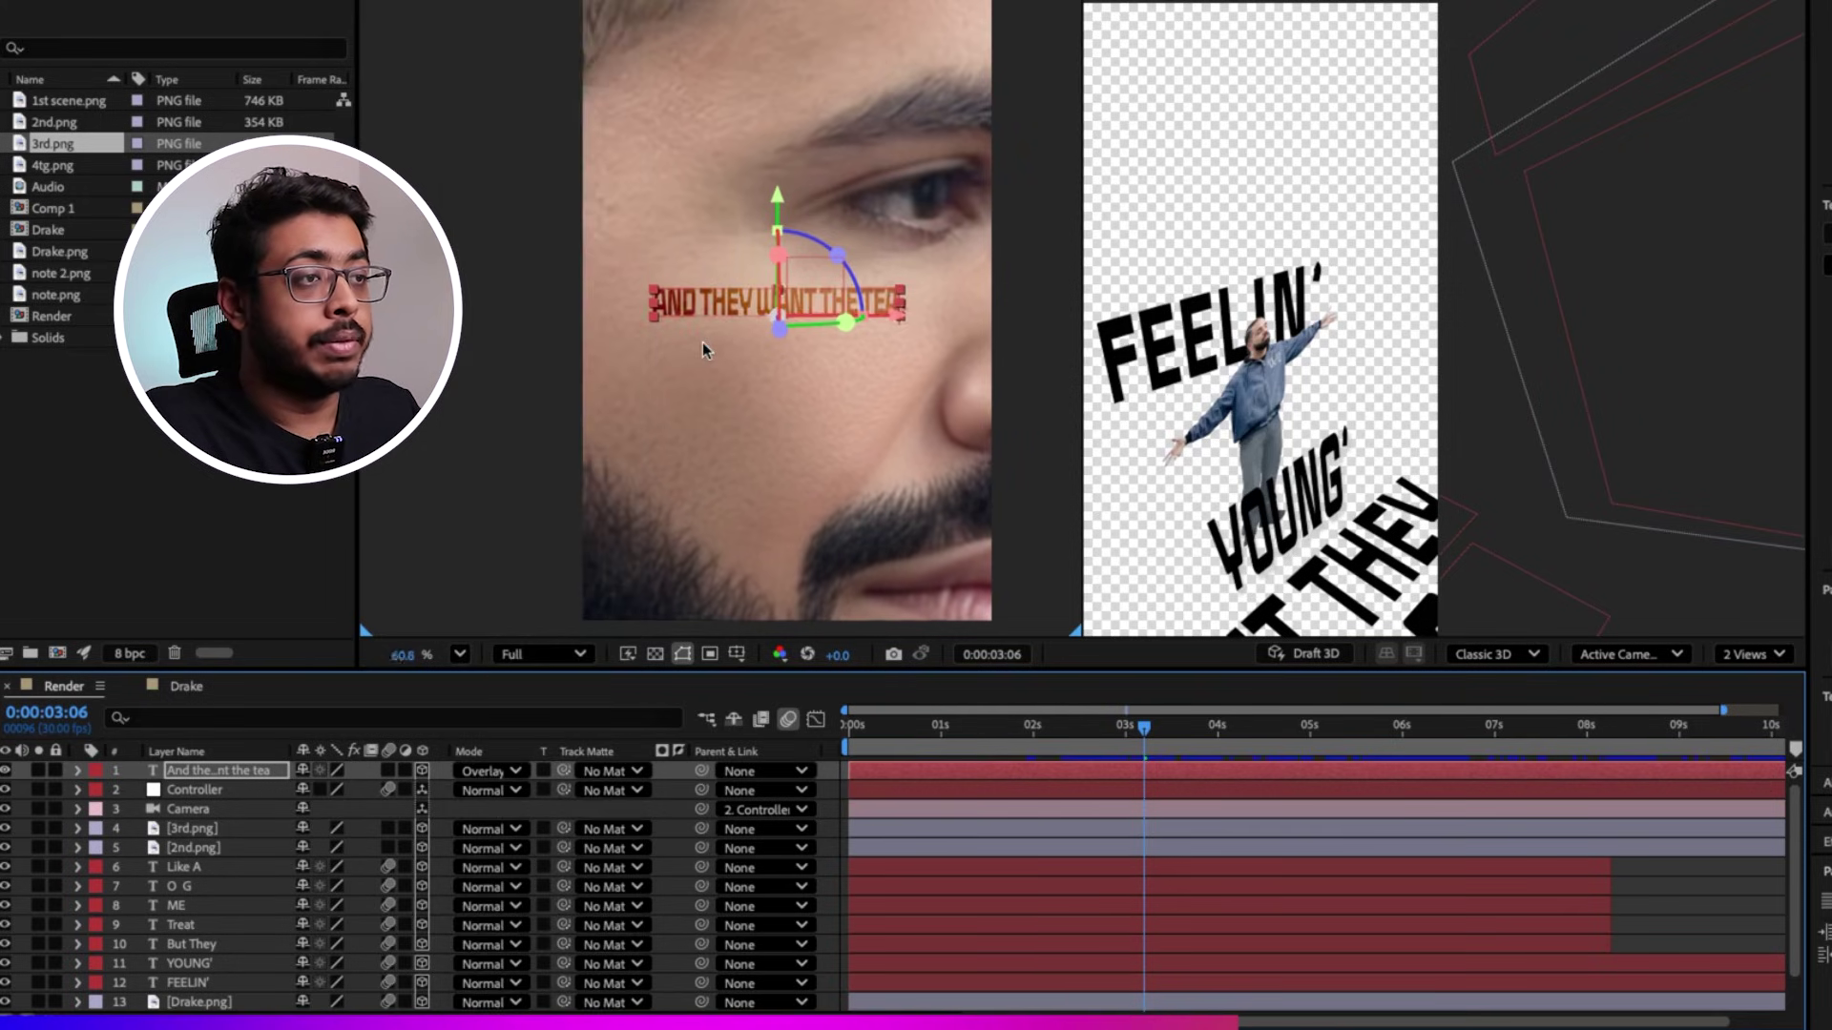
scroll(702, 342, "up", 5)
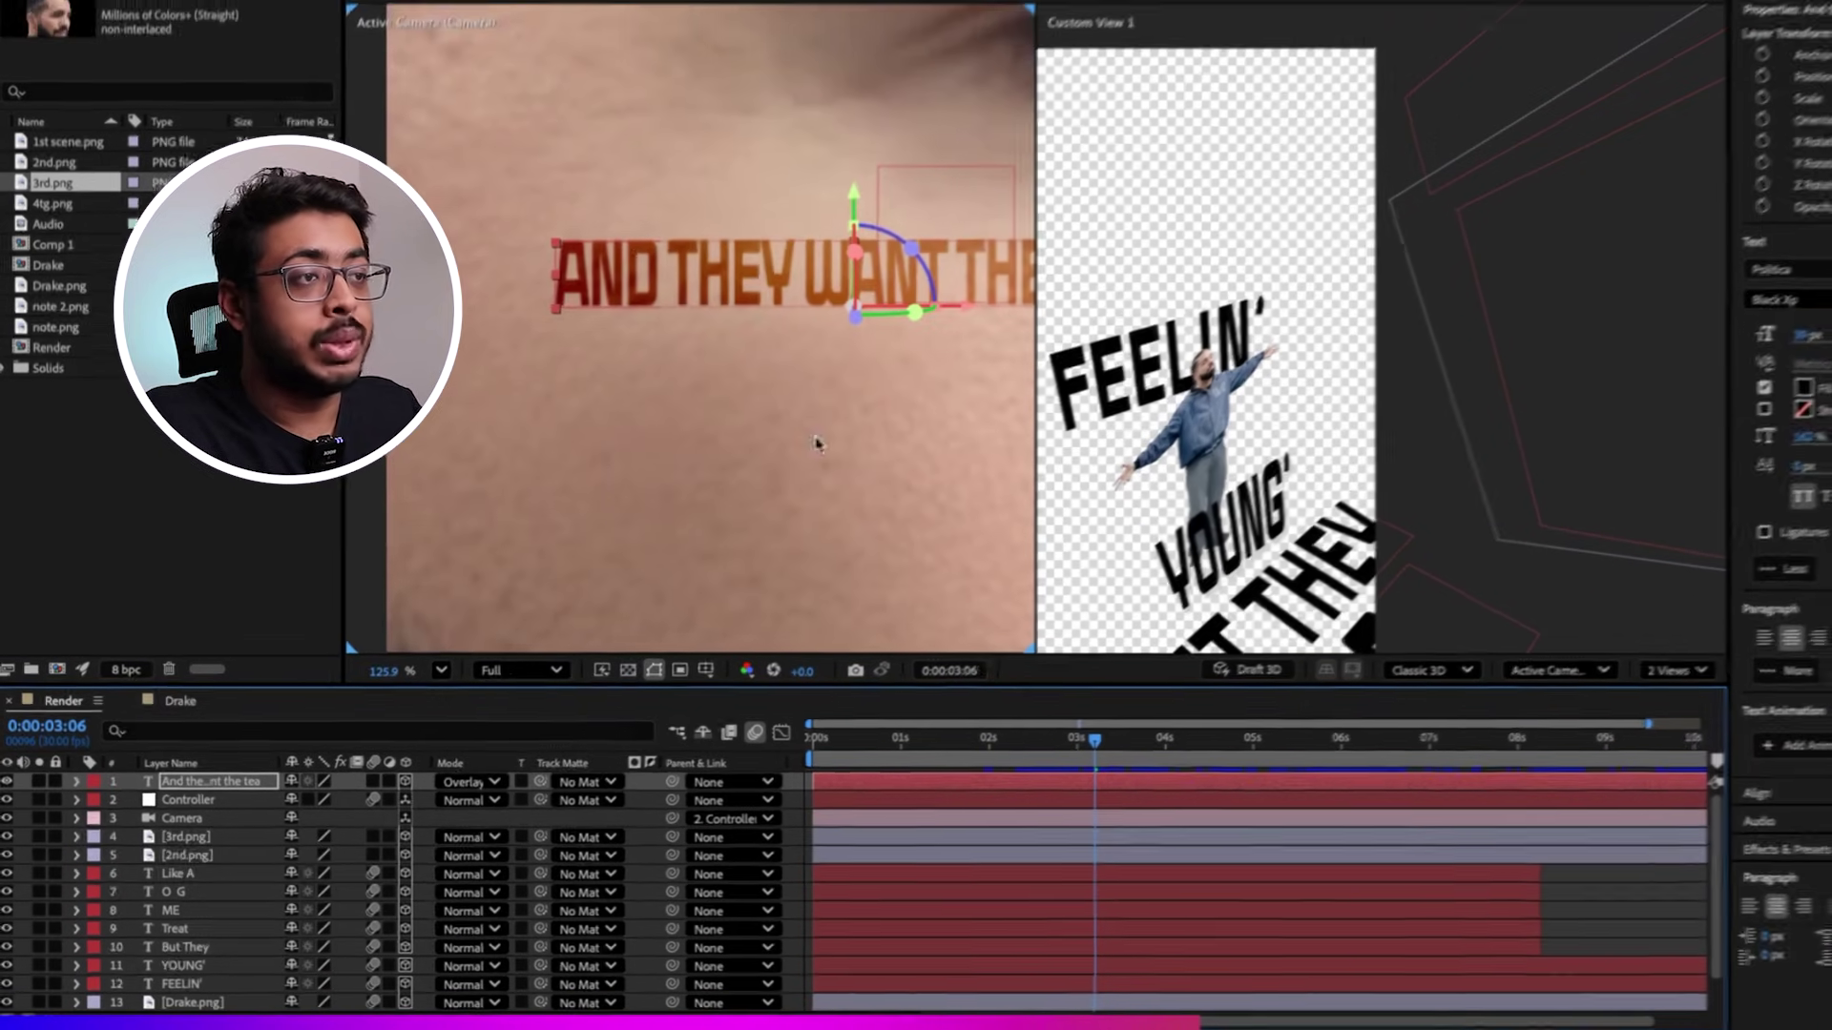
scroll(642, 472, "down", 4)
left_click(1059, 739)
key("space")
Step: Change the duplicated text to "ON ME", enlarge it to 147 px and place it directly beneath "And they want the tea"
left_click_drag(900, 789, 995, 788)
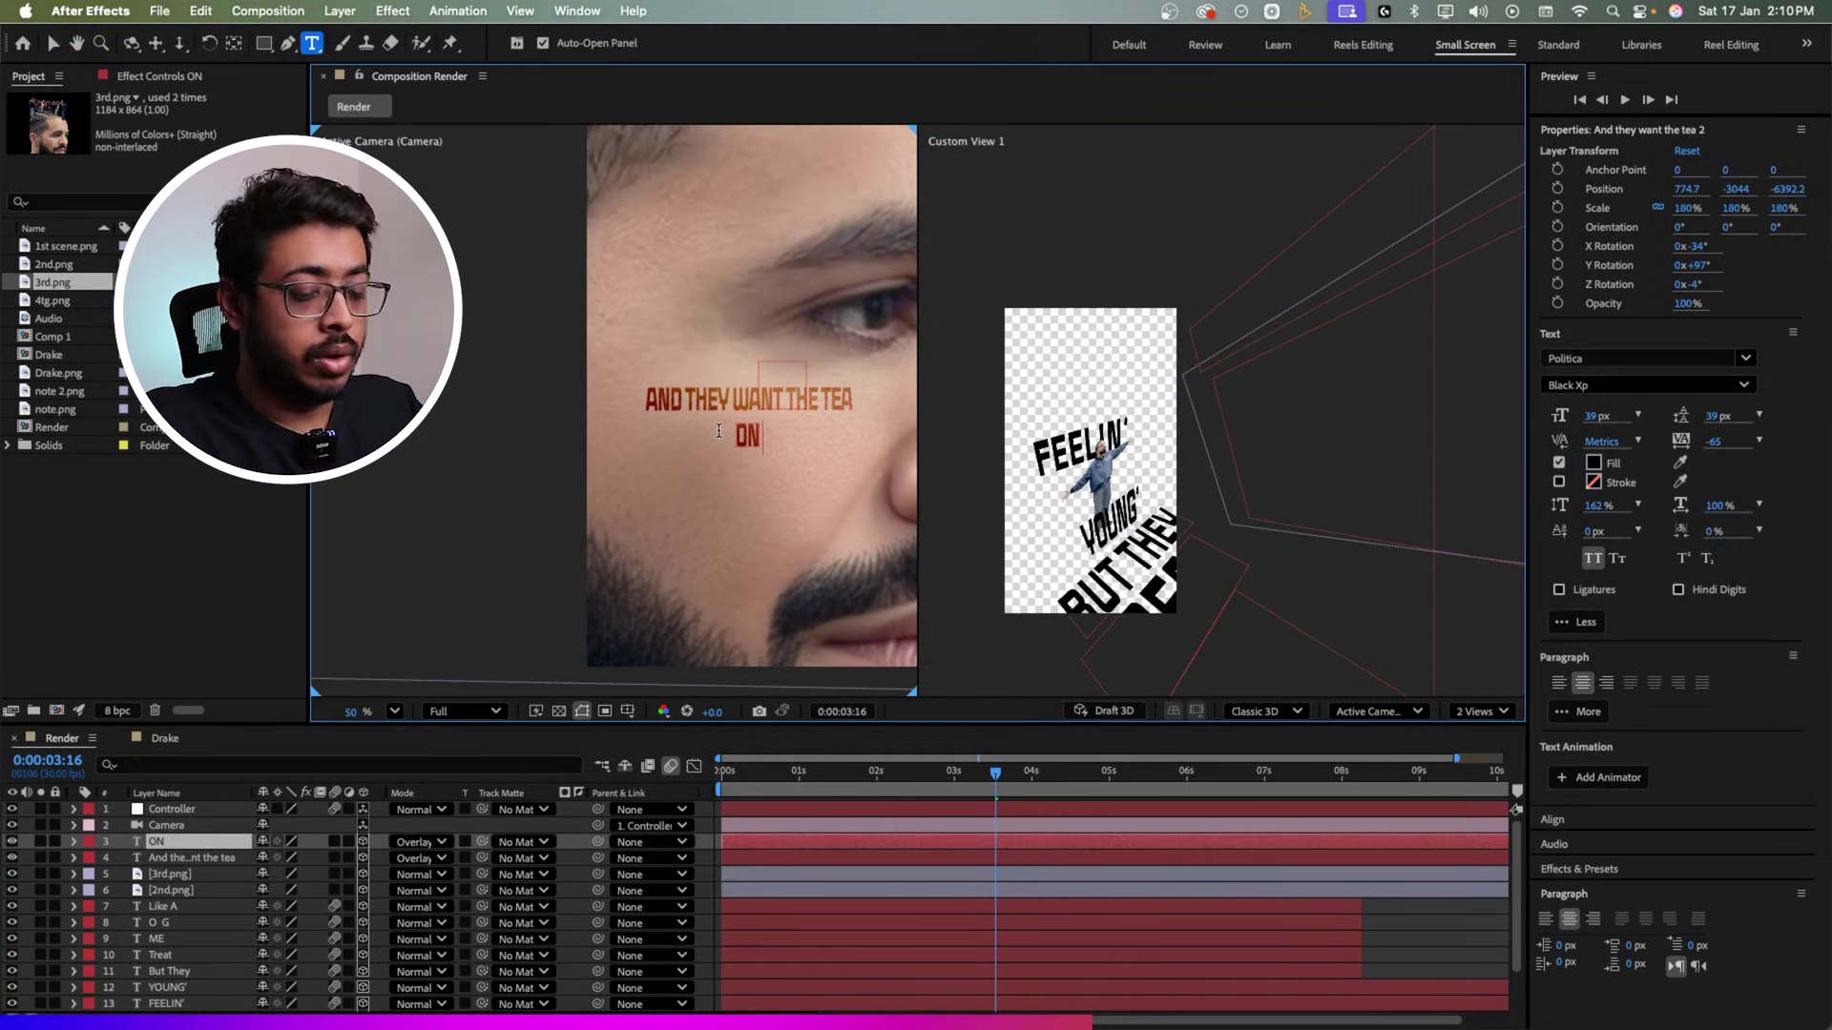
type("ME")
key("super+a")
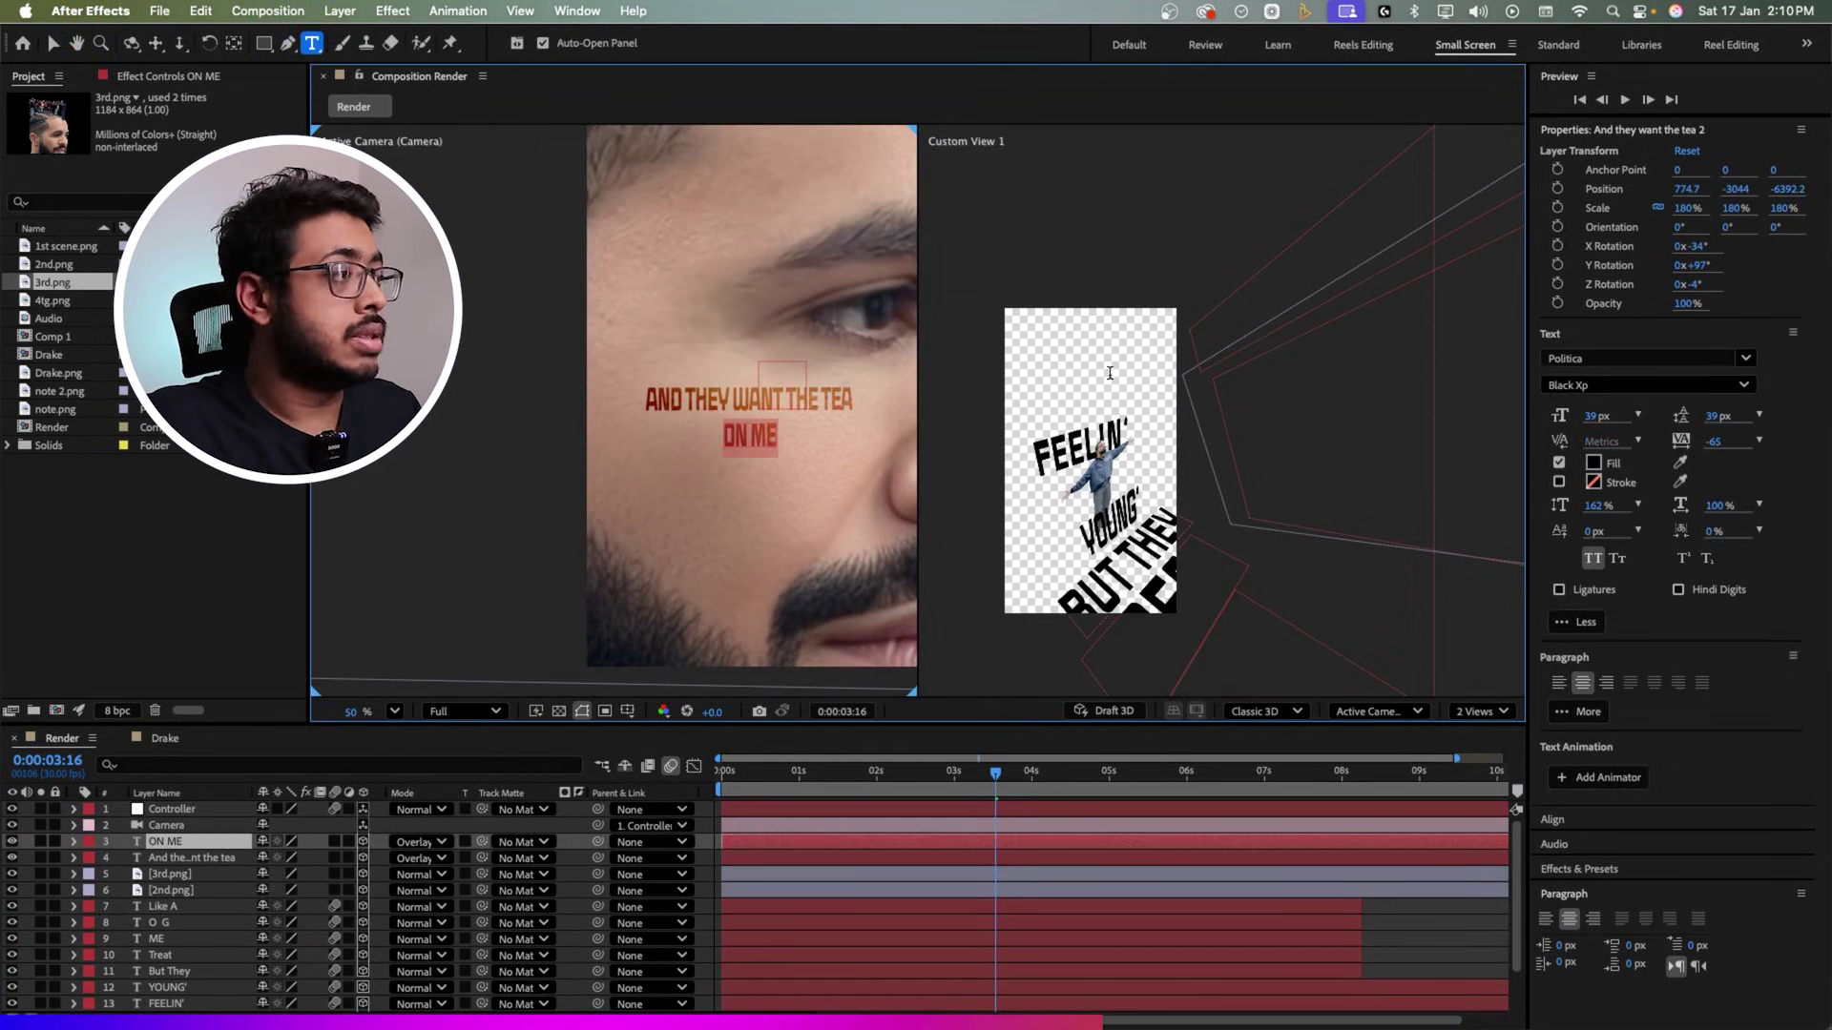
left_click_drag(1596, 417, 1699, 417)
key("v")
left_click_drag(711, 434, 711, 492)
Step: Shift the "ON ME" Offset keyframes so its reveal ends at 0:00:03:22, and preview the timing
key("u")
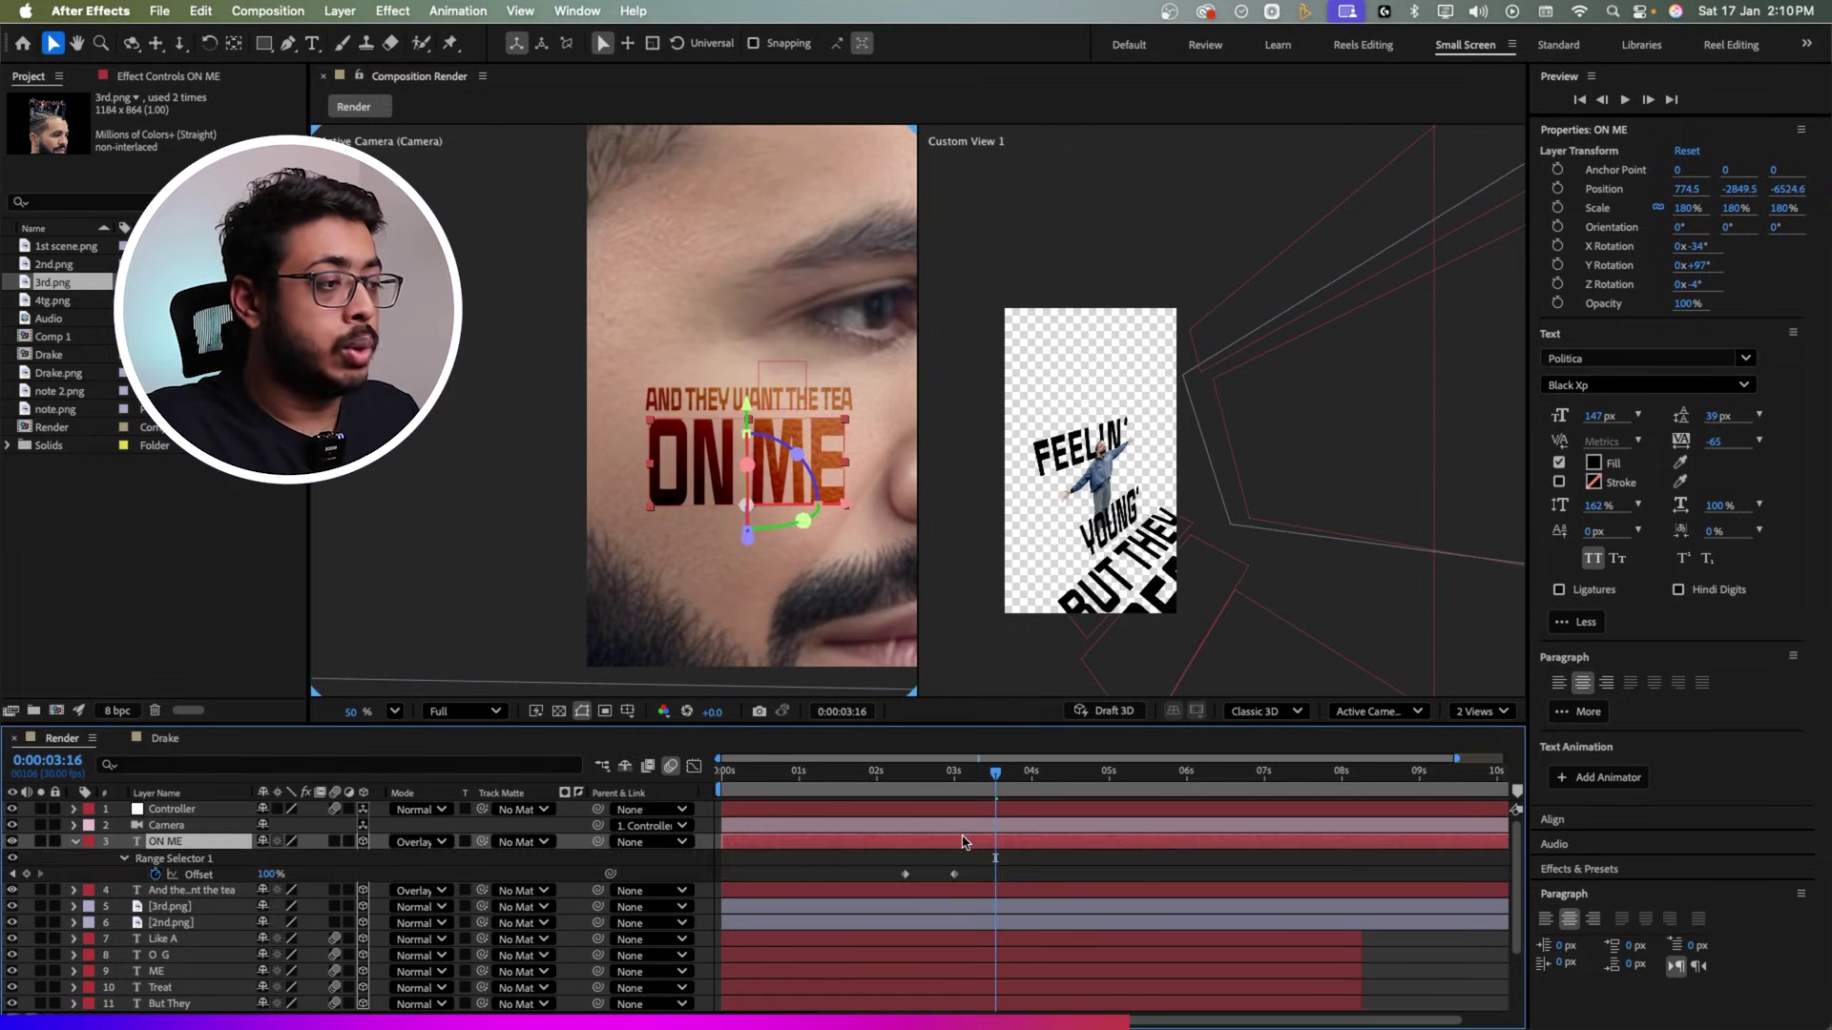
mouse_move(988, 866)
left_mouse_down()
mouse_move(899, 874)
mouse_move(957, 877)
left_mouse_up()
key("space")
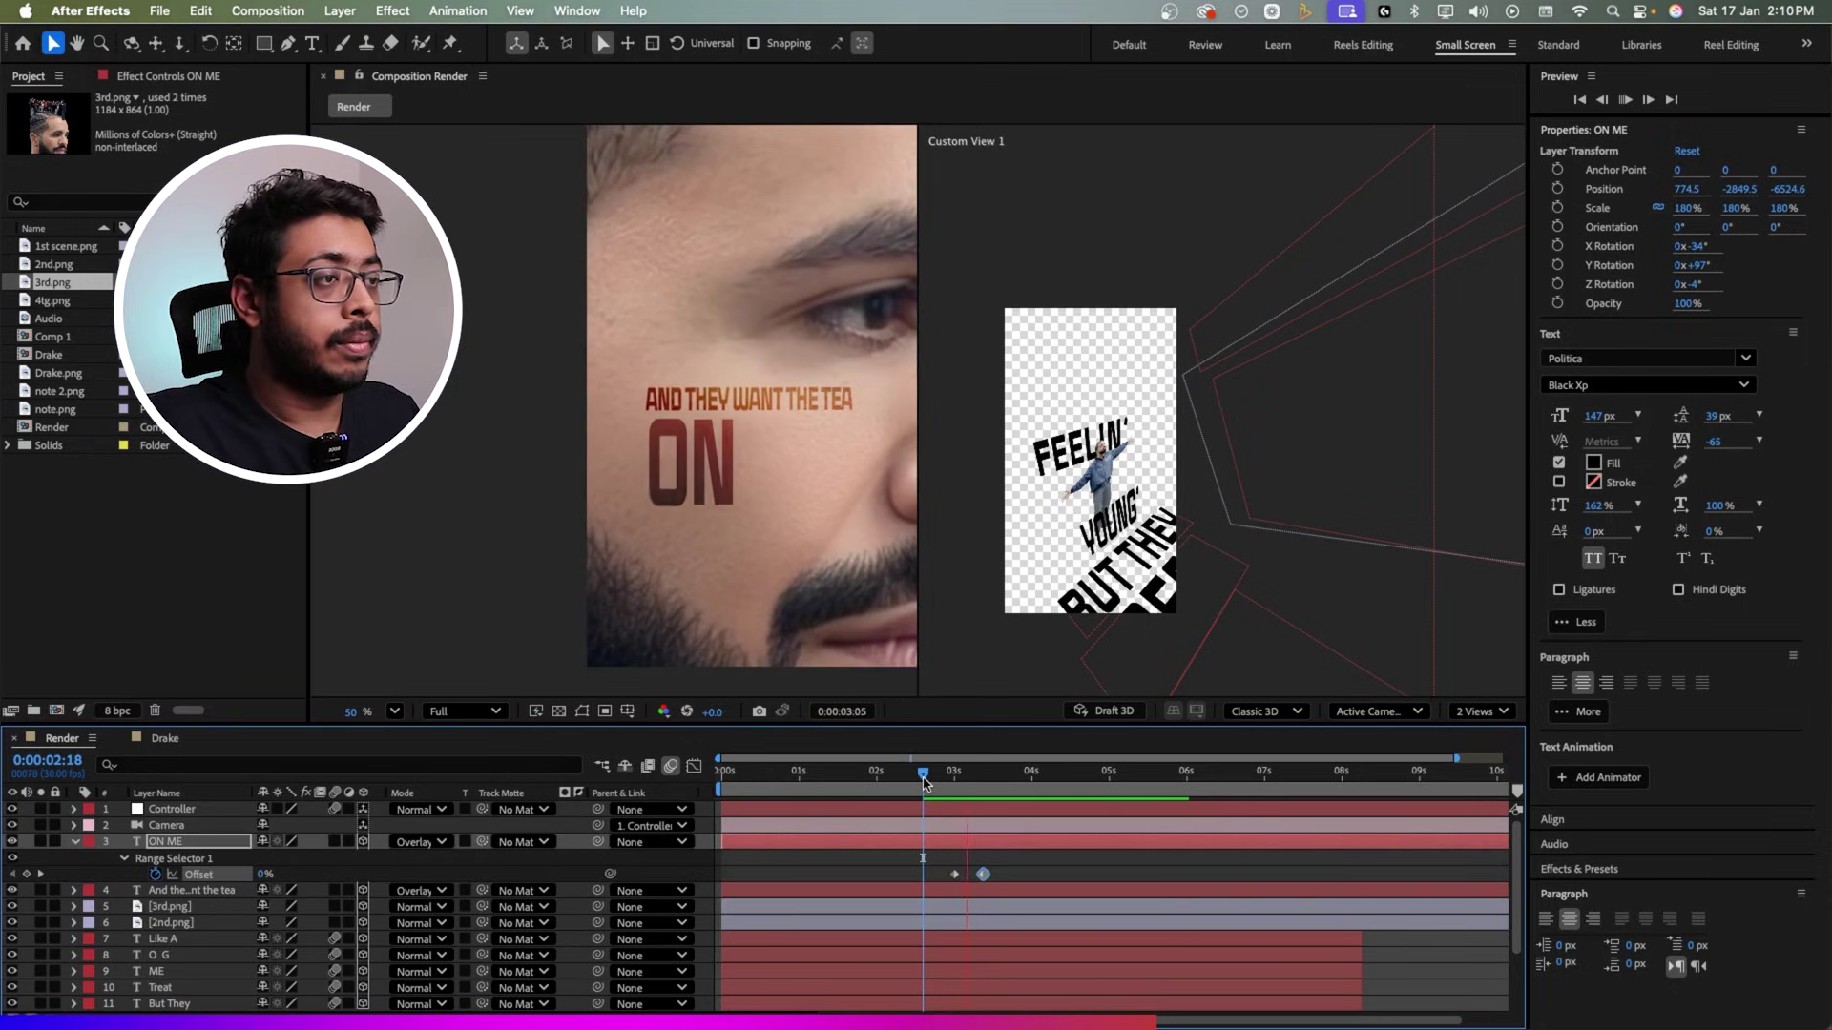
left_click_drag(923, 780, 1010, 784)
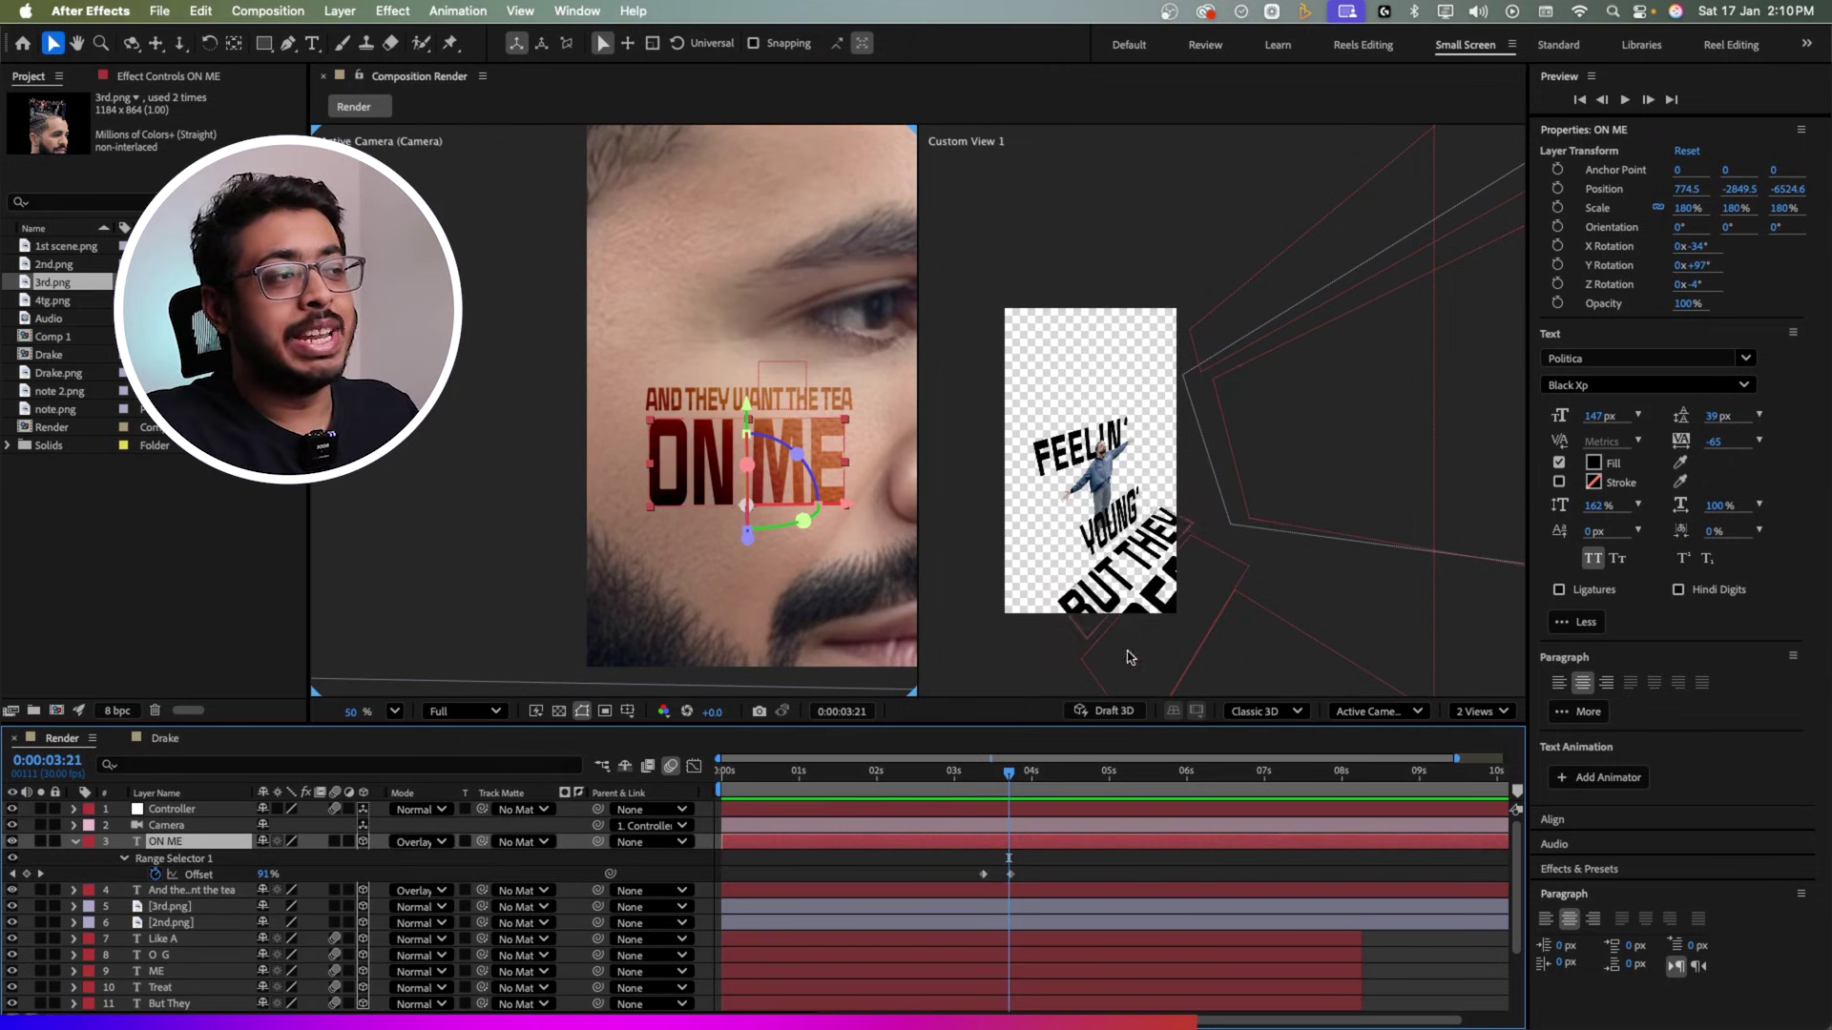
Step: Orbit and pan around the 3D scene in the custom view to examine how the face and crowd images are arranged
left_click(1359, 454)
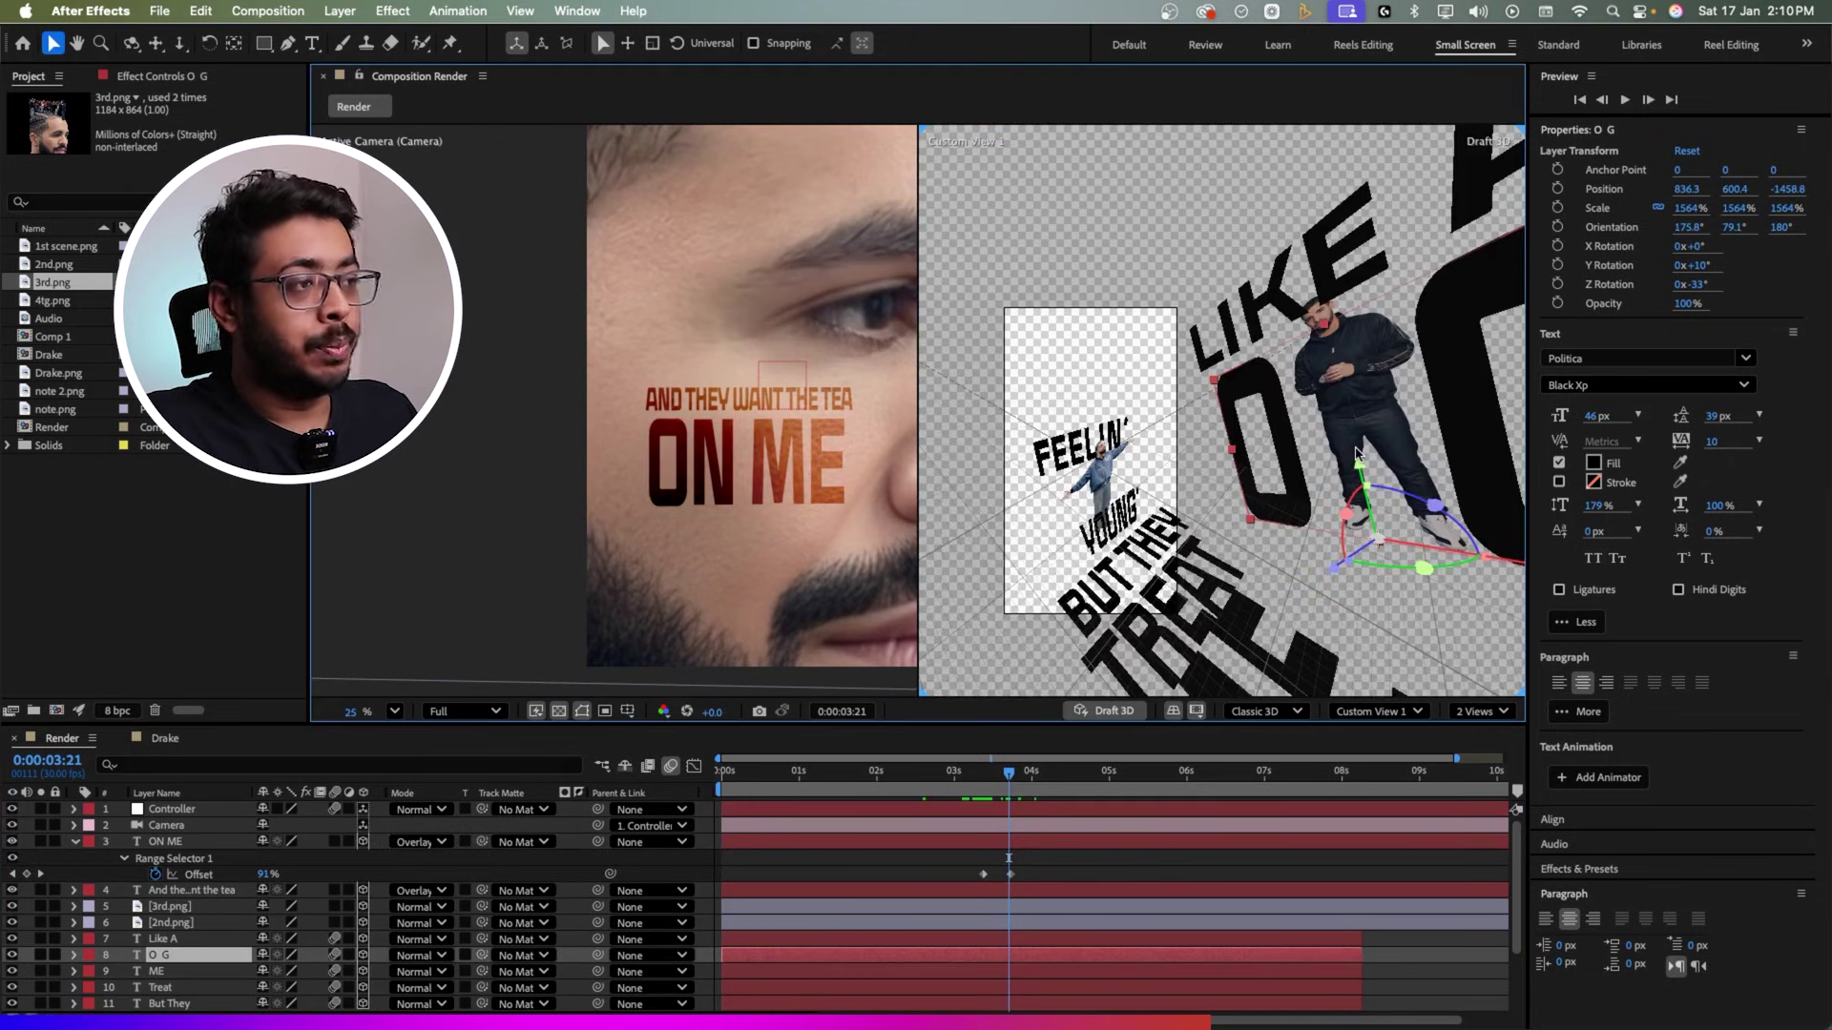
left_click(130, 44)
left_click_drag(1132, 353, 1109, 470)
left_click(156, 44)
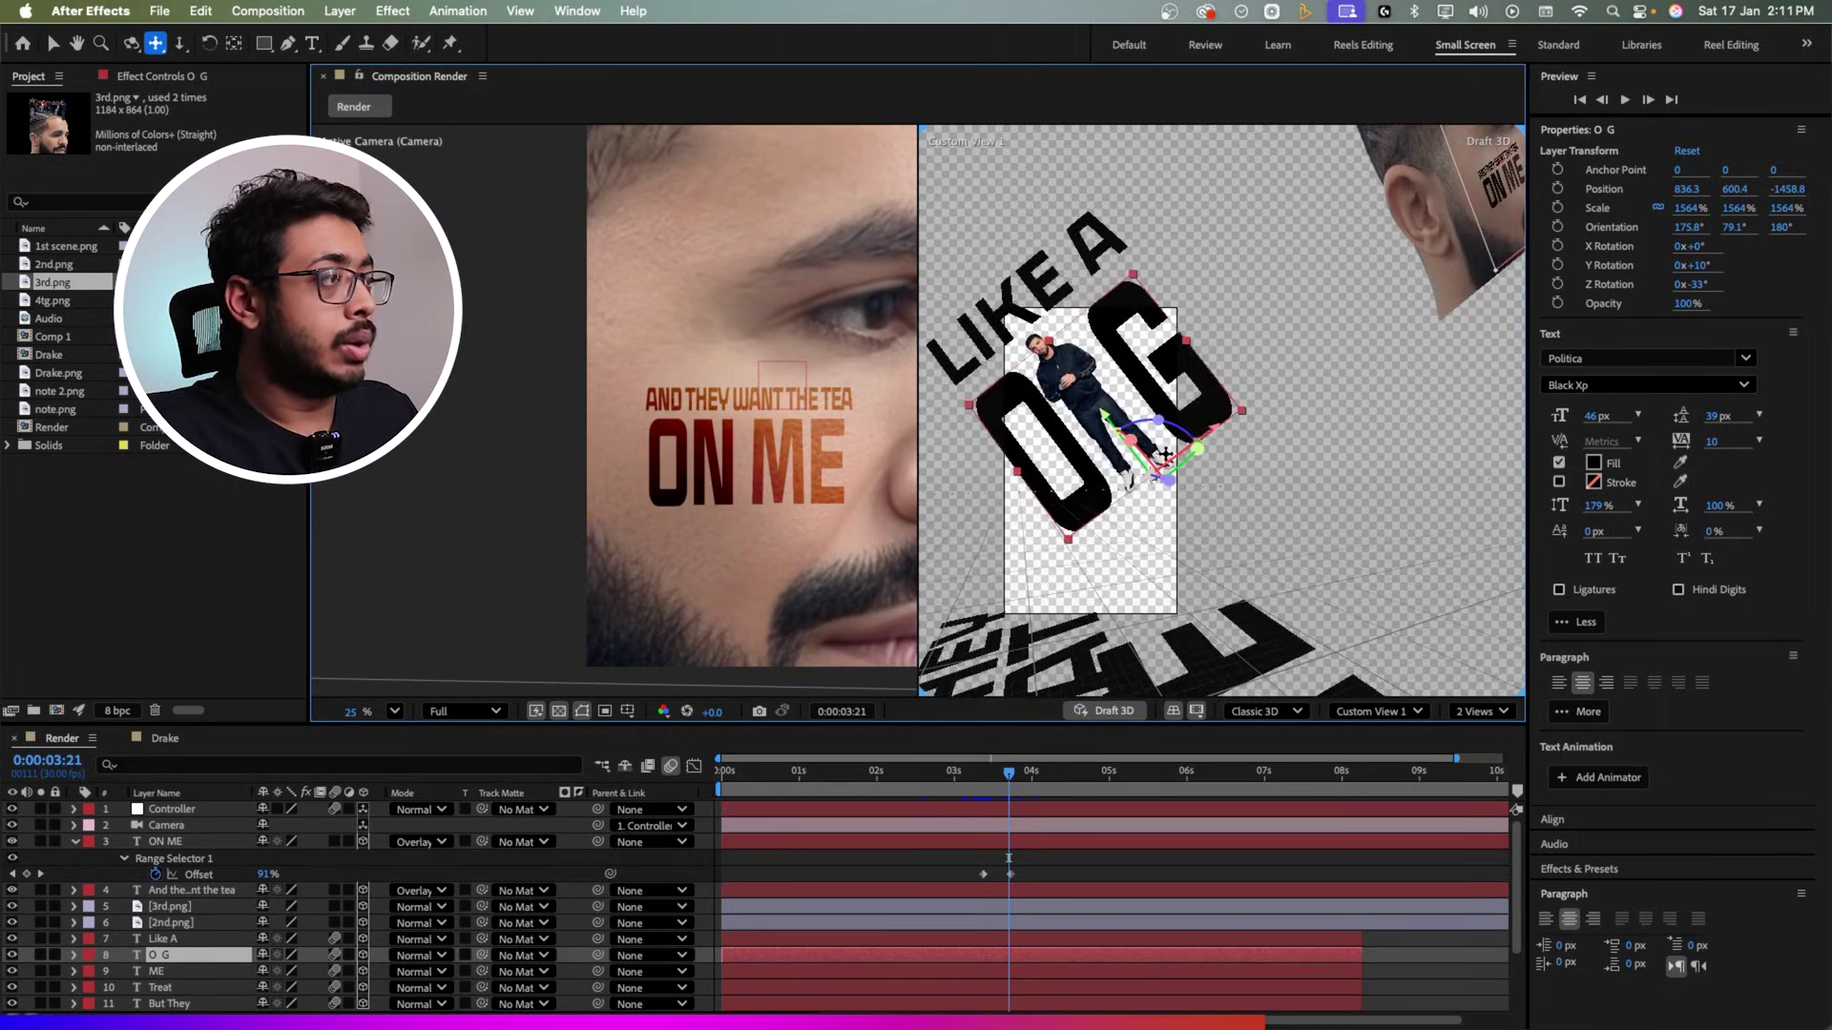
left_click_drag(1452, 352, 954, 615)
left_click_drag(1090, 440, 1197, 472)
key("1")
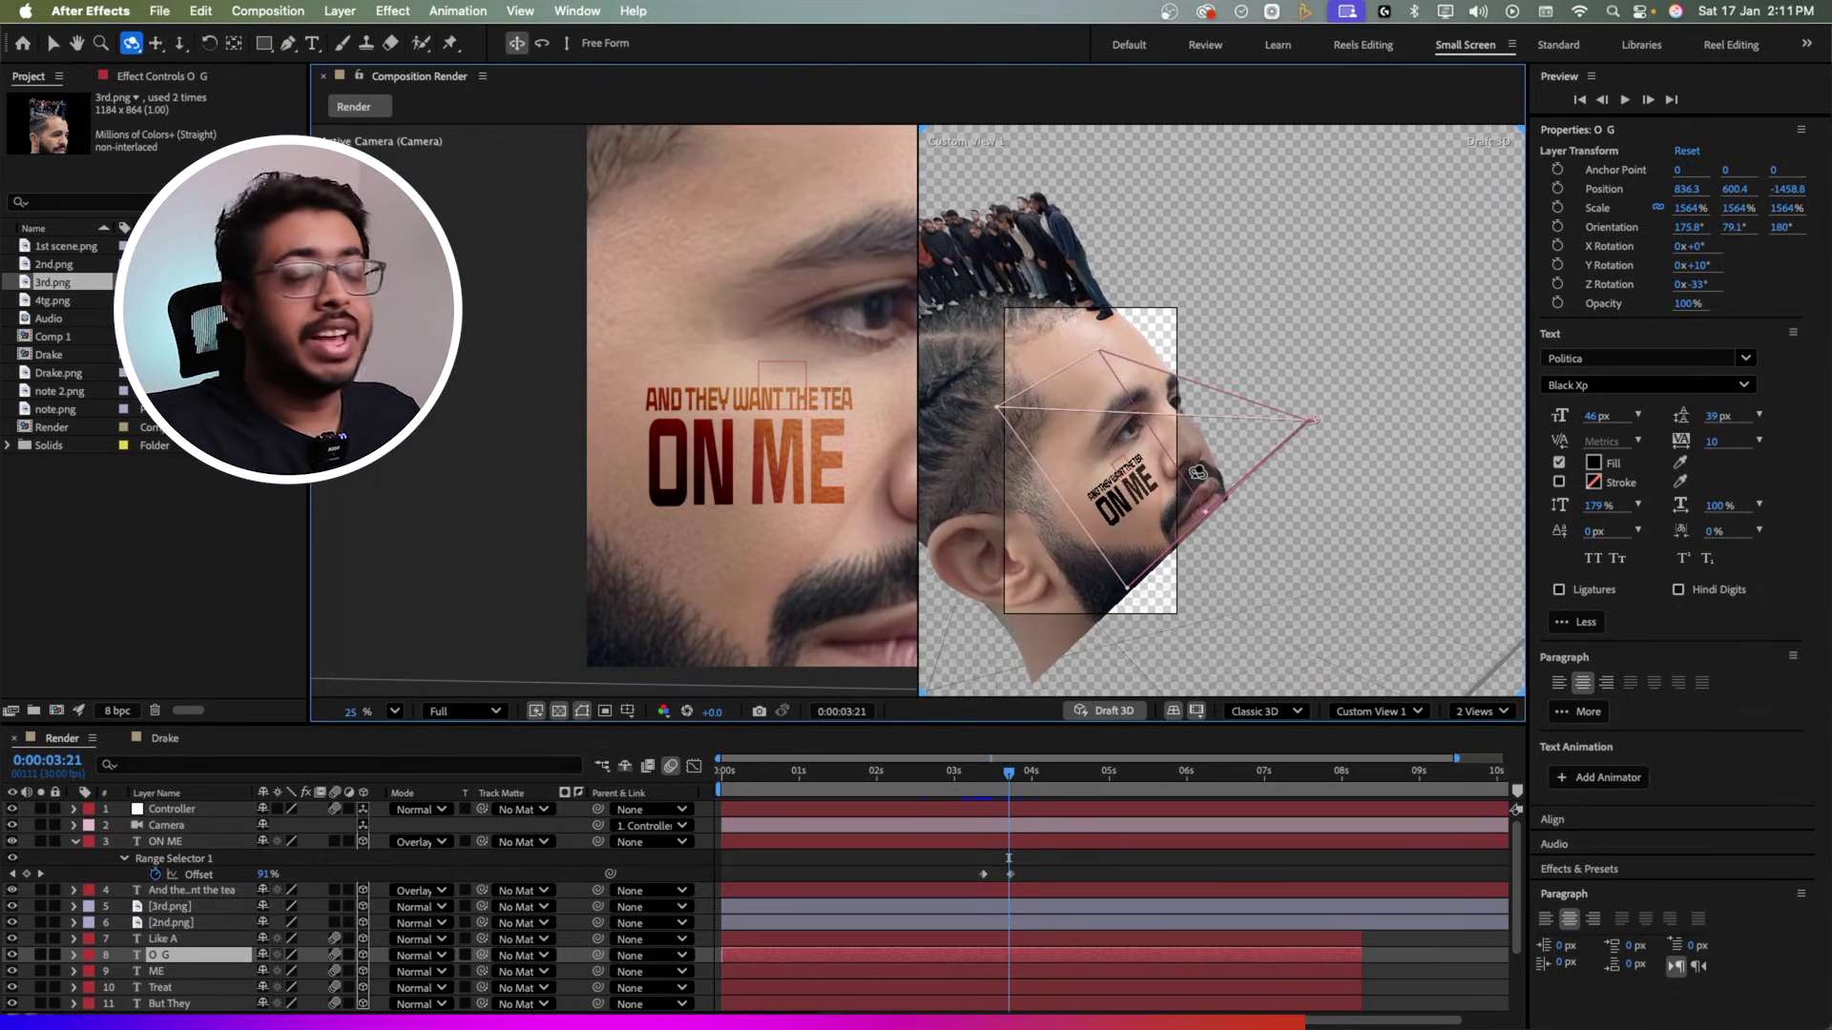
key("v")
left_click(718, 471)
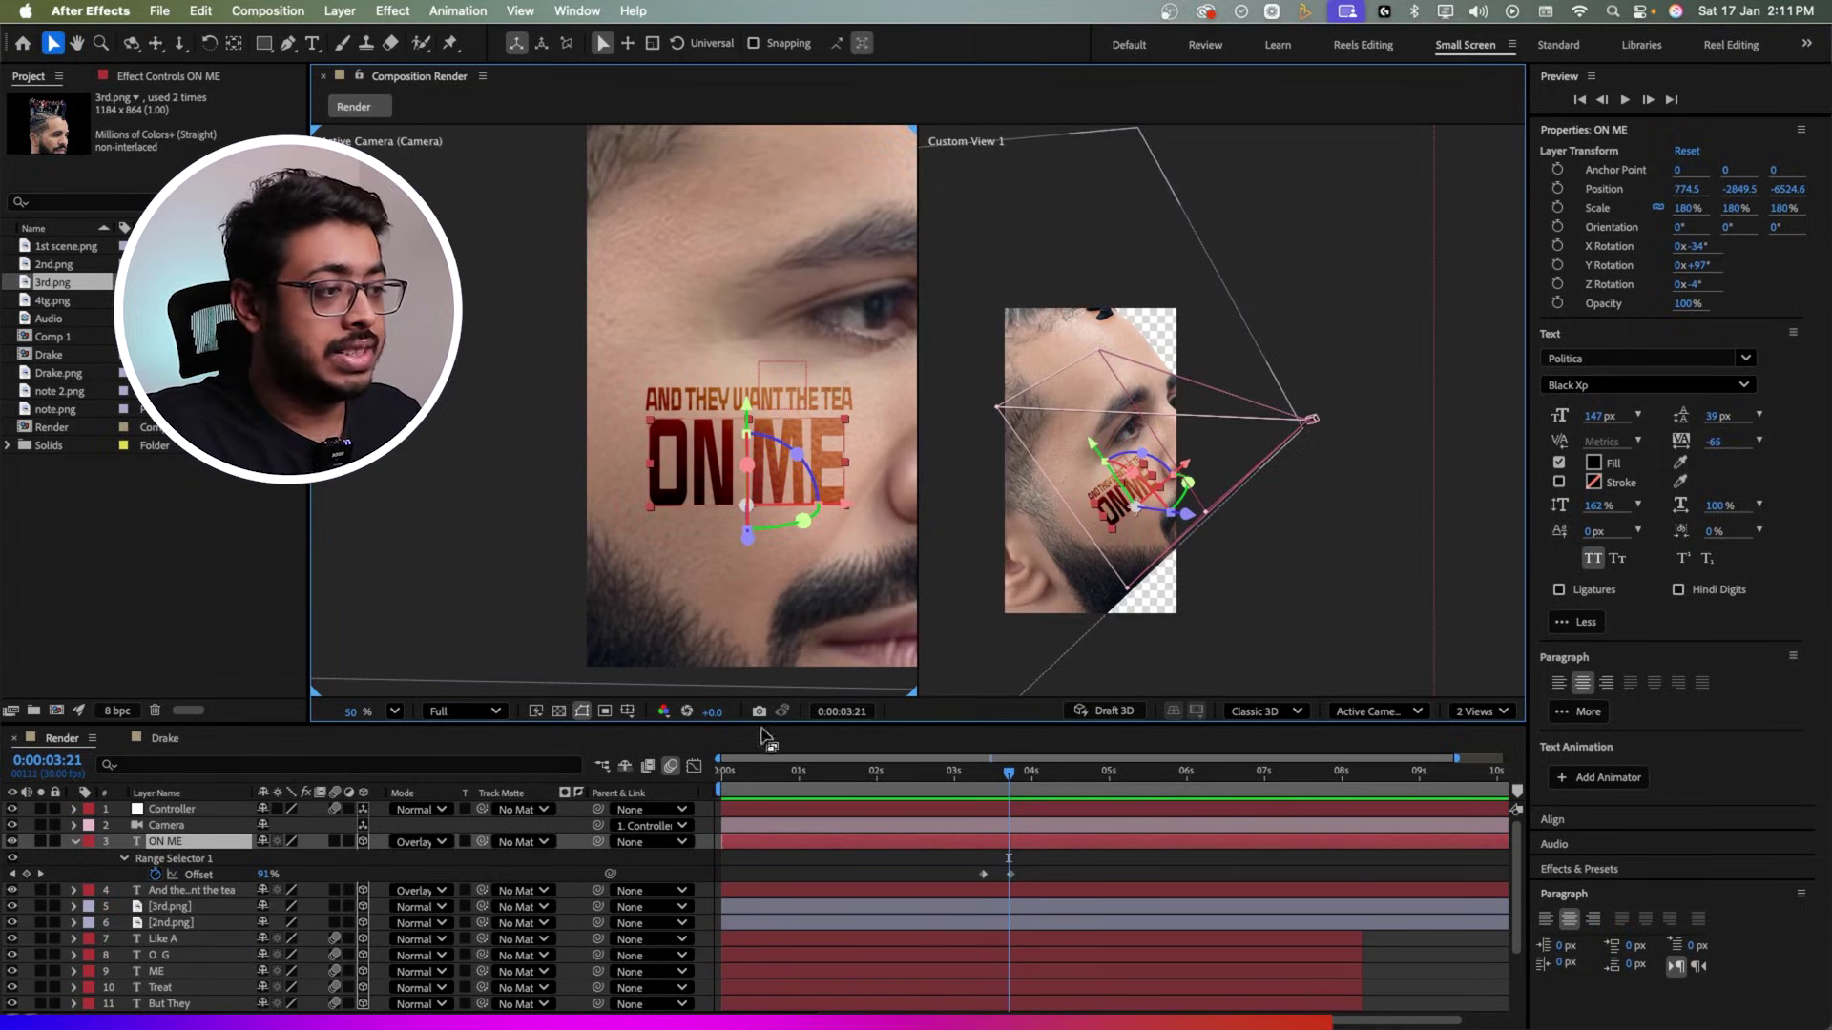
Step: Move the Controller null up to the crowd with a Position keyframe at 0:00:05:01, and add a Scale keyframe at 0:00:03:00
left_click(1008, 774)
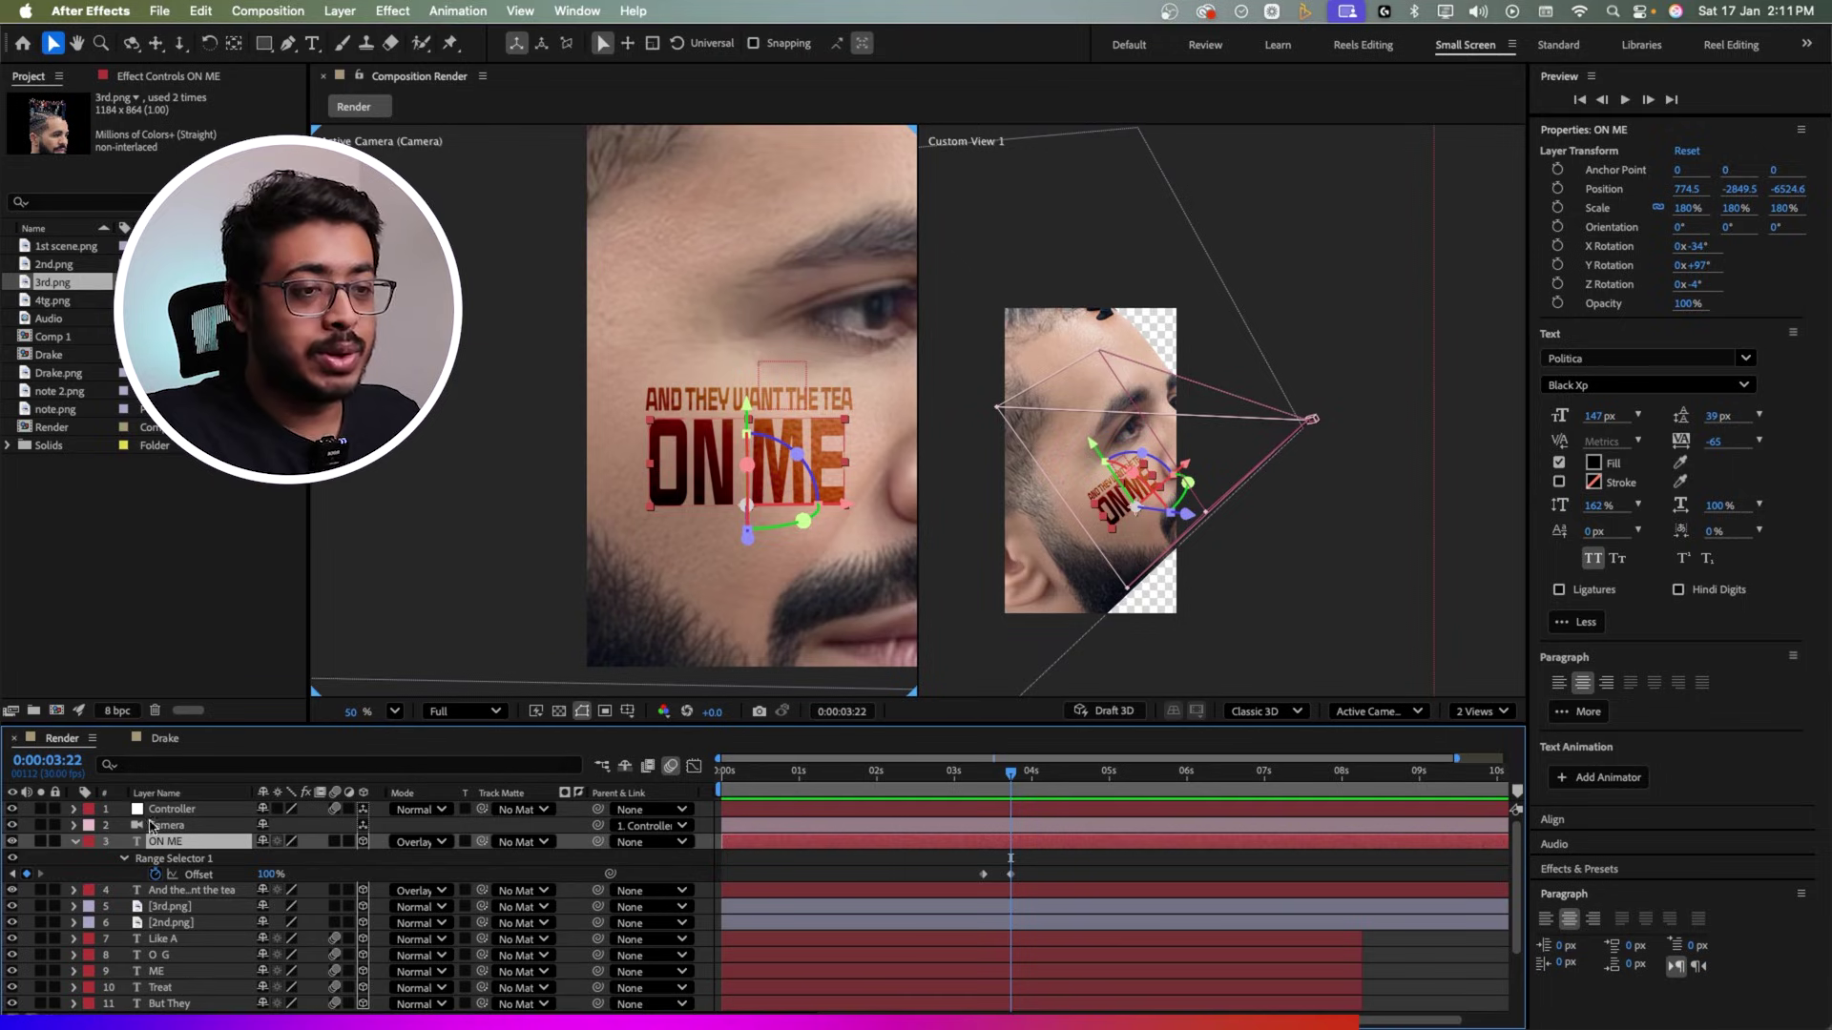
left_click(175, 811)
key("u")
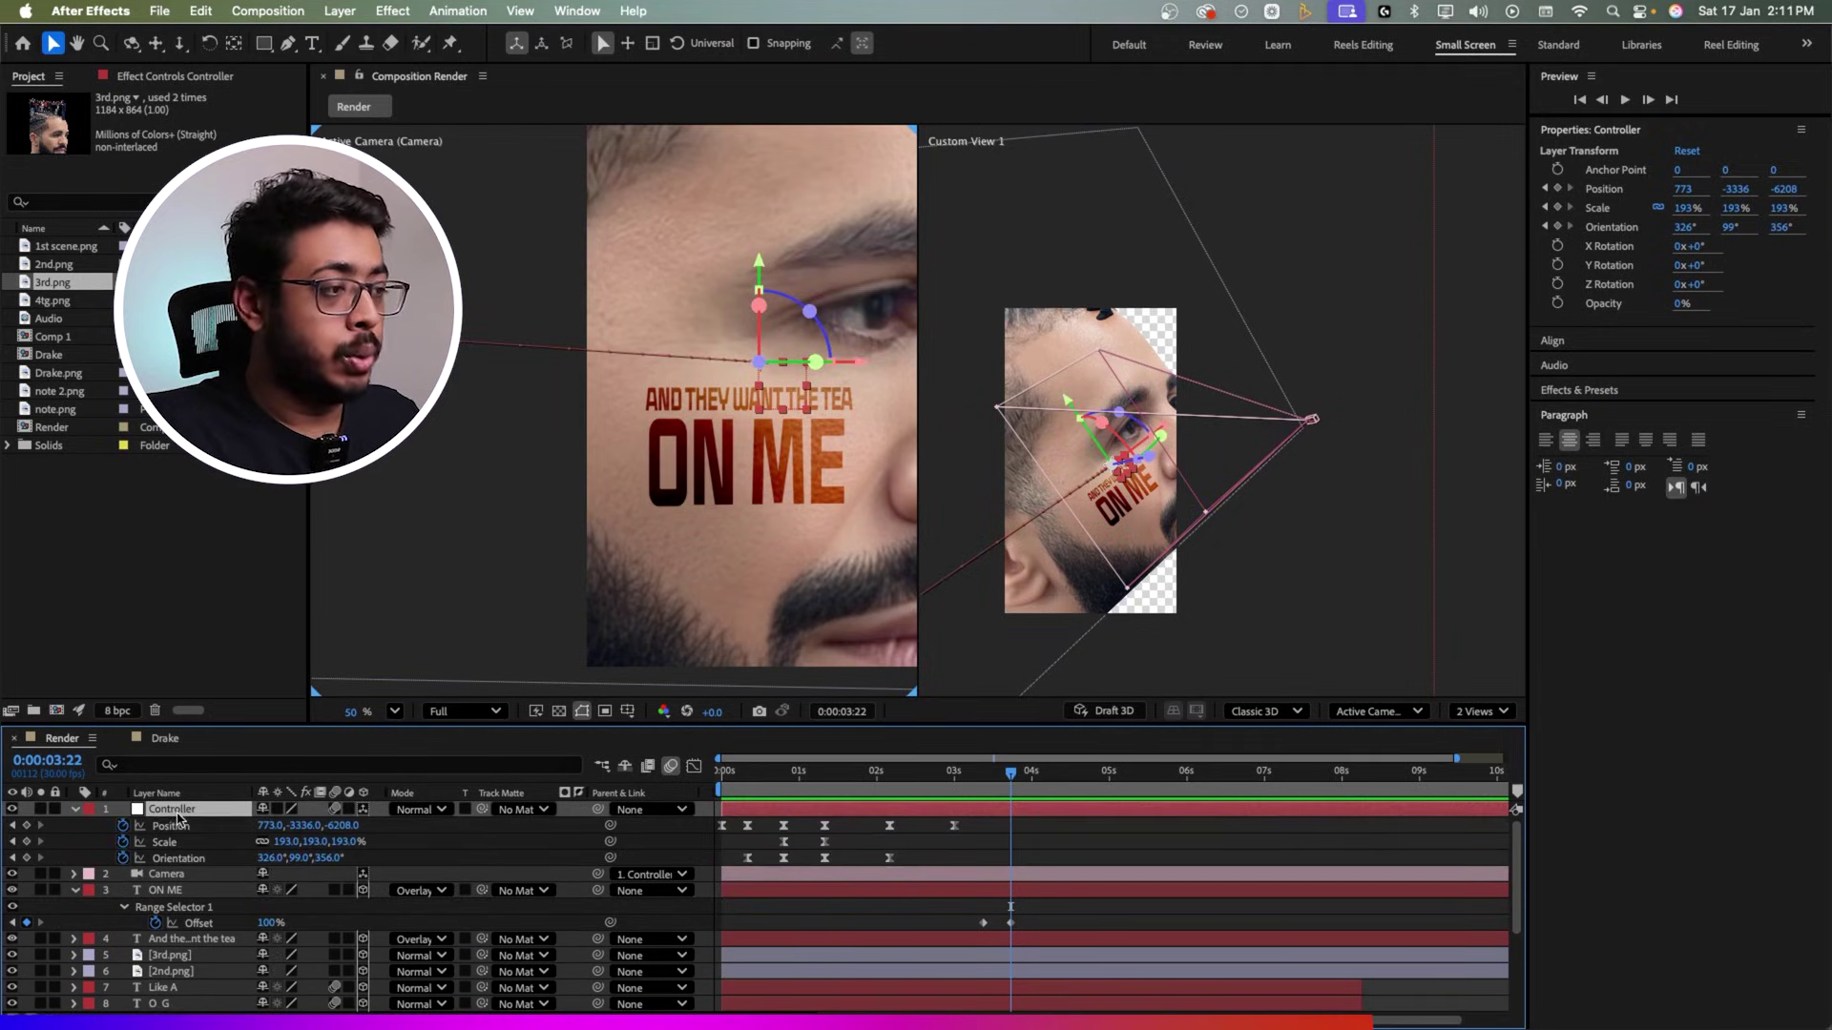
left_click_drag(1011, 778, 1091, 779)
left_click_drag(1090, 778, 1111, 779)
left_click(27, 844)
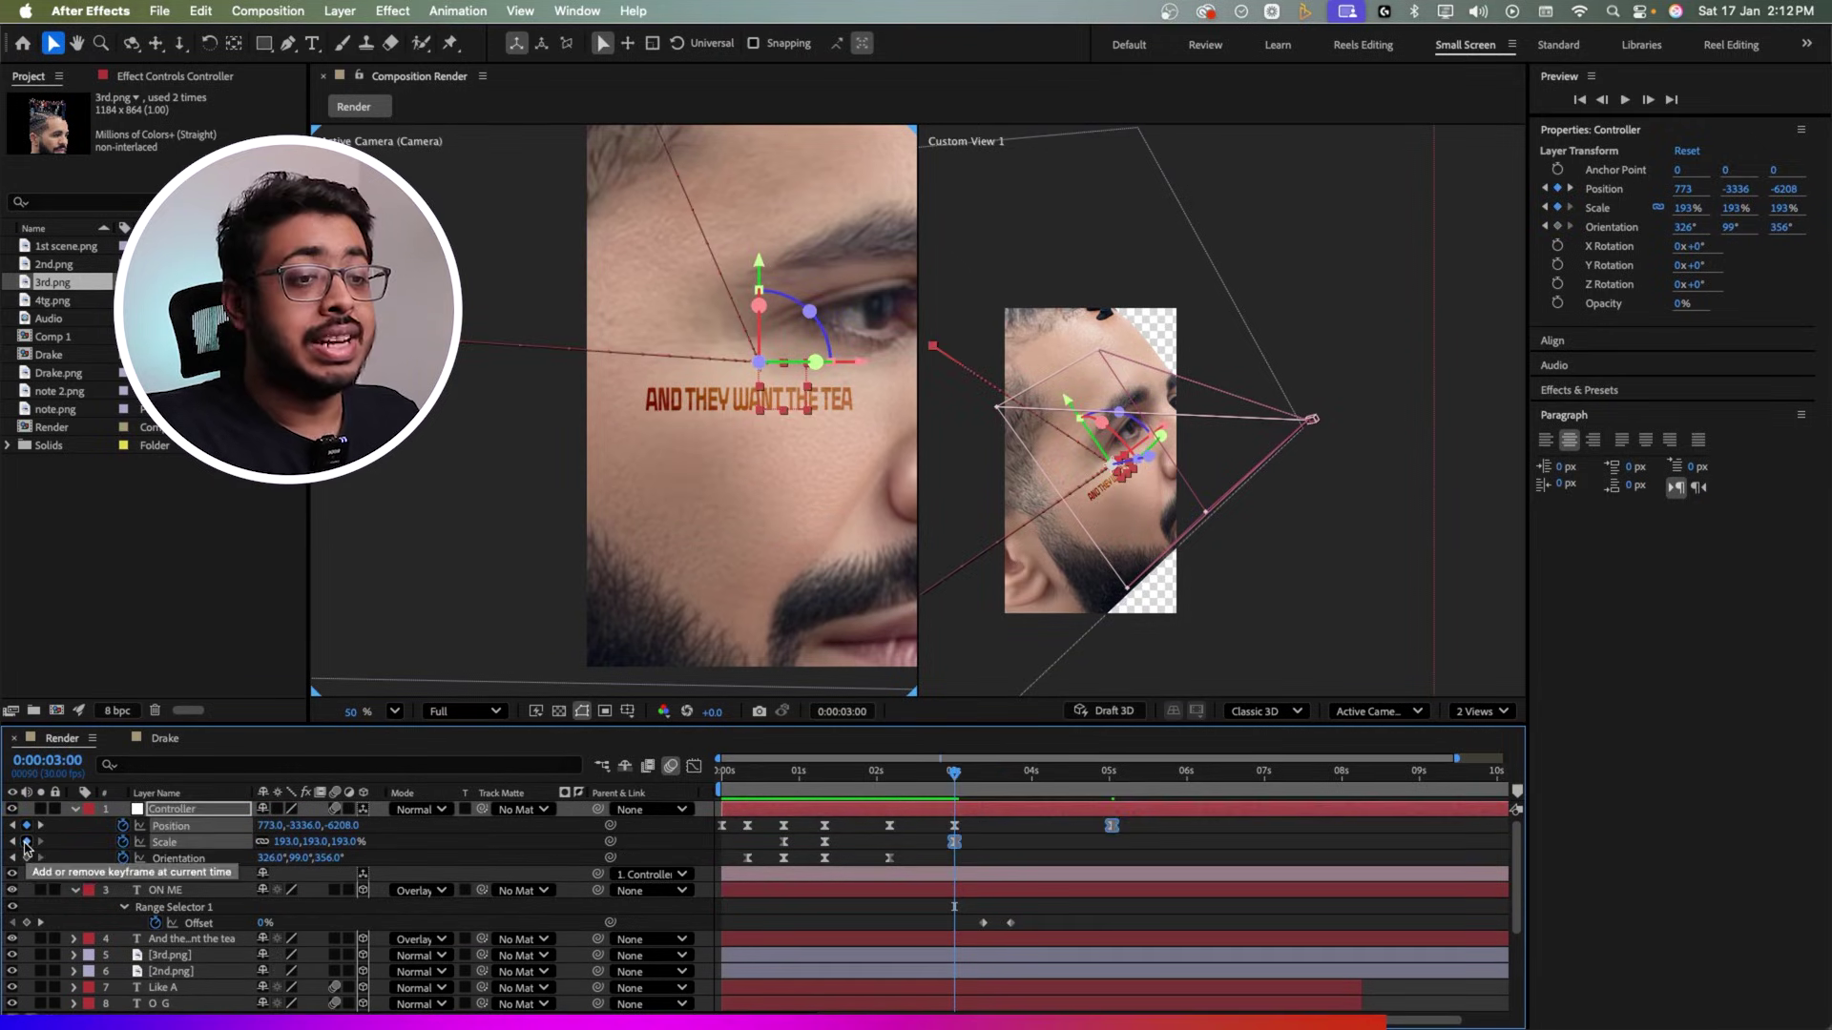
Step: At 0:00:05:01 set the Controller's Position to 773, -5568, -4303 and Scale to 439%, and preview the move from 0:00:03:00
left_click_drag(964, 781, 1142, 779)
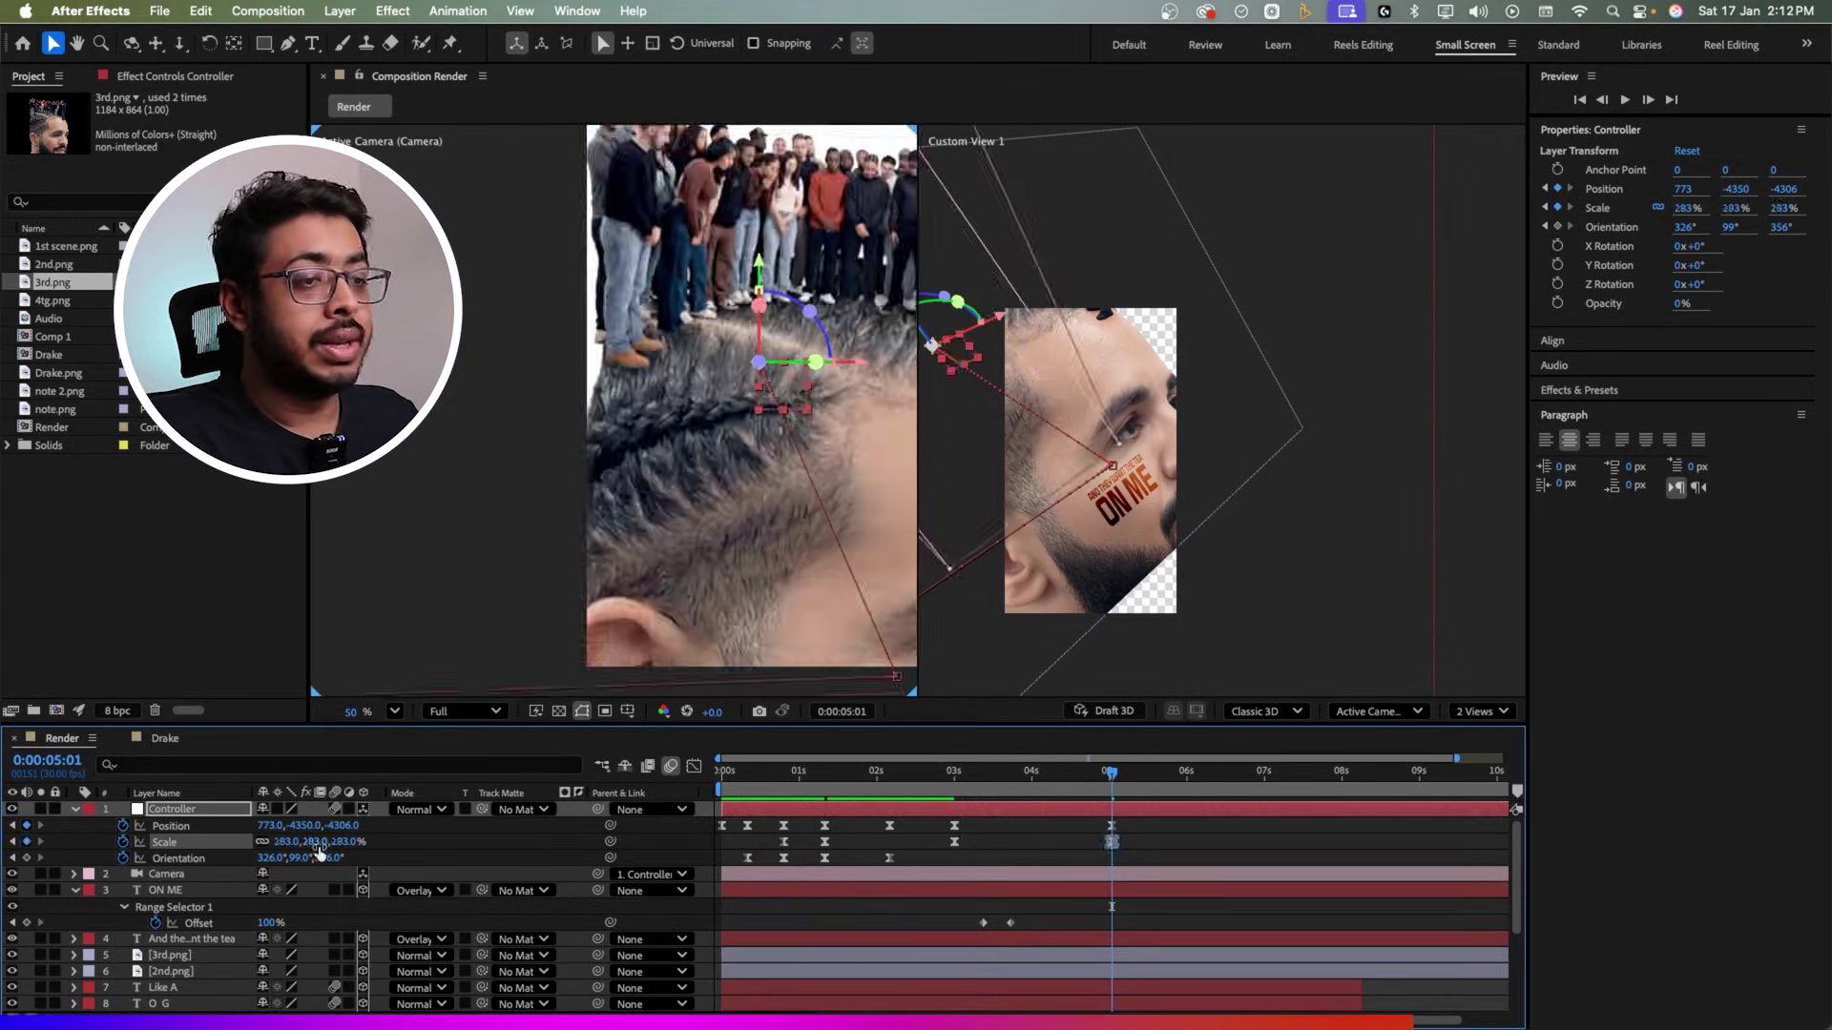
left_click_drag(320, 852, 414, 838)
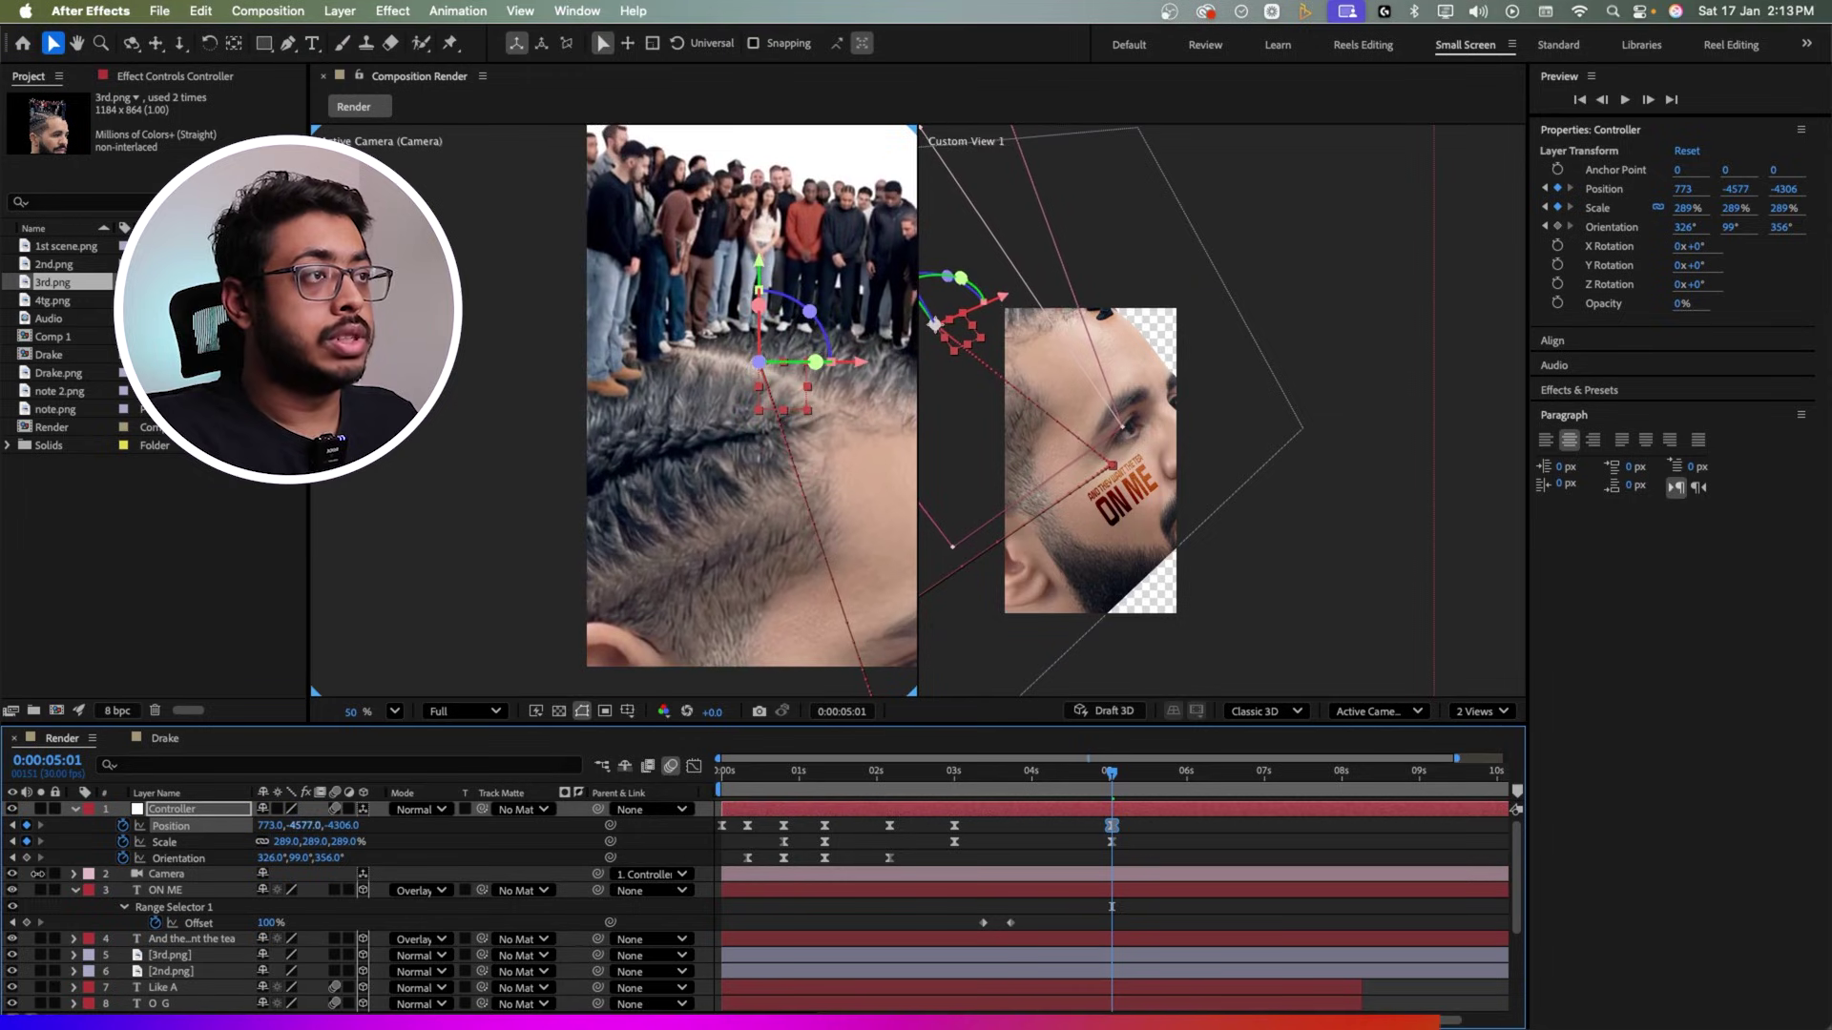
left_click_drag(303, 826, 195, 826)
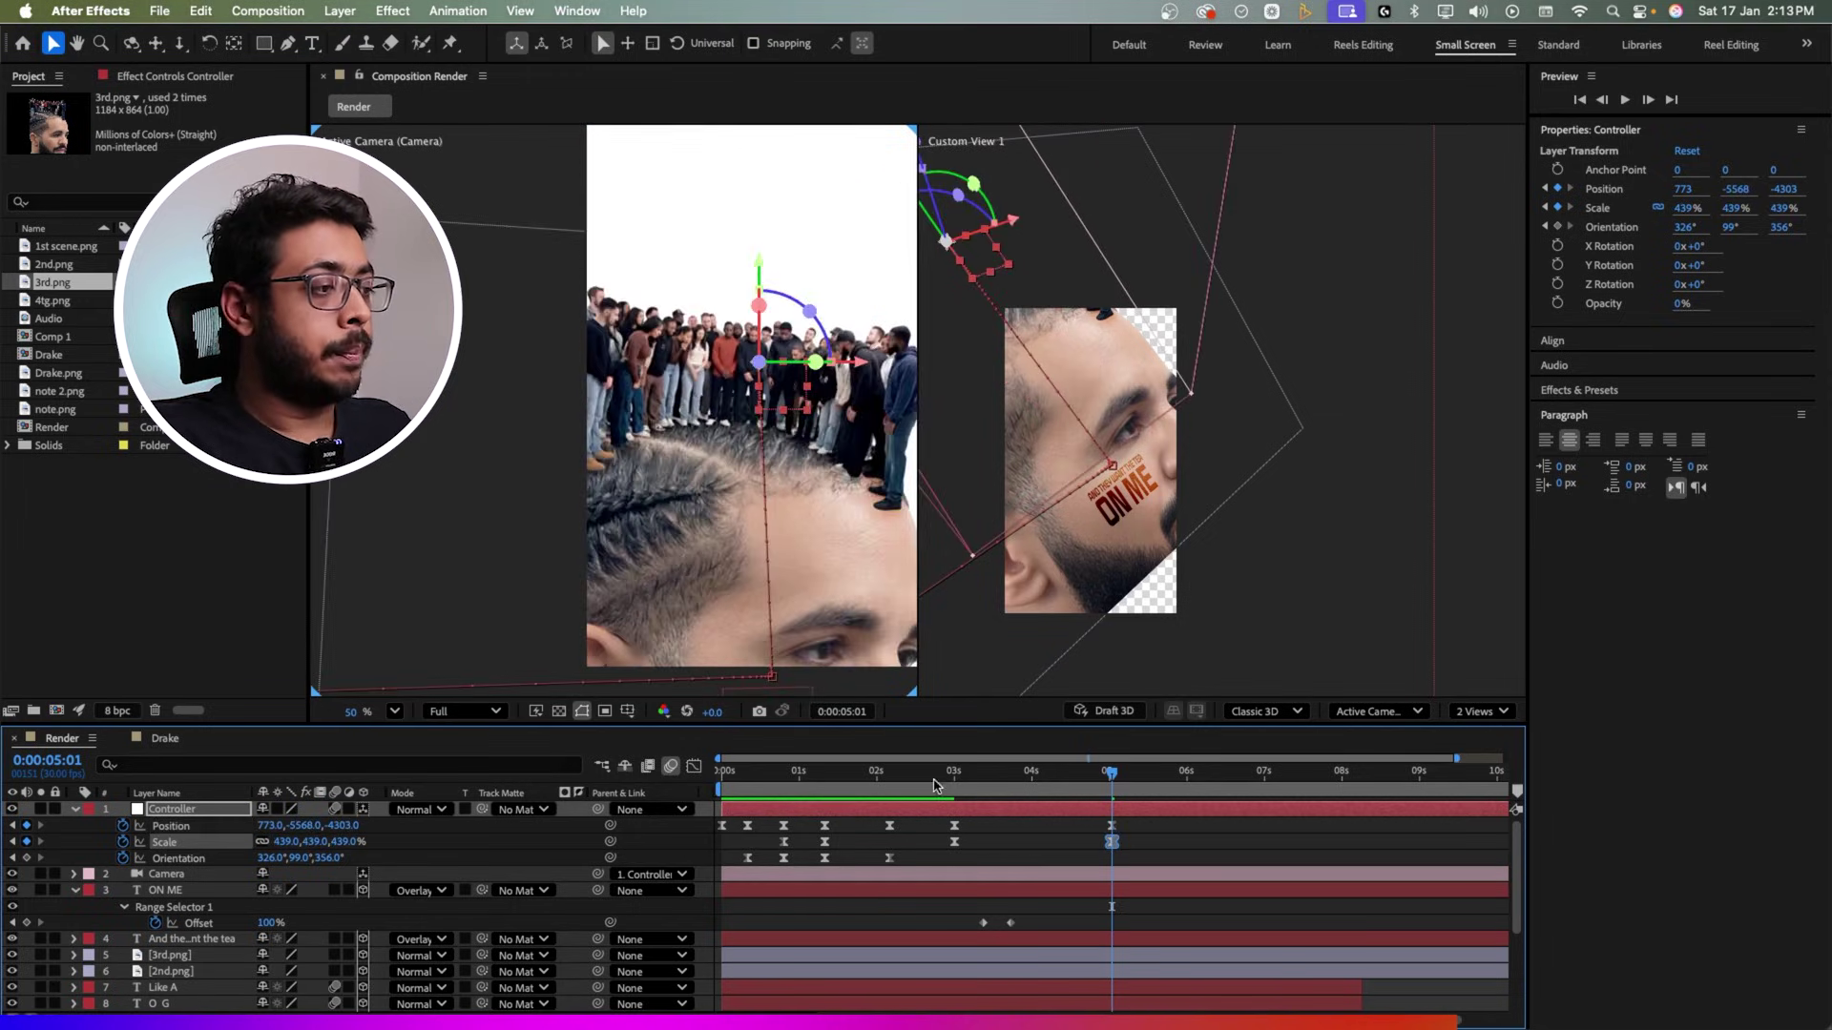
left_click(952, 780)
key("space")
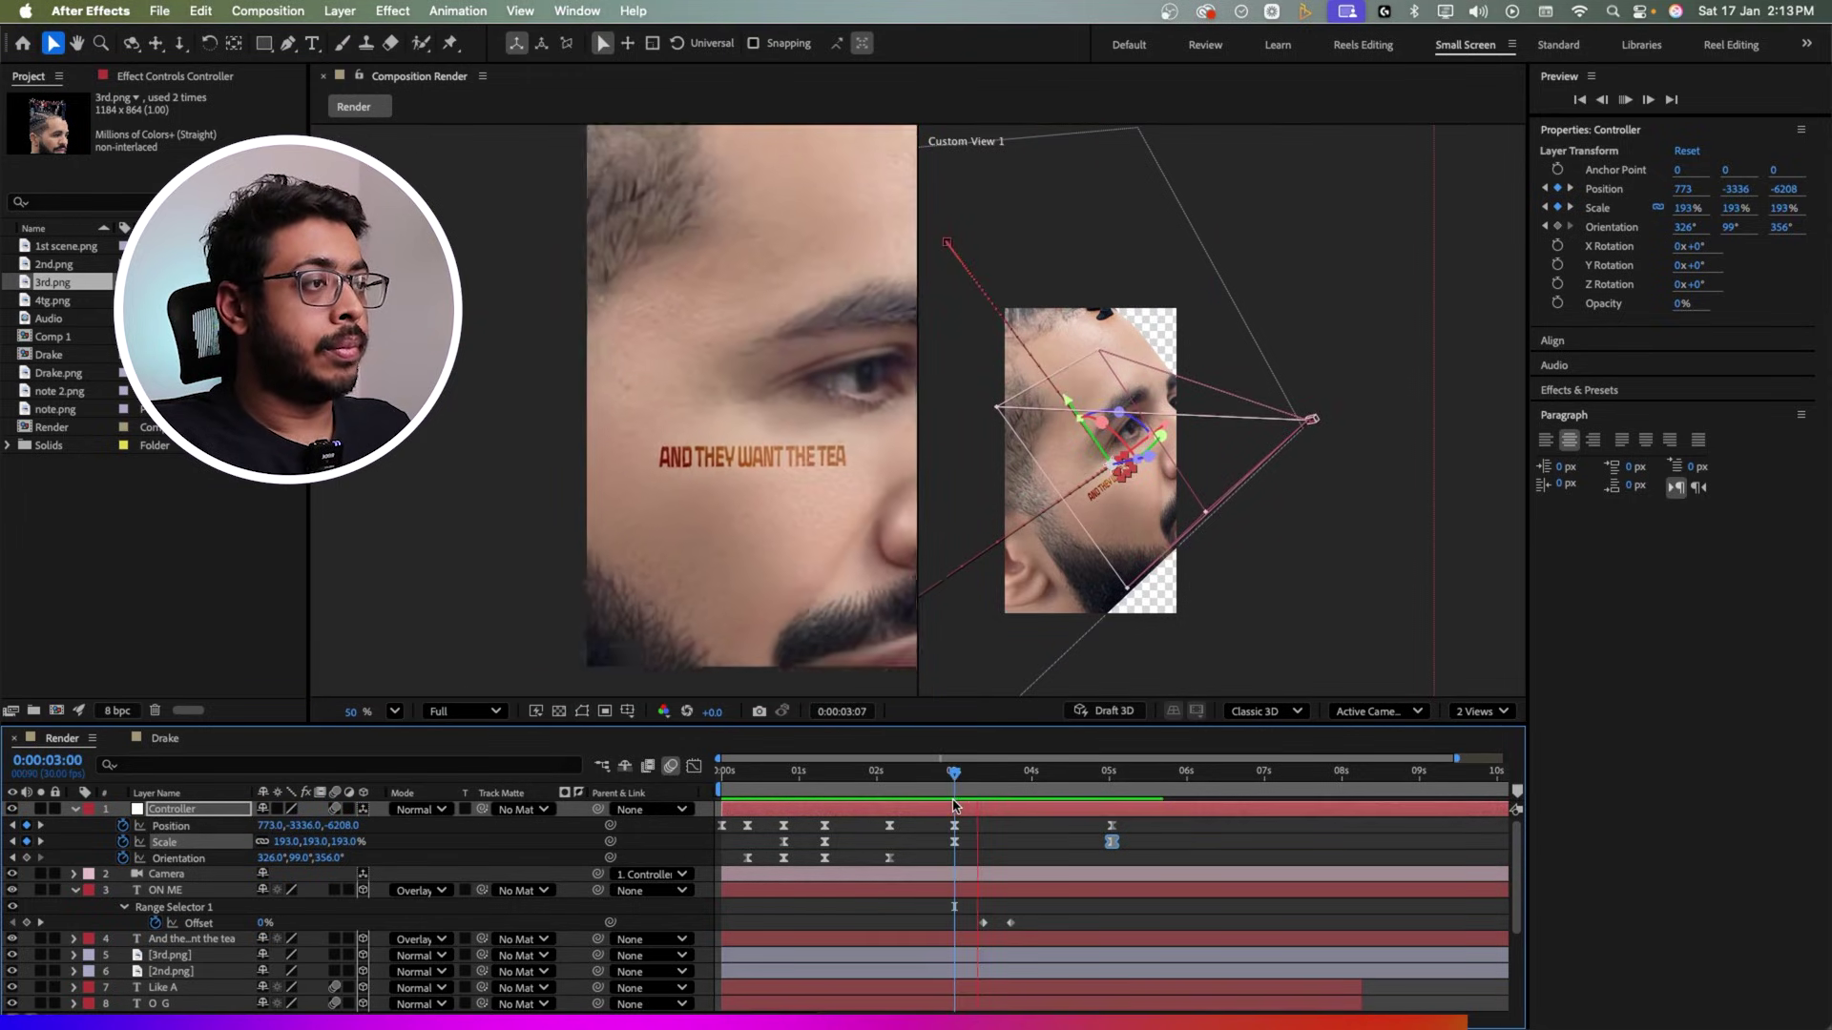
key("space")
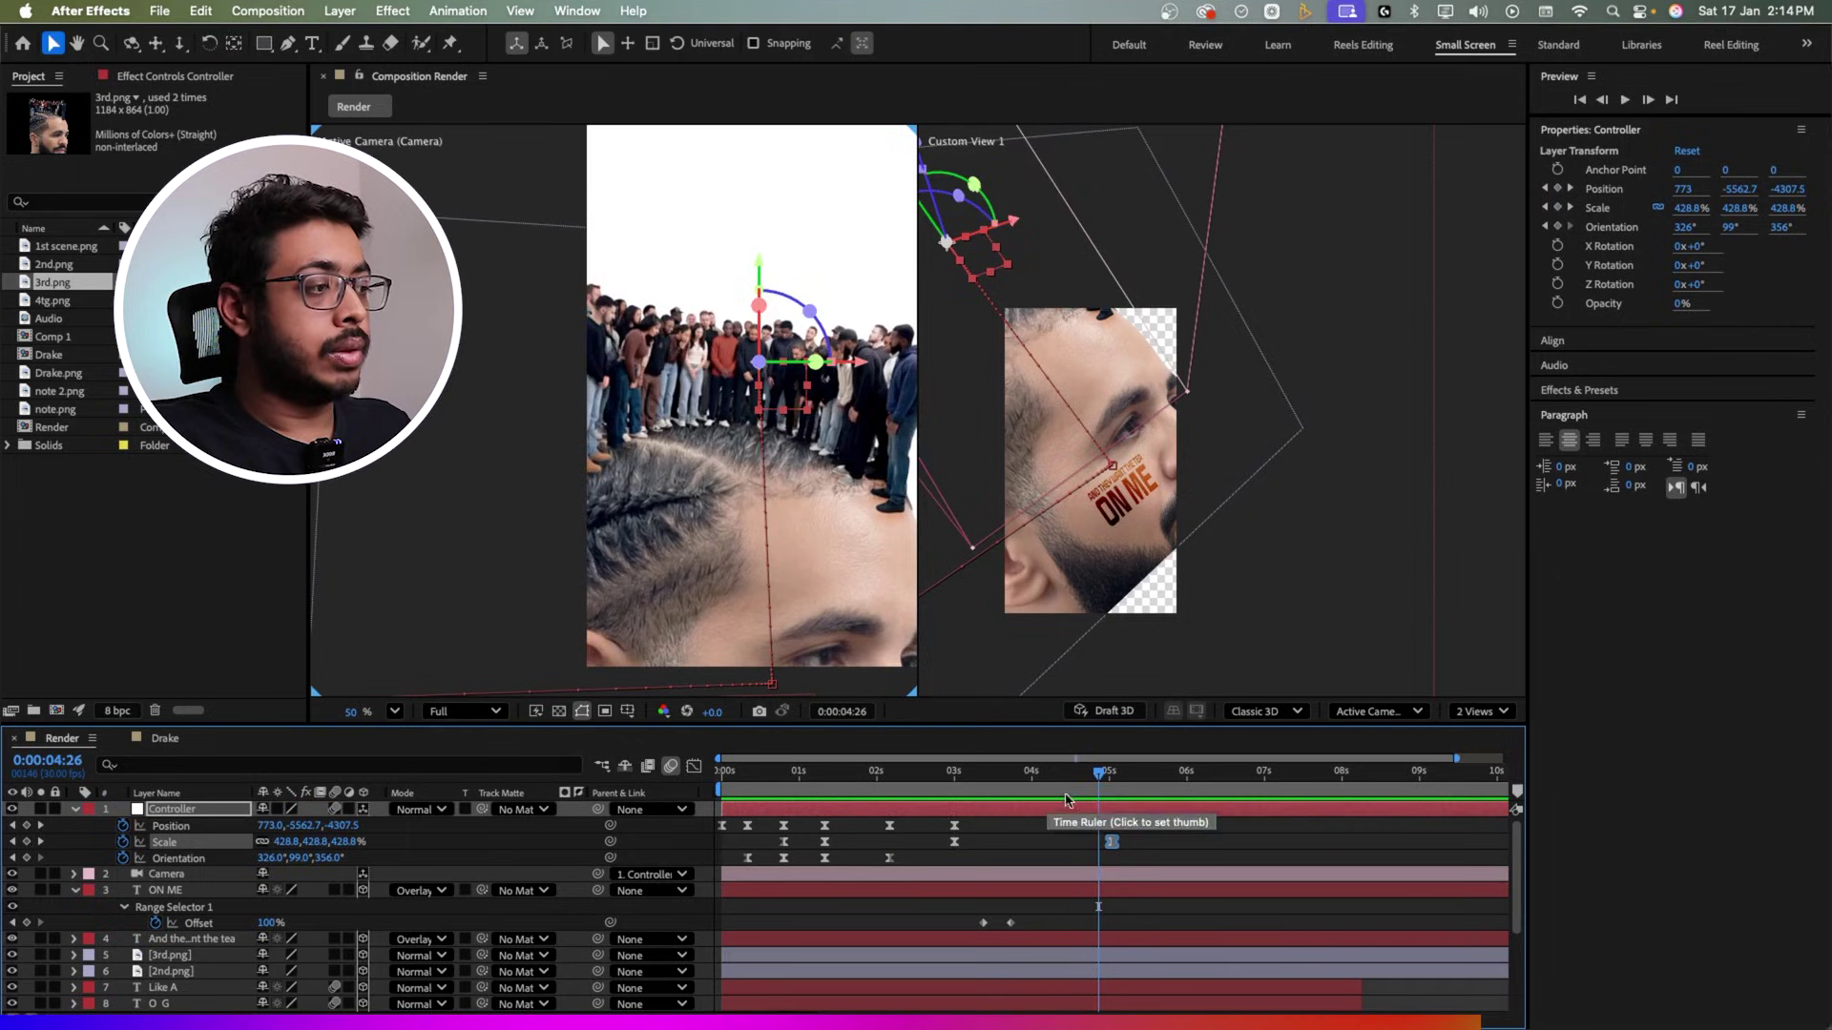
Step: Reshape the Controller's Position speed graph so the last camera move starts abruptly and eases out slowly, and preview it
left_click(208, 828)
left_click(694, 768)
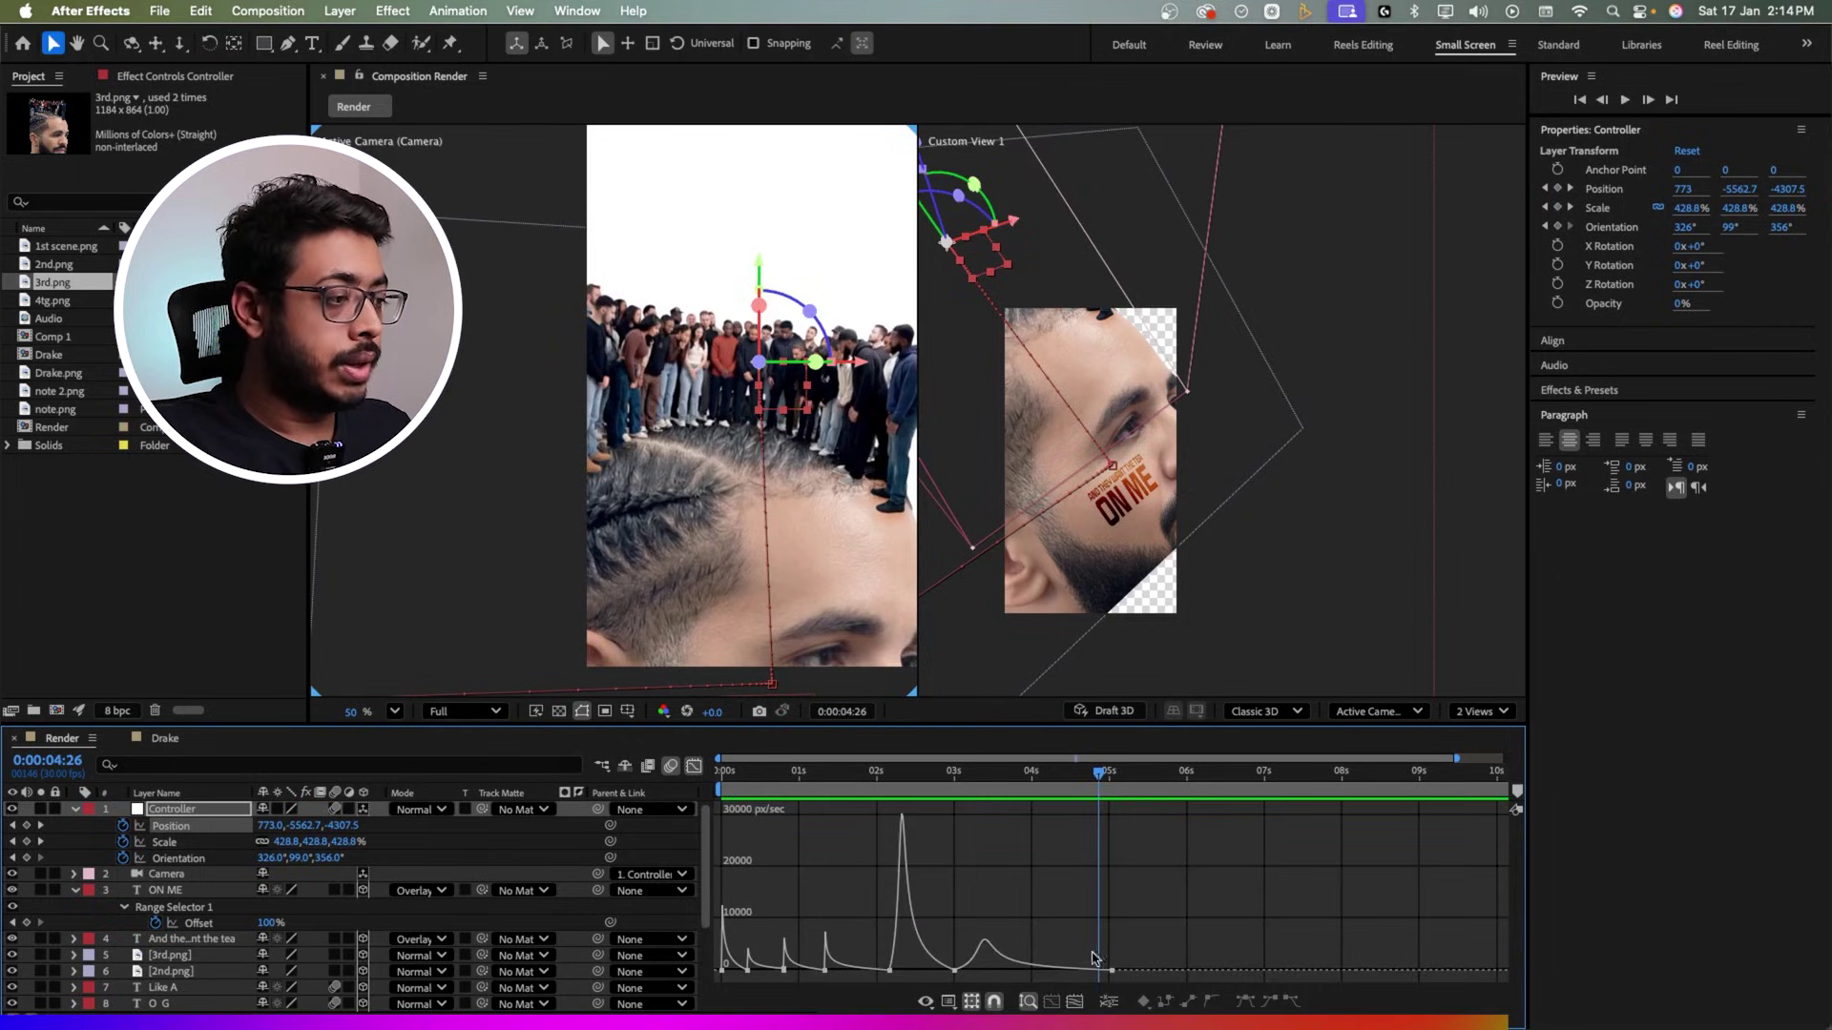
left_click(975, 962)
left_click_drag(981, 968, 957, 970)
key("space")
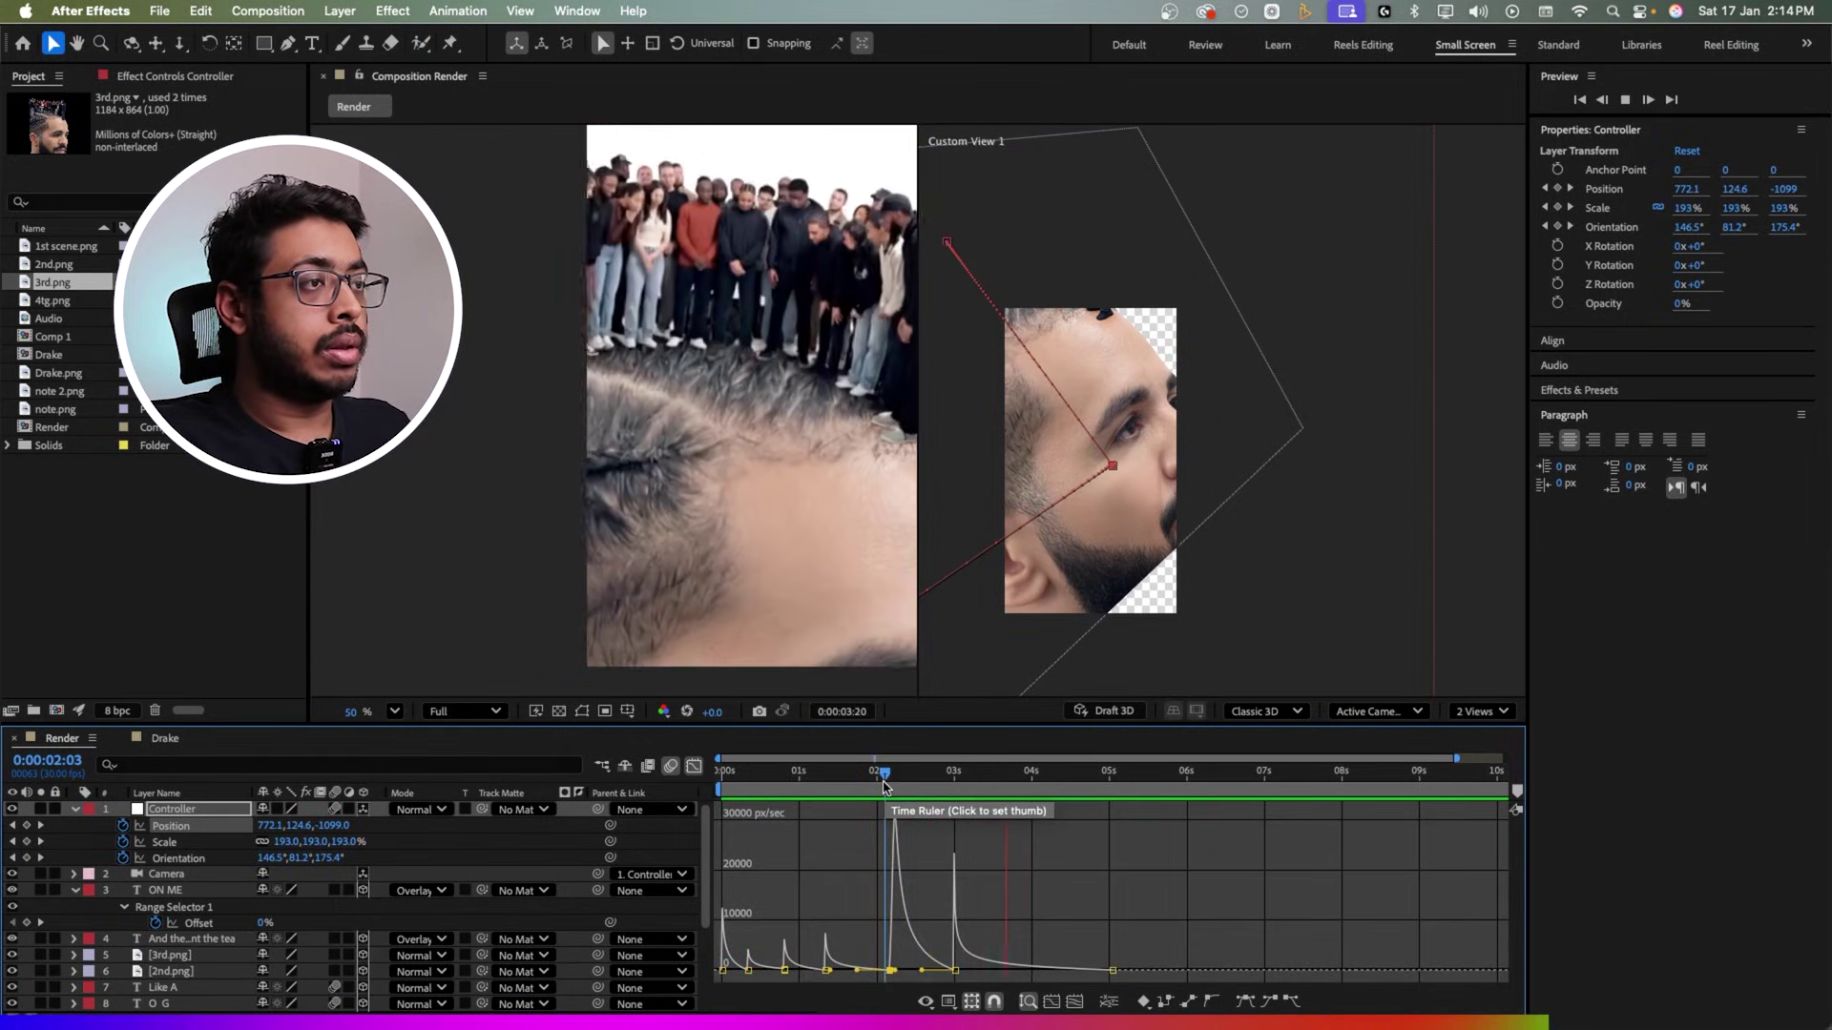
key("shift+F3")
Step: Delay the Controller's 0:00:03:00 Position and Scale keyframes to the end of the "ON ME" reveal and play the sequence from the start
left_click(974, 784)
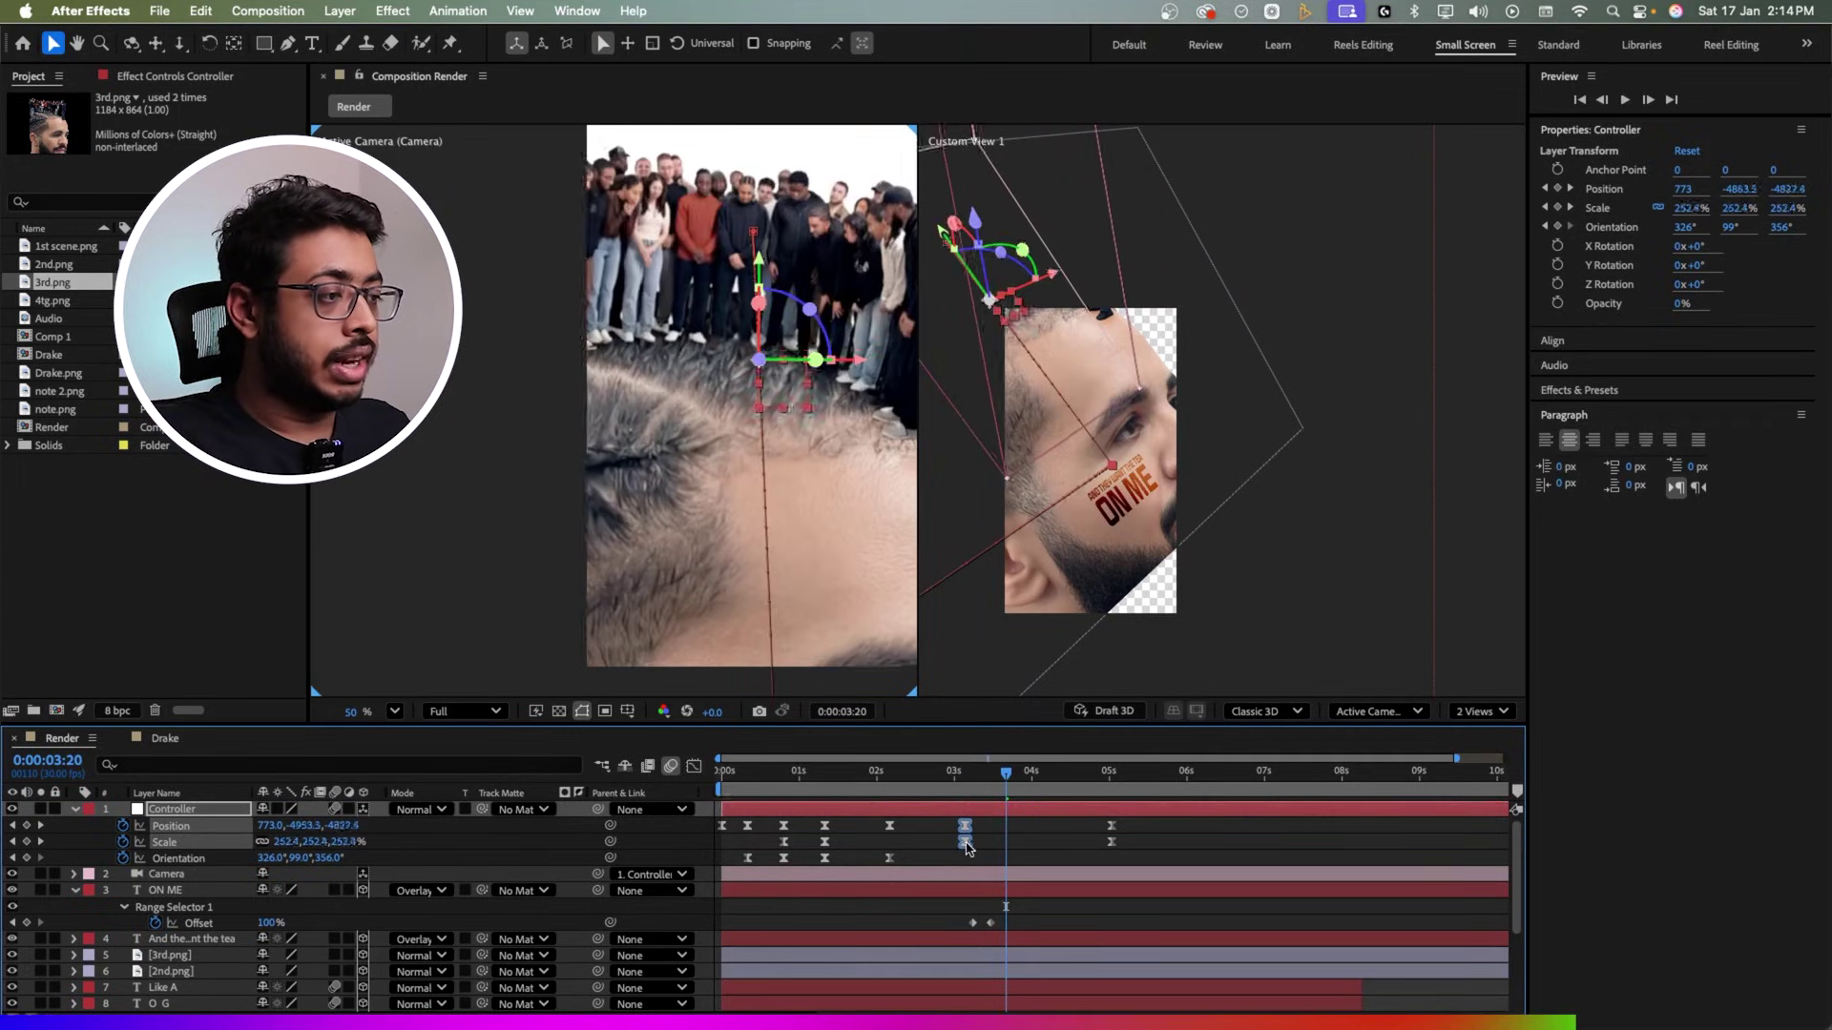
left_click(980, 795)
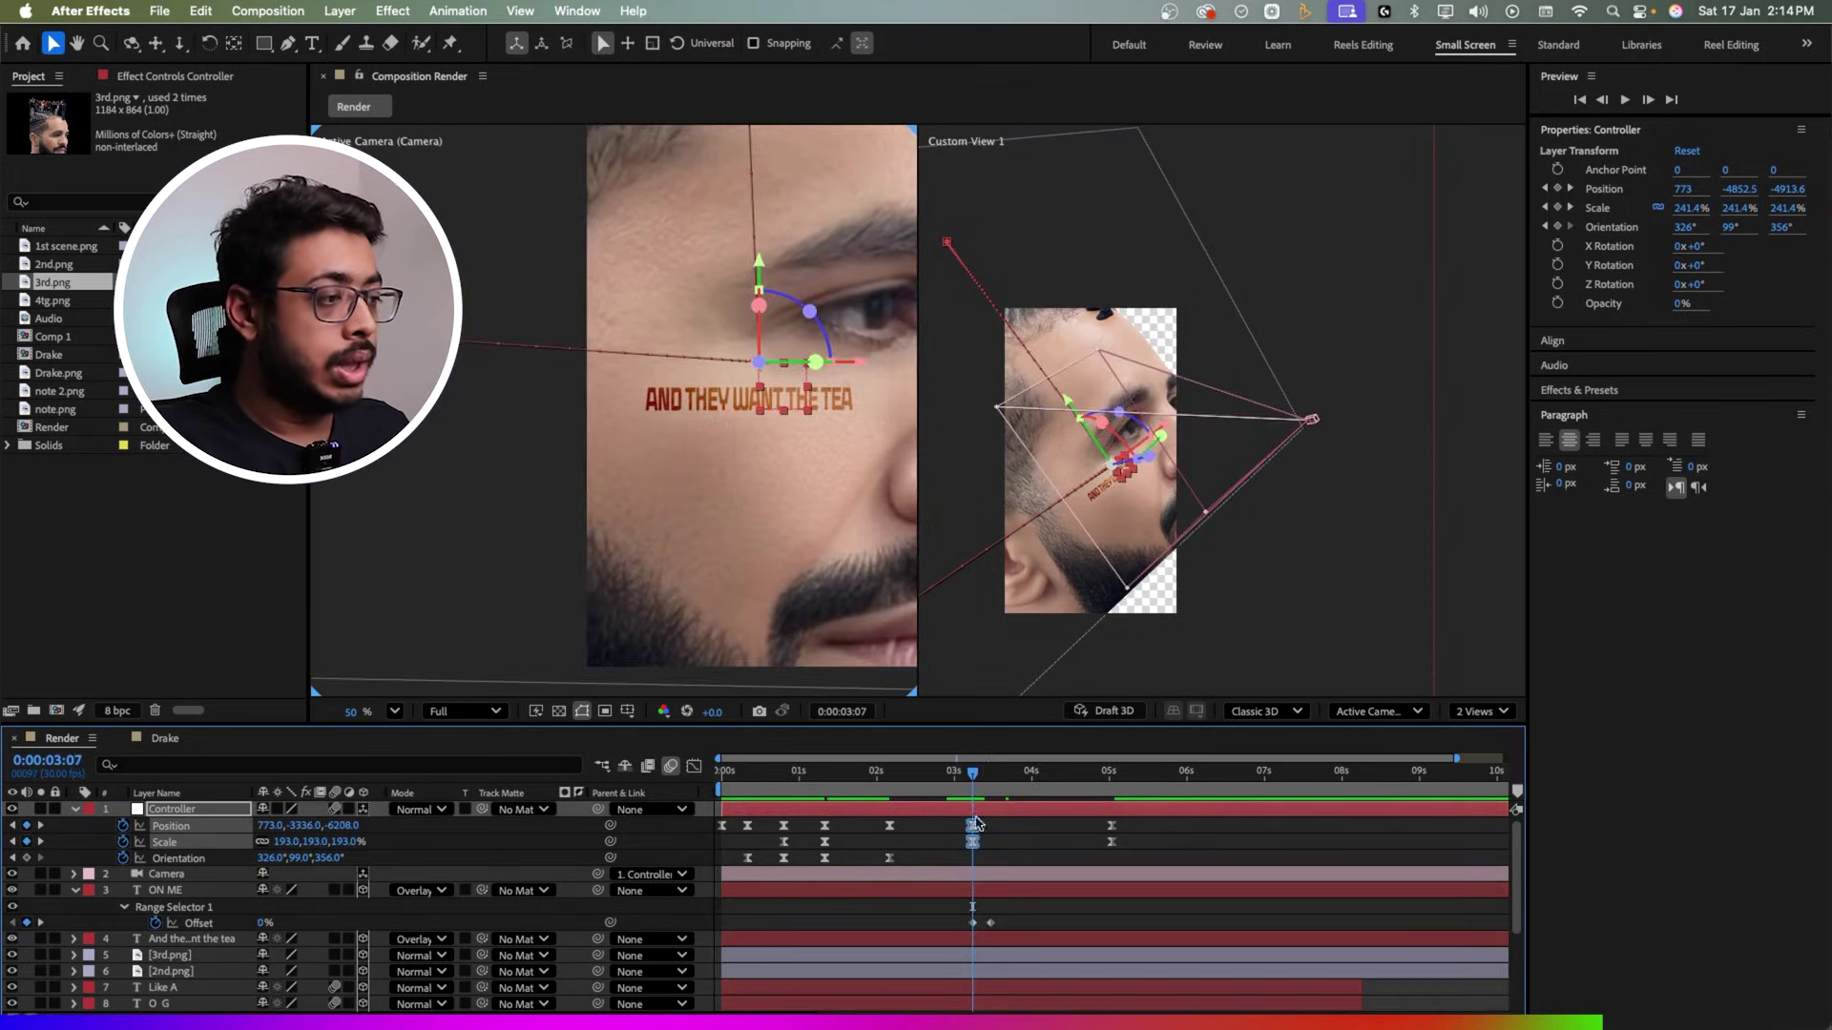
left_click(1022, 800)
mouse_move(1021, 800)
left_mouse_down()
mouse_move(1084, 811)
mouse_move(1011, 822)
left_mouse_up()
key("space")
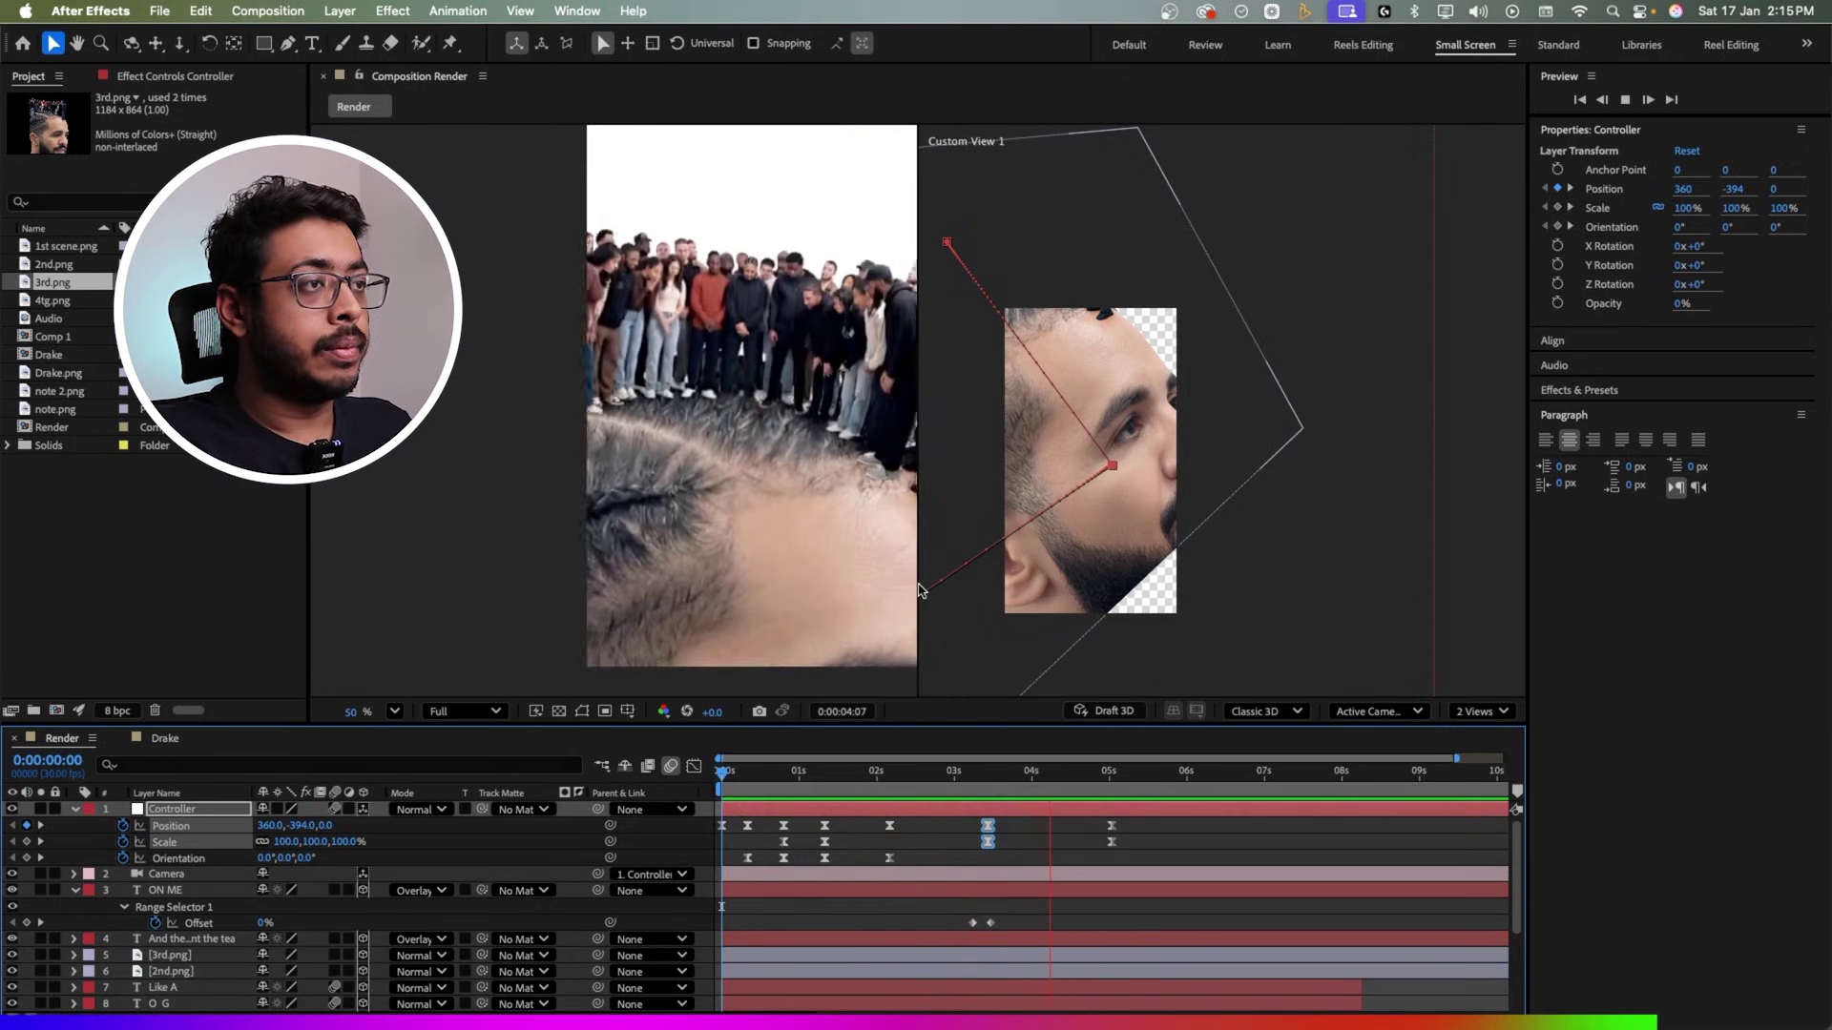
key("space")
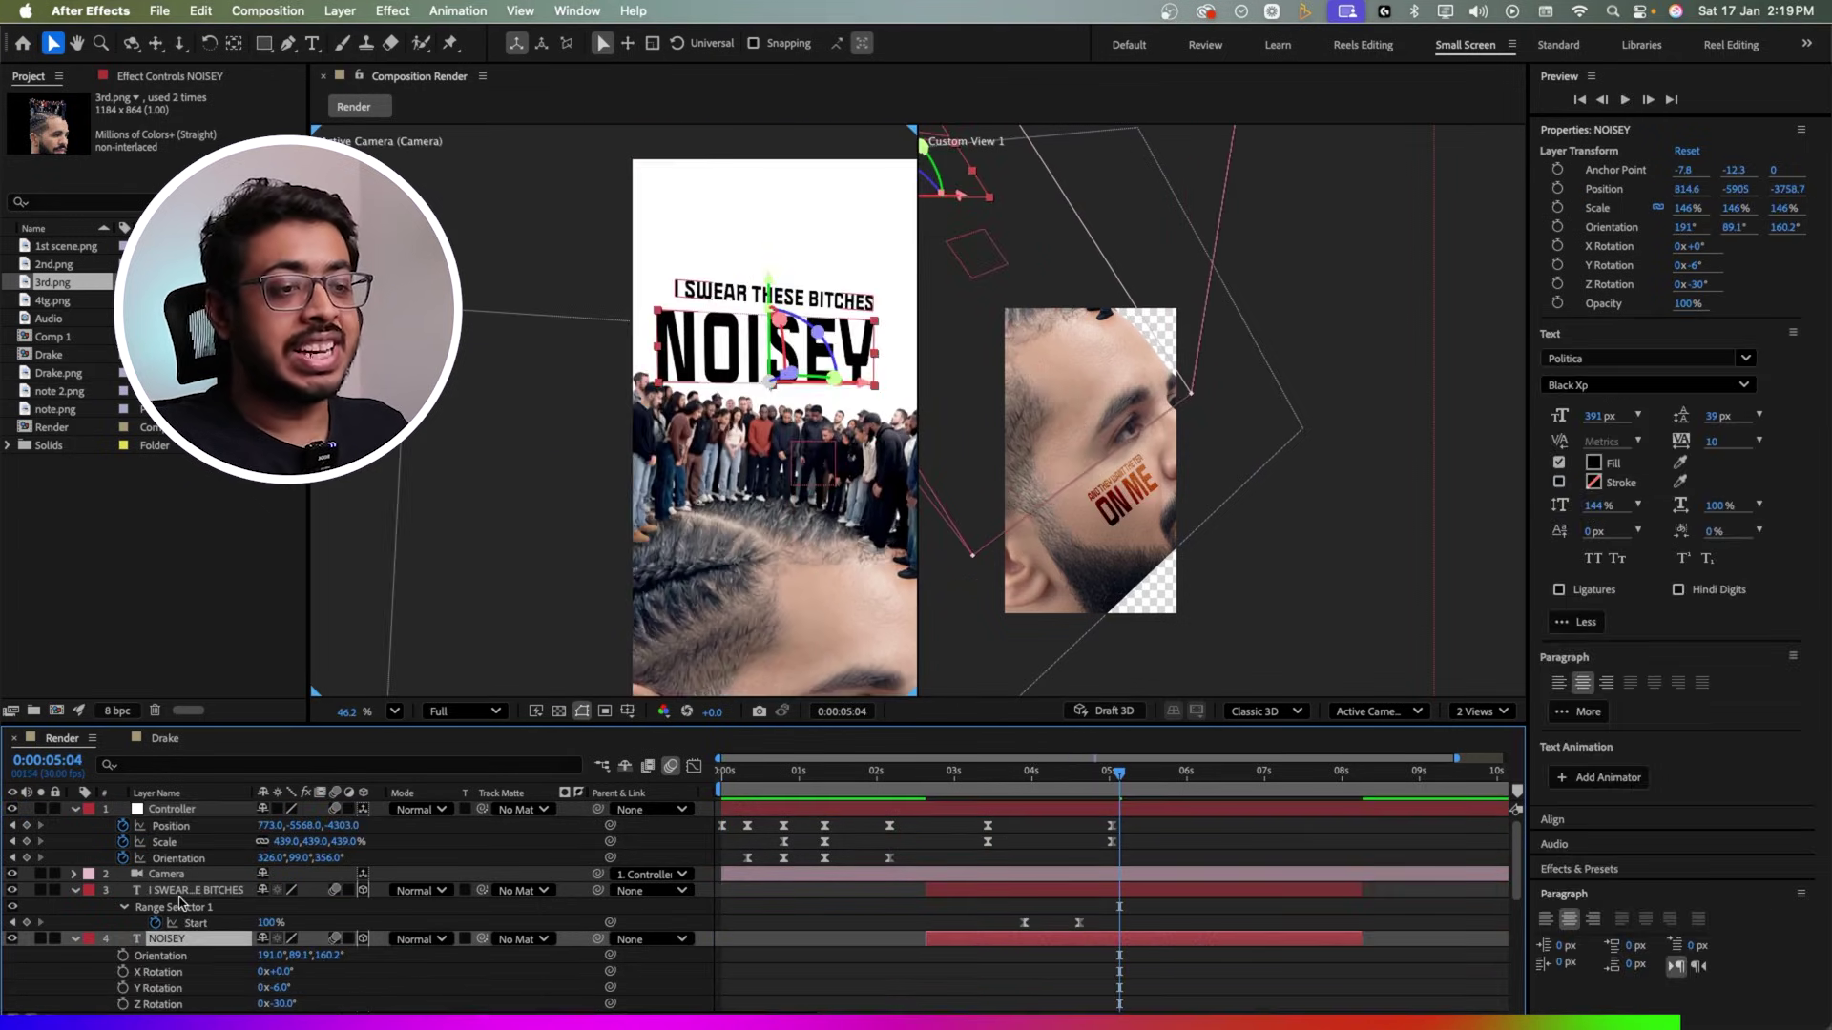
Step: Place the "I SWEAR…" and "NOISEY" text layers directly below the 3rd.png layer and preview the camera move up to the crowd
left_click(179, 894, "shift")
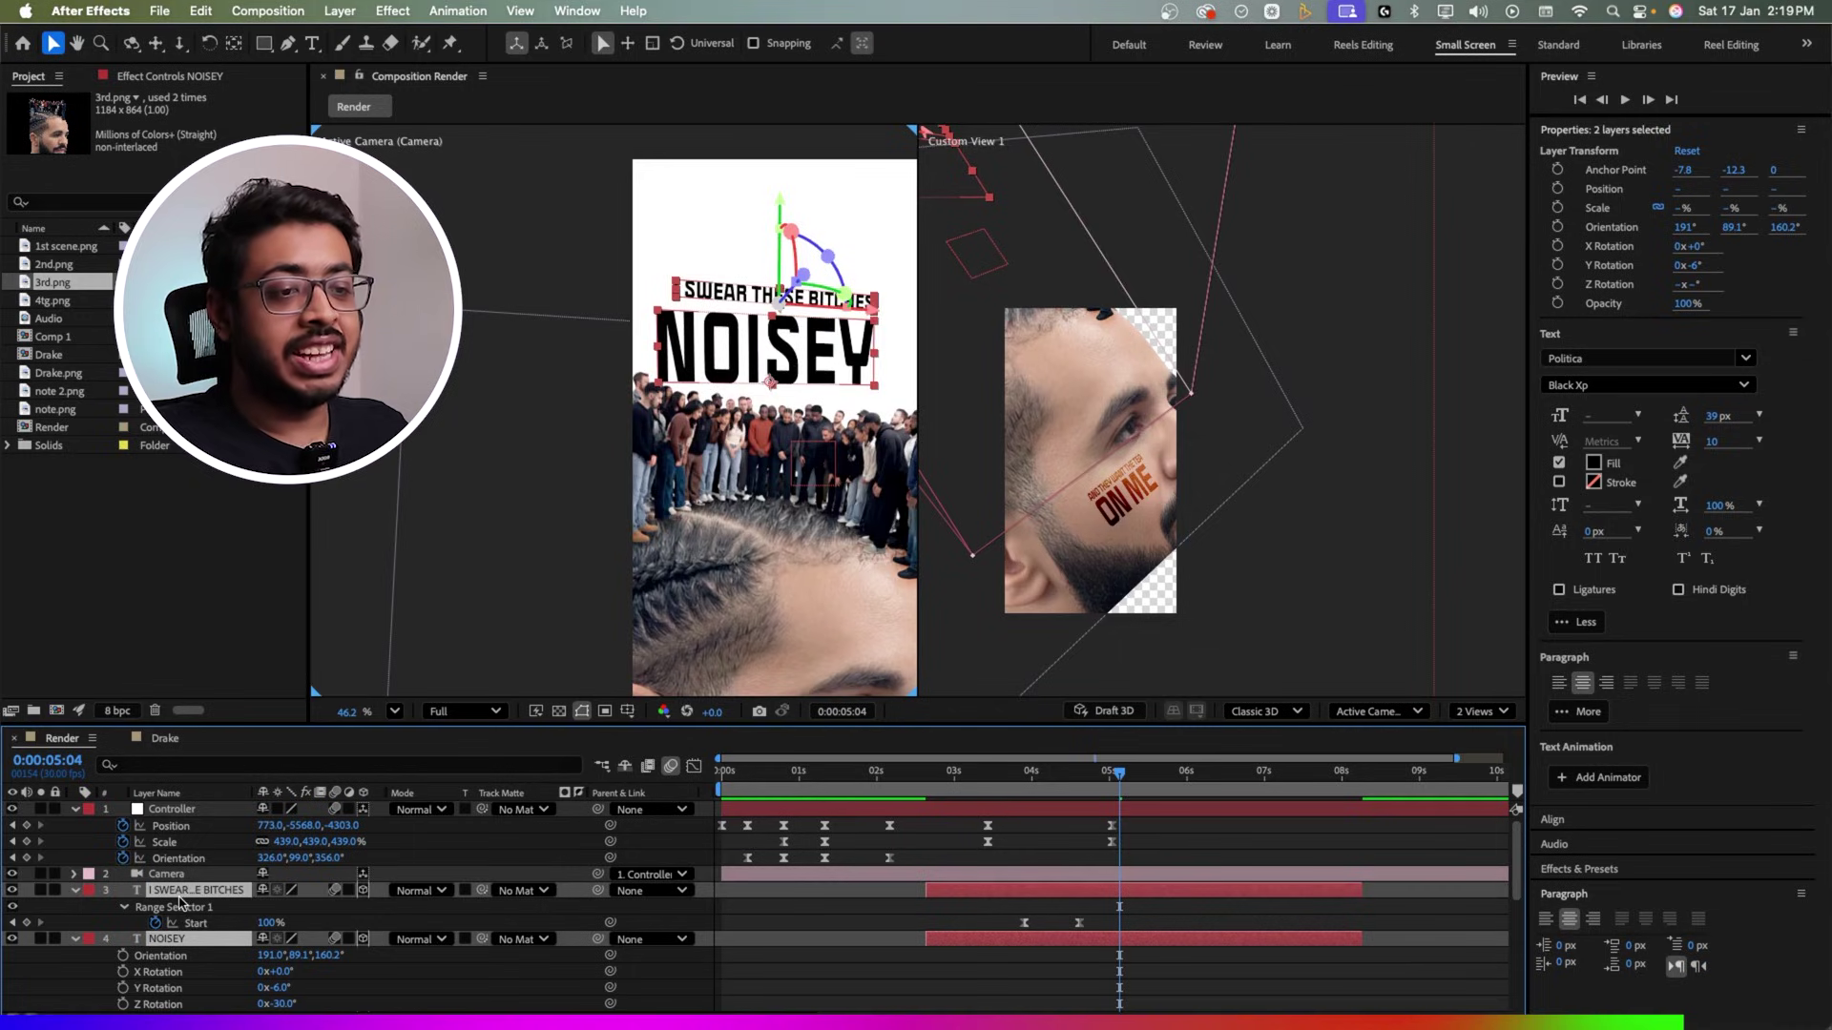
left_click(74, 891)
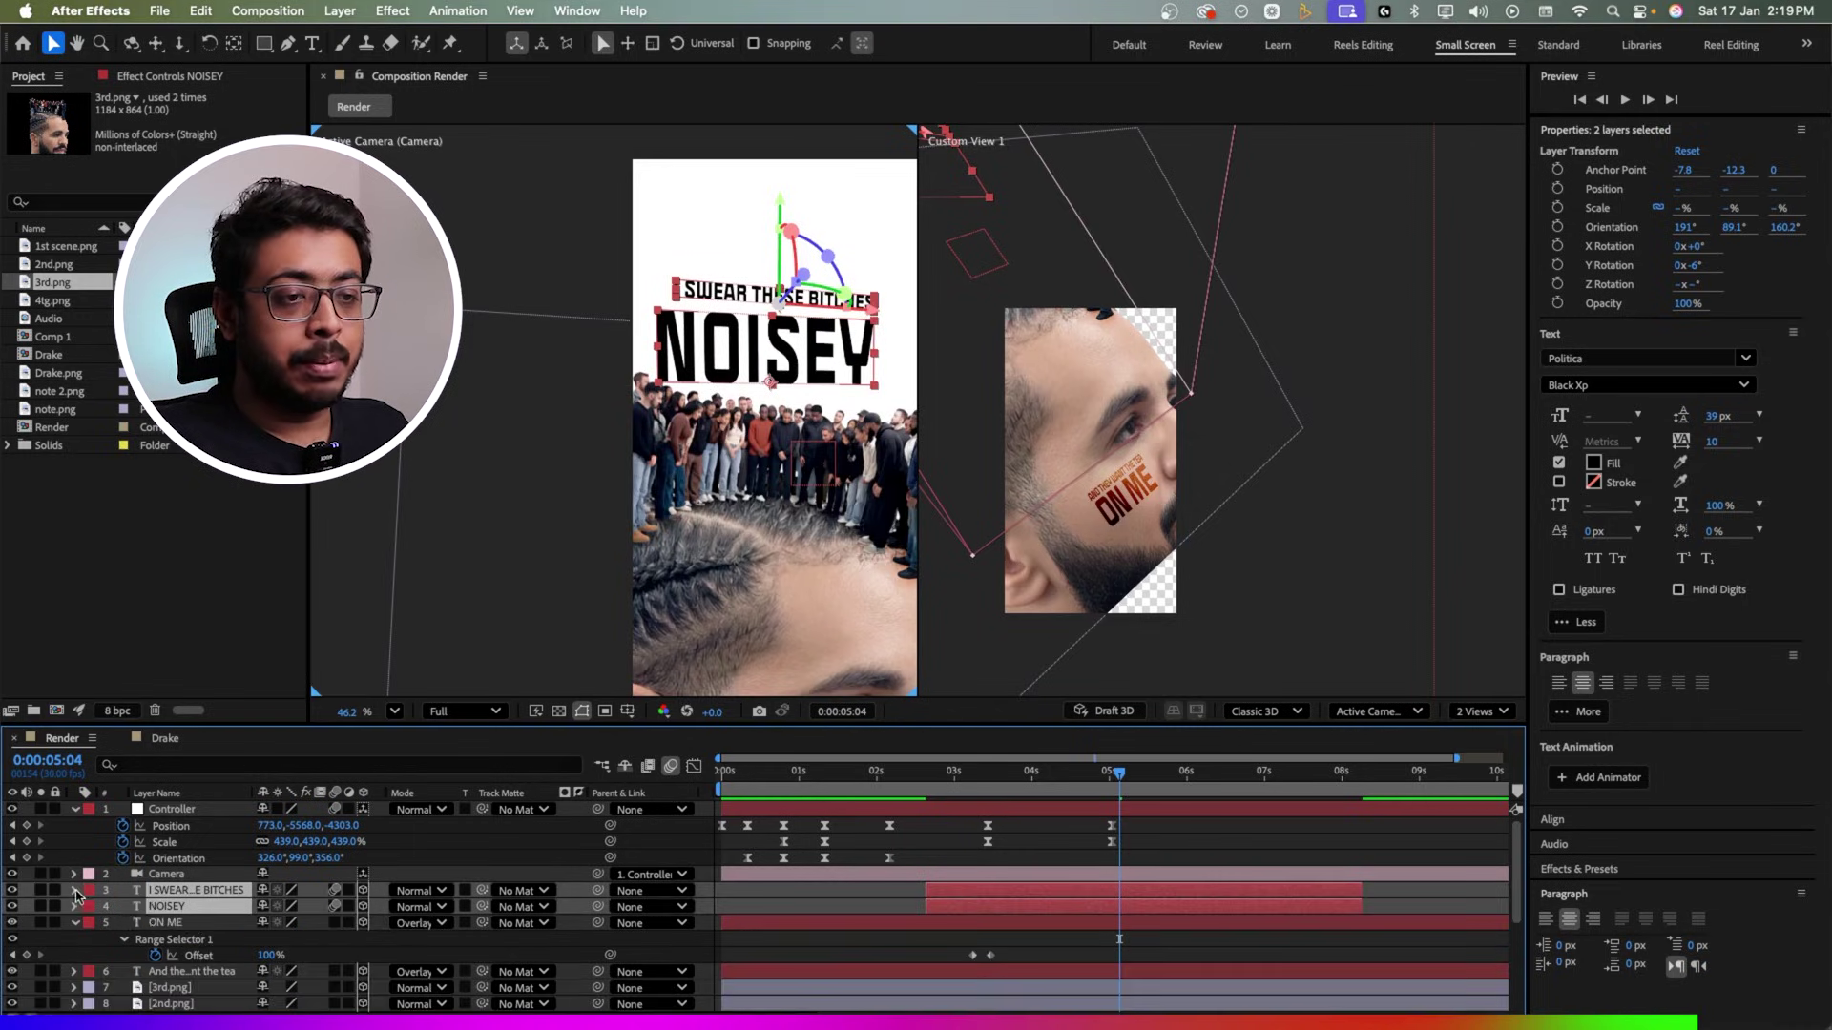
left_click(174, 987)
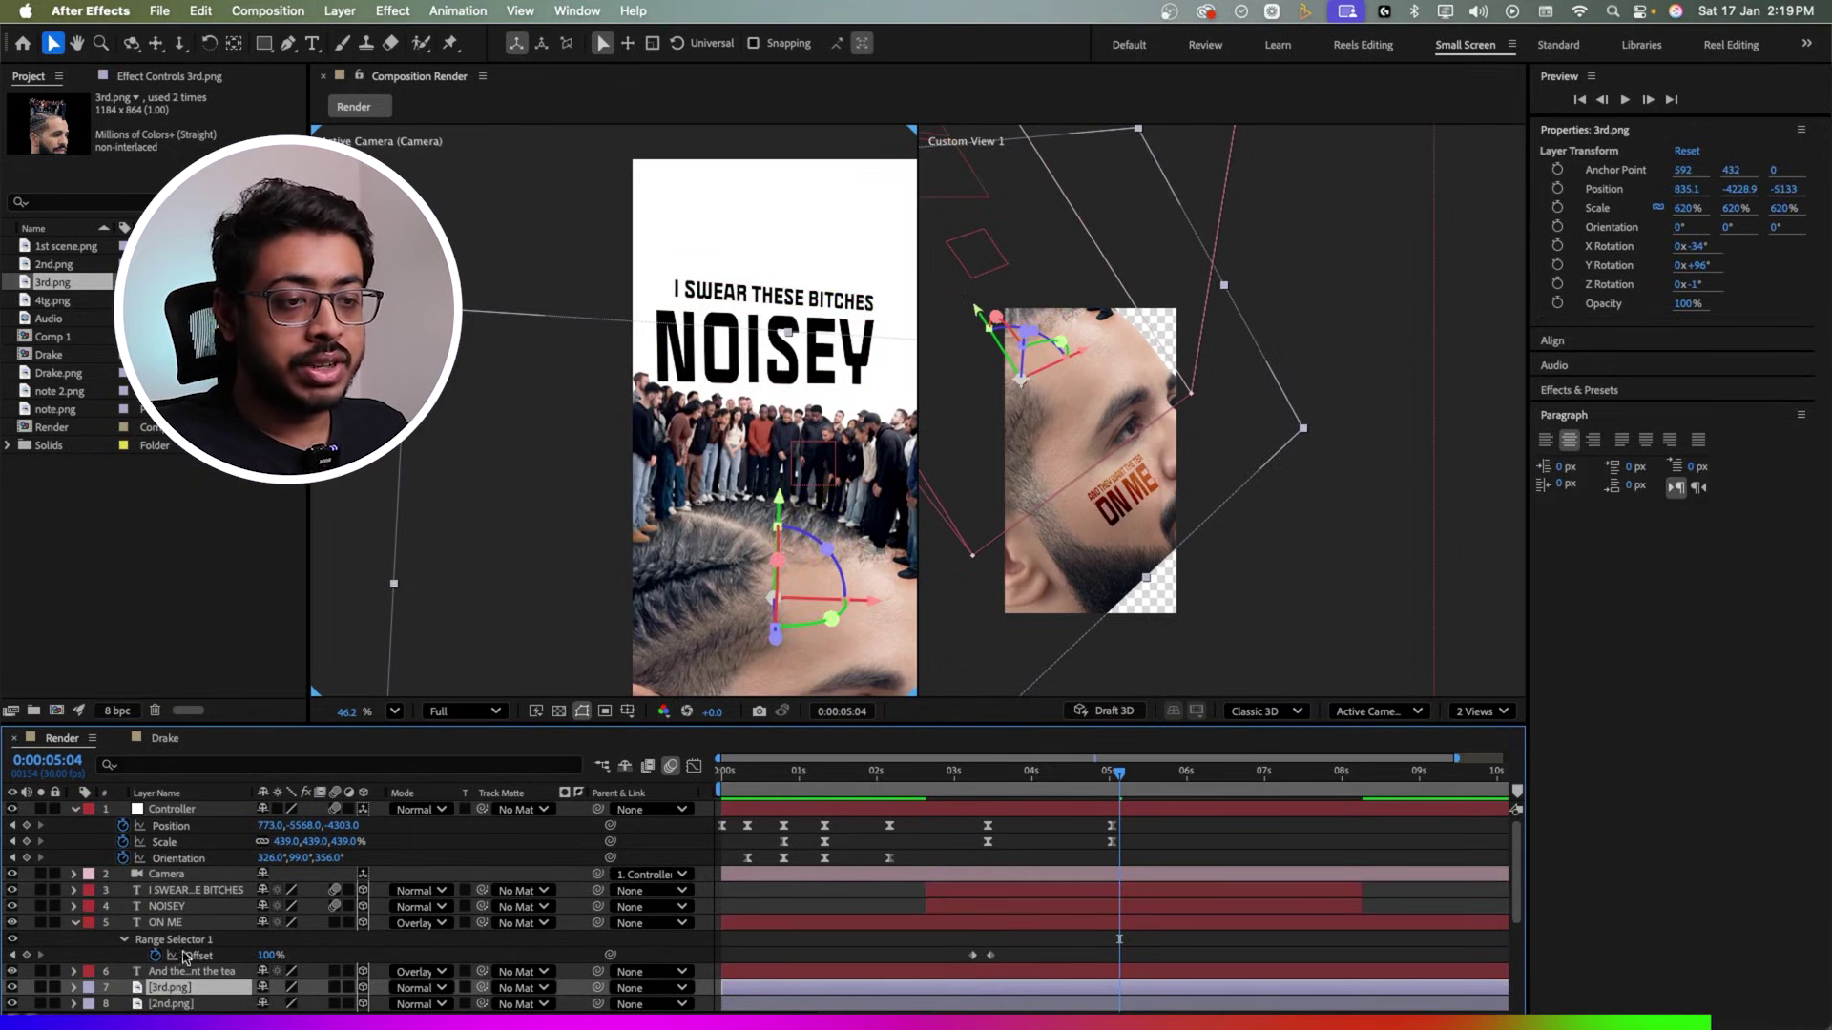
left_click(182, 891)
left_click(170, 907, "shift")
left_click_drag(170, 907, 196, 996)
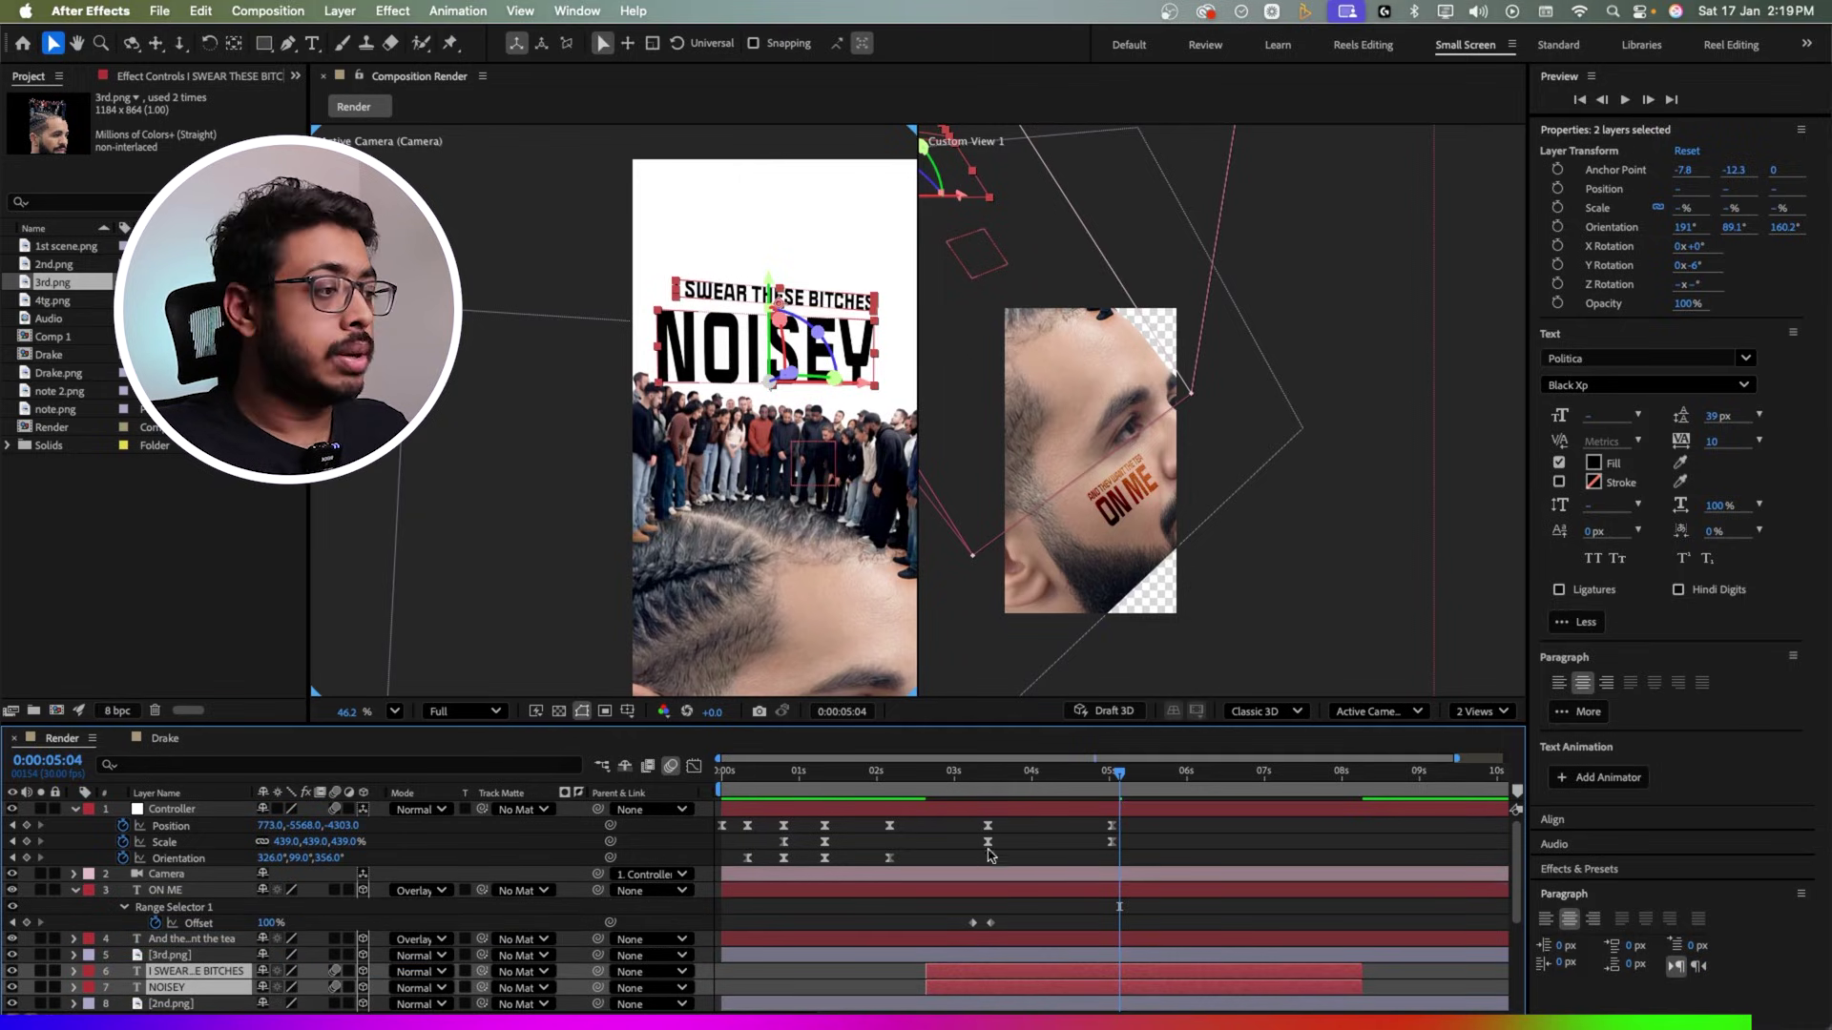
left_click(1006, 773)
key("space")
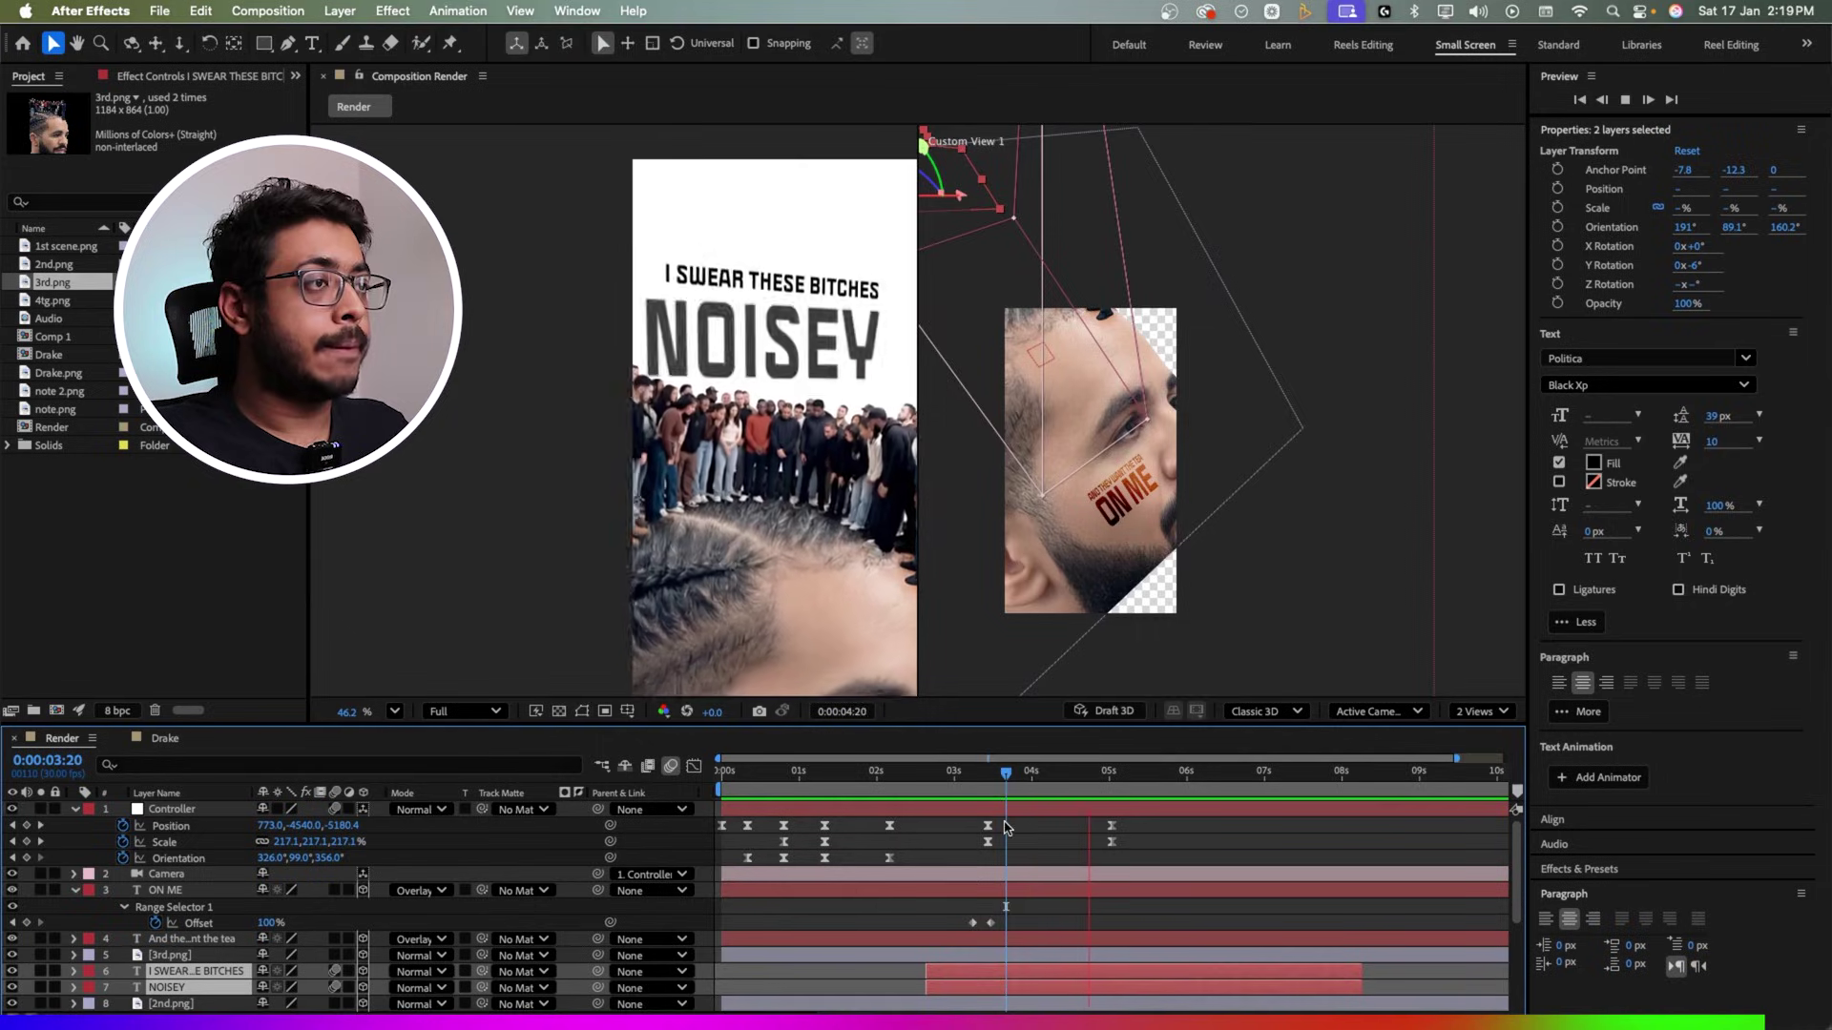
left_click(685, 632)
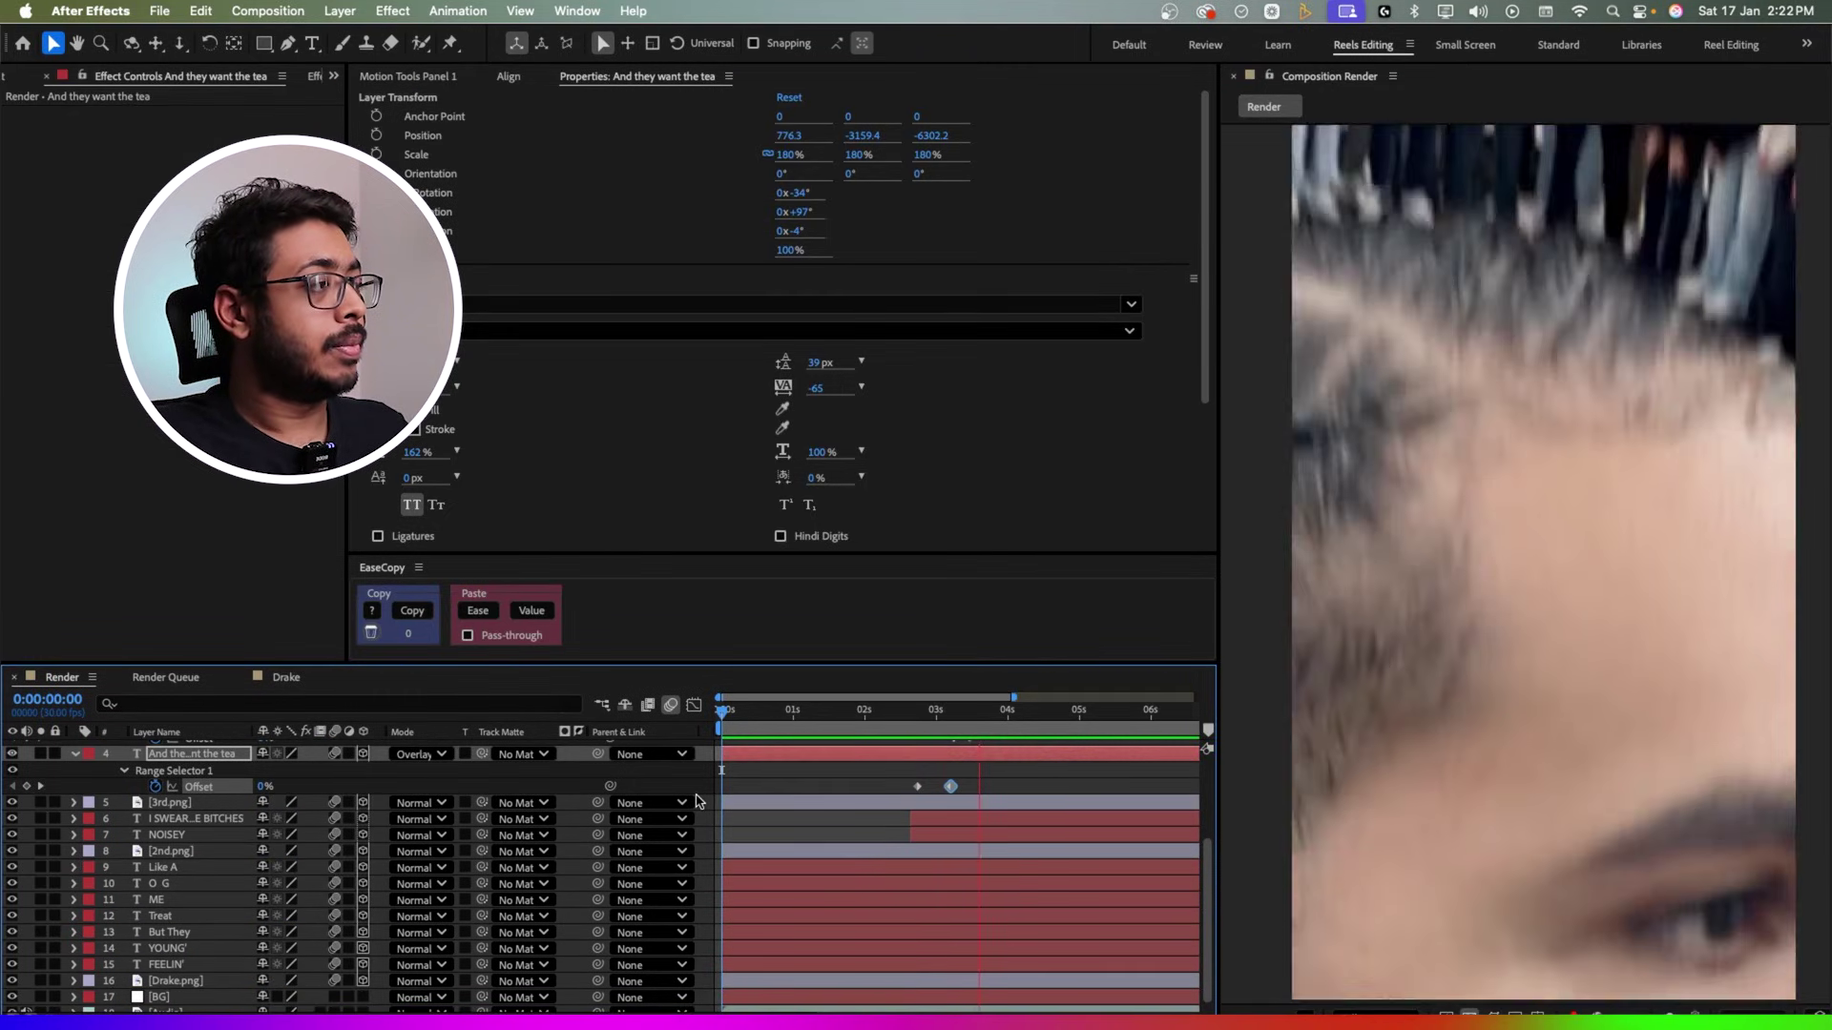
key("space")
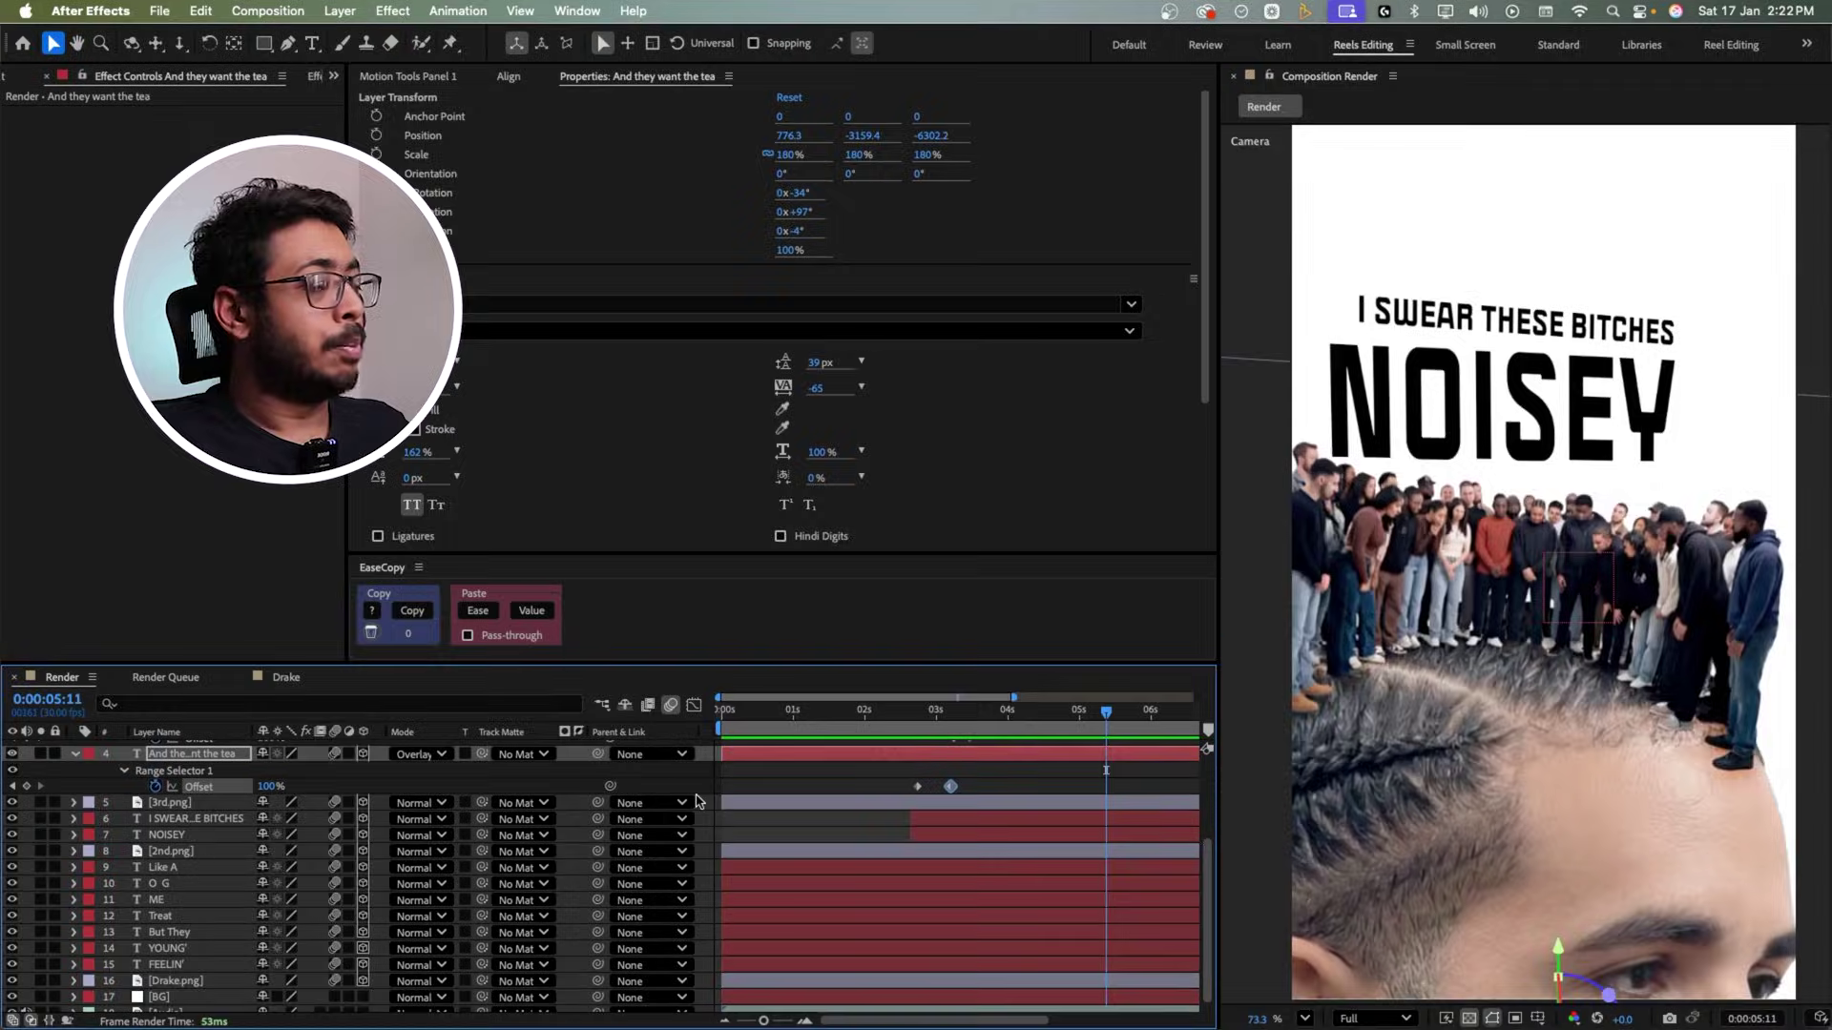